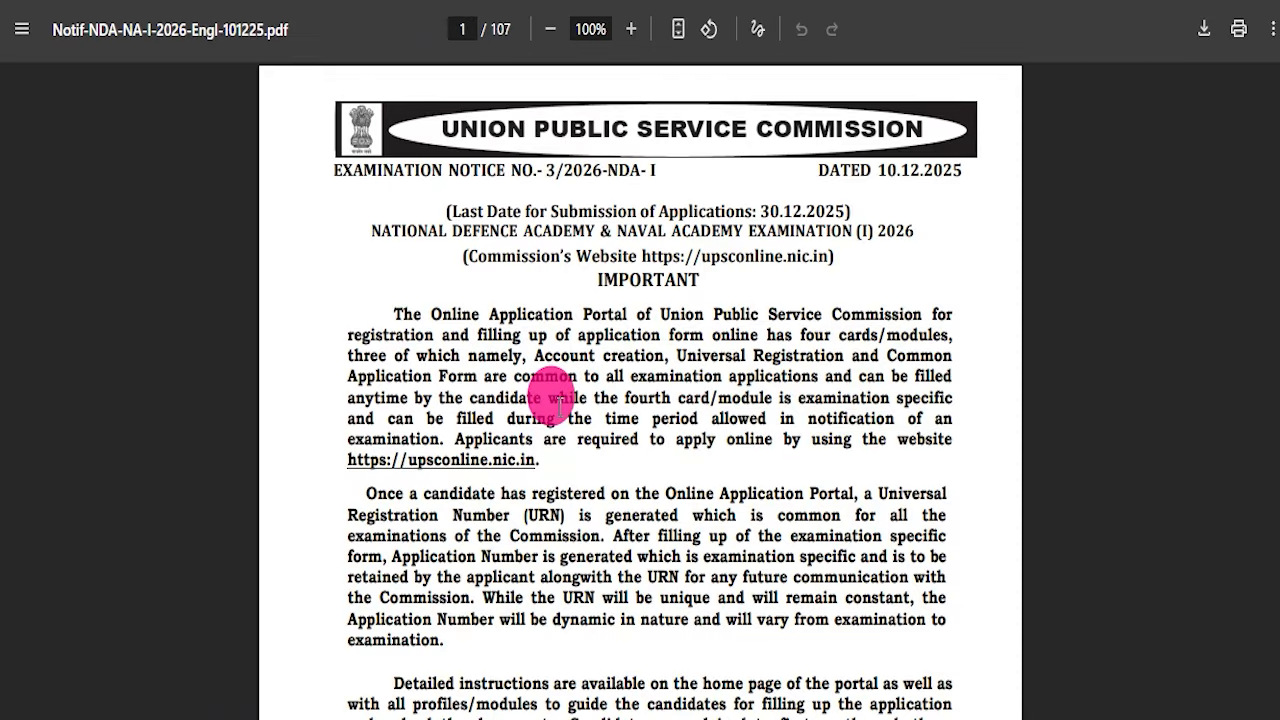
# Scroll through the UPSC Online home page and the notification PDF
pyautogui.scroll(-7, 562, 400)
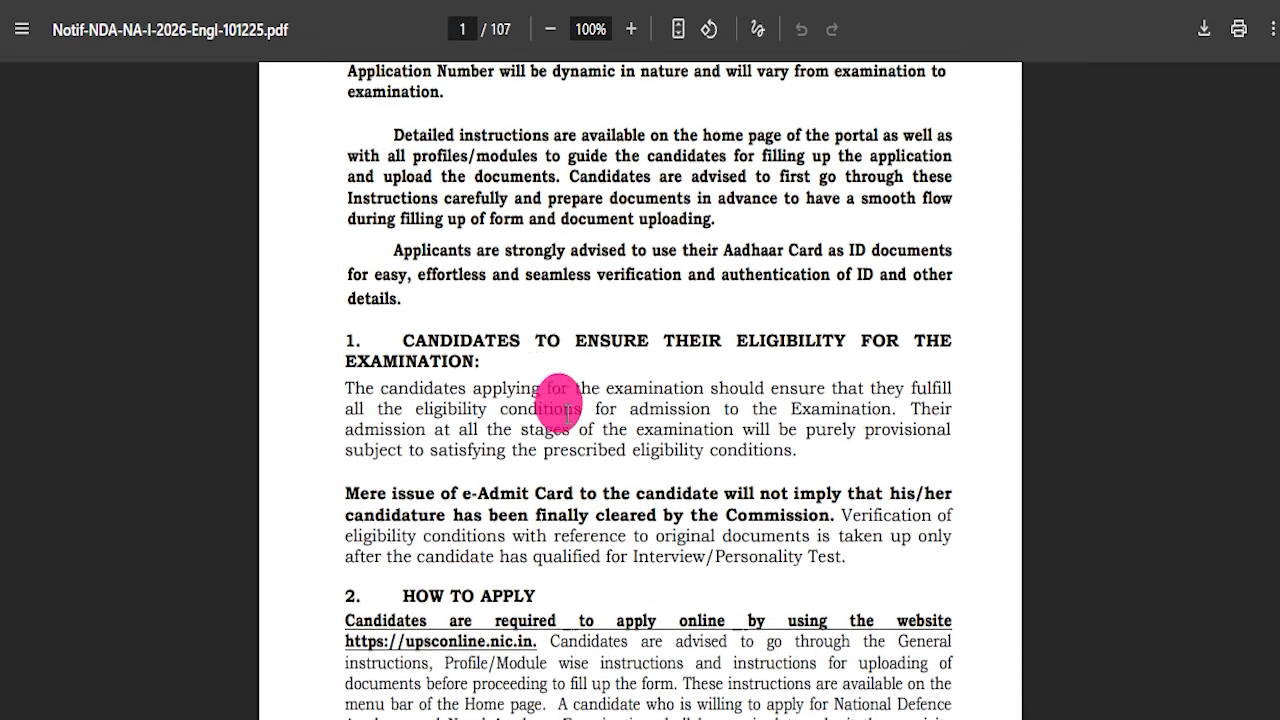
pyautogui.scroll(-16, 565, 406)
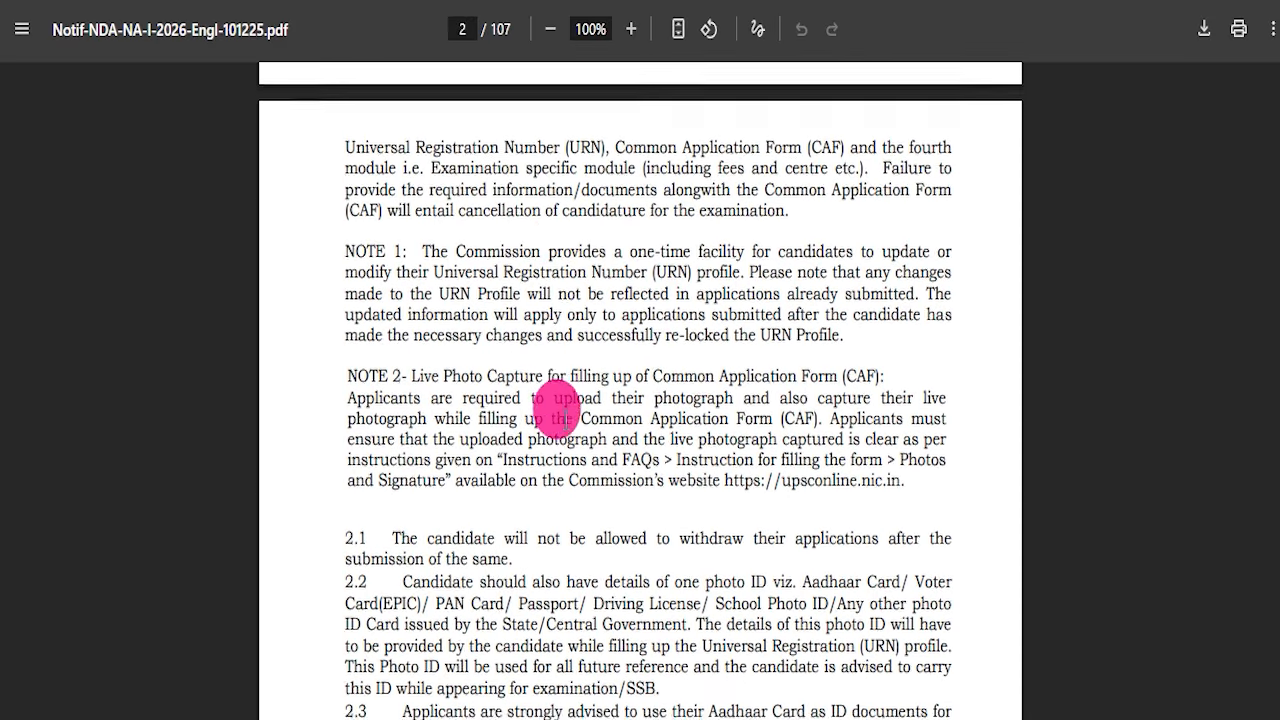
pyautogui.scroll(20, 563, 423)
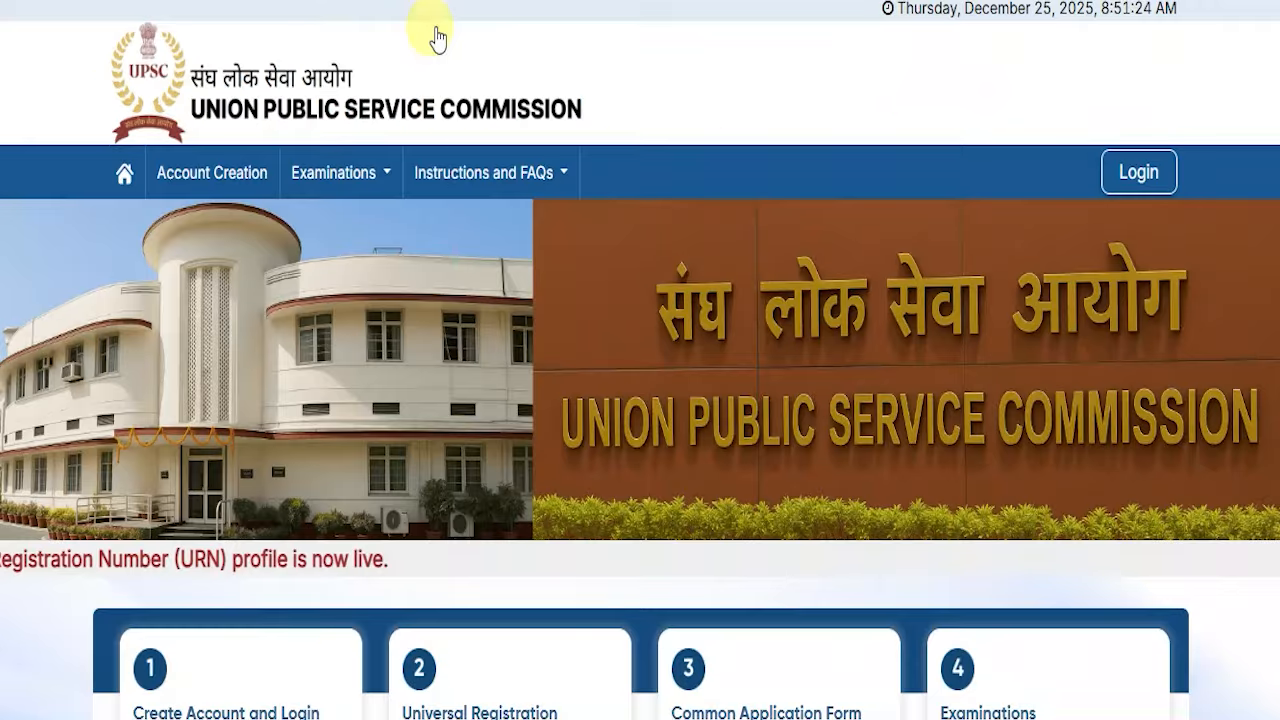
pyautogui.scroll(3, 585, 450)
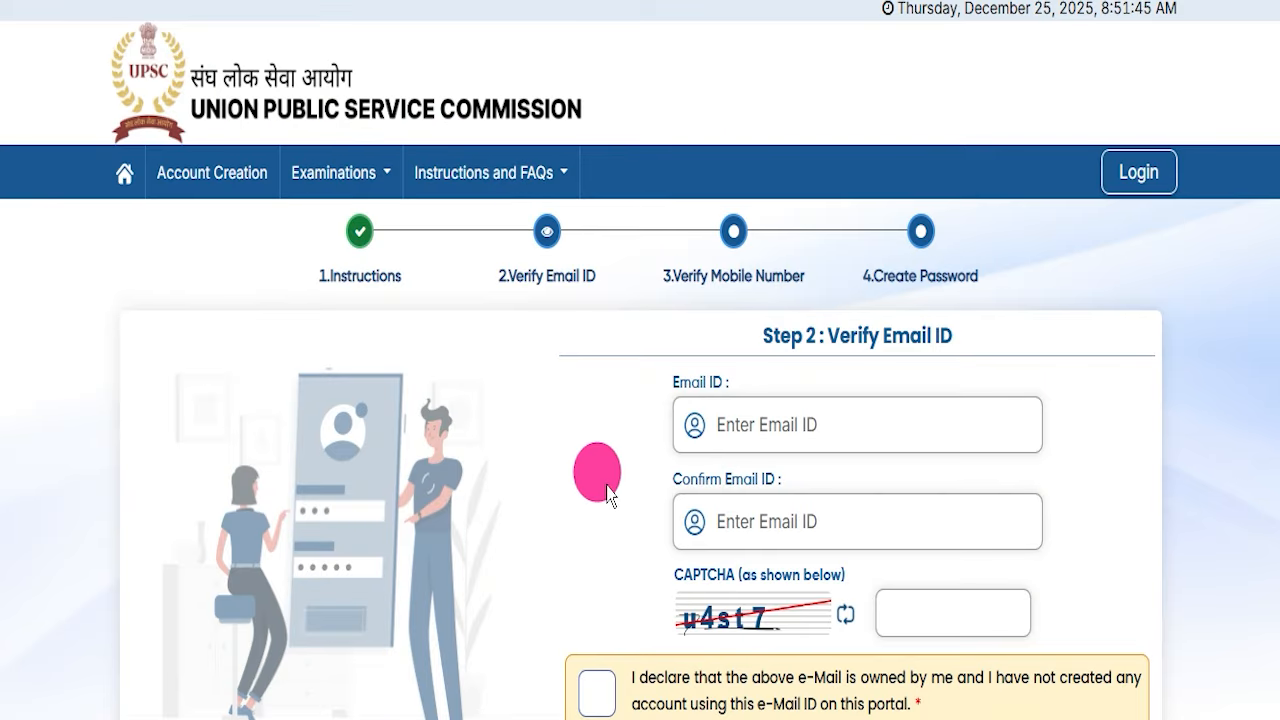
pyautogui.scroll(-3, 580, 495)
pyautogui.scroll(3, 555, 480)
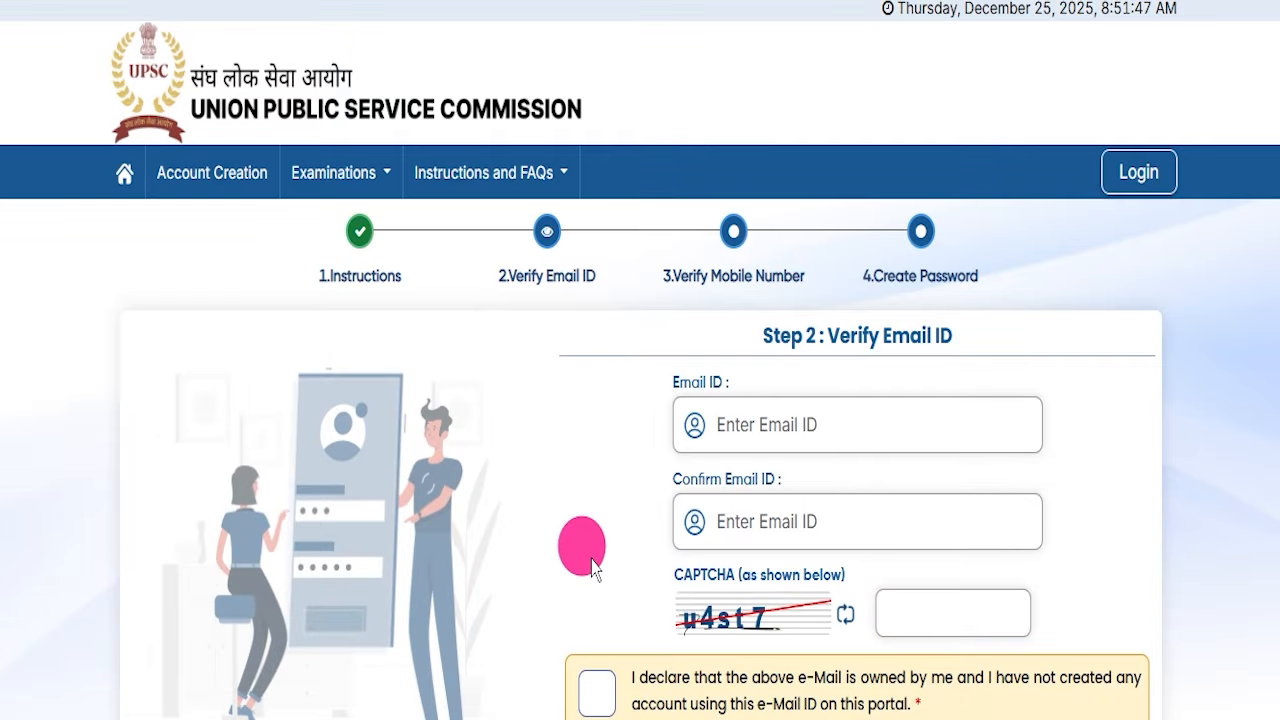
# Look over the portal's Login page, then return to the Verify Email step
pyautogui.click(560, 2)
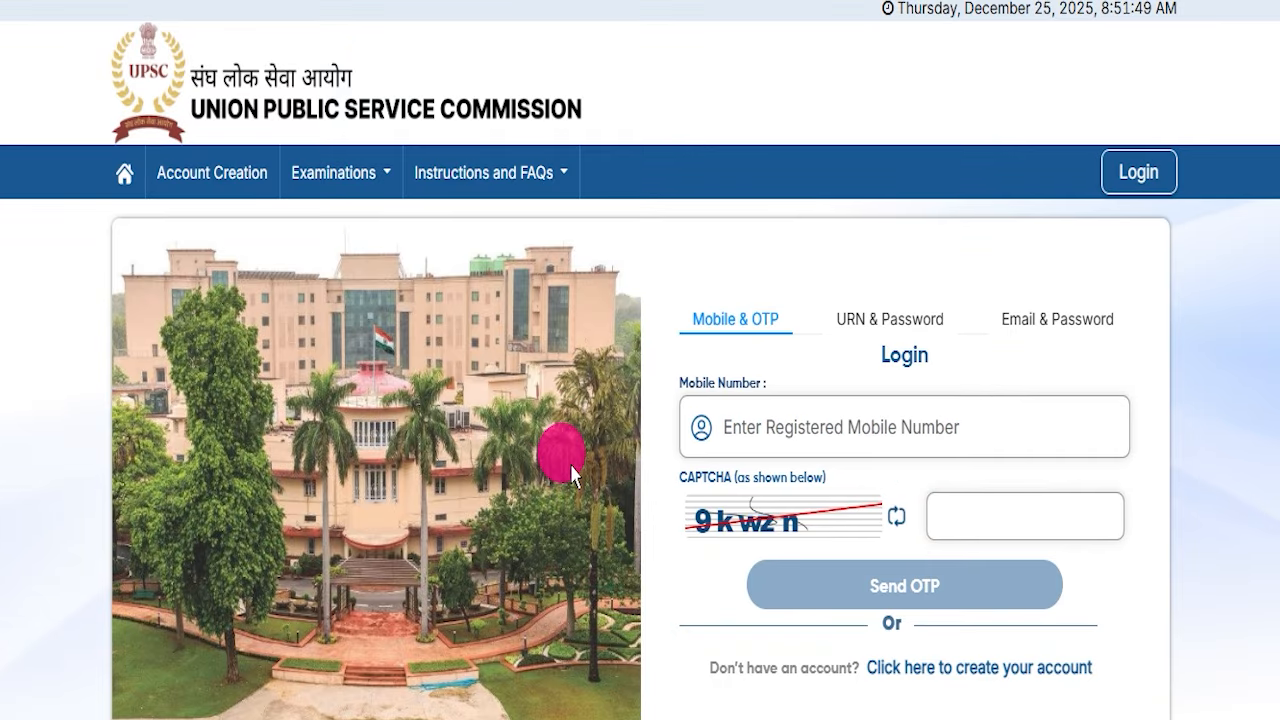
pyautogui.scroll(-3, 572, 476)
pyautogui.scroll(3, 580, 480)
pyautogui.click(568, 2)
pyautogui.scroll(-1, 636, 488)
pyautogui.scroll(-2, 634, 482)
pyautogui.scroll(3, 631, 482)
# Open the upsc.gov.in home page and scroll through it
pyautogui.click(440, 2)
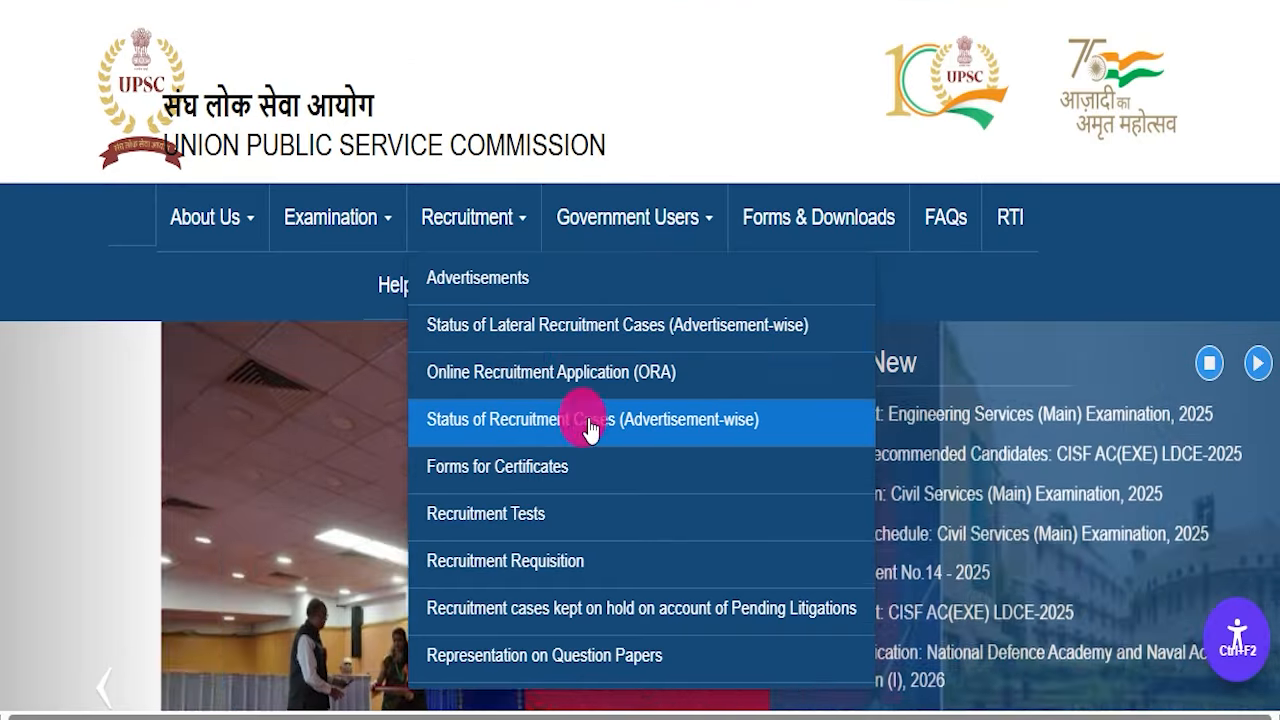
pyautogui.scroll(-15, 600, 440)
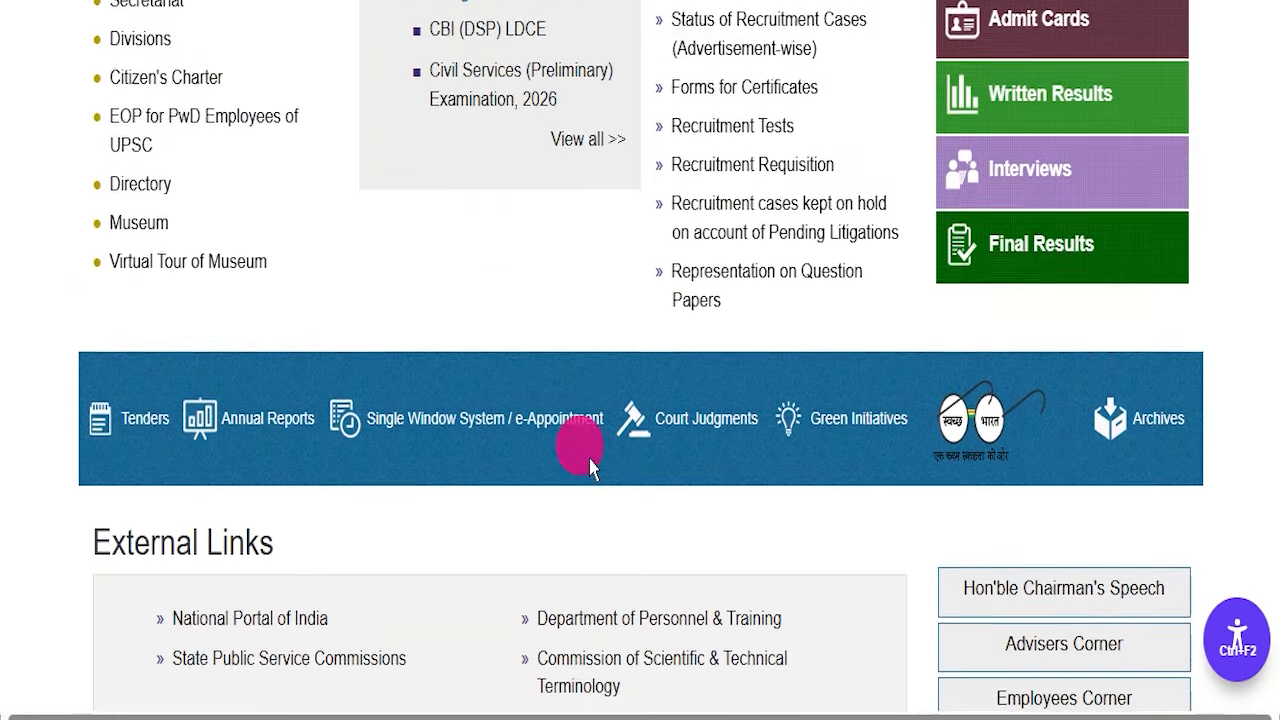
pyautogui.scroll(15, 576, 465)
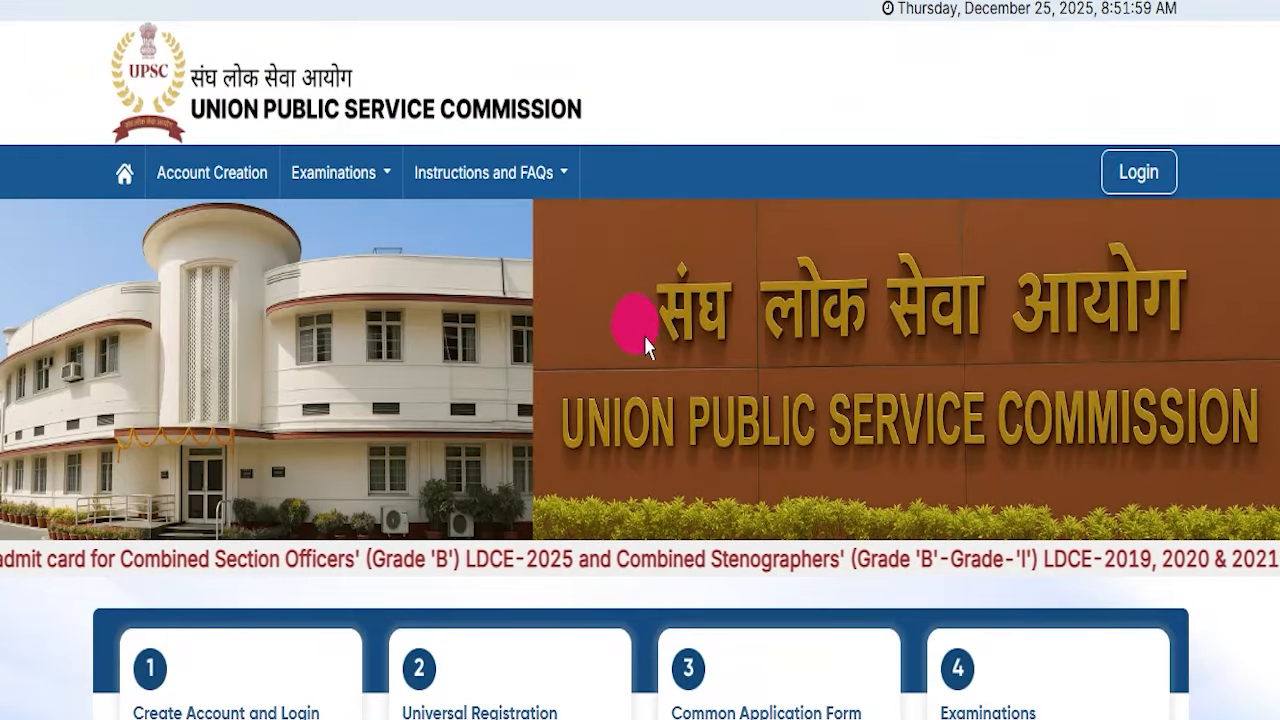
pyautogui.scroll(-3, 646, 340)
pyautogui.scroll(3, 600, 530)
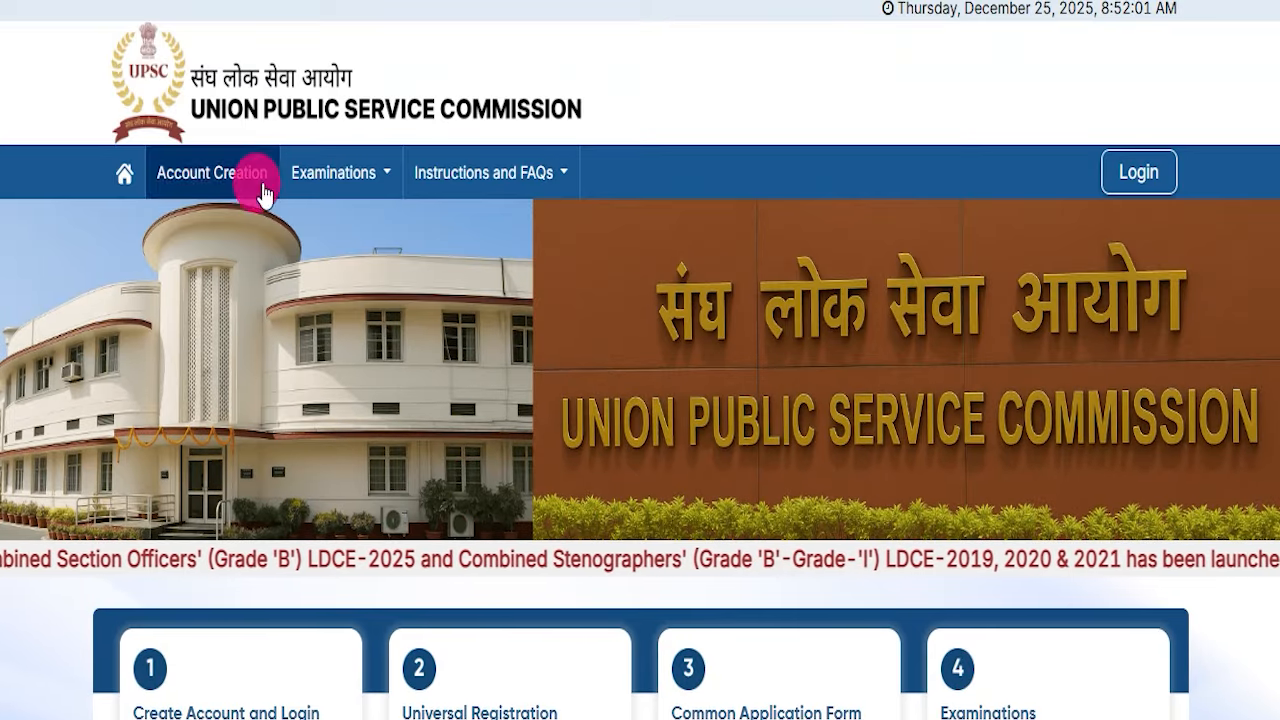
pyautogui.click(202, 392)
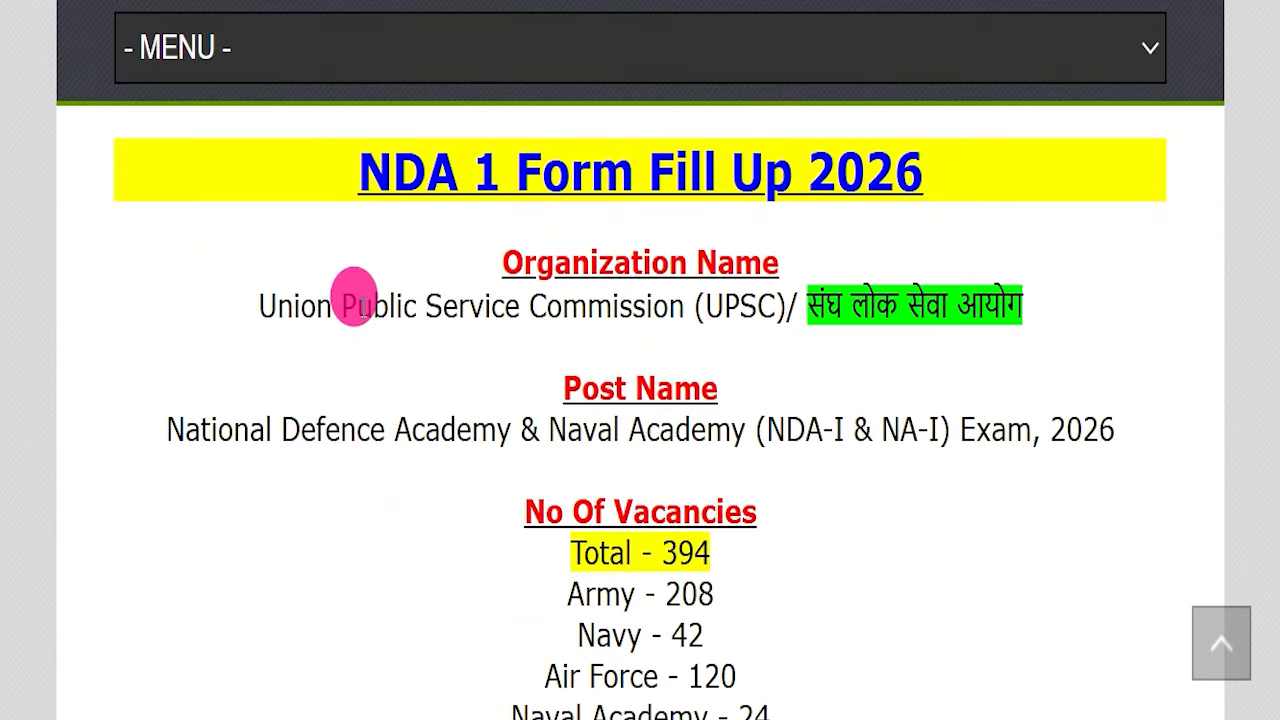
pyautogui.moveTo(356, 172); pyautogui.dragTo(945, 178)
pyautogui.click(945, 178)
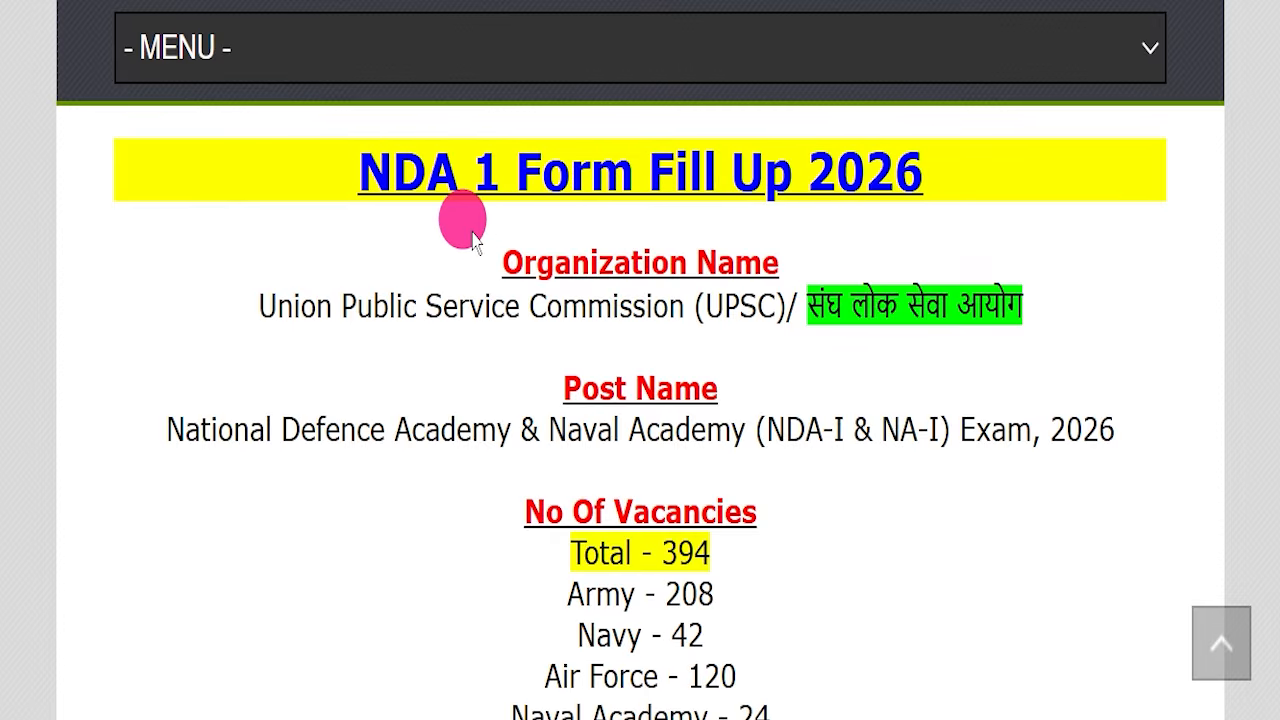
pyautogui.scroll(8, 500, 300)
pyautogui.scroll(5, 508, 403)
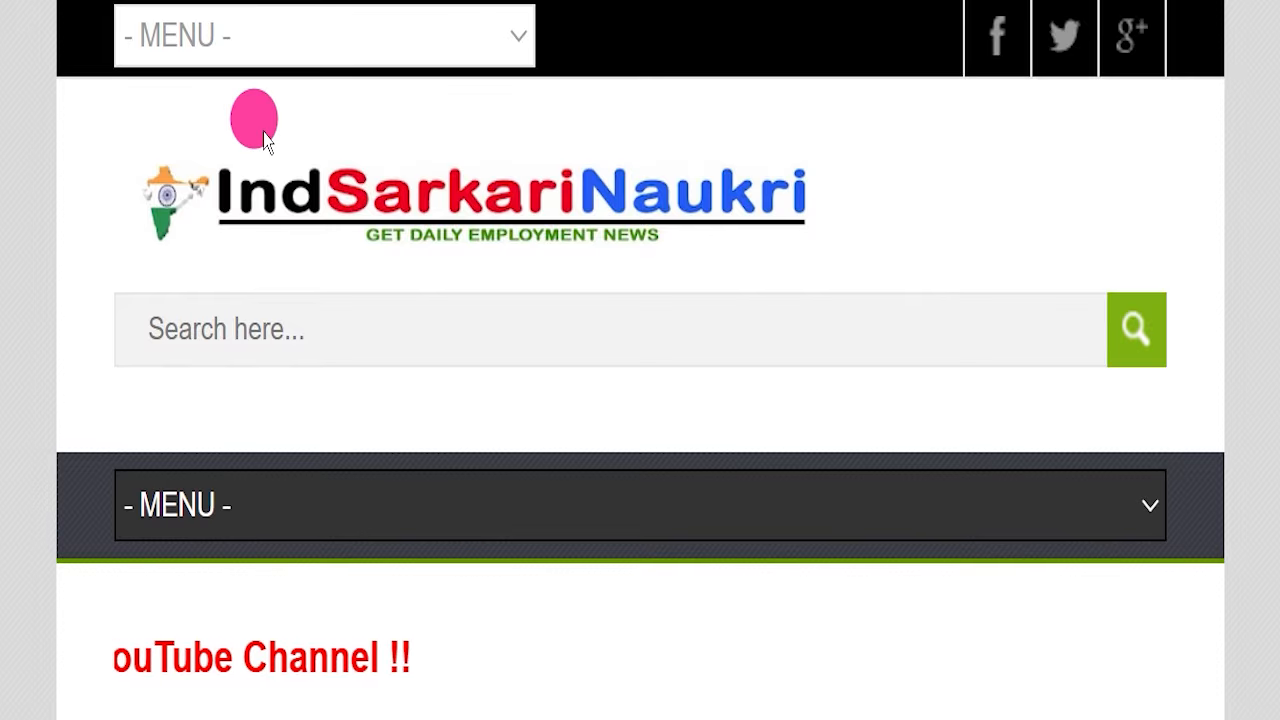
pyautogui.scroll(-10, 580, 334)
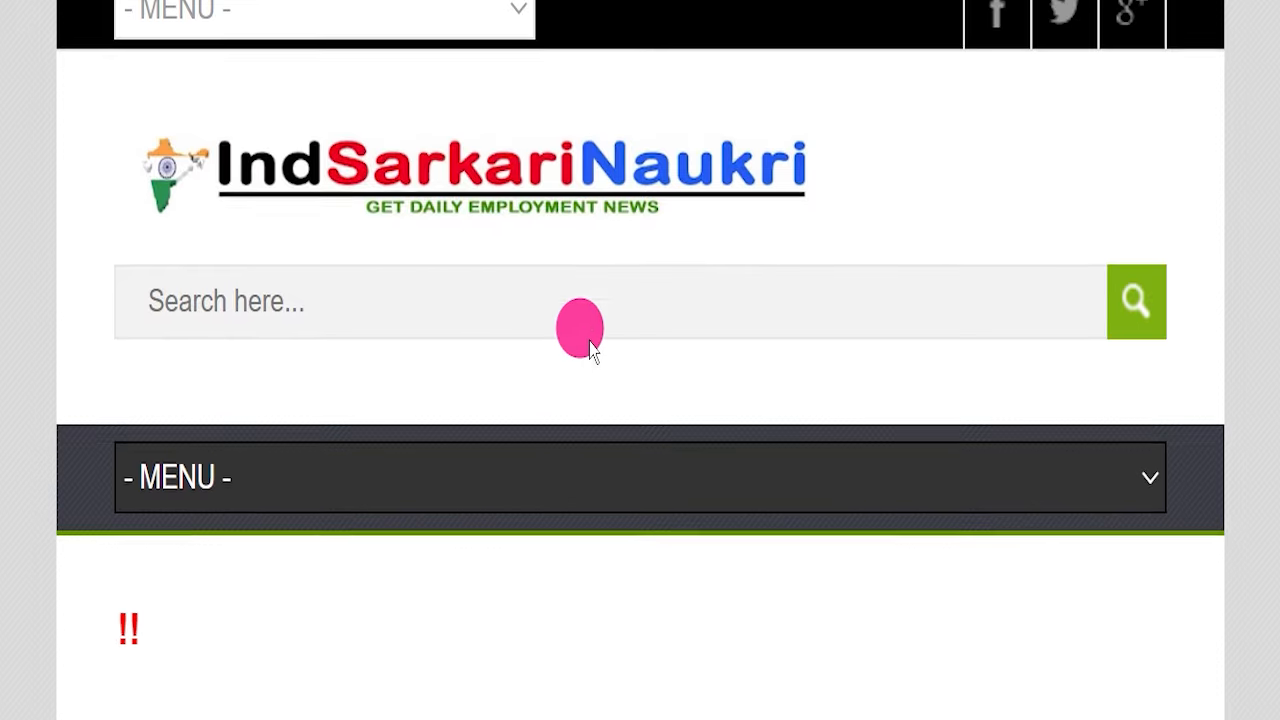
pyautogui.scroll(-6, 590, 345)
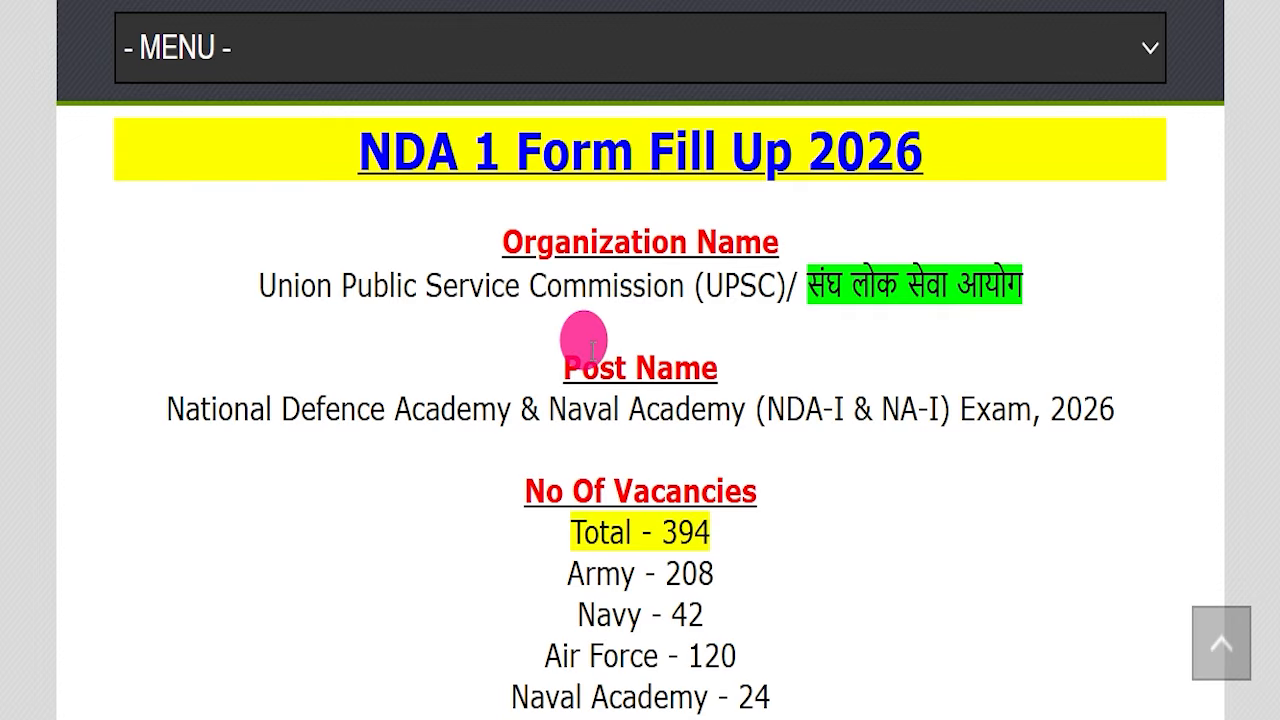
pyautogui.scroll(1, 588, 345)
pyautogui.moveTo(250, 203); pyautogui.dragTo(916, 185)
pyautogui.click(905, 272)
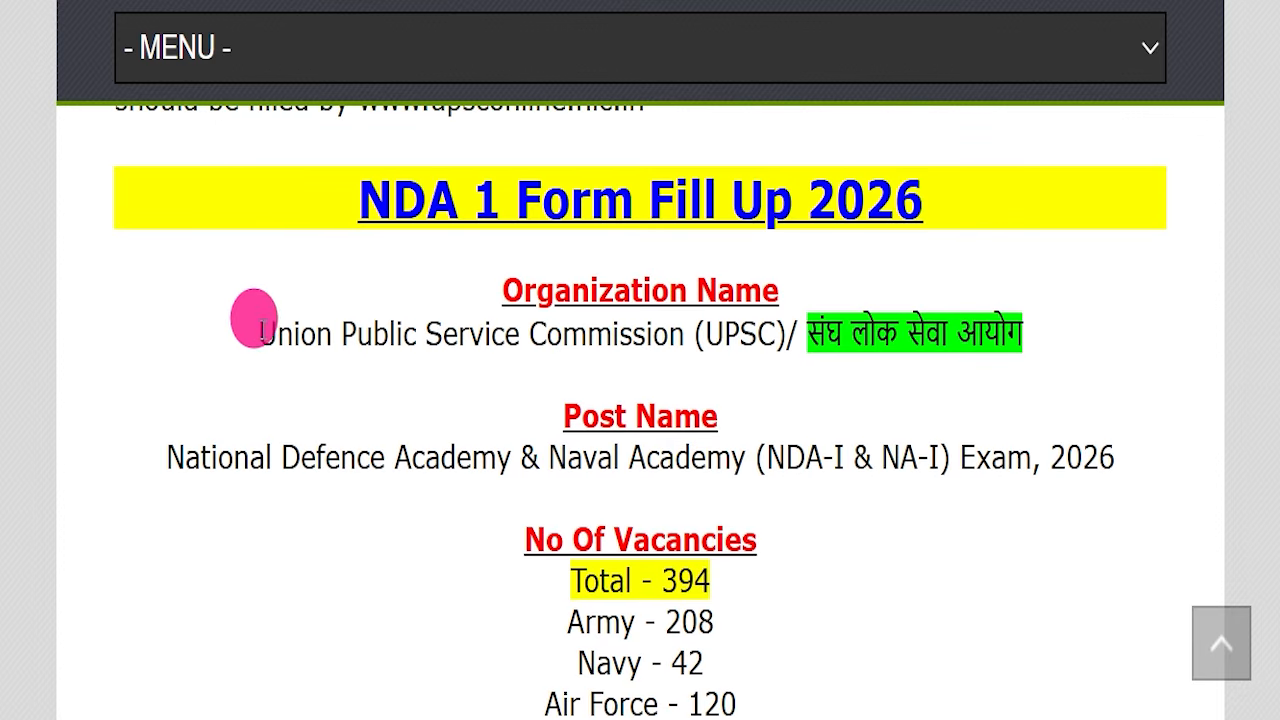
pyautogui.moveTo(245, 336); pyautogui.dragTo(1065, 337)
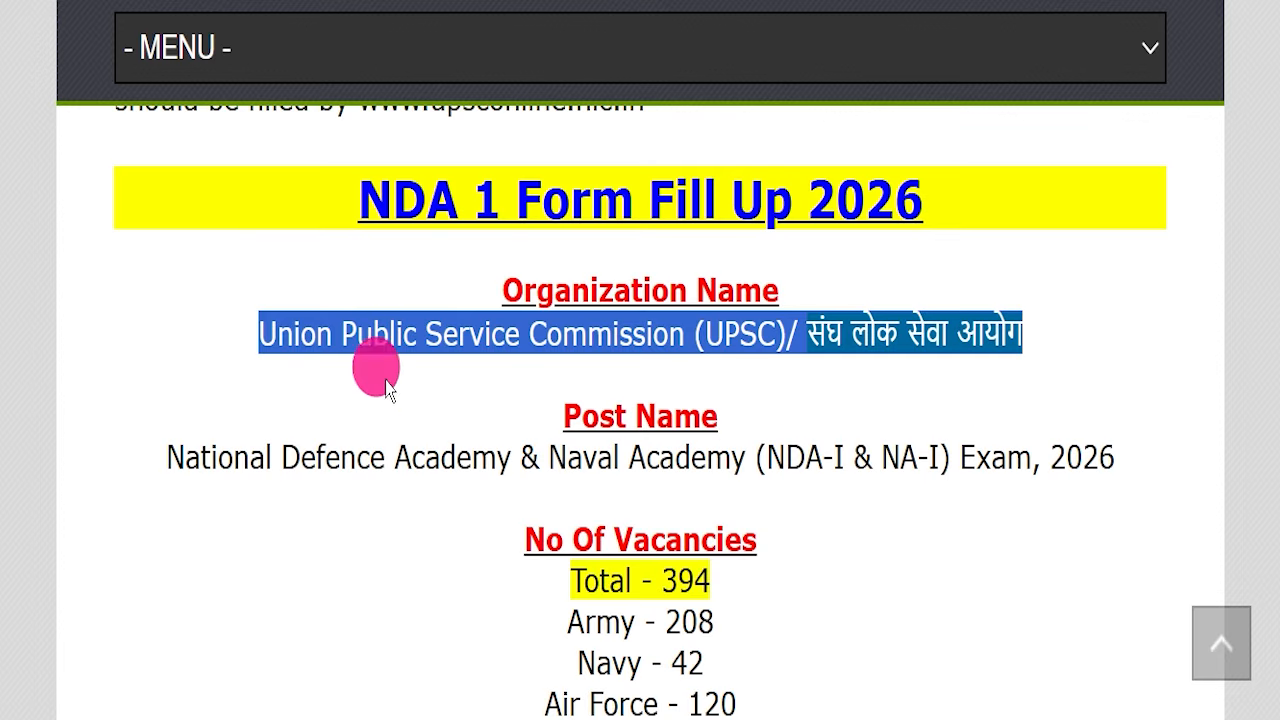
pyautogui.moveTo(165, 460); pyautogui.dragTo(1133, 465)
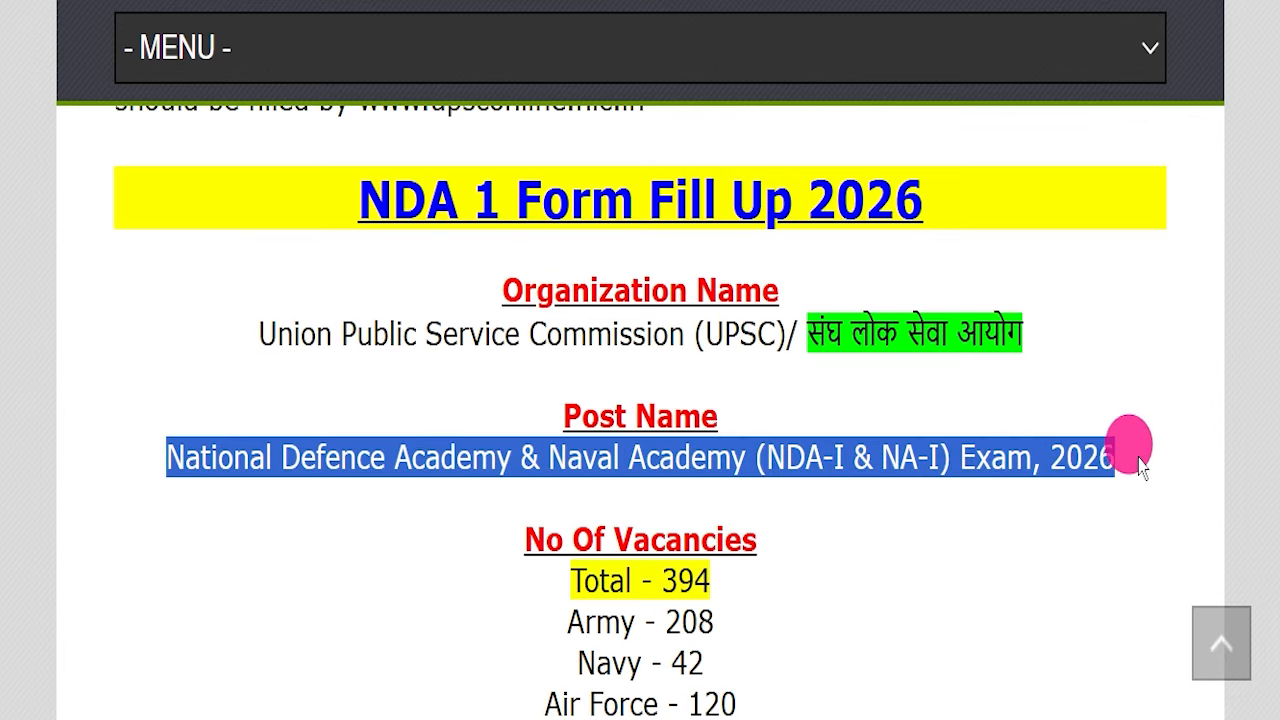
pyautogui.click(779, 508)
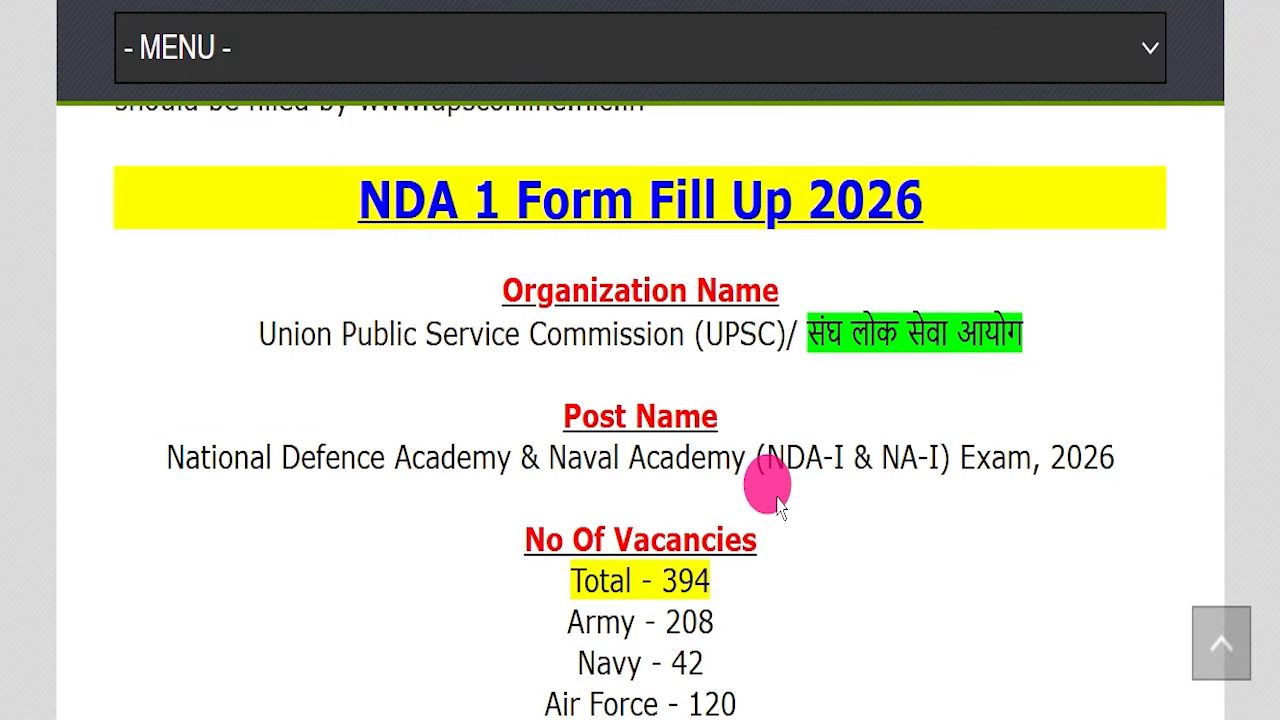
pyautogui.moveTo(566, 580); pyautogui.dragTo(750, 575)
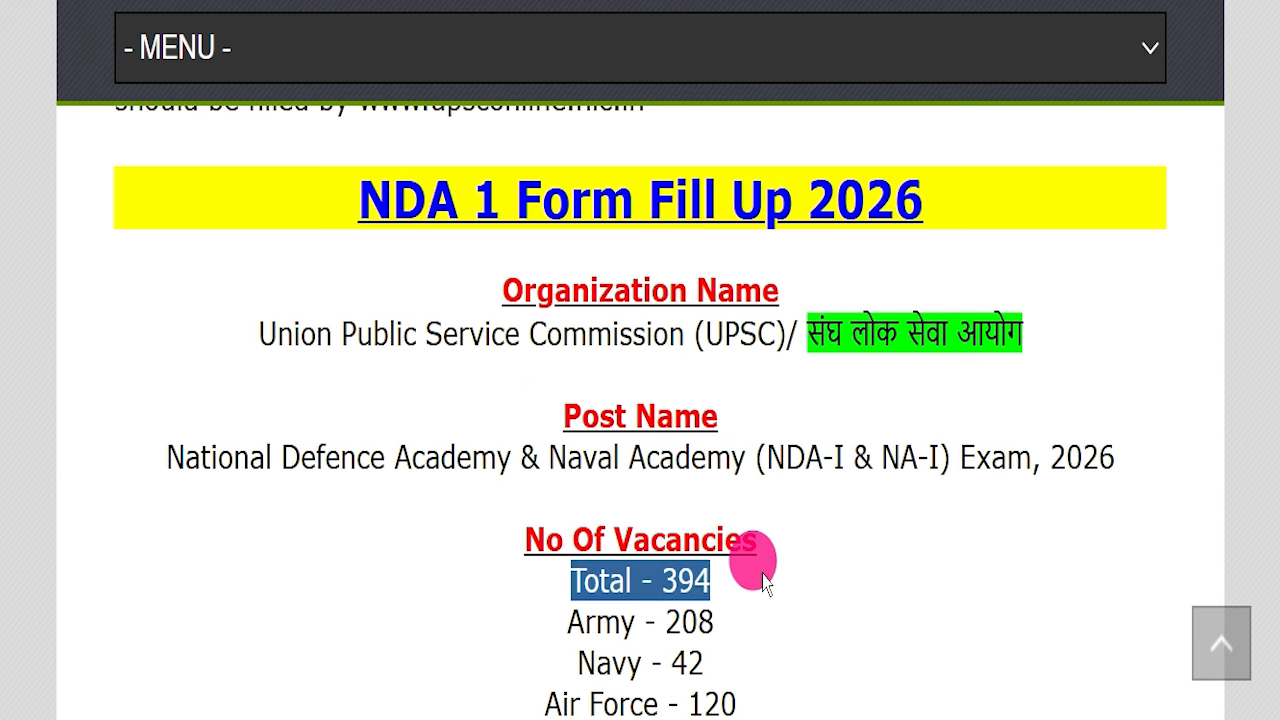
pyautogui.scroll(-2, 968, 465)
pyautogui.moveTo(514, 380); pyautogui.dragTo(784, 380)
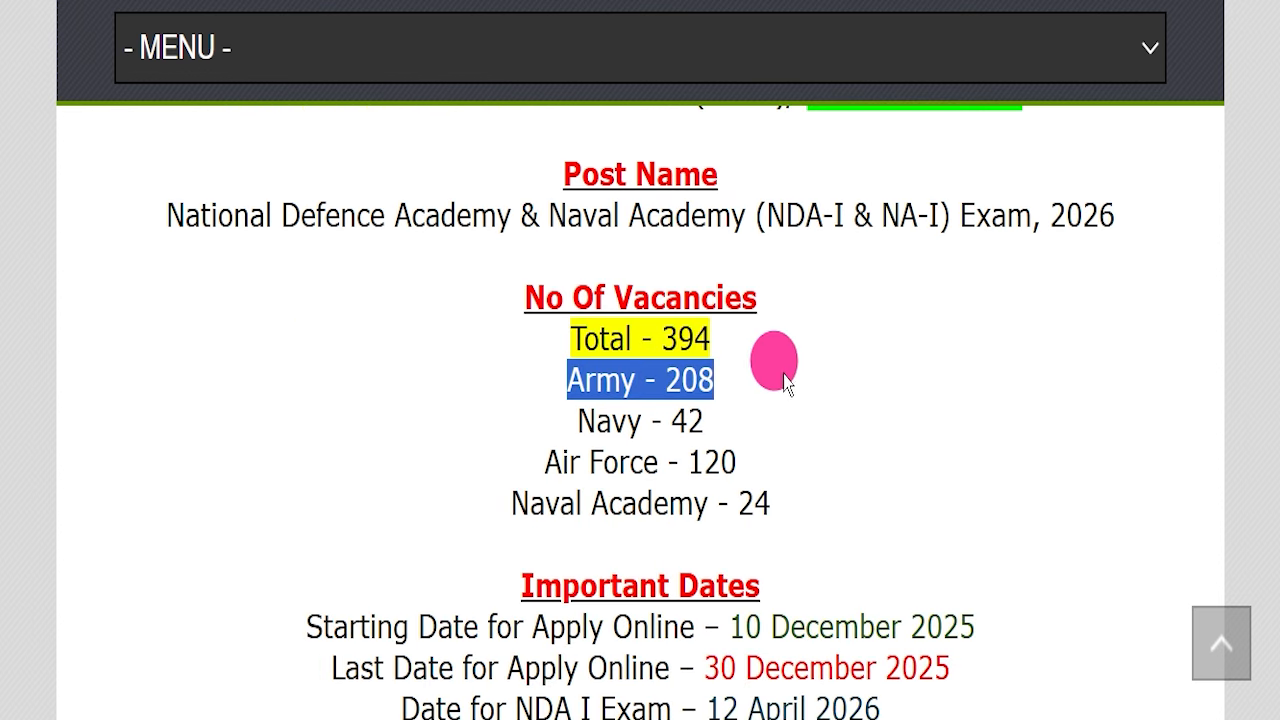
pyautogui.moveTo(506, 420); pyautogui.dragTo(786, 423)
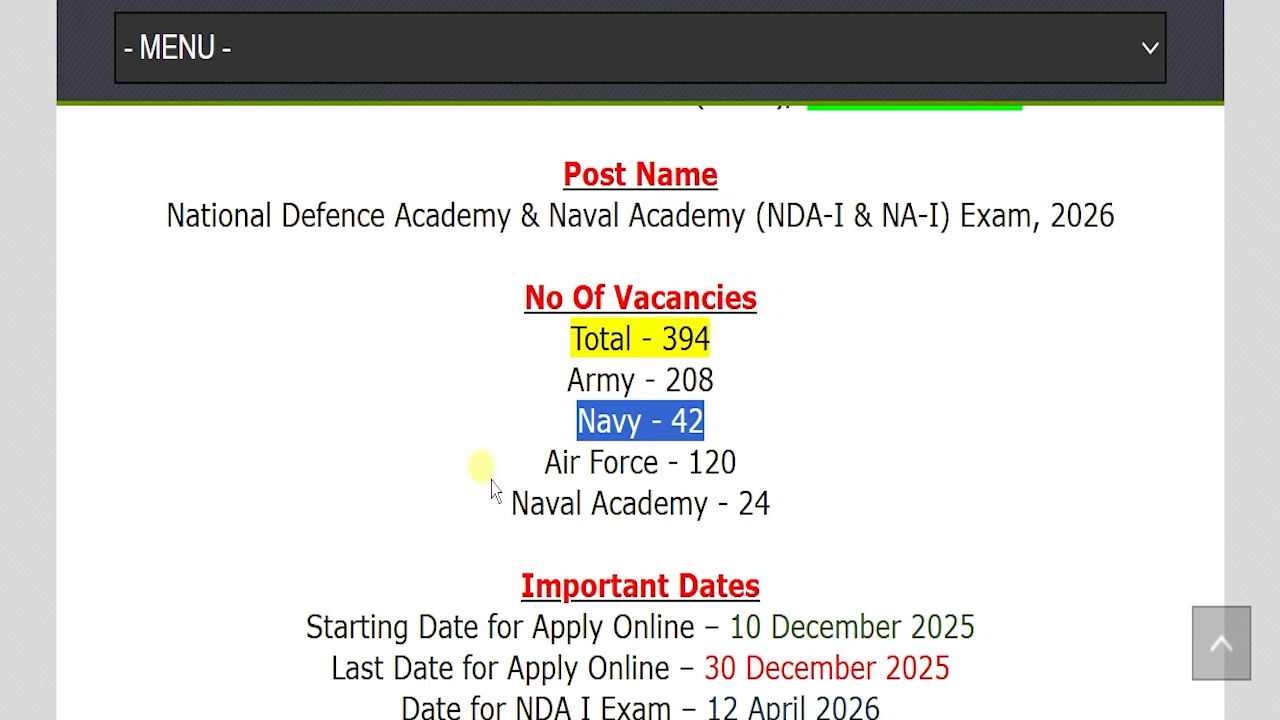
pyautogui.moveTo(480, 480); pyautogui.dragTo(822, 482)
pyautogui.moveTo(451, 505); pyautogui.dragTo(831, 497)
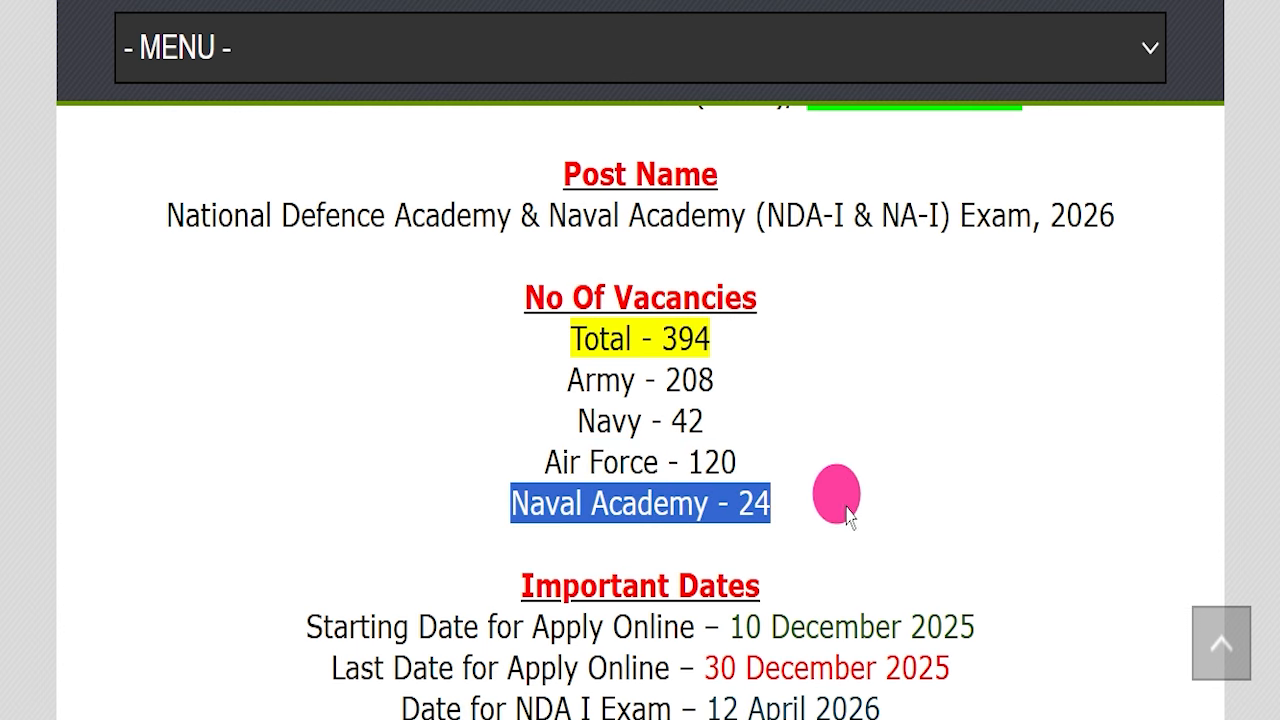
pyautogui.scroll(-1, 928, 468)
pyautogui.scroll(-1, 930, 480)
# Highlight the 30 December 2025 last date, the NDA I exam date and the educational qualification requirements
pyautogui.click(940, 518)
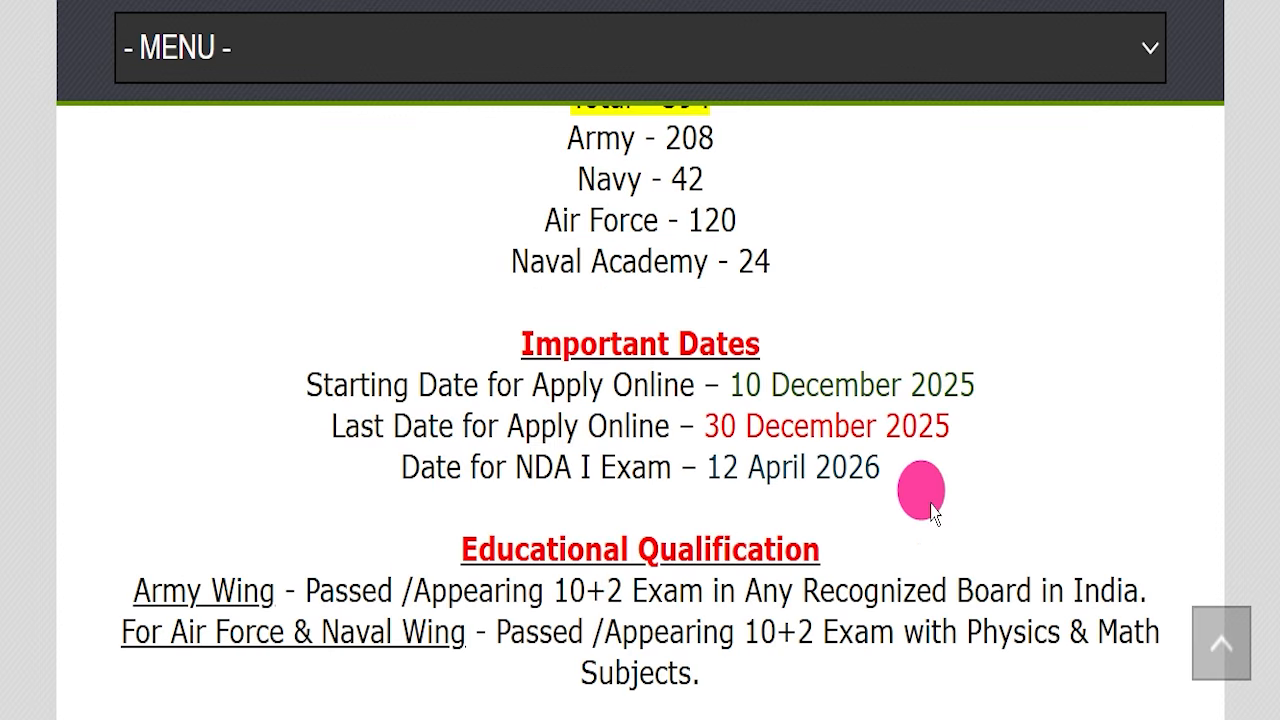
pyautogui.moveTo(700, 425); pyautogui.dragTo(989, 423)
pyautogui.click(960, 478)
pyautogui.moveTo(330, 426)
pyautogui.mouseDown()
pyautogui.moveTo(958, 438)
pyautogui.moveTo(943, 424)
pyautogui.moveTo(345, 427)
pyautogui.mouseUp()
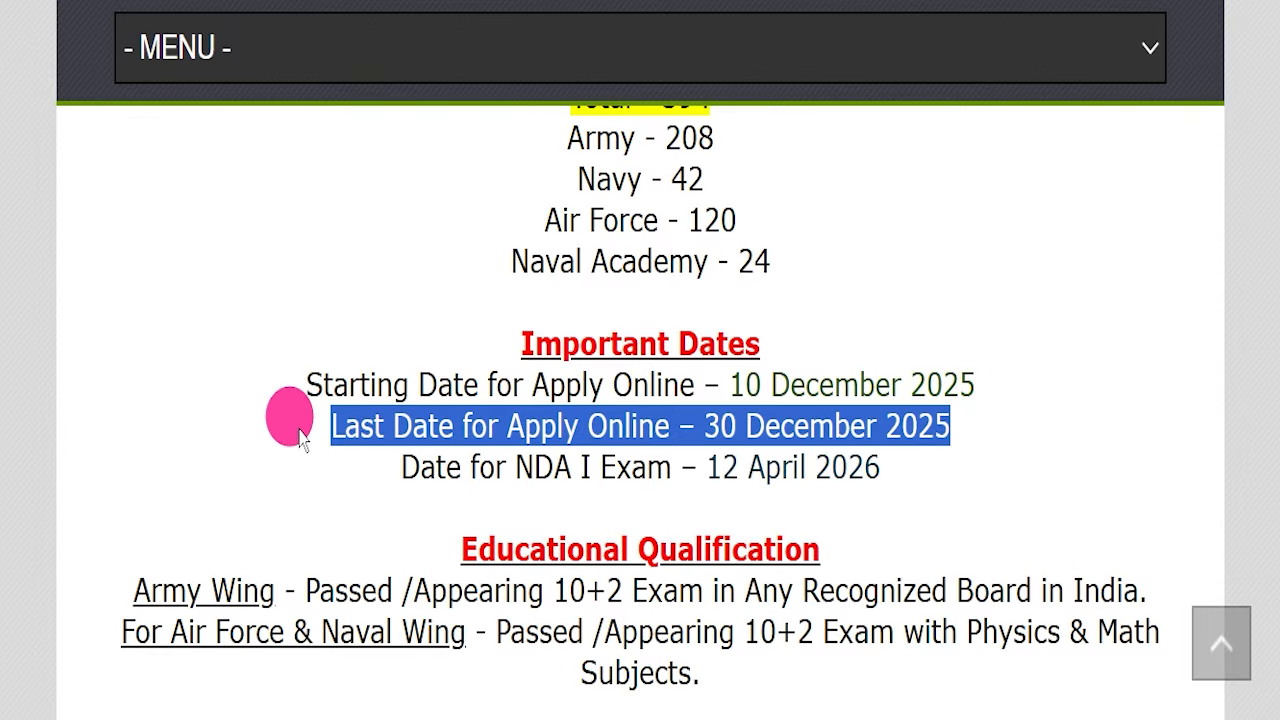
pyautogui.click(300, 437)
pyautogui.scroll(-2, 700, 370)
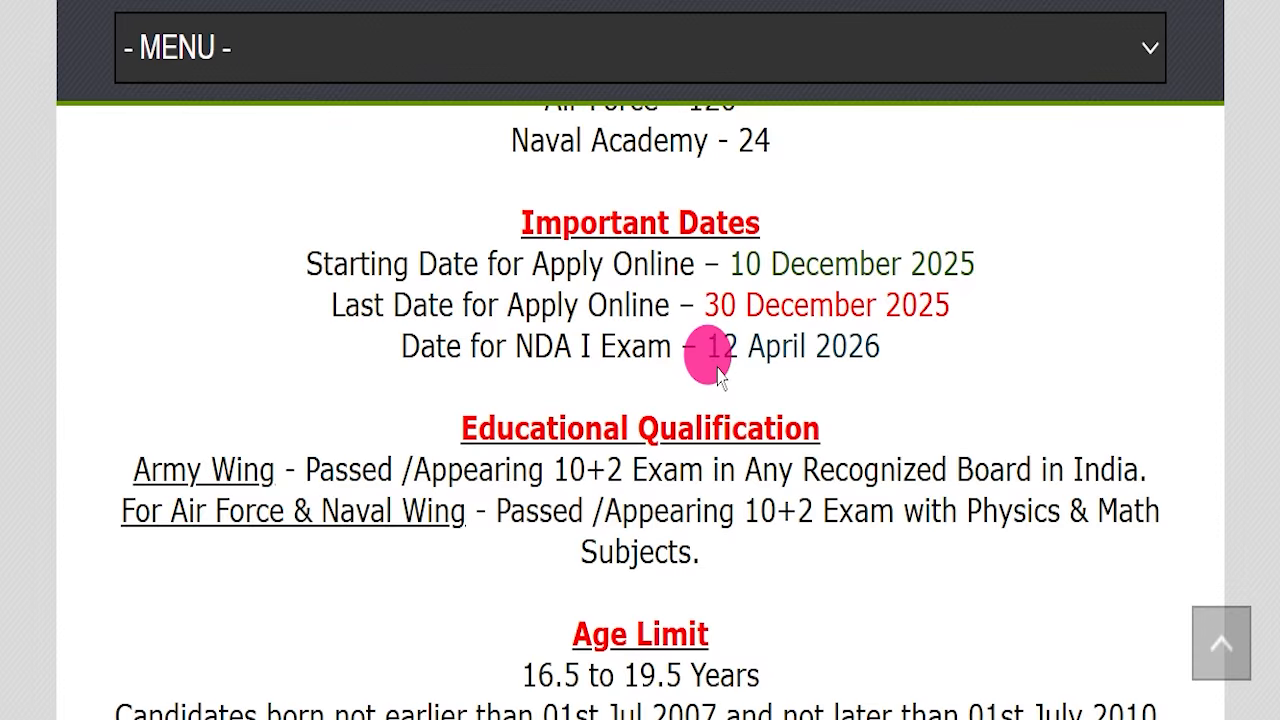
pyautogui.moveTo(303, 366); pyautogui.dragTo(932, 365)
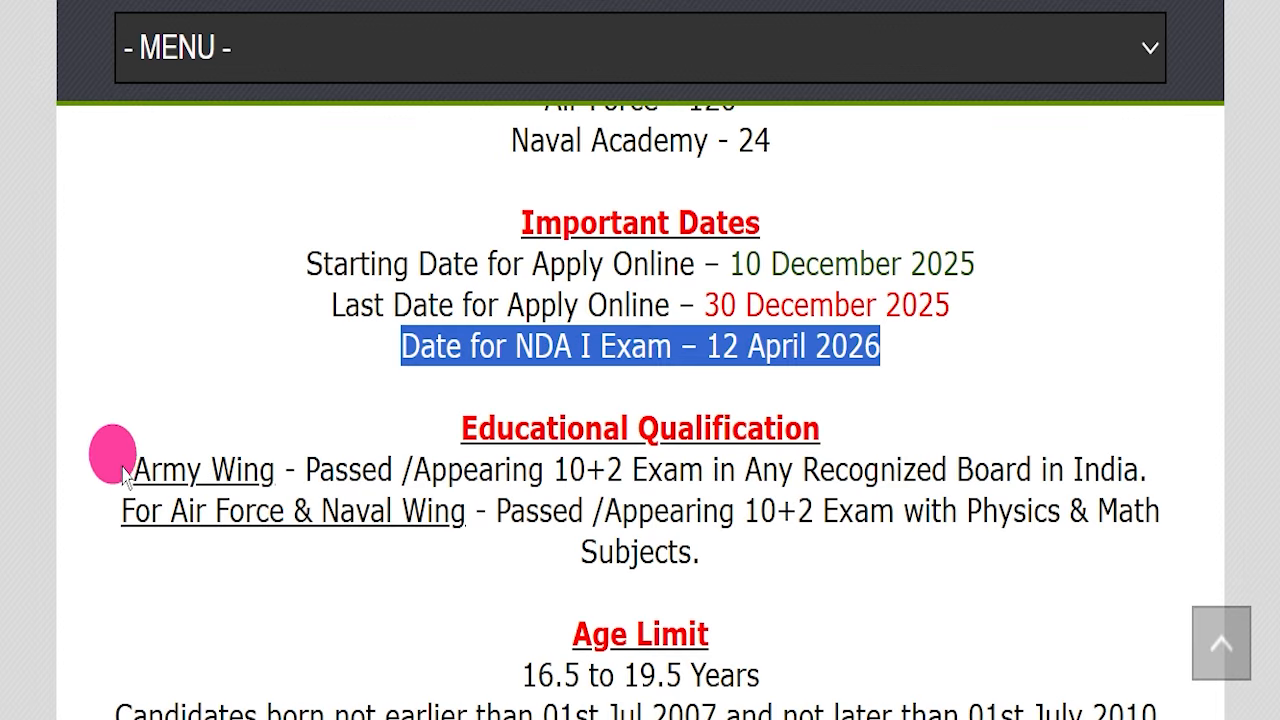
pyautogui.moveTo(109, 455); pyautogui.dragTo(744, 552)
# Highlight the application fee lines, noting No Fee for SC/ST/female candidates
pyautogui.scroll(-3, 750, 500)
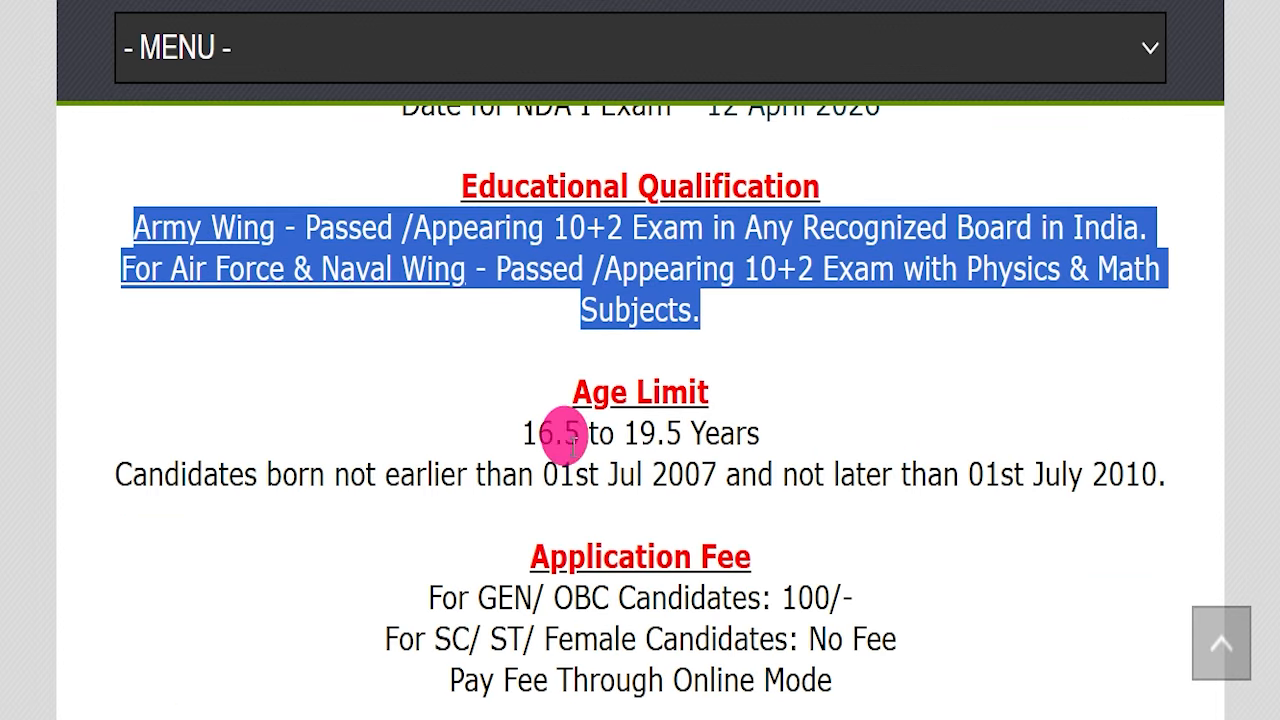
pyautogui.moveTo(437, 422); pyautogui.dragTo(760, 428)
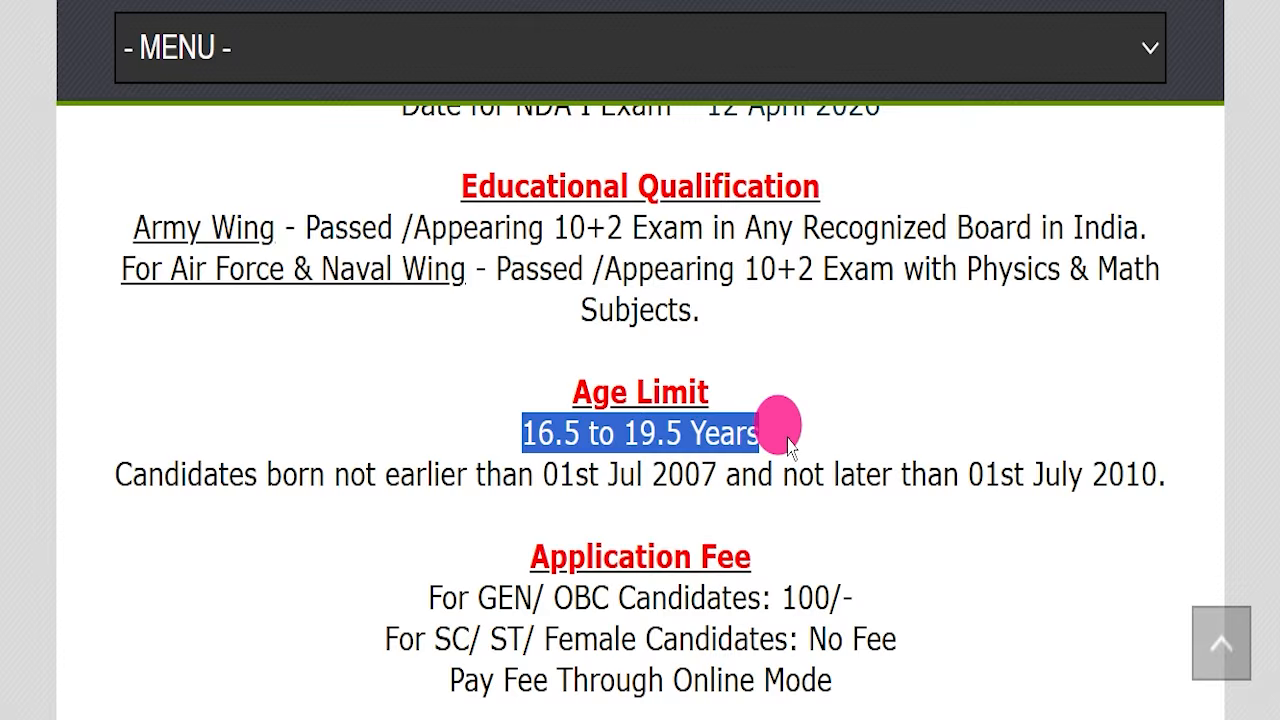
pyautogui.scroll(-1, 786, 447)
pyautogui.moveTo(541, 354); pyautogui.dragTo(1140, 350)
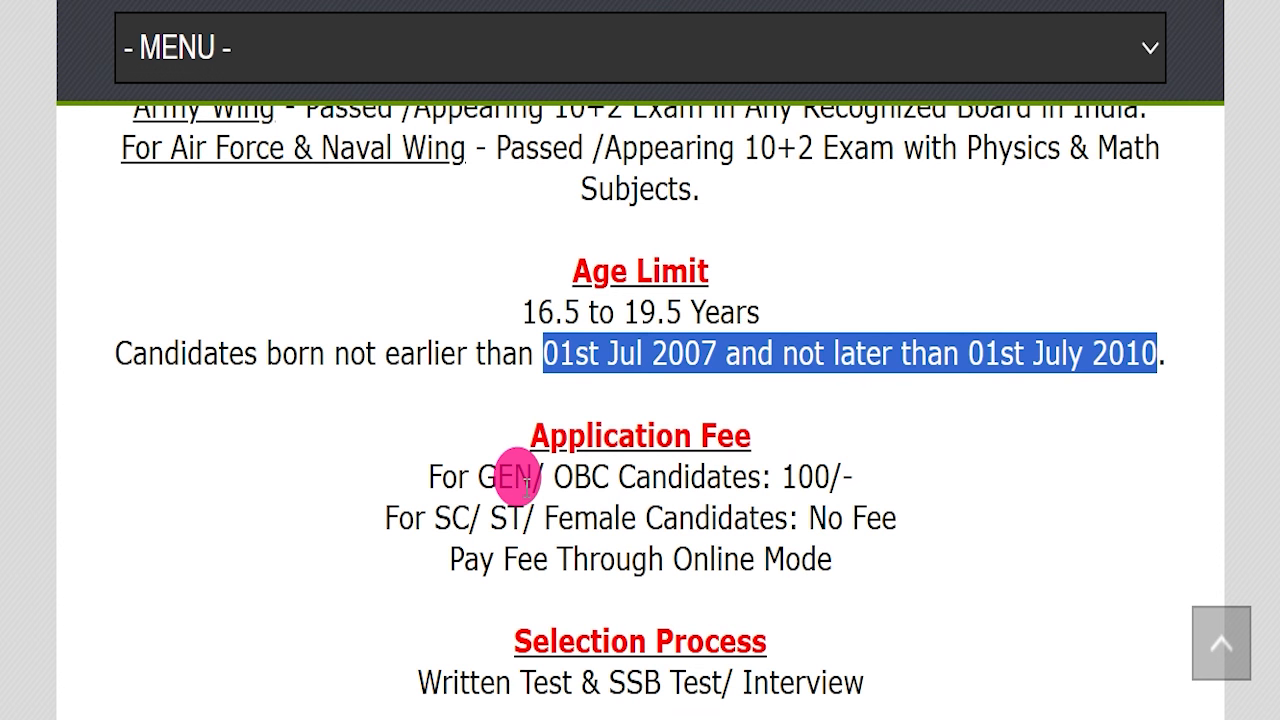
pyautogui.moveTo(428, 477); pyautogui.dragTo(872, 485)
pyautogui.moveTo(386, 517); pyautogui.dragTo(690, 520)
pyautogui.moveTo(808, 517); pyautogui.dragTo(948, 528)
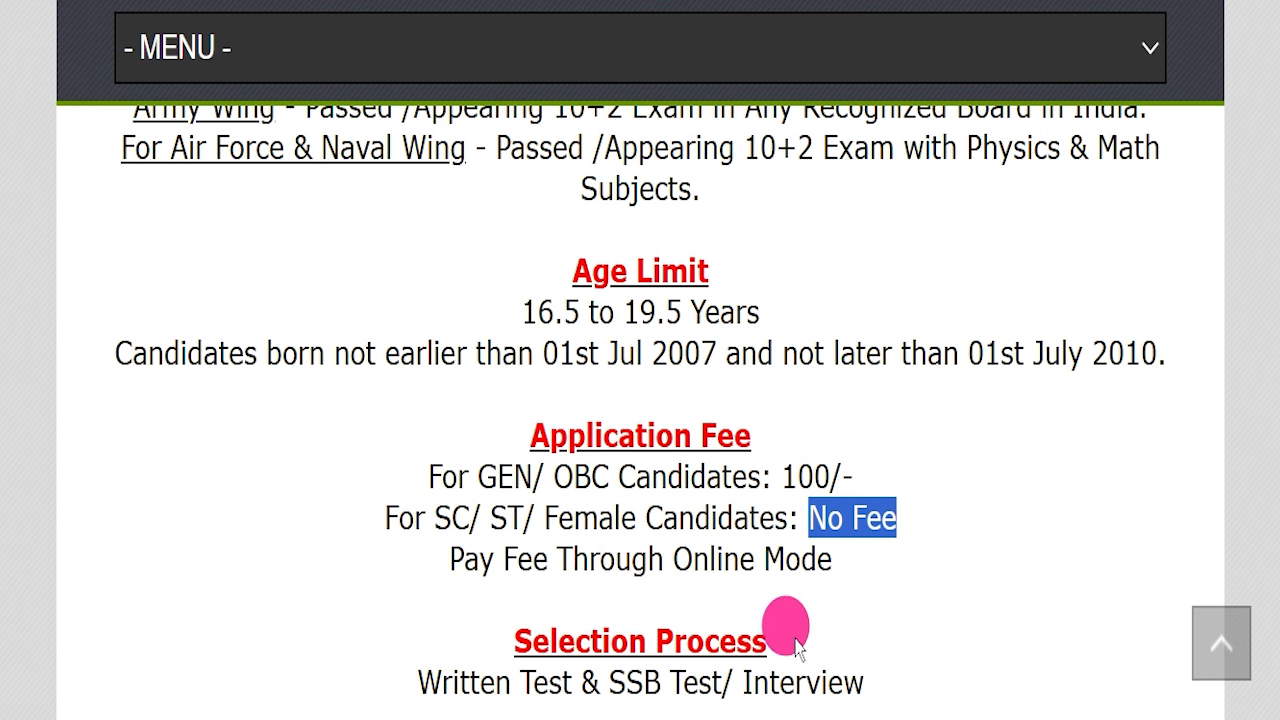
pyautogui.moveTo(672, 559); pyautogui.dragTo(913, 556)
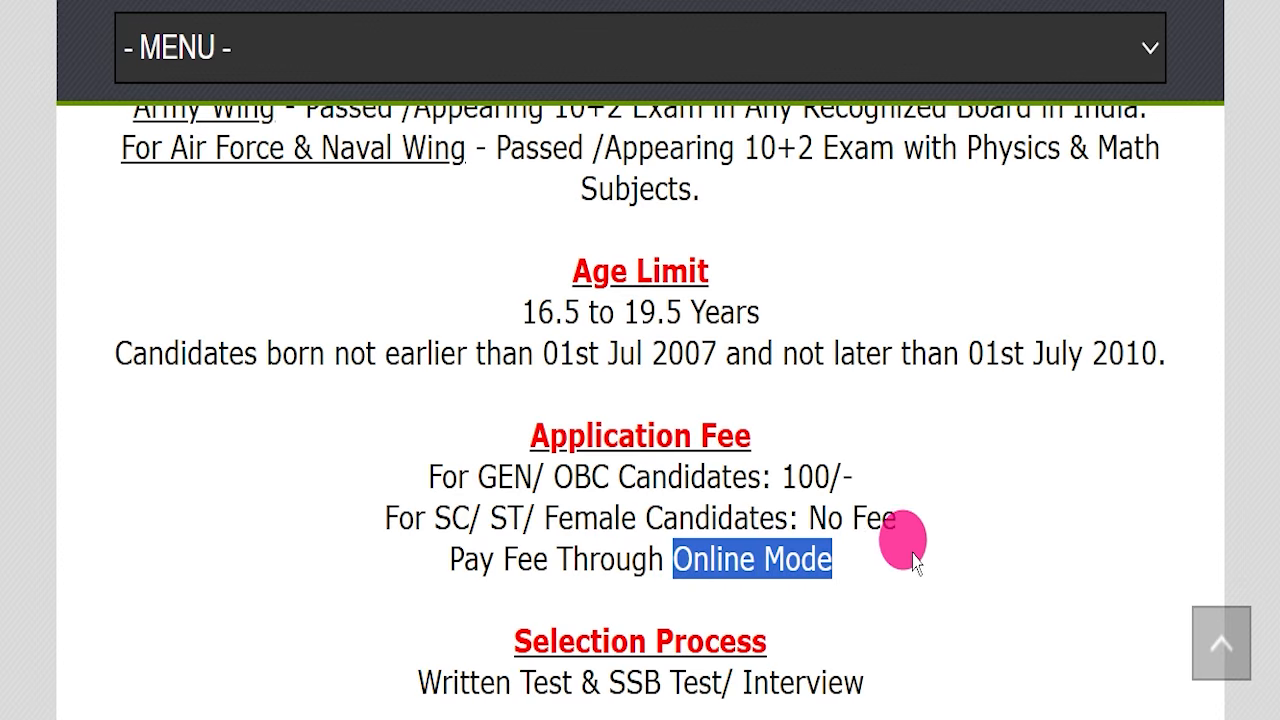
pyautogui.scroll(-2, 815, 390)
# Point out the Written Test & SSB selection process, Online apply mode and All India location
pyautogui.moveTo(330, 440); pyautogui.dragTo(924, 448)
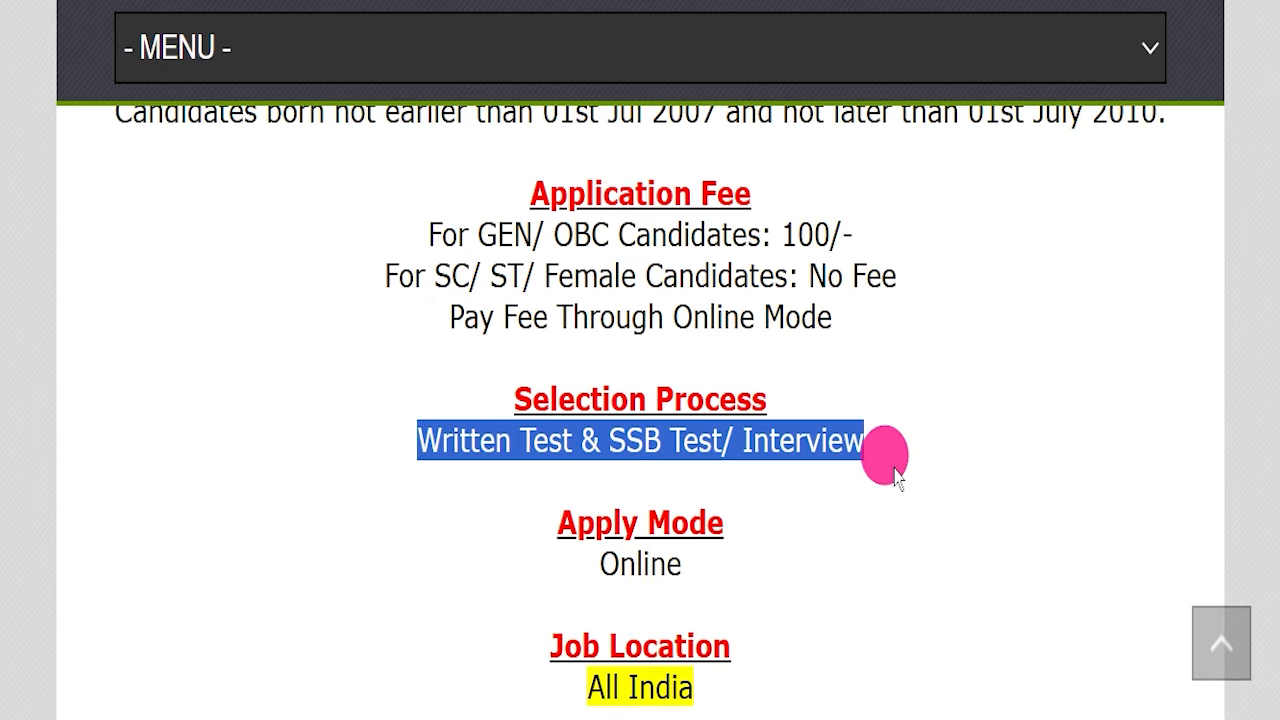
pyautogui.moveTo(510, 578); pyautogui.dragTo(748, 586)
pyautogui.scroll(-2, 765, 512)
pyautogui.moveTo(538, 455); pyautogui.dragTo(937, 434)
pyautogui.scroll(-2, 940, 430)
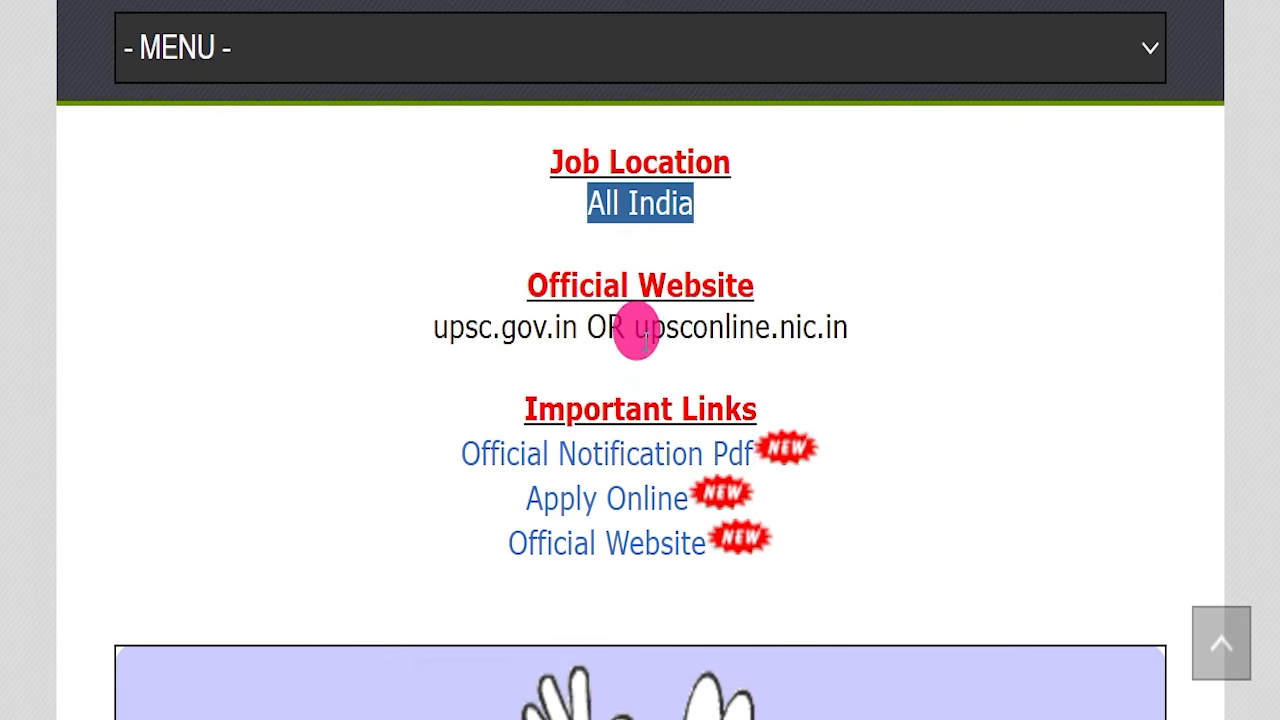
pyautogui.moveTo(636, 330); pyautogui.dragTo(931, 335)
pyautogui.scroll(-1, 931, 335)
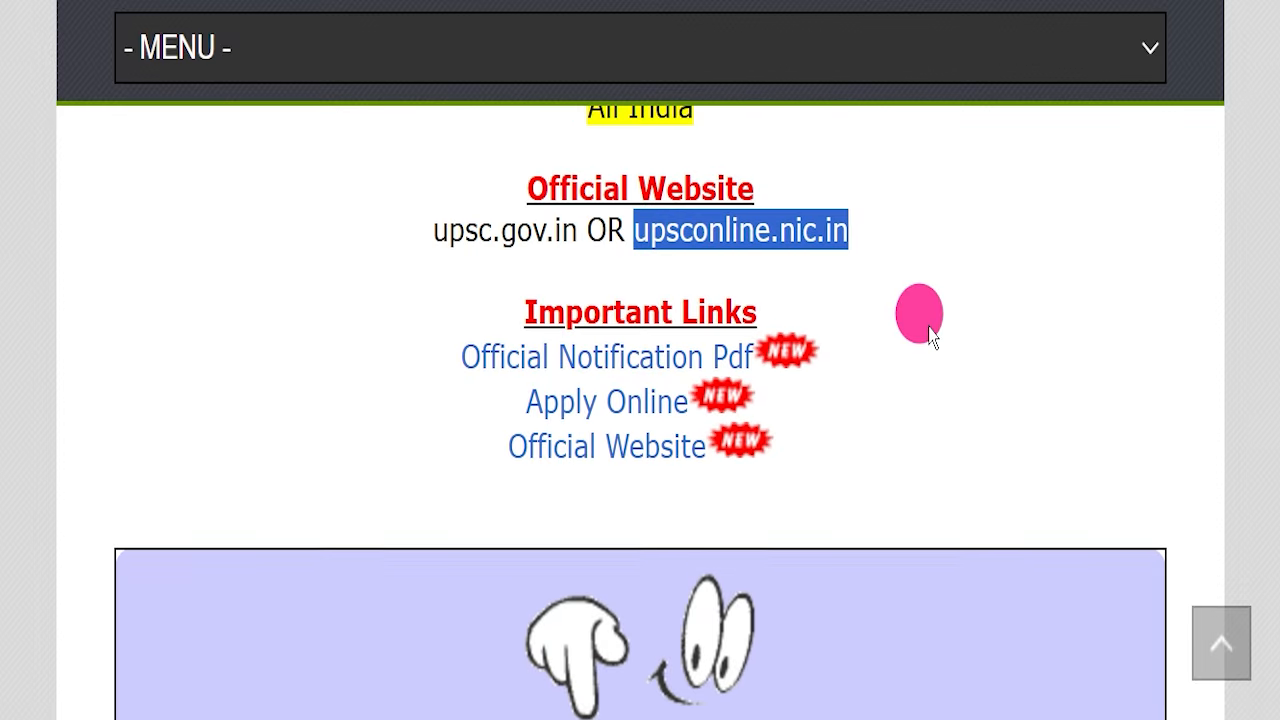
# Point out the upsconline.nic.in website address and the Important Links list
pyautogui.click(930, 337)
pyautogui.moveTo(633, 229); pyautogui.dragTo(880, 229)
pyautogui.click(880, 229)
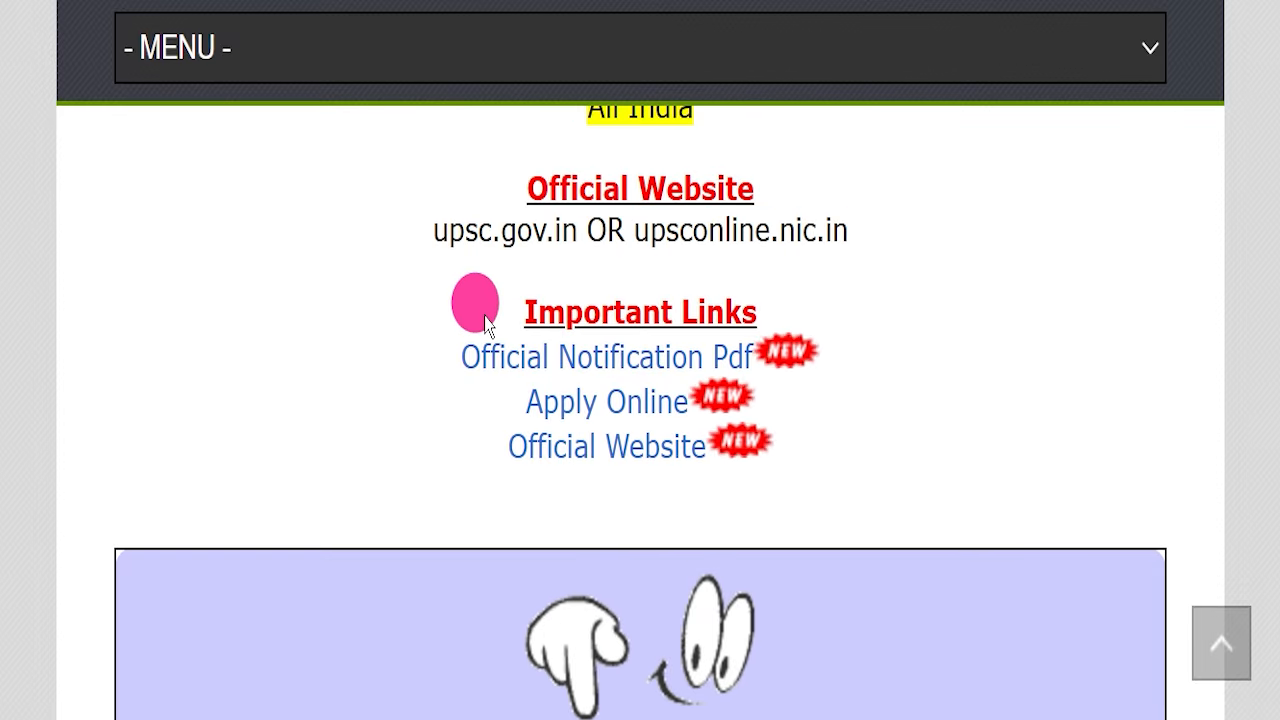
pyautogui.moveTo(487, 325); pyautogui.dragTo(809, 457)
pyautogui.click(443, 358)
# Open the official notification PDF and highlight the application portal paragraph and vacancies table
pyautogui.moveTo(443, 362); pyautogui.dragTo(752, 360)
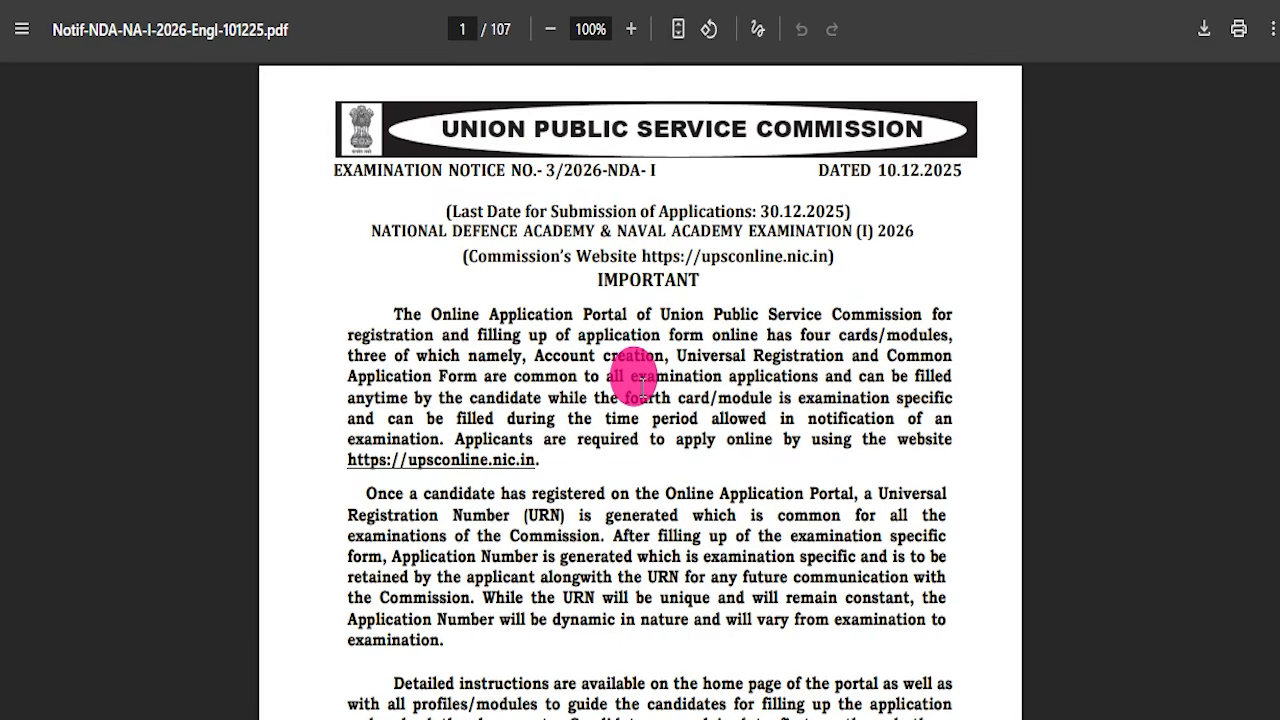
pyautogui.scroll(-1, 648, 400)
pyautogui.moveTo(415, 197); pyautogui.dragTo(666, 457)
pyautogui.scroll(-5, 612, 425)
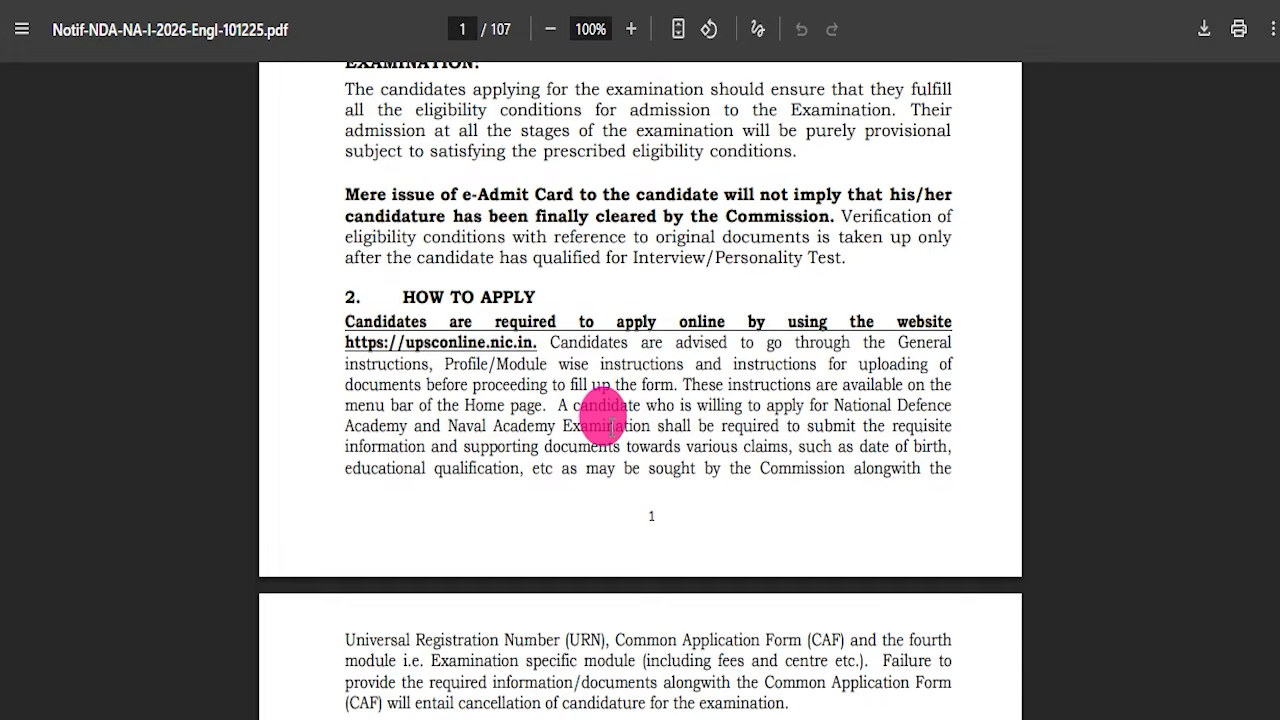
pyautogui.scroll(-9, 648, 410)
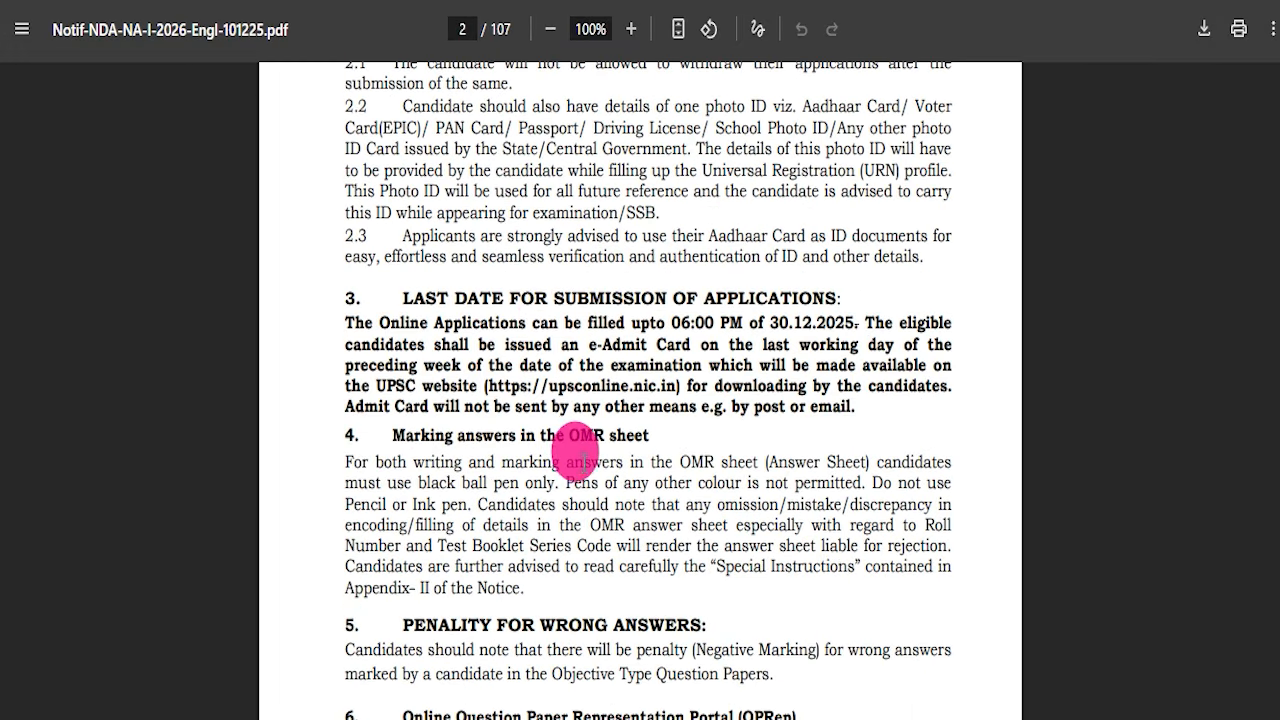
pyautogui.scroll(-11, 578, 432)
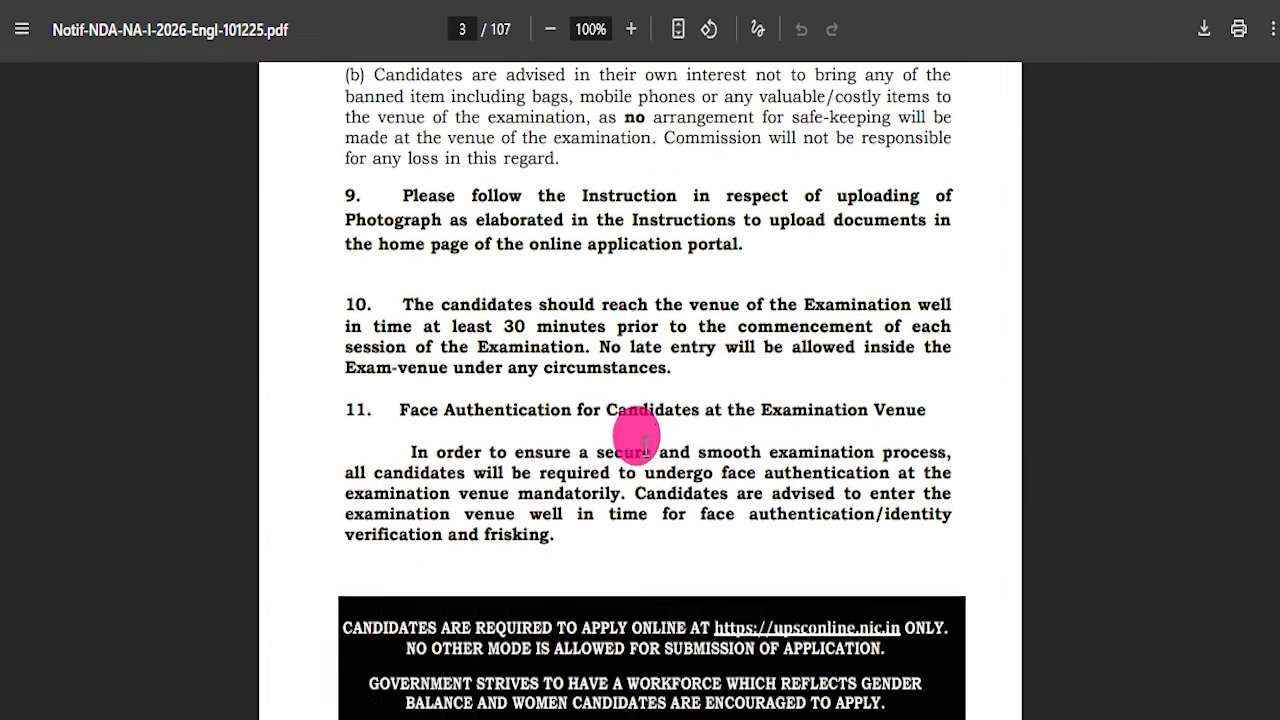
pyautogui.scroll(-4, 646, 458)
pyautogui.moveTo(337, 314); pyautogui.dragTo(838, 518)
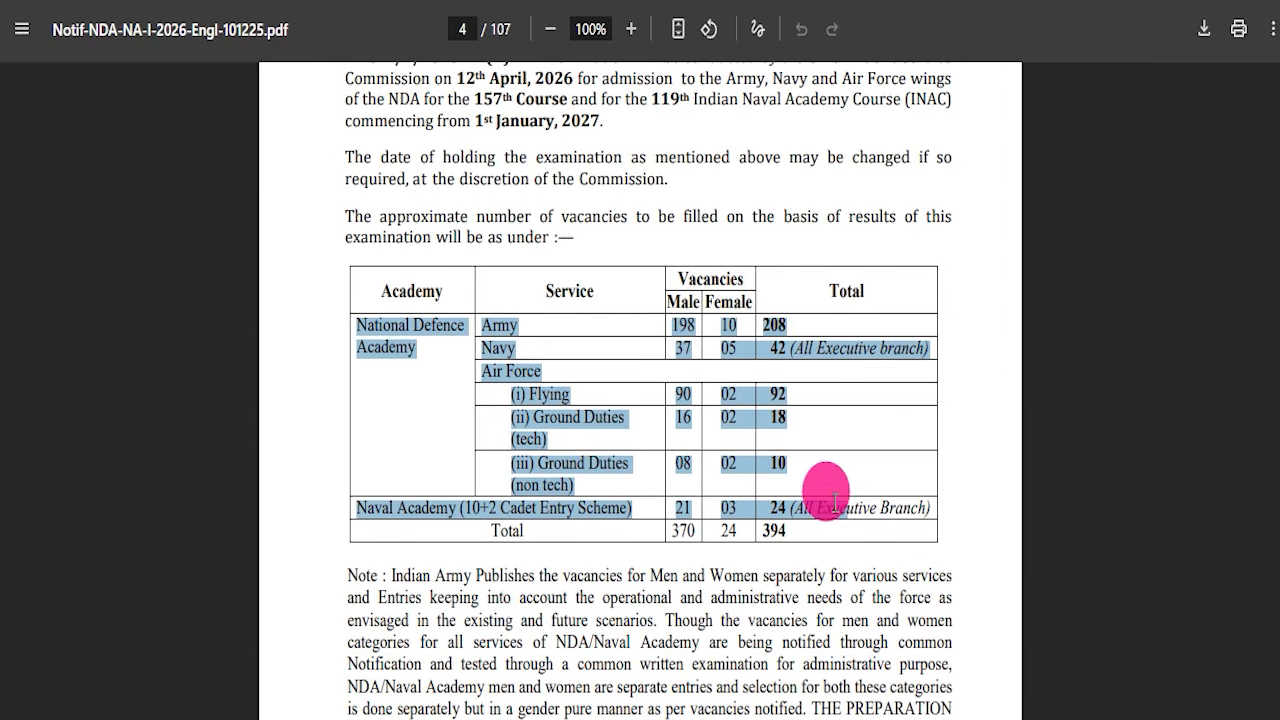
pyautogui.click(688, 312)
# Read on through the age limit lines and each wing's educational qualifications
pyautogui.scroll(-7, 670, 420)
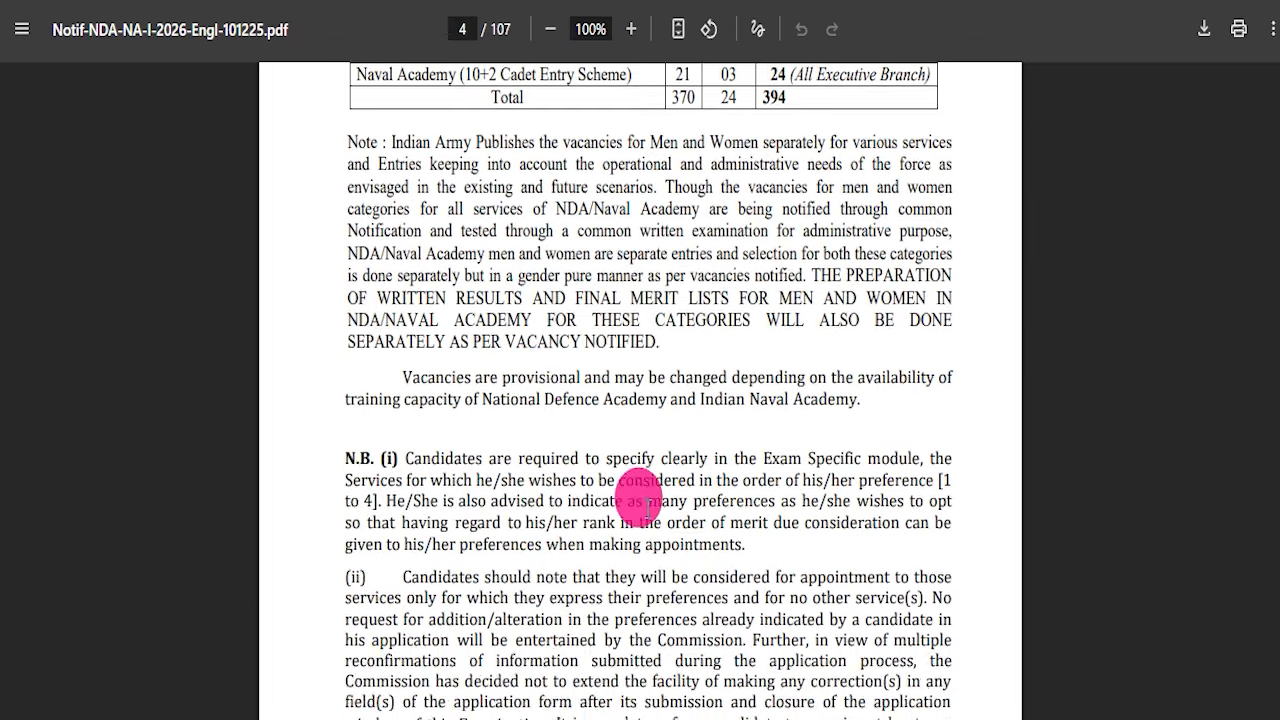
pyautogui.scroll(-5, 650, 485)
pyautogui.scroll(4, 643, 486)
pyautogui.moveTo(403, 130); pyautogui.dragTo(596, 158)
pyautogui.scroll(-5, 530, 448)
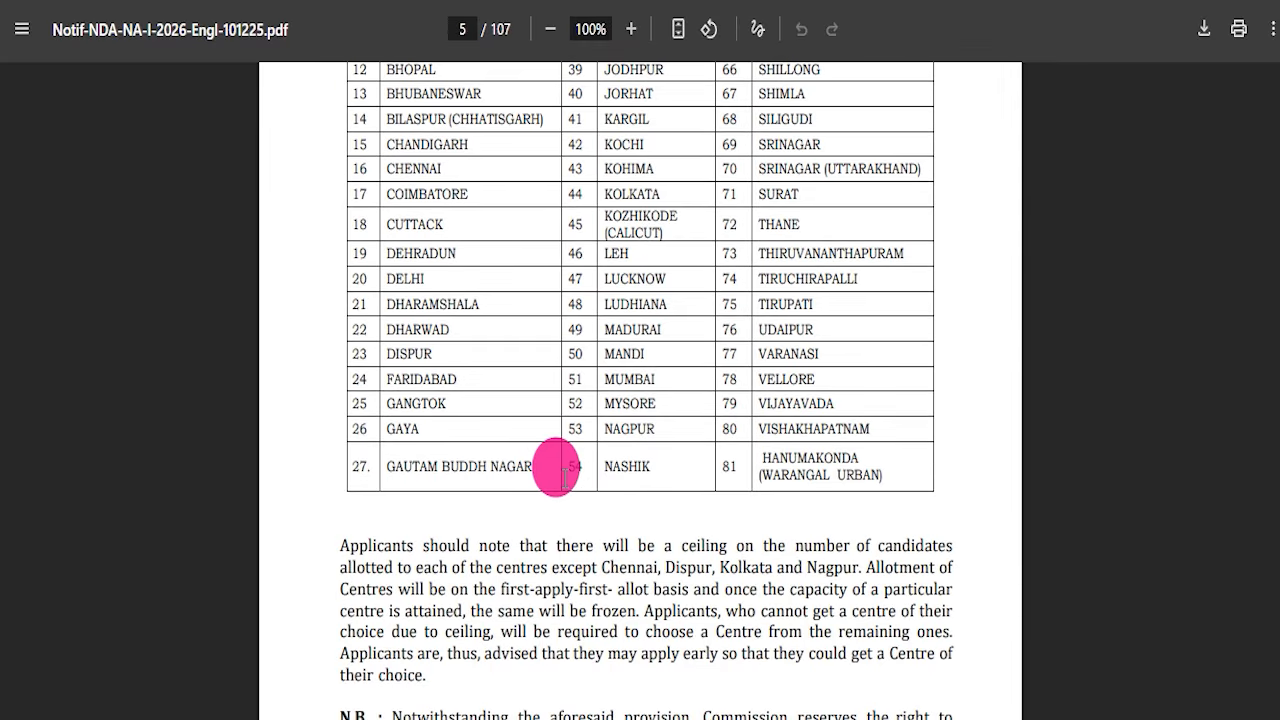
pyautogui.scroll(-6, 563, 478)
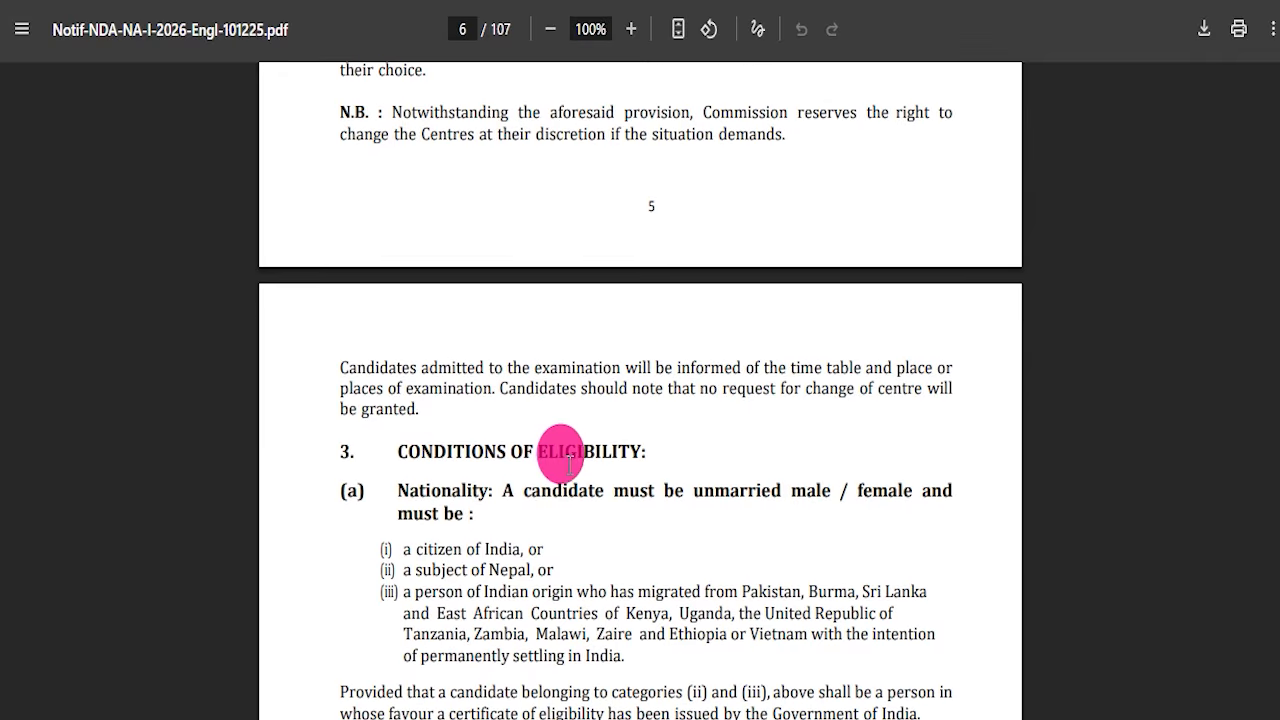
pyautogui.scroll(-3, 570, 462)
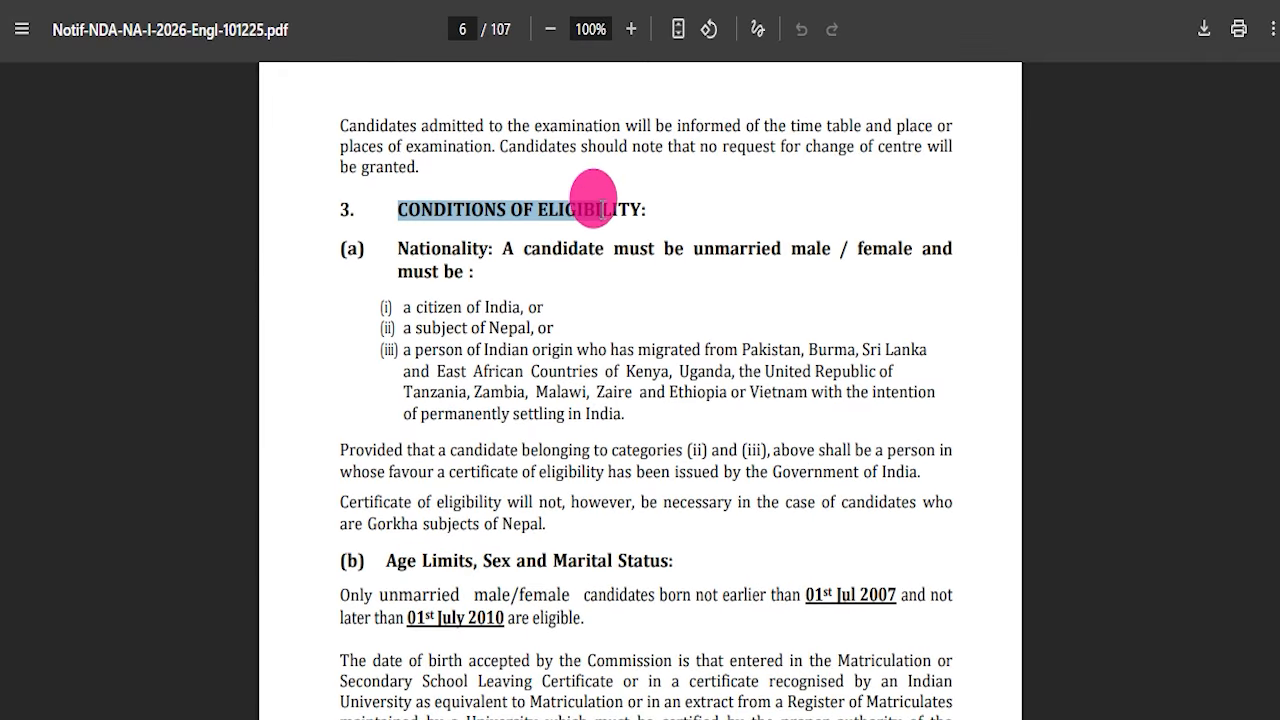
pyautogui.scroll(-3, 610, 432)
pyautogui.moveTo(403, 337); pyautogui.dragTo(572, 375)
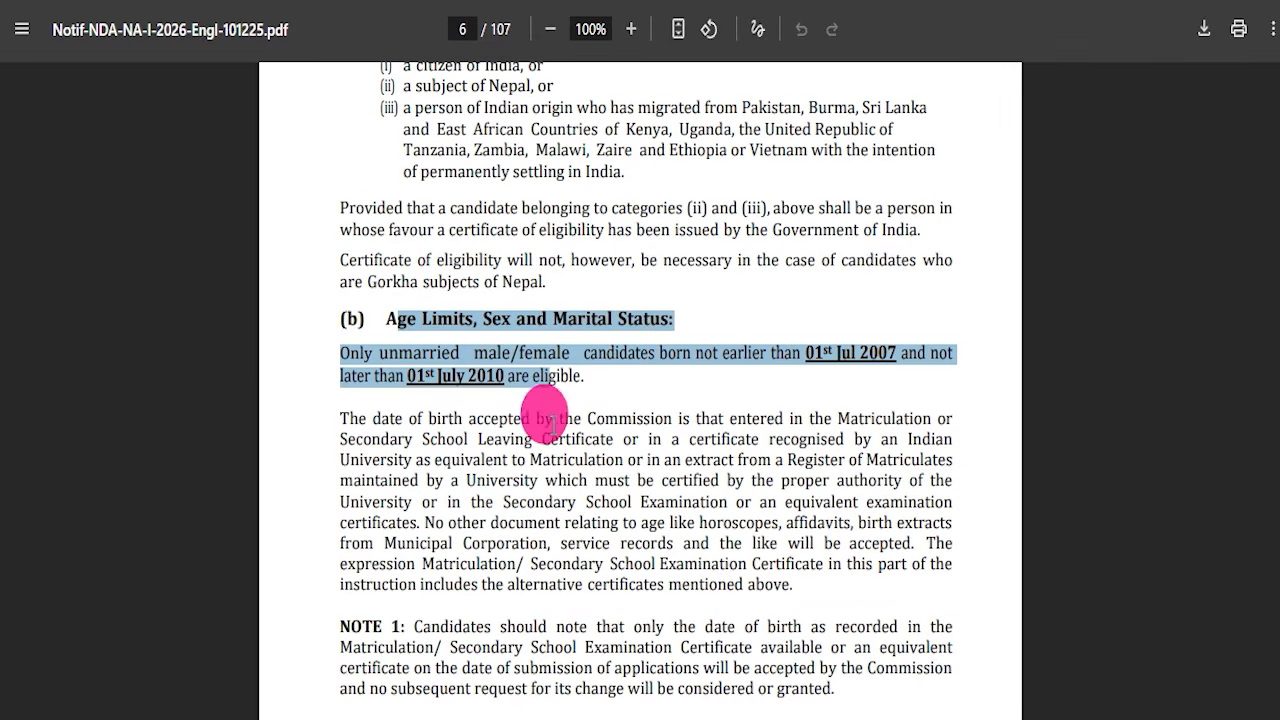
pyautogui.scroll(-12, 515, 455)
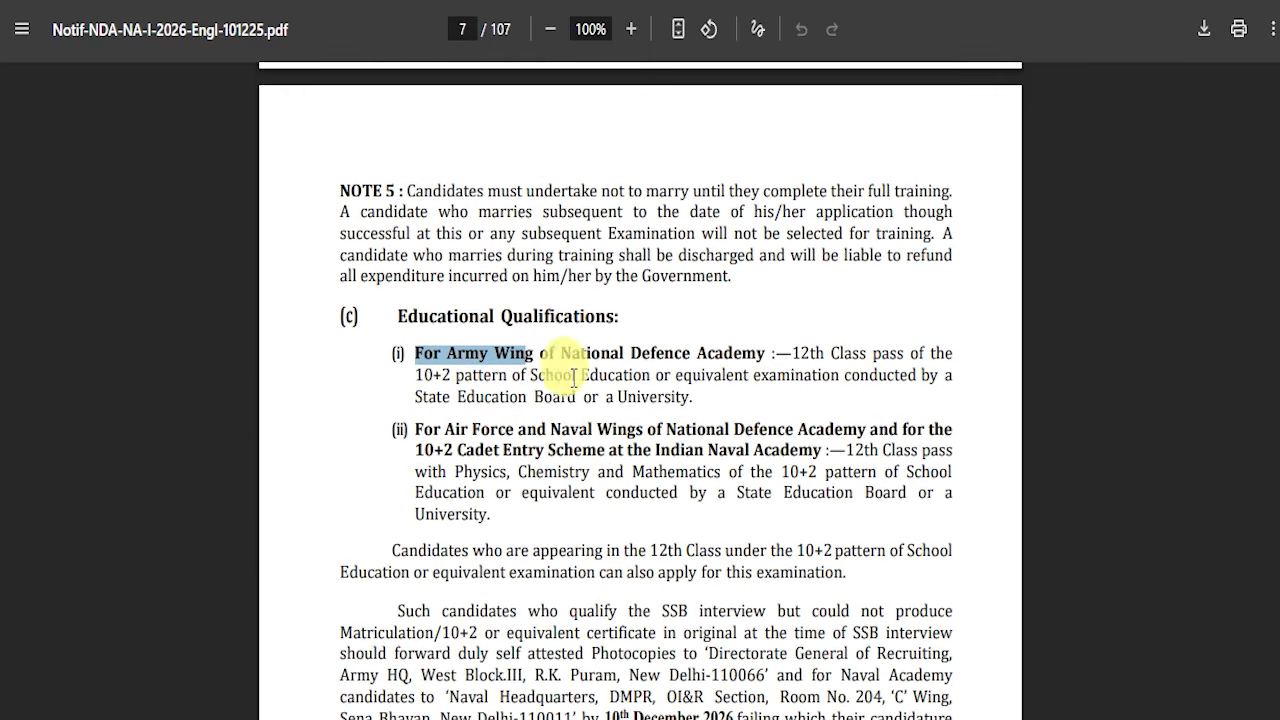
pyautogui.moveTo(574, 375); pyautogui.dragTo(535, 513)
pyautogui.scroll(-18, 592, 525)
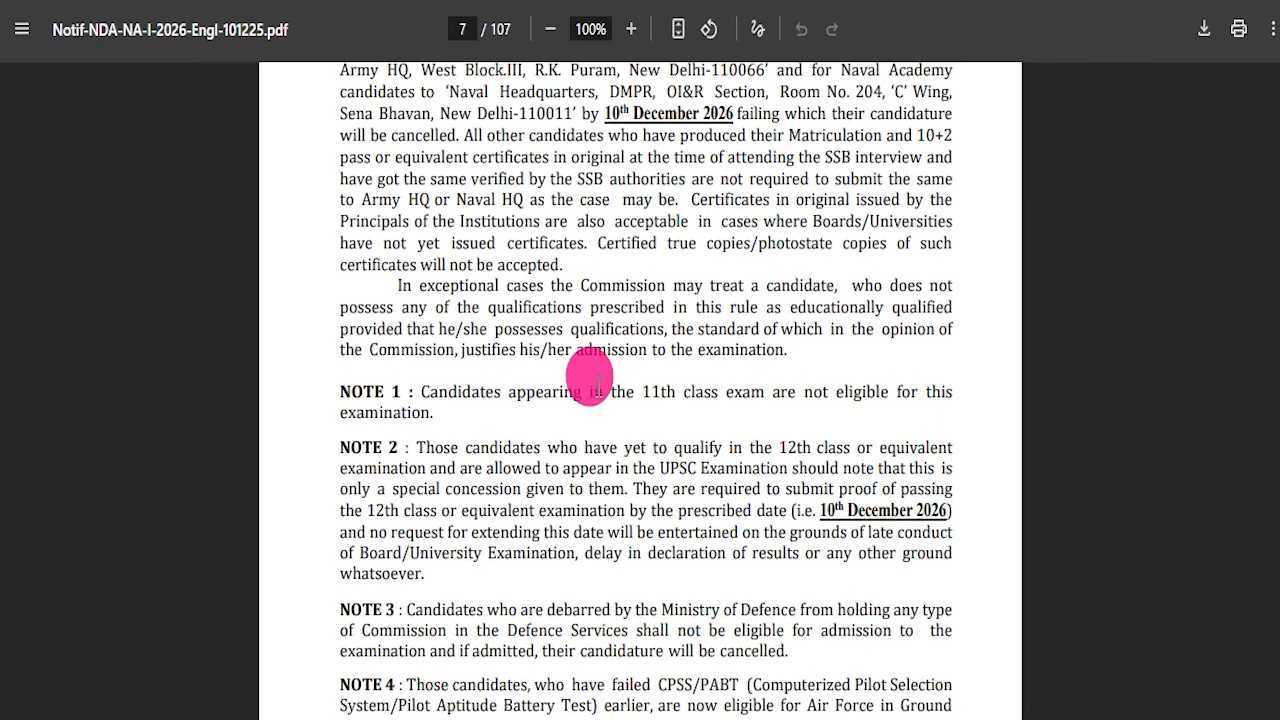
pyautogui.scroll(-9, 519, 378)
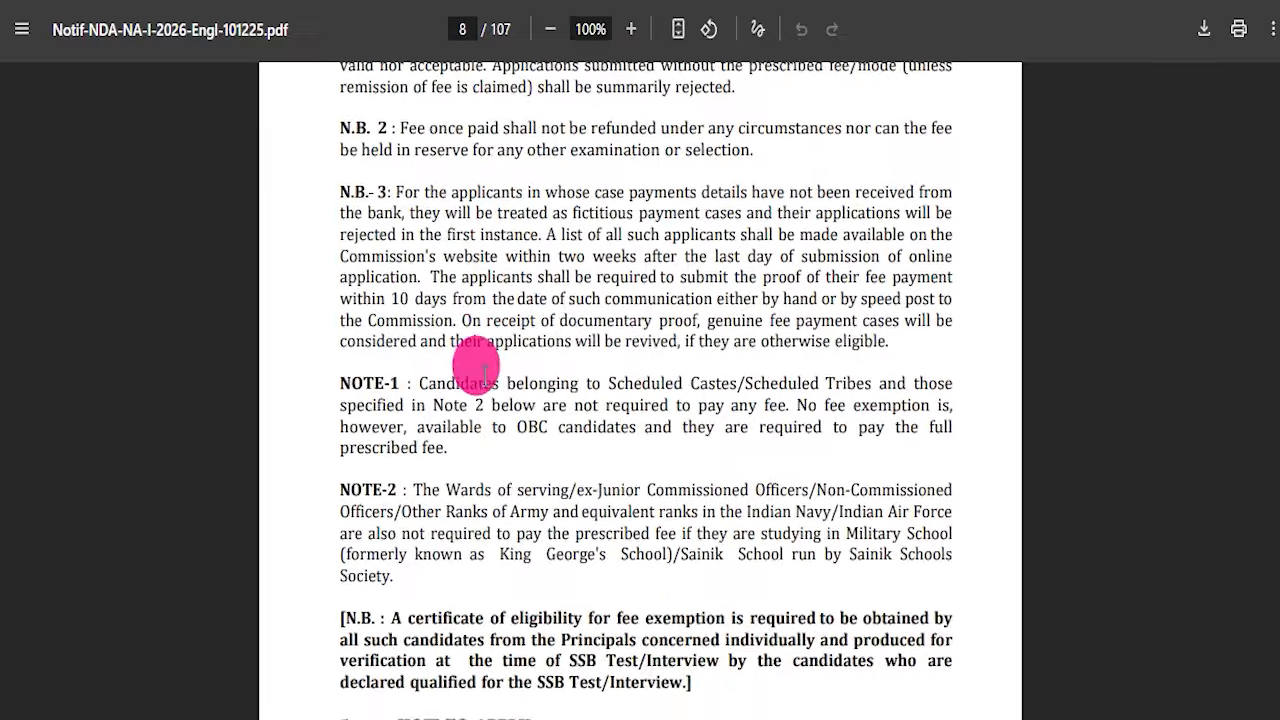
pyautogui.scroll(-20, 505, 362)
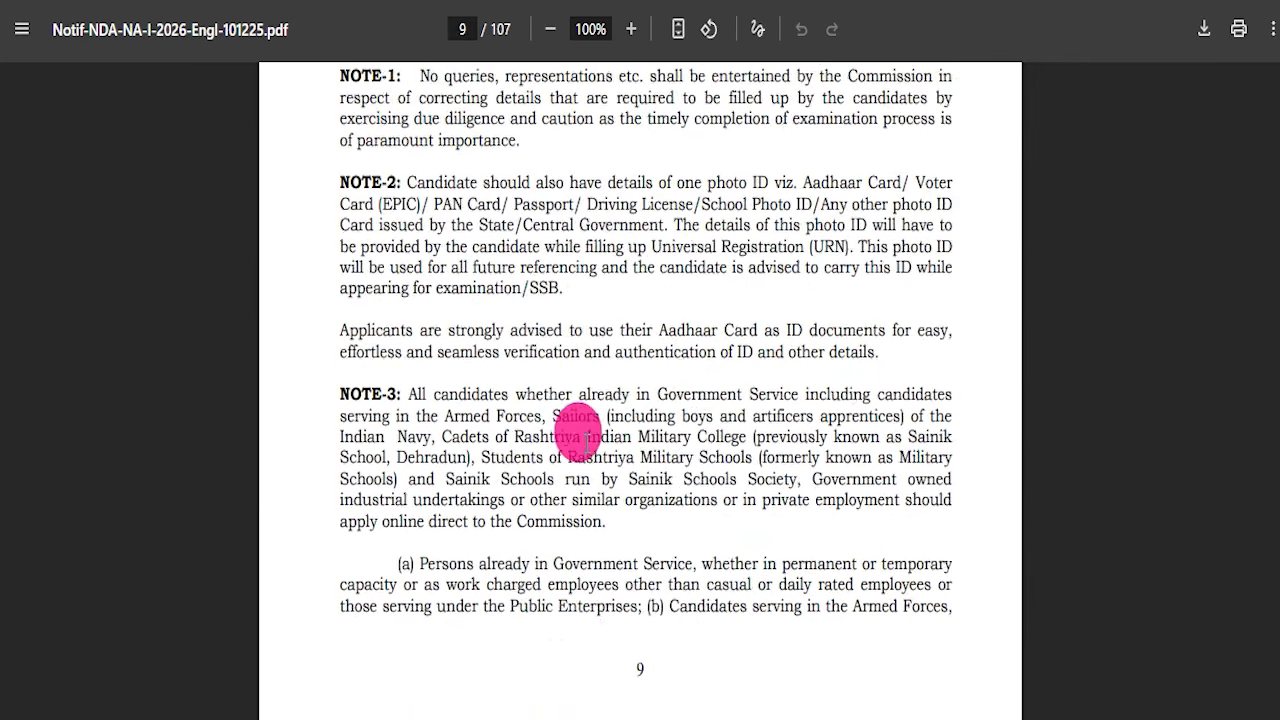
pyautogui.scroll(-20, 552, 477)
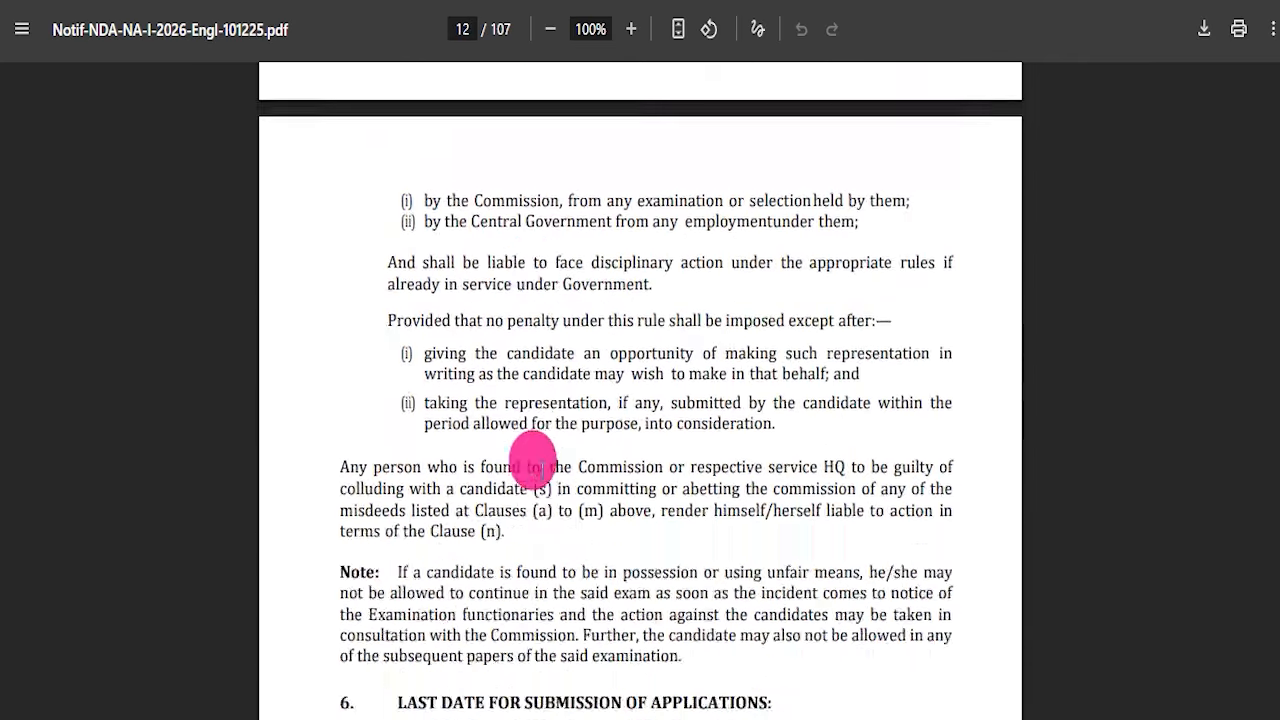
pyautogui.scroll(-10, 563, 478)
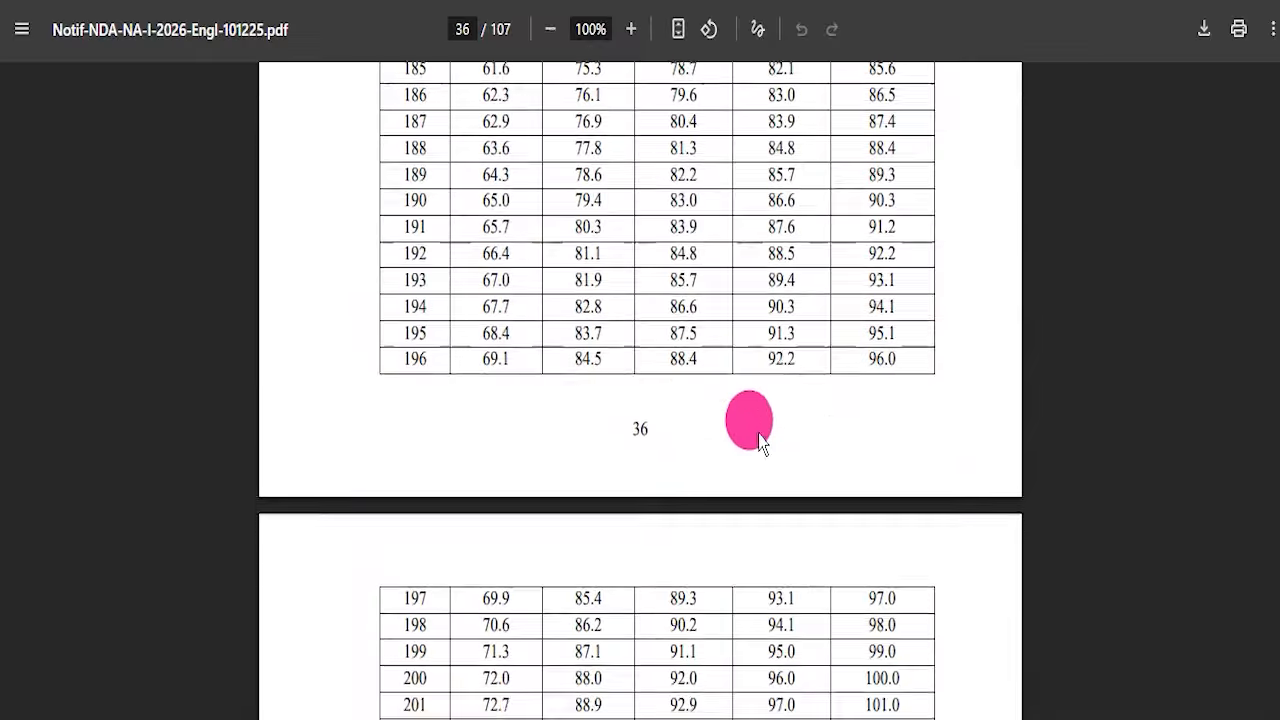
# Skim the 107-page notification down to around page 100, then return to page 1
pyautogui.scroll(-7, 1210, 355)
pyautogui.moveTo(1276, 300); pyautogui.dragTo(1276, 440)
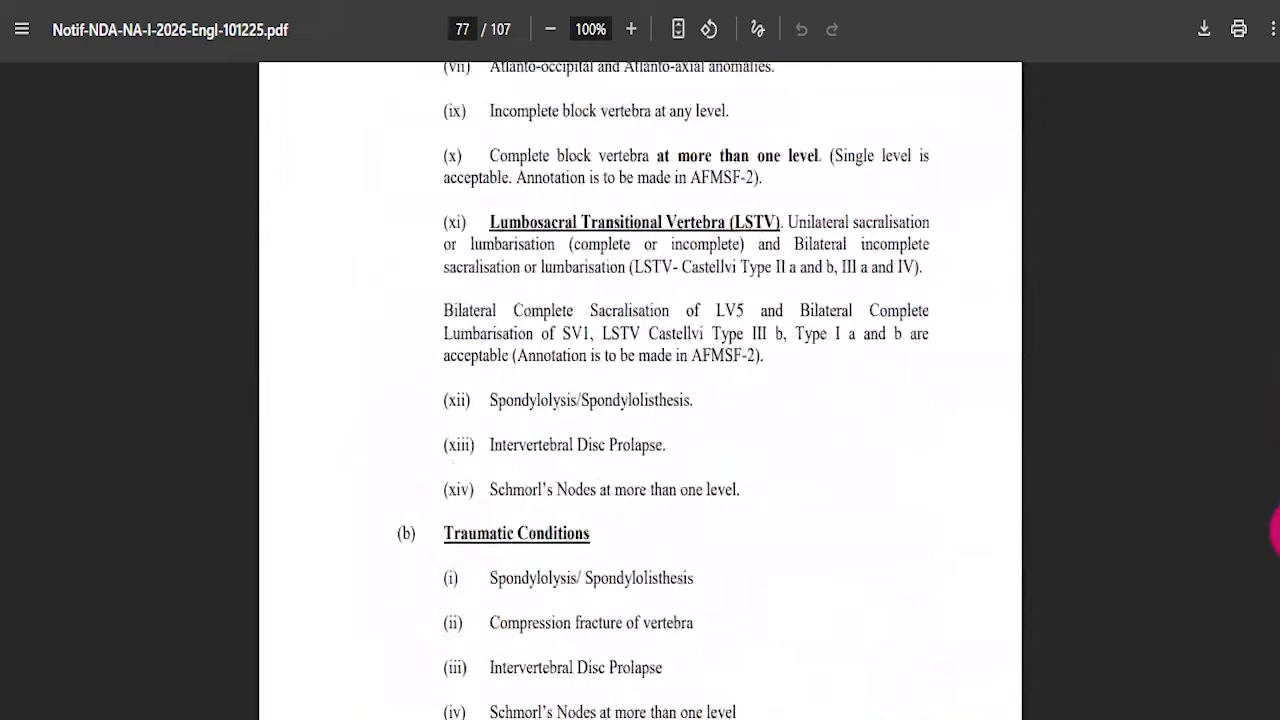
pyautogui.moveTo(1276, 560); pyautogui.dragTo(1276, 583)
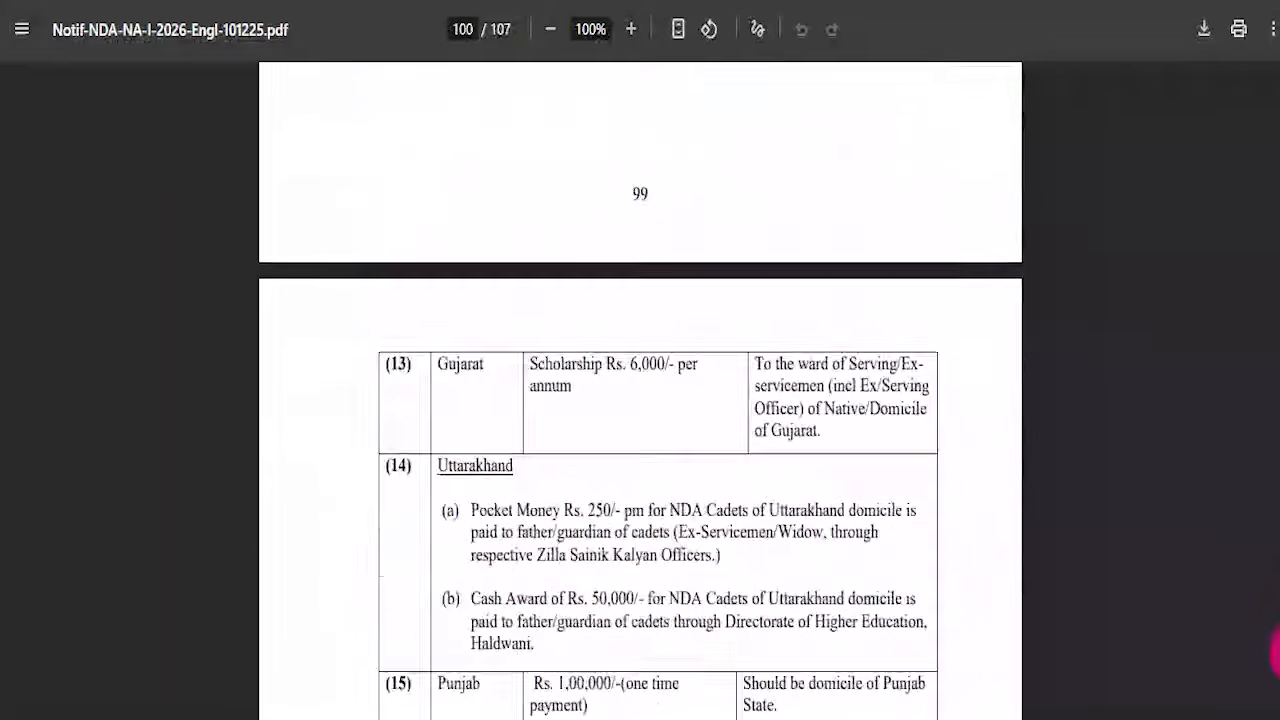
pyautogui.moveTo(1275, 385); pyautogui.dragTo(1275, 75)
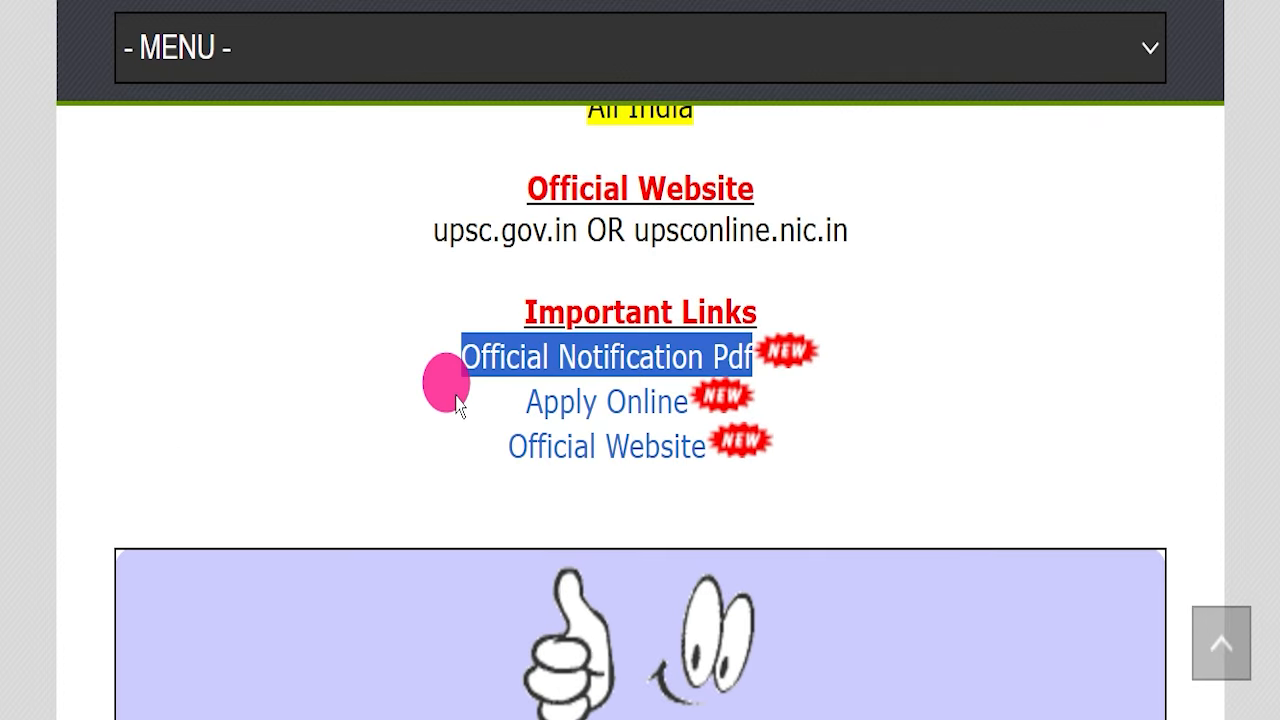
# Follow Apply Online to upsconline.nic.in and choose 2. Login from the step cards
pyautogui.tripleClick(632, 398)
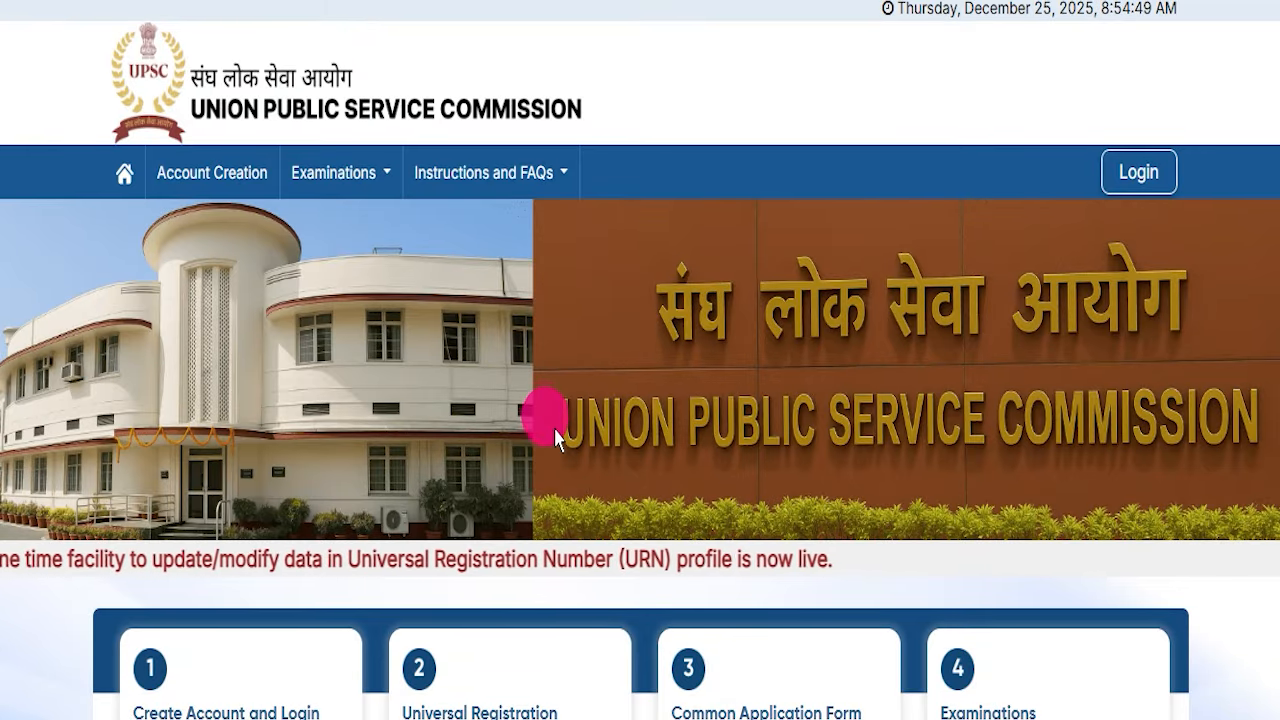
pyautogui.scroll(-3, 540, 425)
pyautogui.scroll(3, 520, 420)
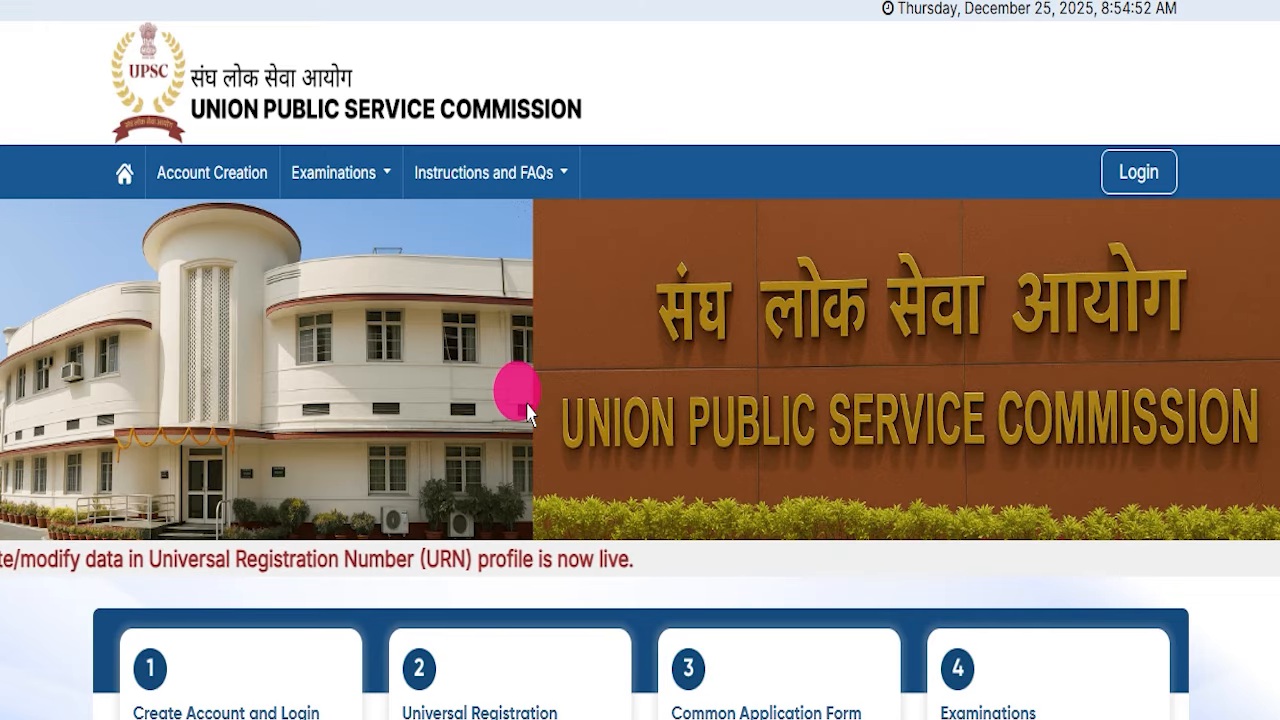
pyautogui.scroll(-2, 527, 412)
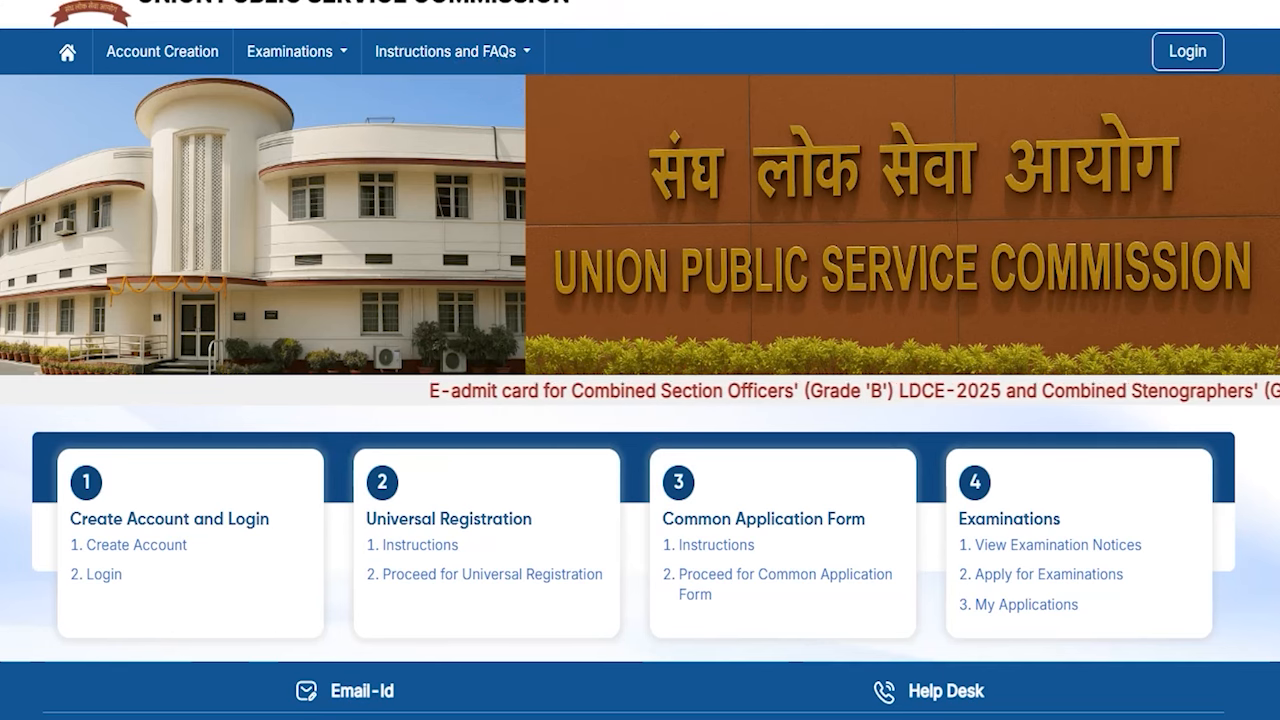
pyautogui.moveTo(46, 559)
pyautogui.mouseDown()
pyautogui.moveTo(137, 577)
pyautogui.moveTo(153, 600)
pyautogui.mouseUp()
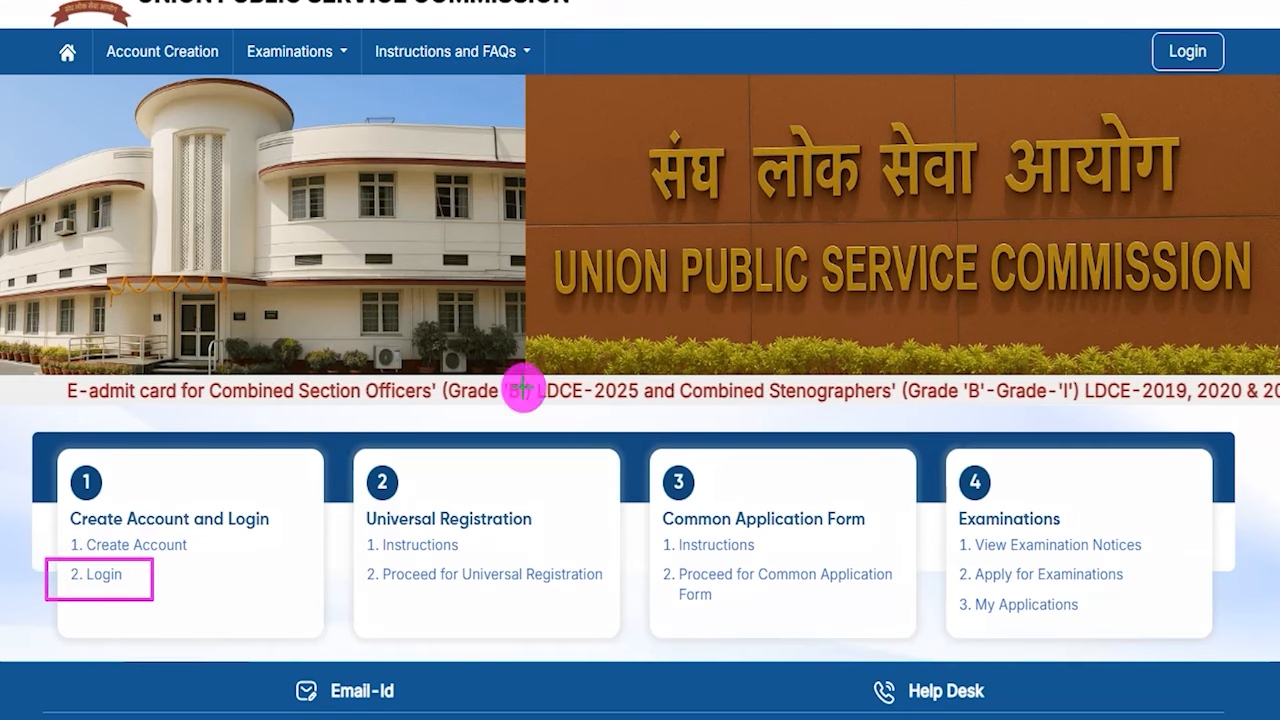
pyautogui.press('Escape')
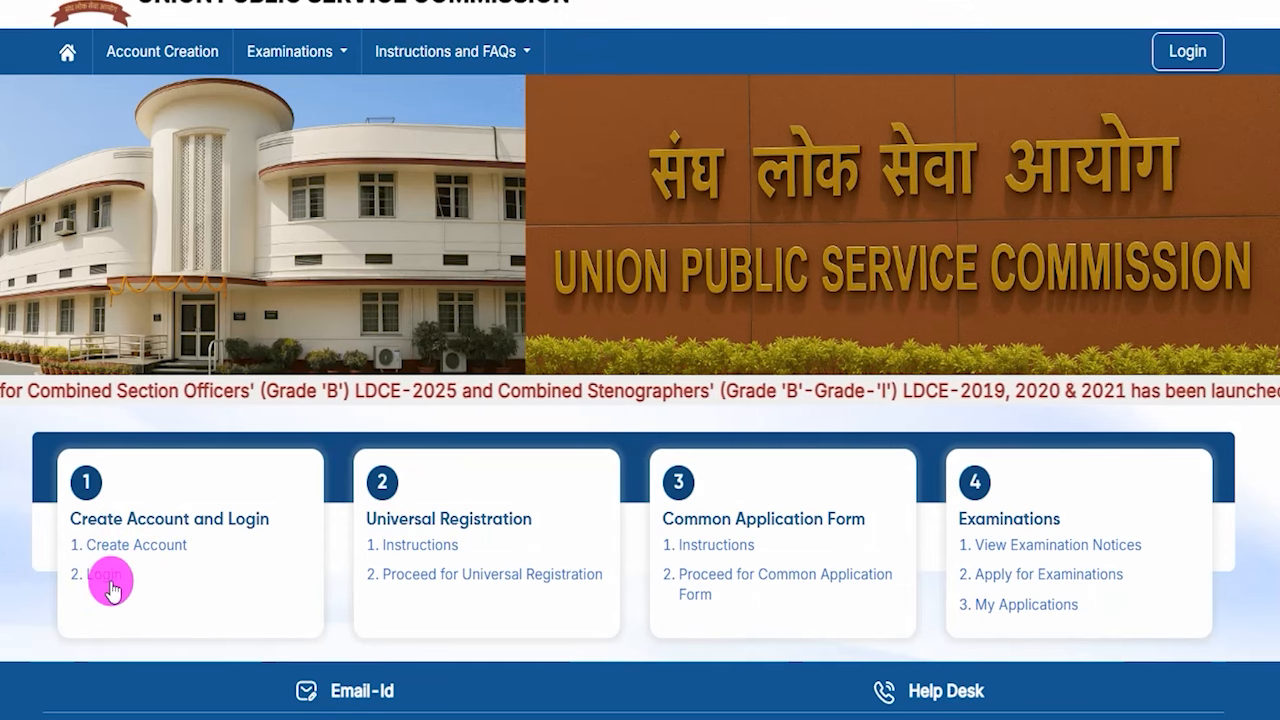
pyautogui.click(106, 576)
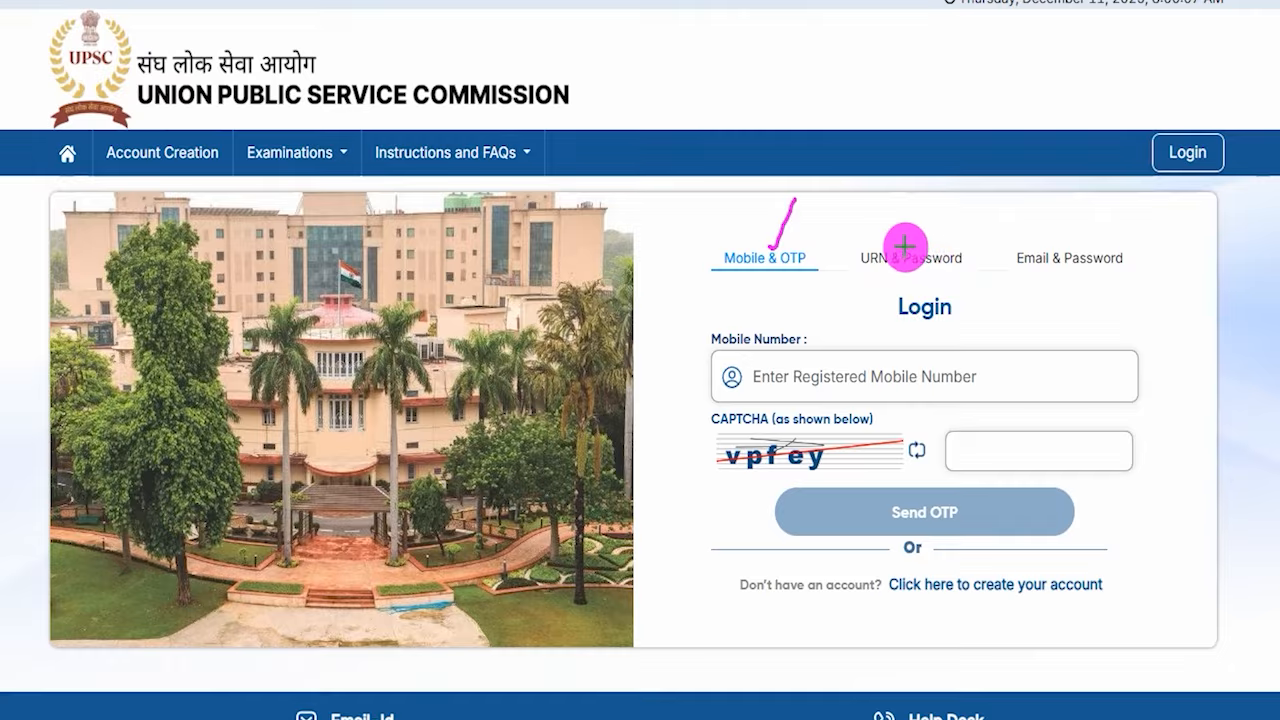
# Mark the Login card's sign-in options and switch it to the URN & Password method
pyautogui.moveTo(937, 251); pyautogui.dragTo(964, 210)
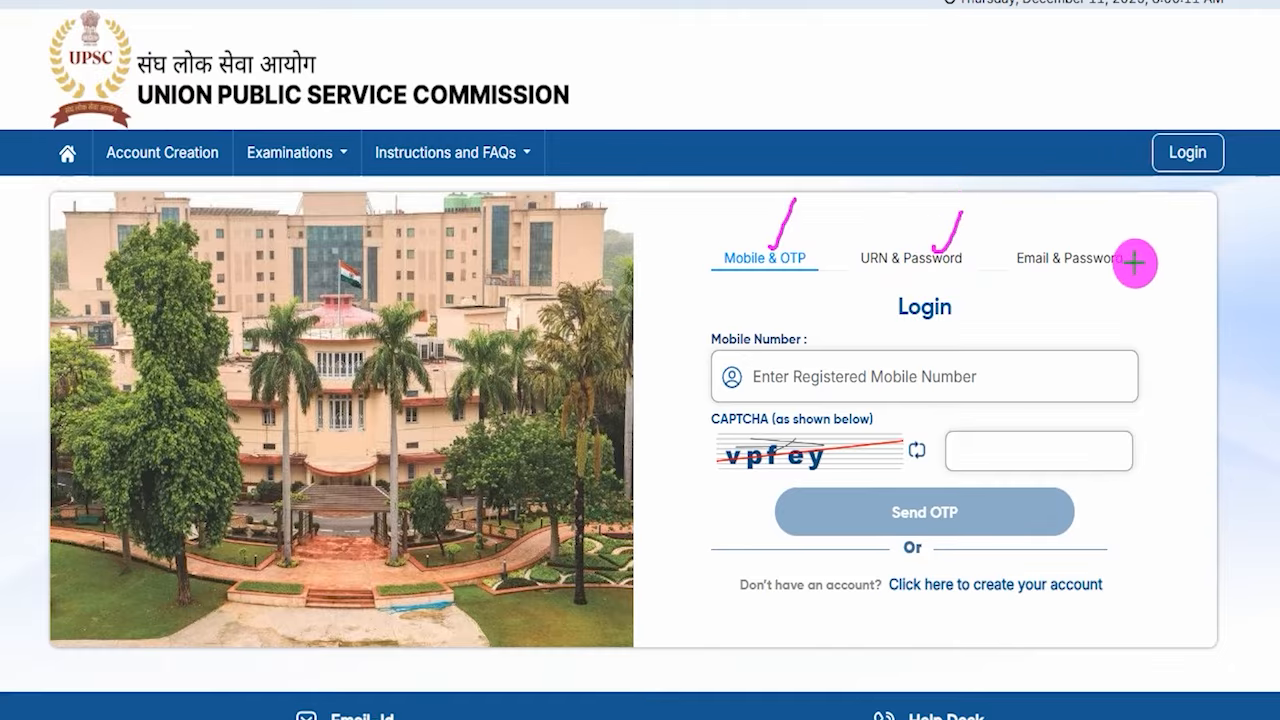
pyautogui.moveTo(1133, 260); pyautogui.dragTo(1177, 220)
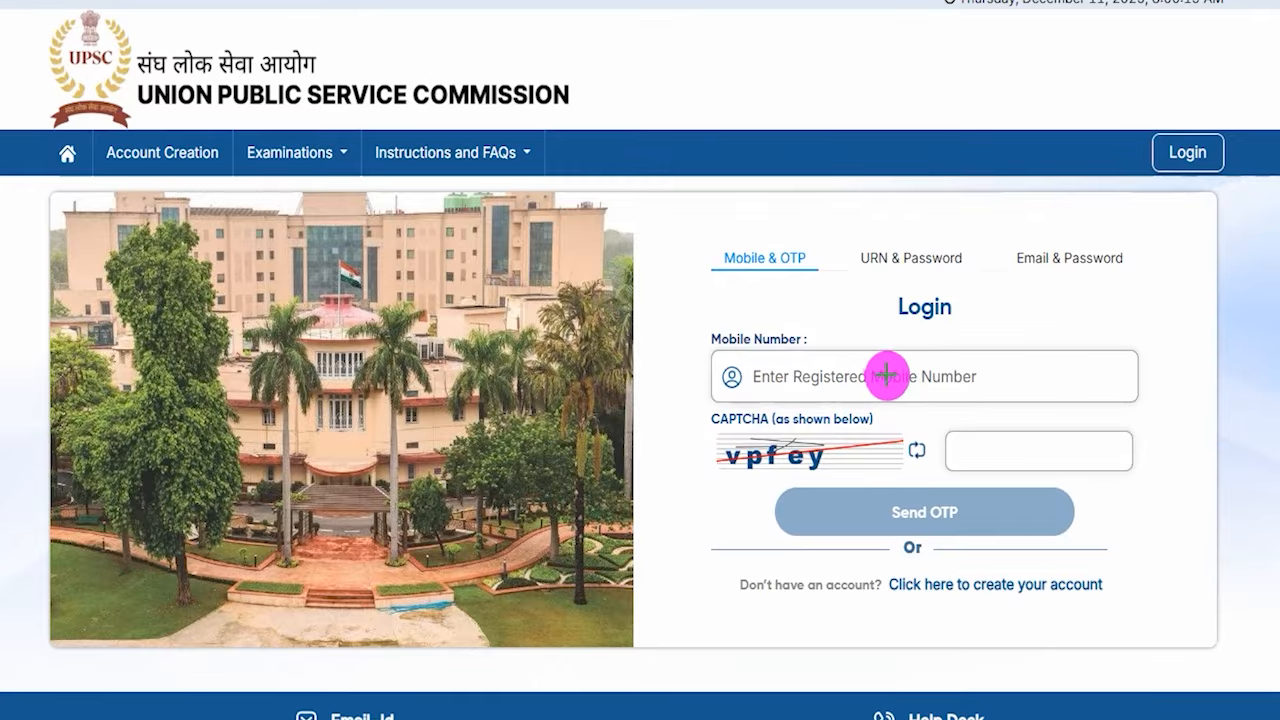
pyautogui.moveTo(891, 376); pyautogui.dragTo(920, 336)
pyautogui.moveTo(752, 478); pyautogui.dragTo(820, 481)
pyautogui.moveTo(1024, 441); pyautogui.dragTo(1068, 397)
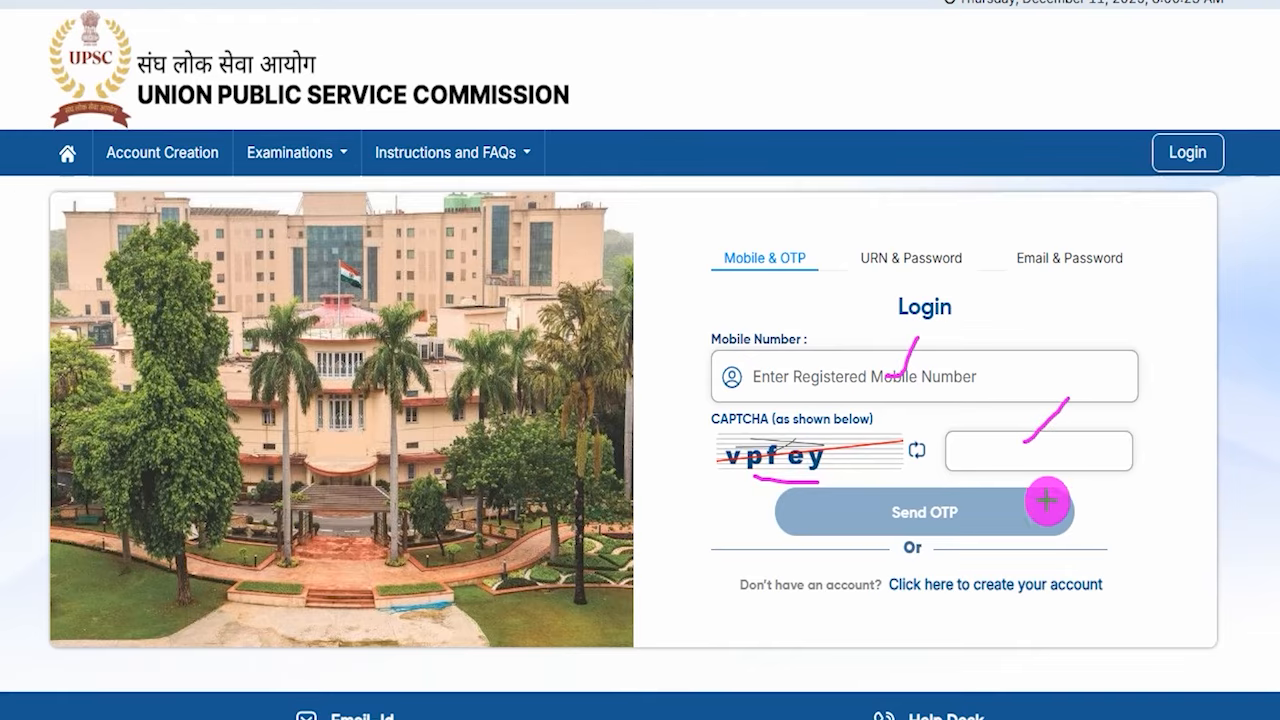
pyautogui.moveTo(973, 520); pyautogui.dragTo(998, 489)
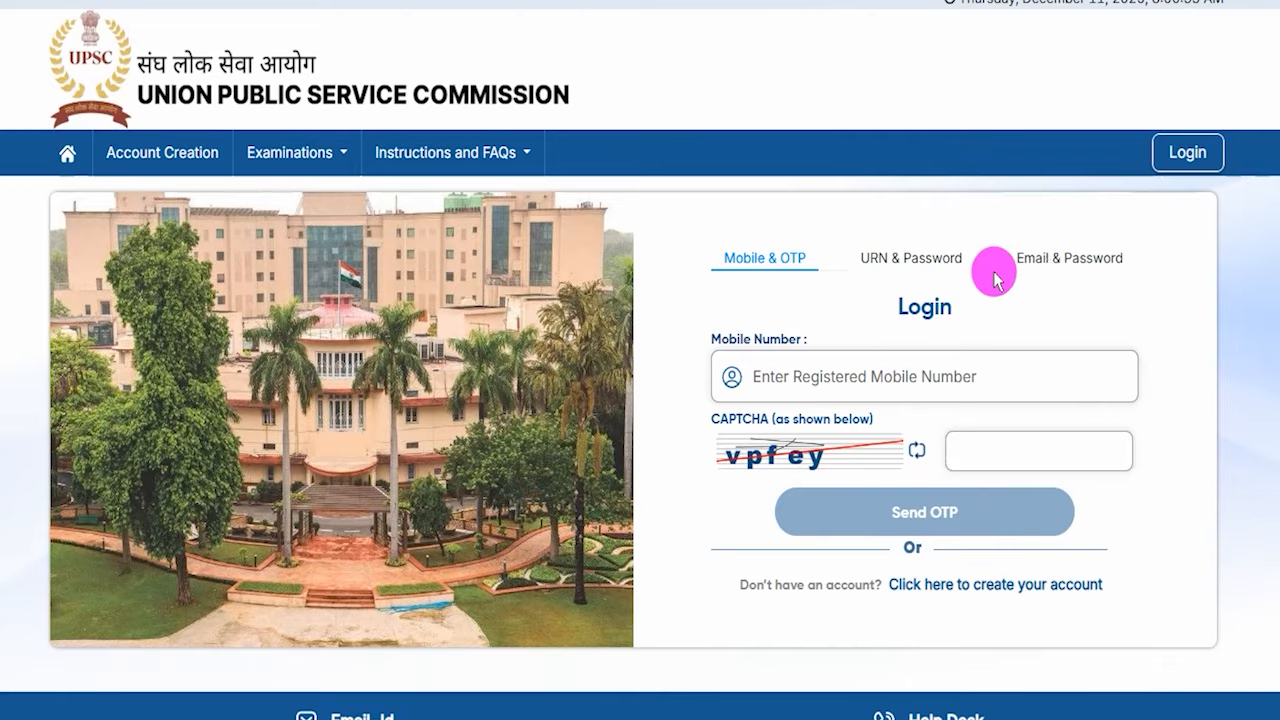
pyautogui.click(901, 262)
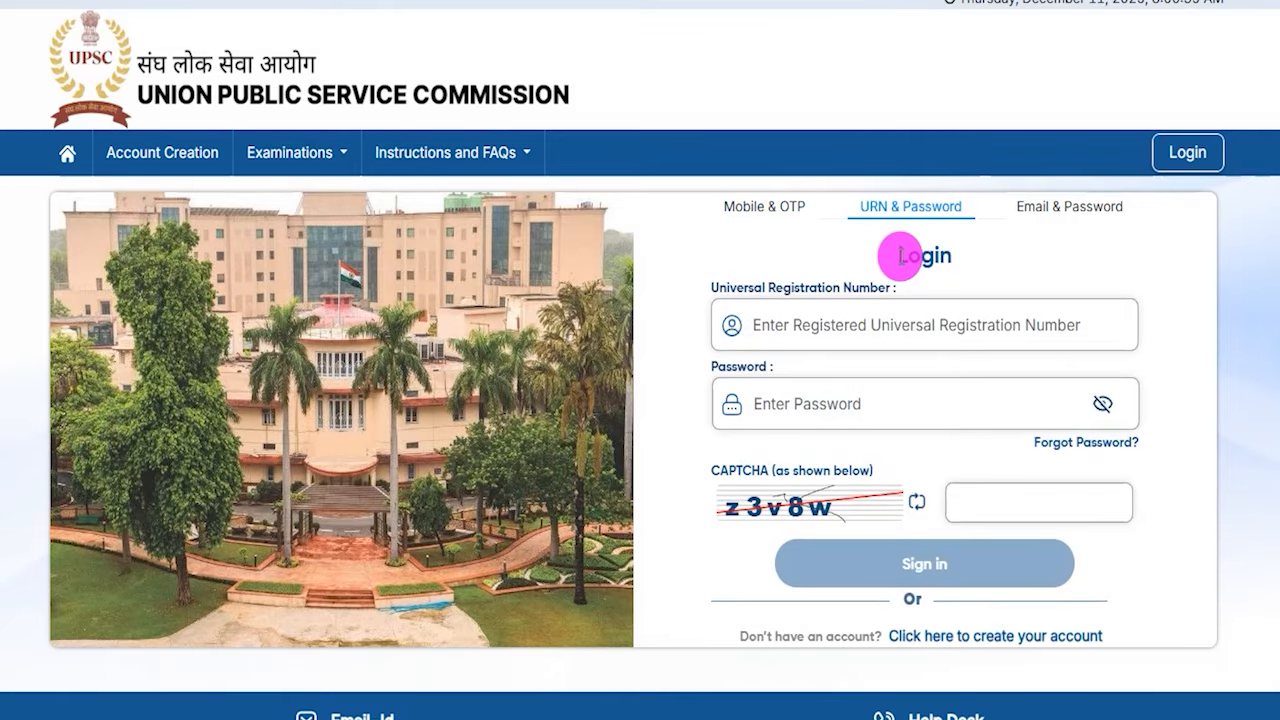
# Go through the URN, password and CAPTCHA fields of the URN login form
pyautogui.moveTo(737, 293); pyautogui.dragTo(846, 314)
pyautogui.click(821, 332)
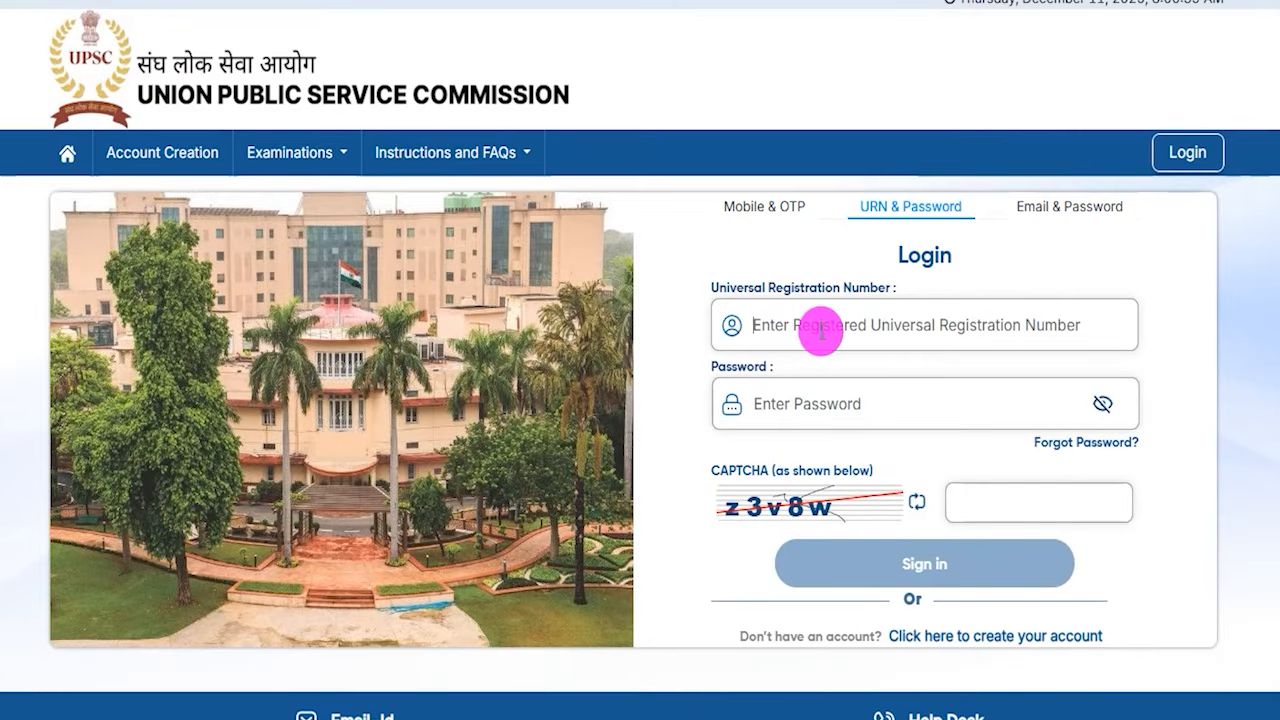
pyautogui.click(770, 406)
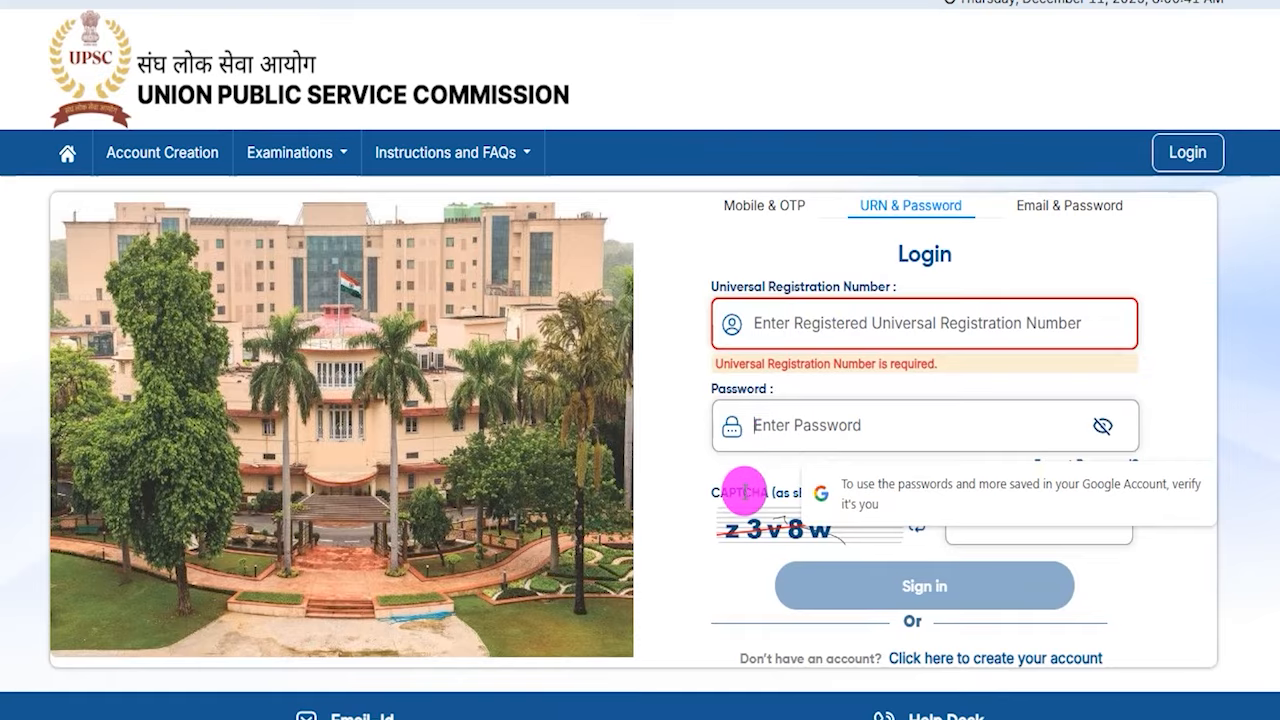
pyautogui.click(756, 520)
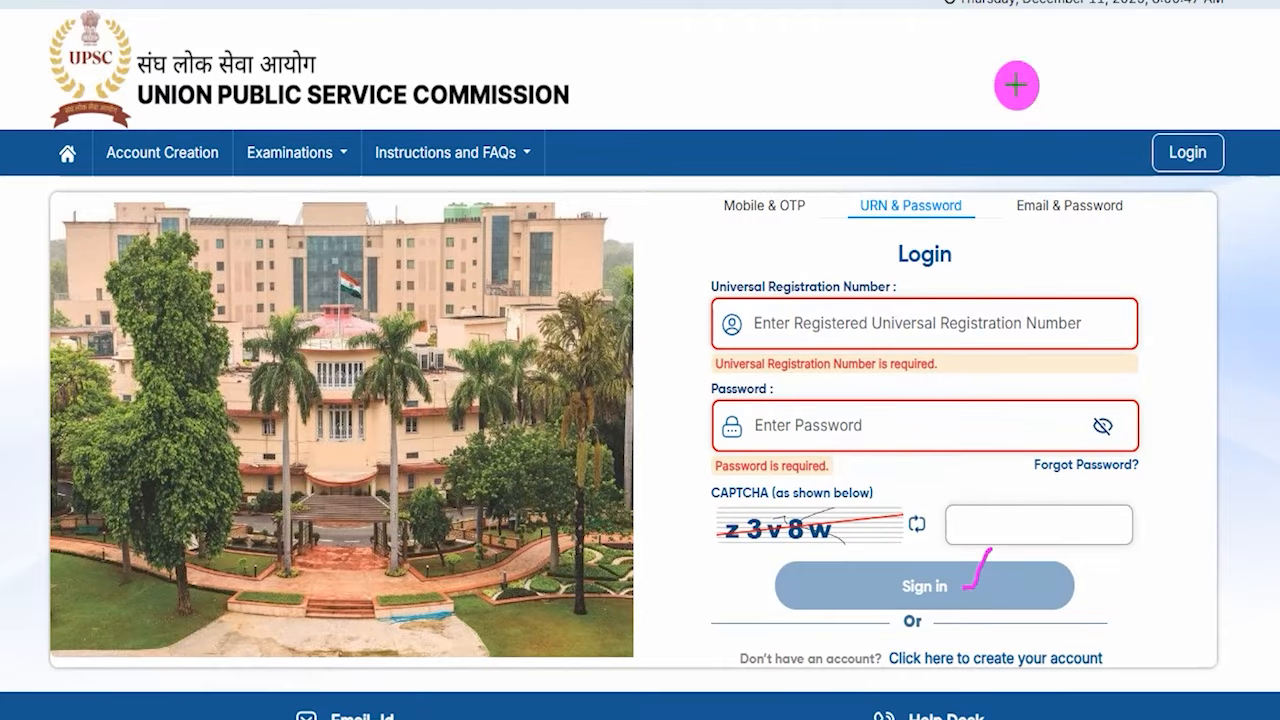
# Switch to Email & Password and mark its email, password and CAPTCHA fields
pyautogui.click(1045, 210)
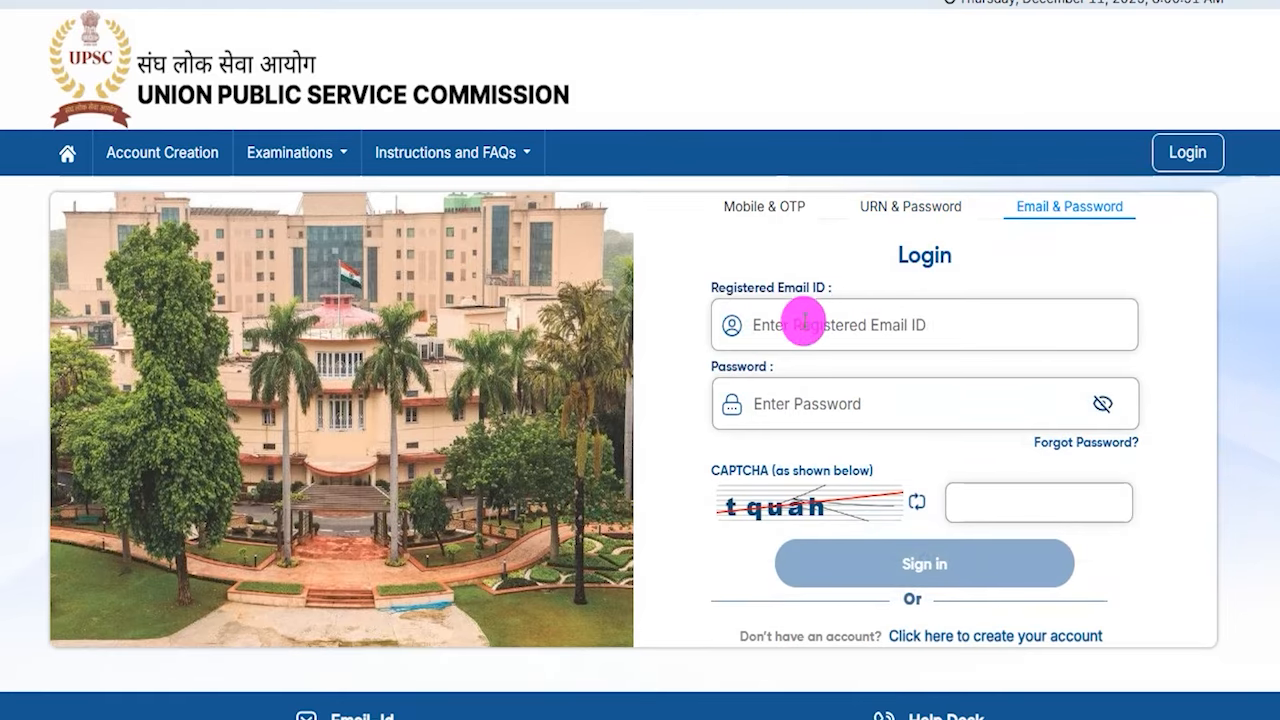
pyautogui.moveTo(868, 331); pyautogui.dragTo(895, 296)
pyautogui.moveTo(843, 402); pyautogui.dragTo(873, 357)
pyautogui.moveTo(852, 507); pyautogui.dragTo(890, 452)
pyautogui.moveTo(1022, 506); pyautogui.dragTo(1068, 455)
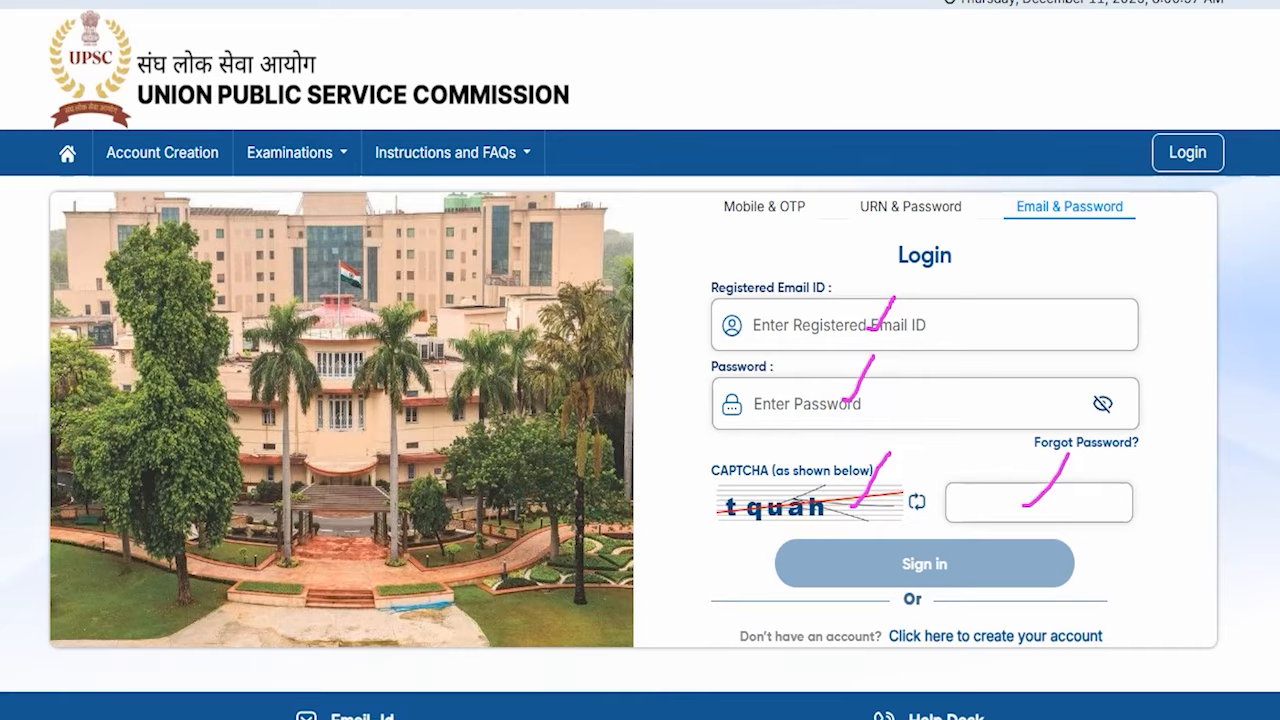
pyautogui.moveTo(1222, 420); pyautogui.dragTo(1024, 560)
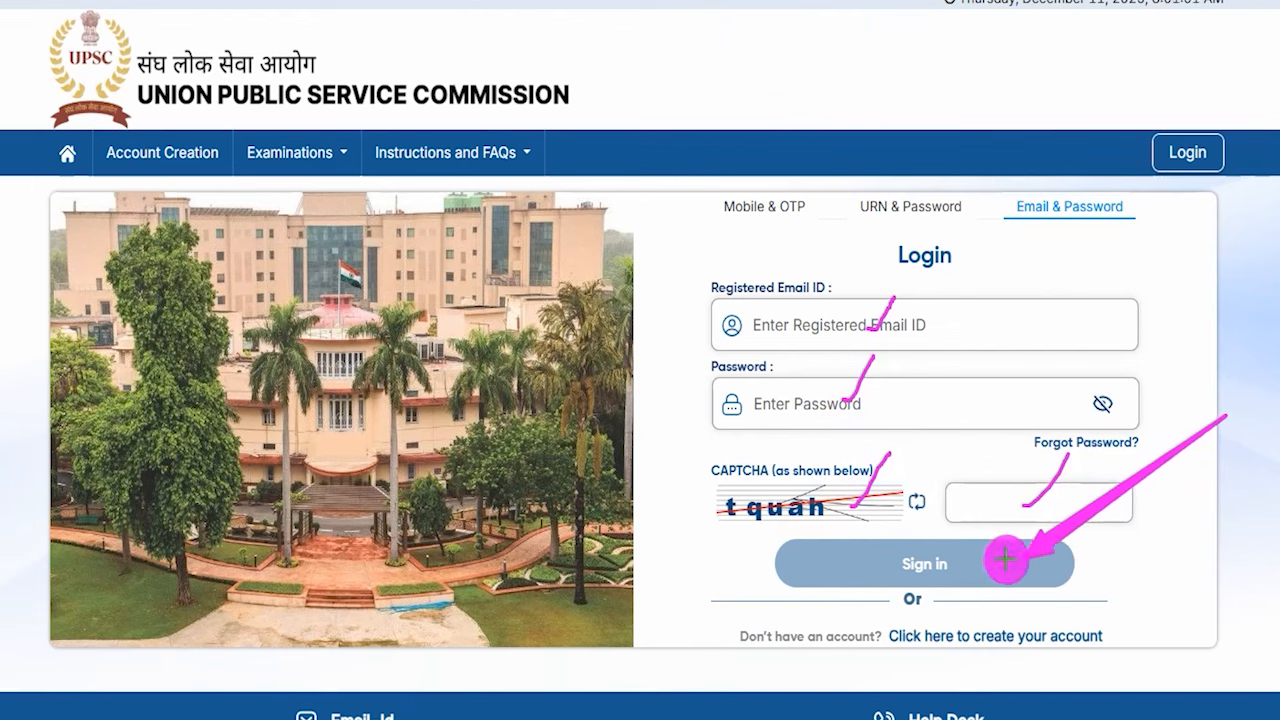
pyautogui.press('Escape')
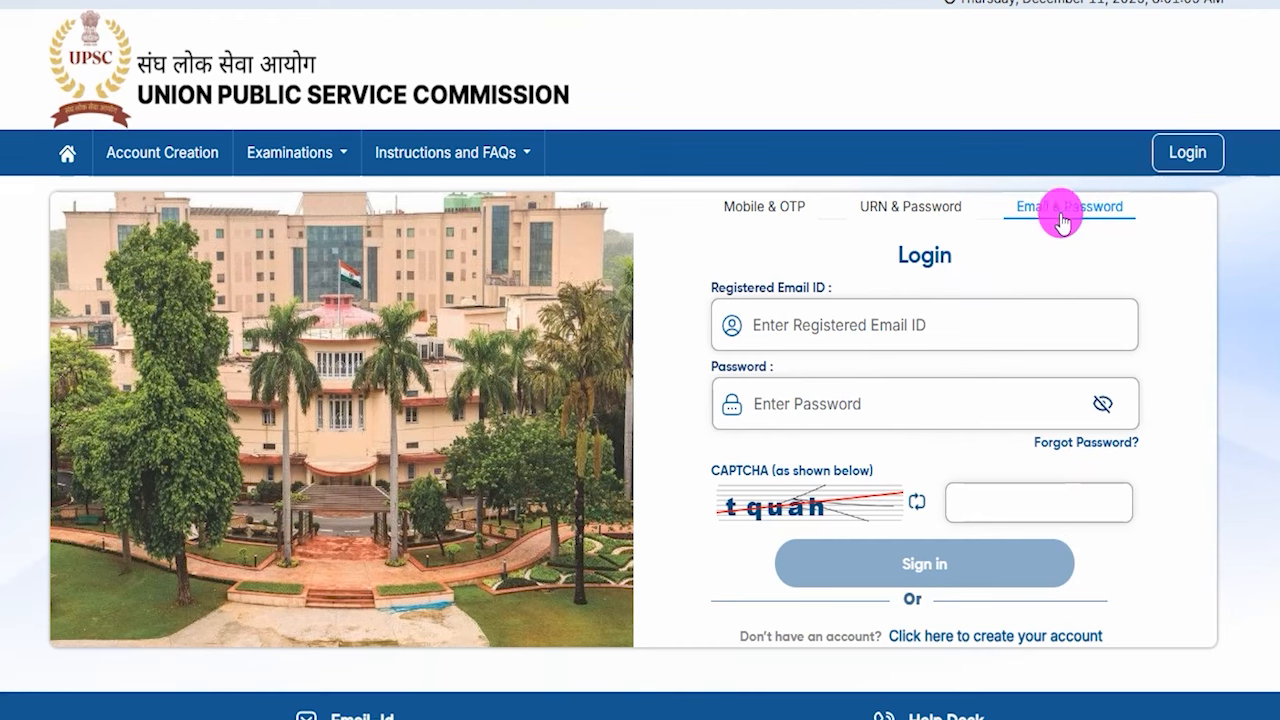
# Return to the portal home page and choose 1. Create Account under Create Account and Login
pyautogui.click(67, 154)
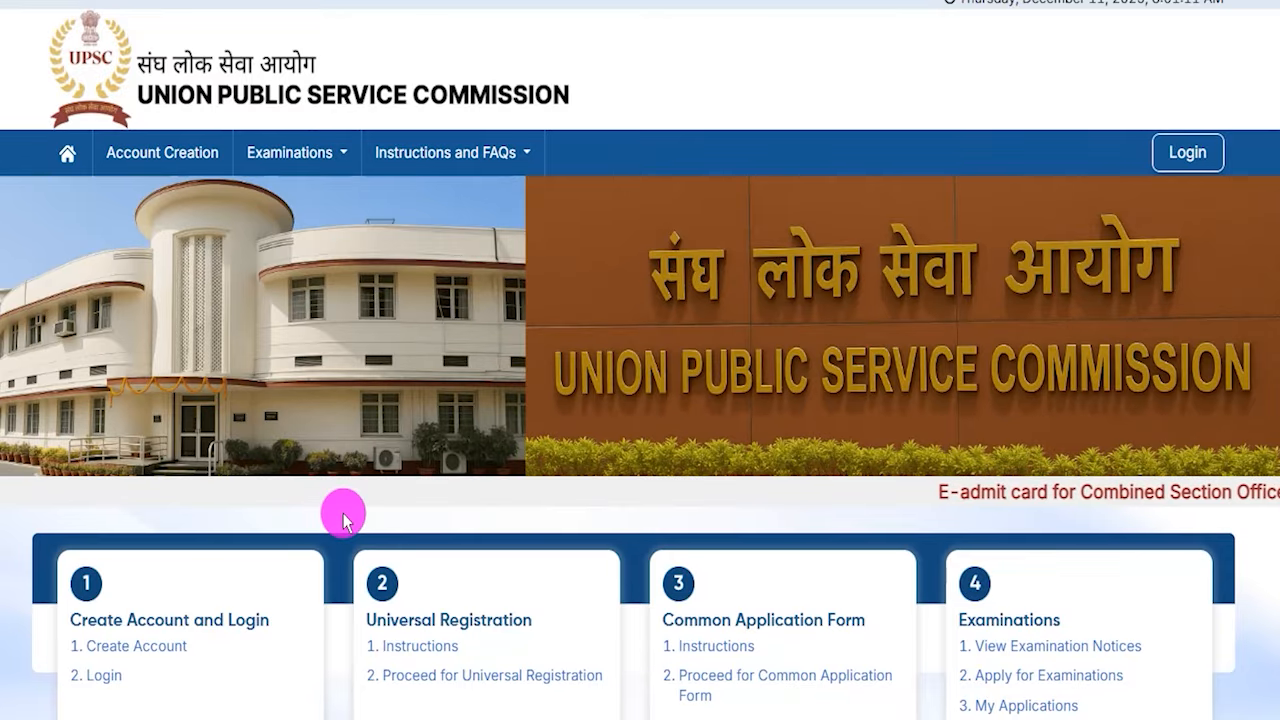
pyautogui.scroll(-1, 325, 536)
pyautogui.scroll(-1, 326, 540)
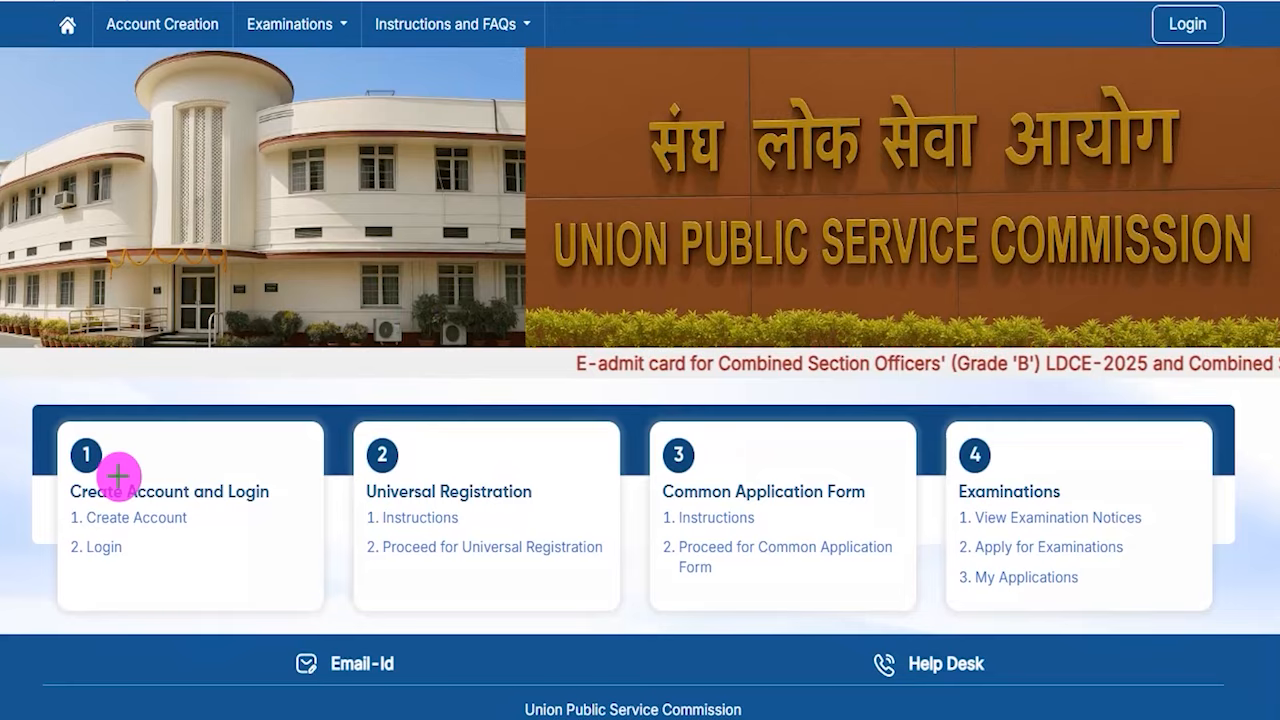
pyautogui.moveTo(36, 504); pyautogui.dragTo(228, 535)
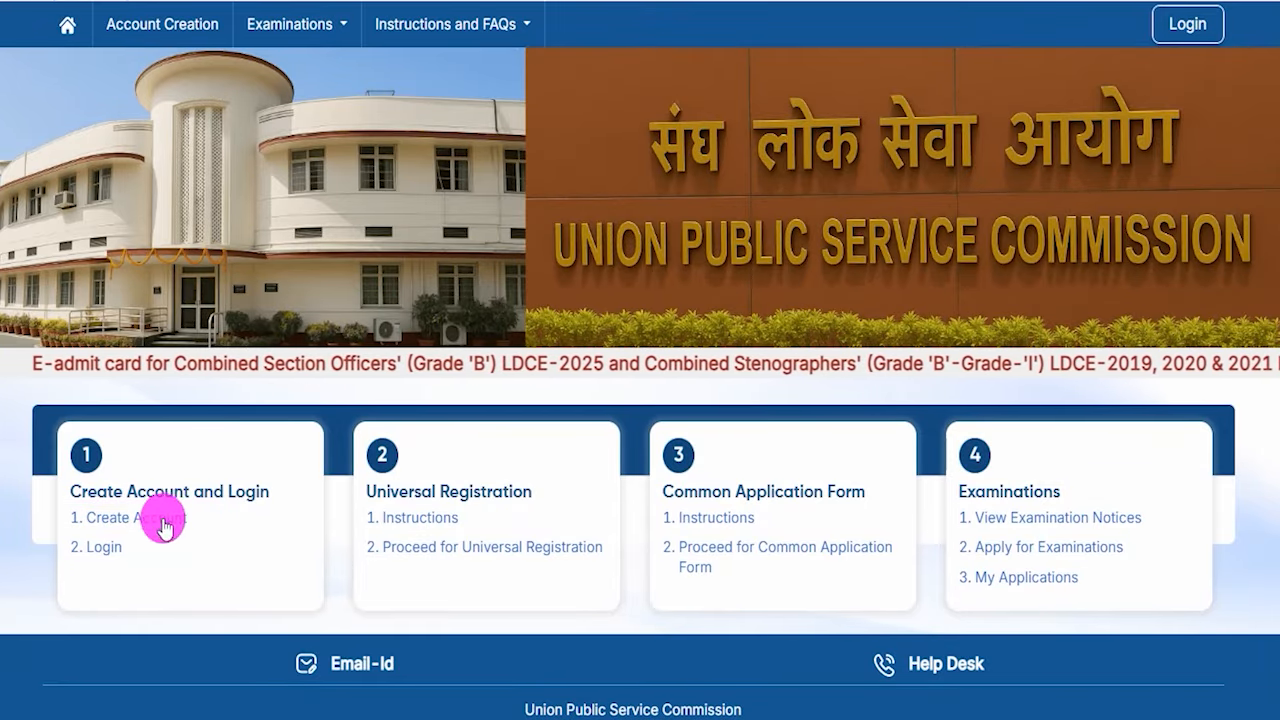
pyautogui.click(166, 515)
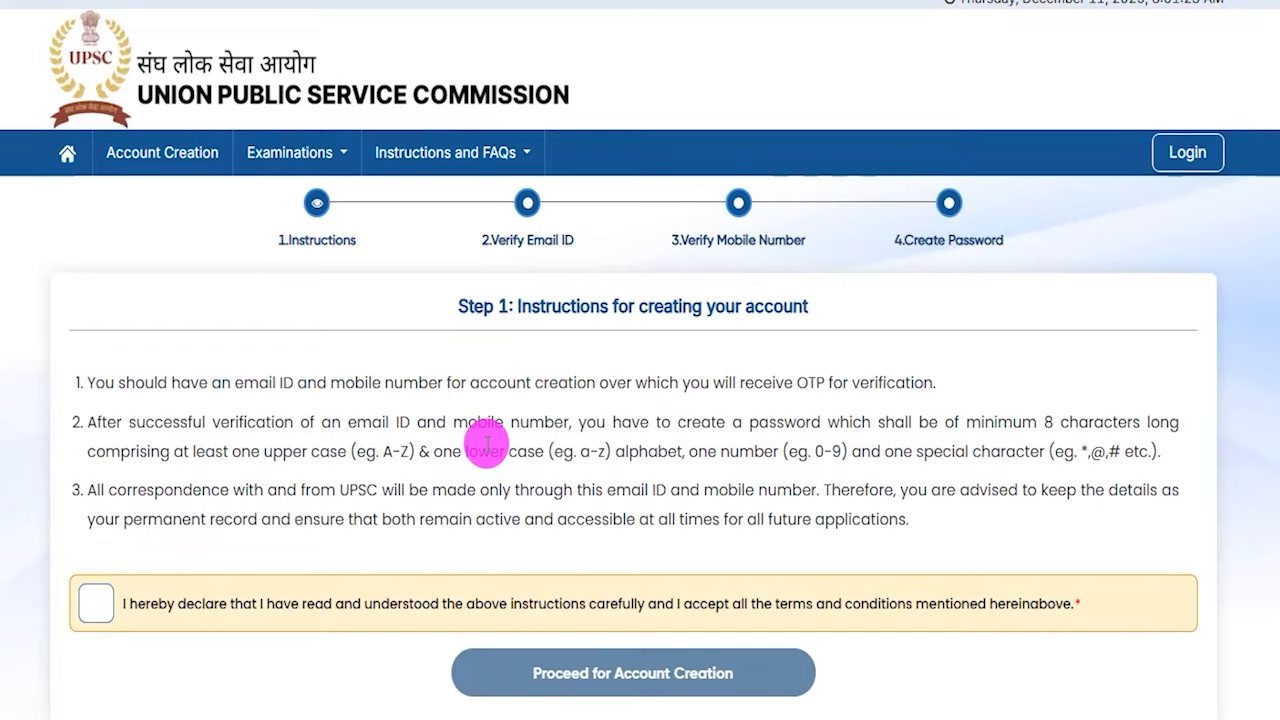
# Accept the Step 1 instructions declaration and proceed to Account Creation
pyautogui.moveTo(171, 383); pyautogui.dragTo(326, 422)
pyautogui.moveTo(287, 490); pyautogui.dragTo(366, 490)
pyautogui.click(96, 604)
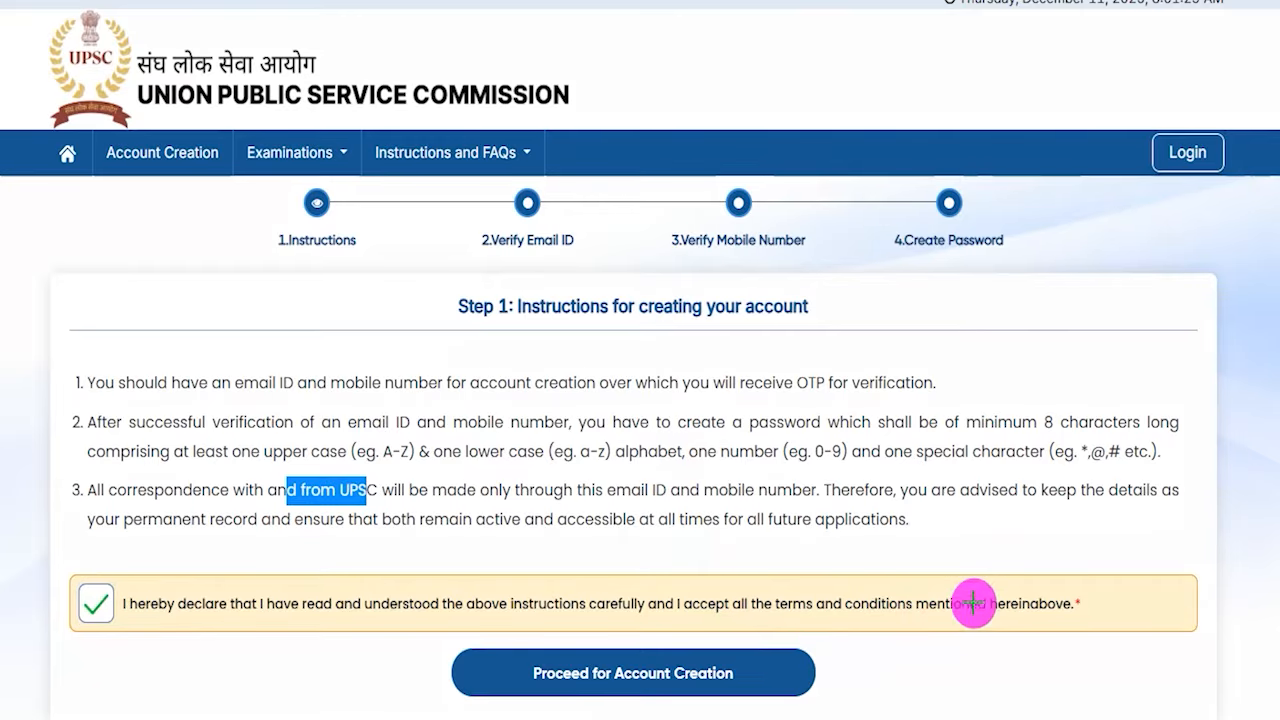
pyautogui.moveTo(1075, 480); pyautogui.dragTo(761, 668)
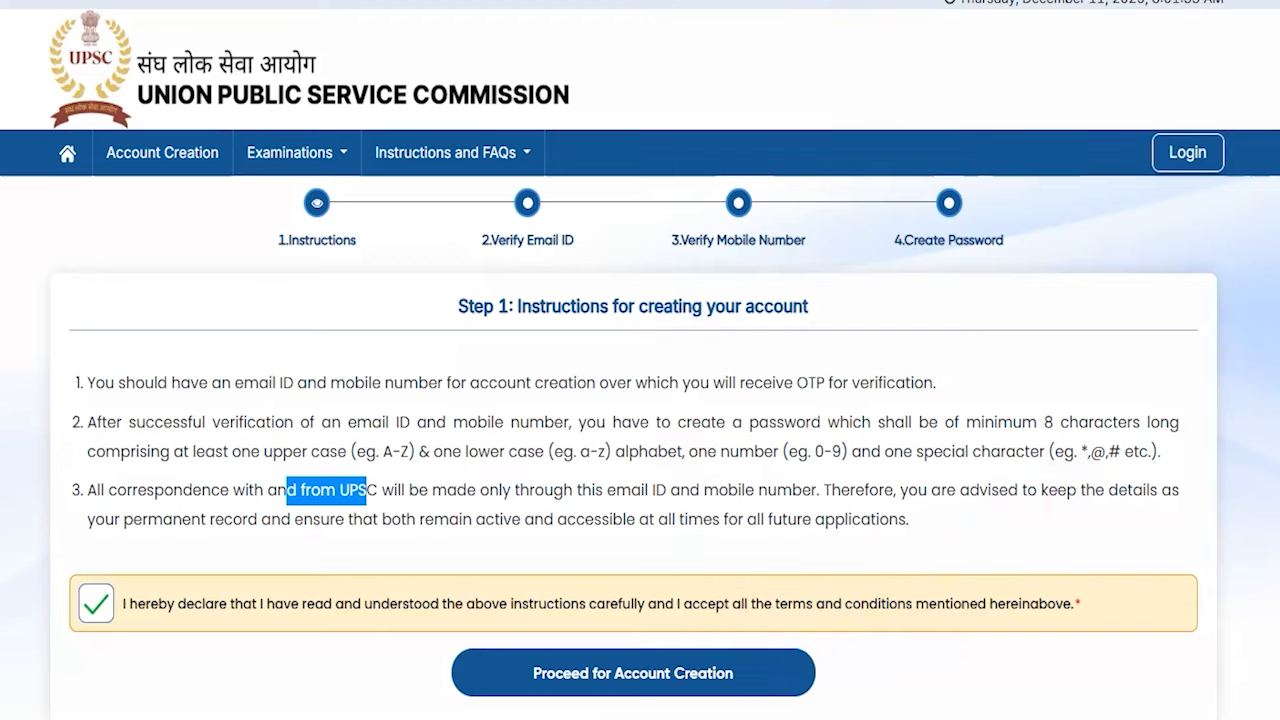
pyautogui.click(606, 675)
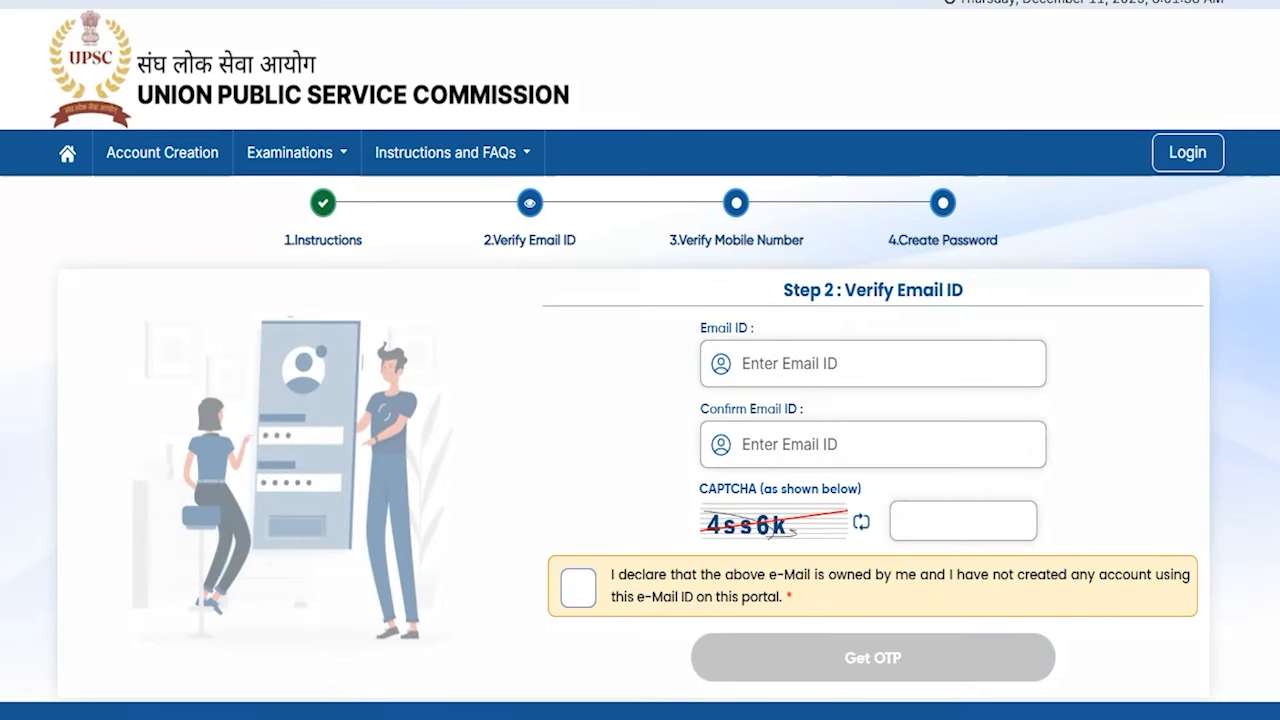
# Mark the Email ID, Confirm Email ID, CAPTCHA and declaration parts of the Verify Email ID form
pyautogui.moveTo(884, 358)
pyautogui.mouseDown()
pyautogui.moveTo(900, 371)
pyautogui.moveTo(909, 339)
pyautogui.mouseUp()
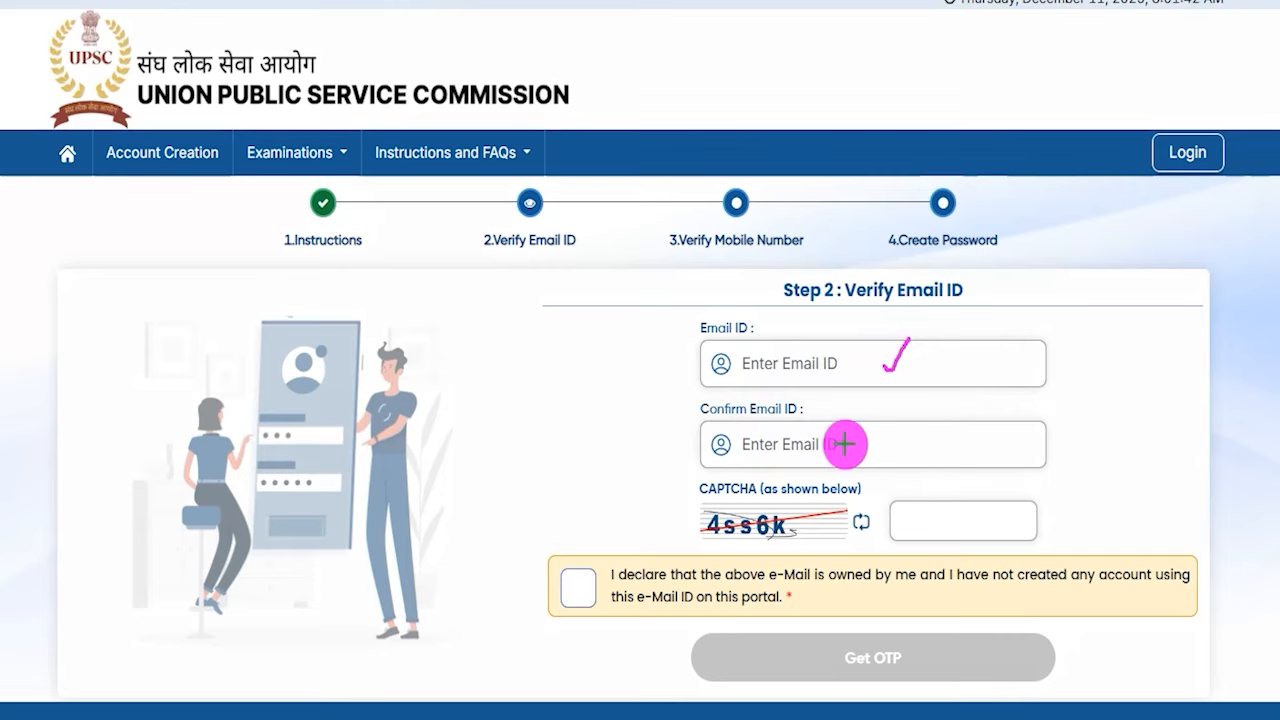
pyautogui.moveTo(845, 444); pyautogui.dragTo(872, 408)
pyautogui.moveTo(705, 545); pyautogui.dragTo(770, 539)
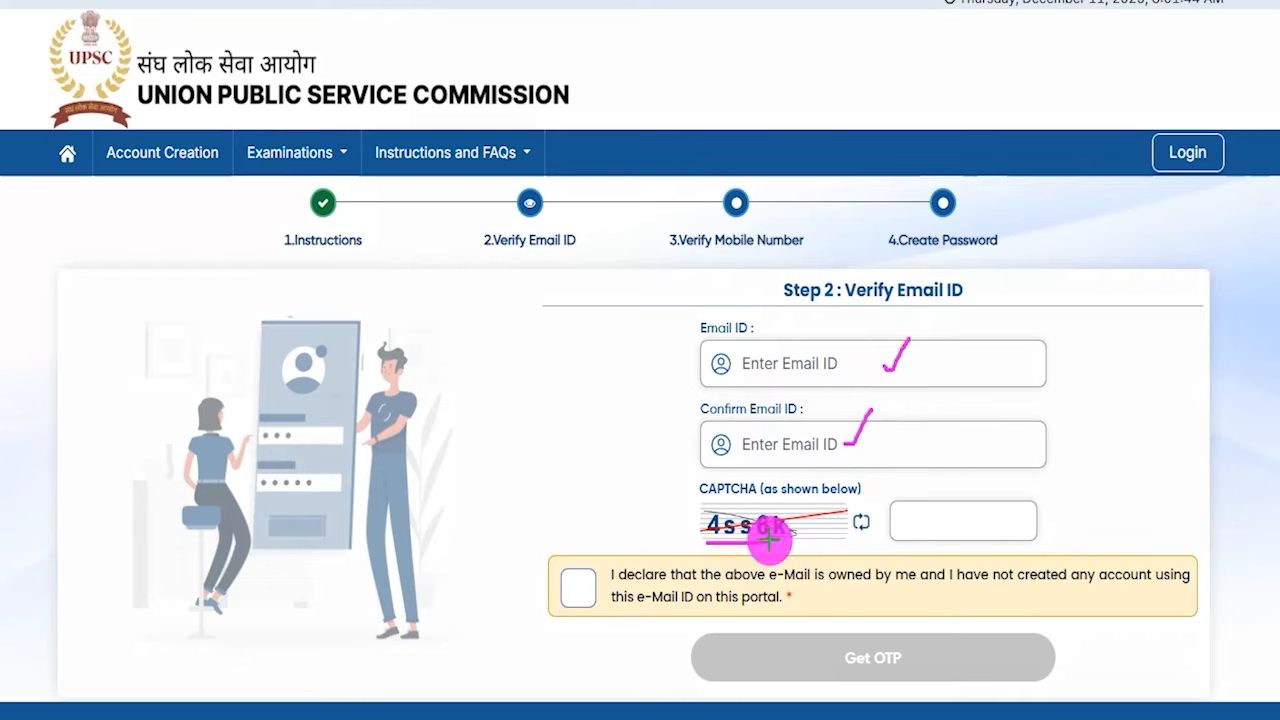
pyautogui.moveTo(966, 522); pyautogui.dragTo(1001, 478)
pyautogui.moveTo(580, 587)
pyautogui.mouseDown()
pyautogui.moveTo(610, 568)
pyautogui.moveTo(646, 510)
pyautogui.mouseUp()
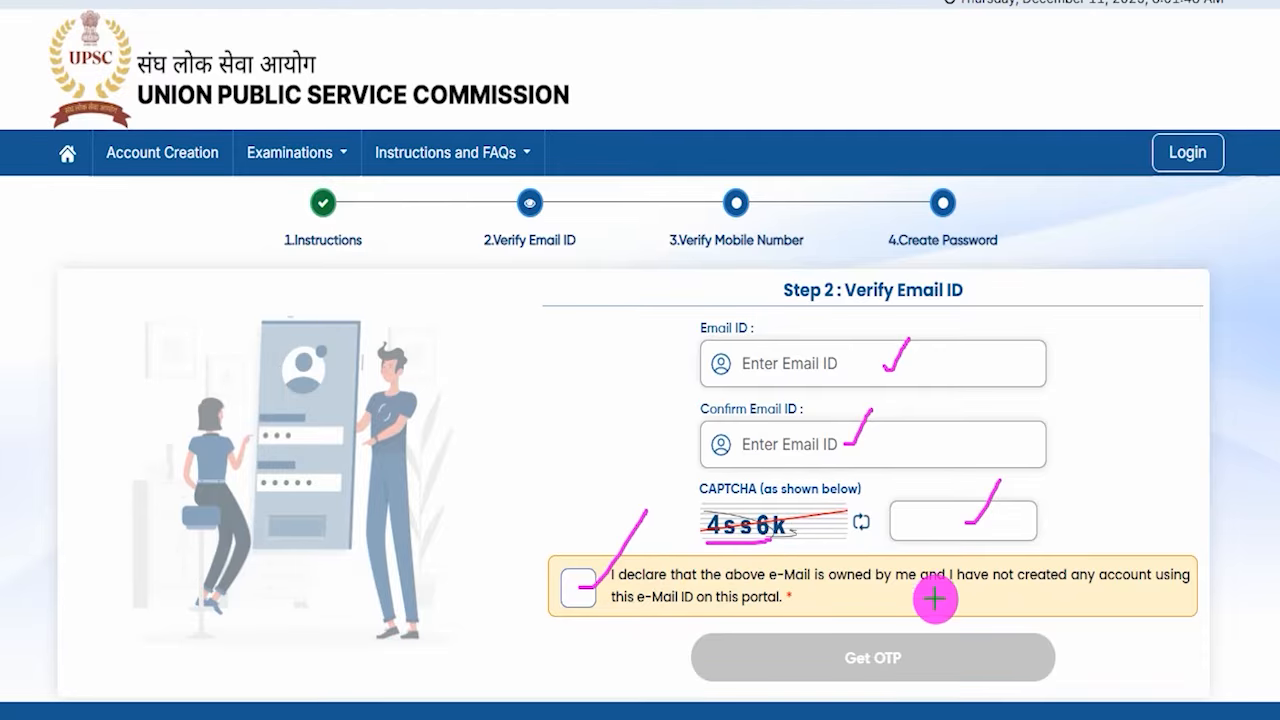
pyautogui.moveTo(1183, 444)
pyautogui.mouseDown()
pyautogui.moveTo(1063, 606)
pyautogui.moveTo(940, 657)
pyautogui.mouseUp()
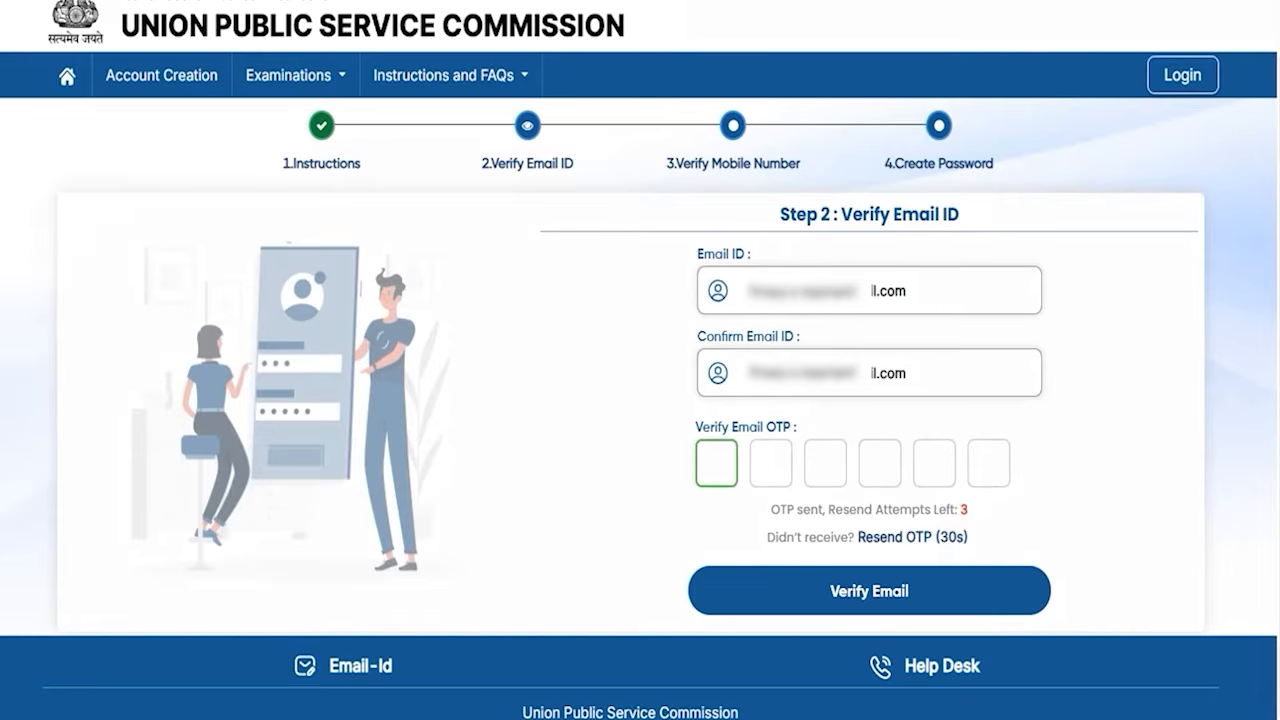
# Enter the six-digit email OTP and submit it with Verify Email
pyautogui.moveTo(716, 469); pyautogui.dragTo(979, 457)
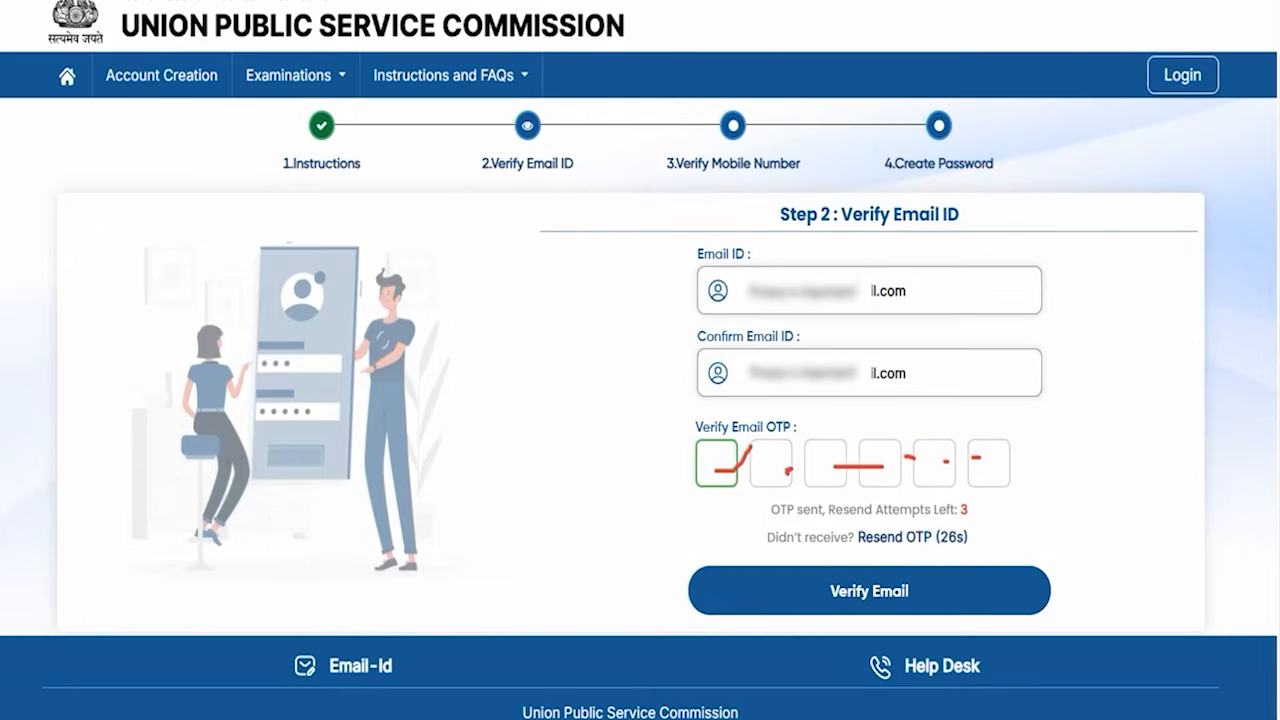
pyautogui.moveTo(1193, 437); pyautogui.dragTo(983, 578)
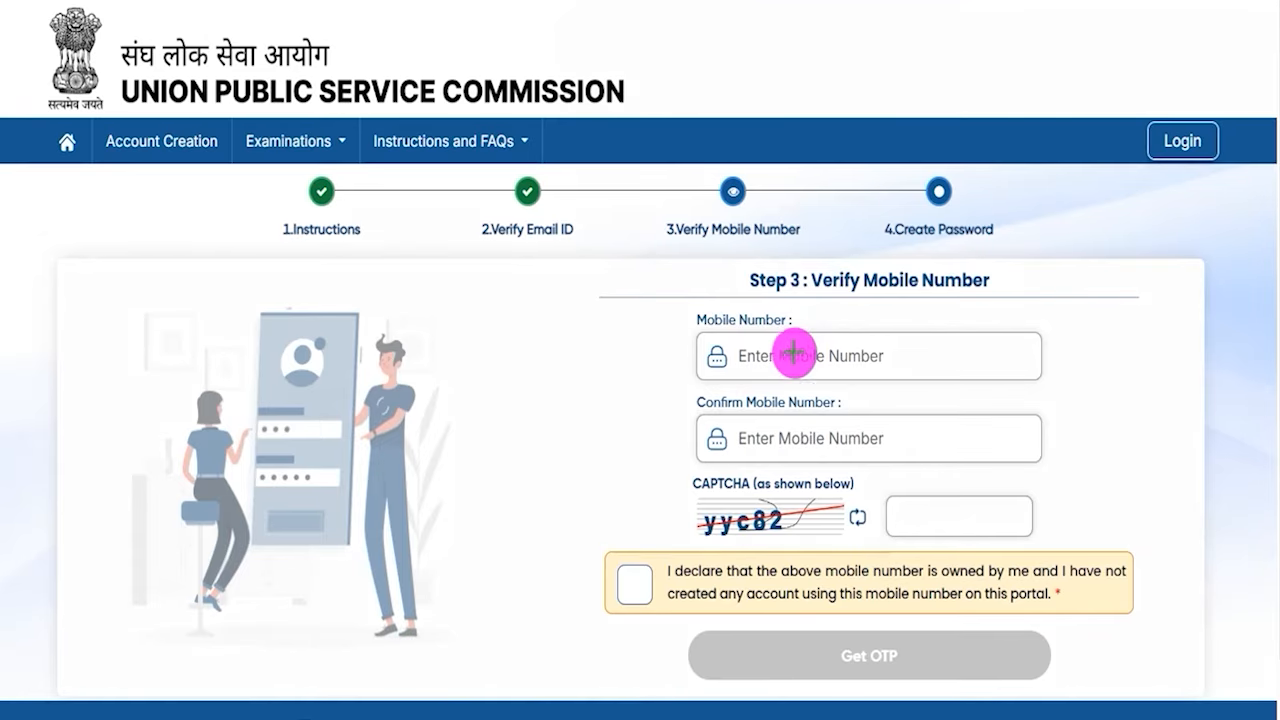
# Fill in the mobile number, its confirmation and the CAPTCHA, tick the ownership declaration, and request an OTP
pyautogui.moveTo(880, 358); pyautogui.dragTo(915, 327)
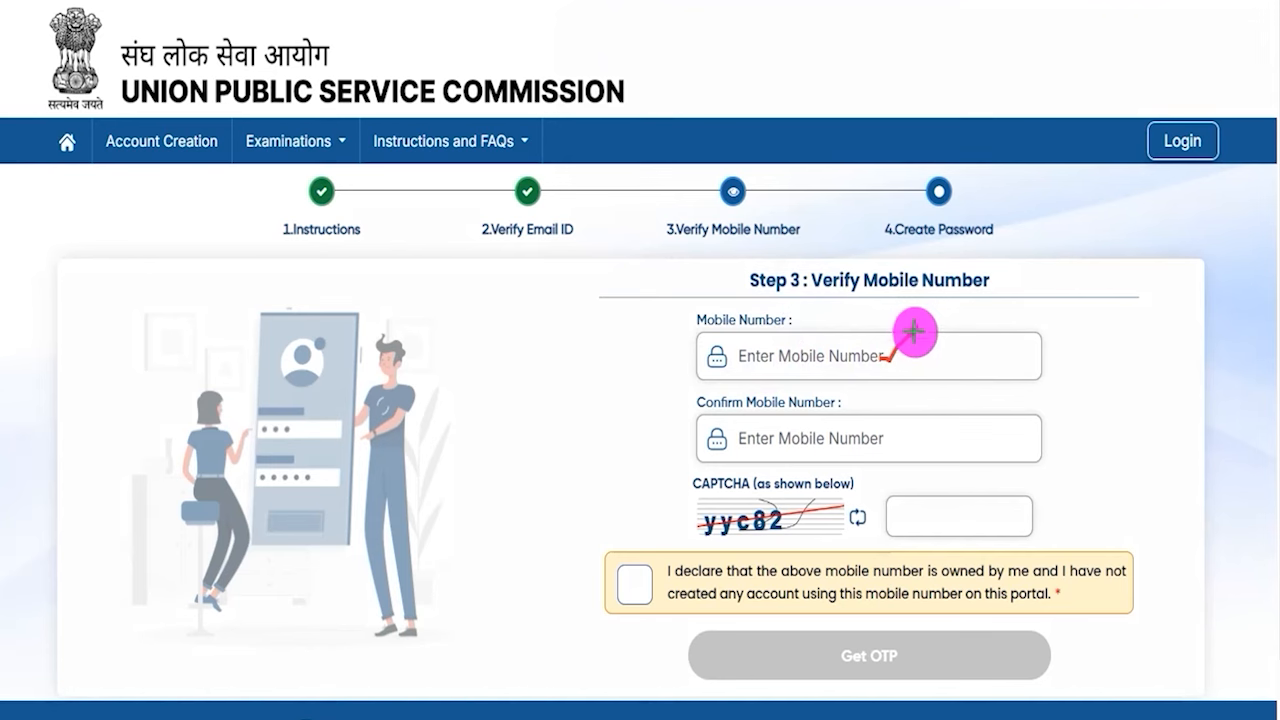
pyautogui.moveTo(888, 437); pyautogui.dragTo(908, 418)
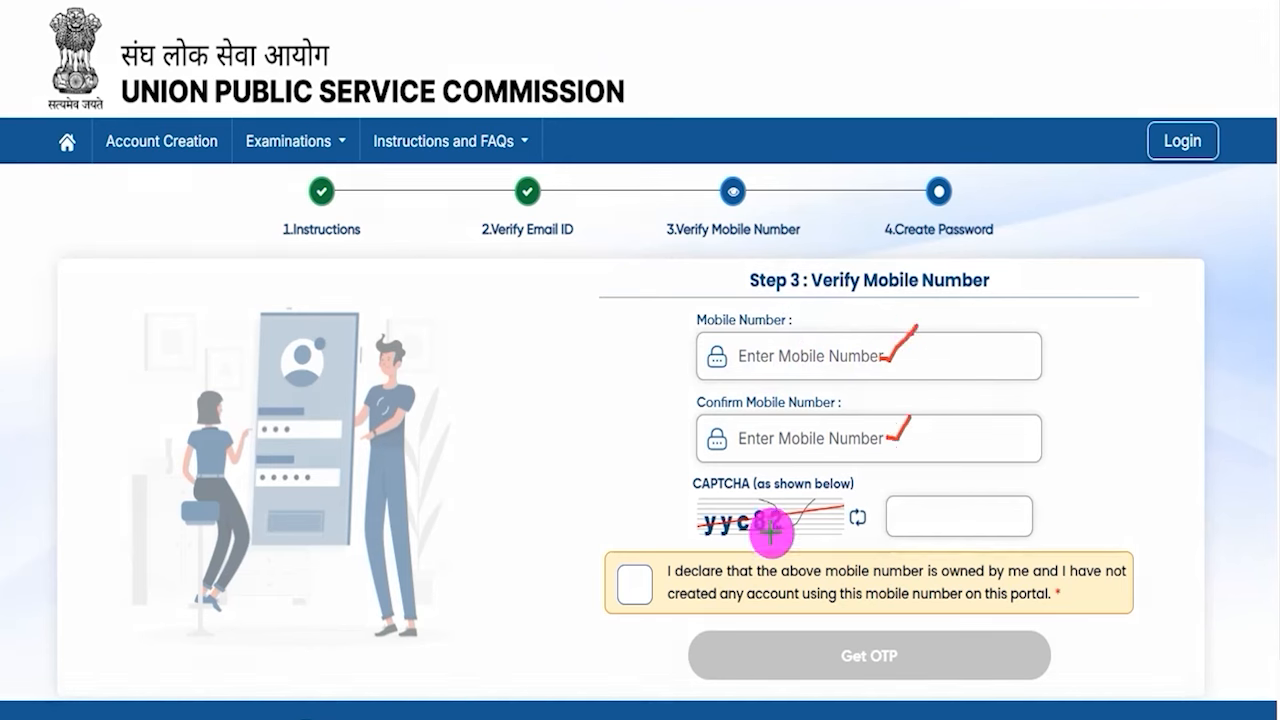
pyautogui.moveTo(950, 520); pyautogui.dragTo(975, 488)
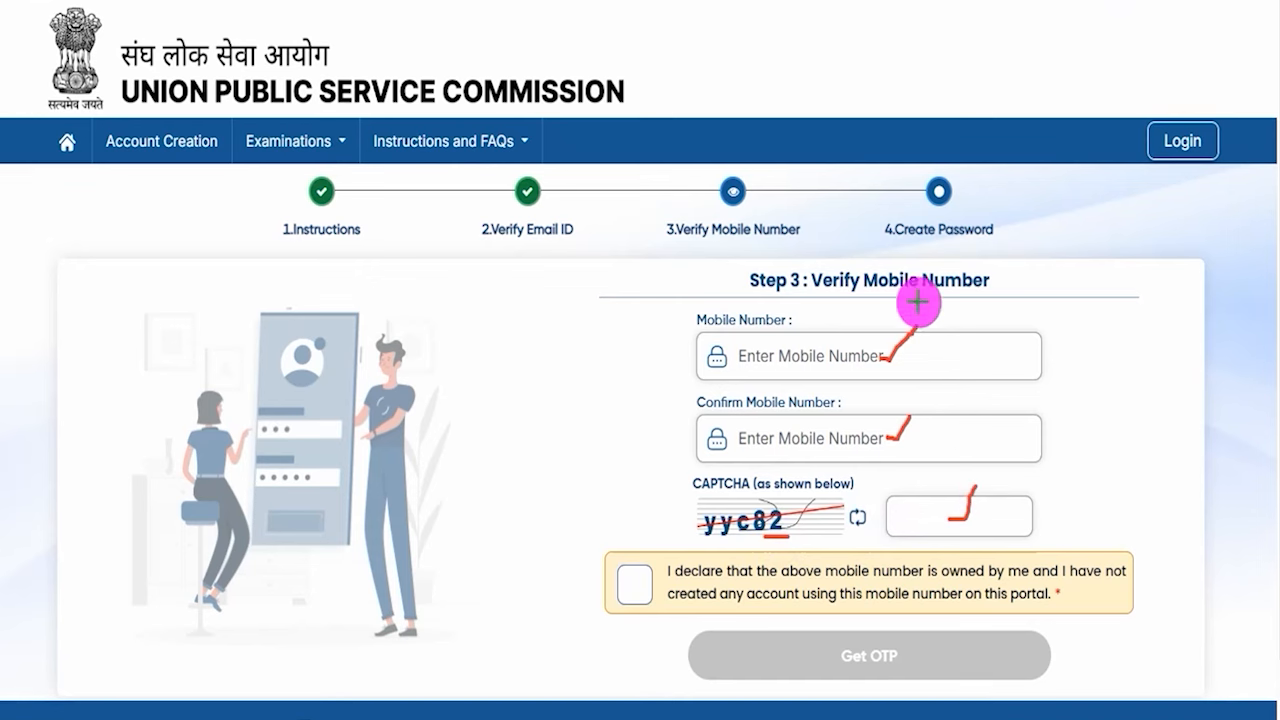
pyautogui.click(630, 580)
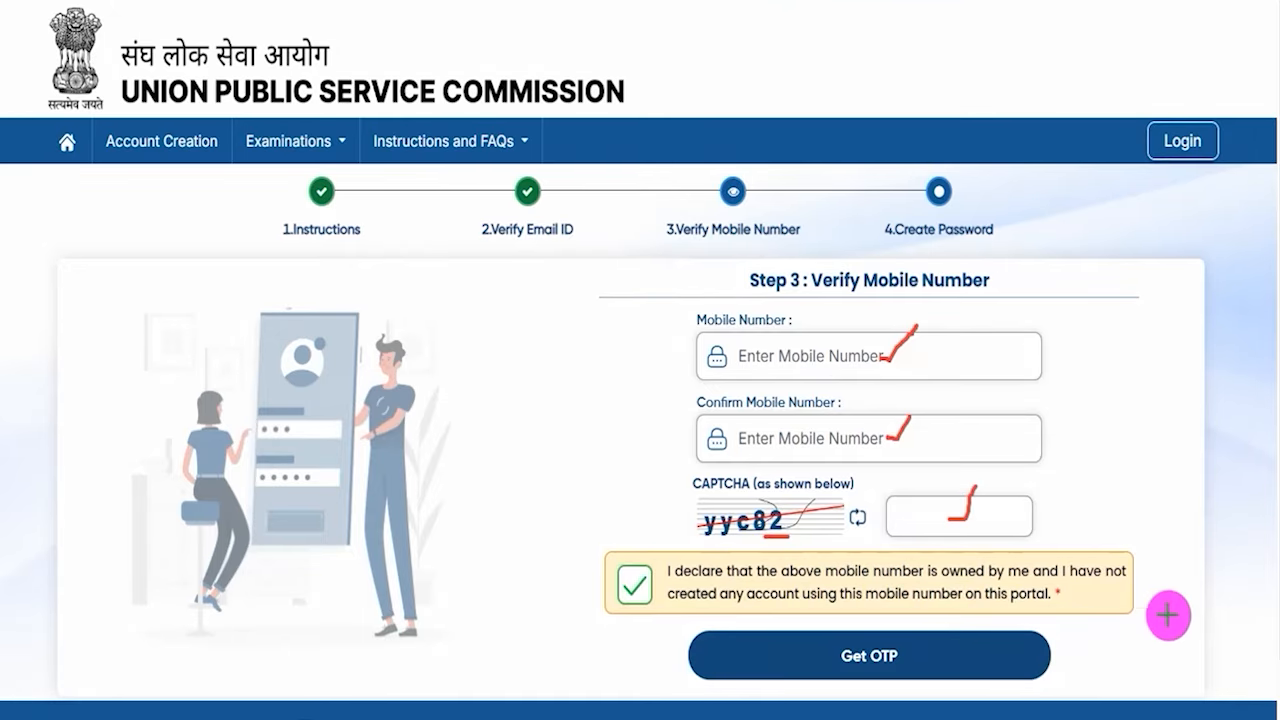
pyautogui.click(971, 650)
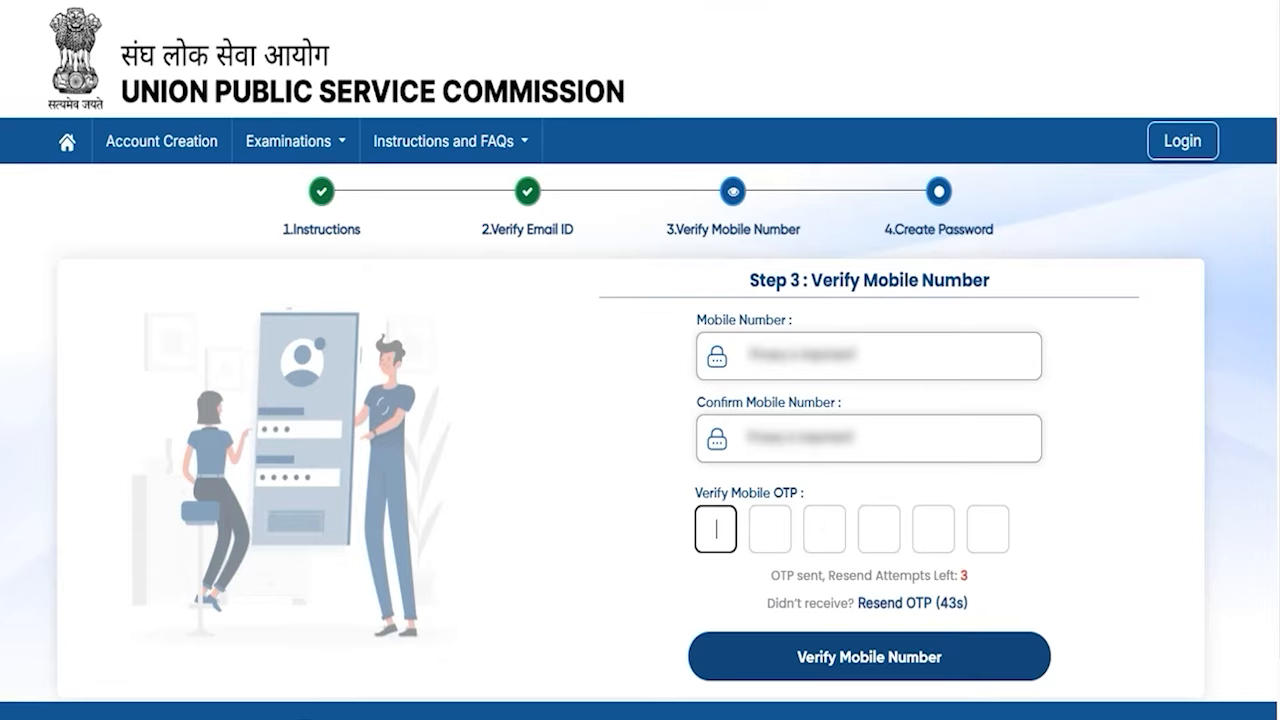
# Enter the six-digit mobile OTP and submit it with Verify Mobile Number
pyautogui.moveTo(750, 456)
pyautogui.mouseDown()
pyautogui.moveTo(709, 526)
pyautogui.moveTo(931, 541)
pyautogui.mouseUp()
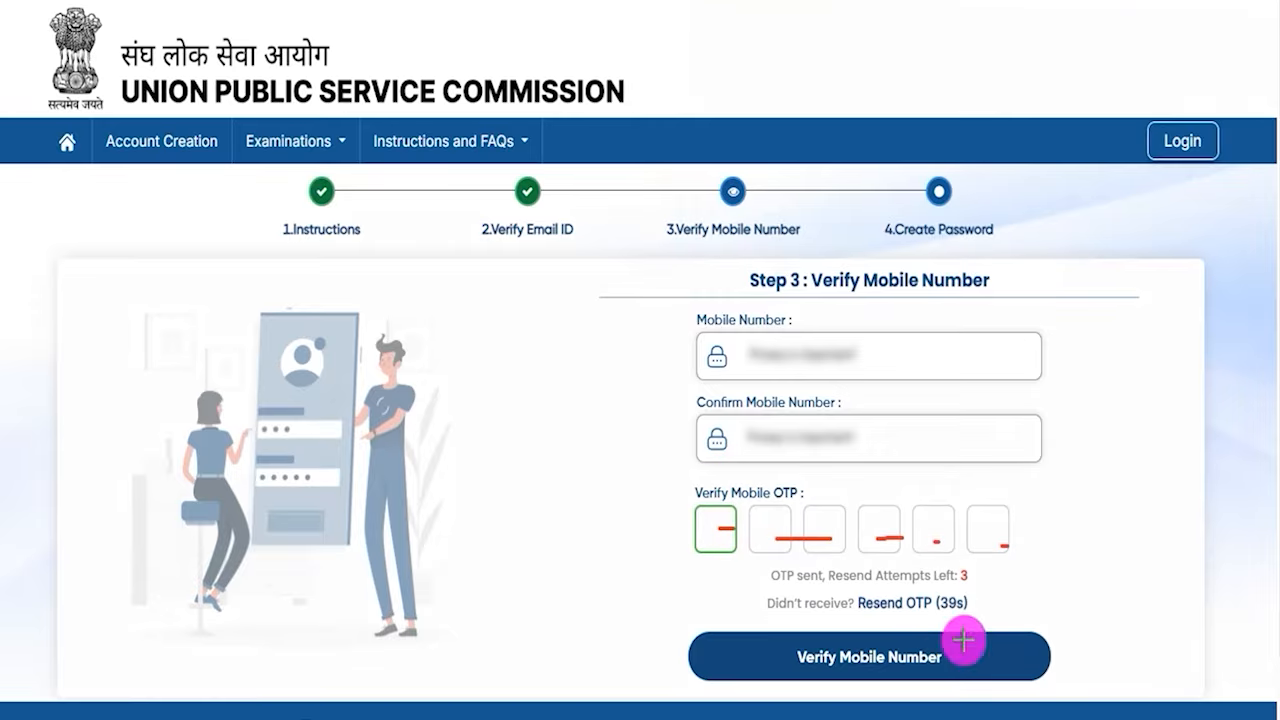
pyautogui.moveTo(1229, 500); pyautogui.dragTo(970, 660)
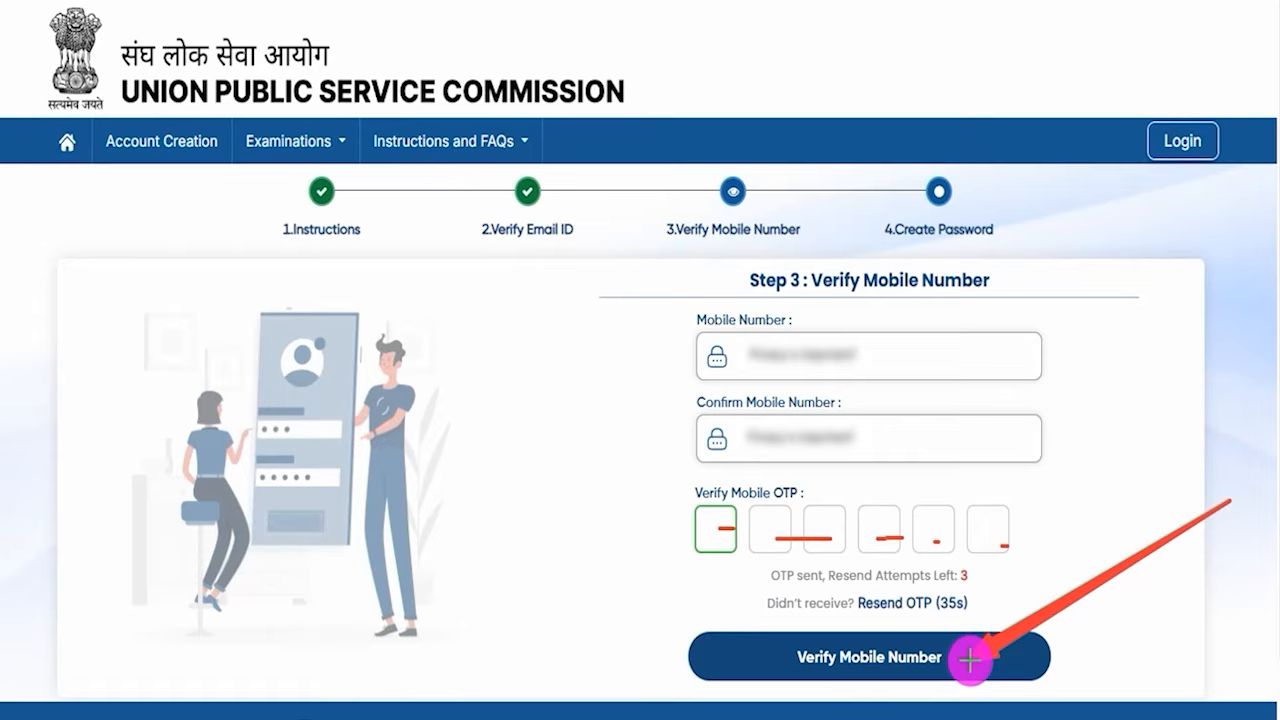
pyautogui.click(970, 660)
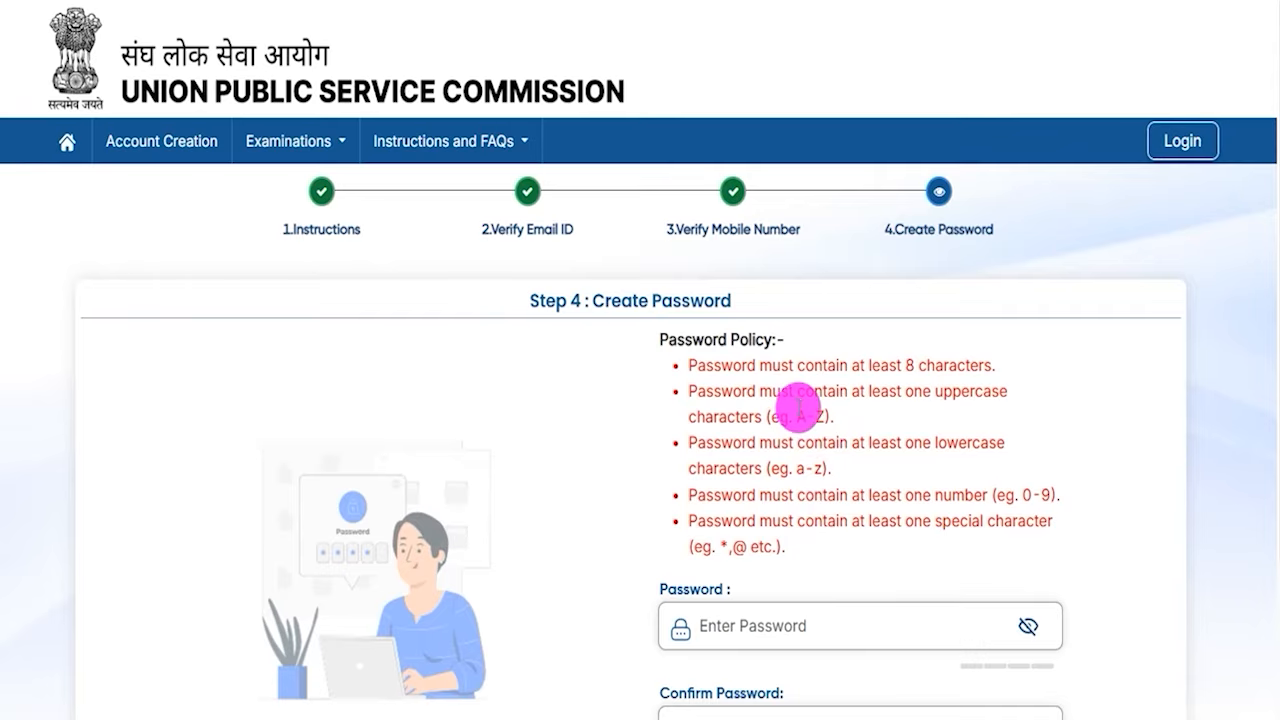
# Review the password policy rules and enter a compliant password, revealing it in plain text to check
pyautogui.moveTo(697, 365); pyautogui.dragTo(913, 366)
pyautogui.moveTo(697, 391); pyautogui.dragTo(817, 530)
pyautogui.scroll(-1, 817, 530)
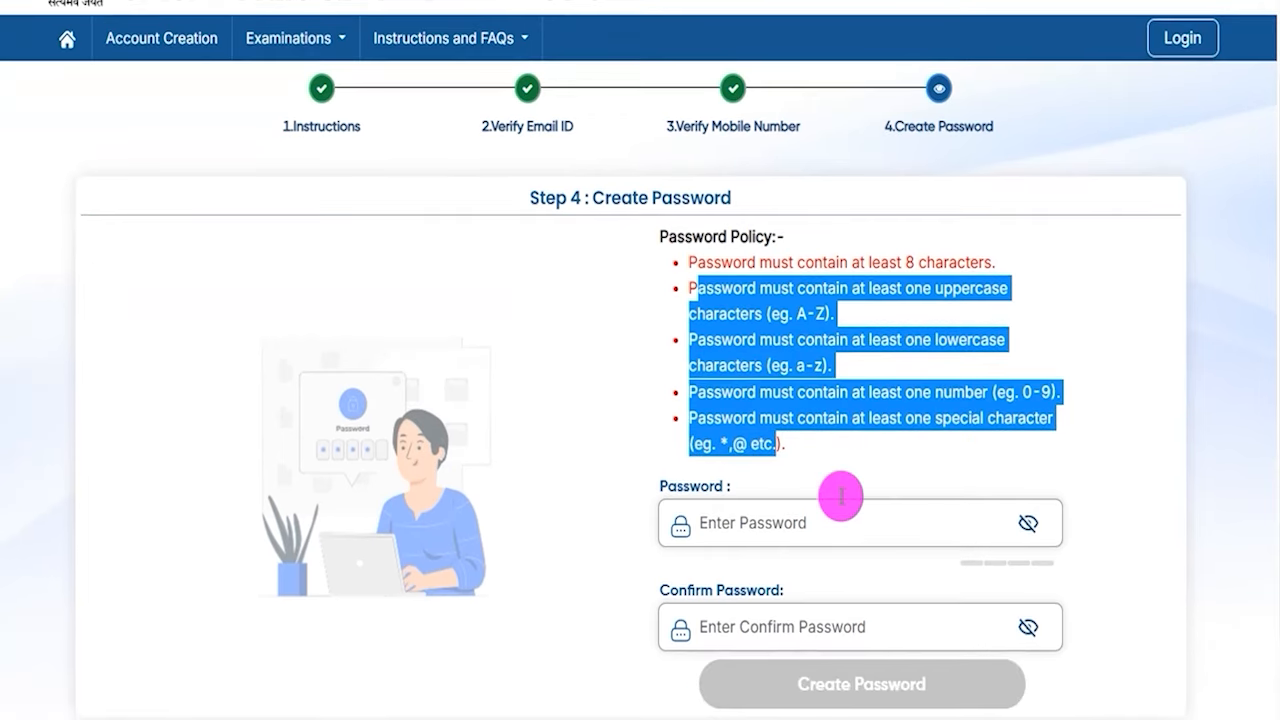
pyautogui.click(777, 523)
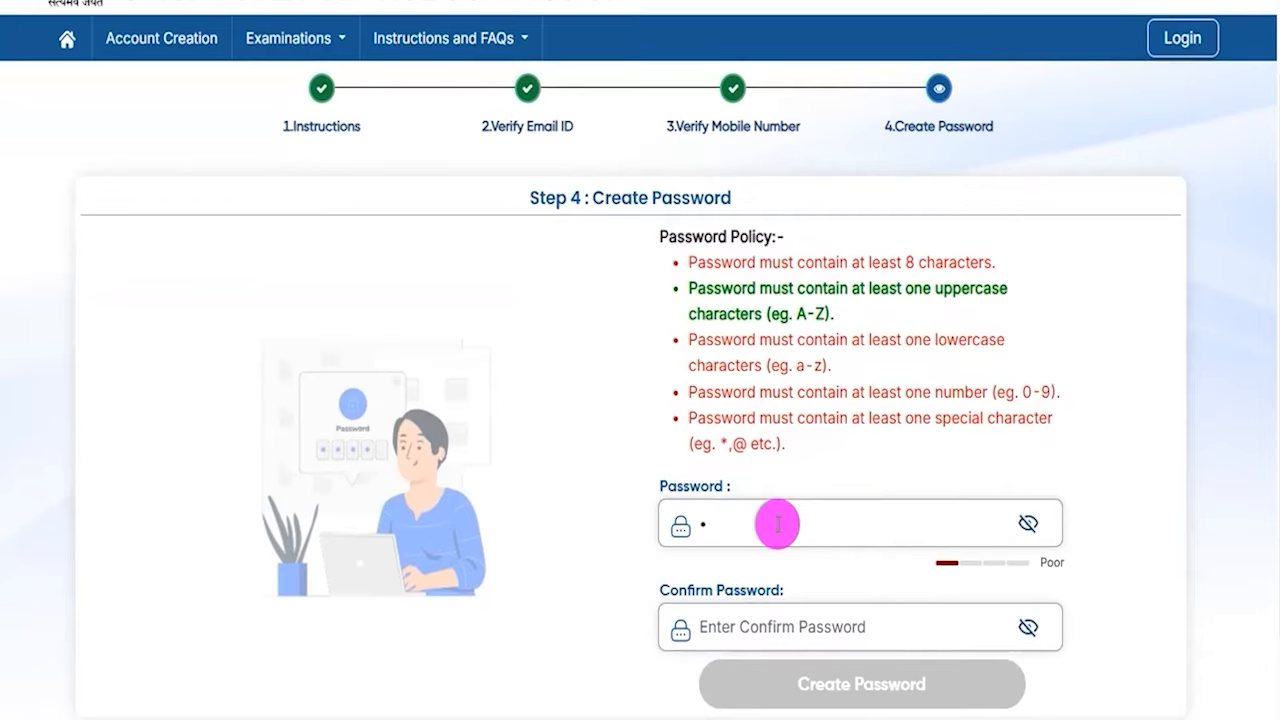
pyautogui.click(1027, 520)
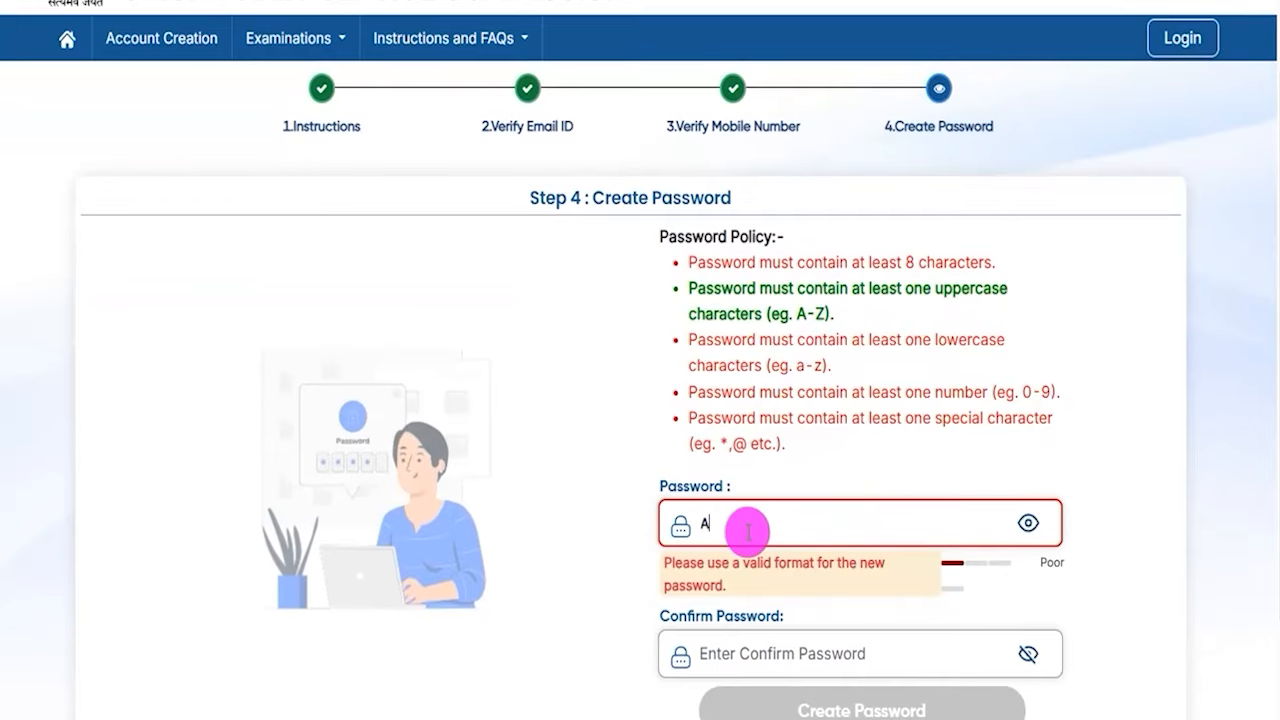
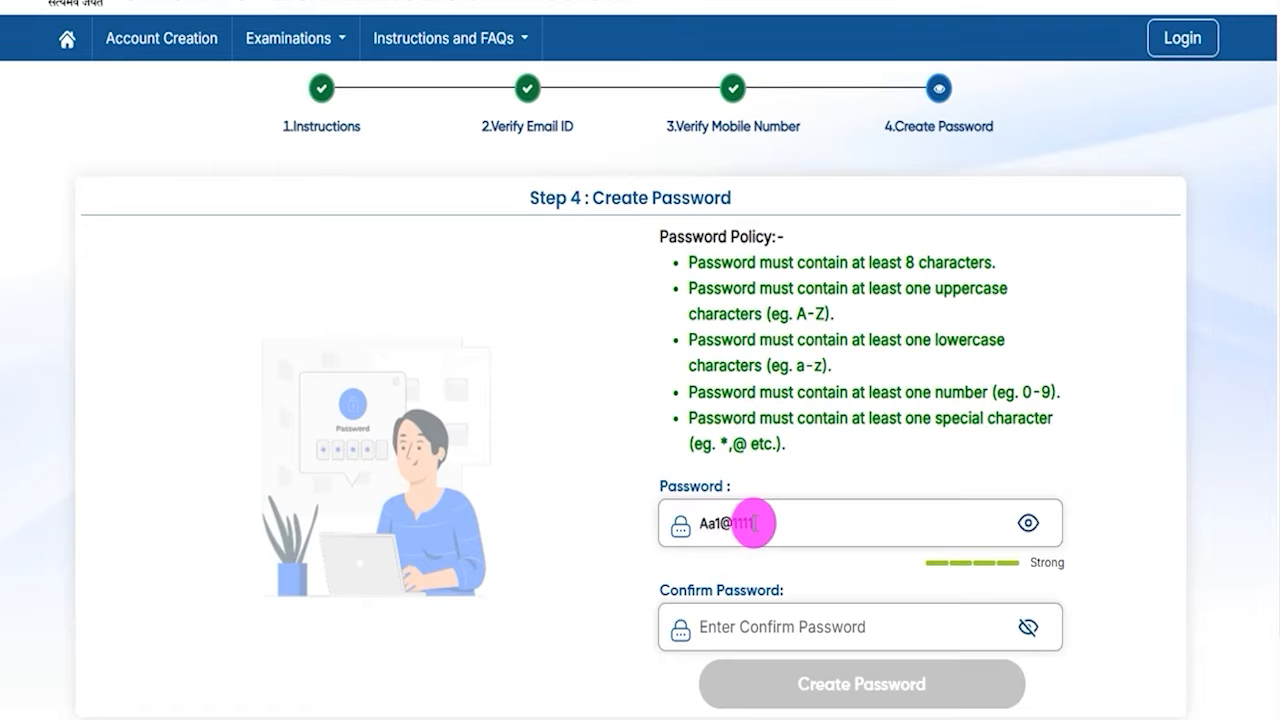
pyautogui.moveTo(763, 521); pyautogui.dragTo(710, 524)
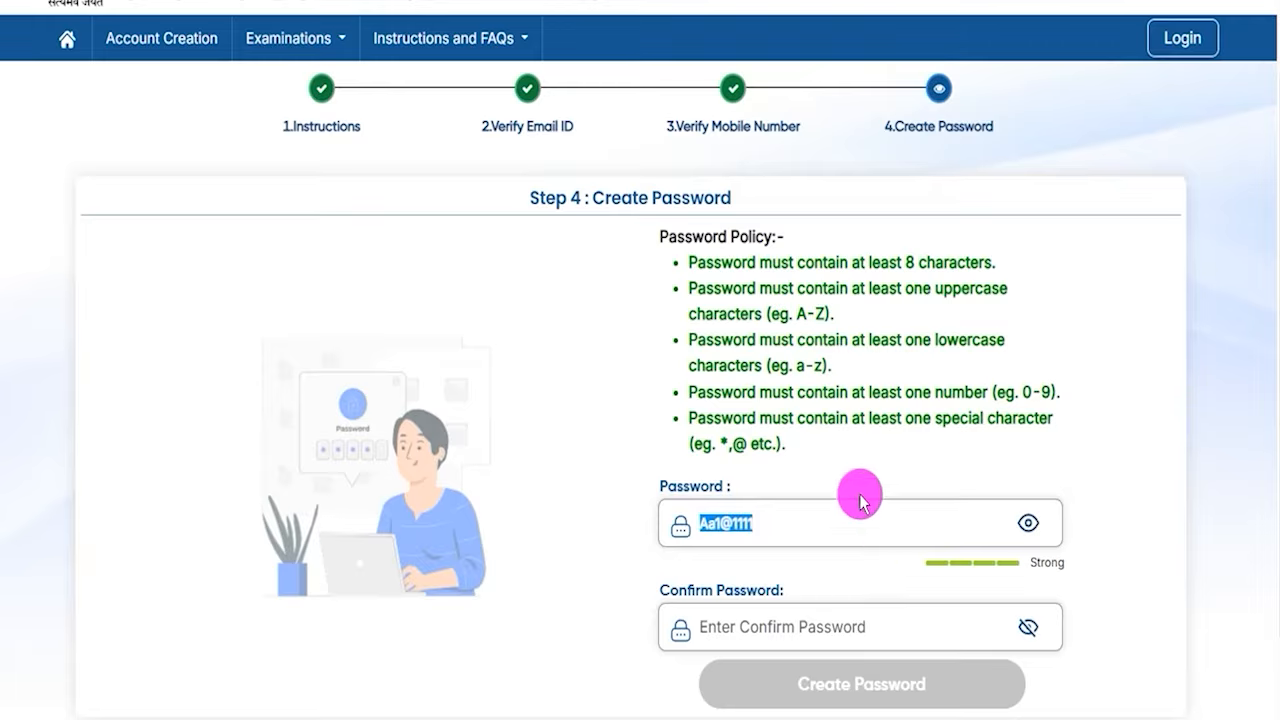
# Repeat the same password in Confirm Password and create the account
pyautogui.moveTo(677, 588); pyautogui.dragTo(742, 602)
pyautogui.click(748, 627)
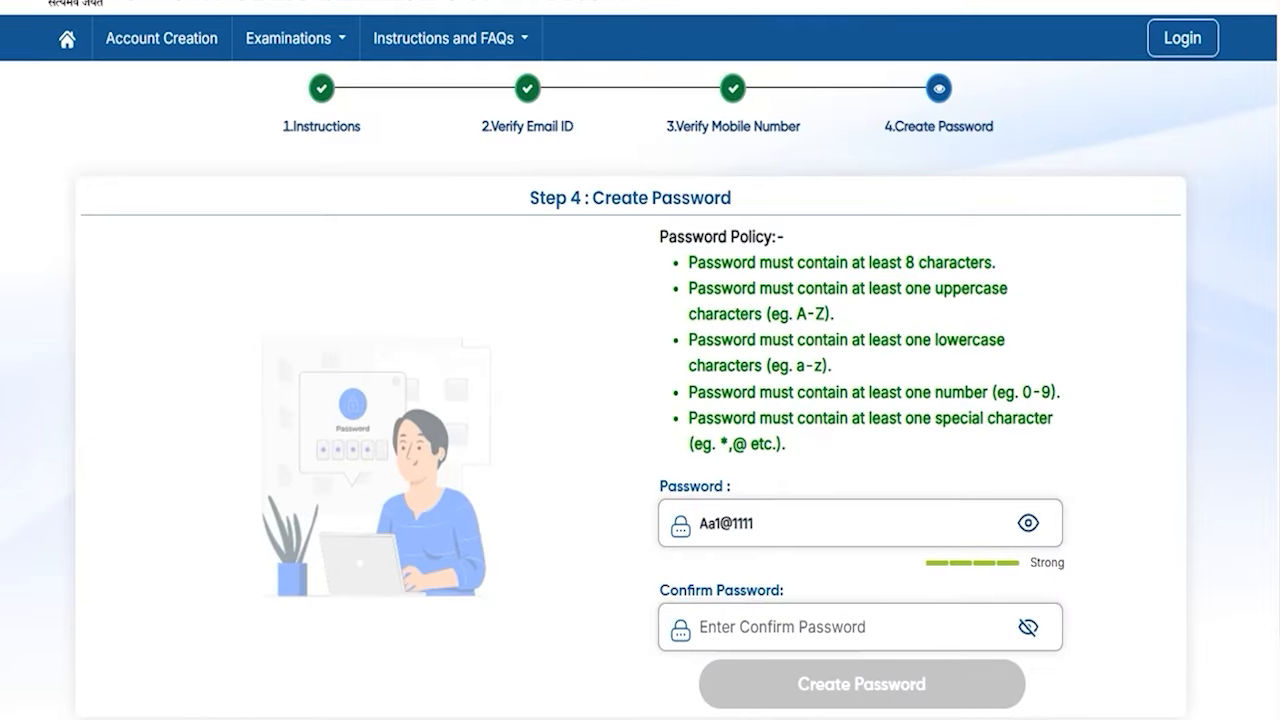
pyautogui.click(918, 669)
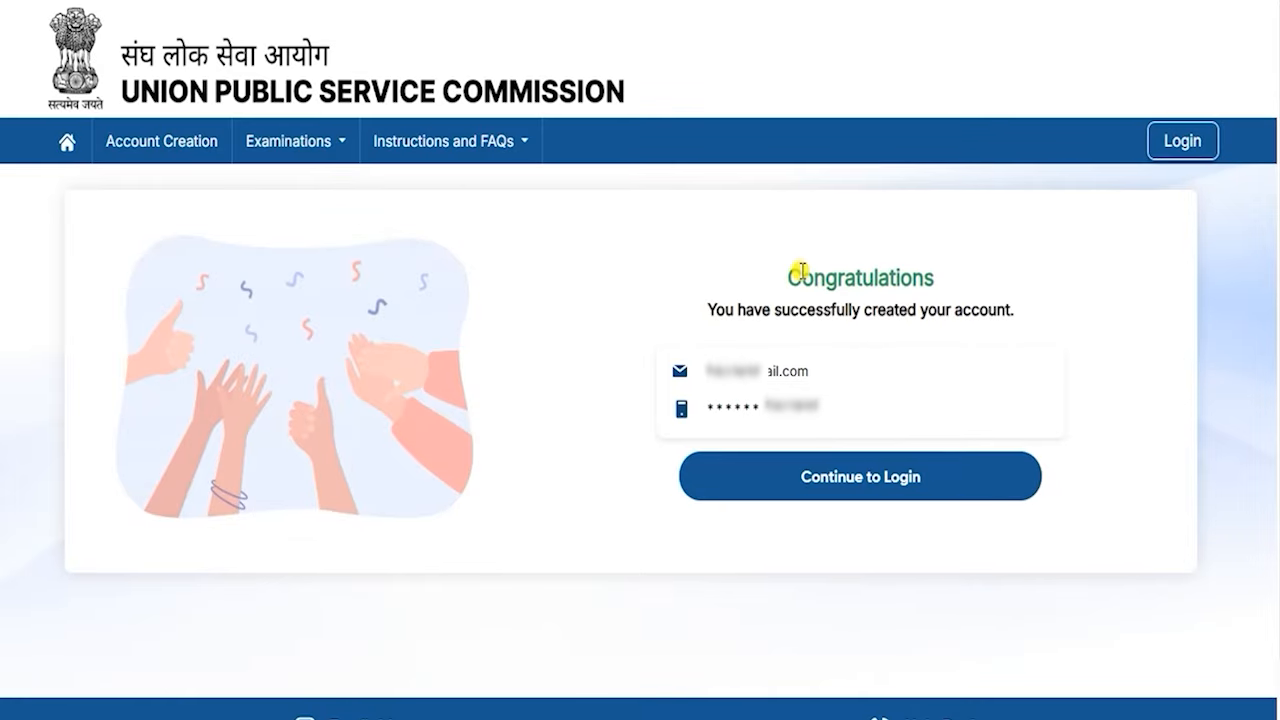
# Read the Congratulations account-created message and continue to the login page
pyautogui.moveTo(802, 278); pyautogui.dragTo(884, 270)
pyautogui.moveTo(746, 310); pyautogui.dragTo(929, 309)
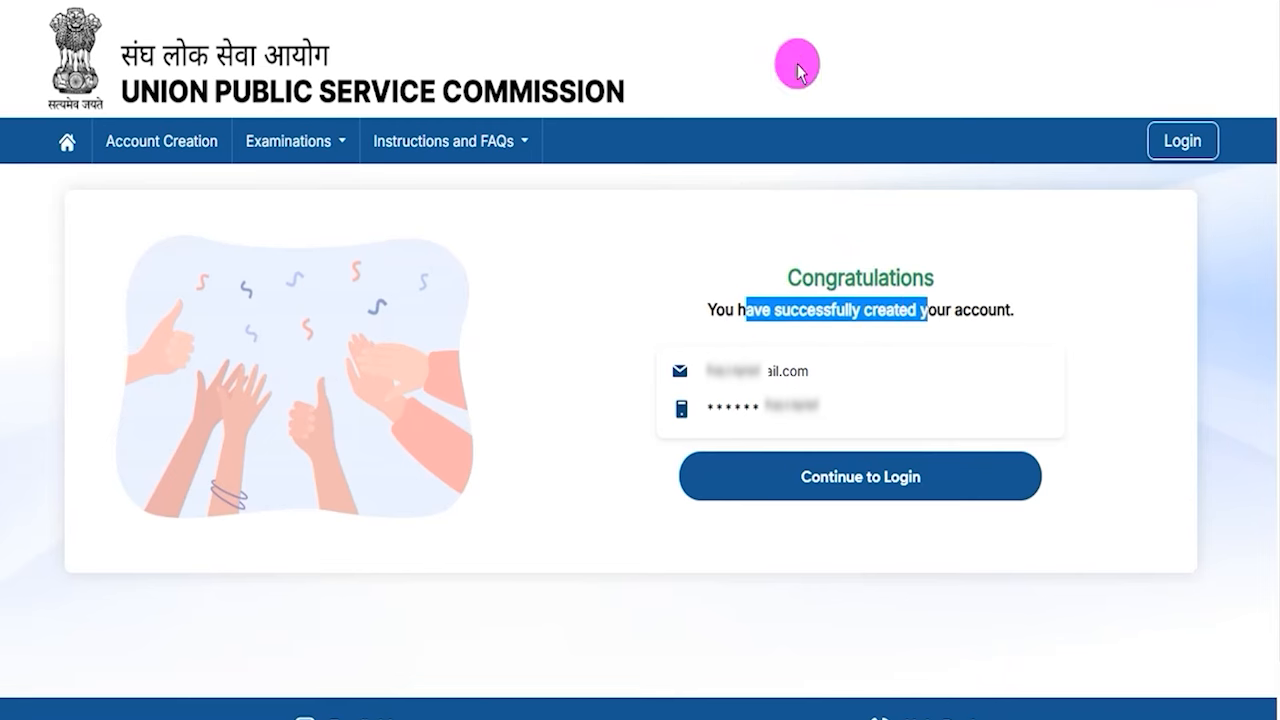
pyautogui.moveTo(500, 426); pyautogui.dragTo(767, 474)
pyautogui.click(767, 474)
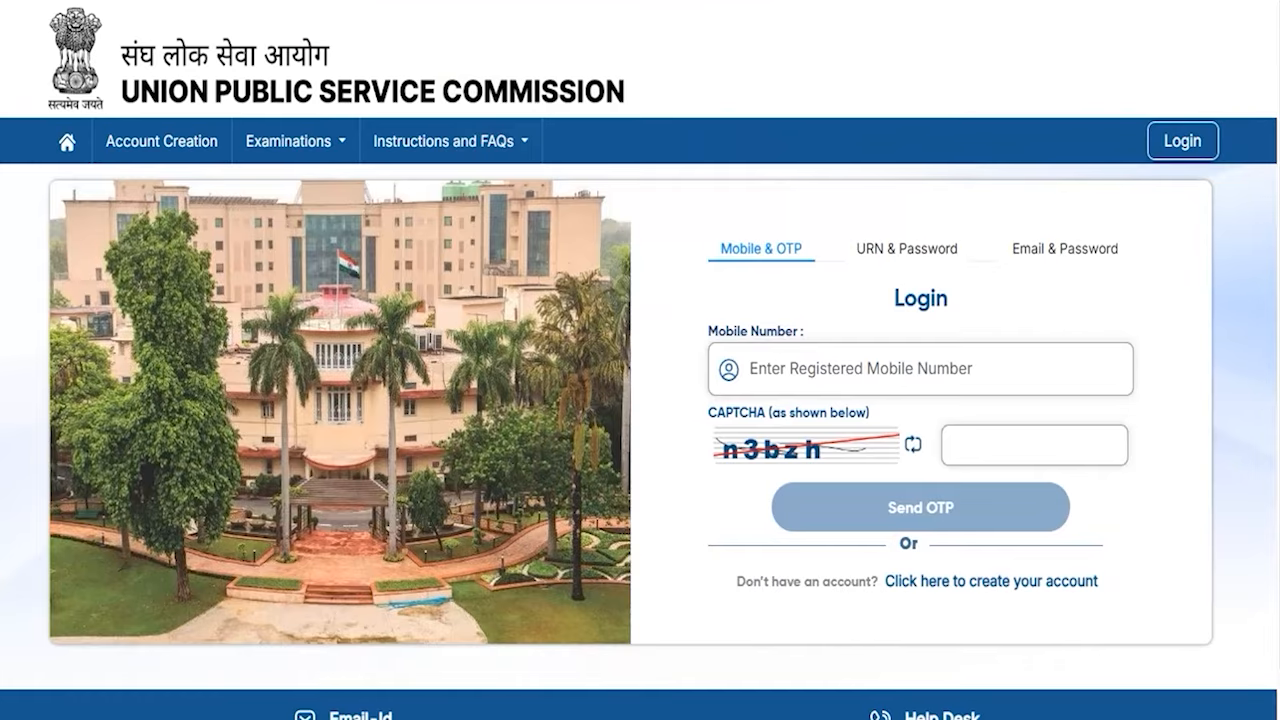
# Look over the login method options at the top of the Login form
pyautogui.moveTo(687, 209); pyautogui.dragTo(822, 278)
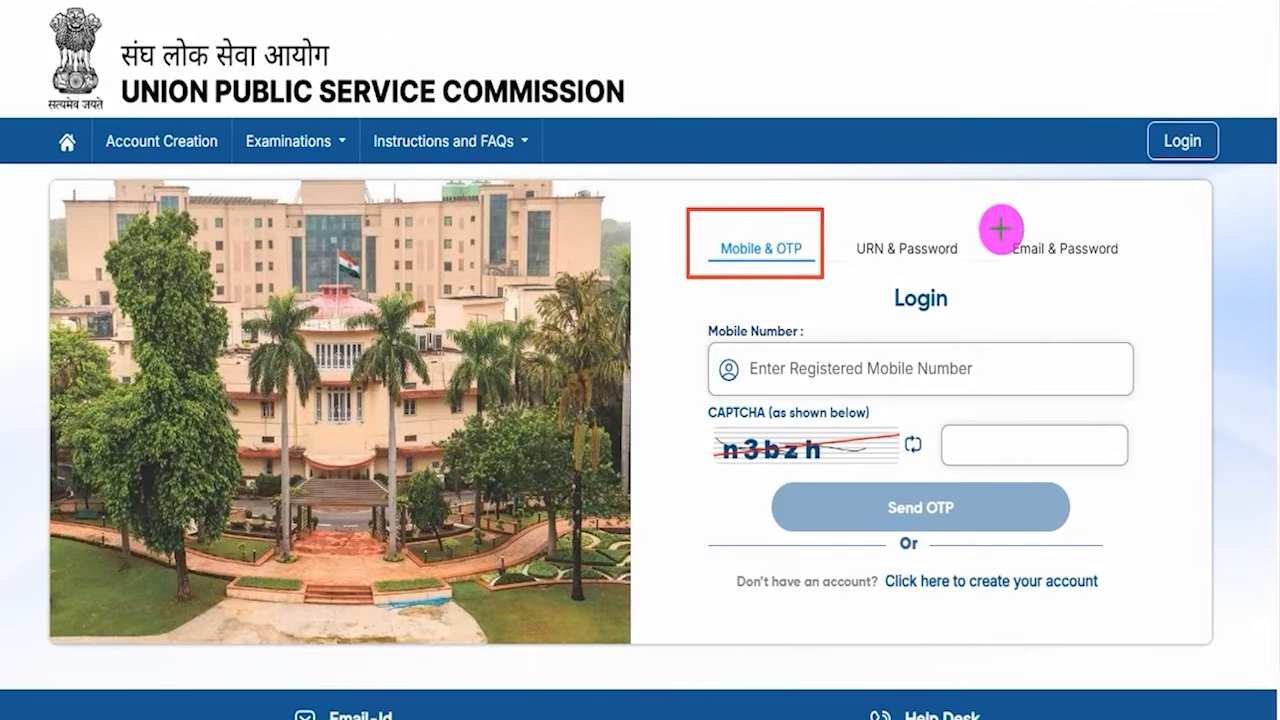
pyautogui.moveTo(993, 204); pyautogui.dragTo(1135, 282)
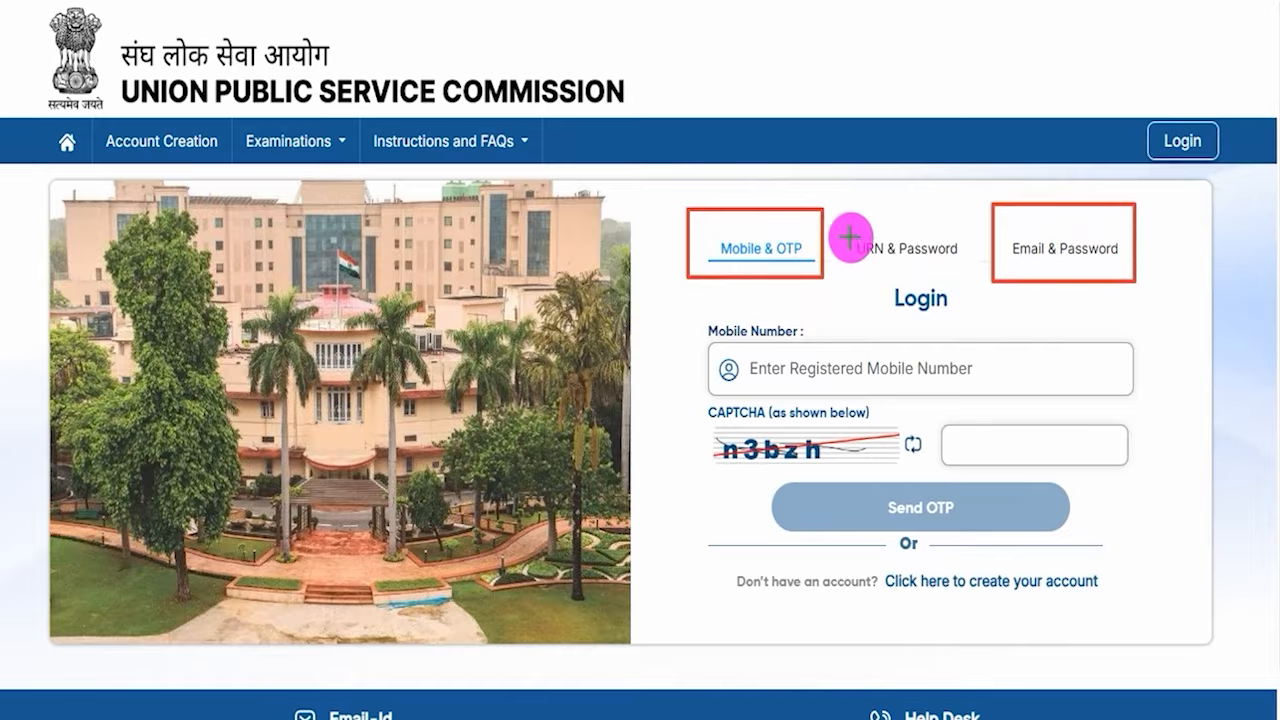
pyautogui.moveTo(842, 213)
pyautogui.mouseDown()
pyautogui.moveTo(866, 240)
pyautogui.moveTo(958, 268)
pyautogui.mouseUp()
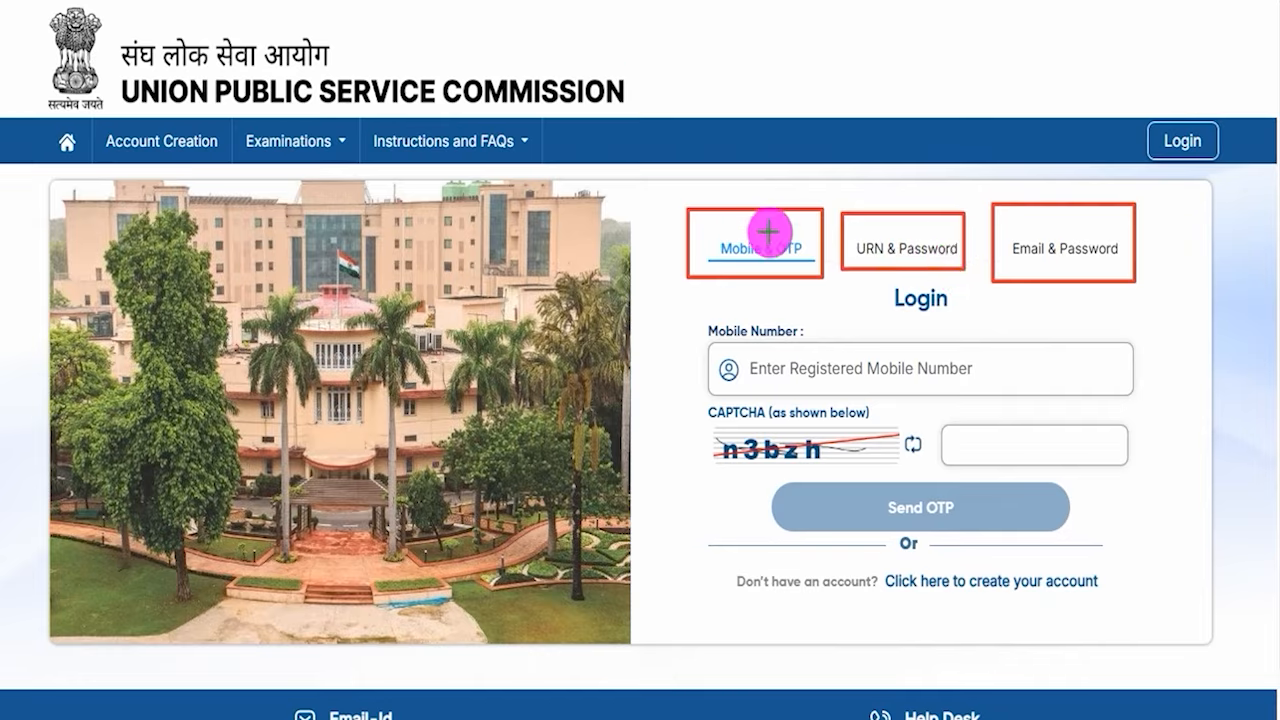
pyautogui.moveTo(805, 226); pyautogui.dragTo(832, 183)
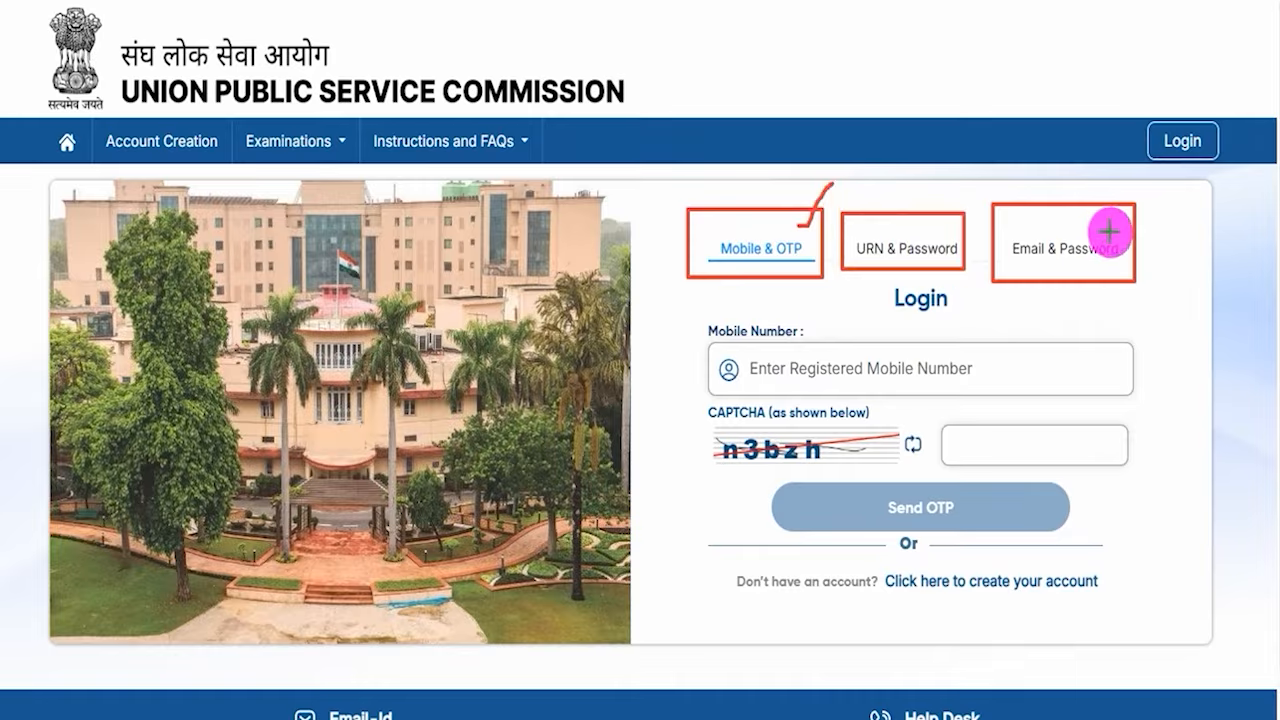
pyautogui.moveTo(1113, 231); pyautogui.dragTo(1145, 197)
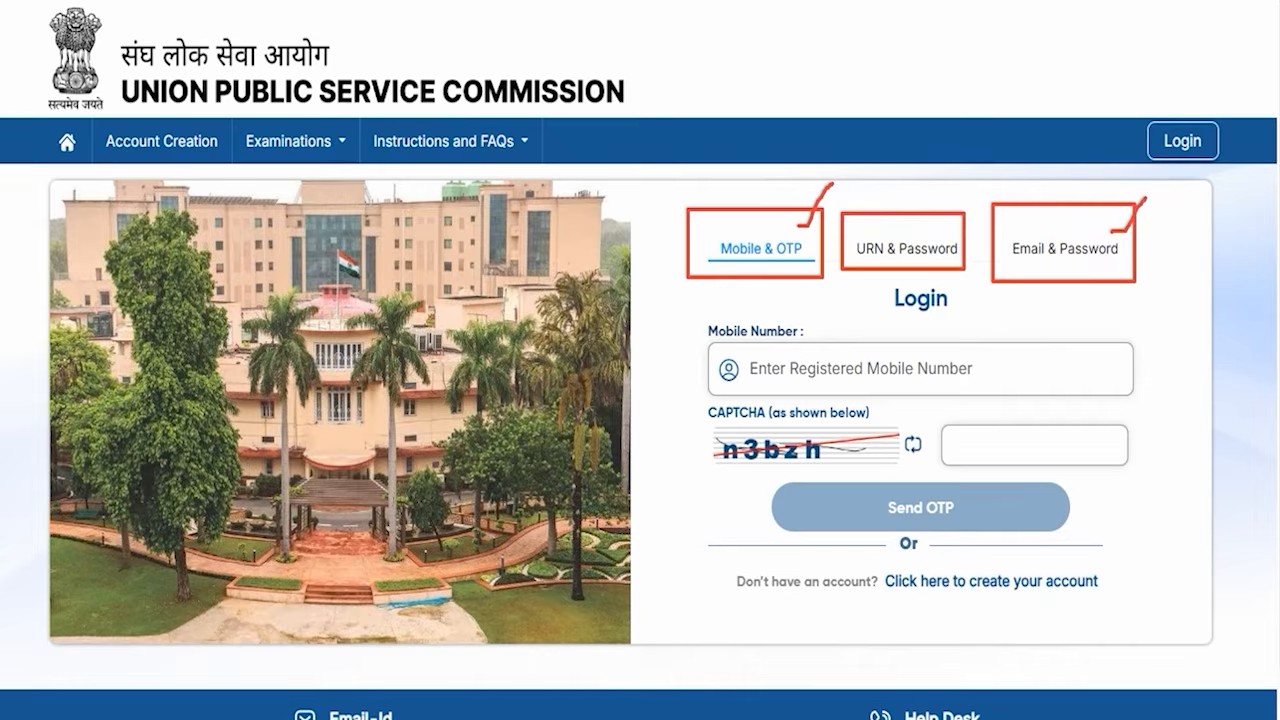
pyautogui.press('Escape')
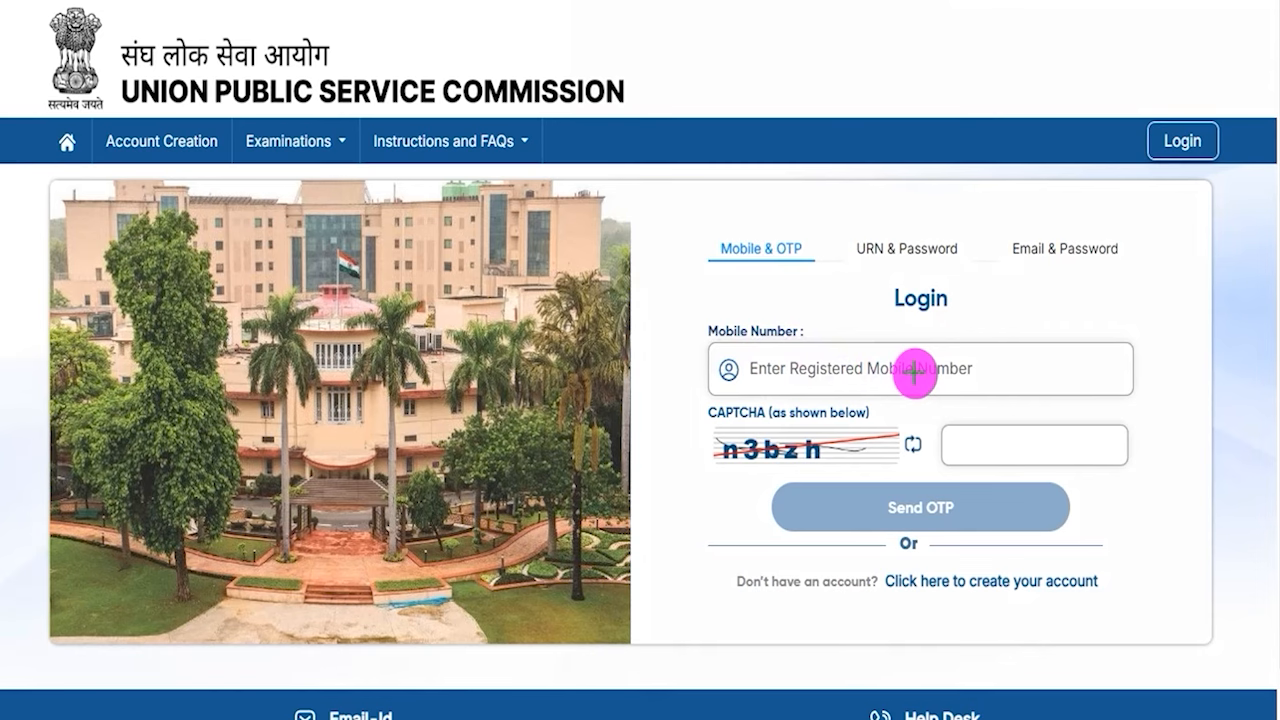
# Review the Mobile & OTP fields, then switch to the Email & Password login method
pyautogui.moveTo(914, 375); pyautogui.dragTo(961, 340)
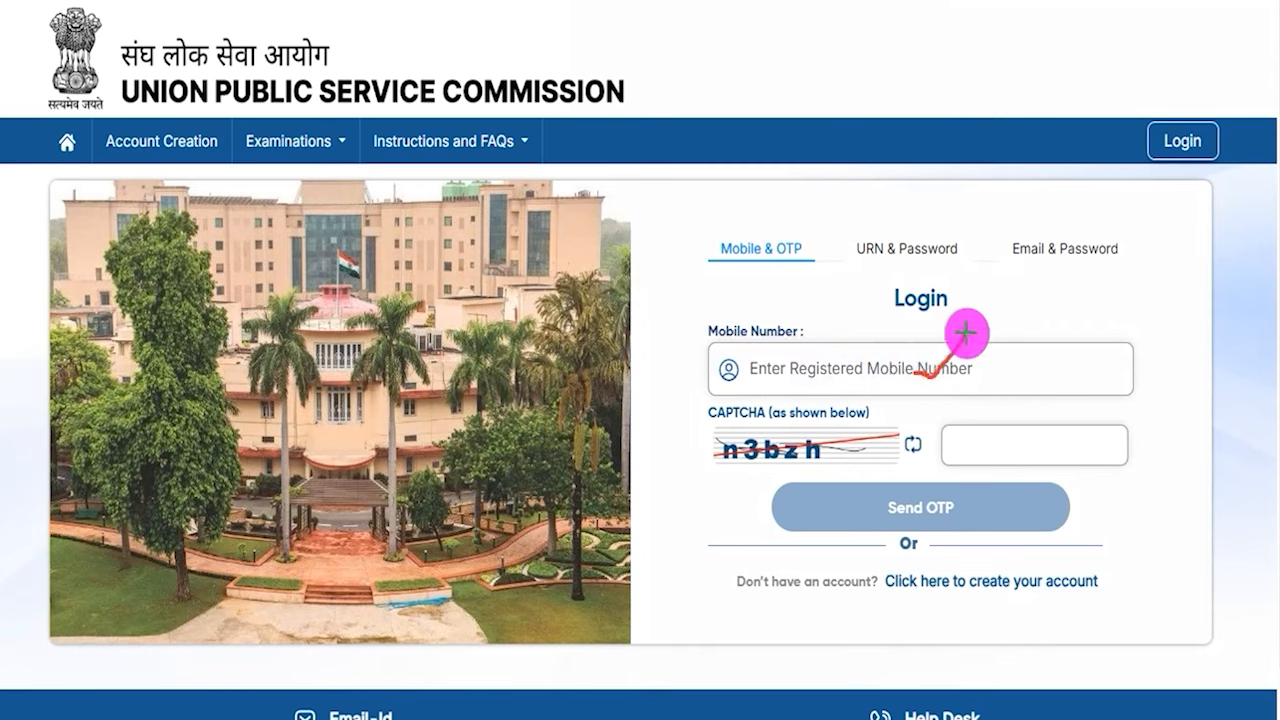
pyautogui.moveTo(720, 463); pyautogui.dragTo(845, 463)
pyautogui.moveTo(1062, 449); pyautogui.dragTo(1113, 398)
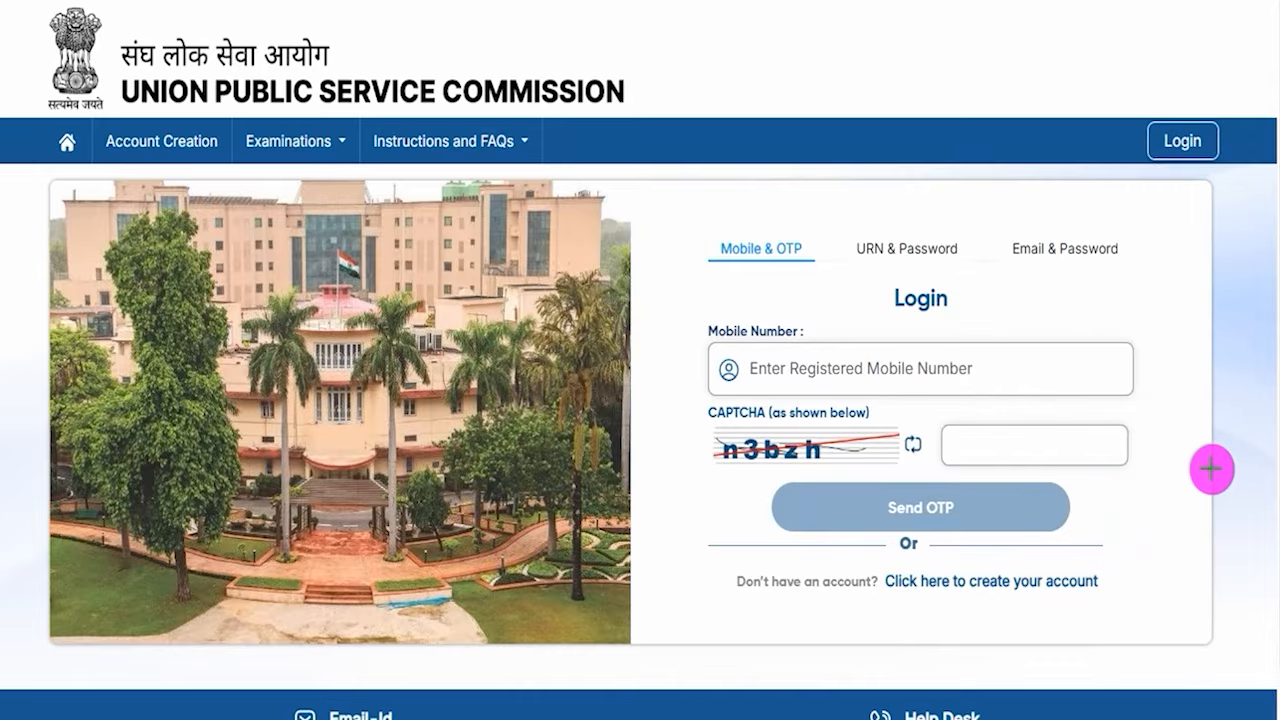
pyautogui.moveTo(1216, 467); pyautogui.dragTo(1011, 505)
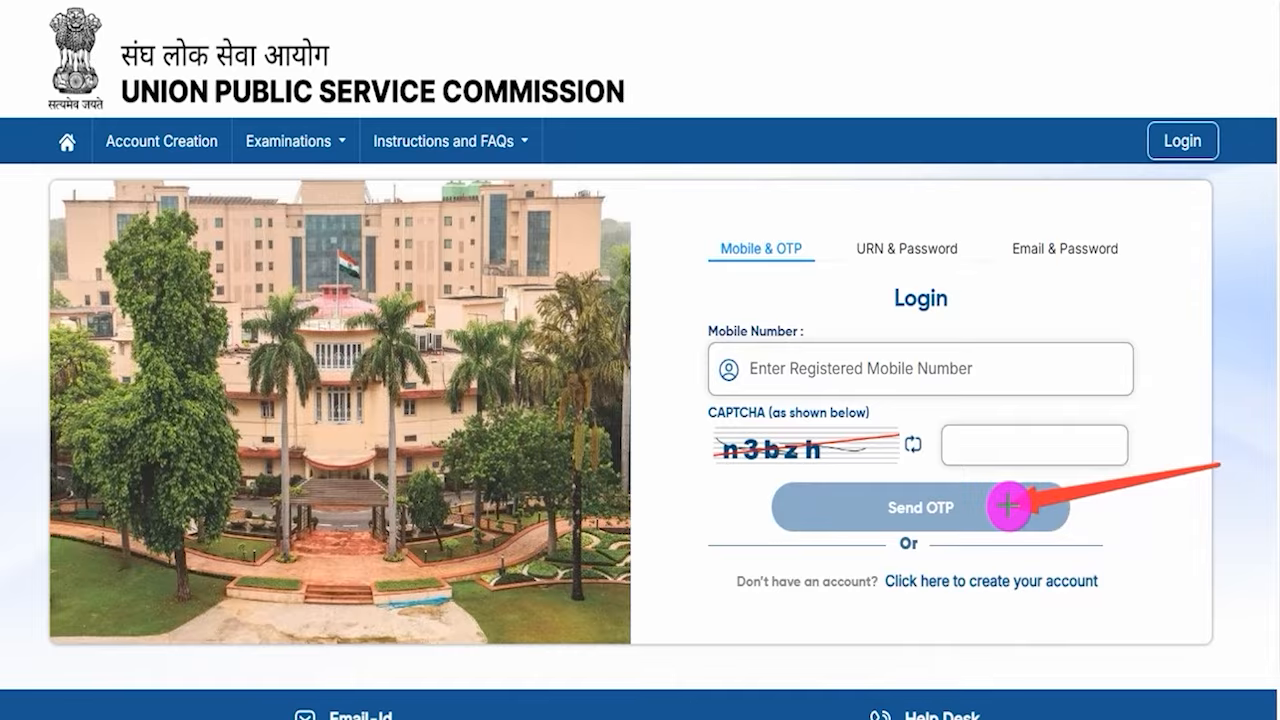
pyautogui.moveTo(1010, 506); pyautogui.dragTo(1010, 506)
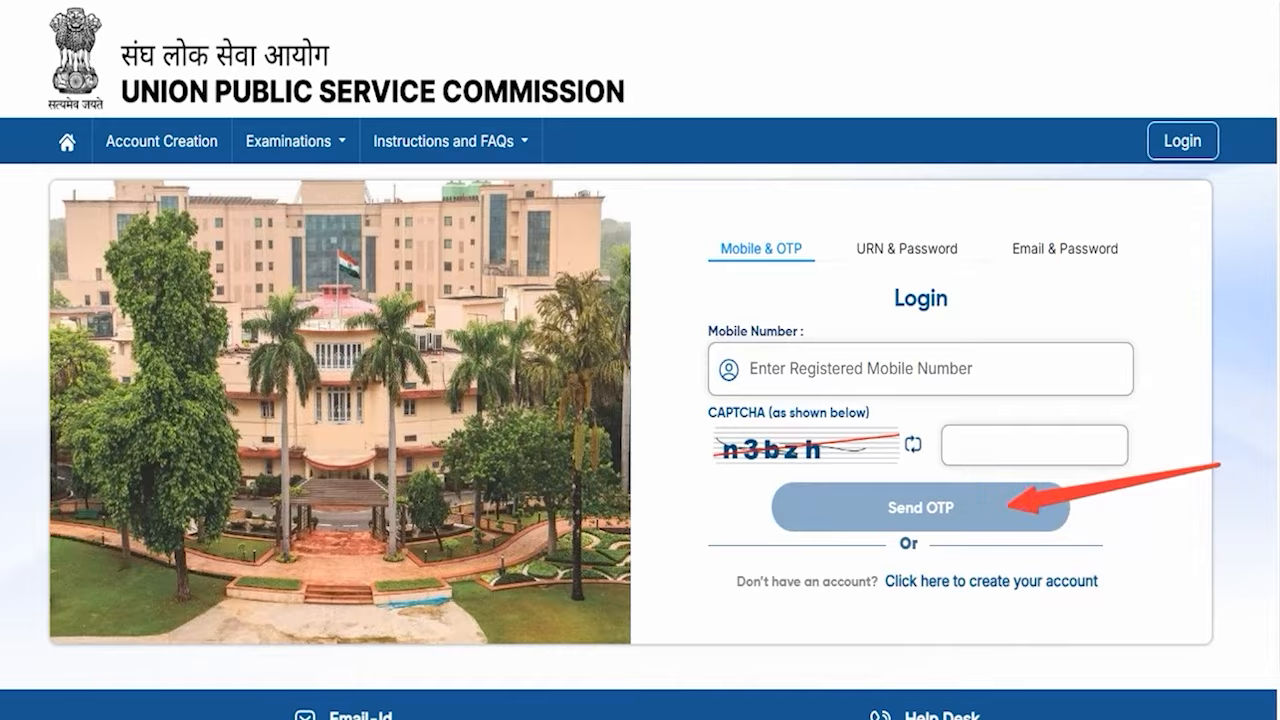
pyautogui.press('Escape')
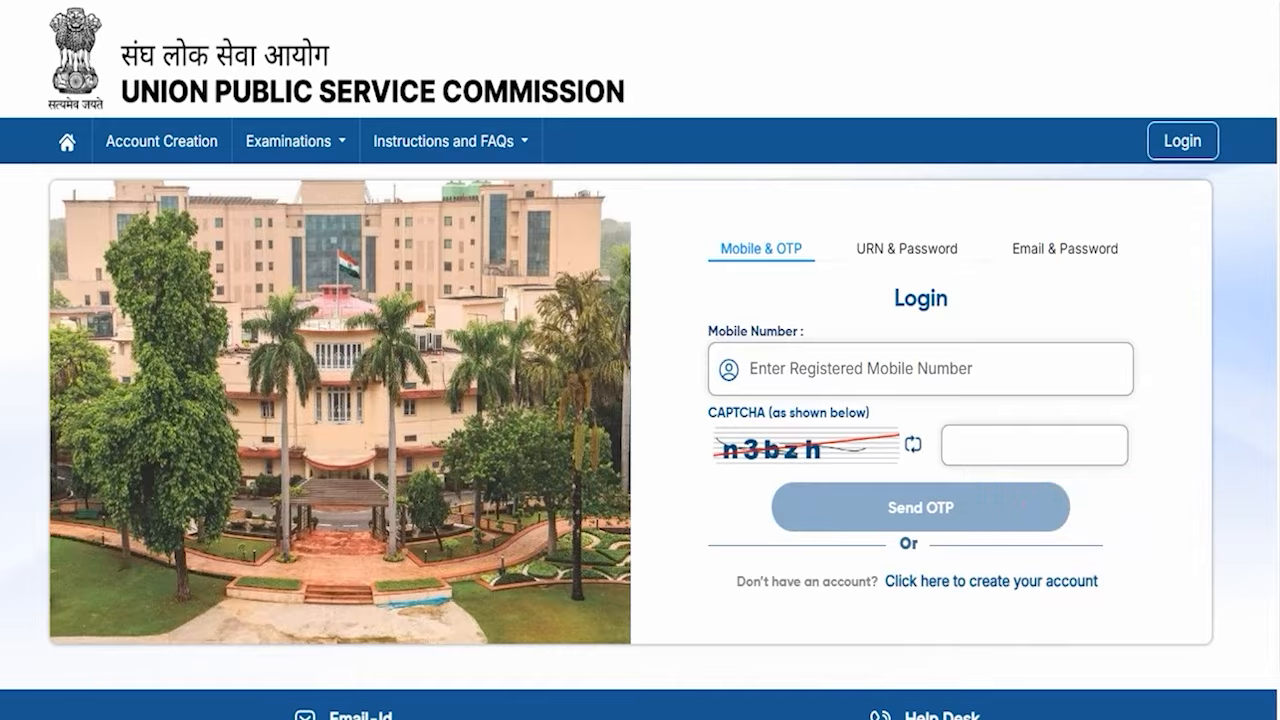
pyautogui.click(1057, 252)
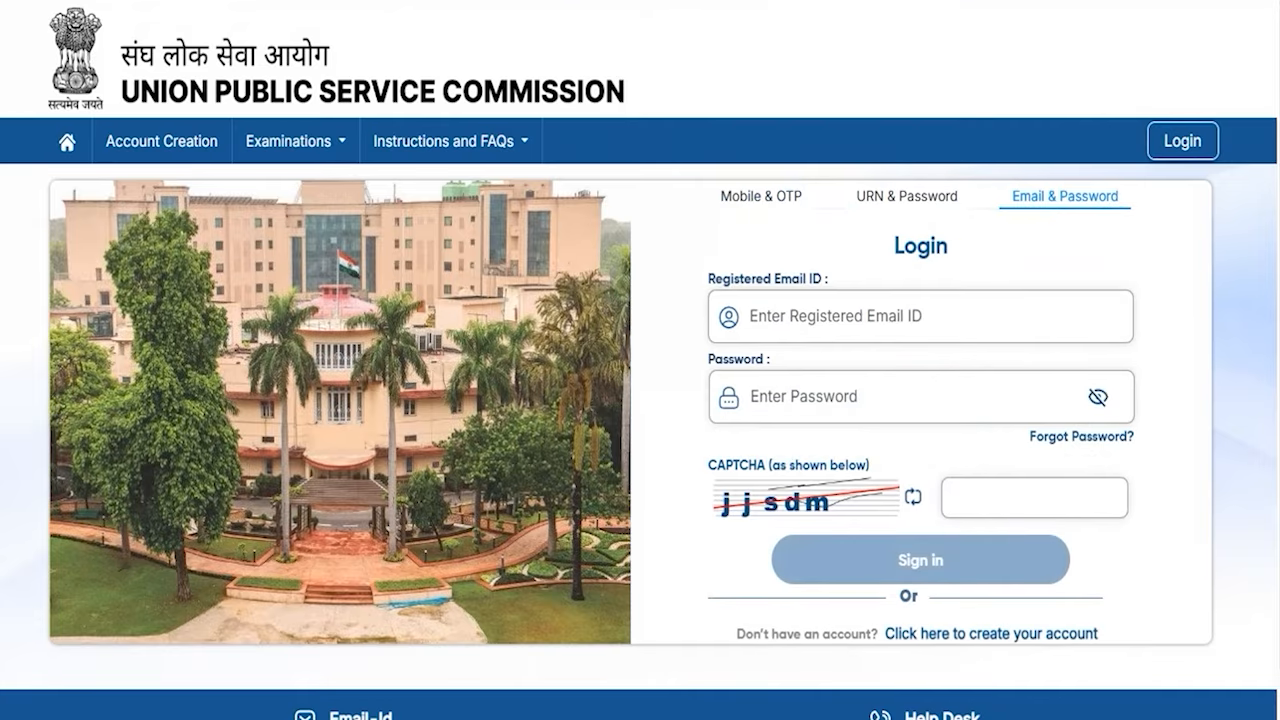
# Enter the registered email, the account password and the CAPTCHA, then sign in
pyautogui.moveTo(930, 324); pyautogui.dragTo(975, 297)
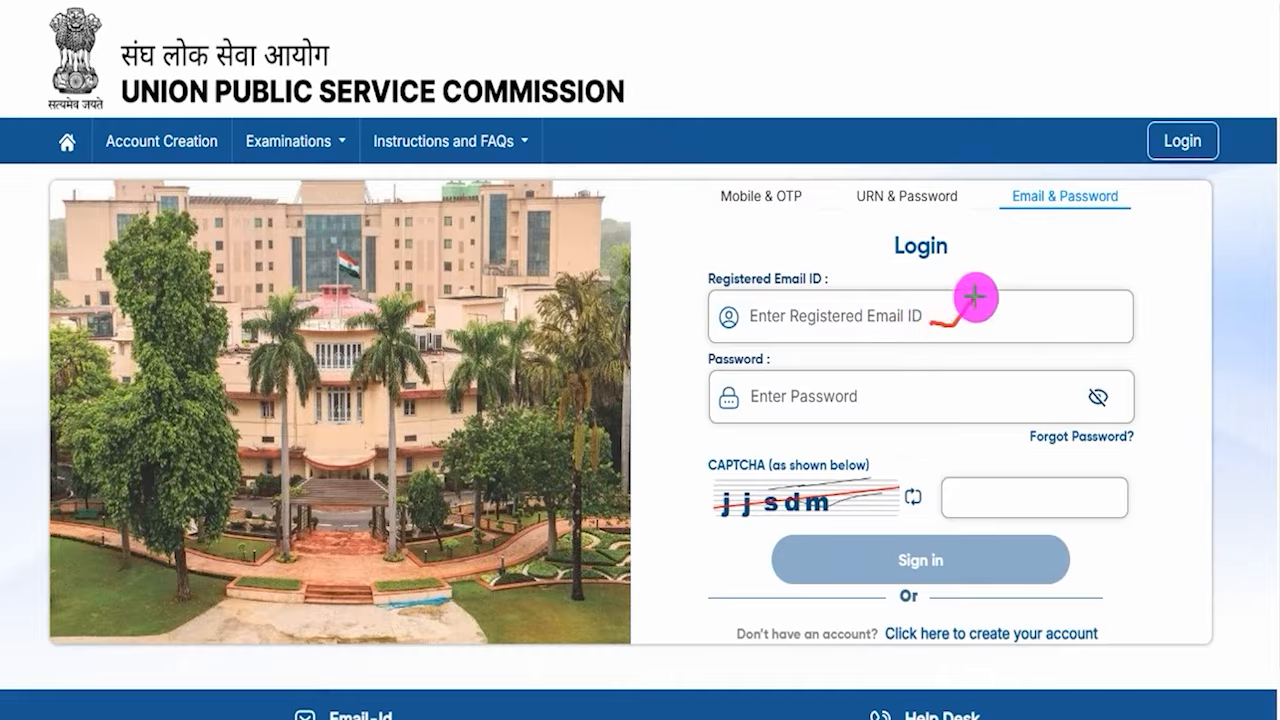
pyautogui.moveTo(904, 398); pyautogui.dragTo(940, 362)
pyautogui.moveTo(720, 520); pyautogui.dragTo(830, 510)
pyautogui.moveTo(1030, 500); pyautogui.dragTo(1085, 462)
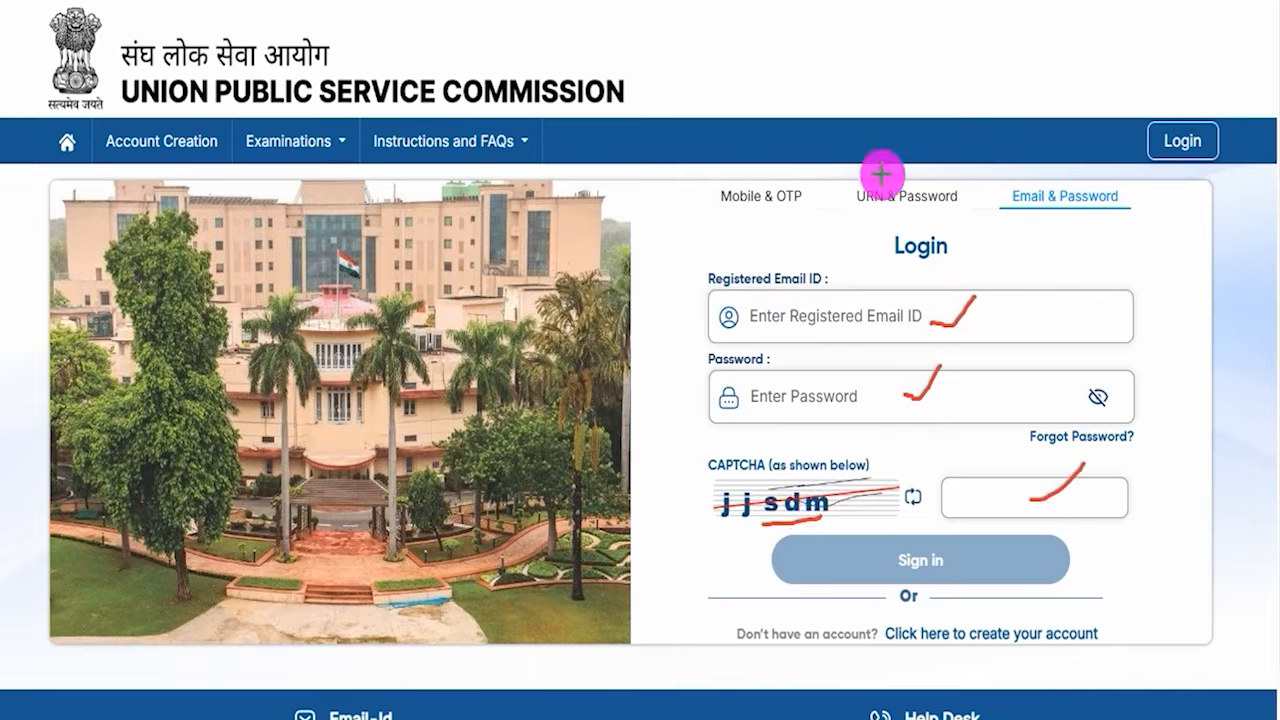
pyautogui.moveTo(1234, 500); pyautogui.dragTo(1021, 558)
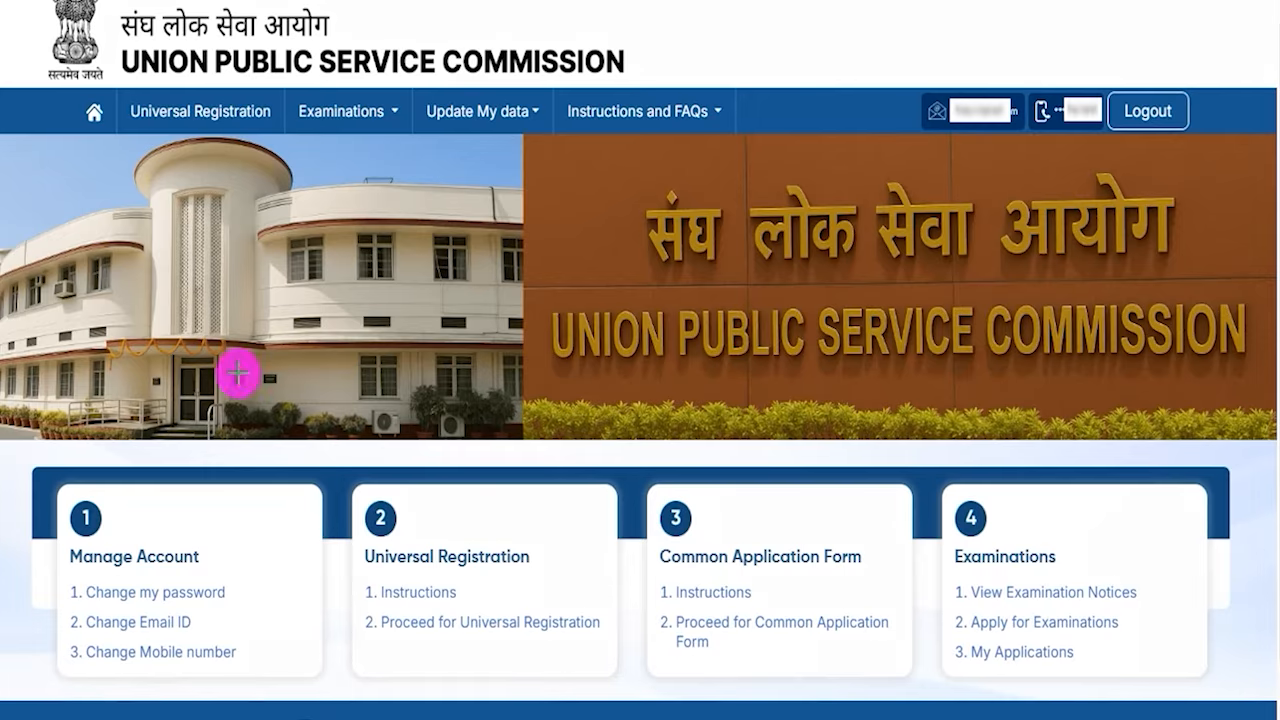
pyautogui.moveTo(58, 494)
pyautogui.mouseDown()
pyautogui.moveTo(82, 494)
pyautogui.moveTo(214, 571)
pyautogui.moveTo(256, 684)
pyautogui.mouseUp()
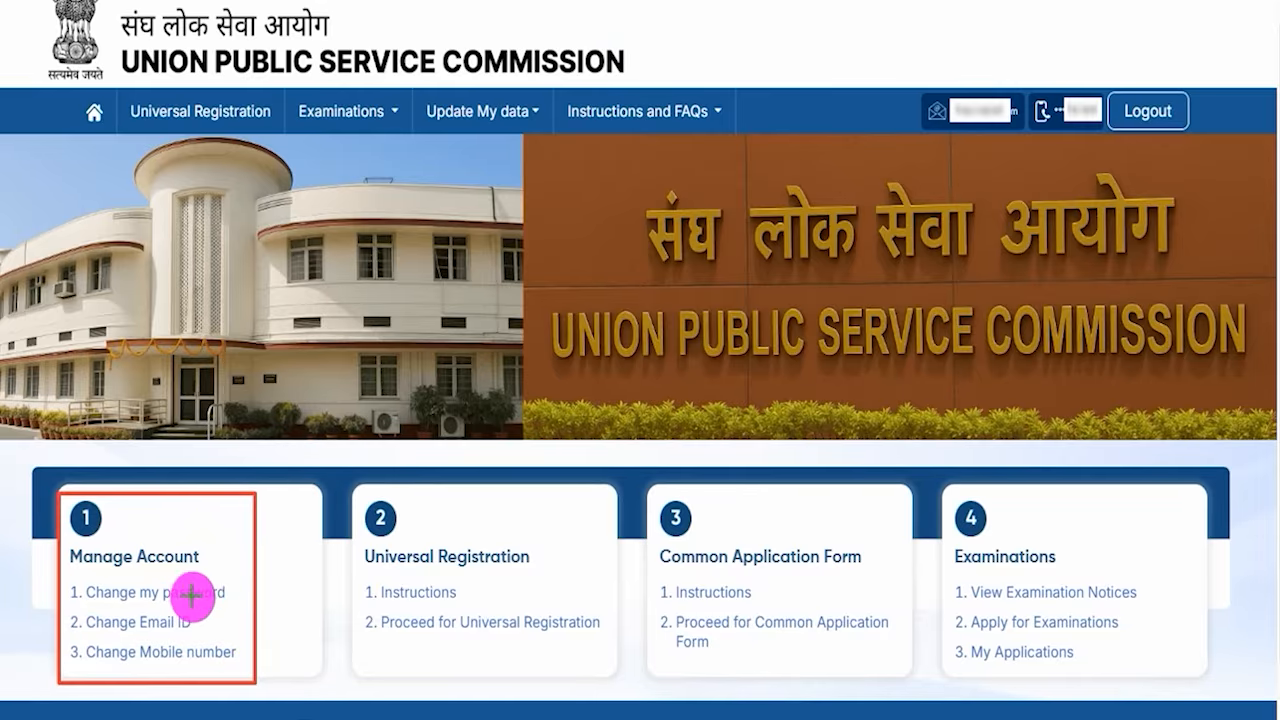
pyautogui.moveTo(231, 594); pyautogui.dragTo(249, 567)
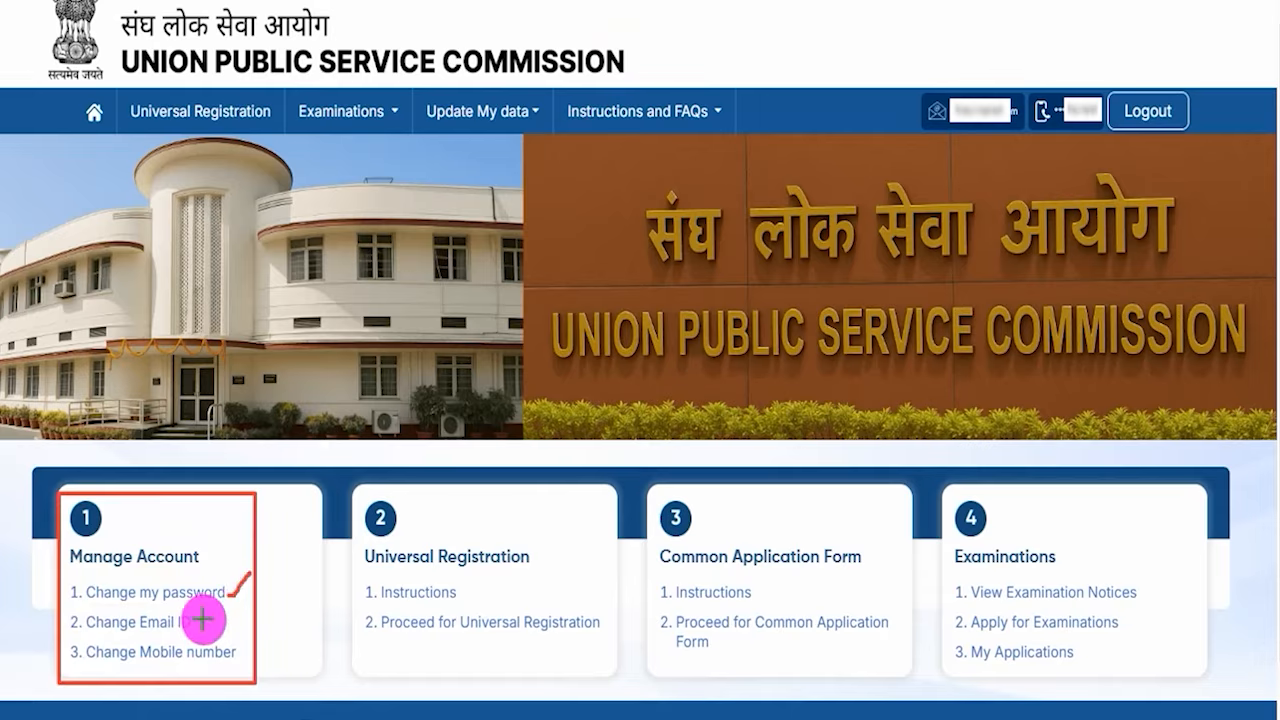
pyautogui.moveTo(198, 625); pyautogui.dragTo(230, 603)
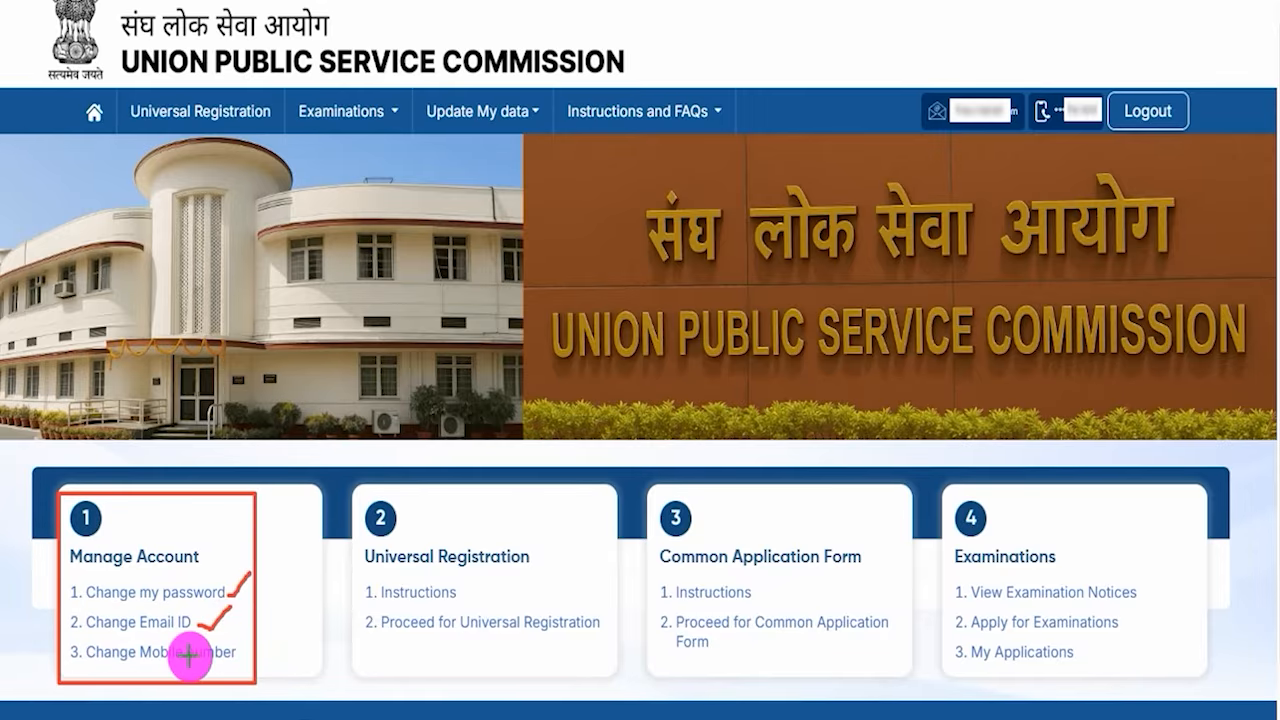
pyautogui.moveTo(237, 656); pyautogui.dragTo(267, 633)
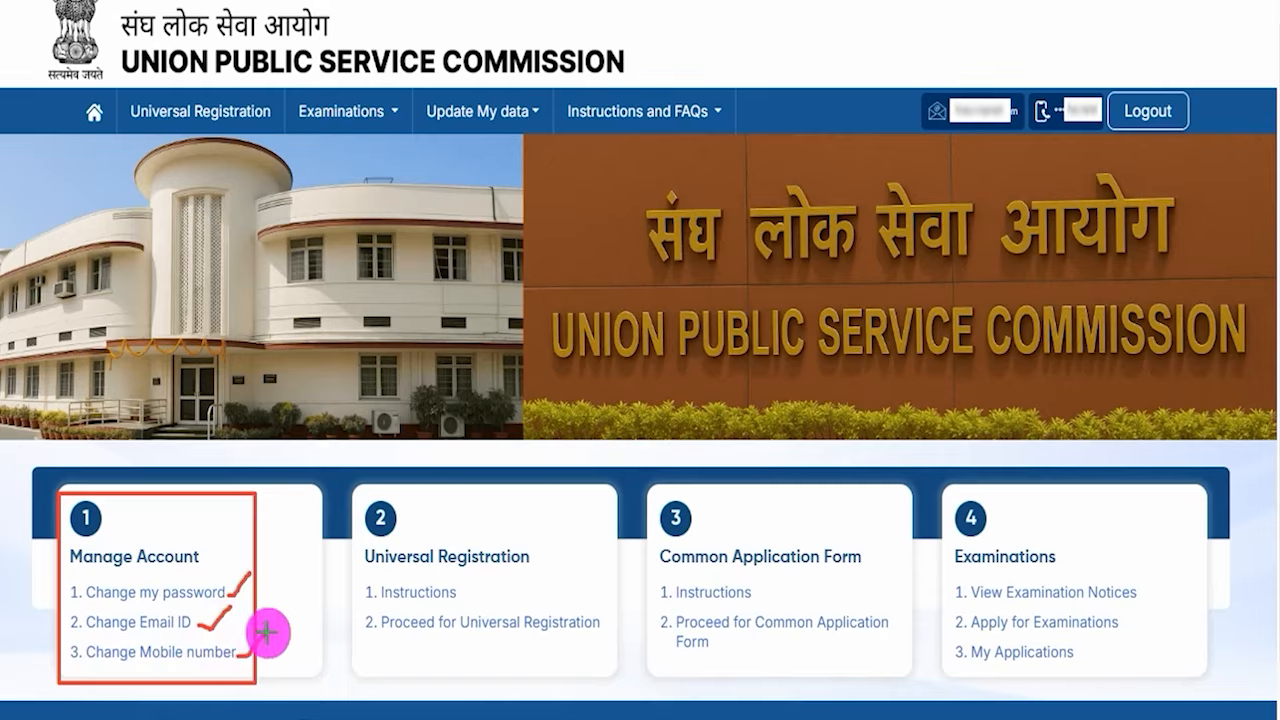
pyautogui.press('Escape')
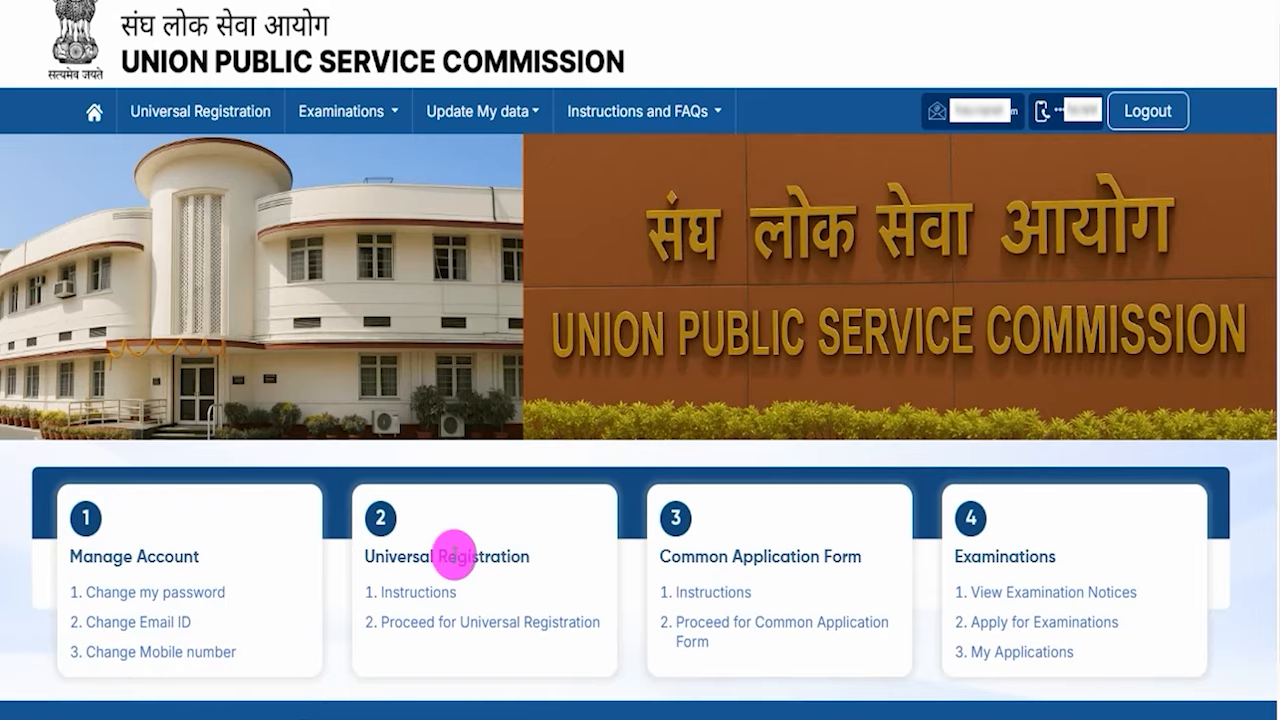
pyautogui.moveTo(372, 553); pyautogui.dragTo(505, 557)
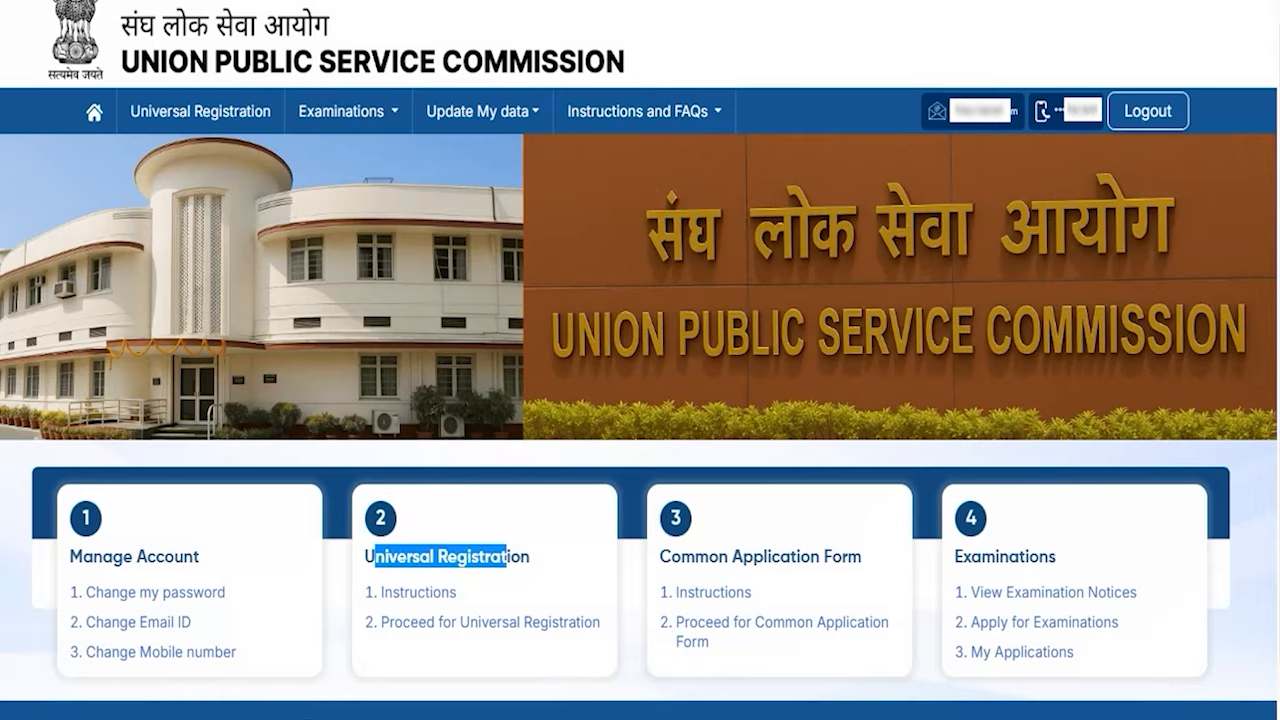
pyautogui.moveTo(345, 576); pyautogui.dragTo(466, 606)
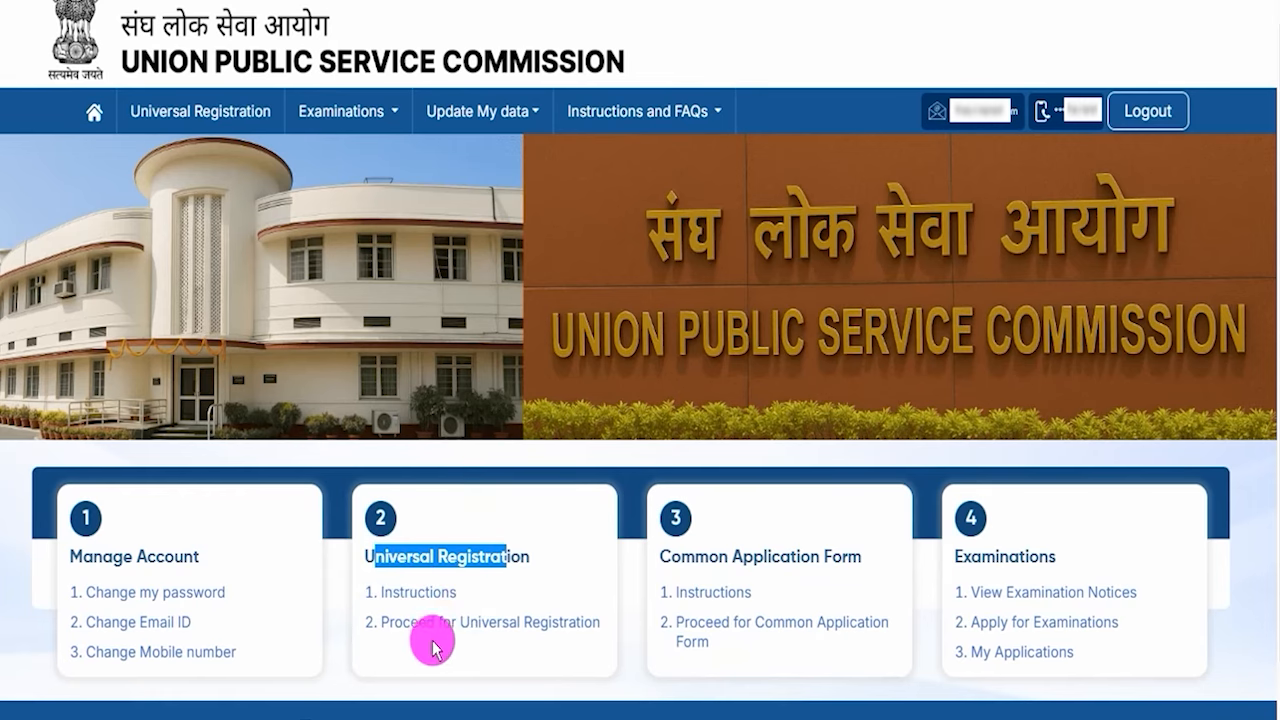
# Open '1. Instructions' under Universal Registration and read the identity and Full Name guidance
pyautogui.click(437, 597)
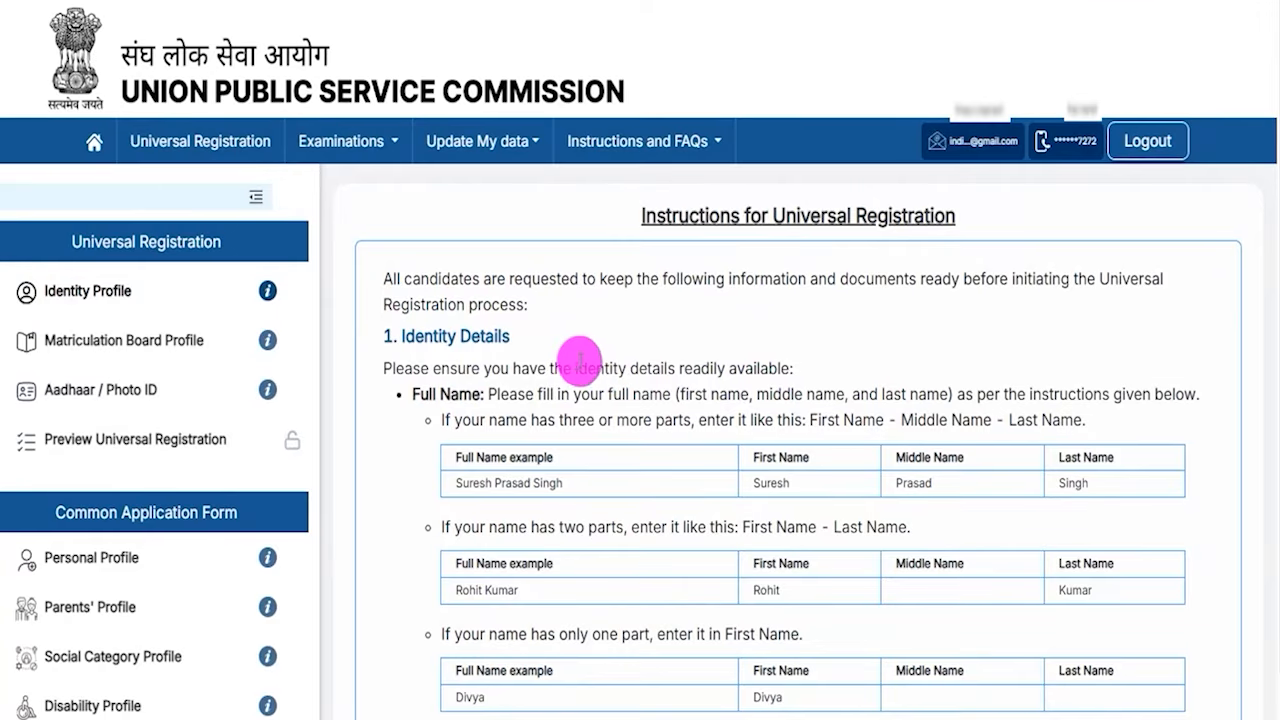
pyautogui.moveTo(547, 366); pyautogui.dragTo(593, 362)
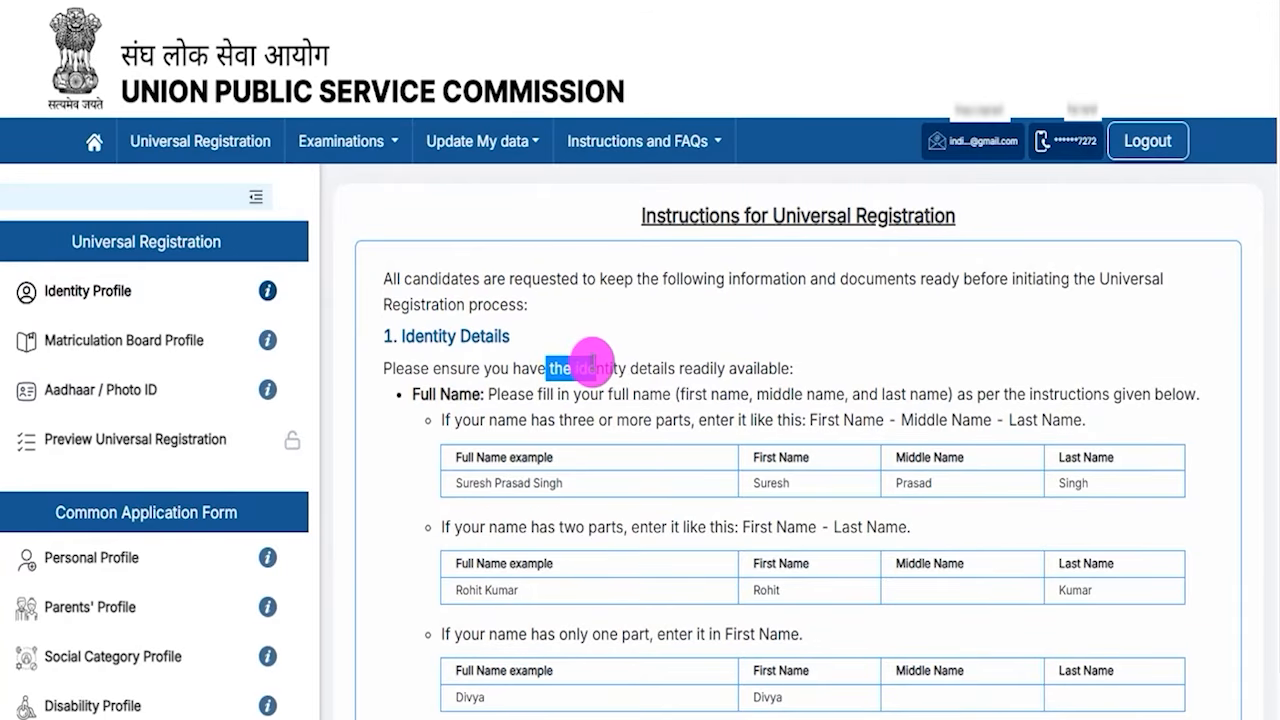
pyautogui.moveTo(656, 215); pyautogui.dragTo(752, 216)
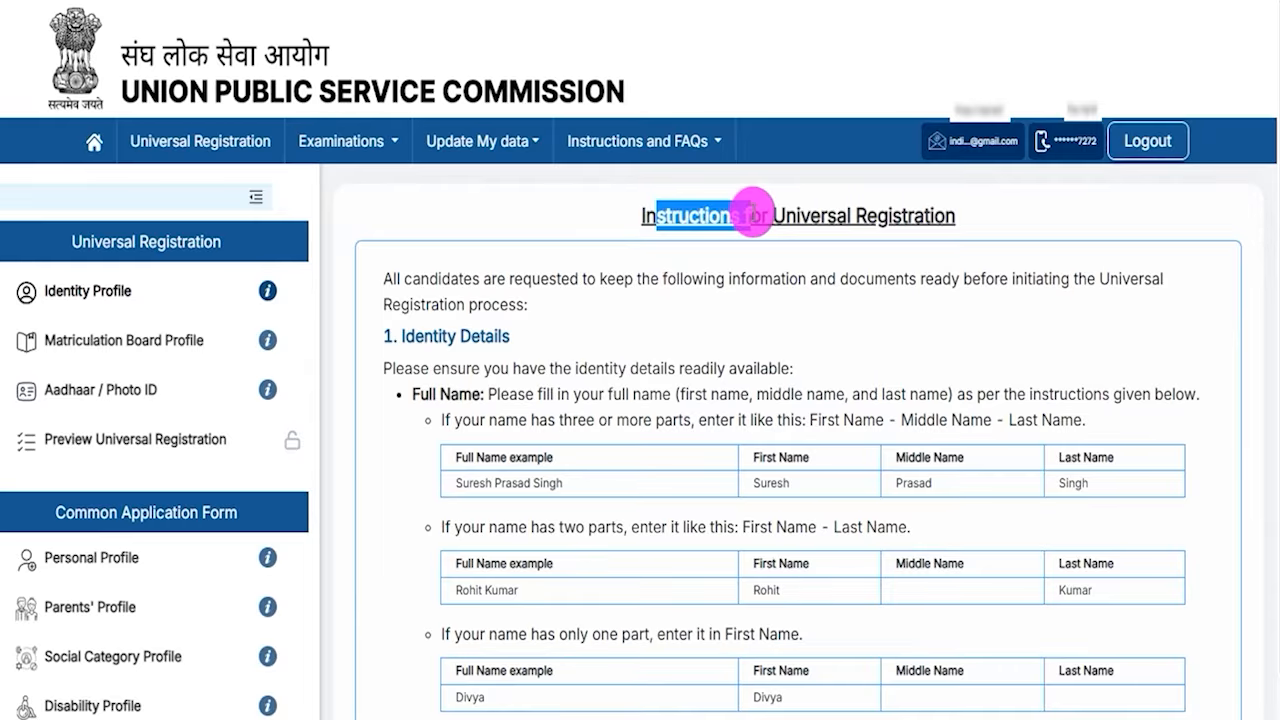
pyautogui.moveTo(481, 279); pyautogui.dragTo(624, 279)
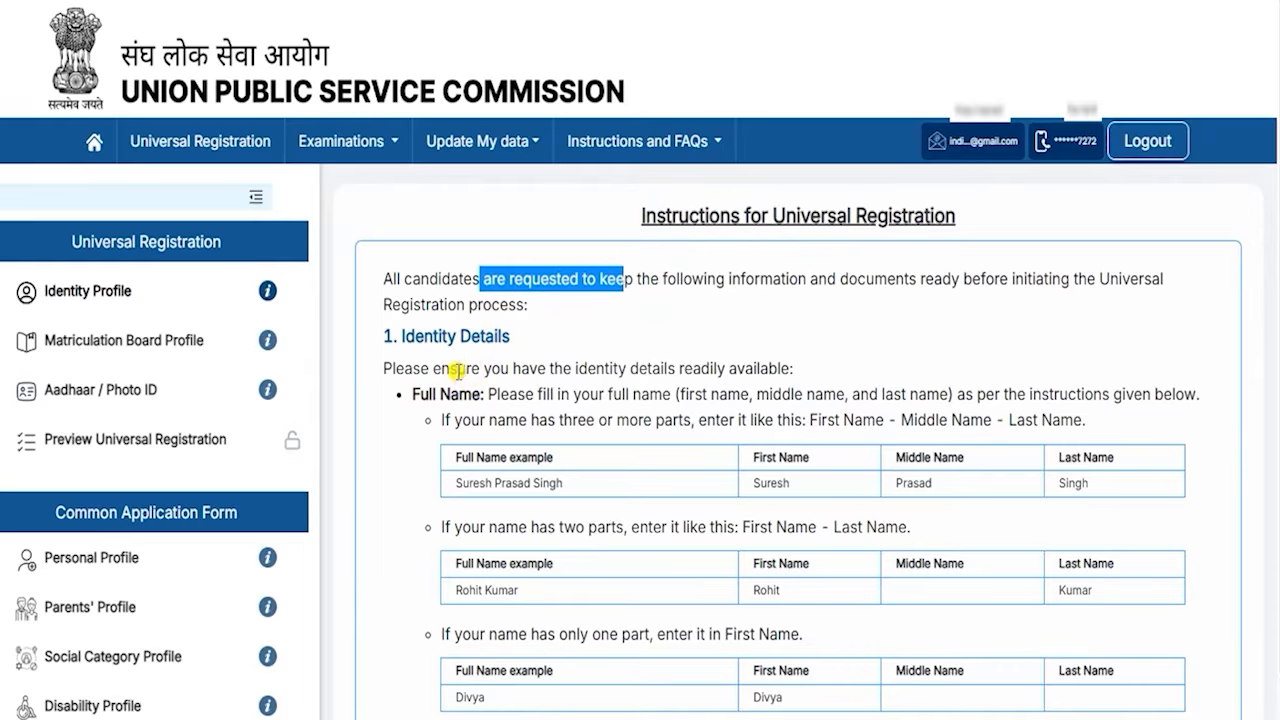
pyautogui.moveTo(459, 370); pyautogui.dragTo(577, 370)
pyautogui.moveTo(689, 428); pyautogui.dragTo(706, 511)
pyautogui.click(720, 535)
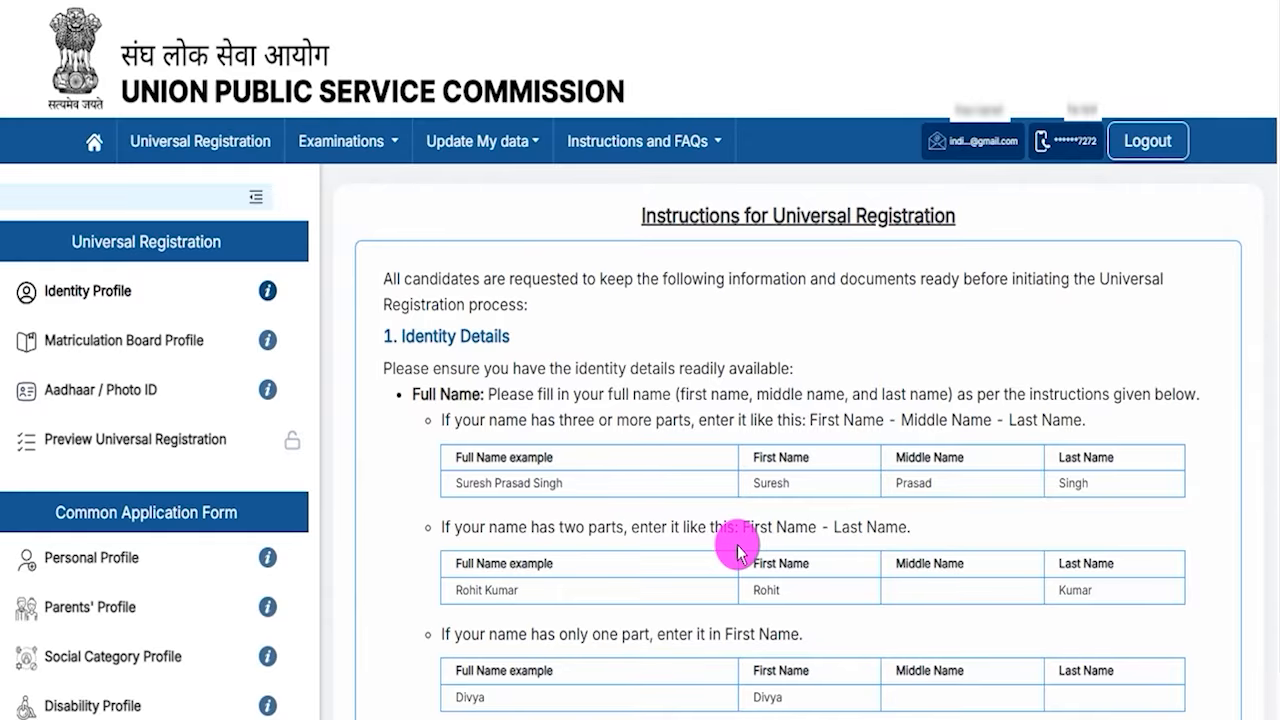
pyautogui.scroll(-10, 737, 545)
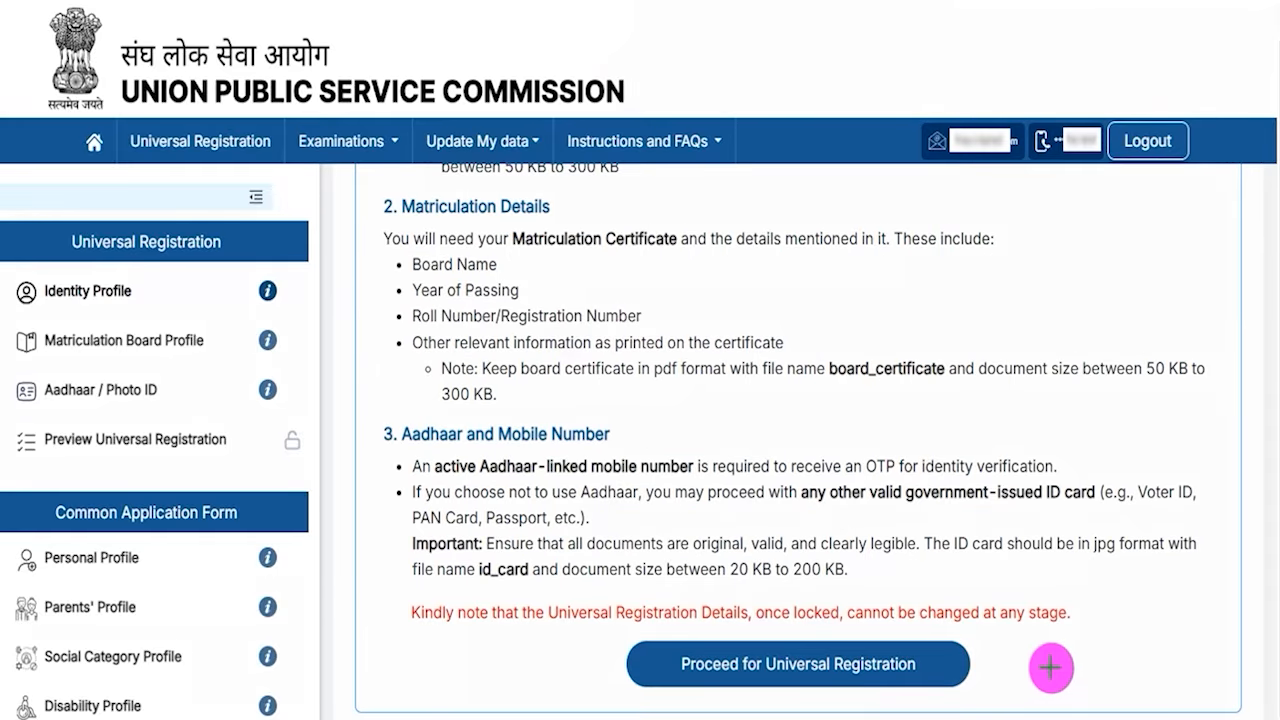
# Proceed for Universal Registration and look over the Identity Profile's empty name fields
pyautogui.click(932, 660)
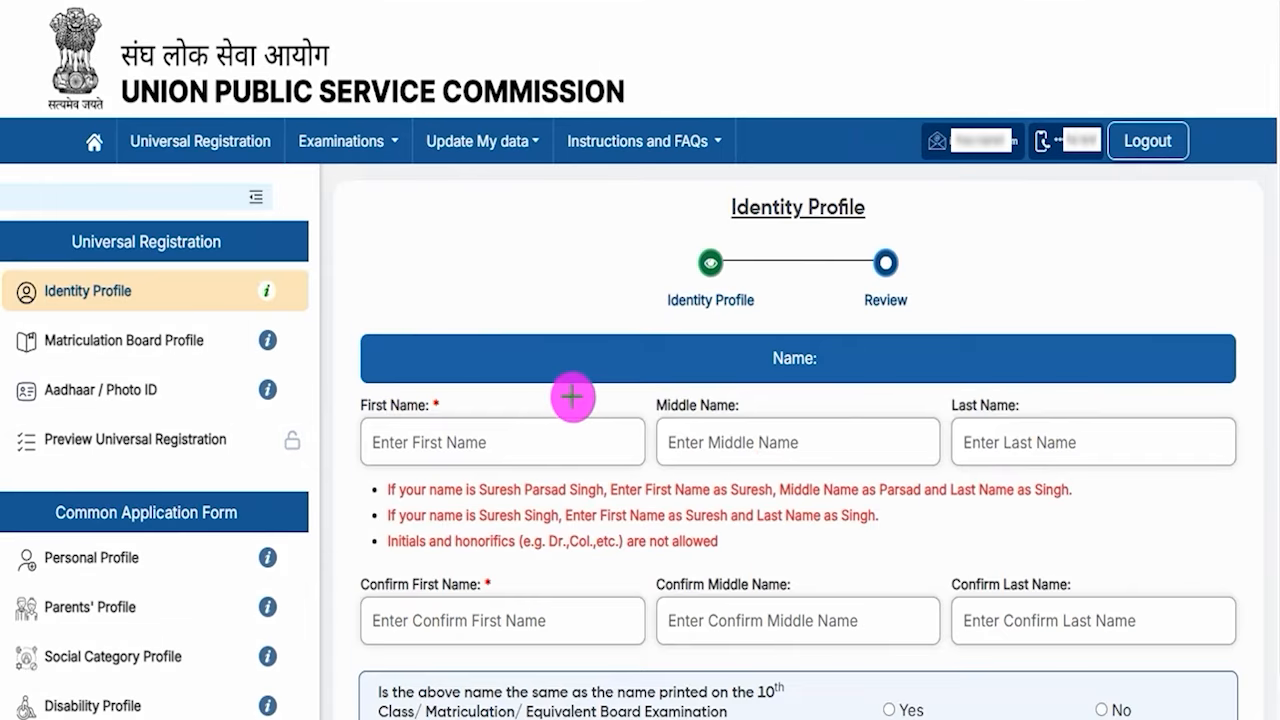
pyautogui.moveTo(495, 442); pyautogui.dragTo(564, 393)
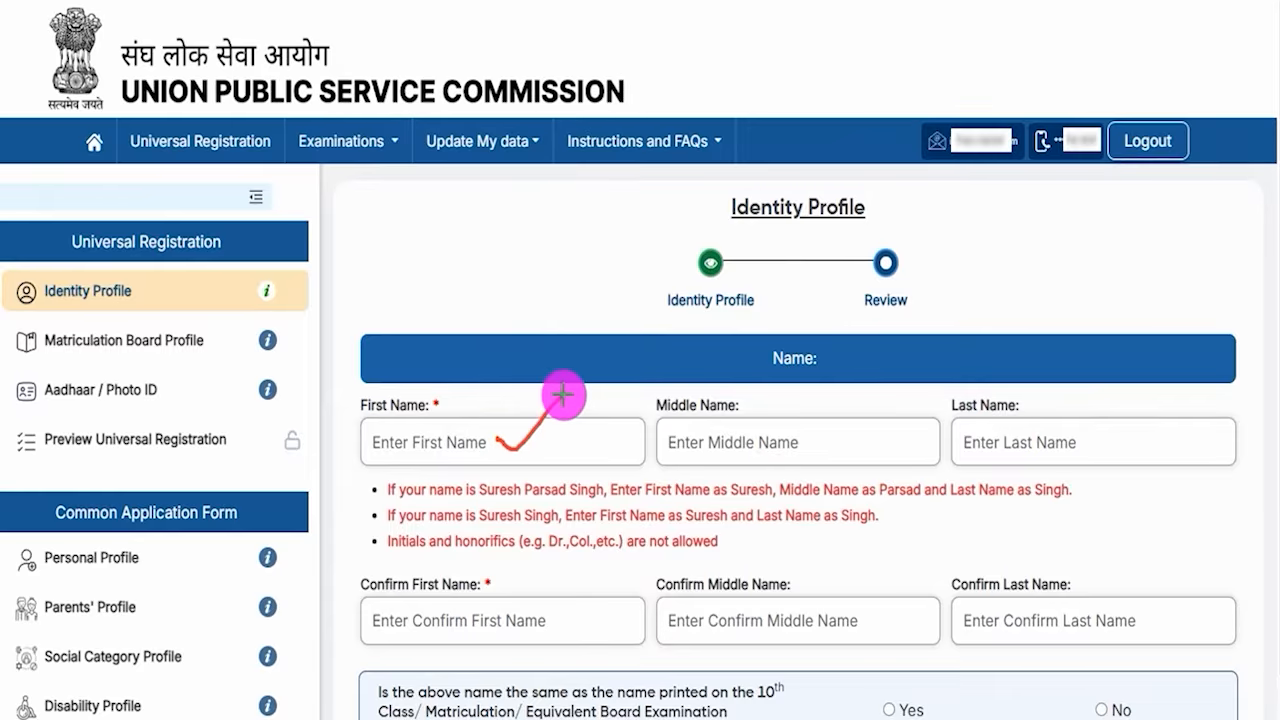
pyautogui.moveTo(795, 440); pyautogui.dragTo(866, 378)
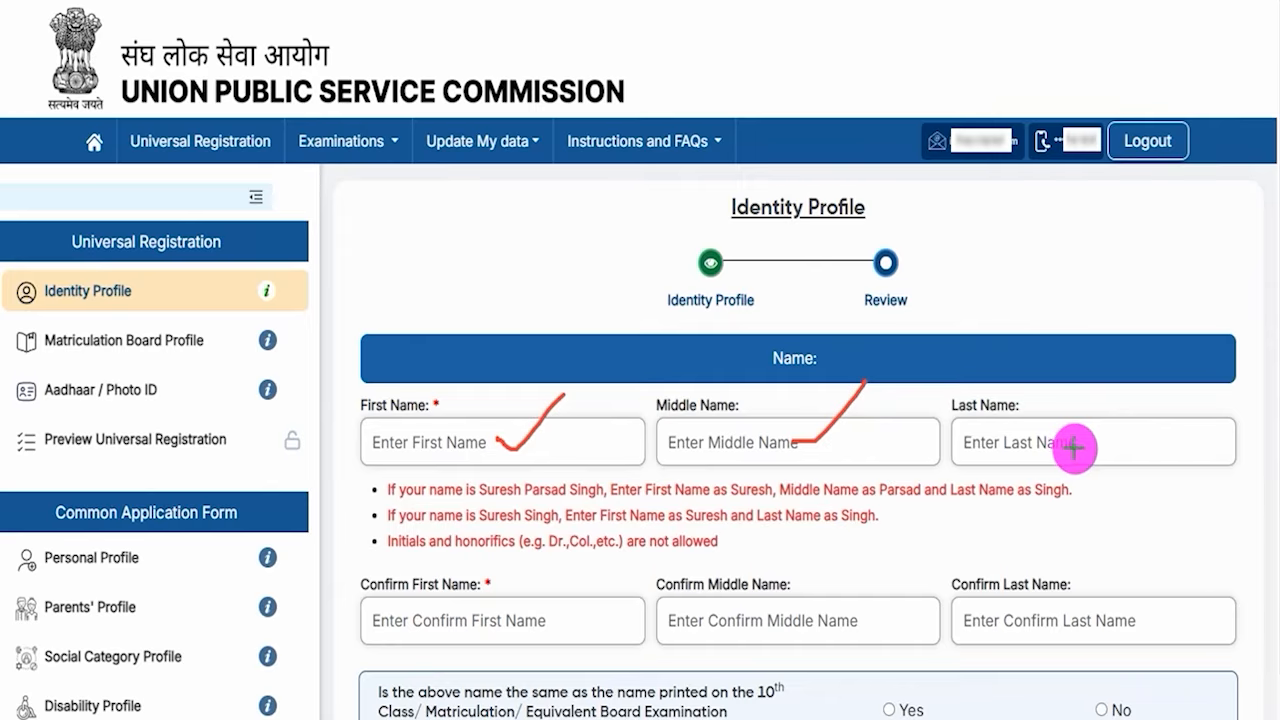
pyautogui.moveTo(1071, 442); pyautogui.dragTo(1146, 374)
pyautogui.moveTo(712, 450); pyautogui.dragTo(765, 450)
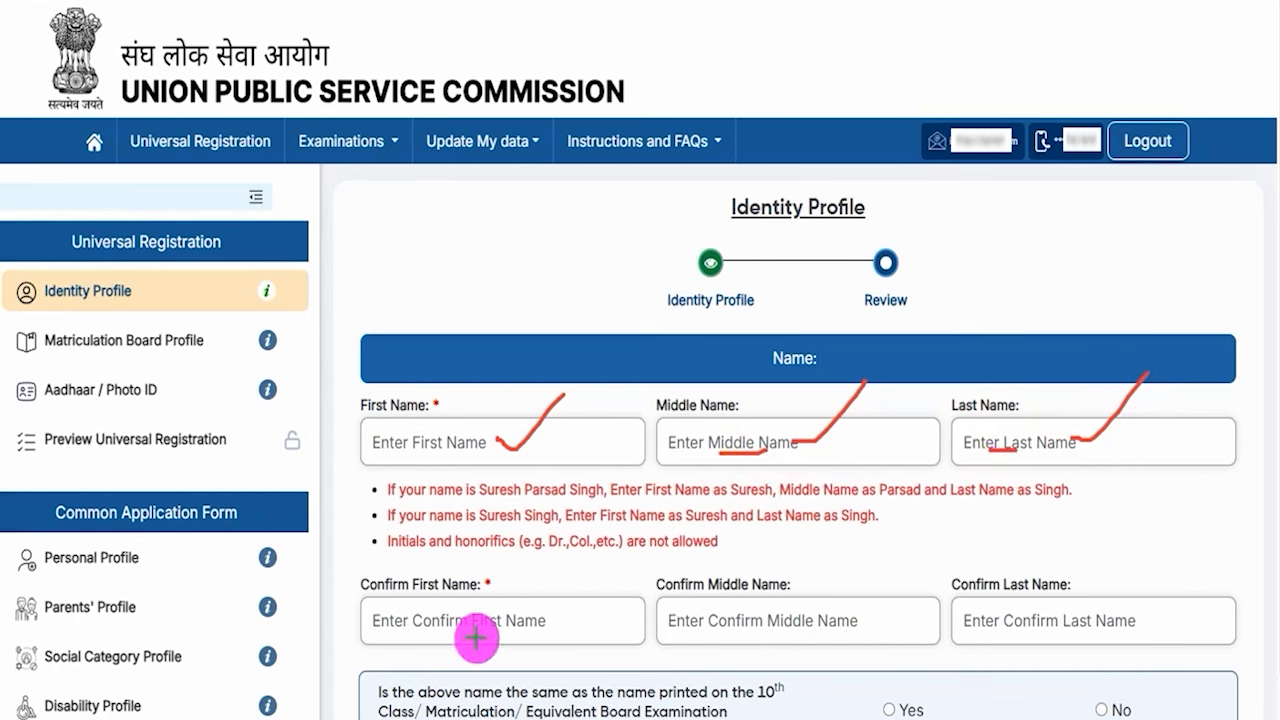
pyautogui.moveTo(481, 630); pyautogui.dragTo(551, 562)
pyautogui.moveTo(820, 616); pyautogui.dragTo(884, 567)
pyautogui.moveTo(1066, 616); pyautogui.dragTo(1106, 575)
pyautogui.press('e')
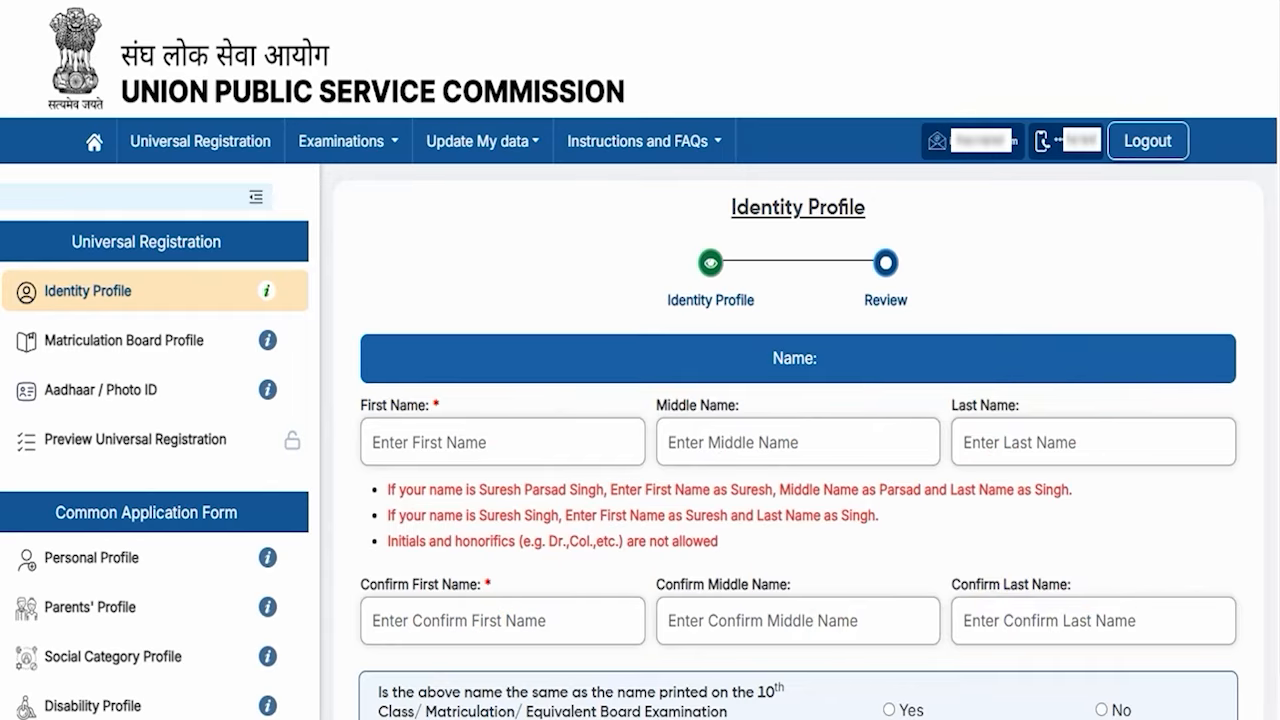
# Read the question on whether the name matches the 10th-class certificate
pyautogui.scroll(-3, 577, 385)
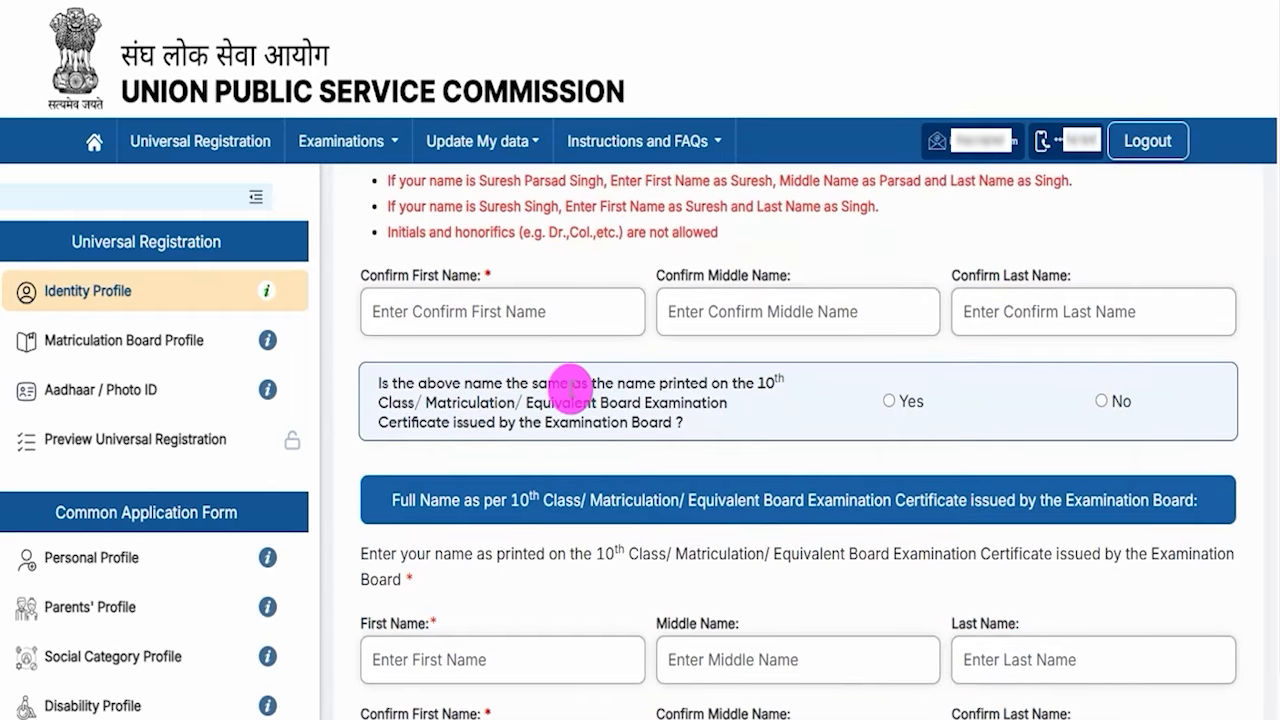
pyautogui.moveTo(464, 383); pyautogui.dragTo(628, 383)
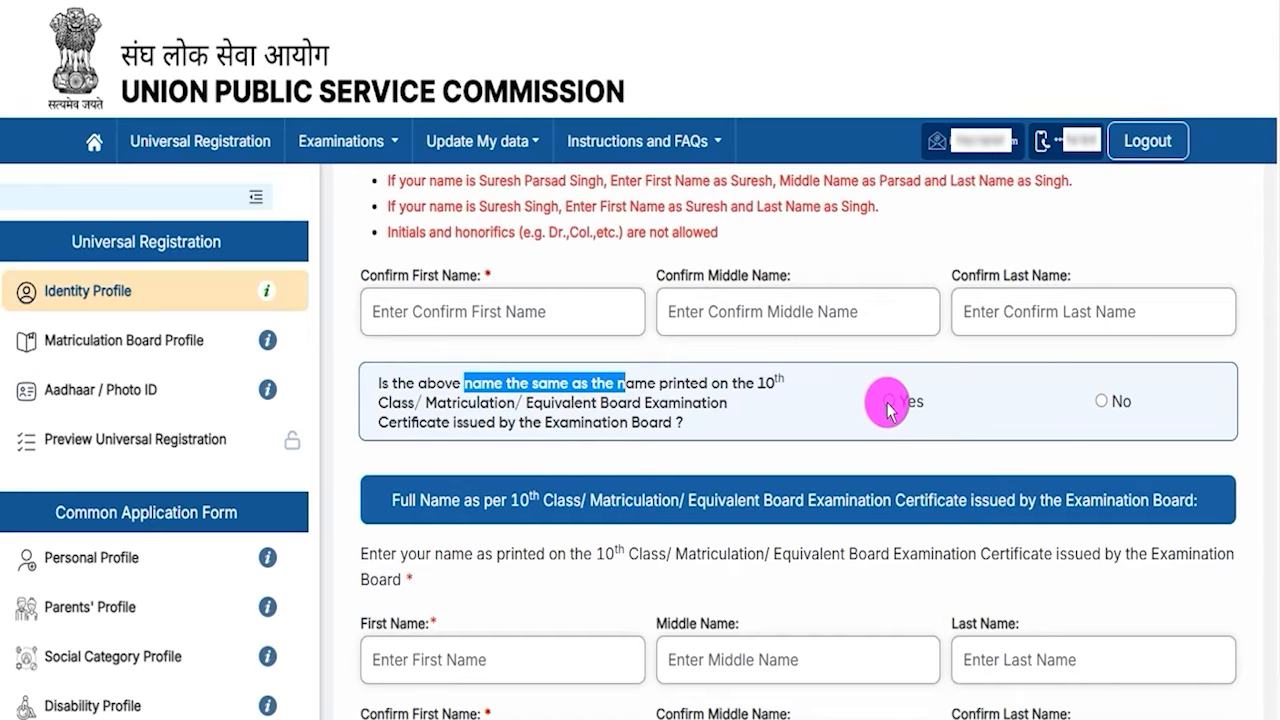
pyautogui.scroll(1, 666, 400)
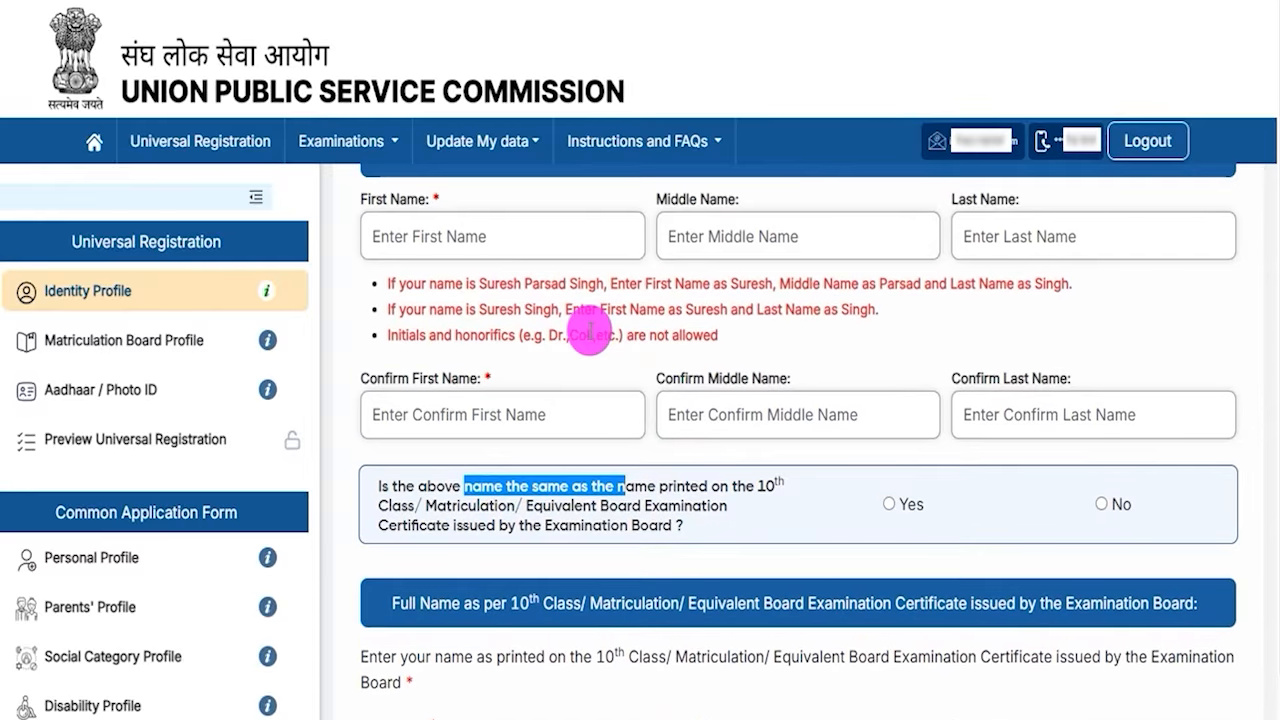
pyautogui.scroll(-2, 805, 522)
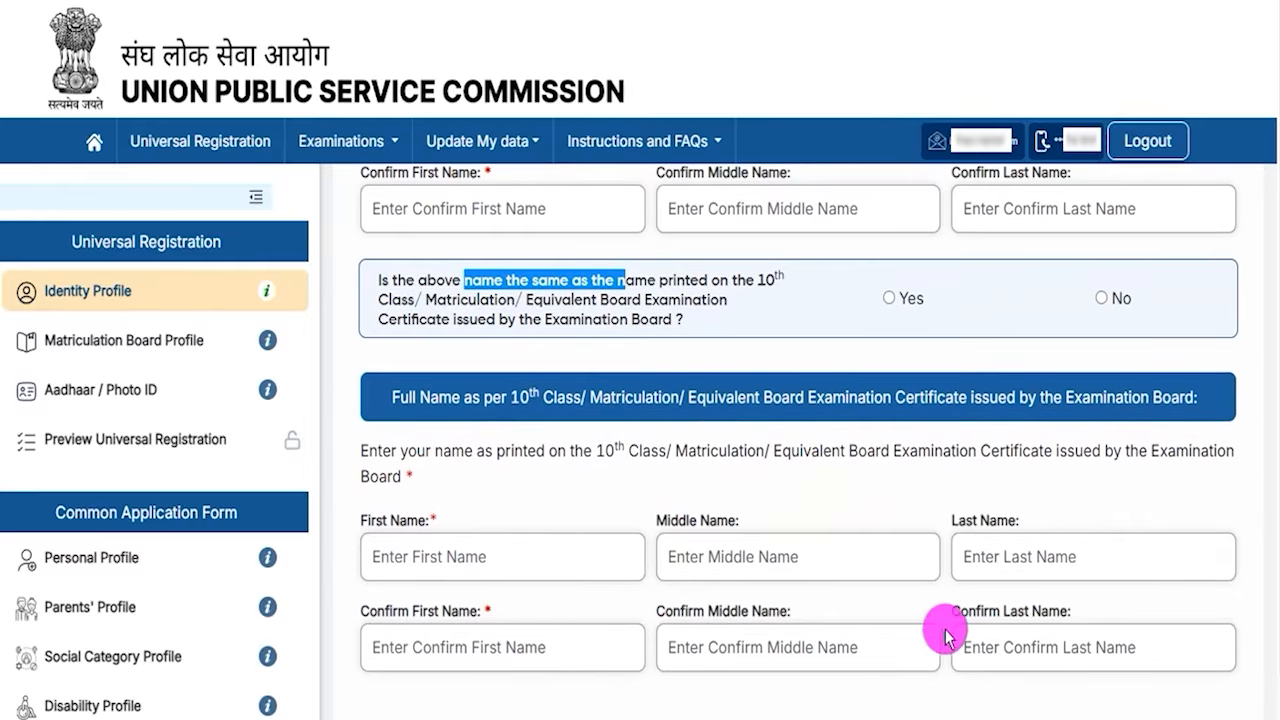
# Answer No to the 10th-certificate name-match question and read the gazette evidence requirement
pyautogui.click(1101, 298)
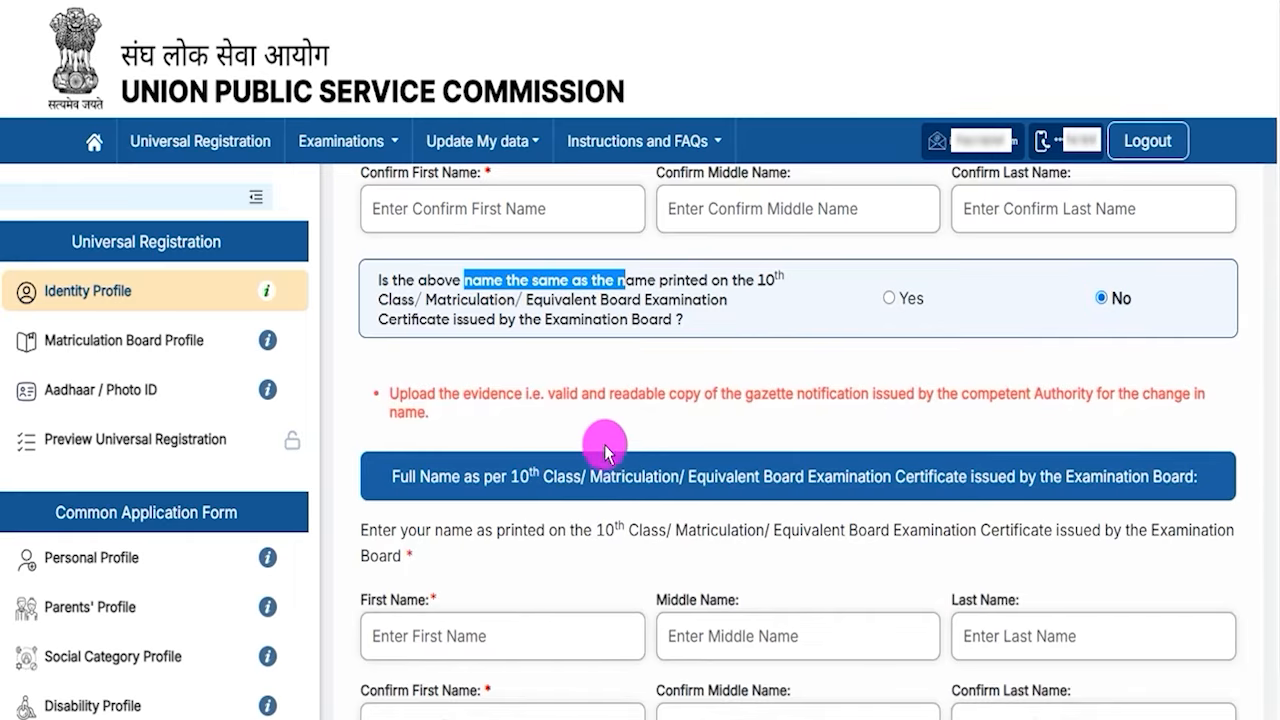
pyautogui.moveTo(548, 393); pyautogui.dragTo(820, 391)
pyautogui.scroll(-2, 691, 477)
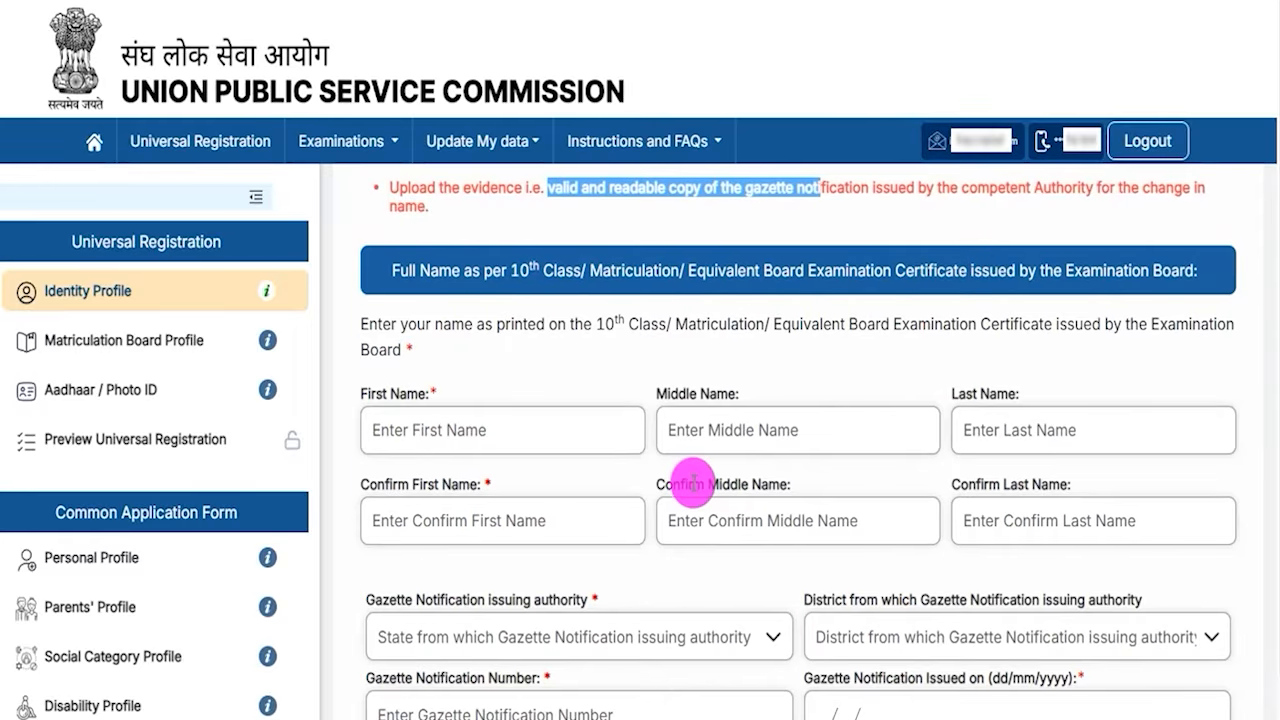
pyautogui.click(385, 400)
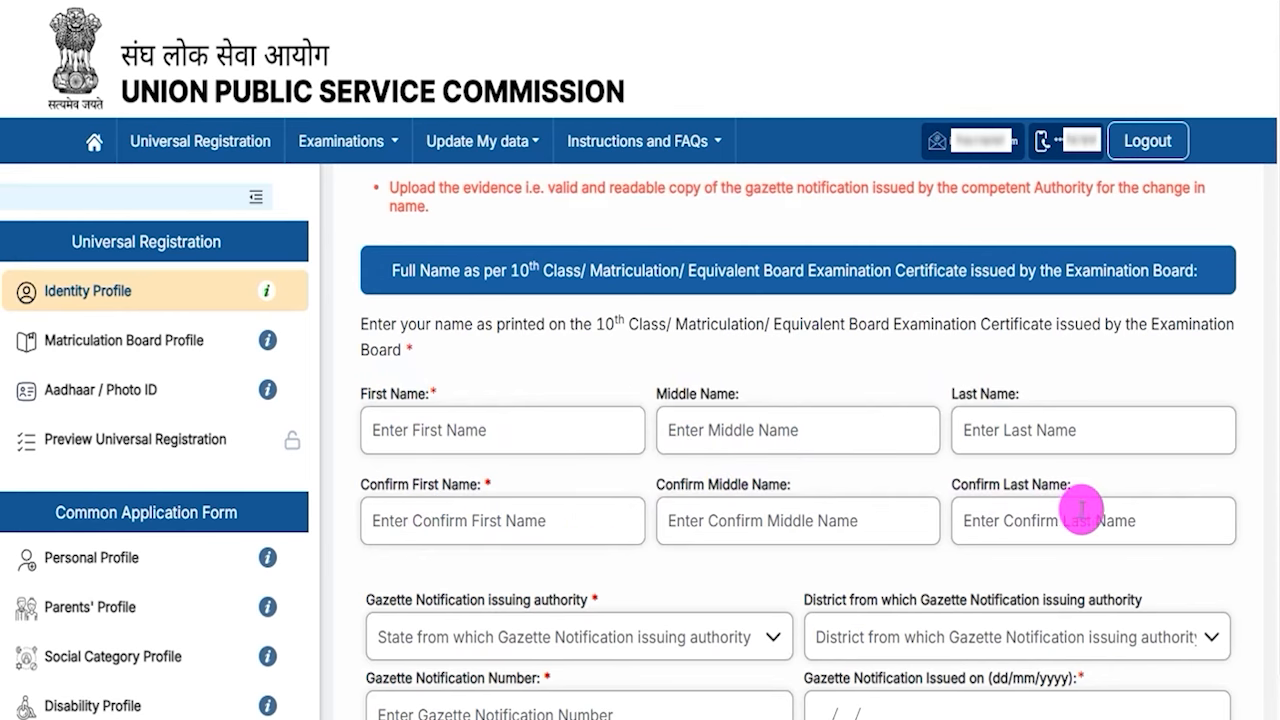
pyautogui.scroll(-2, 663, 583)
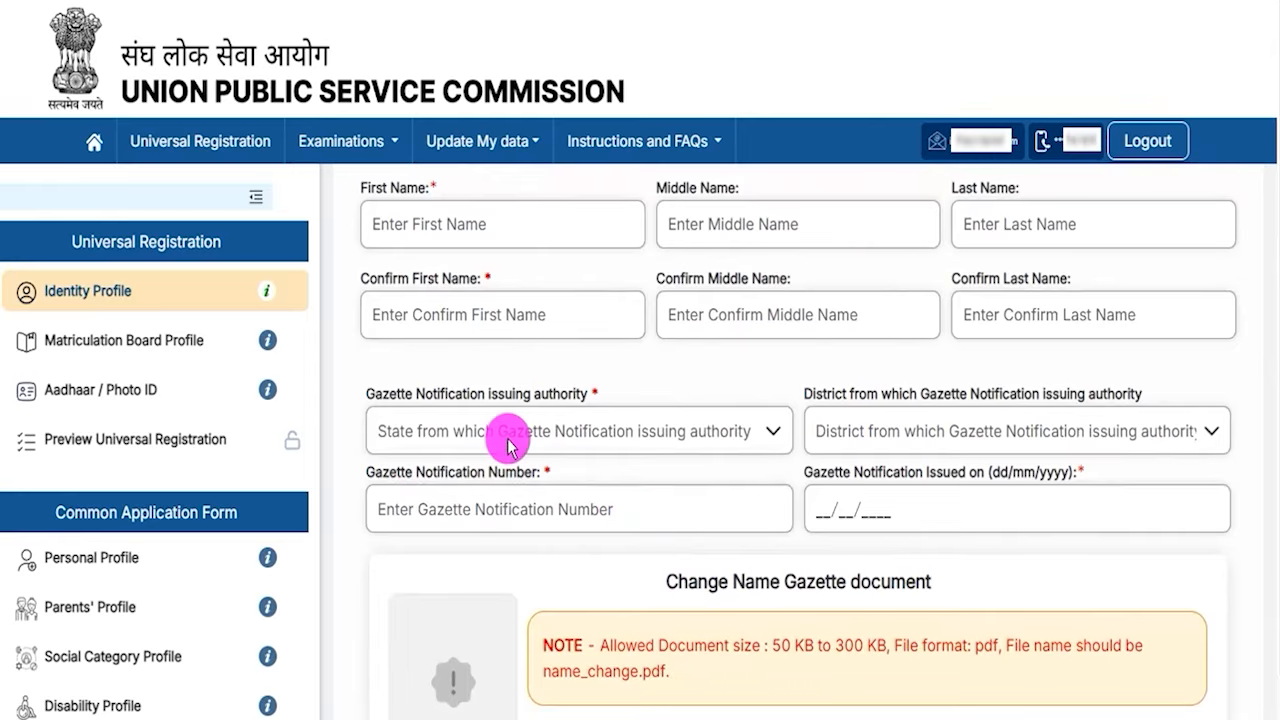
# Review the gazette state, district, notification number and date fields and the 50–300 KB pdf upload note
pyautogui.click(511, 433)
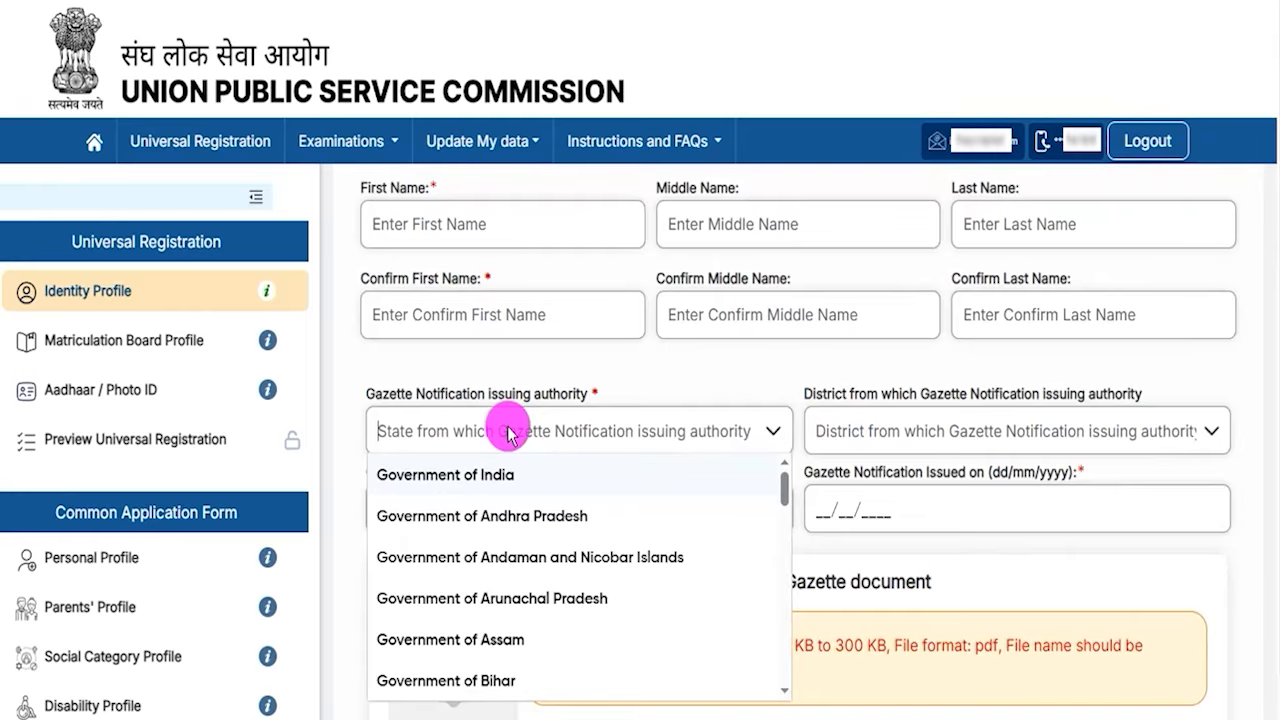
pyautogui.click(935, 430)
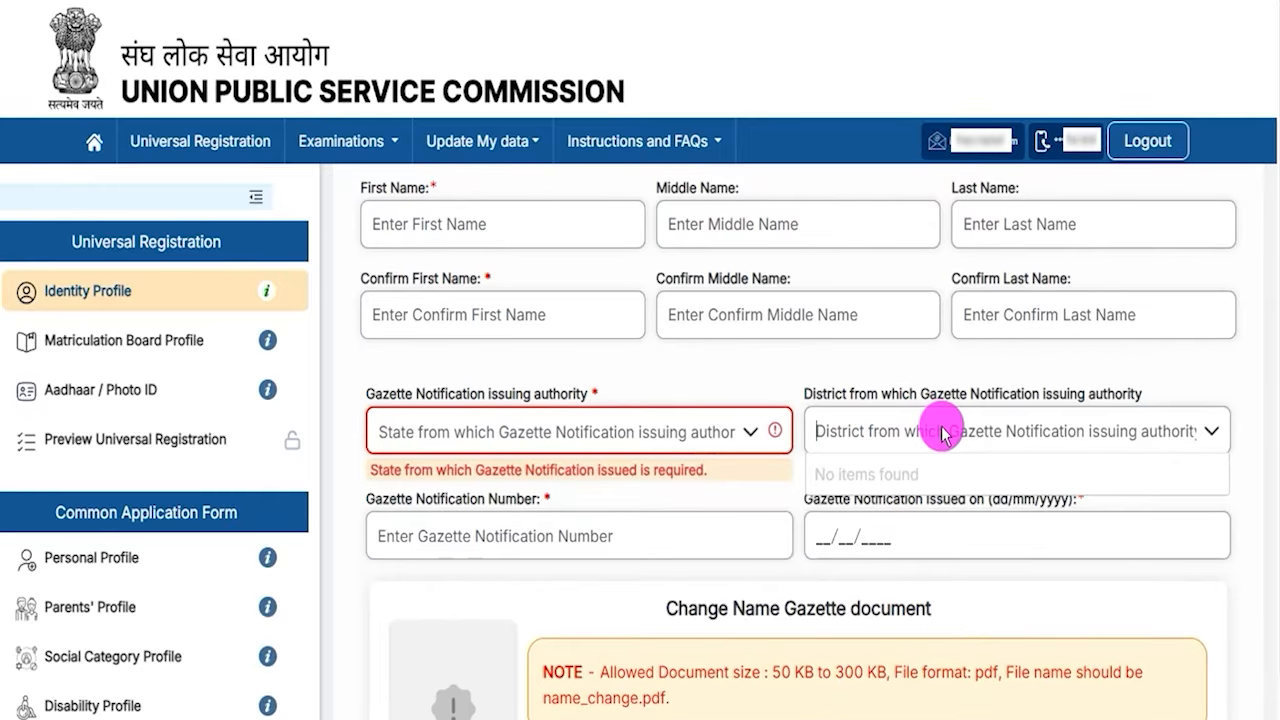
pyautogui.click(517, 545)
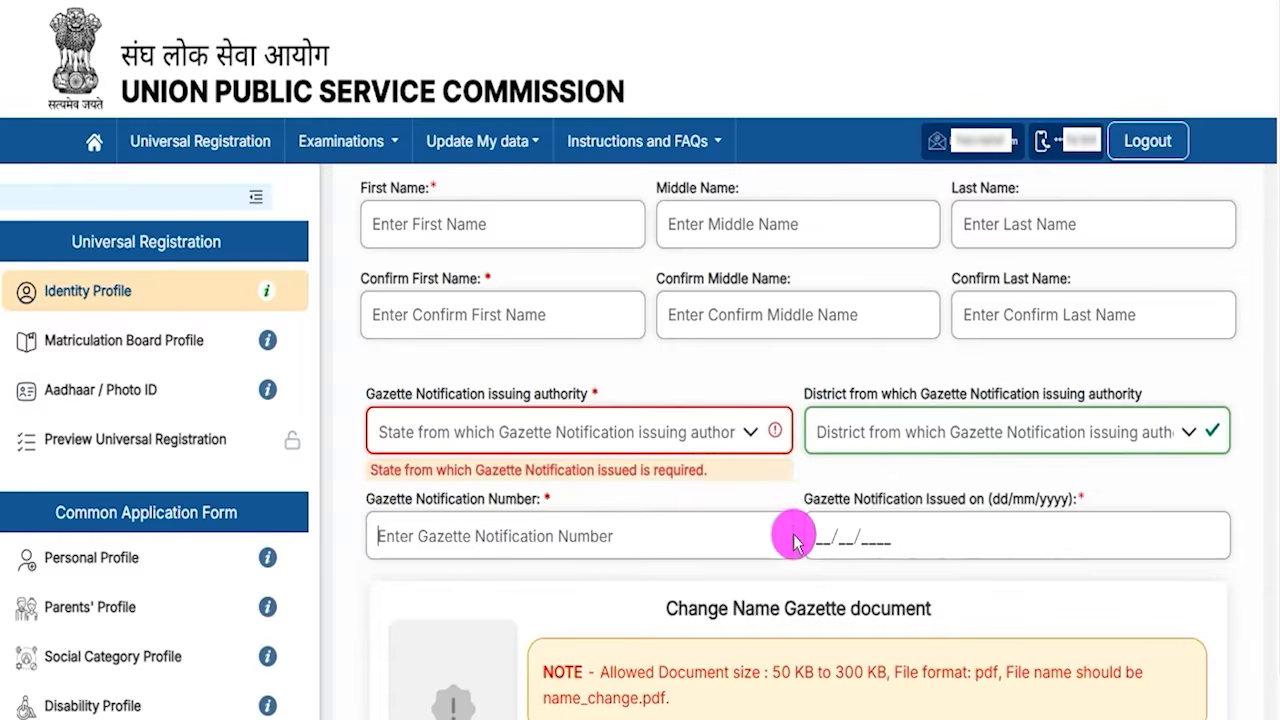
pyautogui.click(848, 538)
pyautogui.scroll(-2, 849, 535)
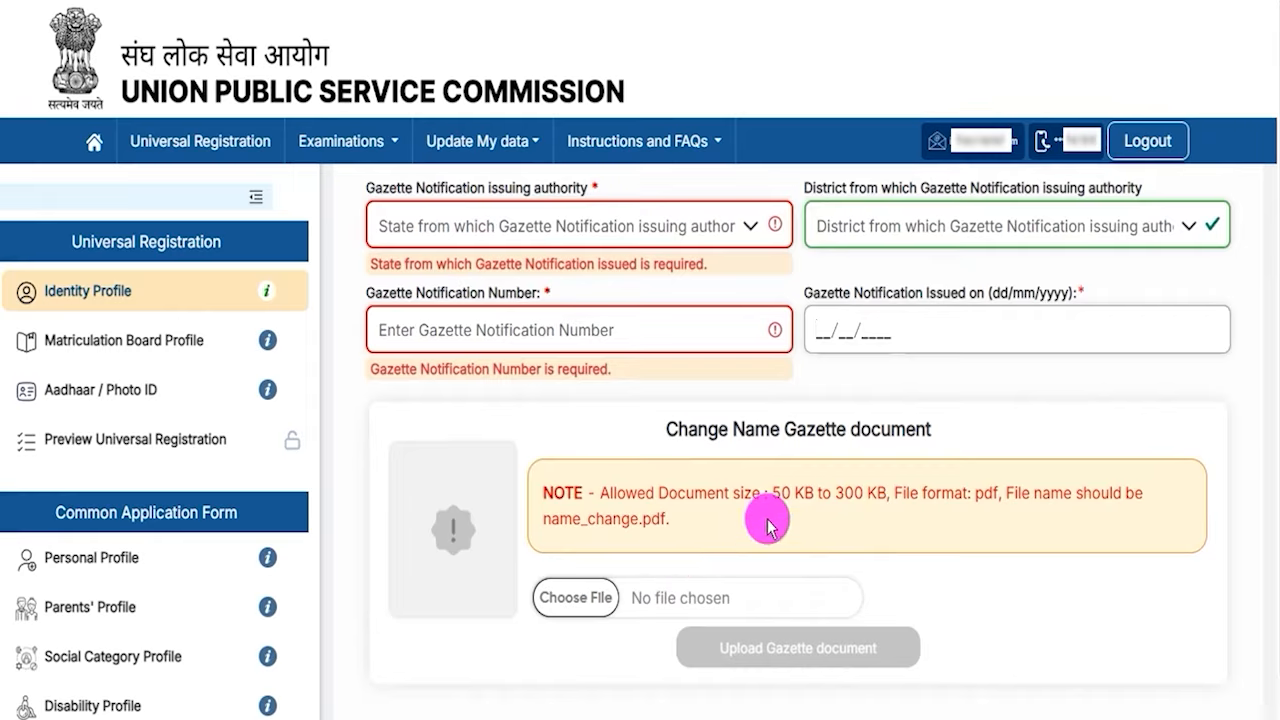
pyautogui.moveTo(772, 494); pyautogui.dragTo(880, 498)
pyautogui.click(978, 500)
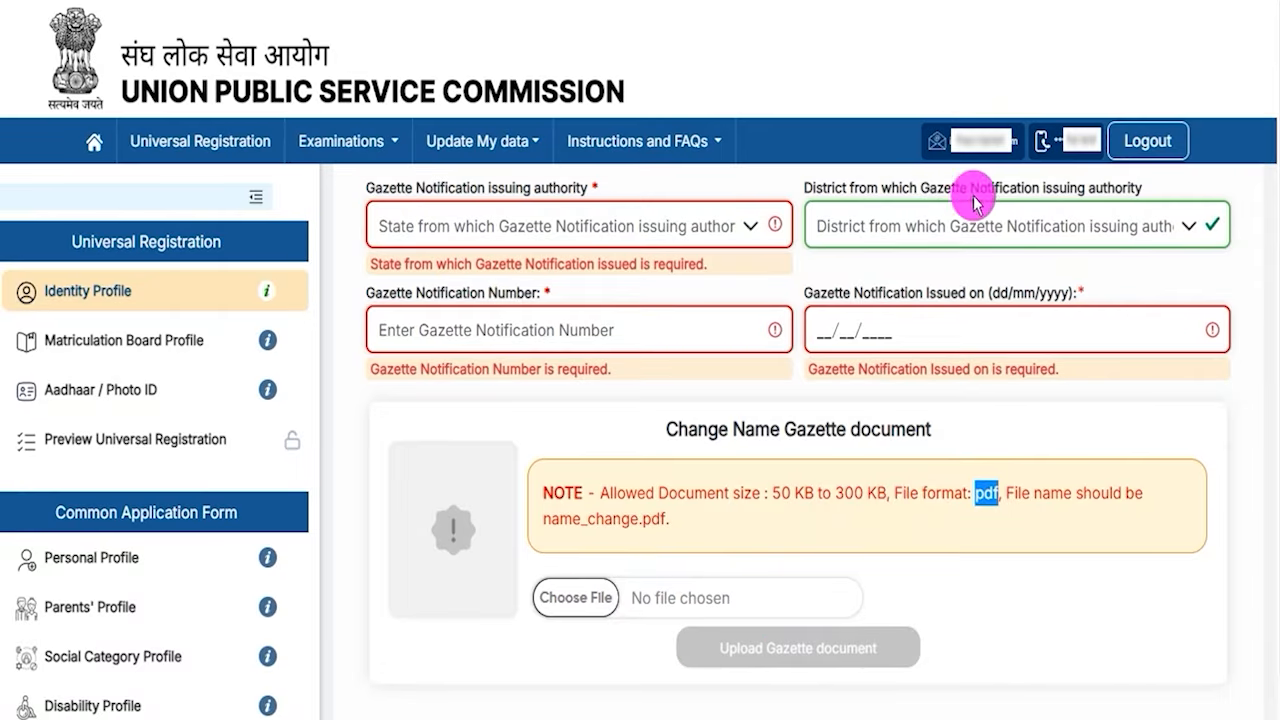
pyautogui.moveTo(1128, 592); pyautogui.dragTo(908, 646)
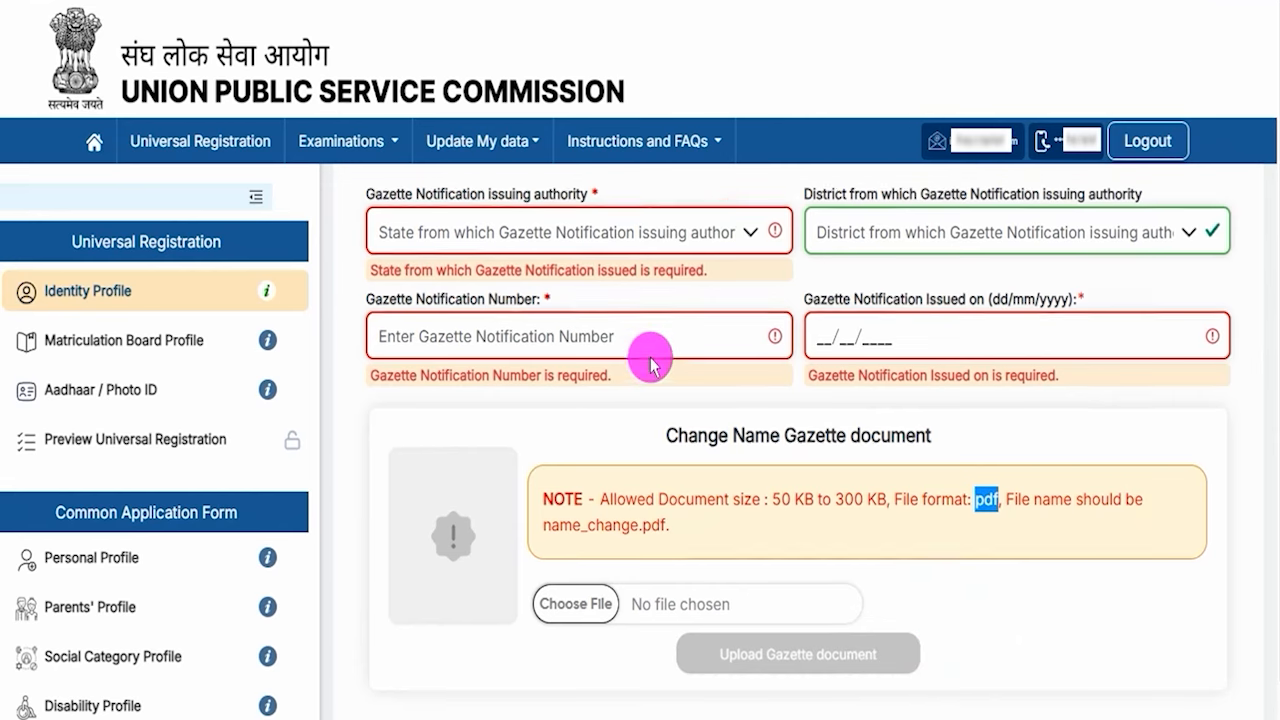
pyautogui.scroll(6, 651, 357)
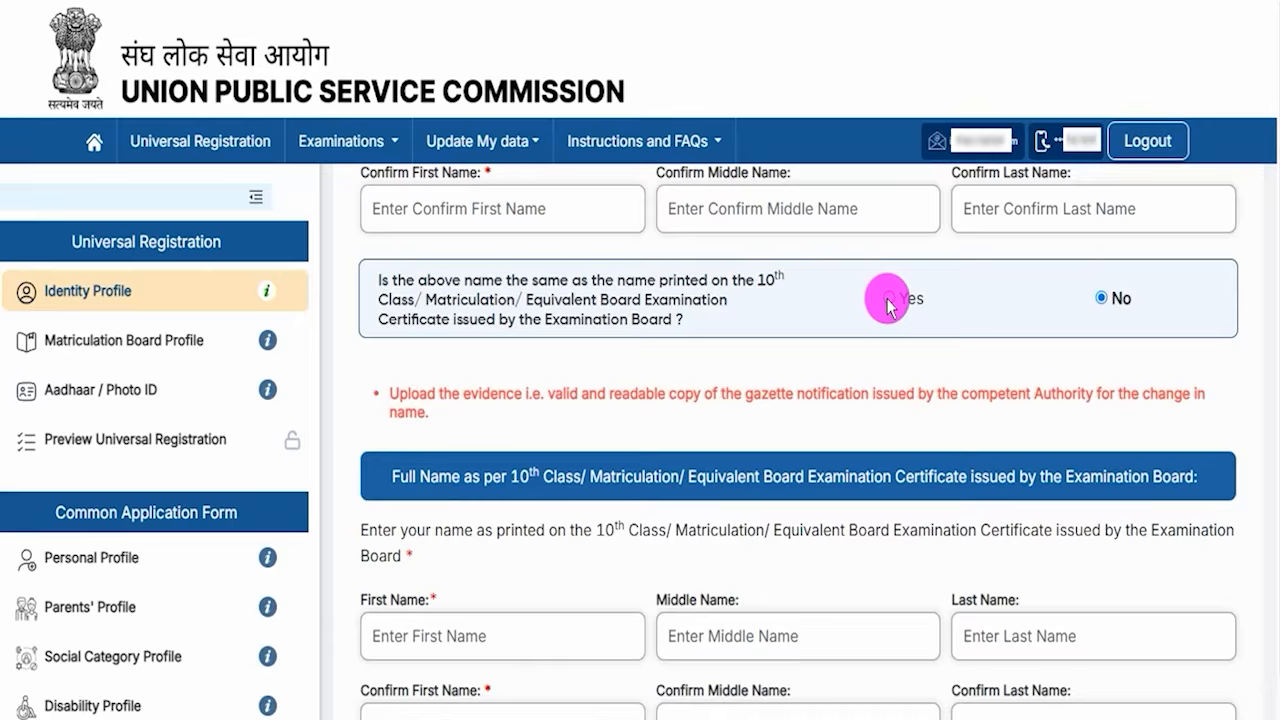
# Set Gender and Confirm Gender both to Male
pyautogui.click(887, 300)
pyautogui.scroll(3, 646, 371)
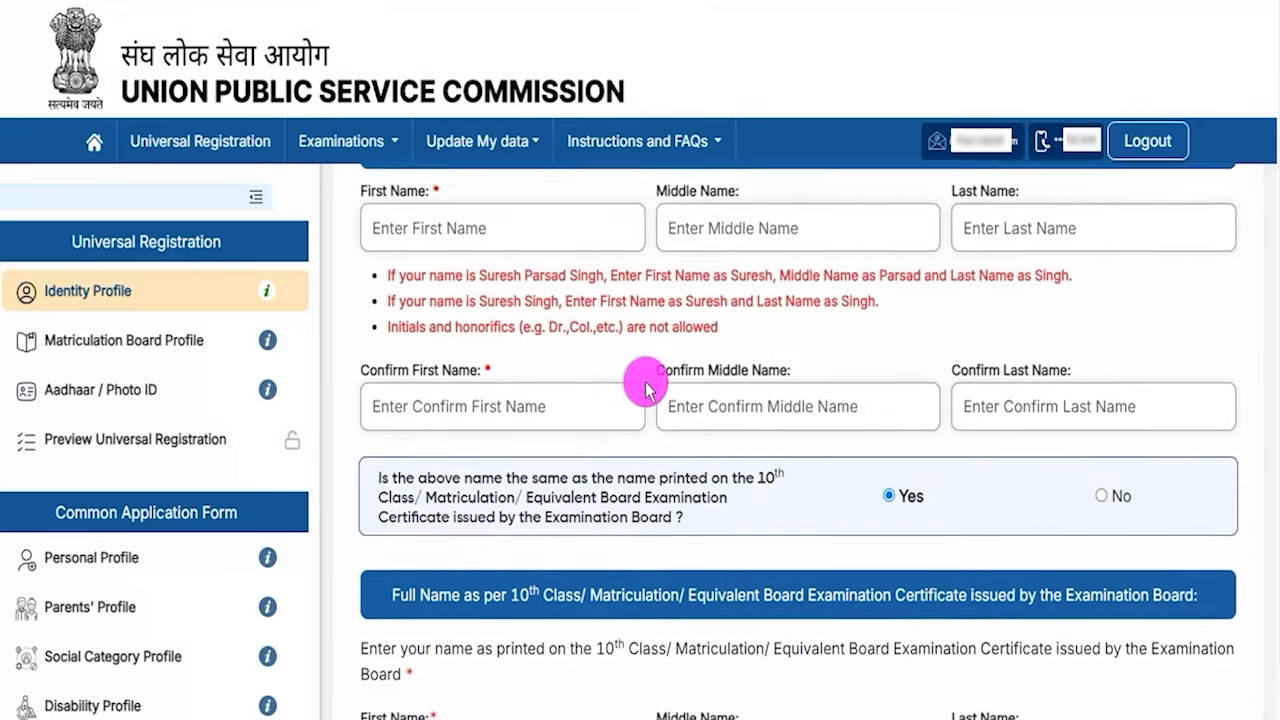
pyautogui.scroll(-5, 526, 180)
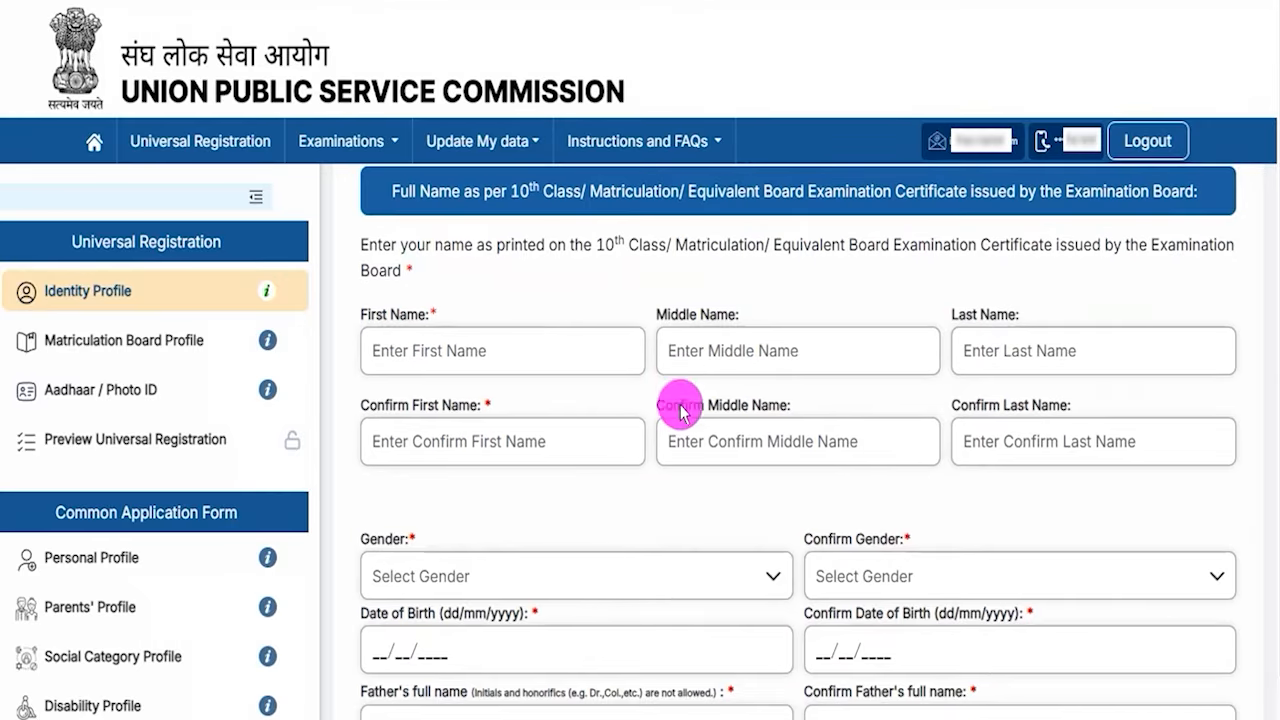
pyautogui.scroll(-2, 724, 457)
pyautogui.click(486, 329)
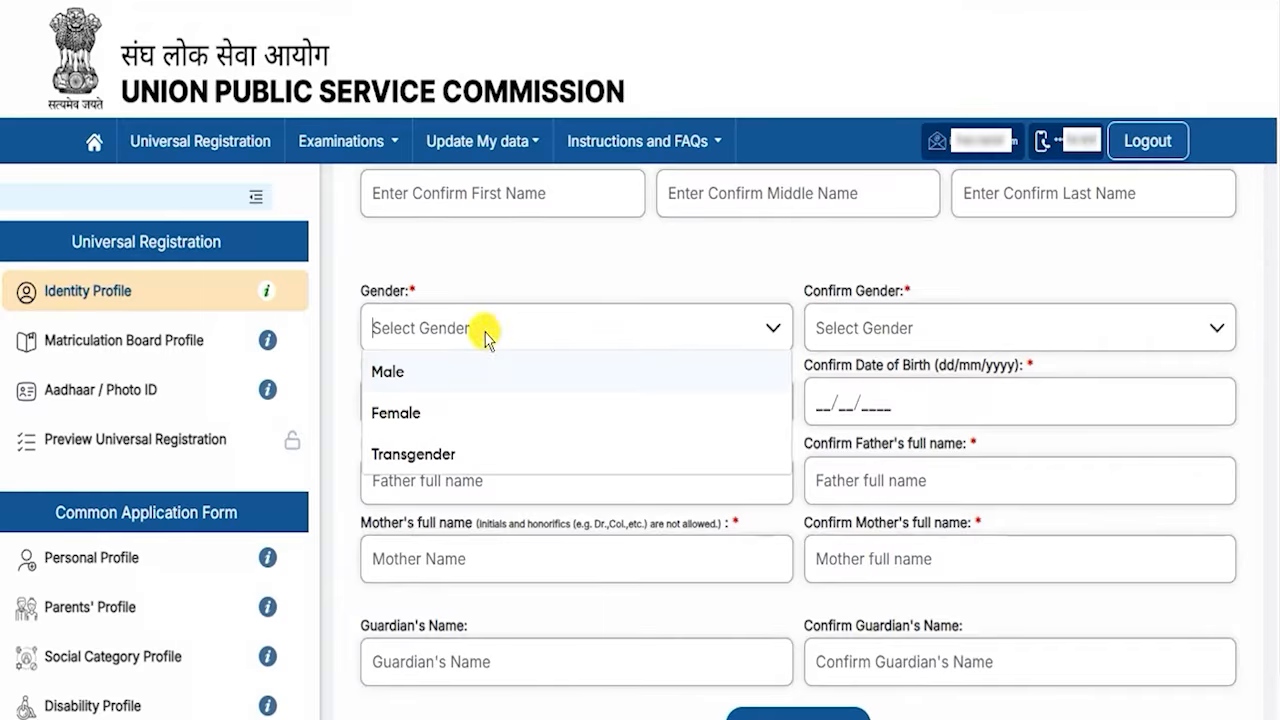
pyautogui.click(378, 369)
pyautogui.click(971, 325)
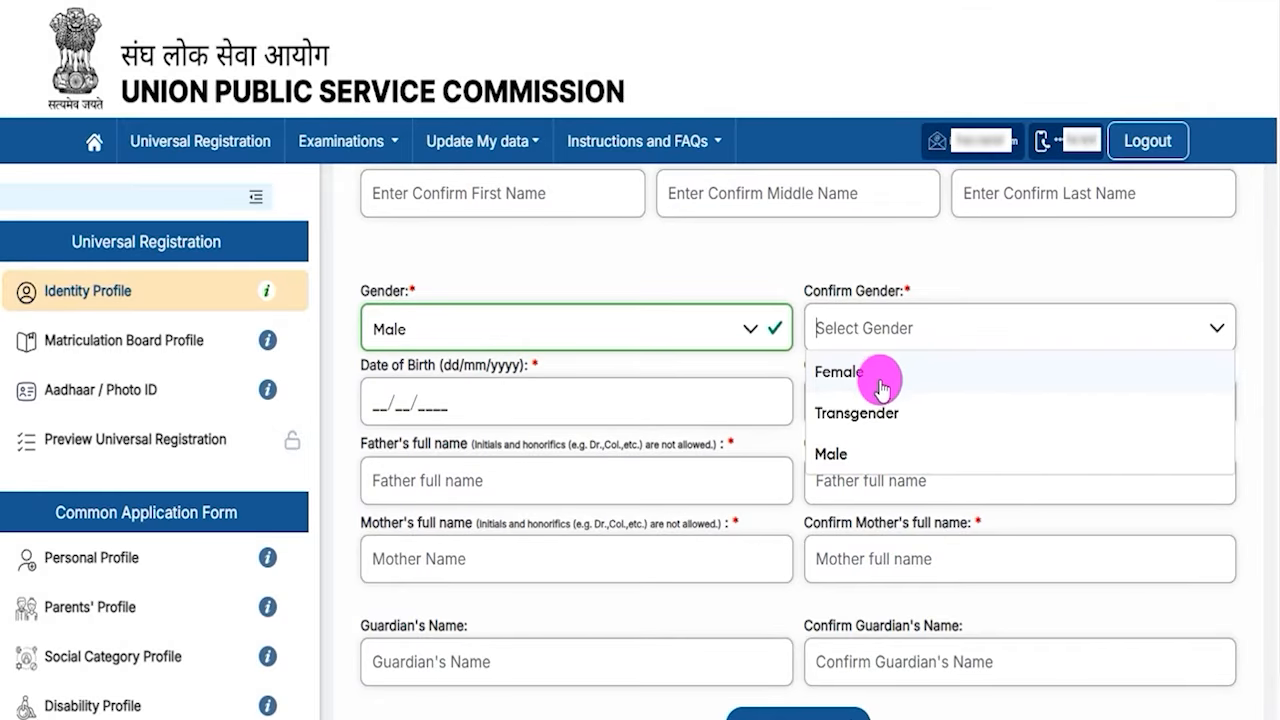
pyautogui.click(832, 453)
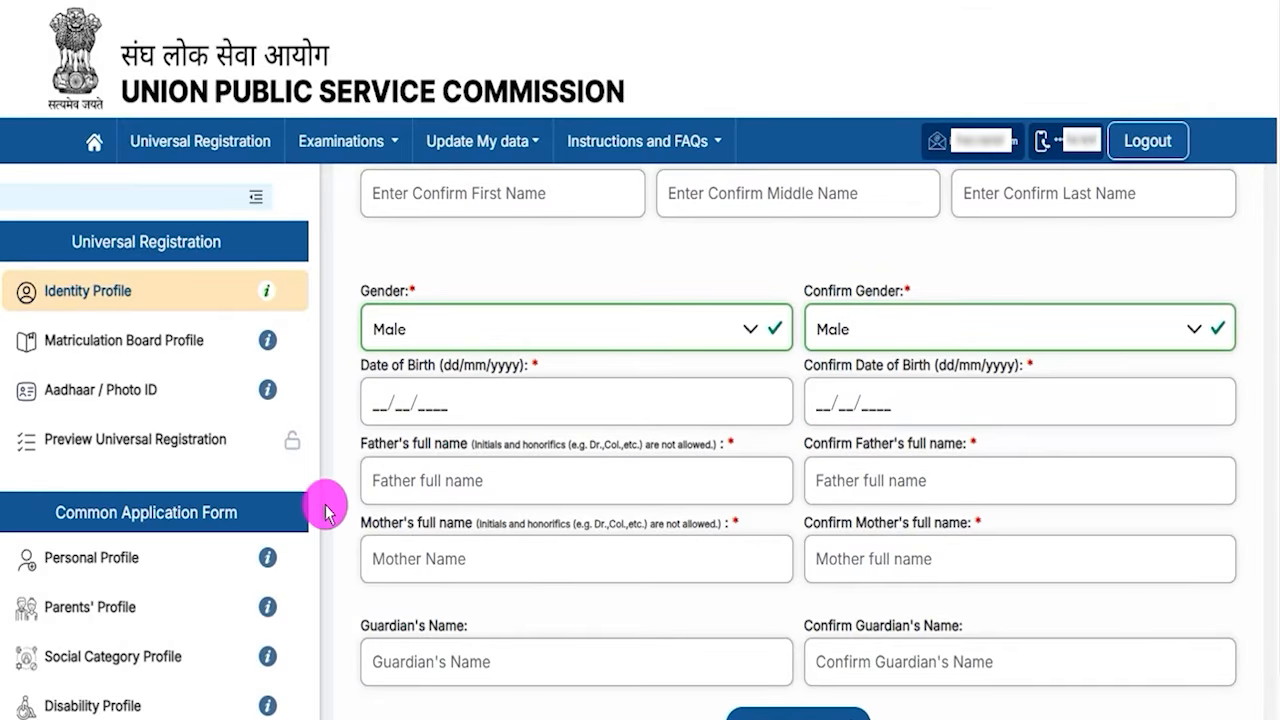
# Work through the Date of Birth and Confirm Date of Birth fields
pyautogui.moveTo(380, 365); pyautogui.dragTo(440, 375)
pyautogui.click(380, 404)
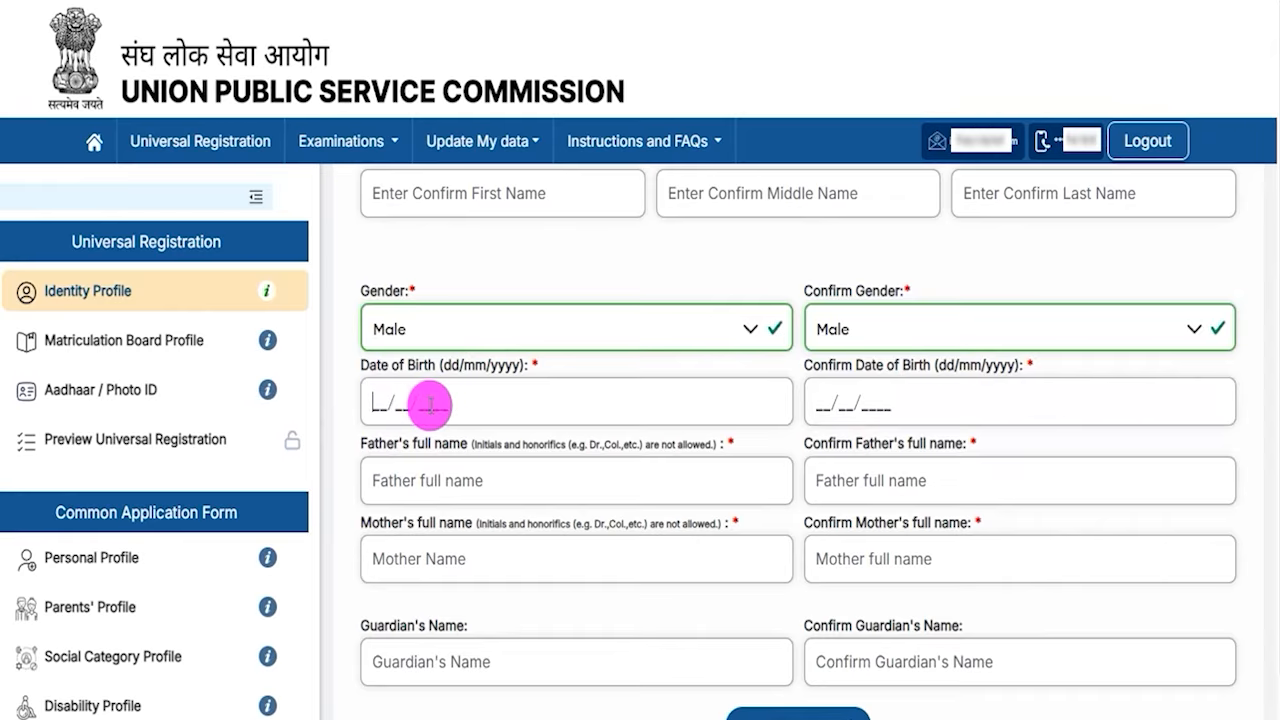
pyautogui.click(820, 403)
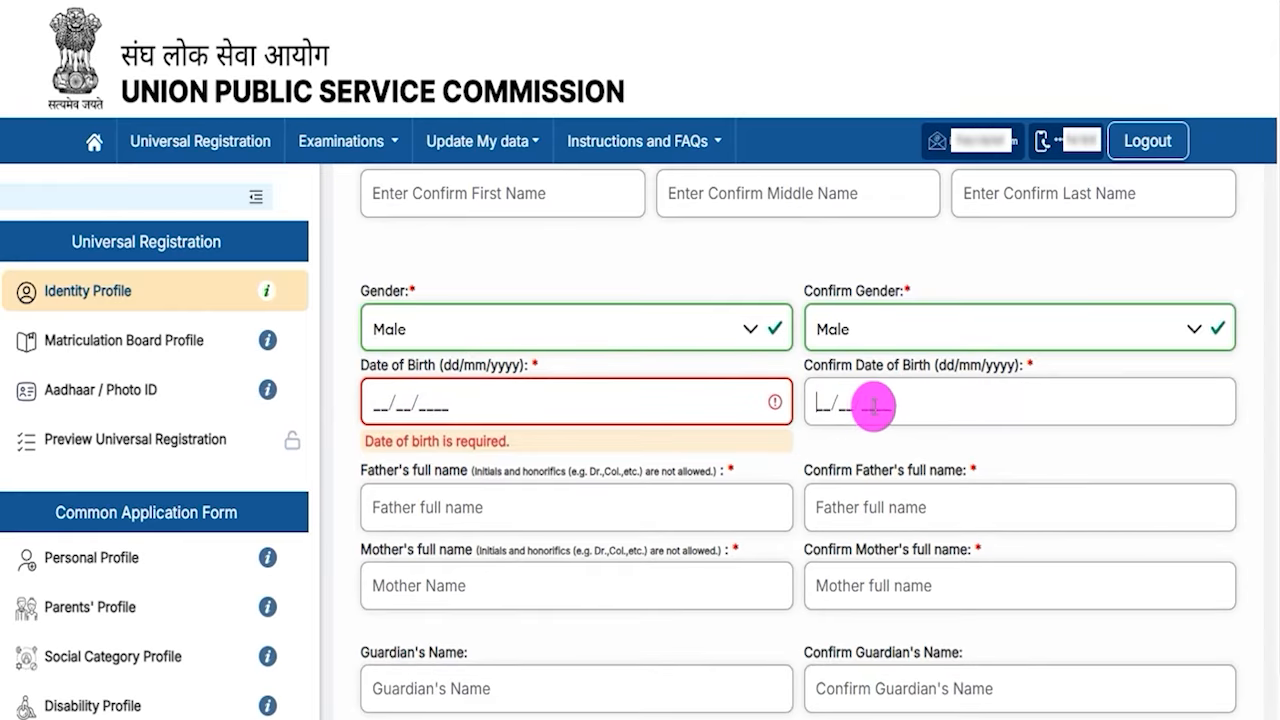
pyautogui.scroll(-1, 538, 484)
pyautogui.scroll(-1, 538, 484)
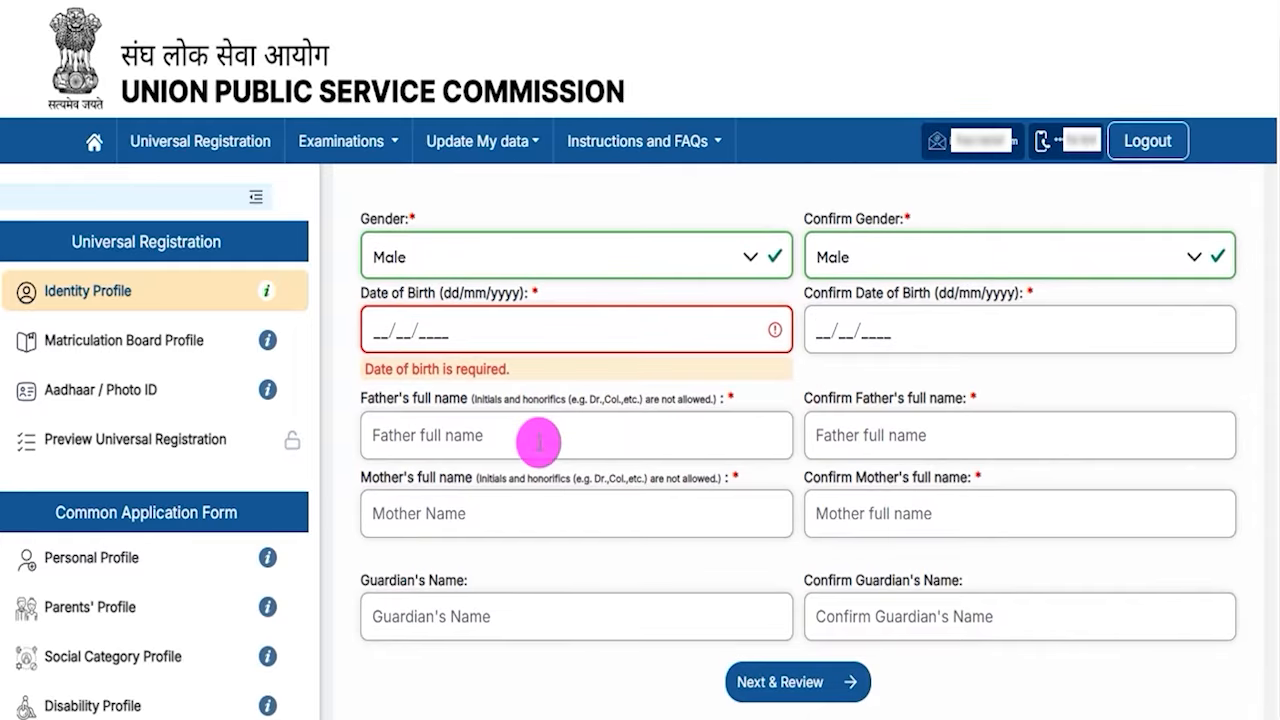
pyautogui.click(509, 414)
# Highlight the remaining Identity Profile fields further down the form
pyautogui.moveTo(511, 436); pyautogui.dragTo(585, 395)
pyautogui.moveTo(935, 438); pyautogui.dragTo(991, 404)
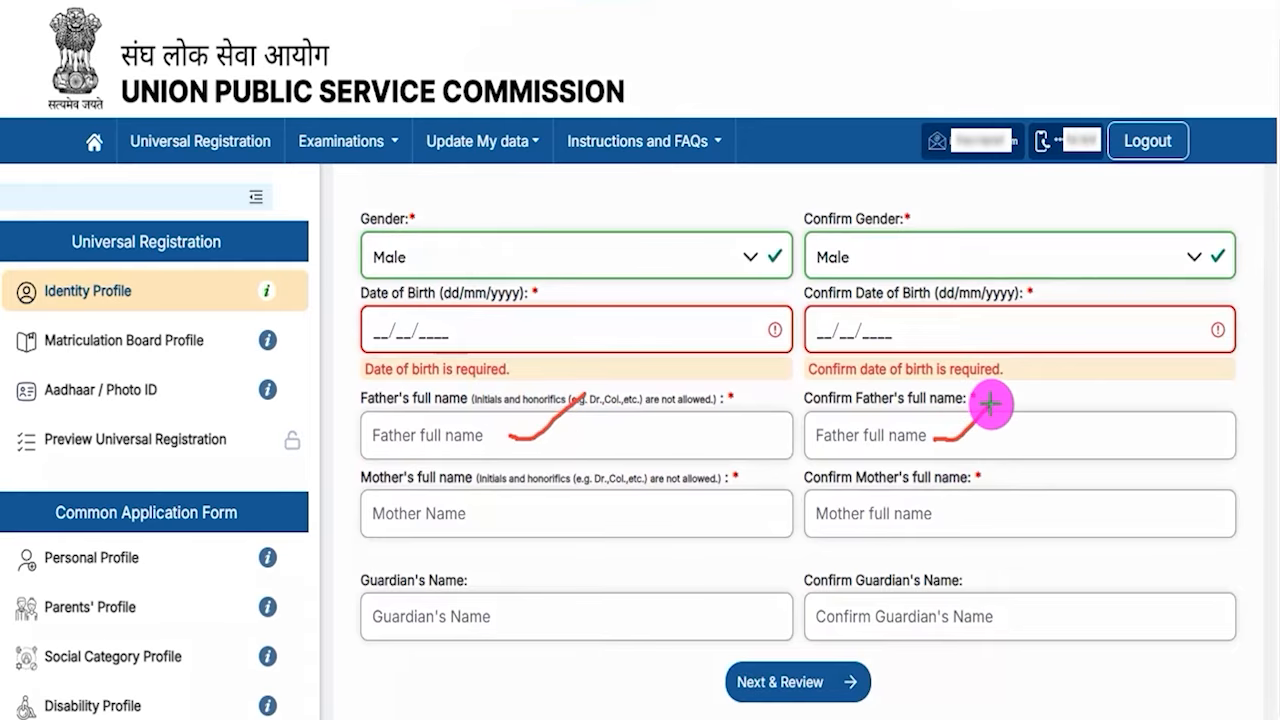
pyautogui.moveTo(509, 521); pyautogui.dragTo(584, 489)
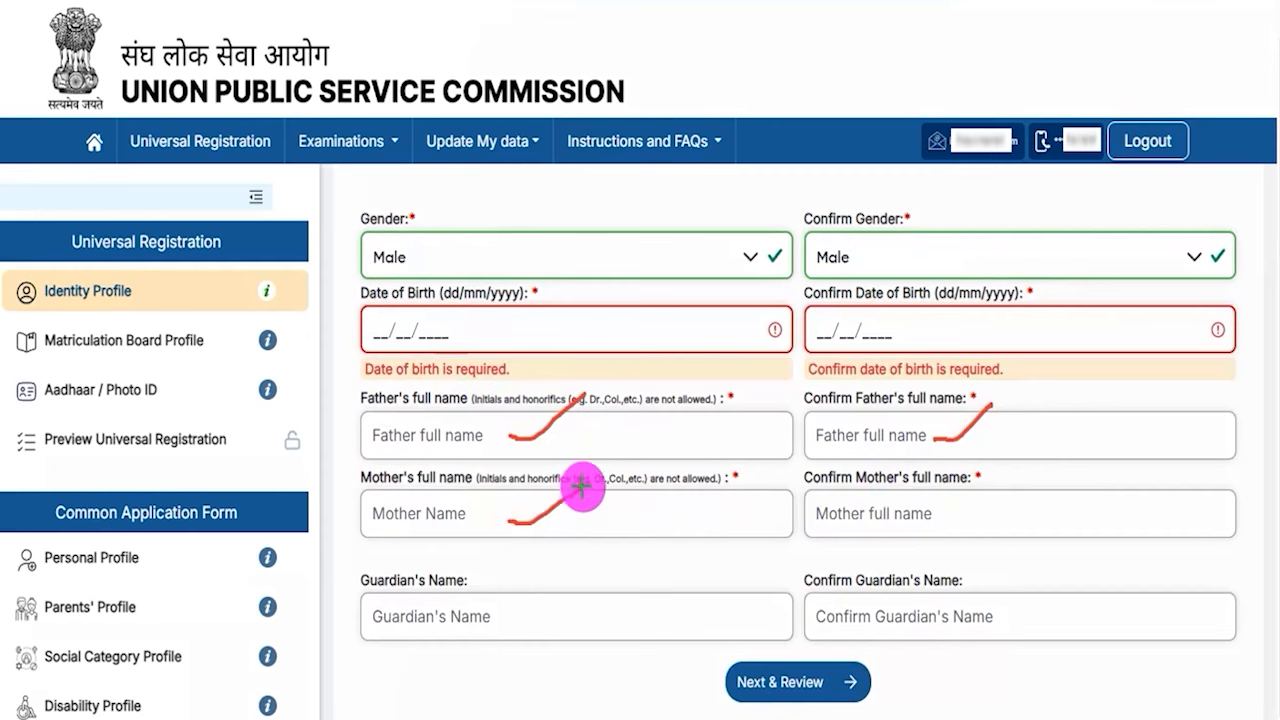
pyautogui.moveTo(968, 516); pyautogui.dragTo(1044, 472)
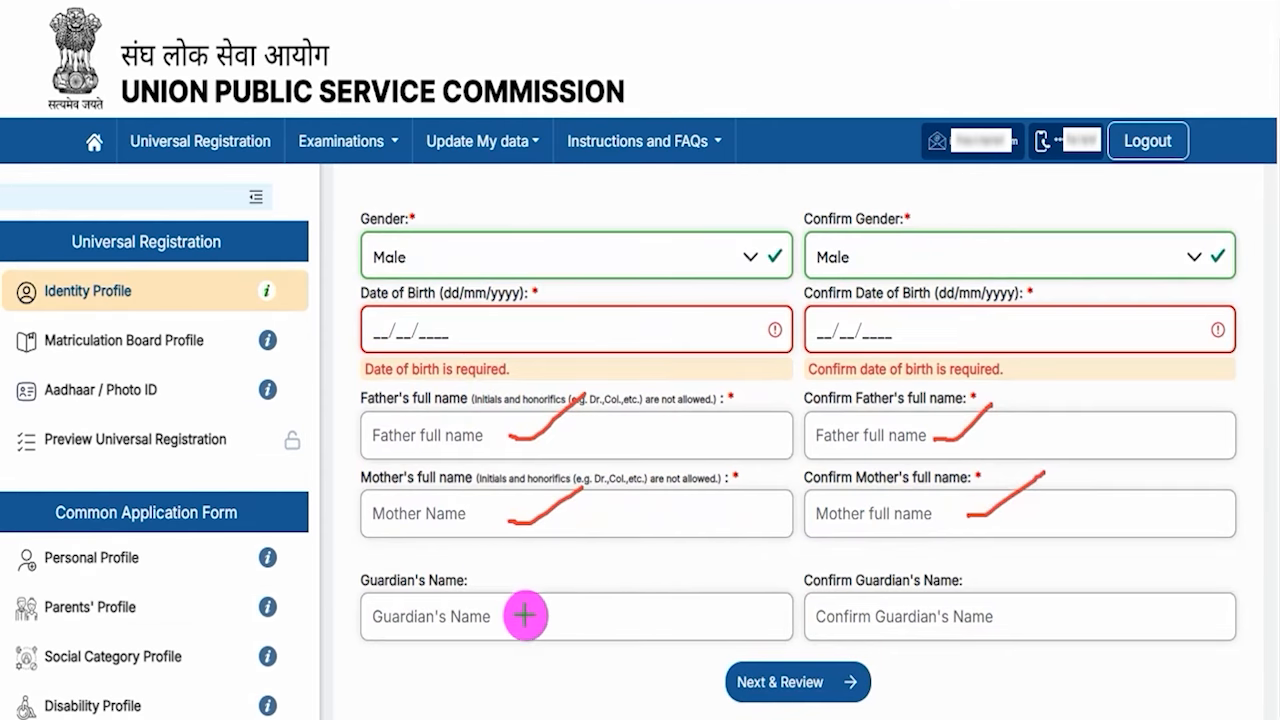
pyautogui.moveTo(525, 618); pyautogui.dragTo(602, 564)
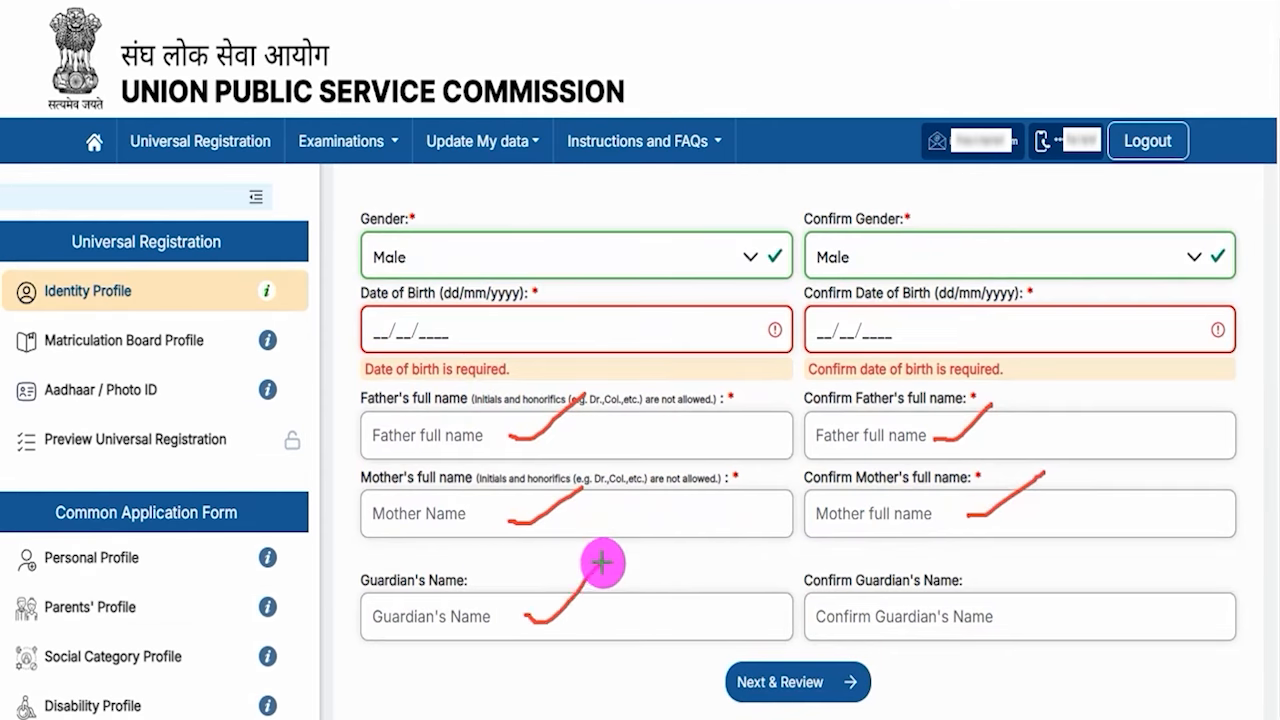
pyautogui.moveTo(1010, 609); pyautogui.dragTo(1097, 550)
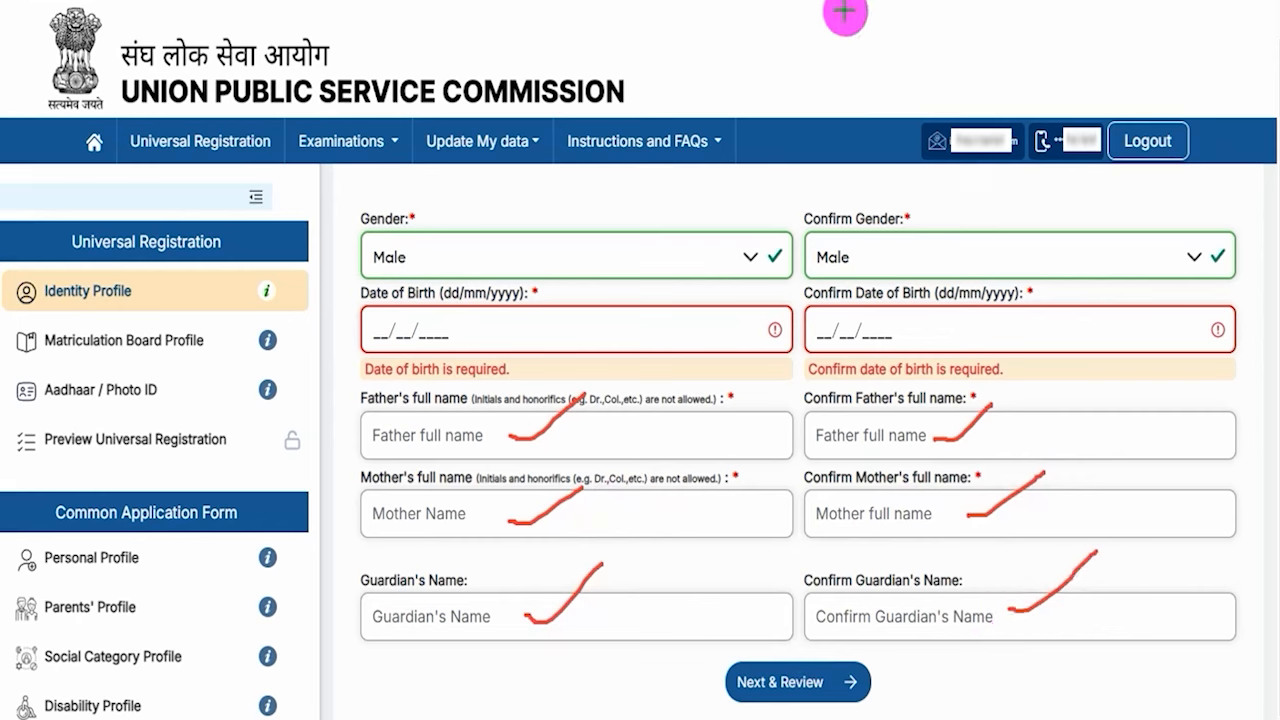
pyautogui.moveTo(1145, 666); pyautogui.dragTo(860, 690)
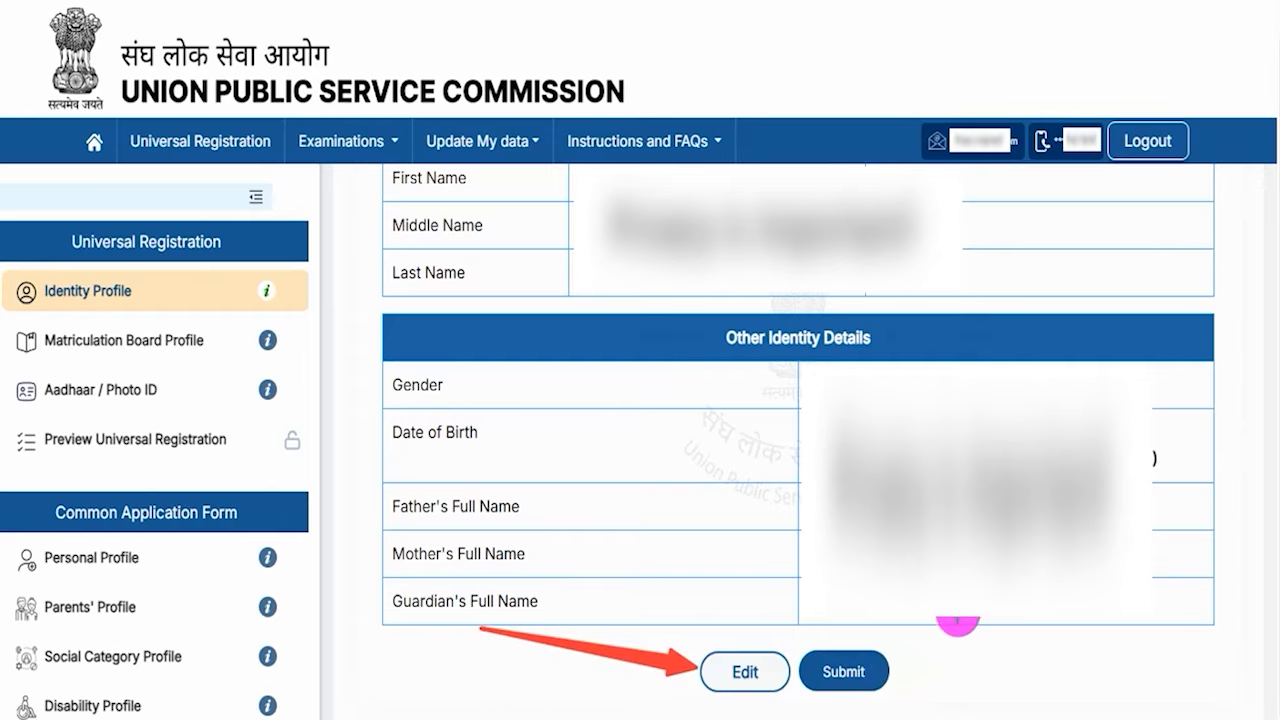
# Submit the Identity Profile from its review page
pyautogui.click(868, 672)
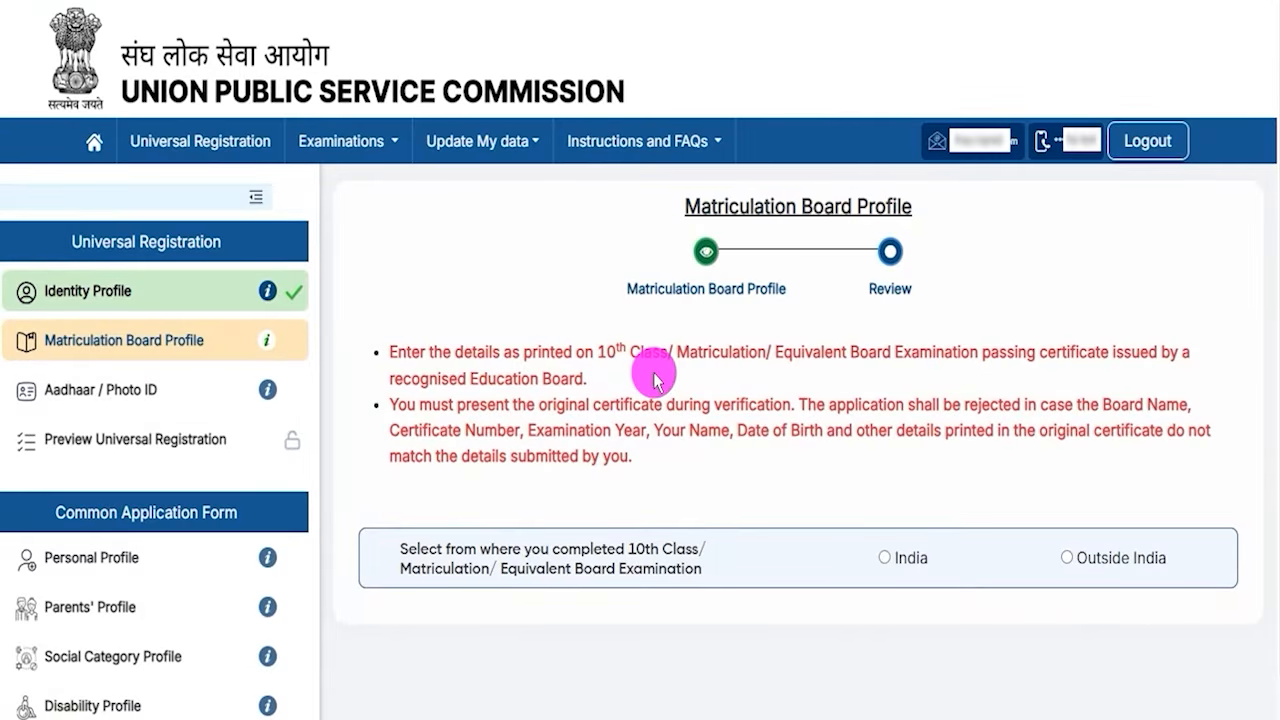
# Choose India as where the 10th Class examination was completed
pyautogui.moveTo(598, 352); pyautogui.dragTo(700, 356)
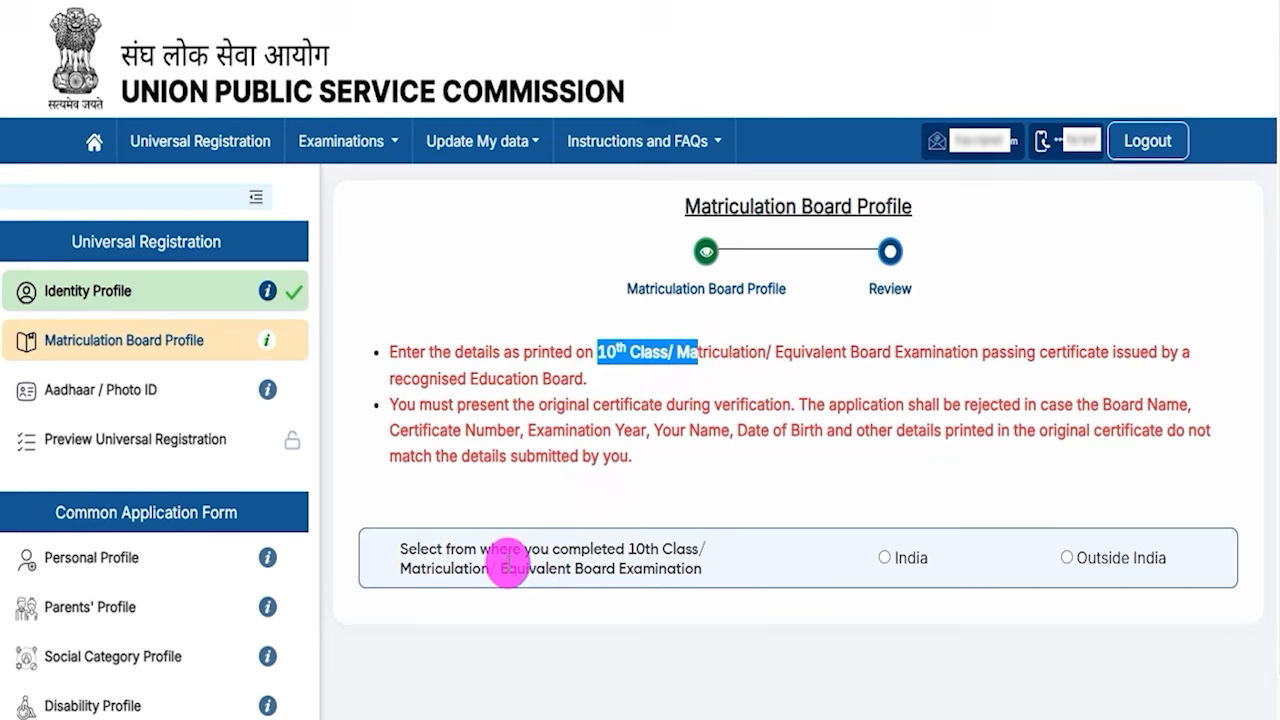
pyautogui.moveTo(445, 549); pyautogui.dragTo(643, 541)
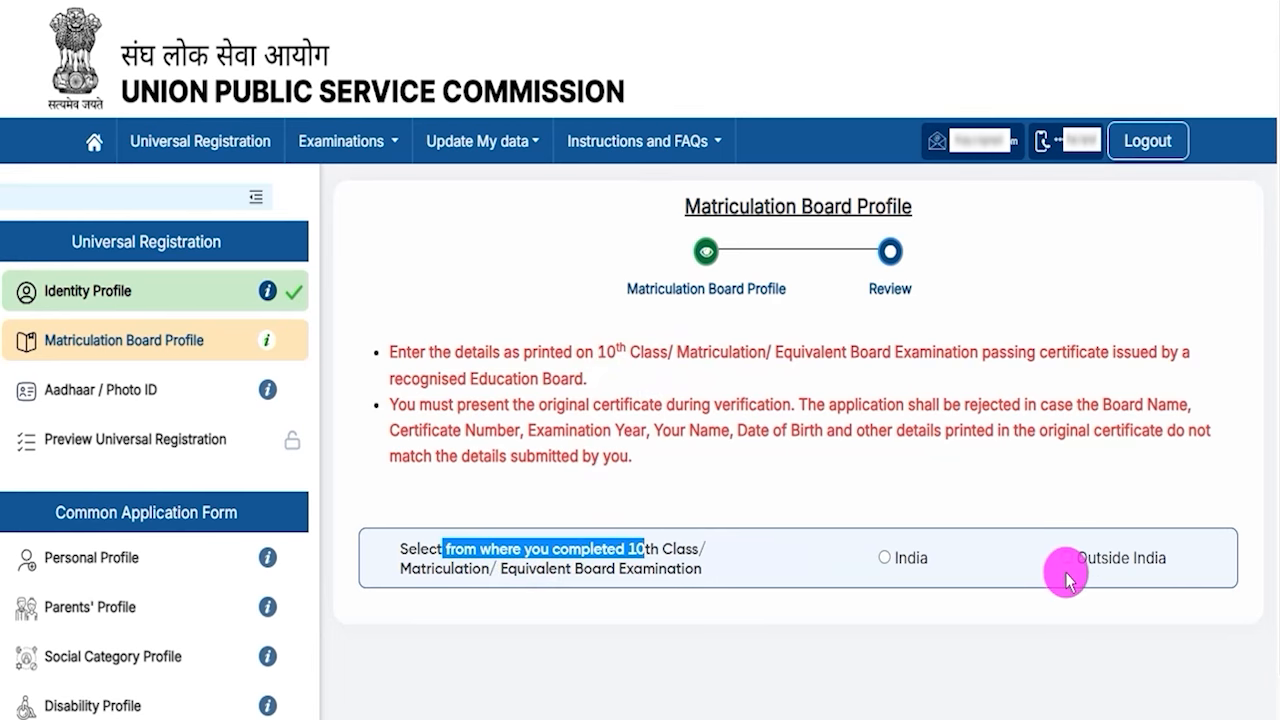
pyautogui.click(884, 558)
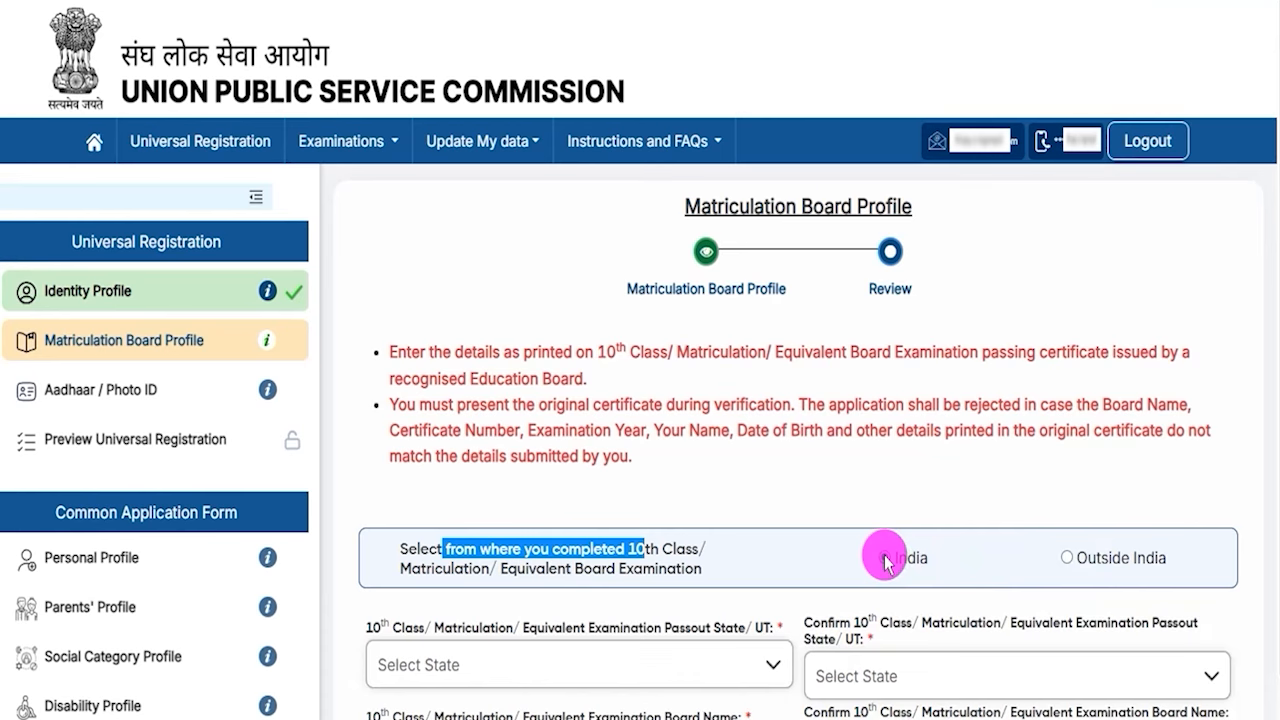
pyautogui.scroll(-3, 790, 580)
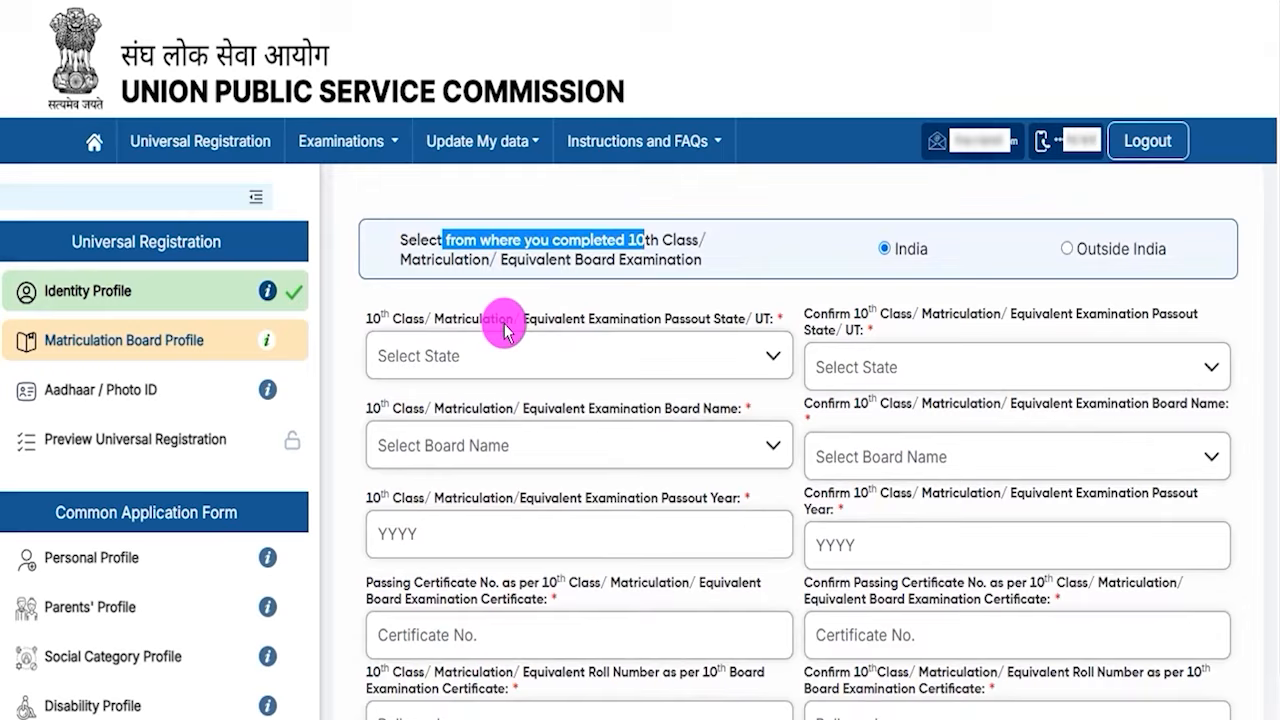
# Set the passout State and Confirm State to Uttar Pradesh
pyautogui.moveTo(407, 322); pyautogui.dragTo(716, 322)
pyautogui.click(730, 318)
pyautogui.click(580, 355)
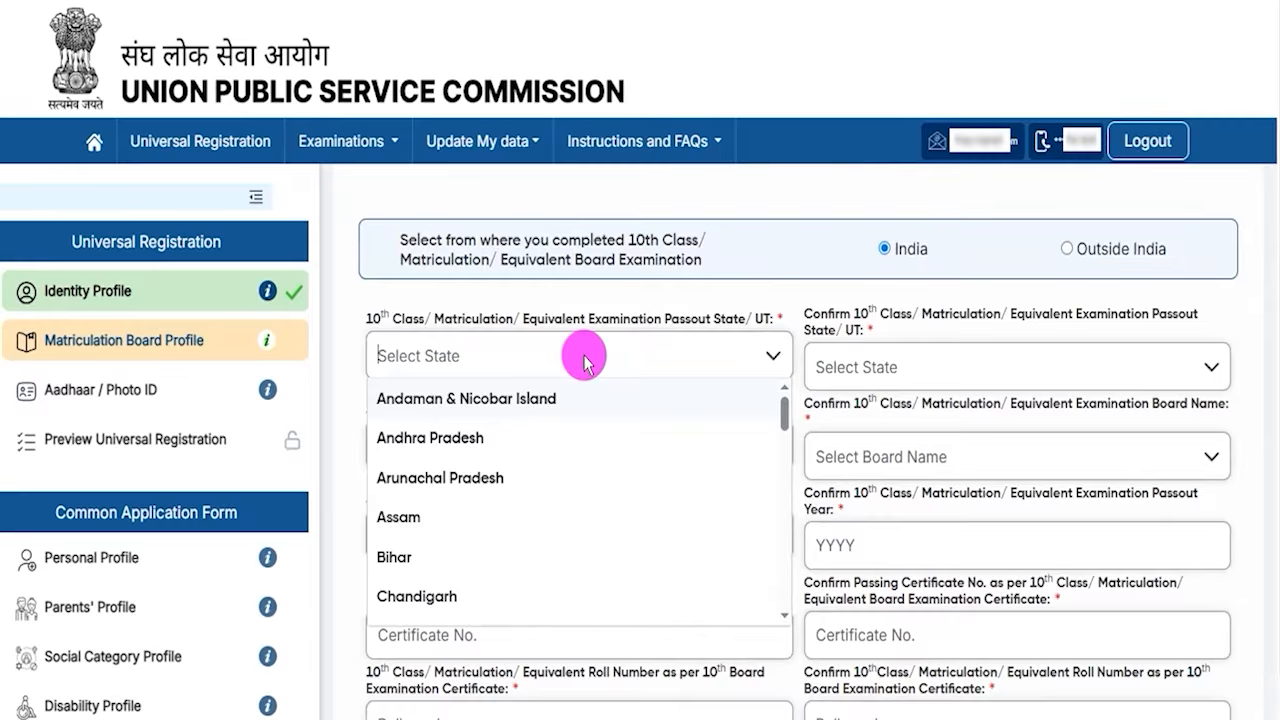
pyautogui.scroll(-10, 553, 490)
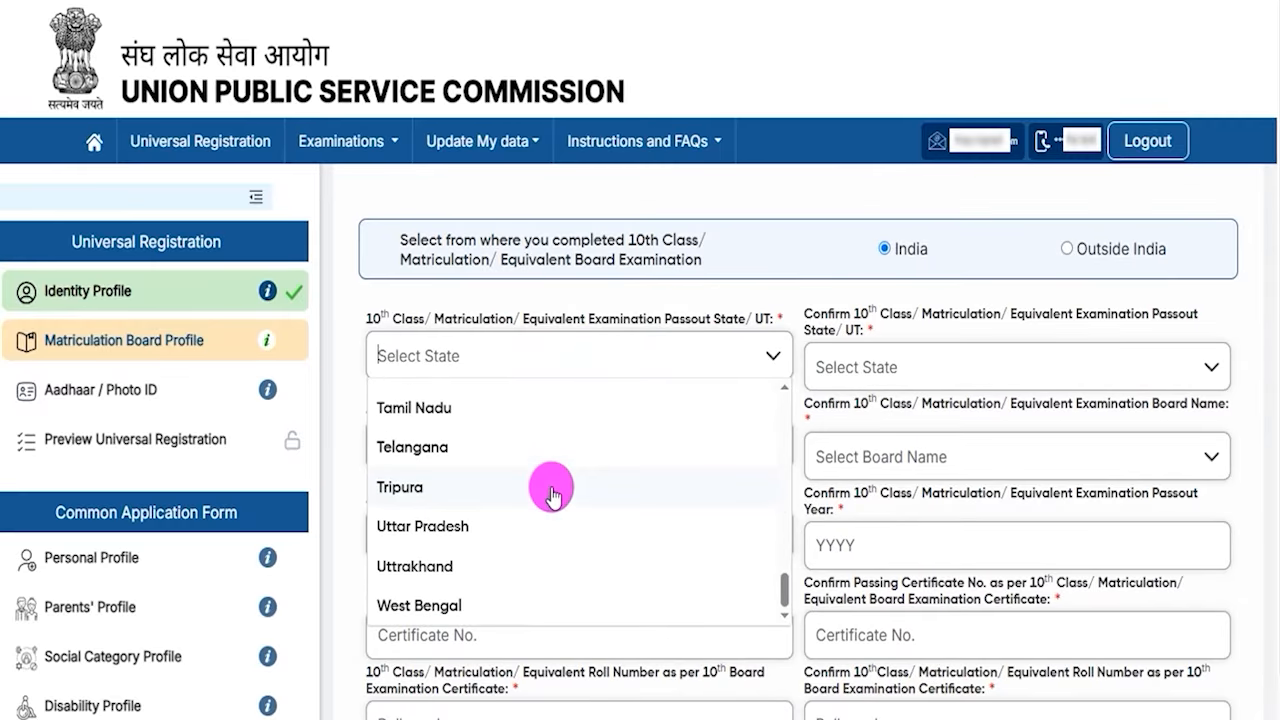
pyautogui.click(423, 524)
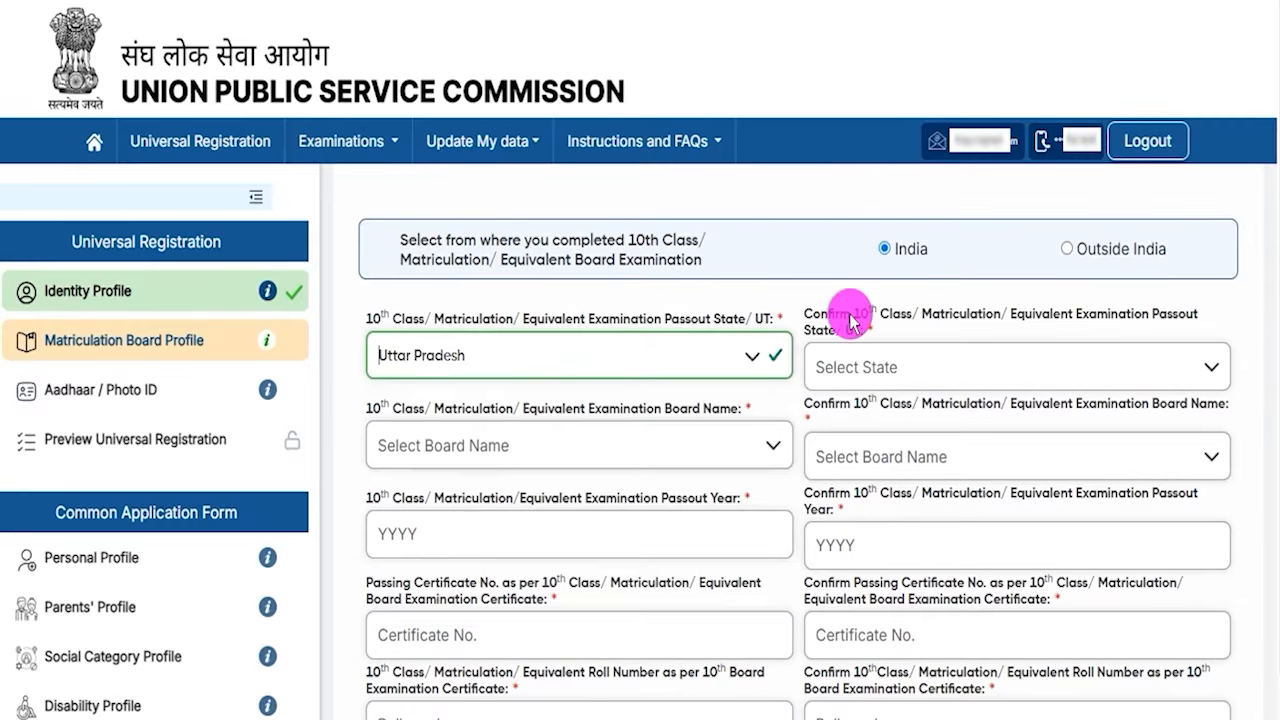
pyautogui.click(918, 370)
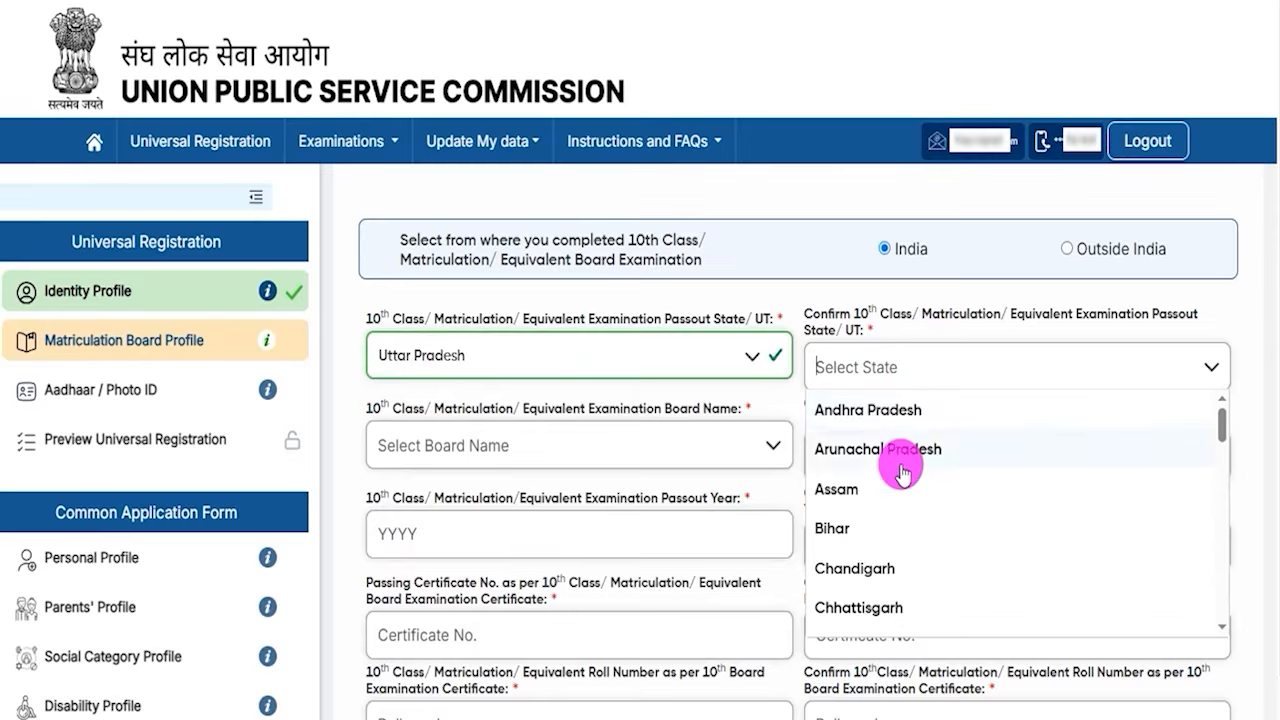
pyautogui.scroll(-10, 903, 494)
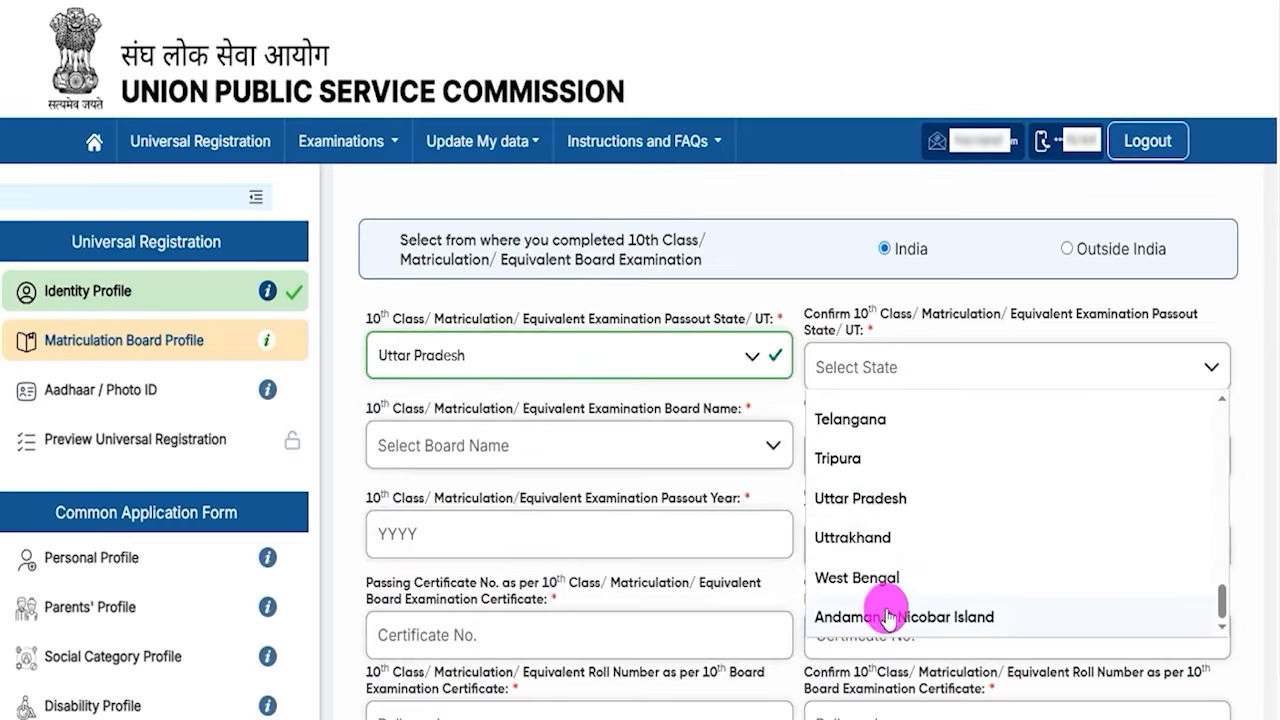
pyautogui.click(860, 498)
# Set Board Name and Confirm Board Name to Central Board of Secondary Education
pyautogui.moveTo(367, 407); pyautogui.dragTo(686, 406)
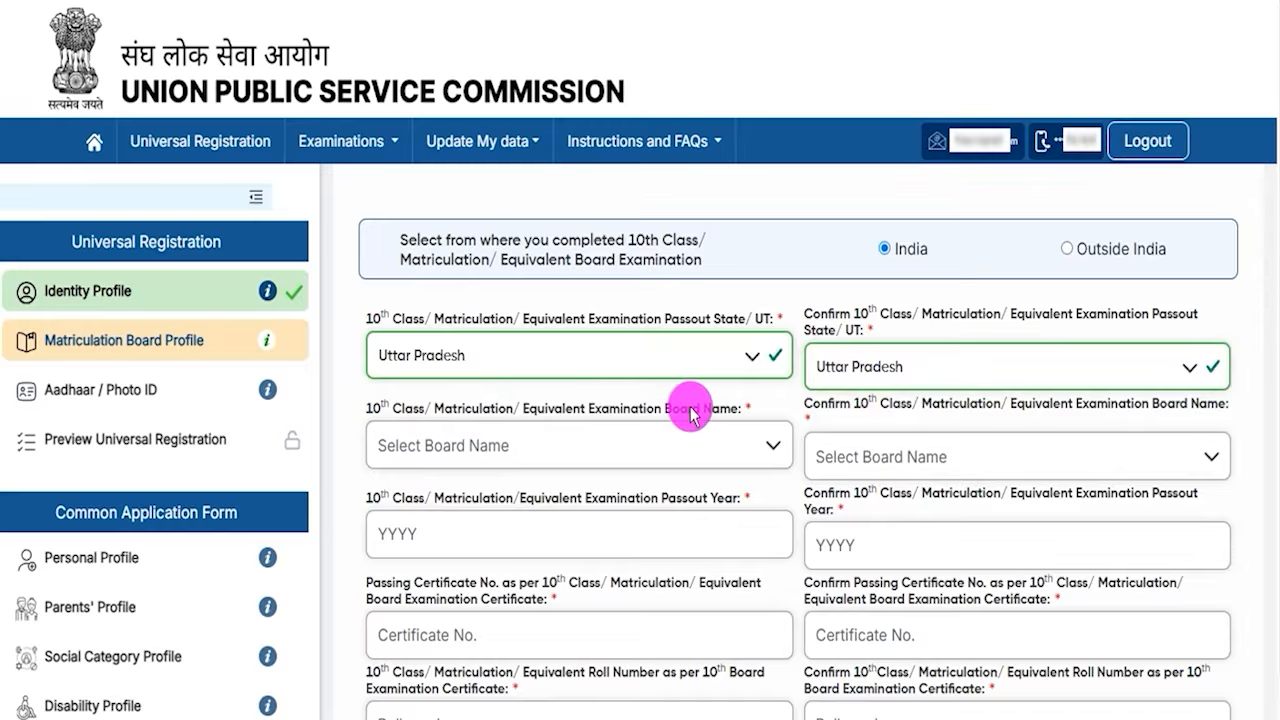
pyautogui.click(575, 445)
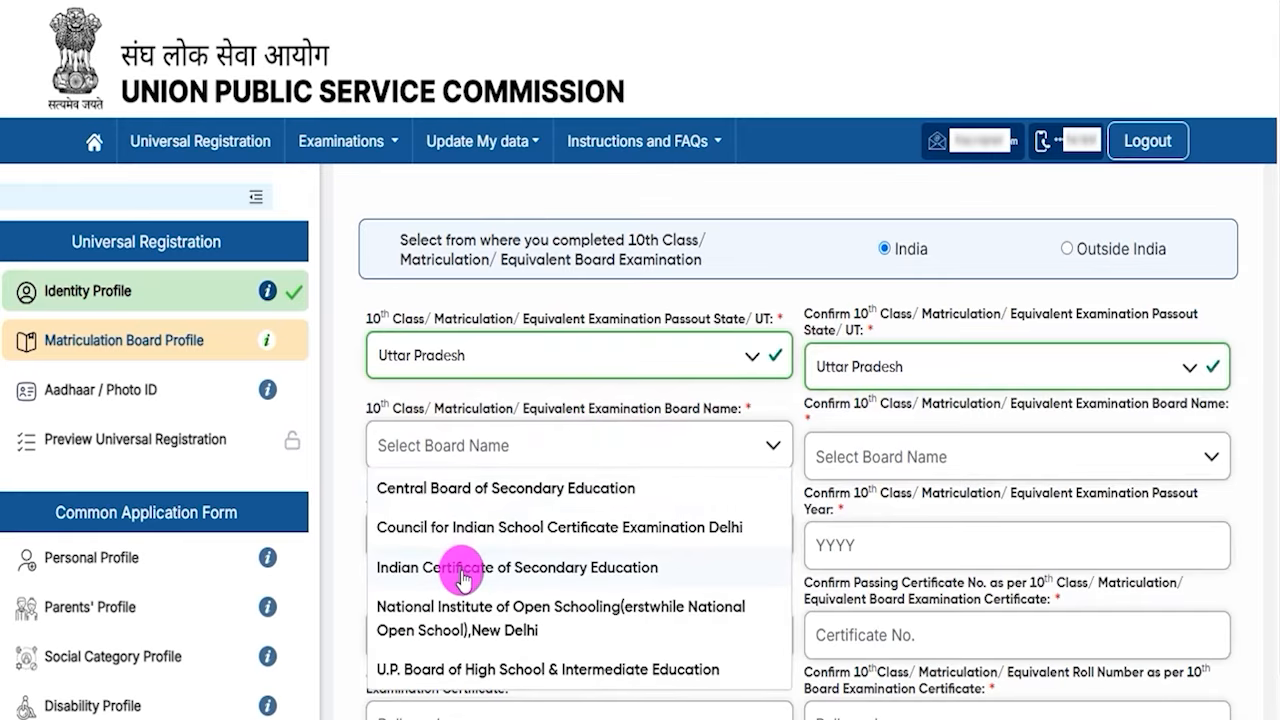
pyautogui.click(503, 487)
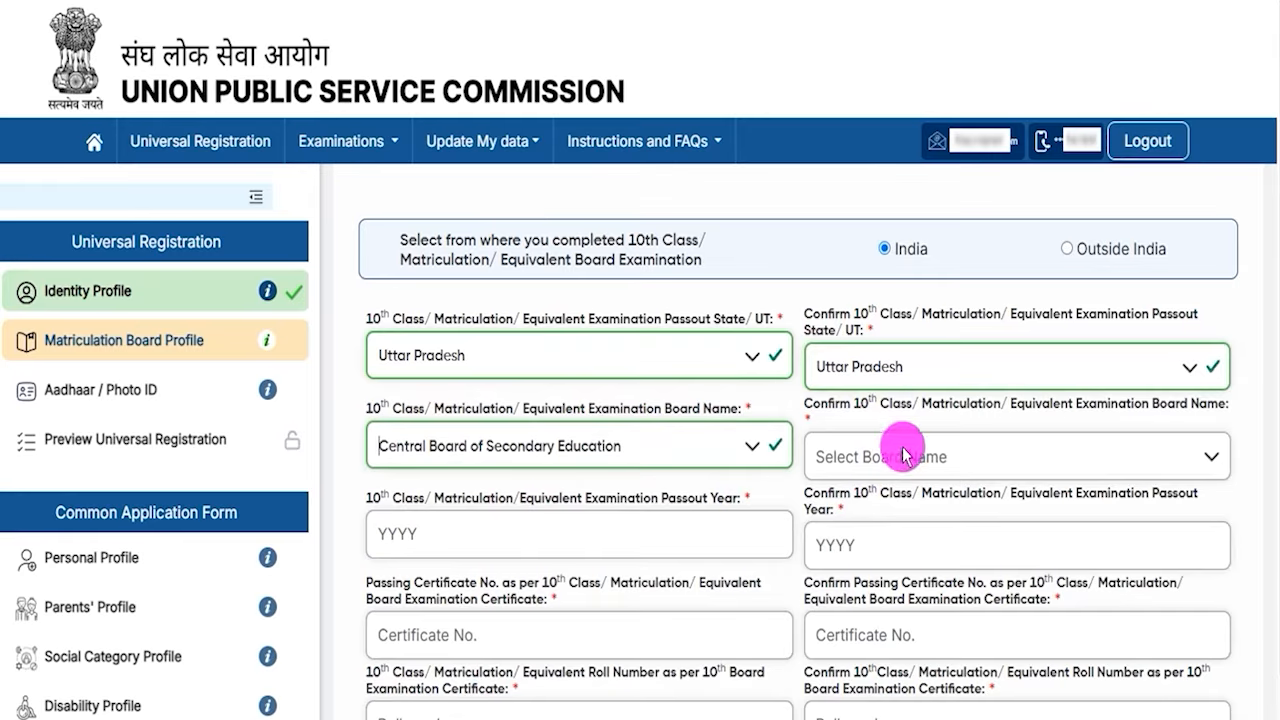
pyautogui.click(903, 456)
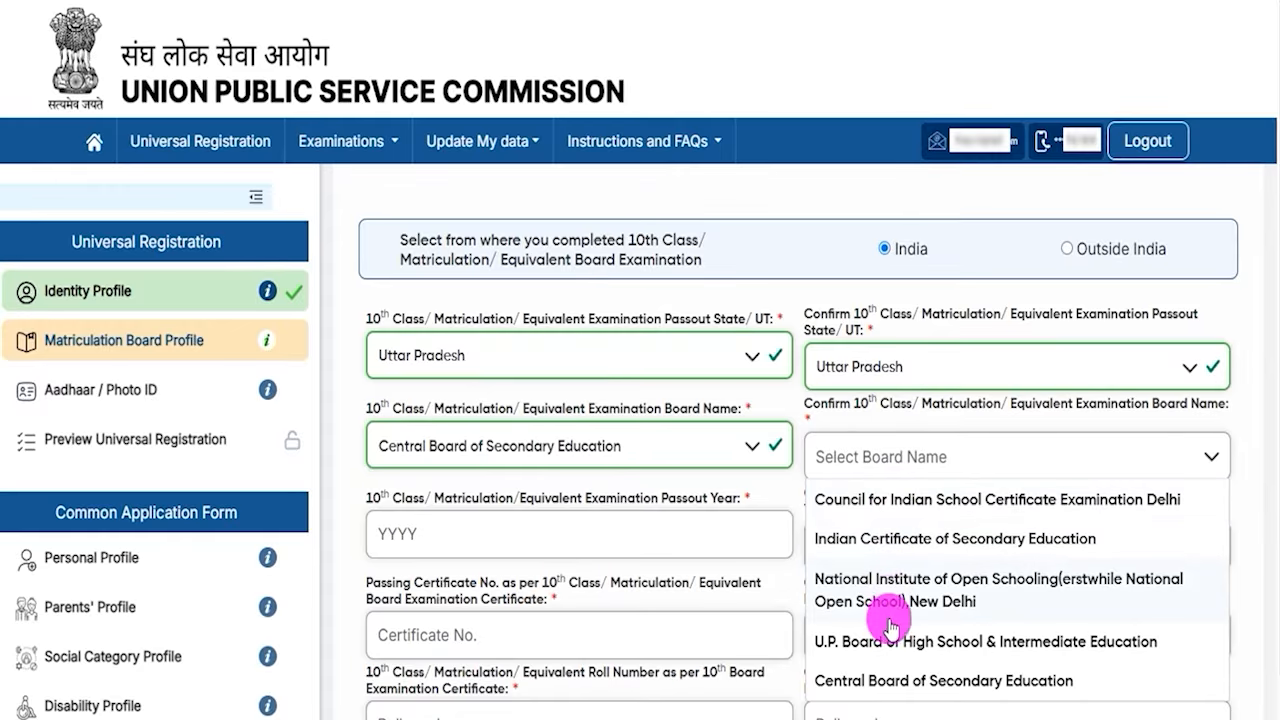
pyautogui.click(880, 682)
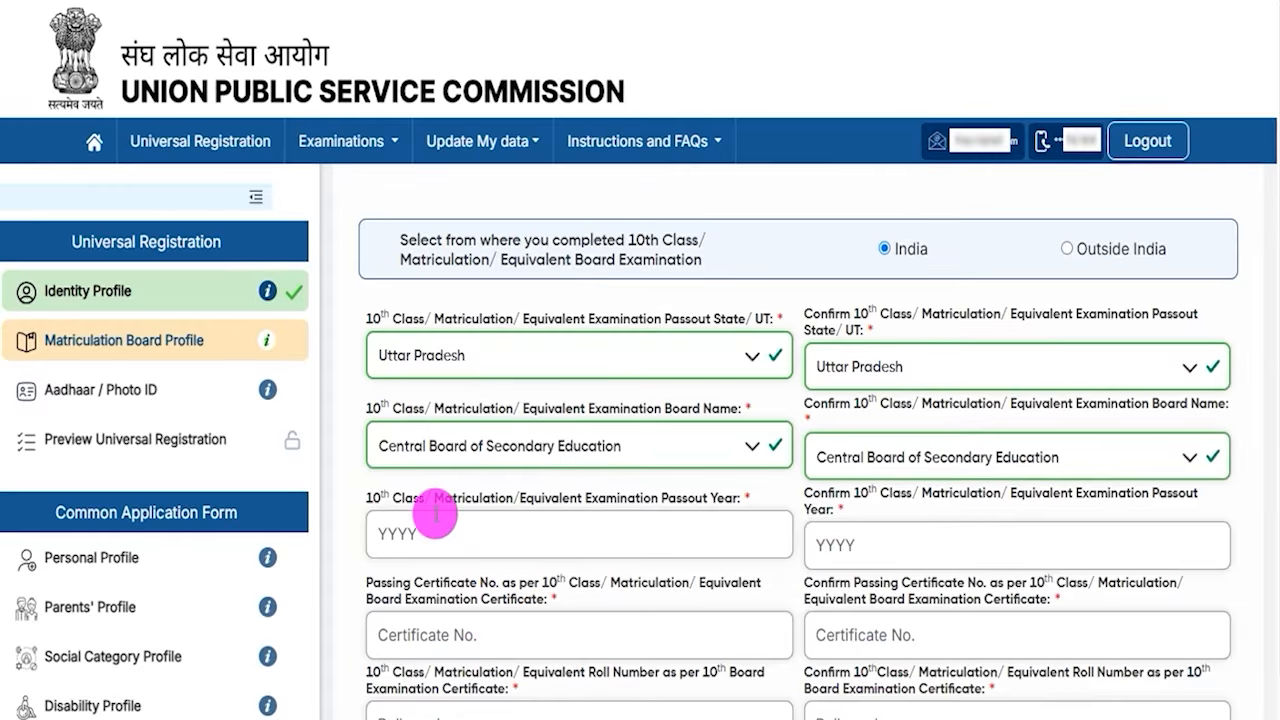
# Go through the passout year and passing certificate number fields with their confirmations
pyautogui.moveTo(409, 491); pyautogui.dragTo(551, 503)
pyautogui.click(415, 535)
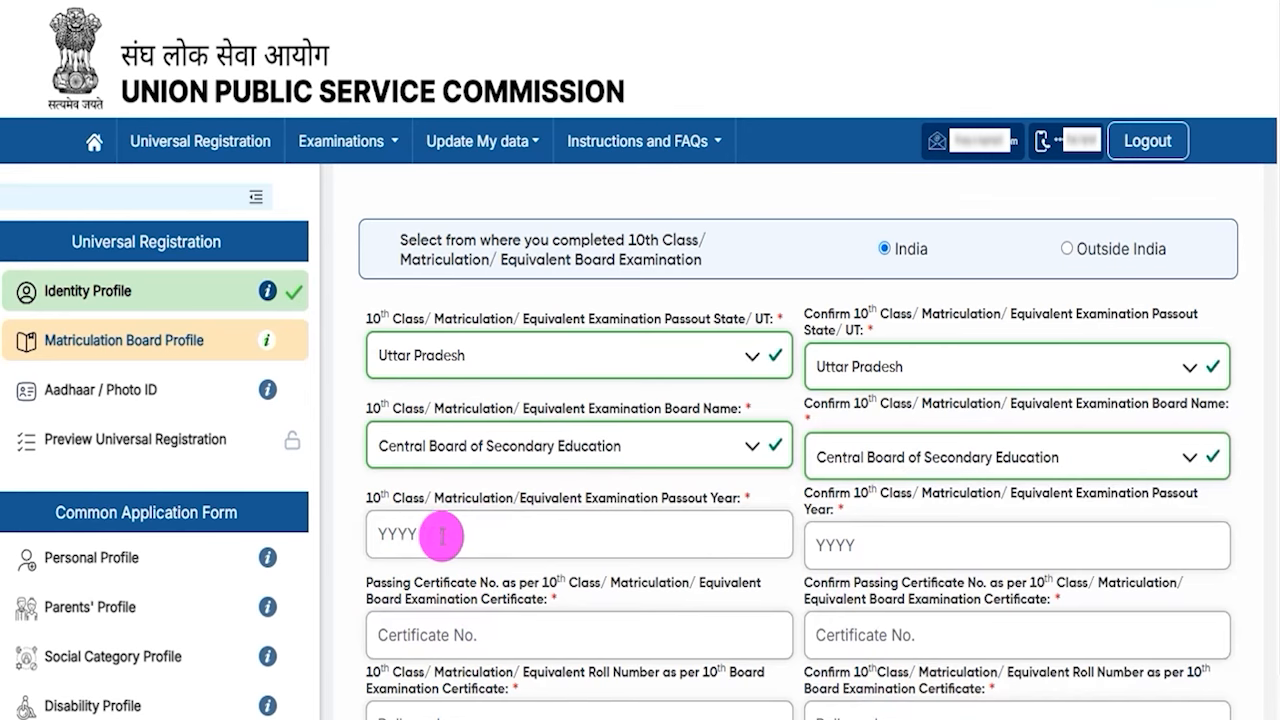
pyautogui.click(870, 544)
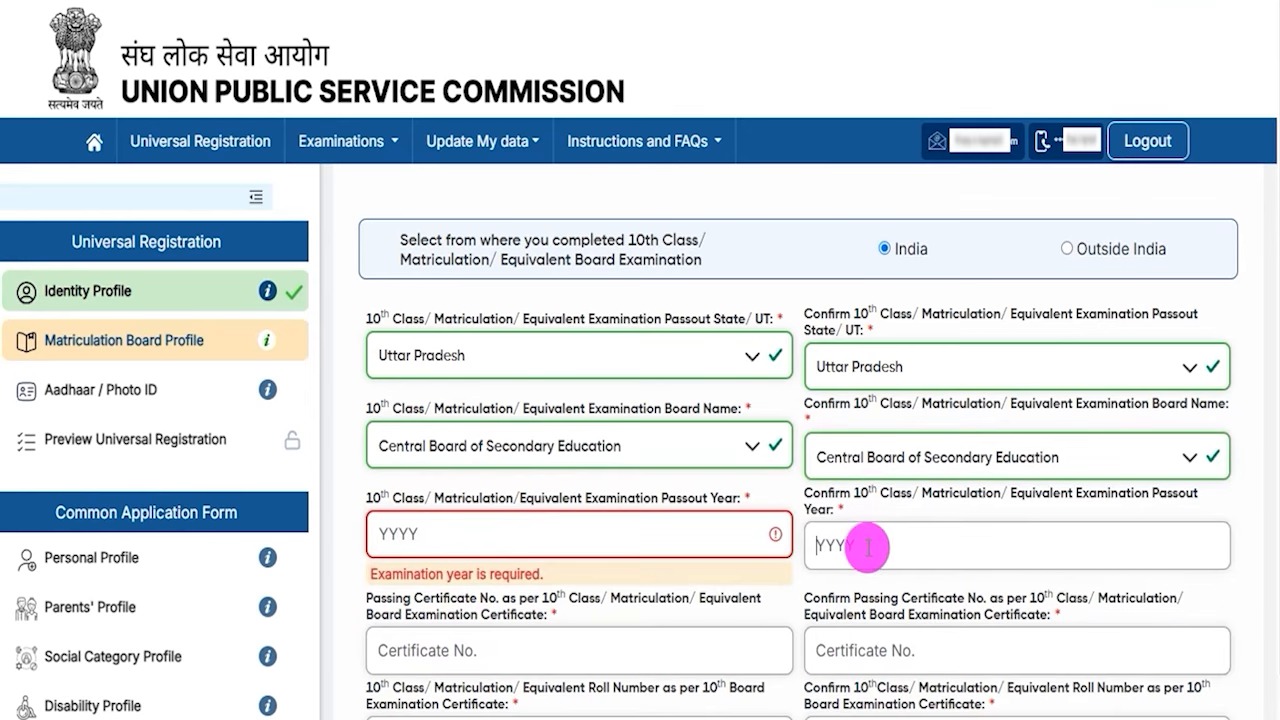
pyautogui.scroll(-2, 540, 520)
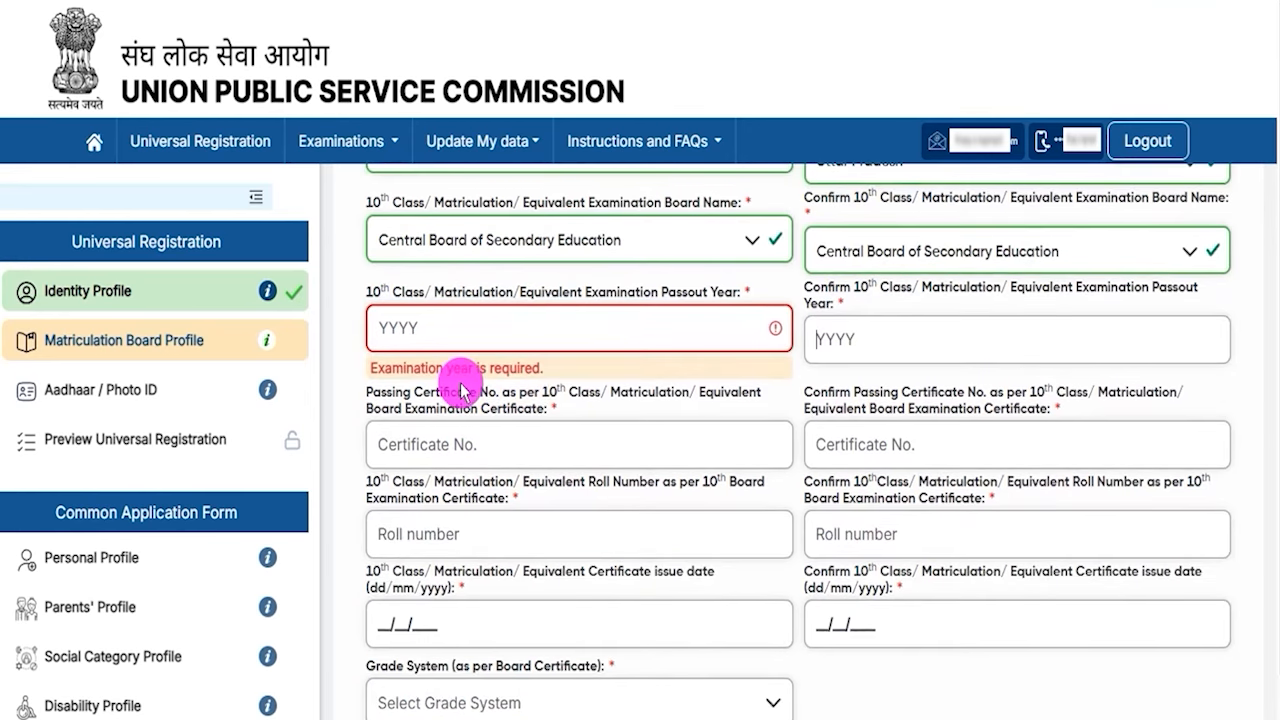
pyautogui.moveTo(403, 368); pyautogui.dragTo(493, 372)
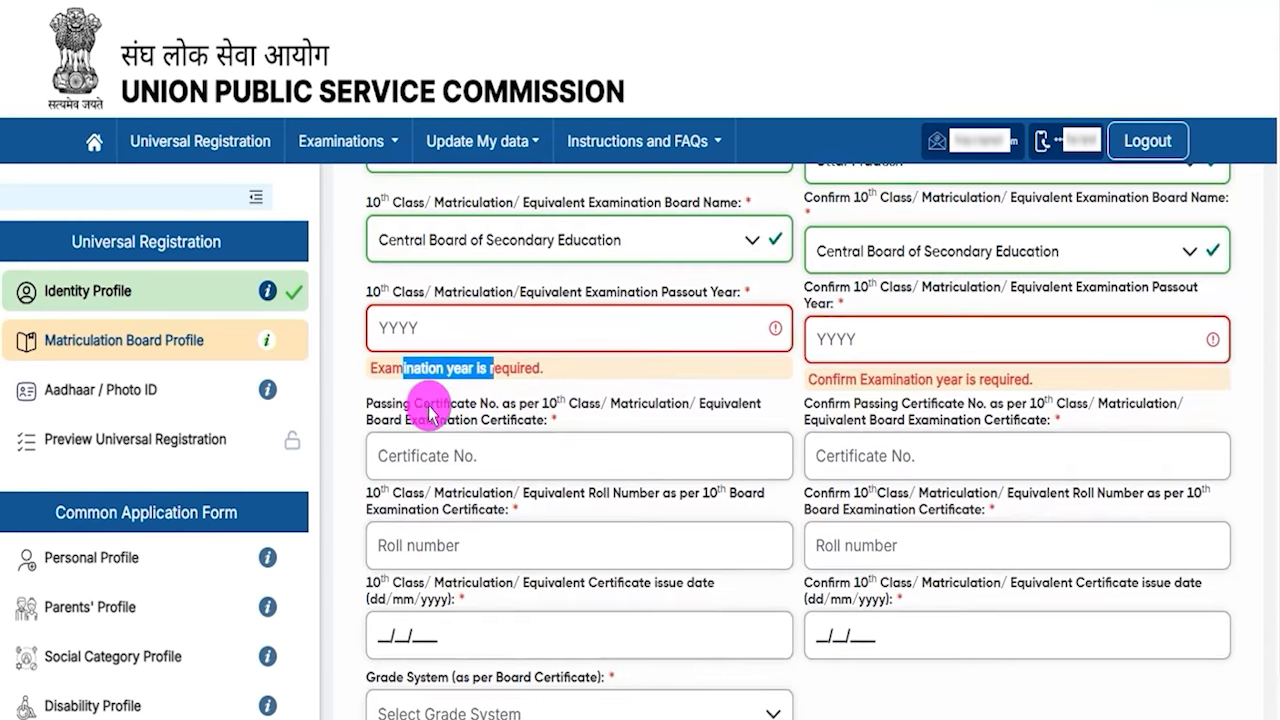
pyautogui.moveTo(367, 404); pyautogui.dragTo(508, 403)
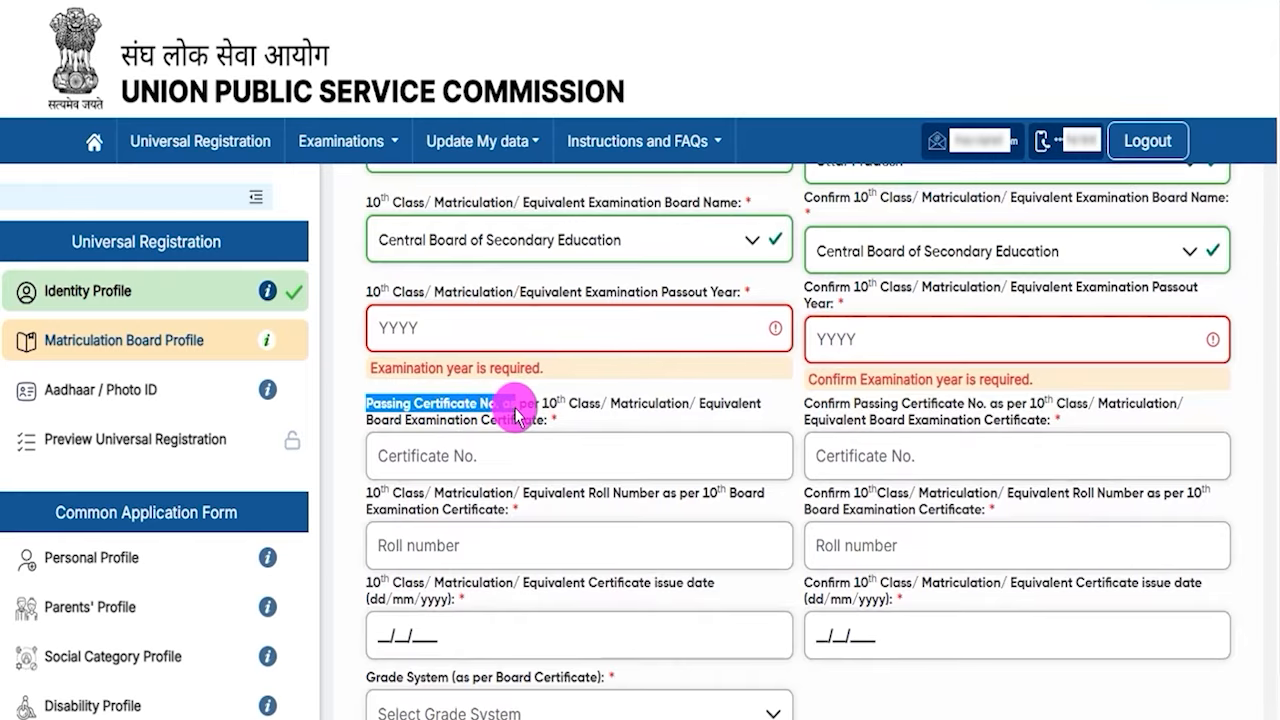
pyautogui.click(491, 451)
pyautogui.click(958, 459)
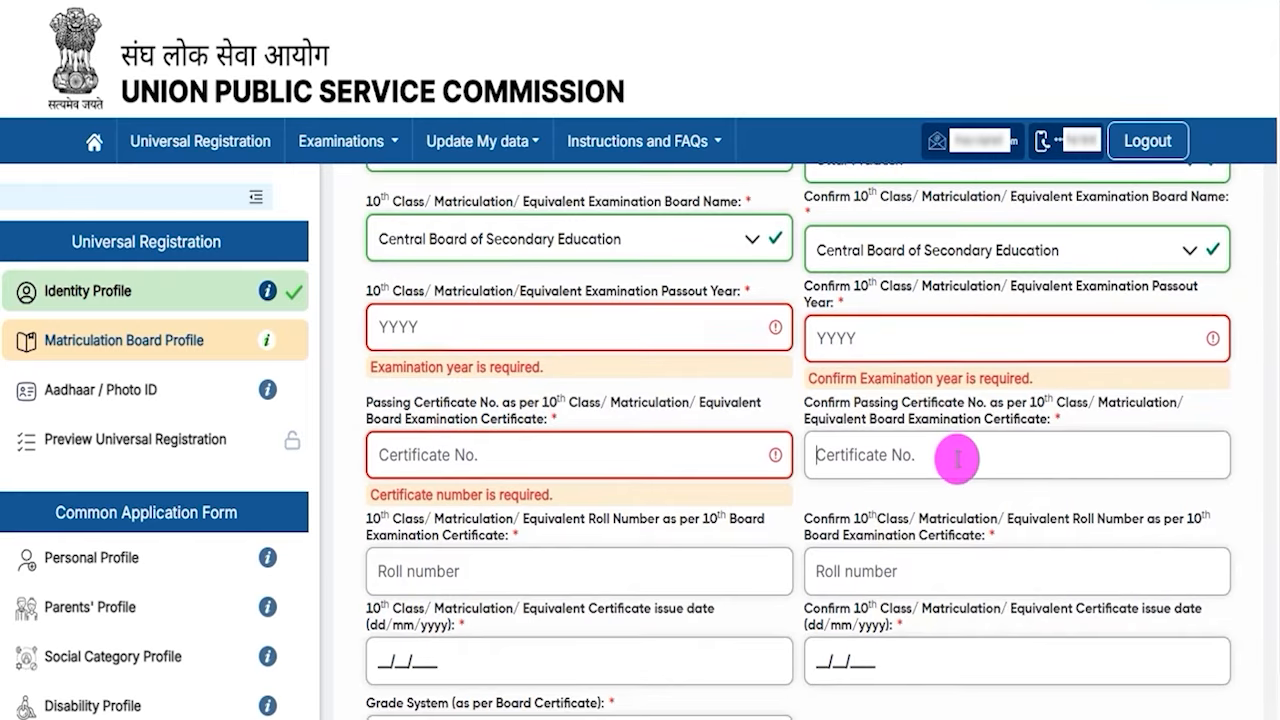
pyautogui.scroll(-3, 958, 460)
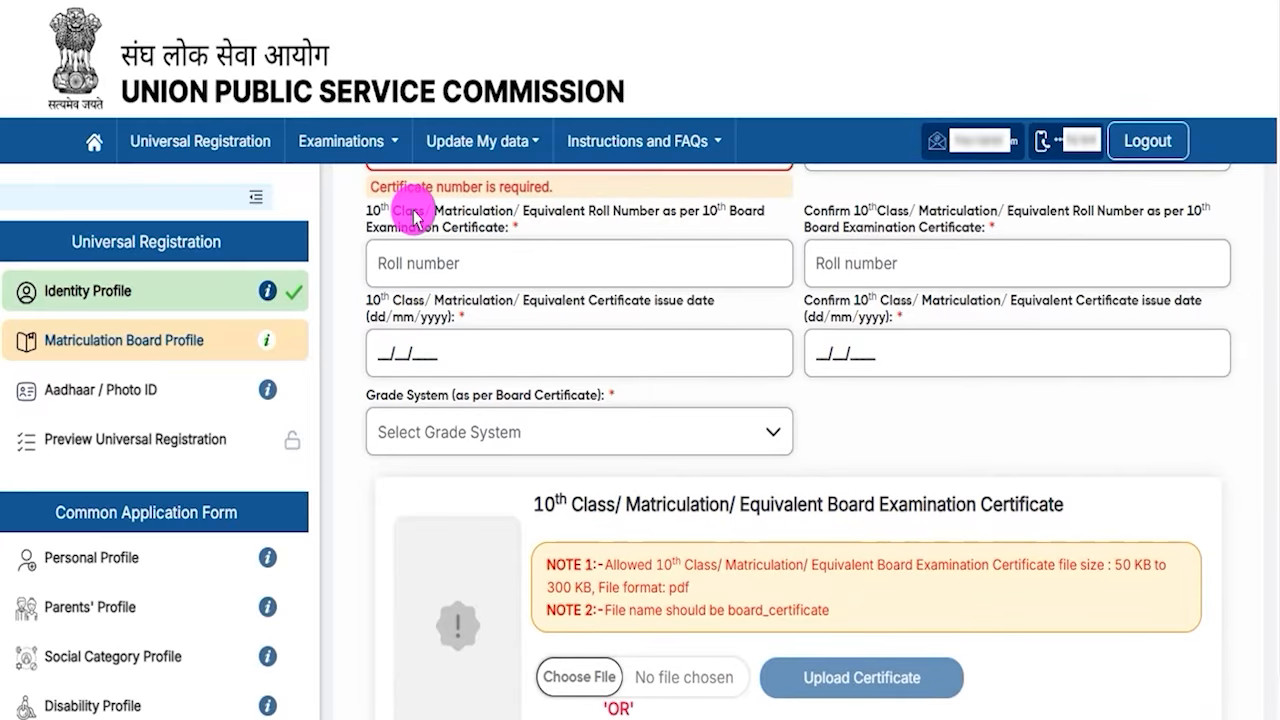
# Go through the roll number and certificate issue date fields with their confirmations
pyautogui.moveTo(371, 211); pyautogui.dragTo(630, 212)
pyautogui.click(615, 211)
pyautogui.click(482, 257)
pyautogui.click(875, 260)
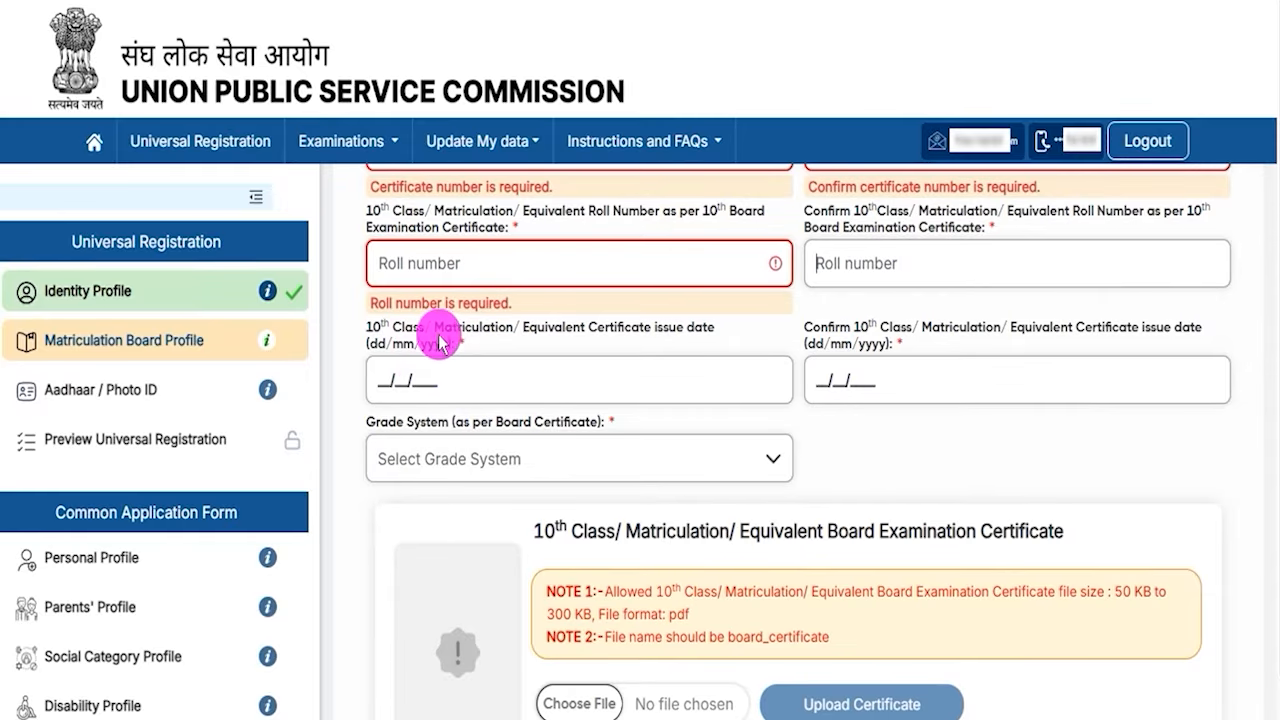
pyautogui.moveTo(413, 338); pyautogui.dragTo(513, 328)
pyautogui.click(514, 328)
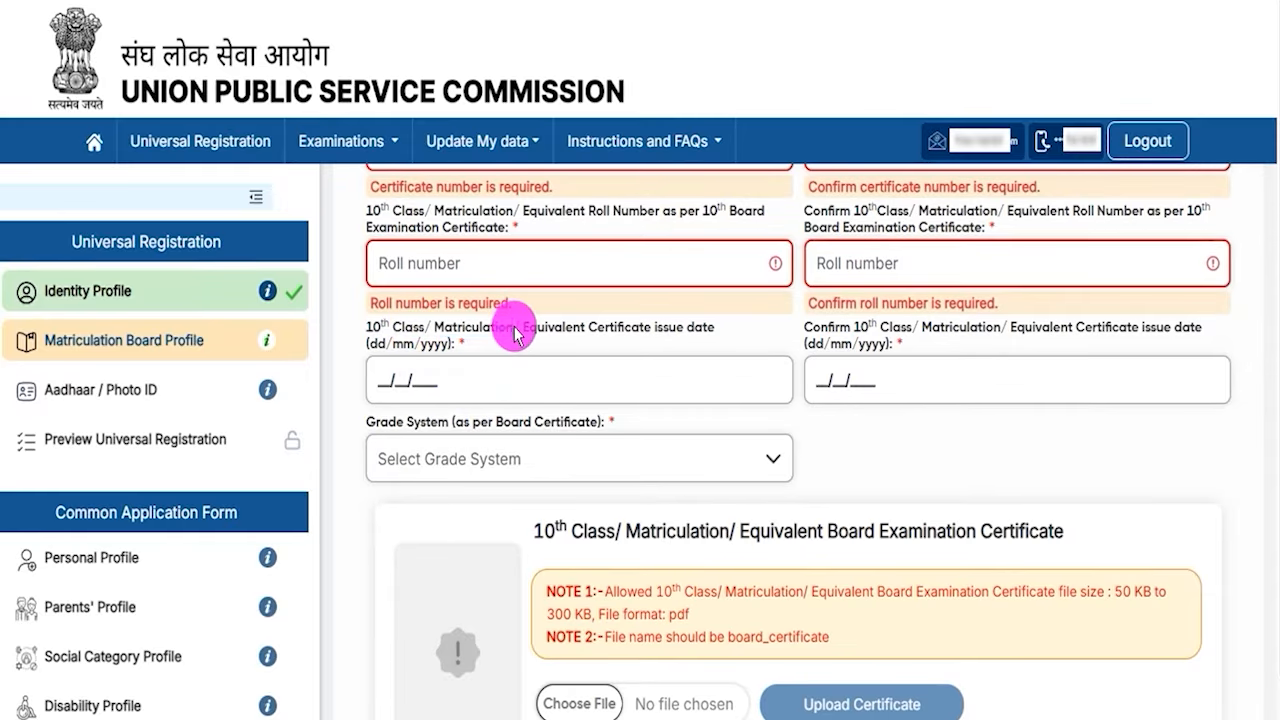
pyautogui.click(394, 380)
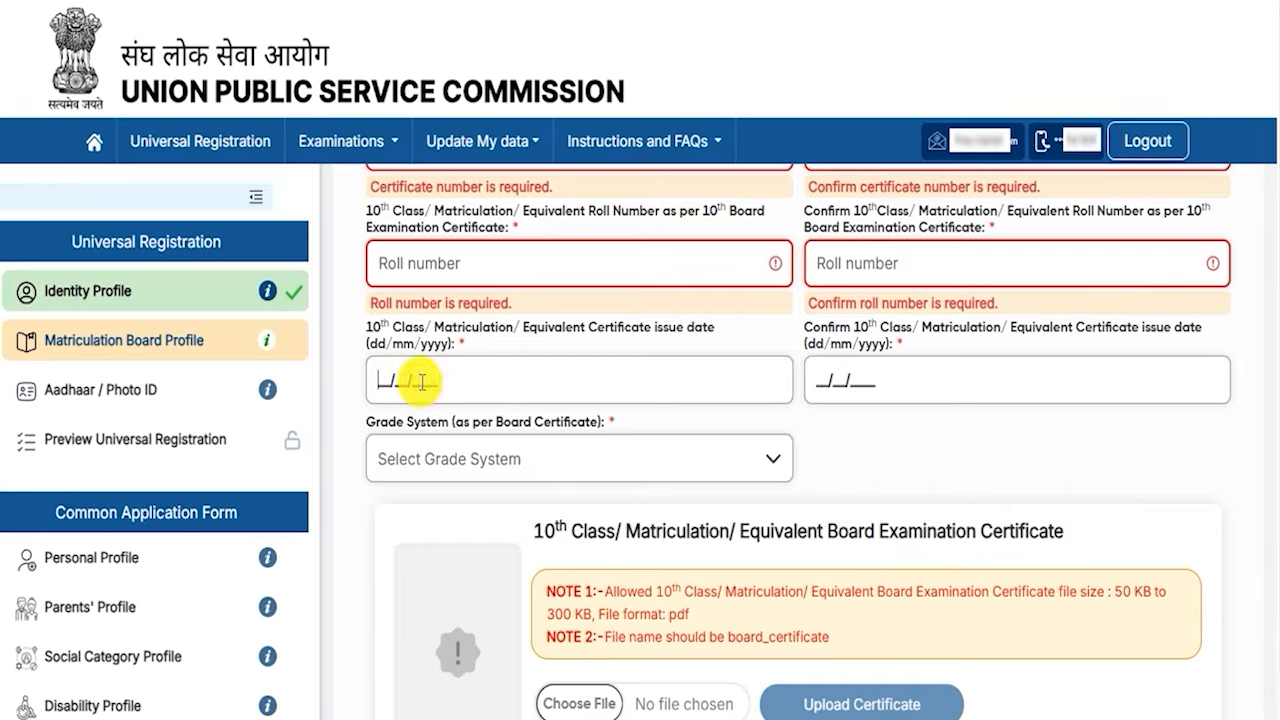
pyautogui.moveTo(842, 330); pyautogui.dragTo(866, 335)
pyautogui.click(829, 380)
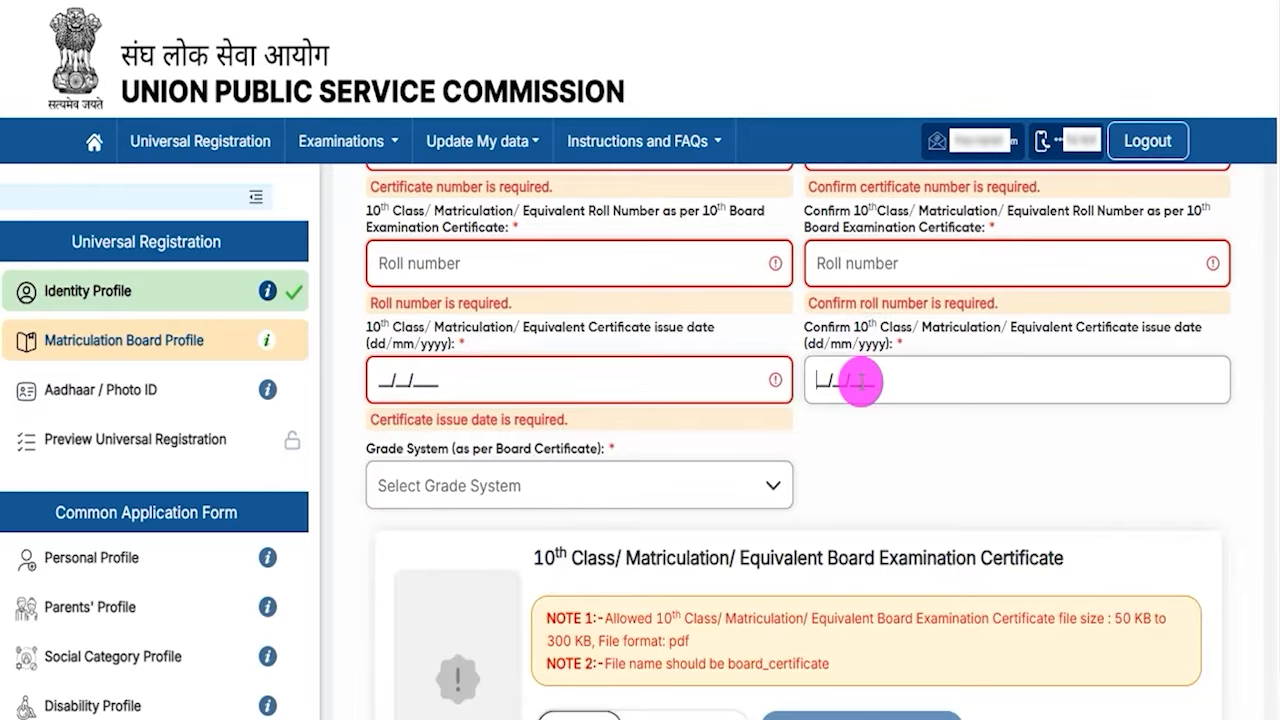
# Set Grade System to Percentage(%) Marks with 60 as Percentage of Marks
pyautogui.click(494, 490)
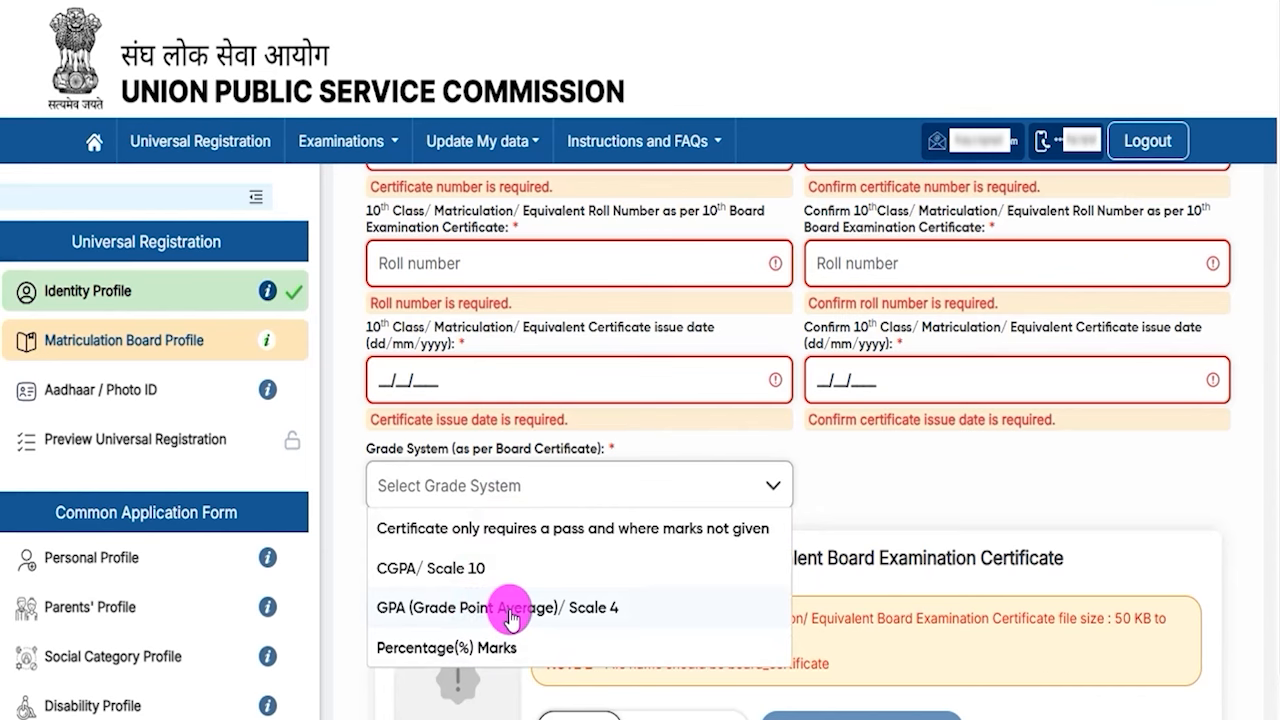
pyautogui.click(474, 648)
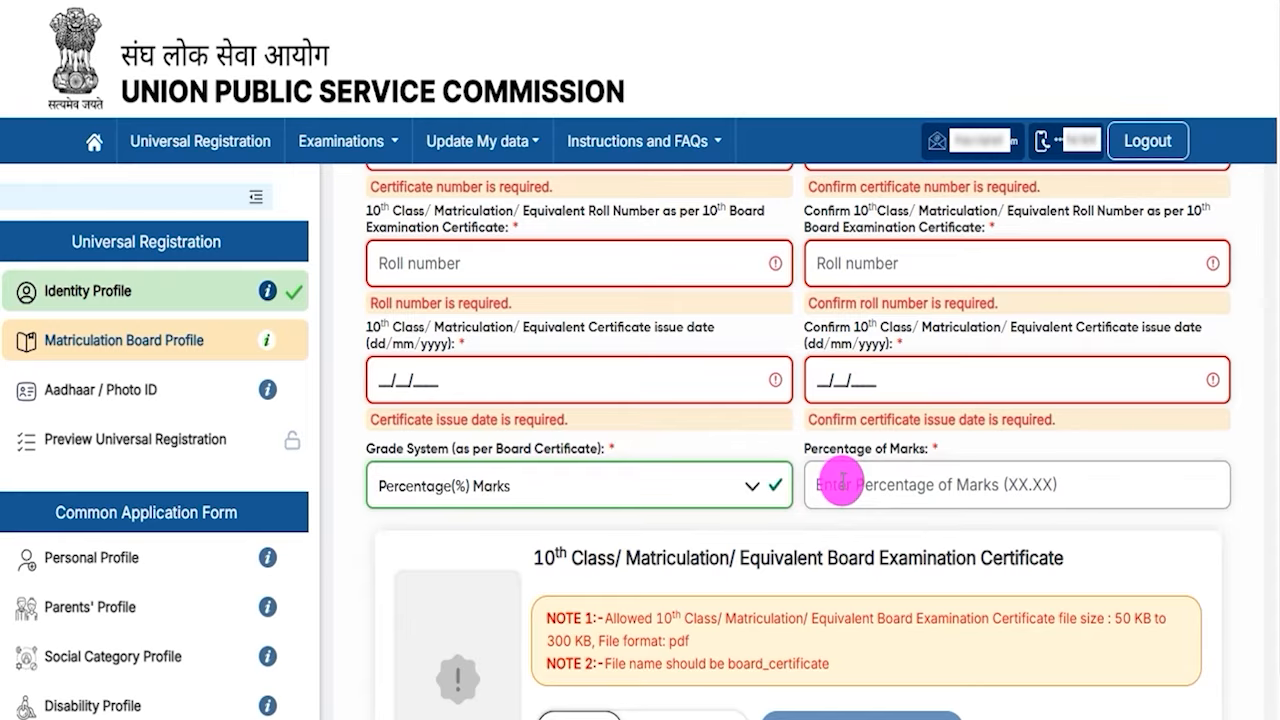
pyautogui.write('60.')
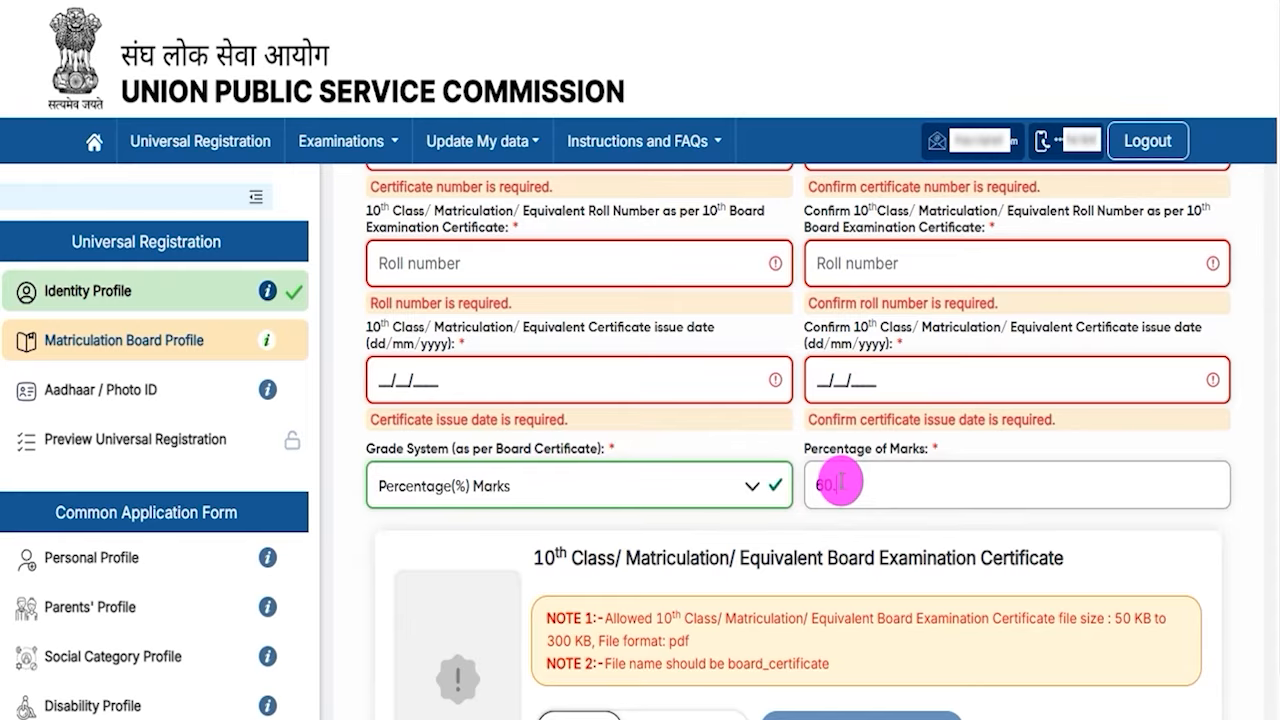
pyautogui.click(620, 552)
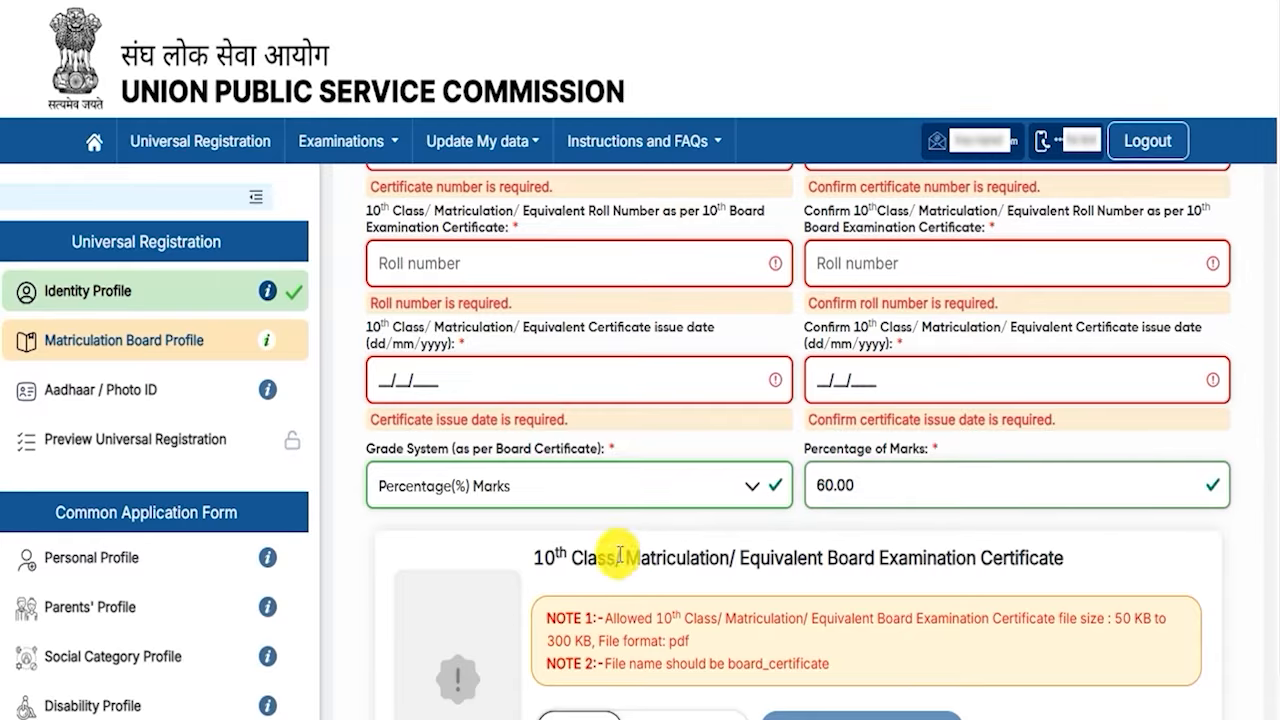
pyautogui.scroll(-3, 660, 530)
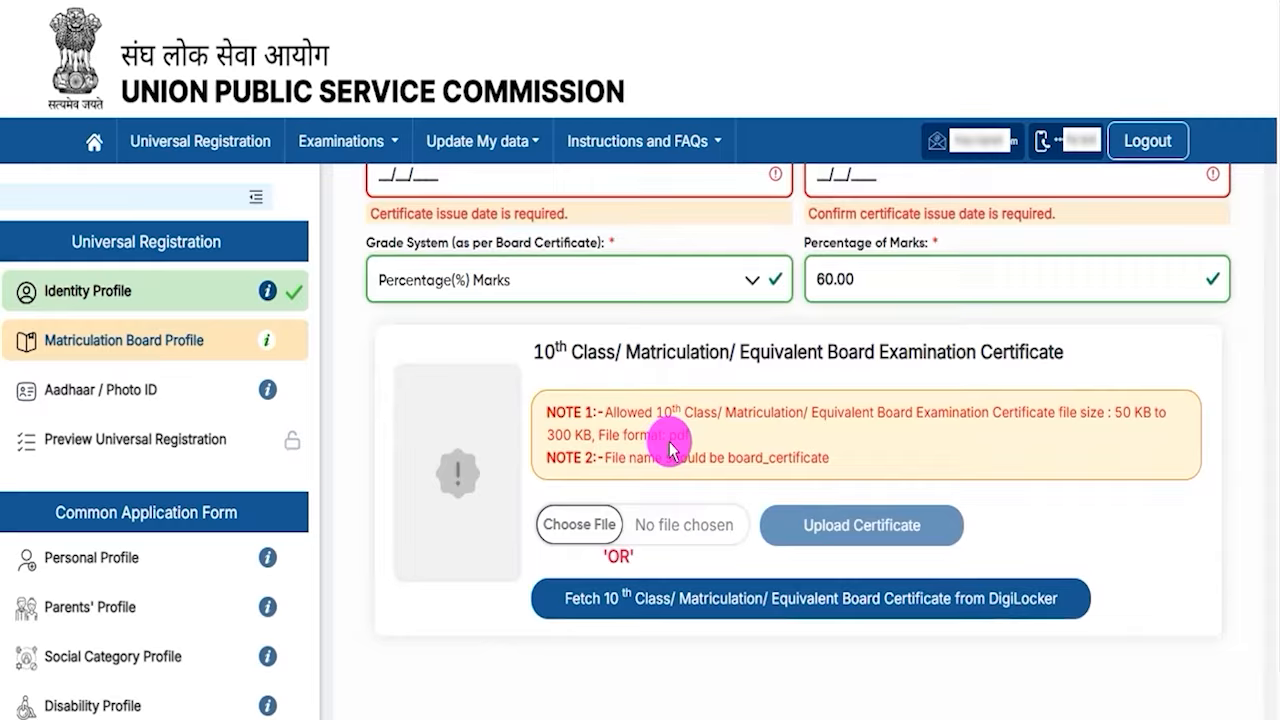
pyautogui.moveTo(1114, 413); pyautogui.dragTo(1135, 413)
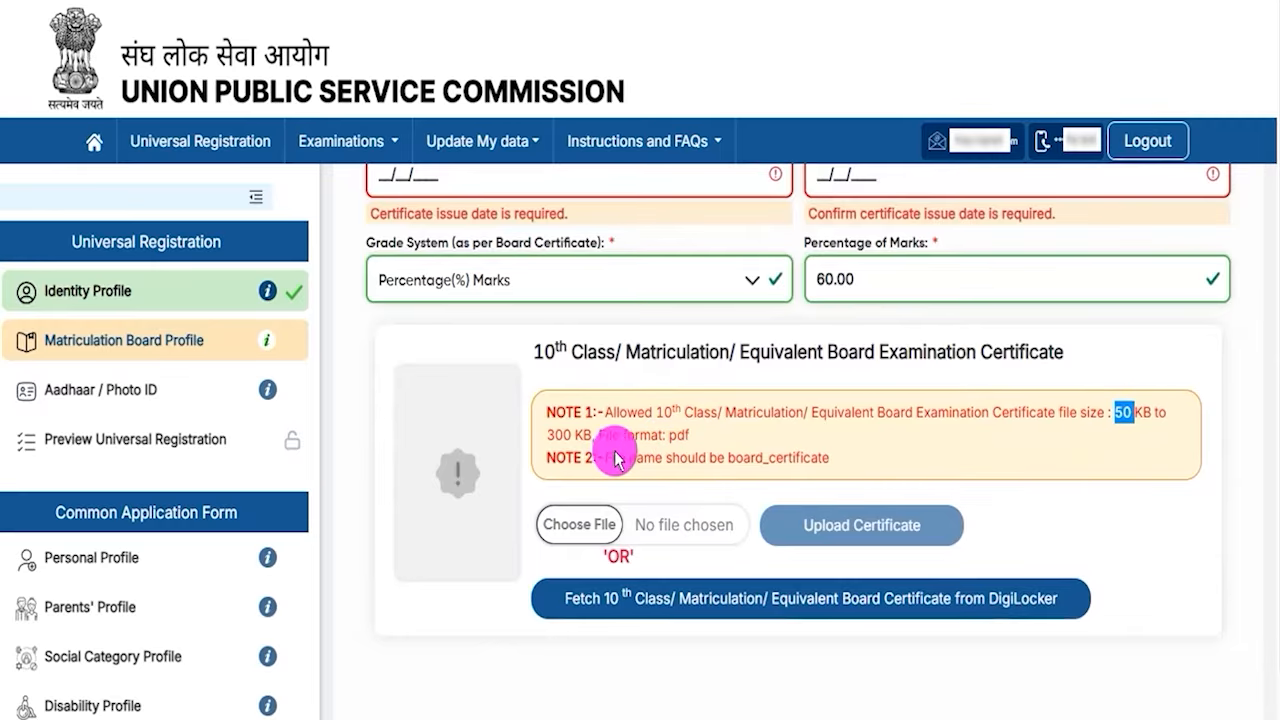
pyautogui.click(562, 433)
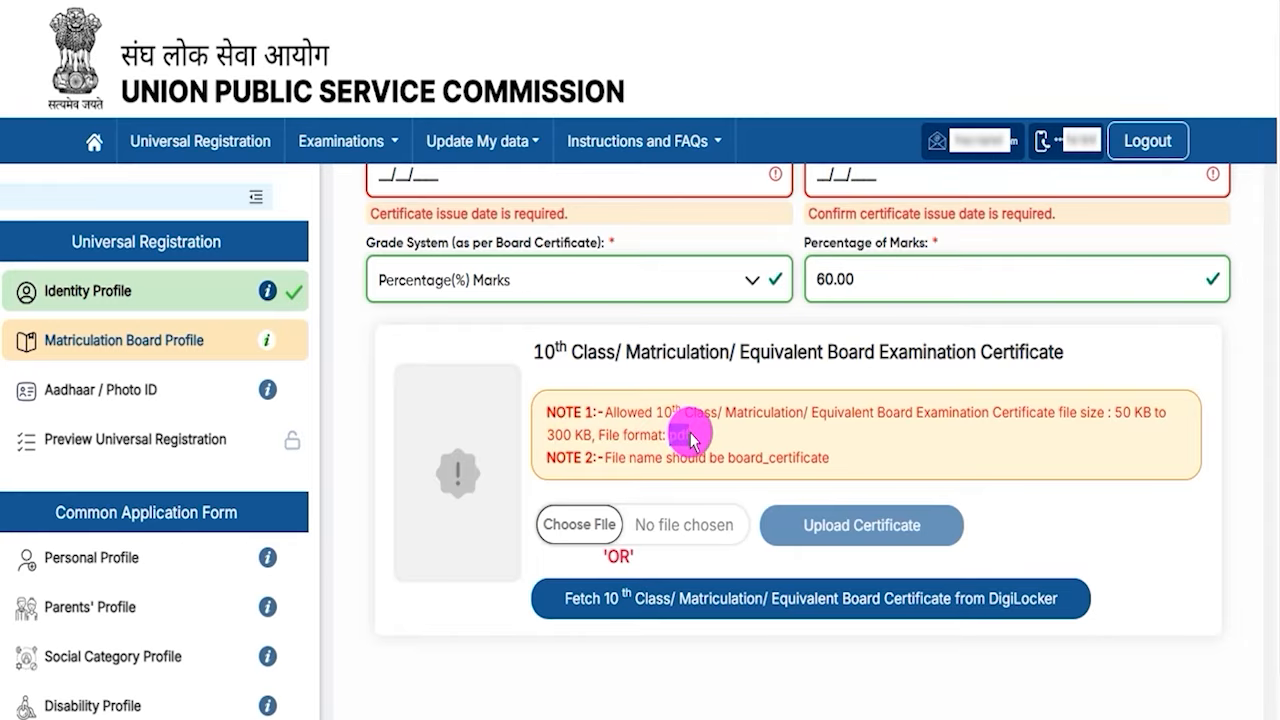
pyautogui.moveTo(728, 458); pyautogui.dragTo(828, 463)
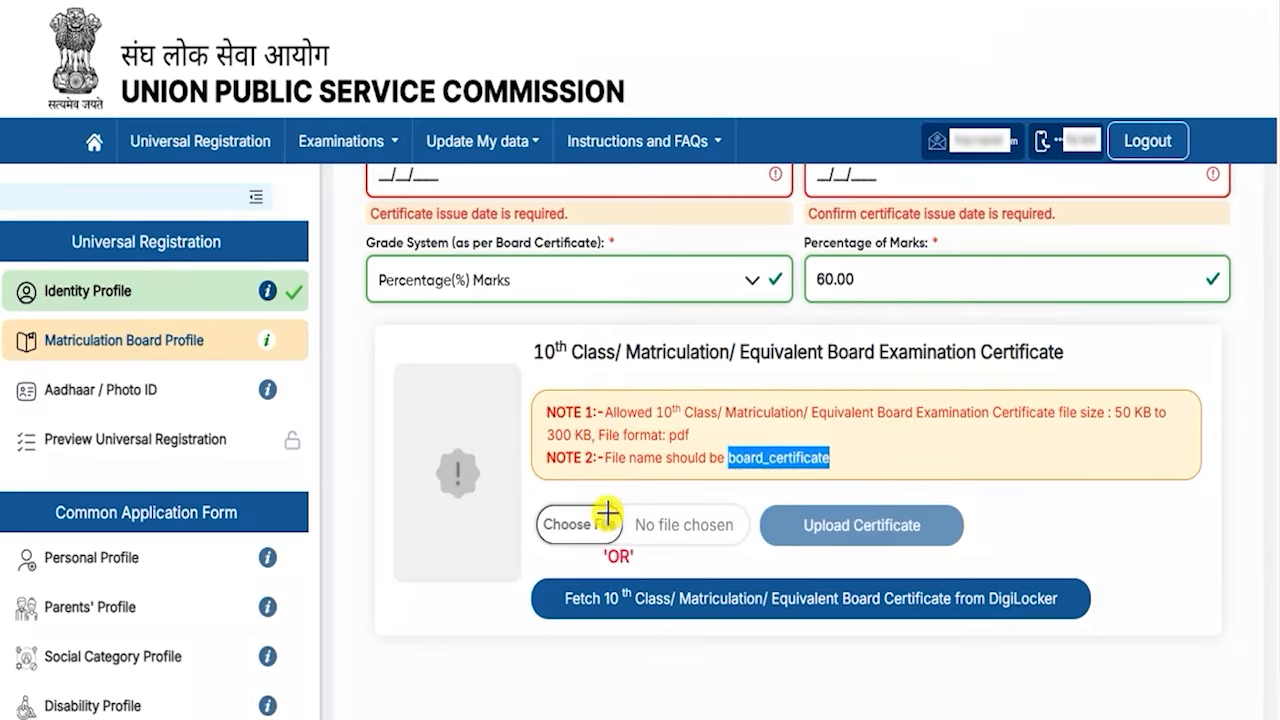
pyautogui.moveTo(606, 513); pyautogui.dragTo(657, 480)
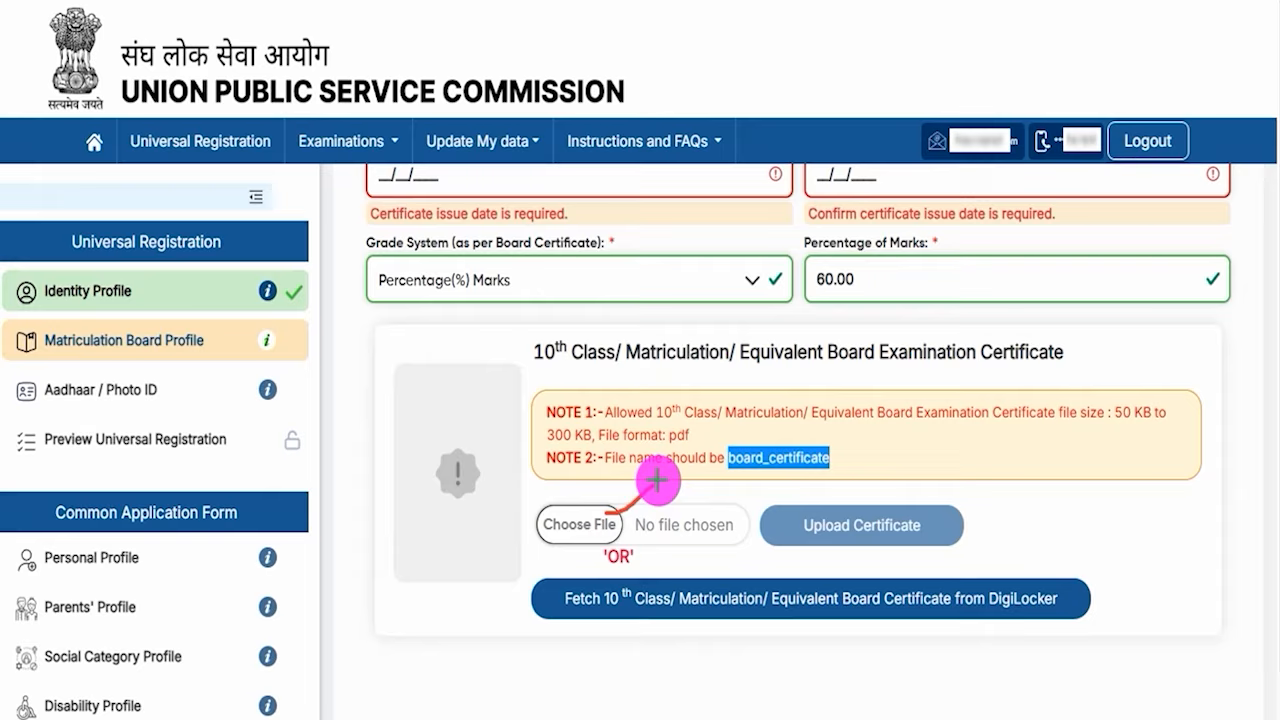
pyautogui.moveTo(932, 524); pyautogui.dragTo(975, 490)
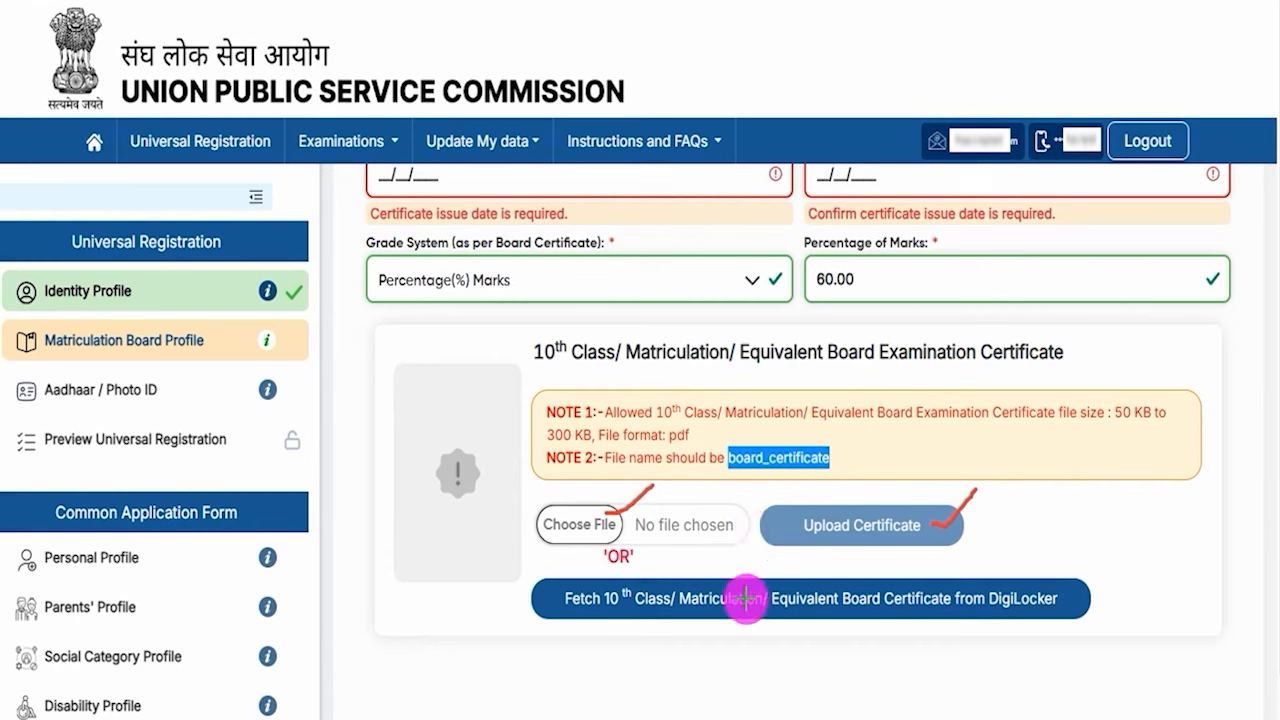
pyautogui.moveTo(1070, 607); pyautogui.dragTo(1120, 580)
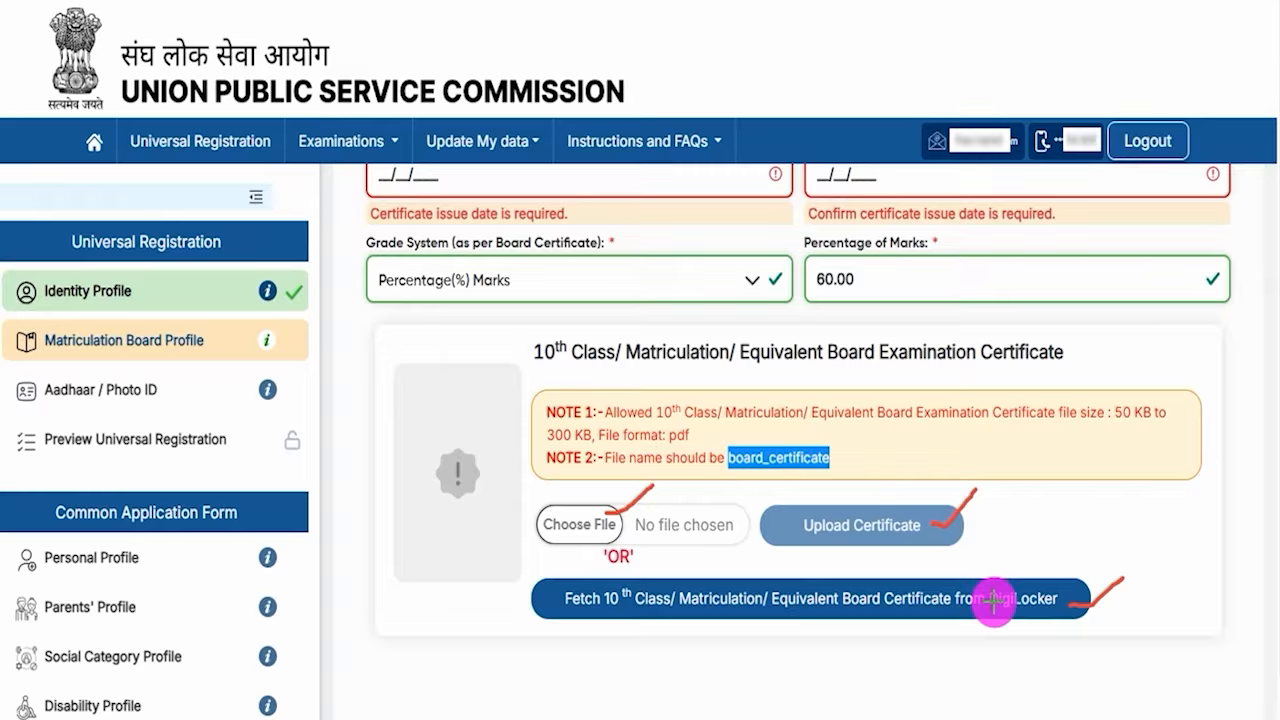
# Tick the declaration, review the matriculation details and submit them
pyautogui.scroll(-2, 760, 577)
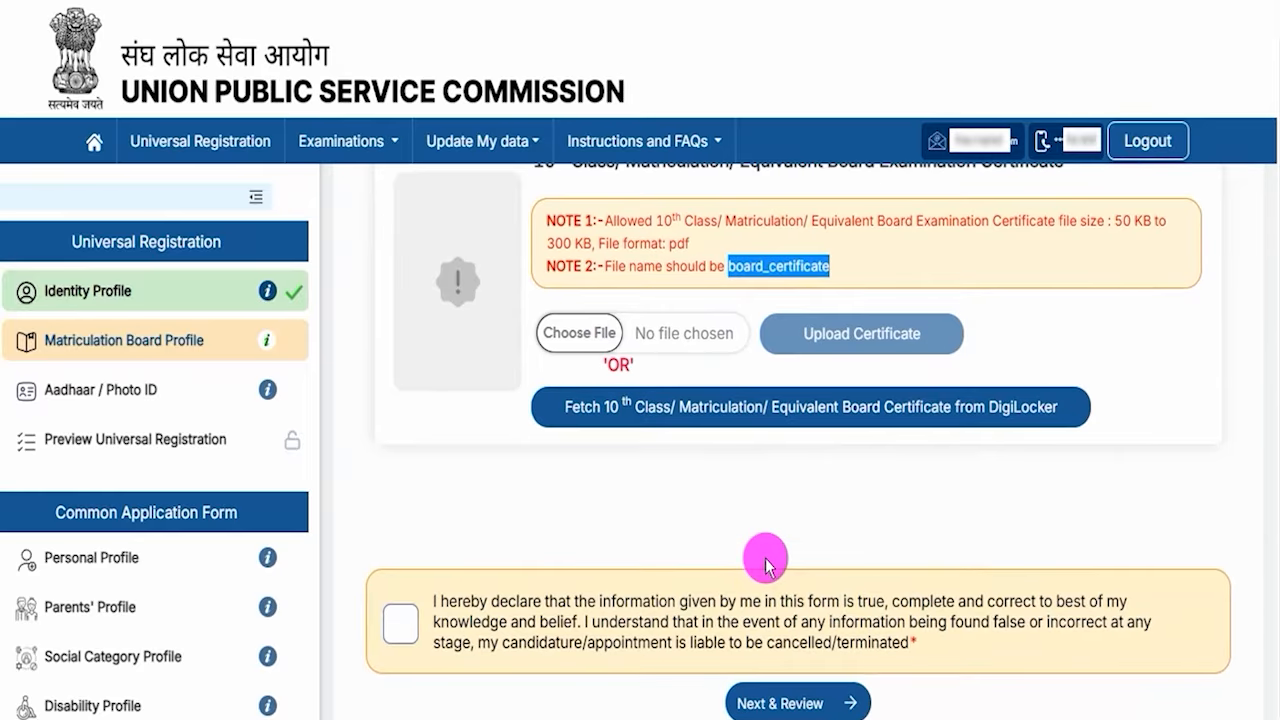
pyautogui.click(400, 624)
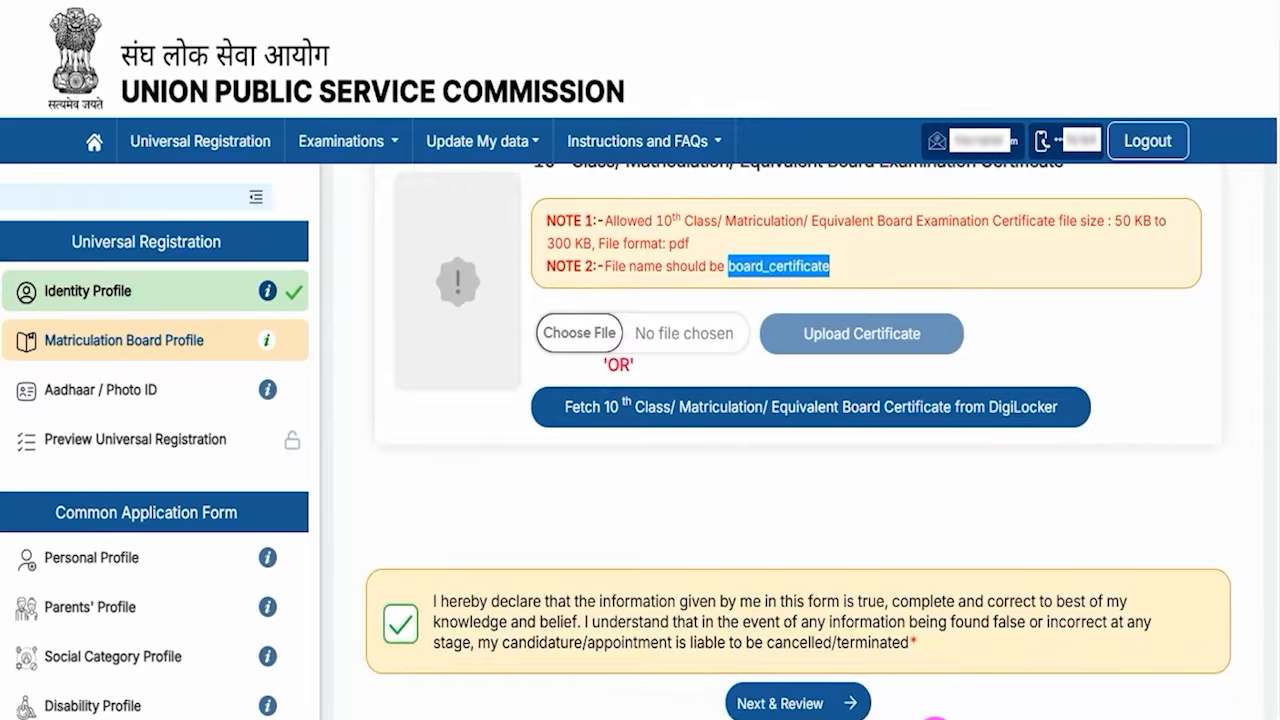
pyautogui.moveTo(1150, 706); pyautogui.dragTo(903, 705)
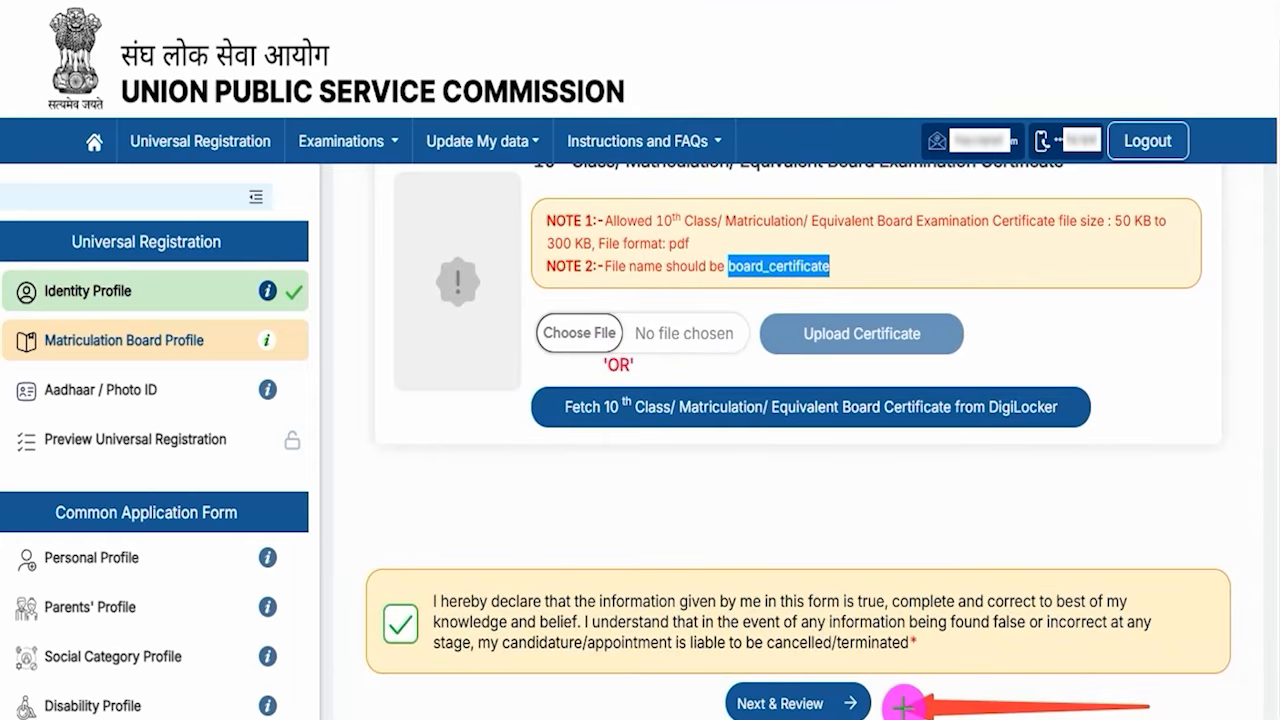
pyautogui.click(855, 703)
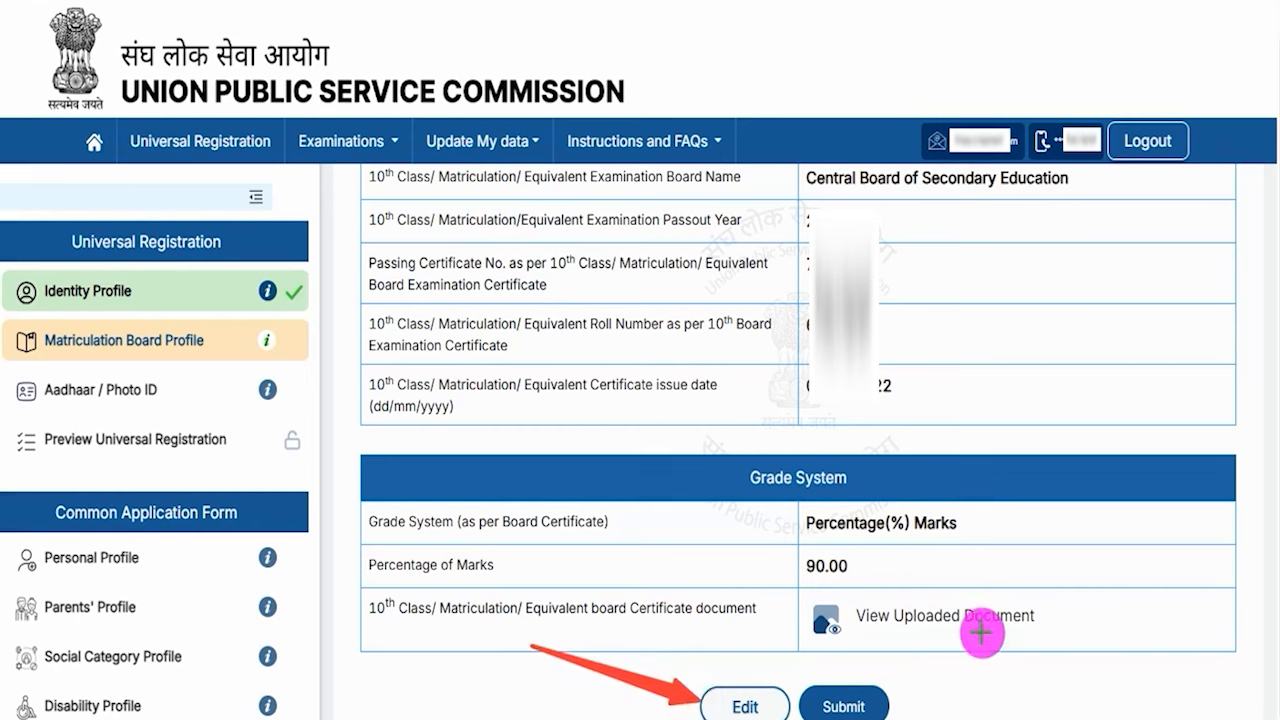
pyautogui.click(886, 689)
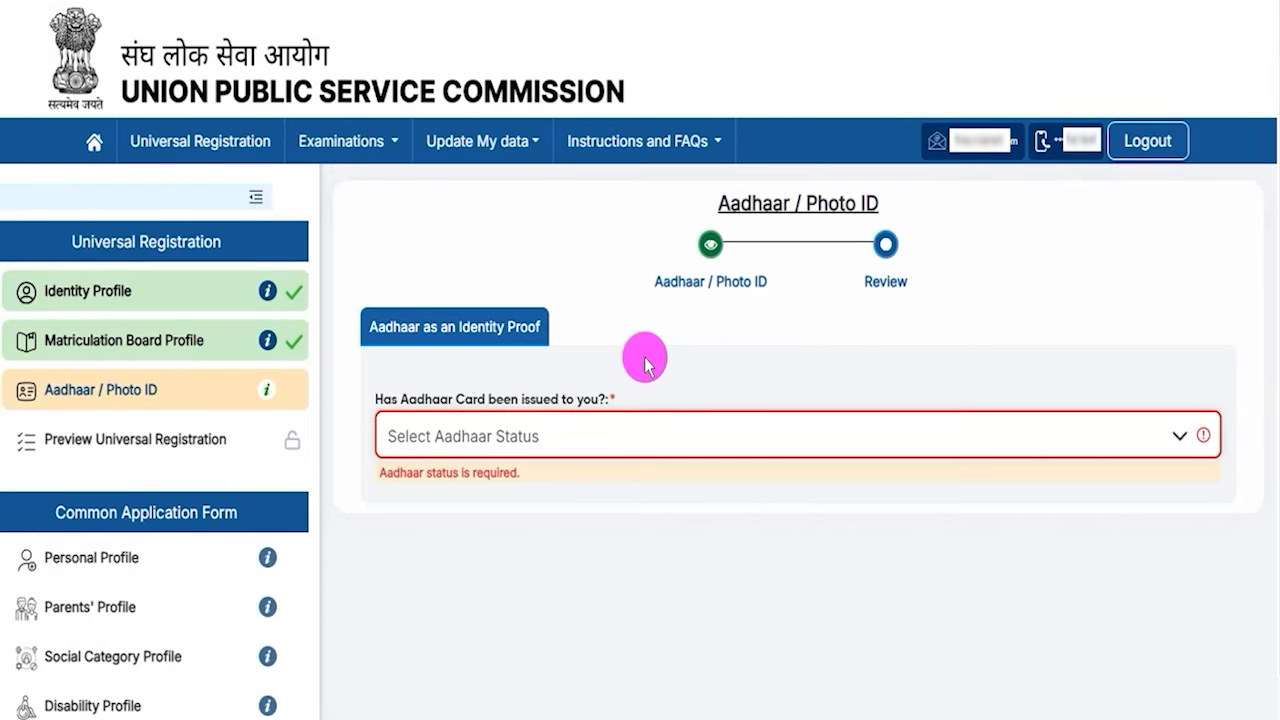
# Answer 'Yes, I have been issued Aadhaar card' and tick the verification consent
pyautogui.click(586, 431)
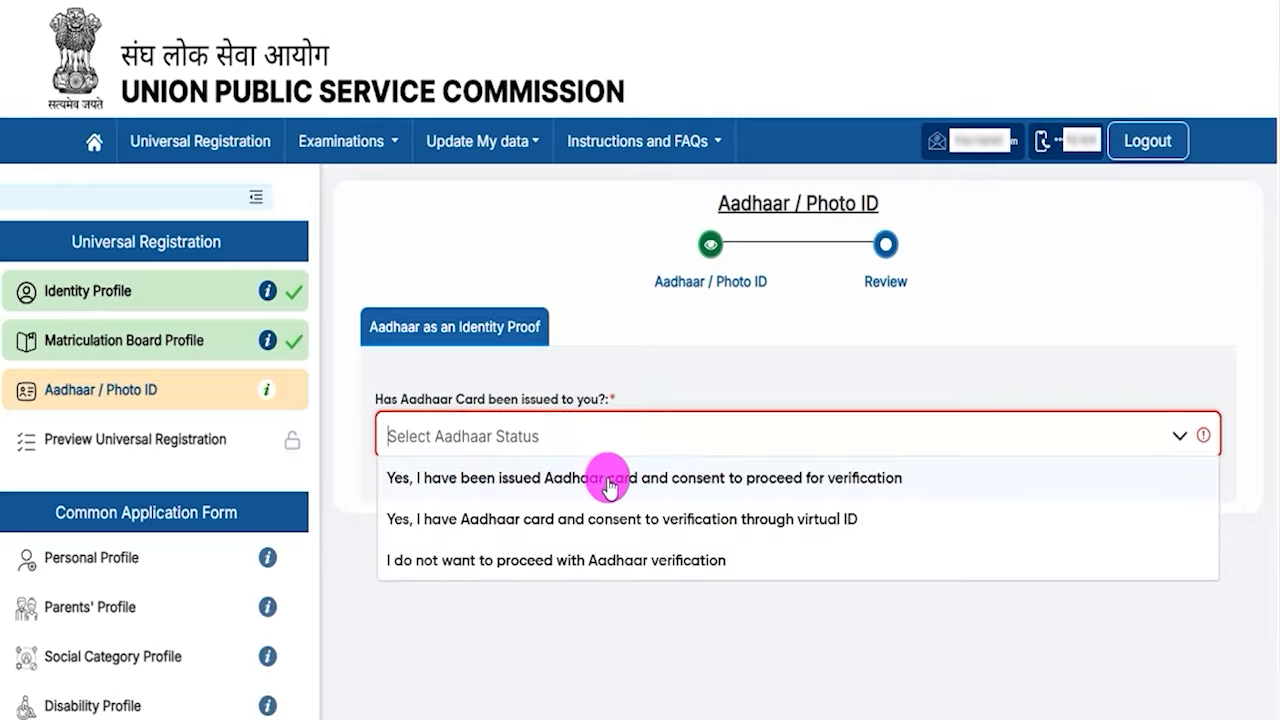
pyautogui.click(857, 480)
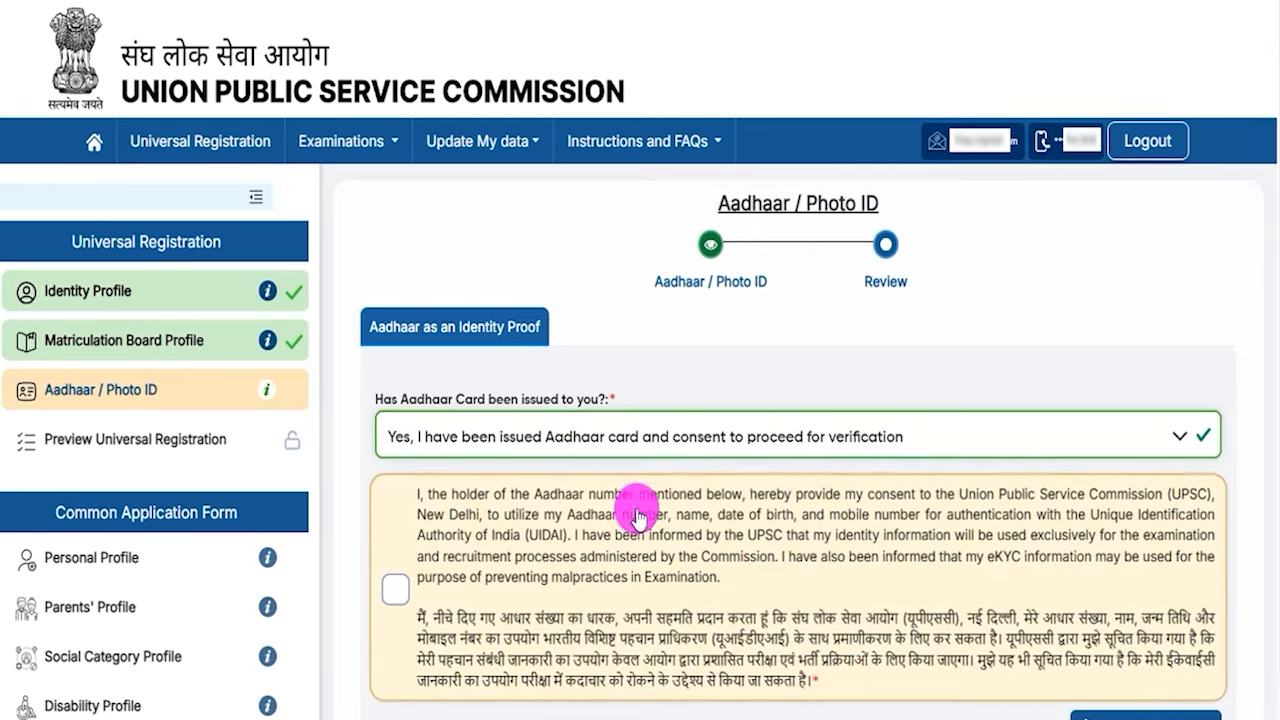
pyautogui.click(426, 589)
pyautogui.scroll(-3, 790, 532)
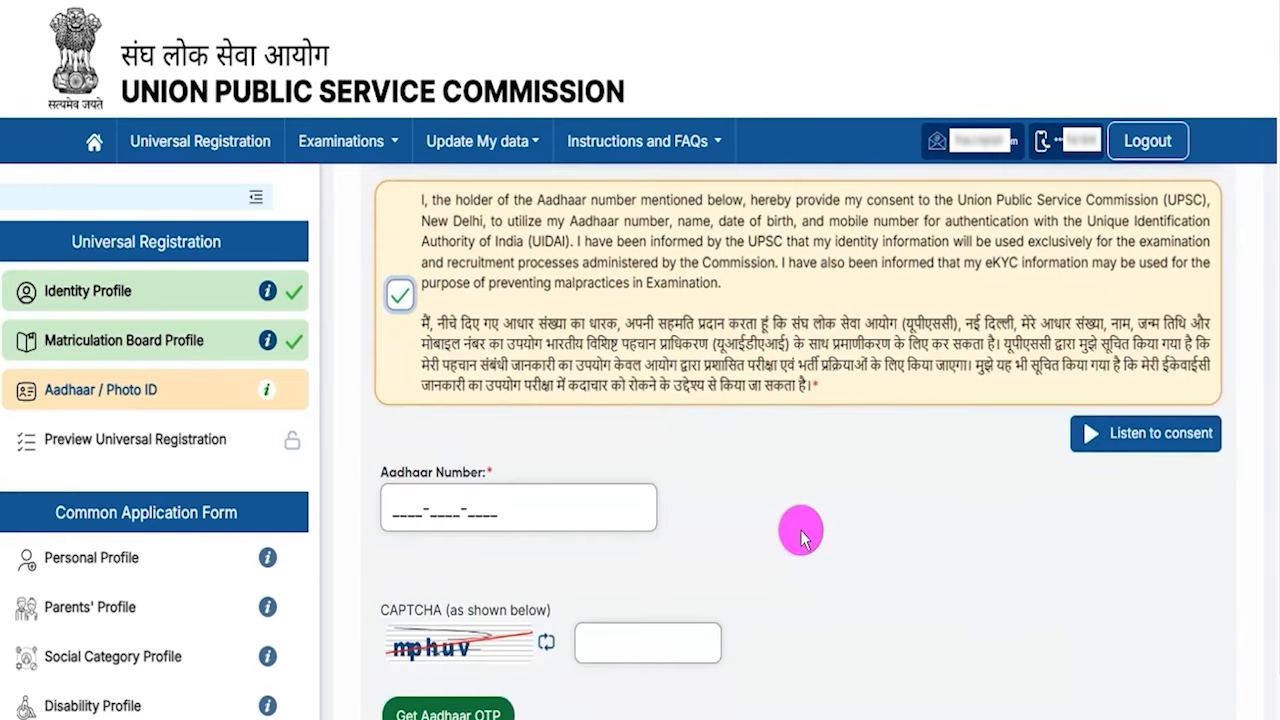
# Click into the Aadhaar Number and CAPTCHA boxes, then revisit the Aadhaar status choices
pyautogui.click(408, 509)
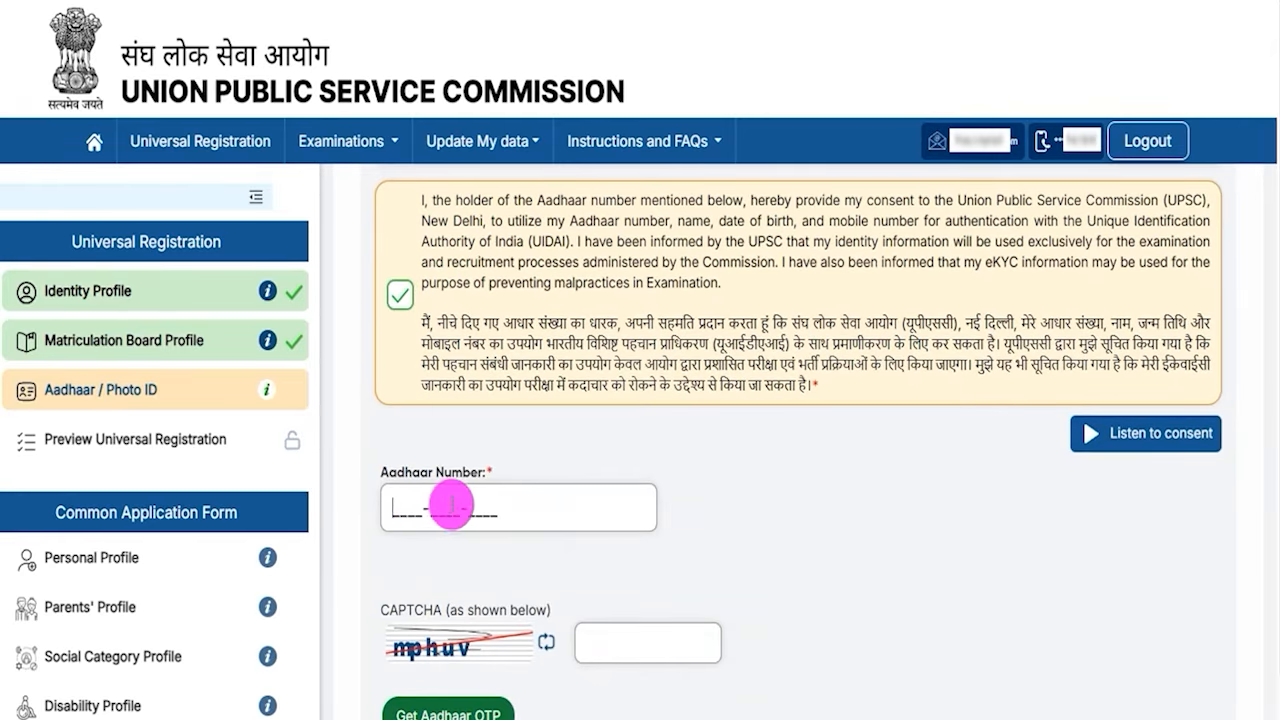
pyautogui.scroll(-1, 580, 585)
pyautogui.click(612, 601)
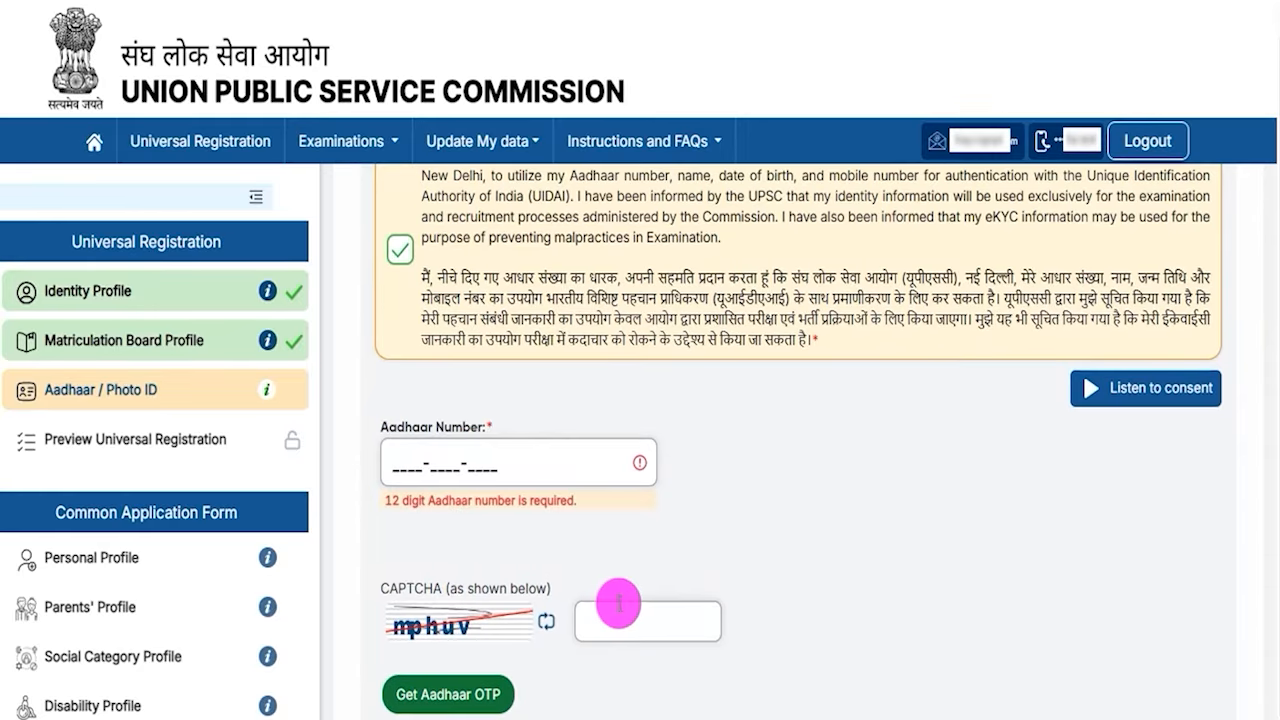
pyautogui.scroll(-1, 700, 585)
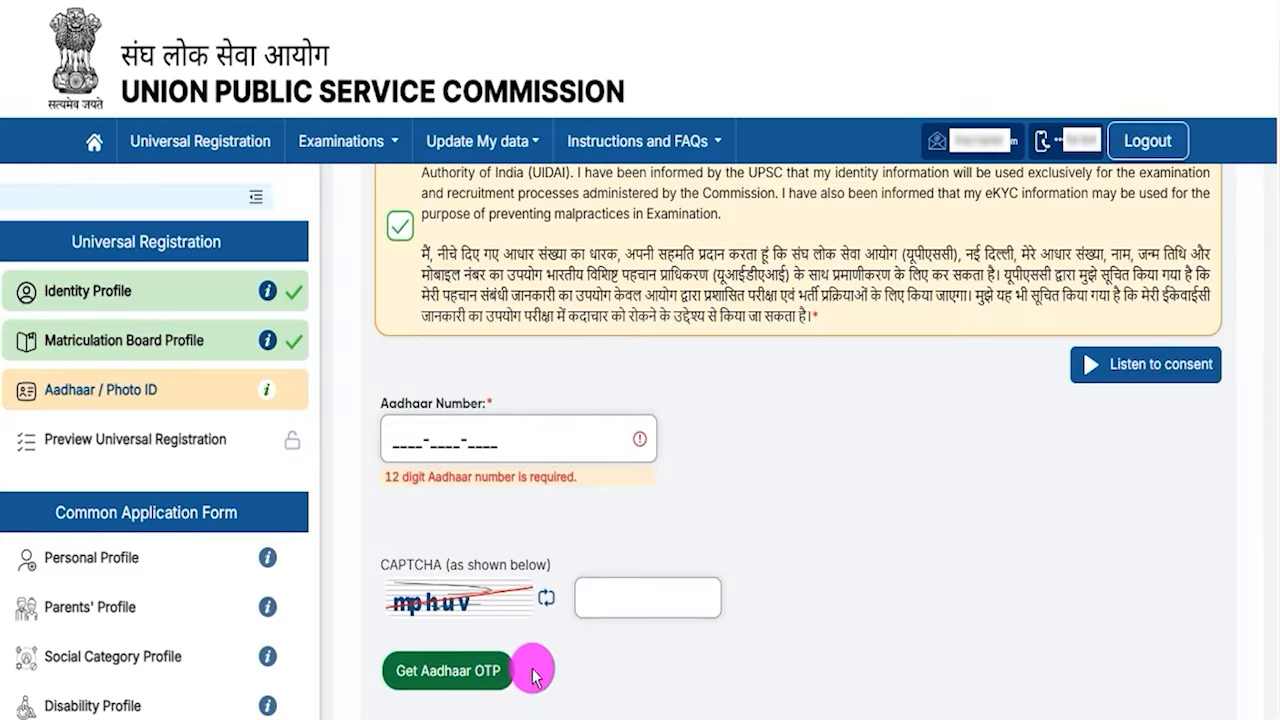
pyautogui.scroll(3, 588, 650)
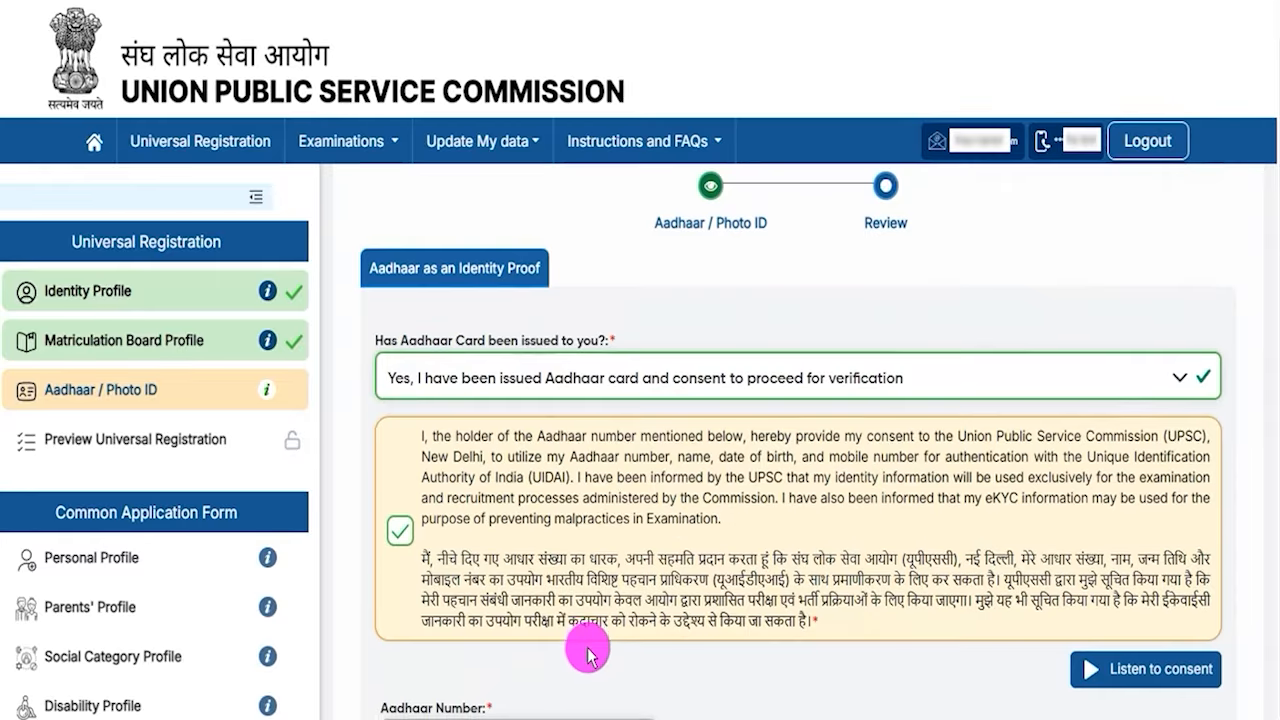
pyautogui.click(566, 404)
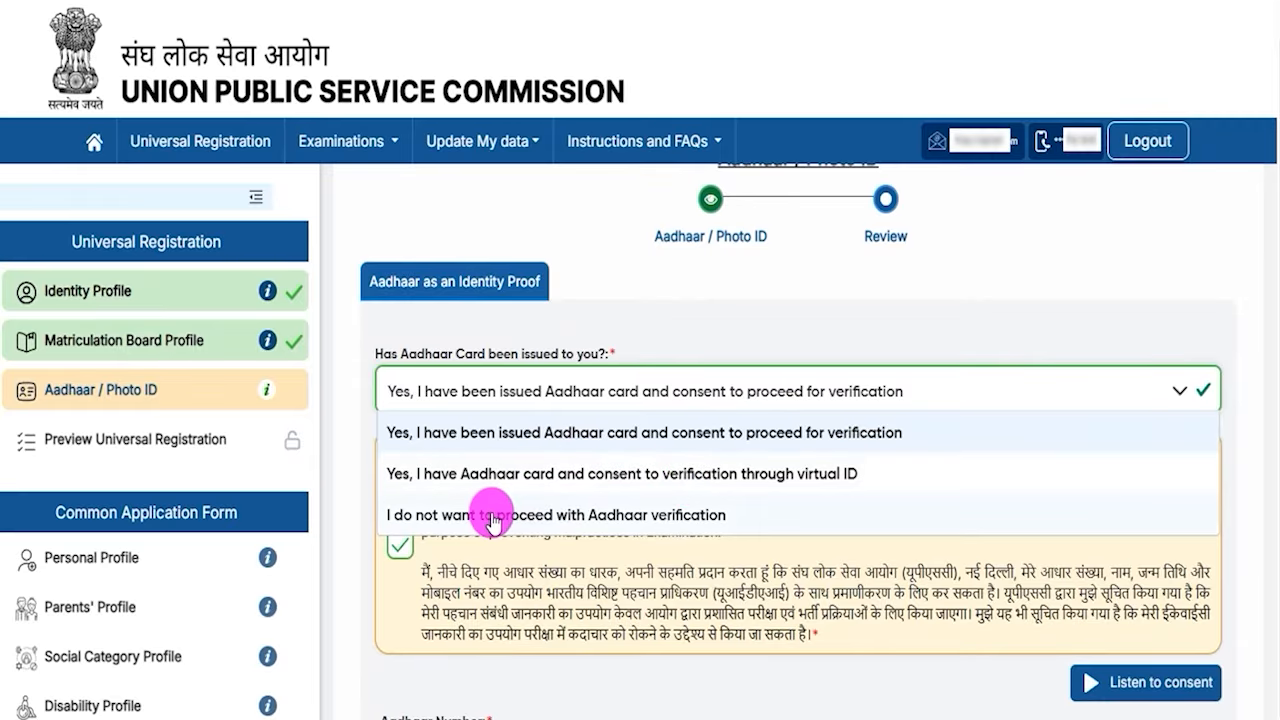
# Choose not to proceed with Aadhaar verification and acknowledge the notice
pyautogui.click(605, 515)
pyautogui.click(632, 496)
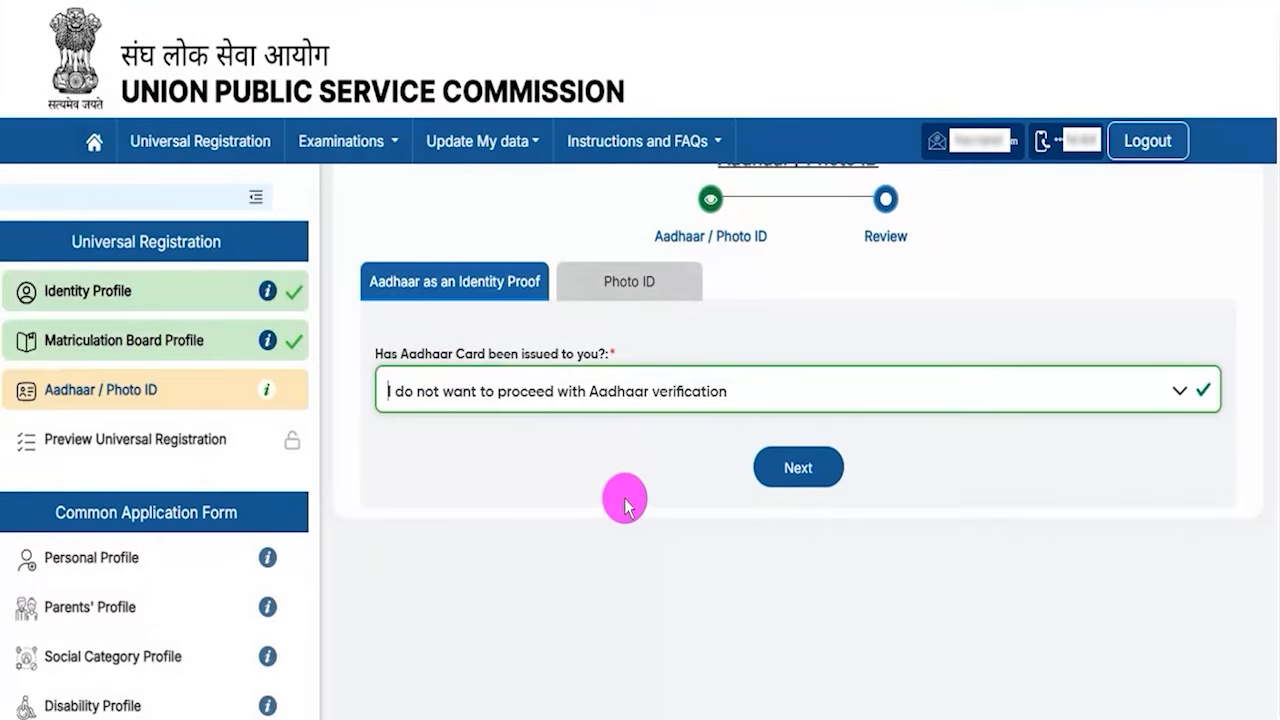
pyautogui.click(788, 478)
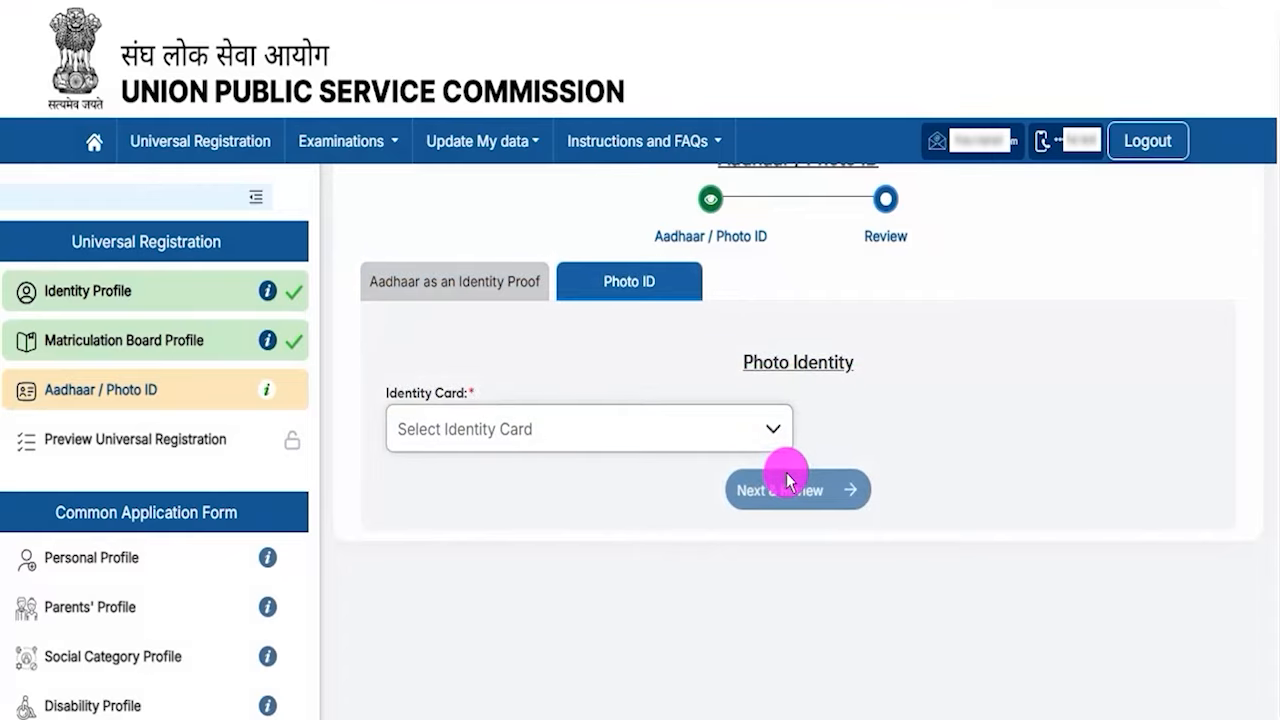
# Pick Valid PAN Card as identity card and check the id_card jpg upload requirements
pyautogui.click(498, 436)
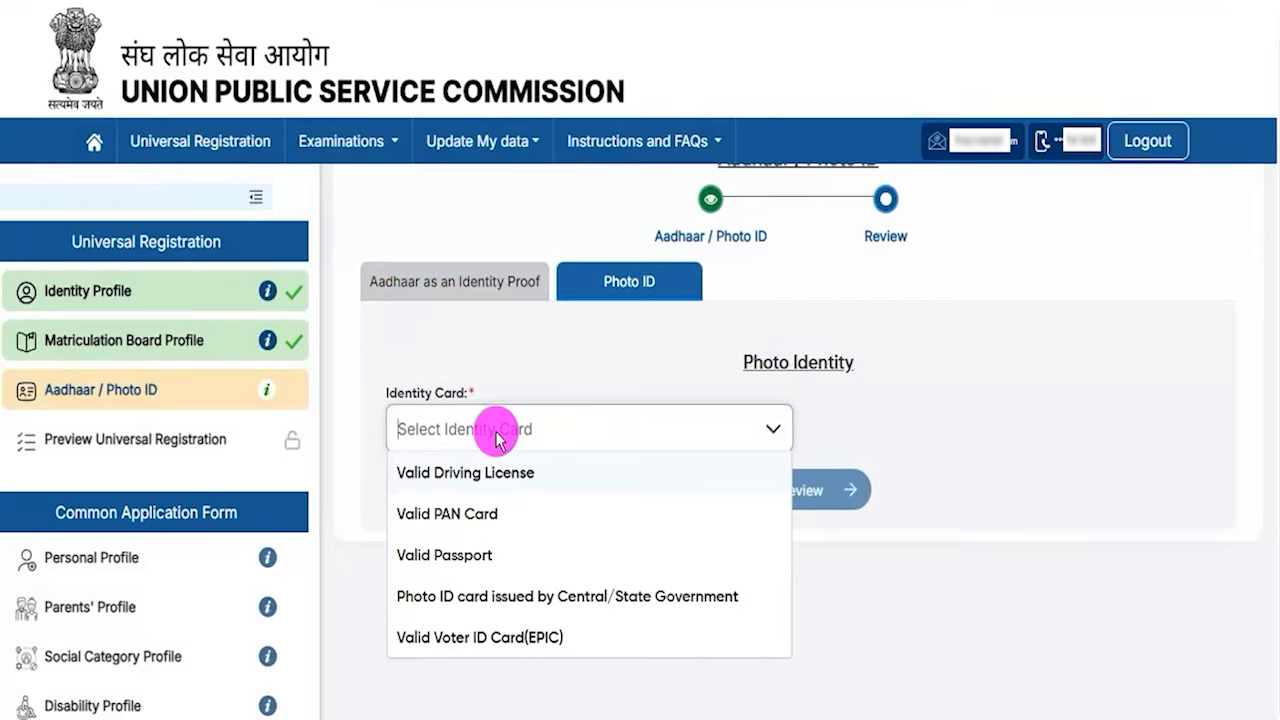
pyautogui.click(464, 514)
pyautogui.click(840, 428)
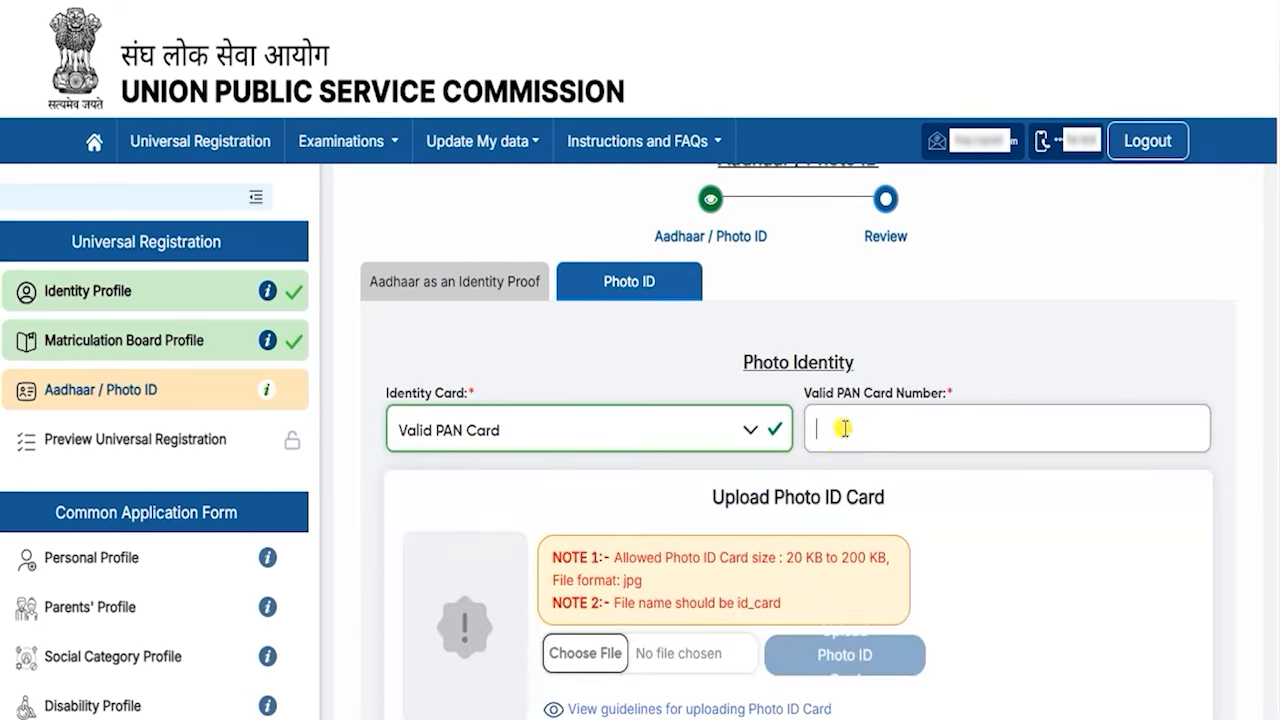
pyautogui.scroll(-2, 1018, 572)
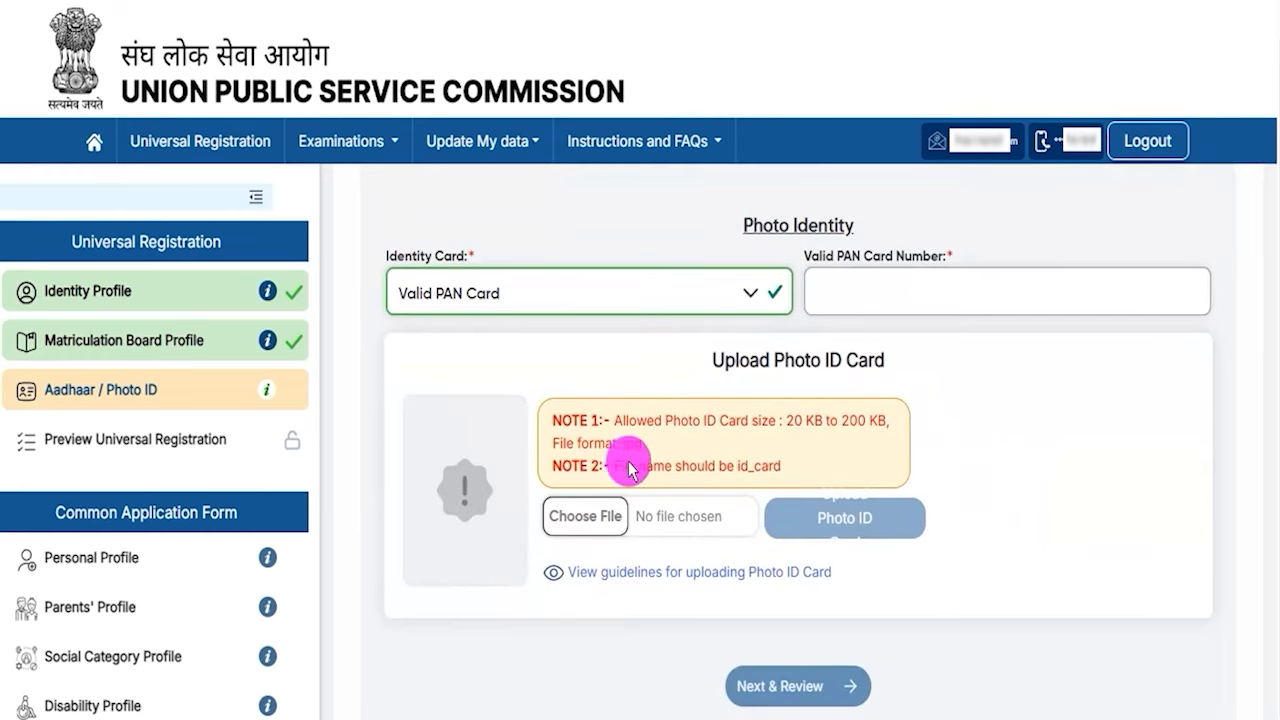
pyautogui.moveTo(634, 421); pyautogui.dragTo(839, 446)
pyautogui.moveTo(595, 468); pyautogui.dragTo(617, 468)
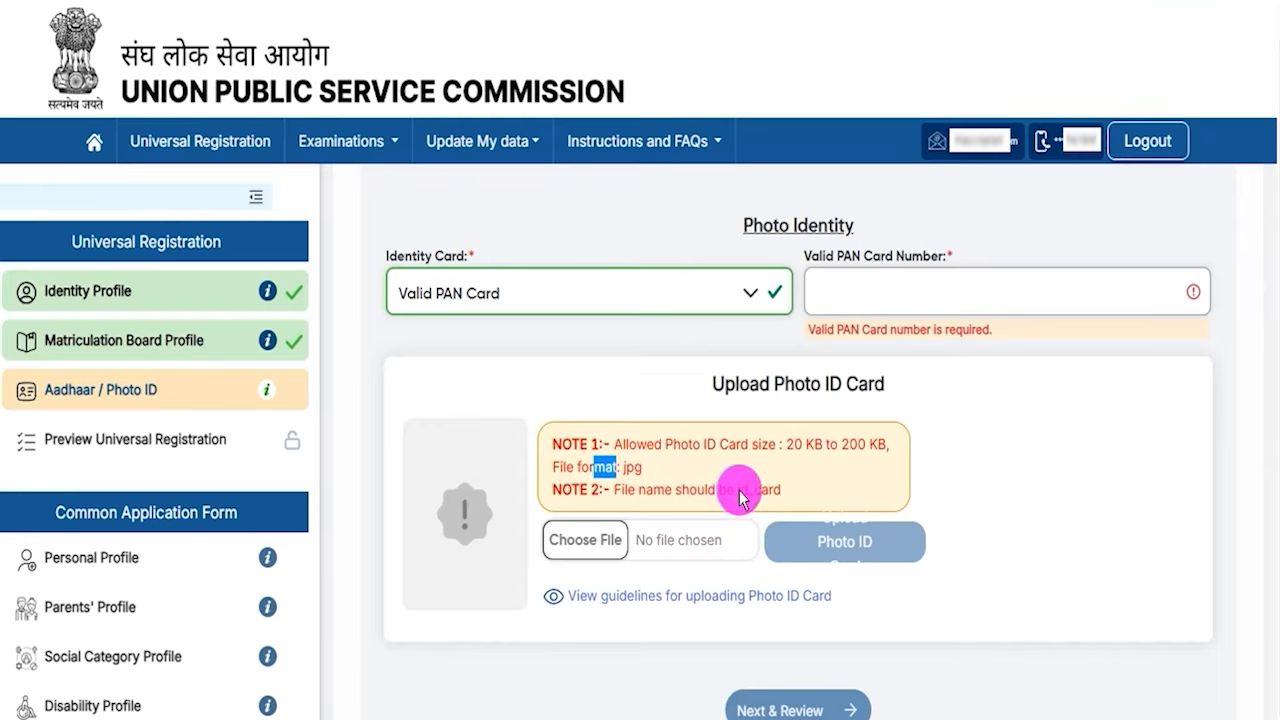
pyautogui.moveTo(740, 490); pyautogui.dragTo(767, 490)
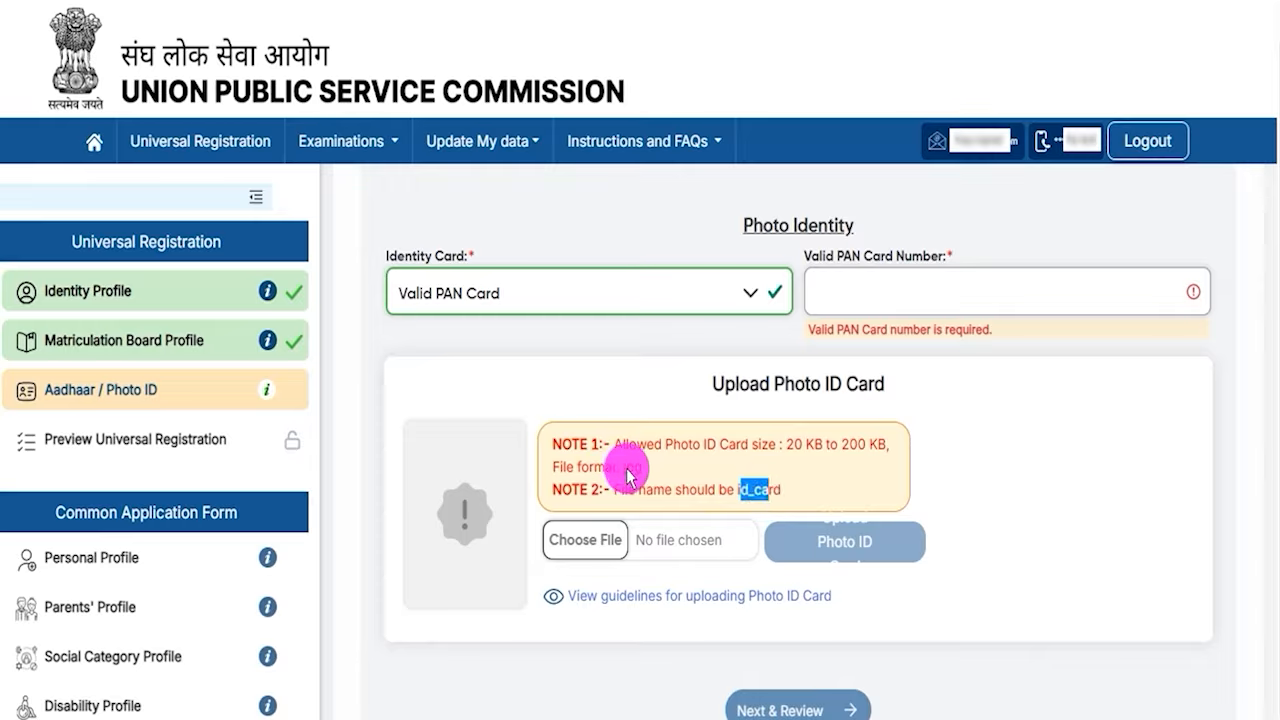
pyautogui.moveTo(627, 467); pyautogui.dragTo(647, 468)
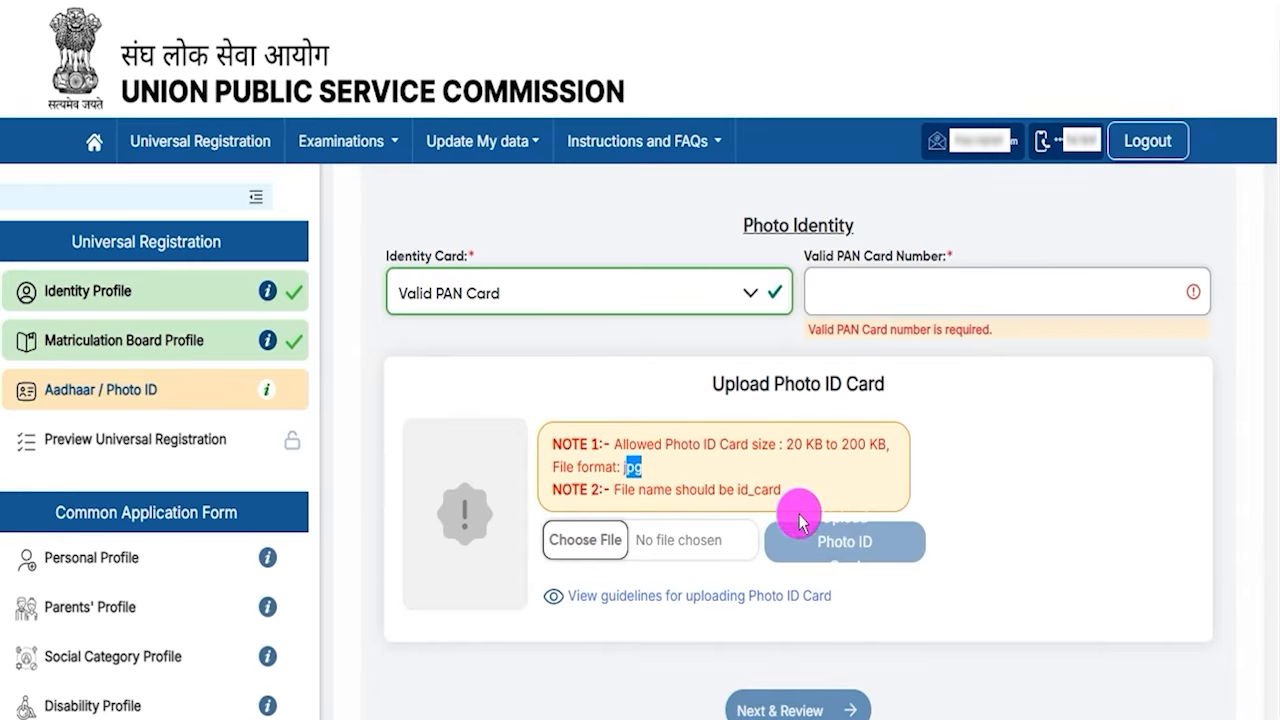
# Switch between the Aadhaar identity proof and Photo ID sections
pyautogui.scroll(2, 772, 540)
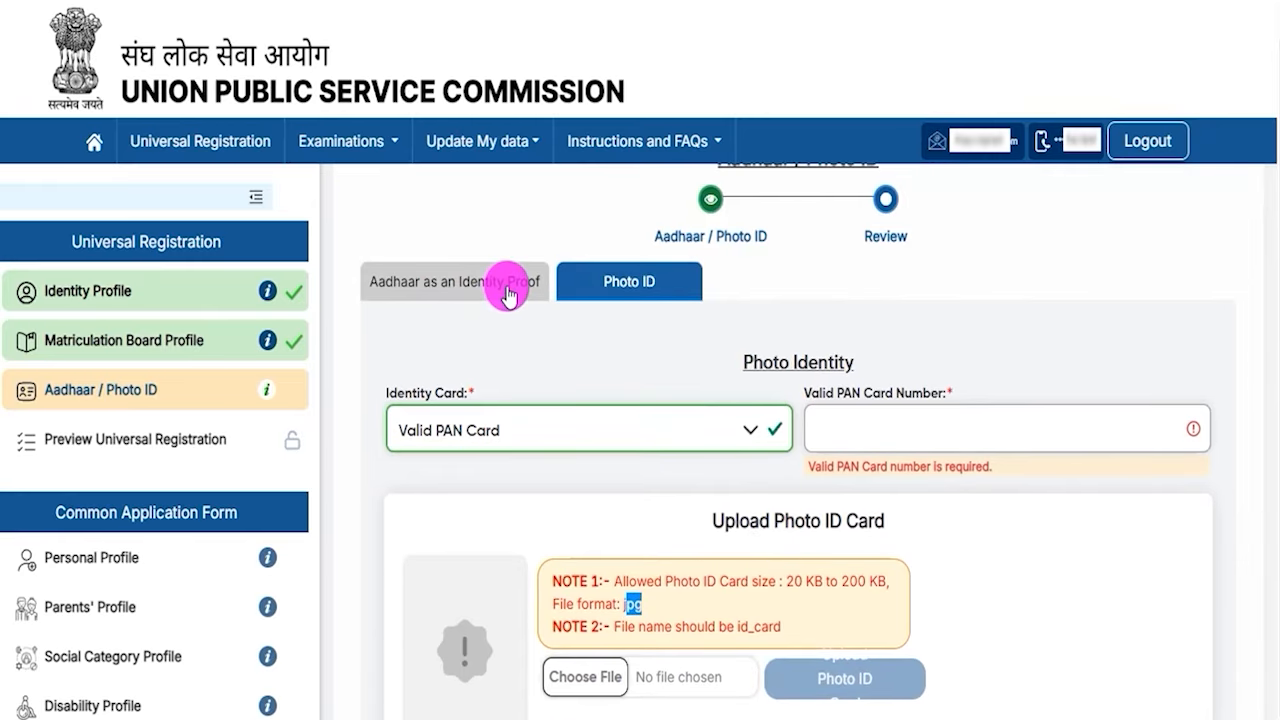
pyautogui.click(508, 294)
pyautogui.scroll(1, 571, 423)
pyautogui.click(610, 336)
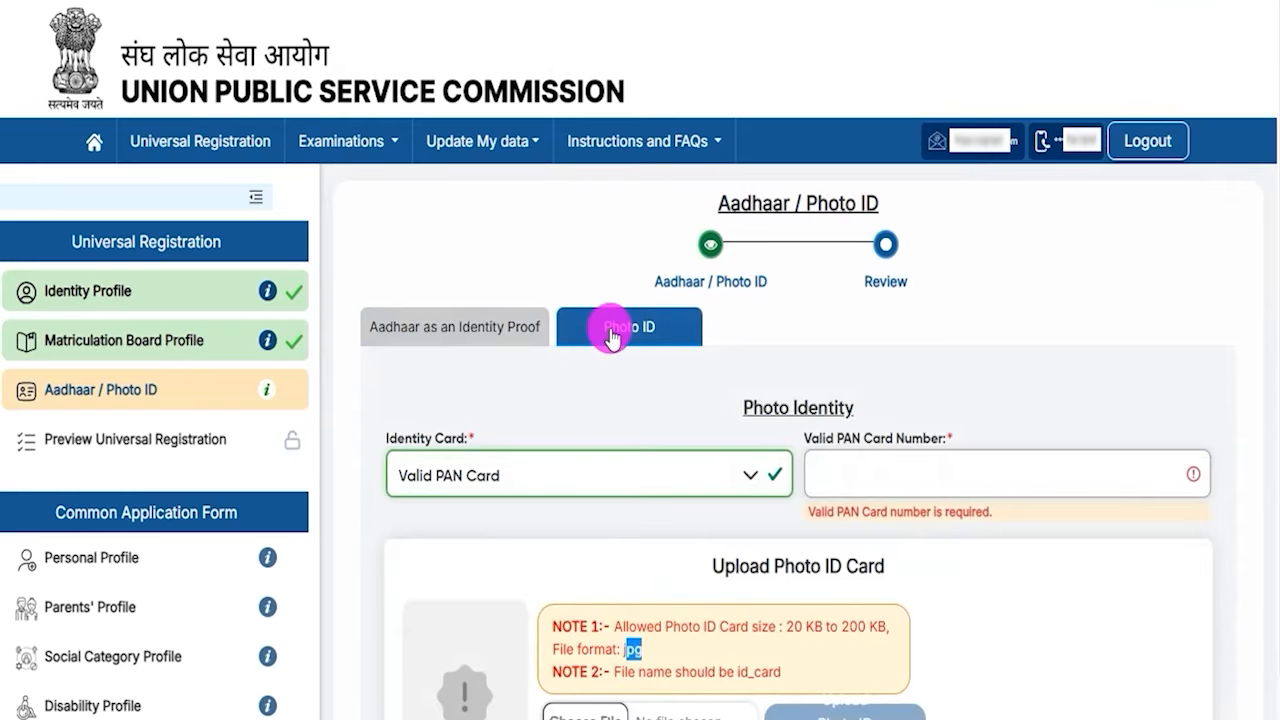
pyautogui.scroll(-2, 868, 558)
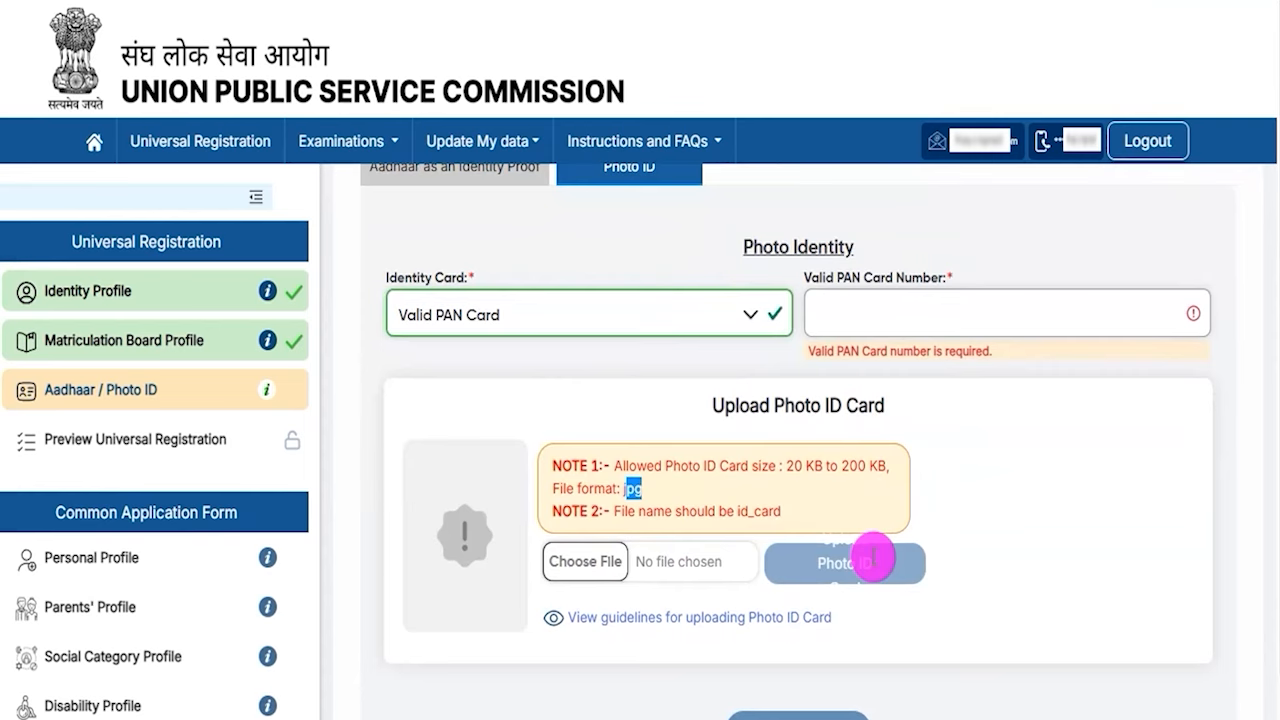
pyautogui.scroll(2, 873, 560)
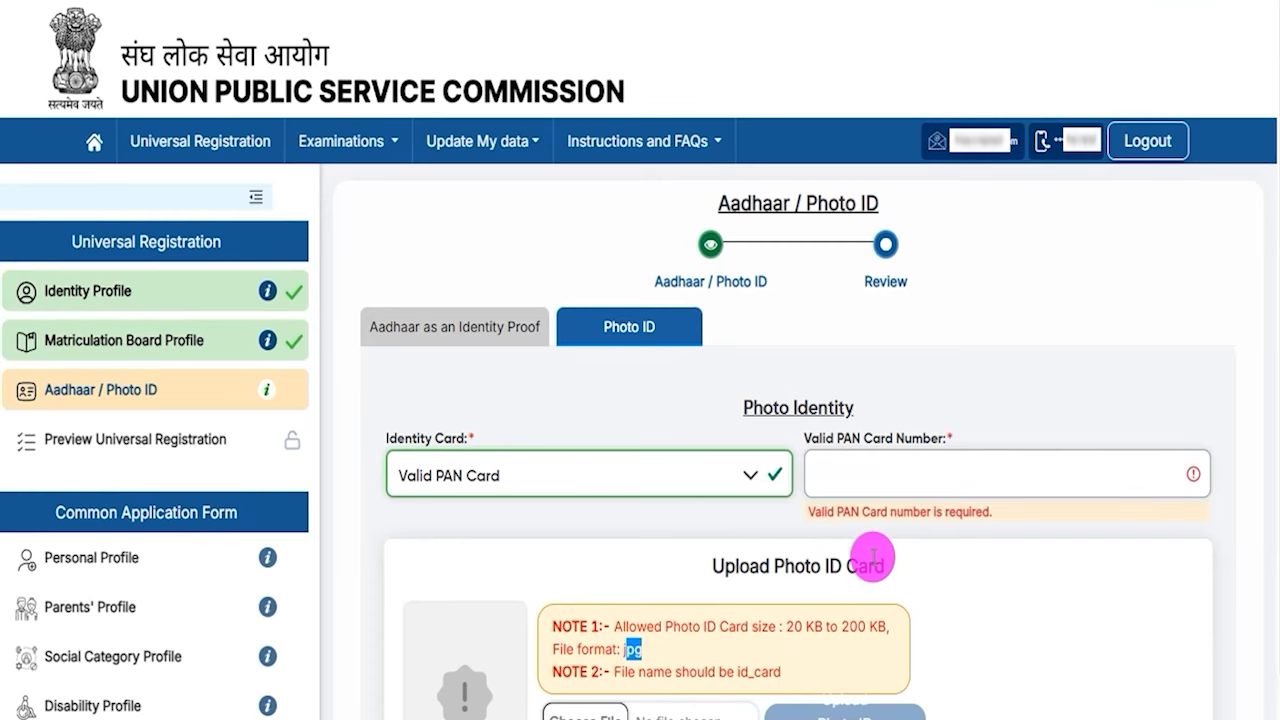
pyautogui.moveTo(726, 565); pyautogui.dragTo(866, 566)
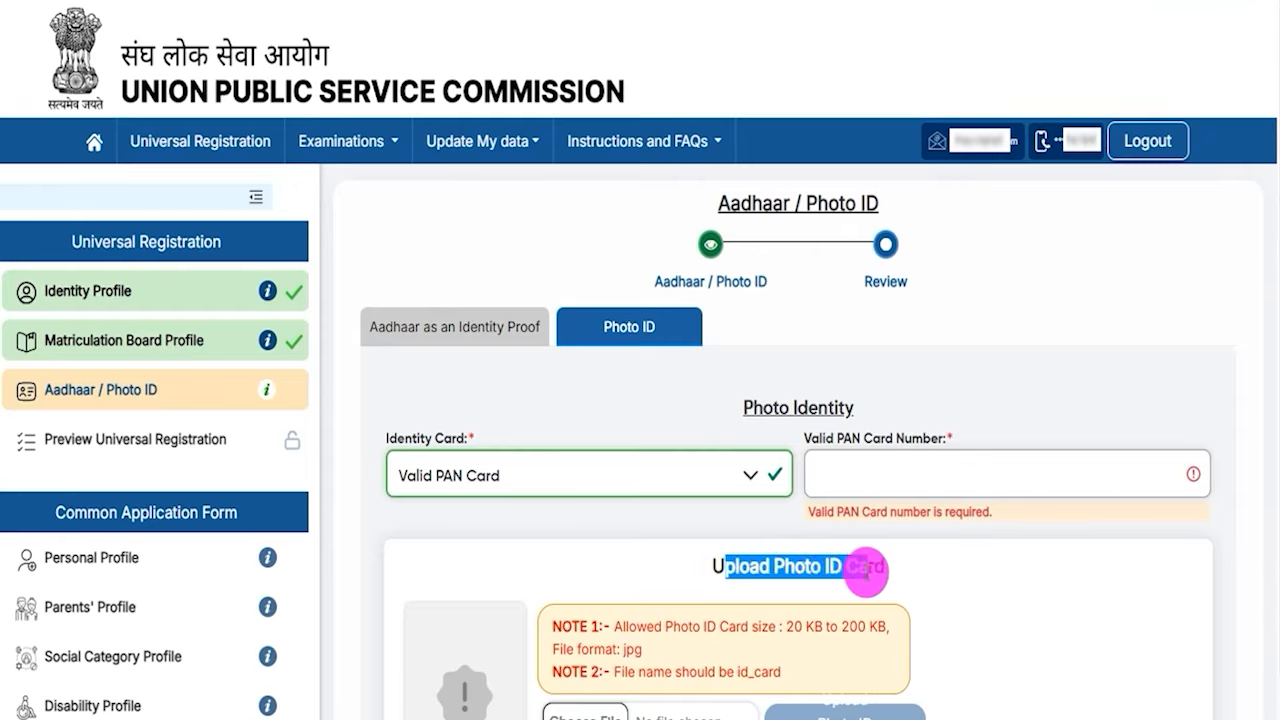
pyautogui.click(492, 334)
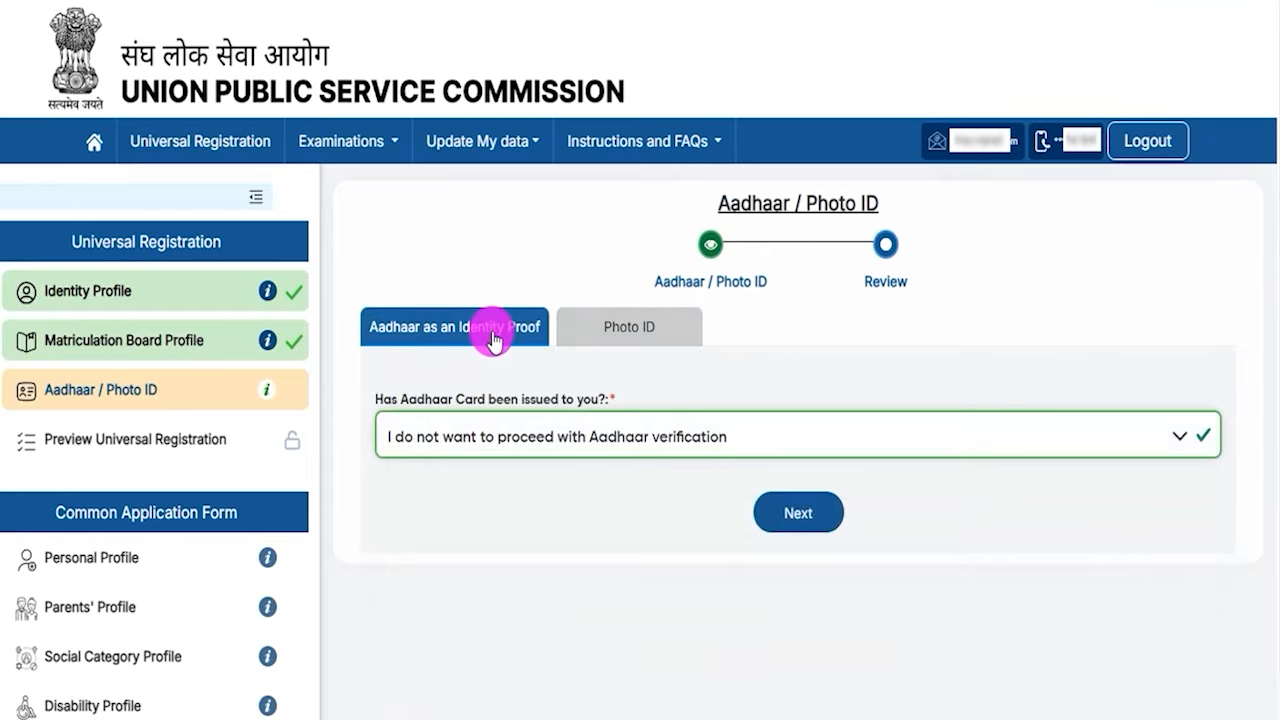
# Re-answer that Aadhaar was issued with consent, then request the Aadhaar OTP
pyautogui.click(582, 446)
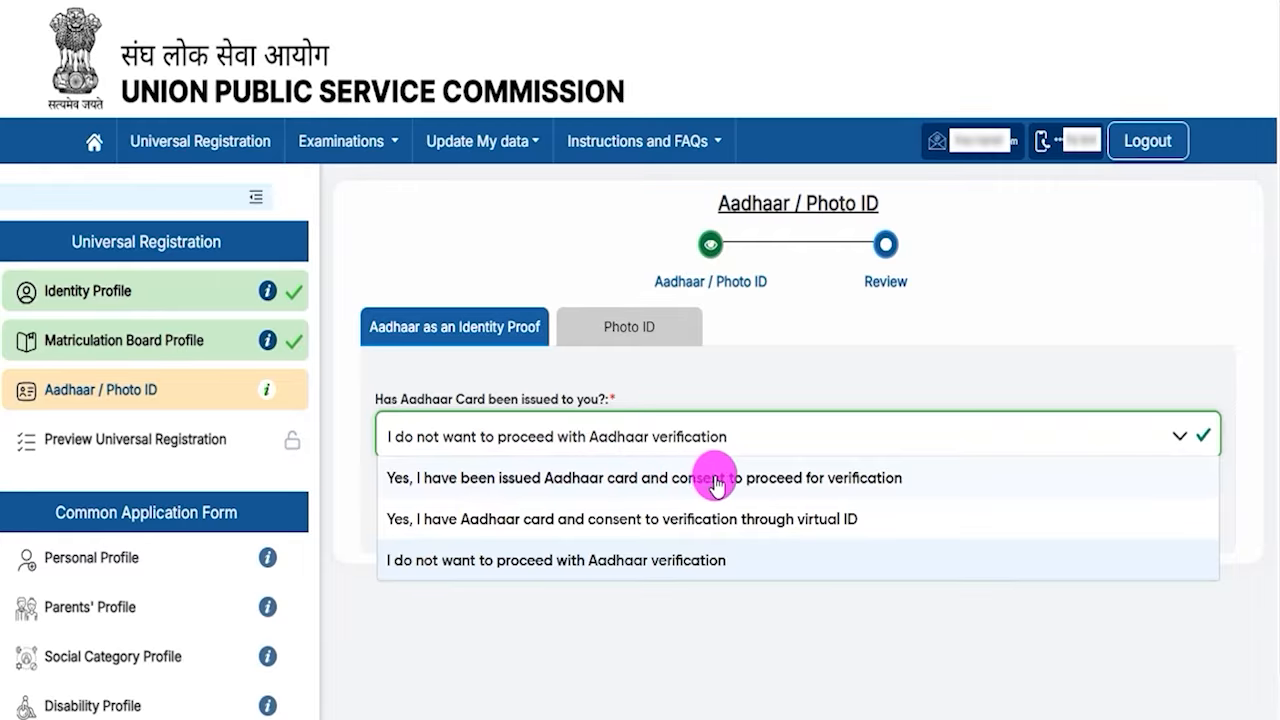
pyautogui.click(810, 485)
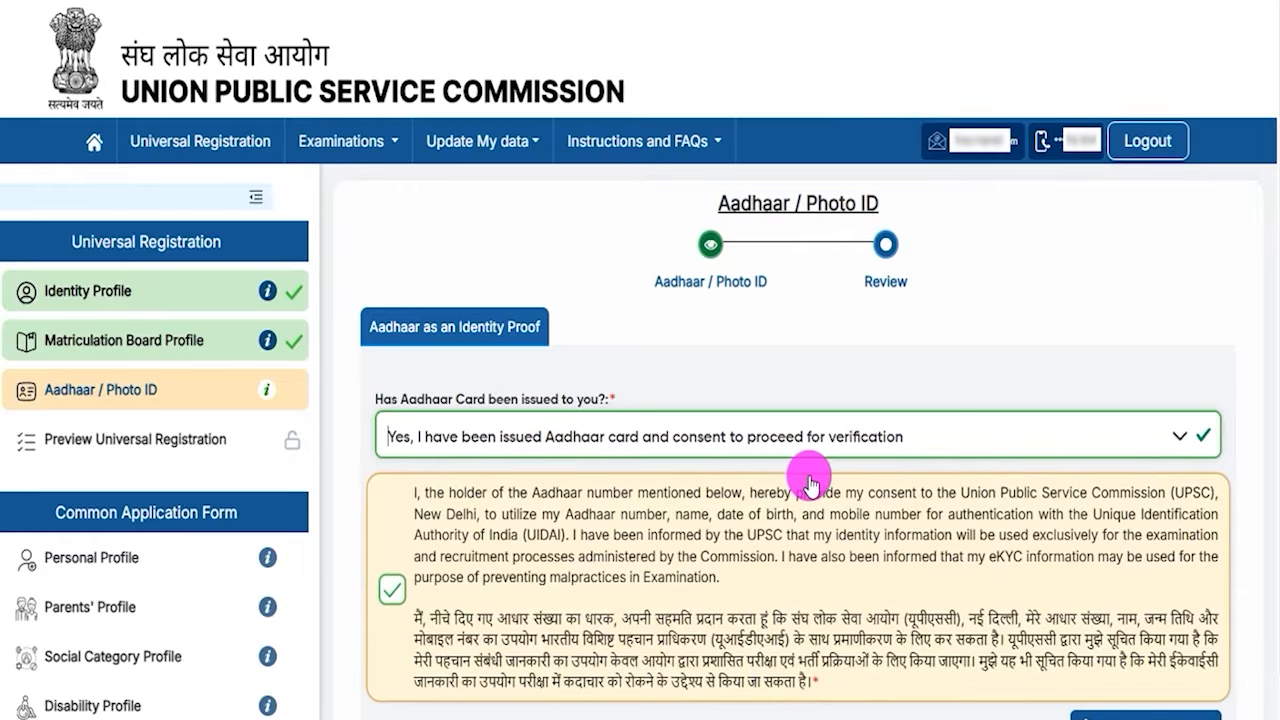
pyautogui.scroll(-2, 595, 526)
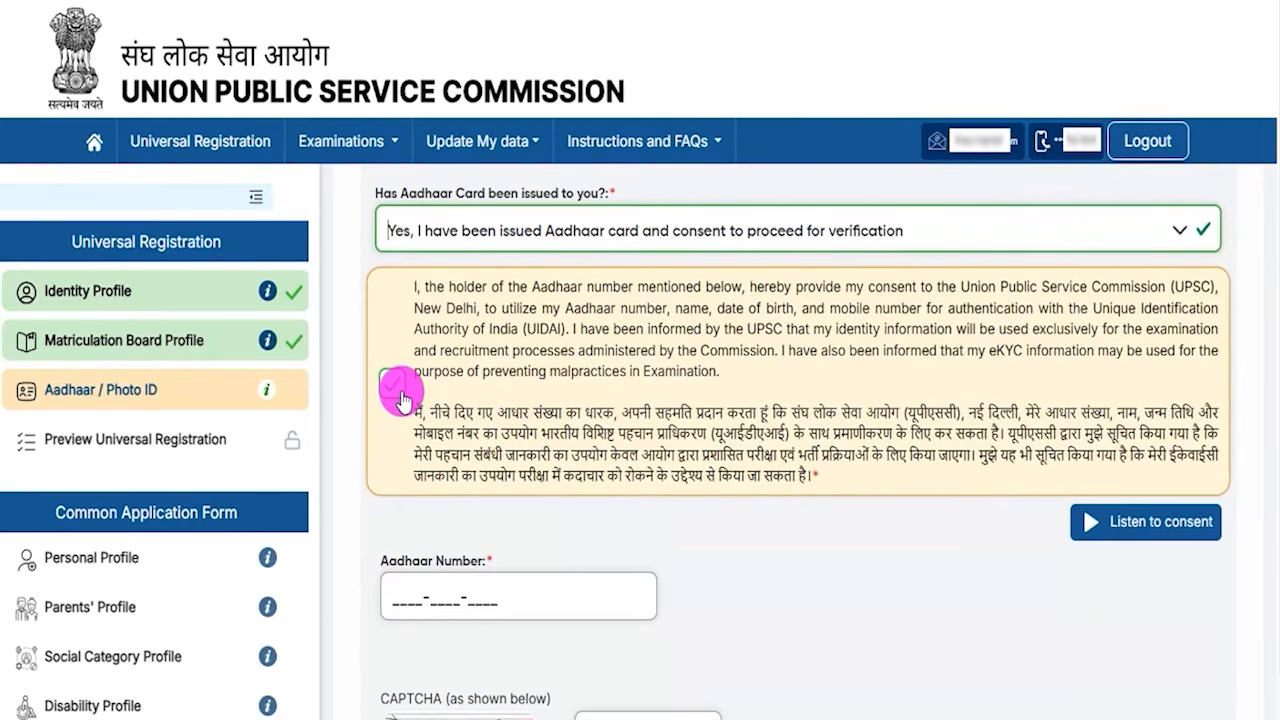
pyautogui.scroll(-1, 543, 491)
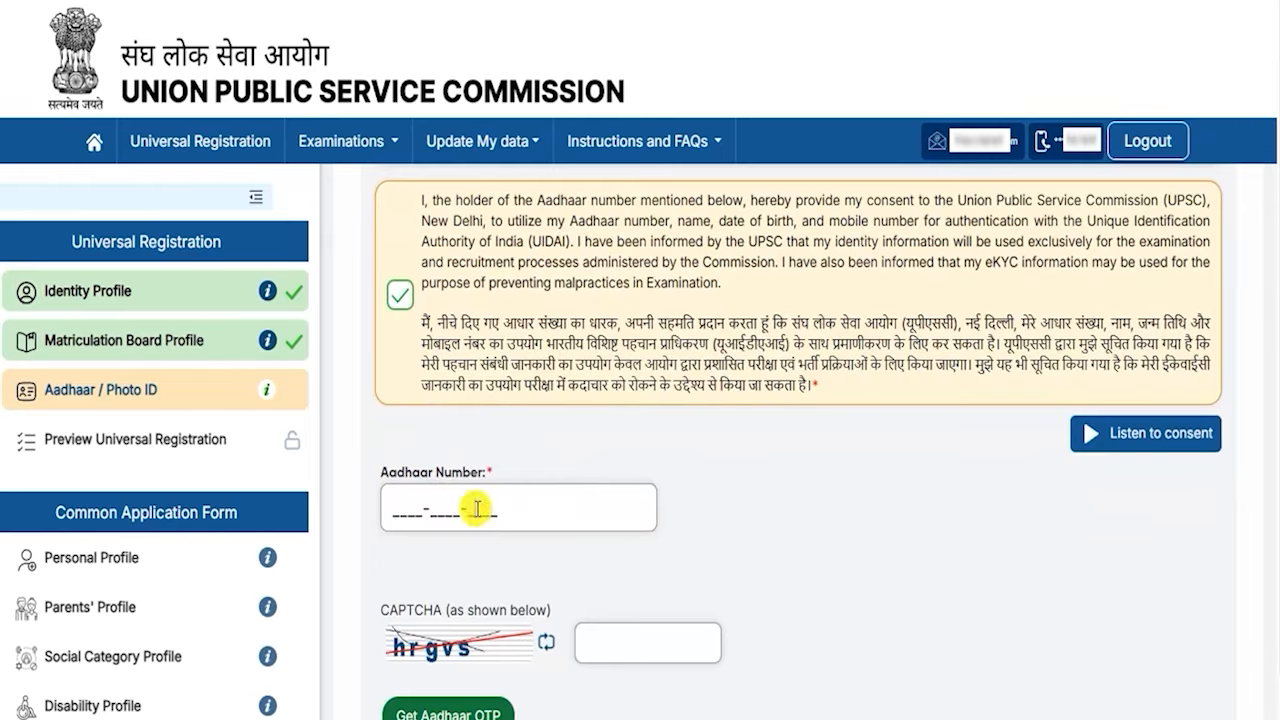
pyautogui.scroll(-1, 580, 514)
pyautogui.click(430, 608)
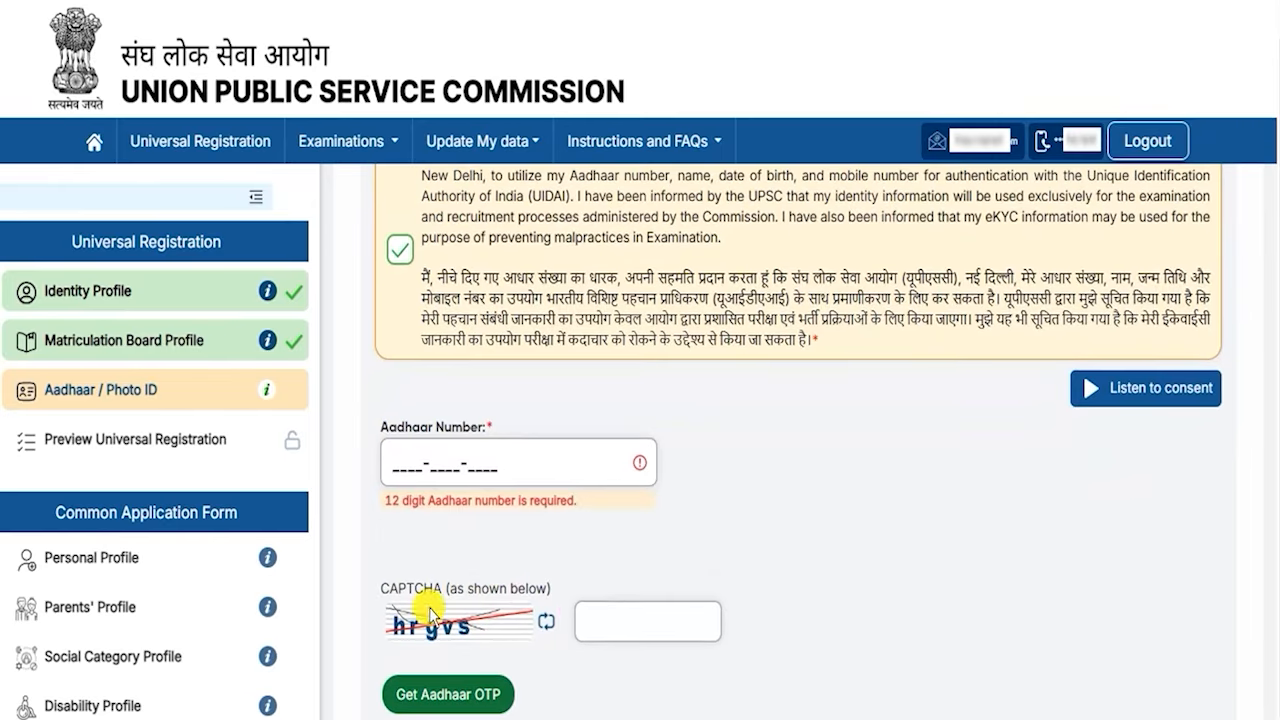
pyautogui.click(616, 620)
pyautogui.scroll(-1, 617, 621)
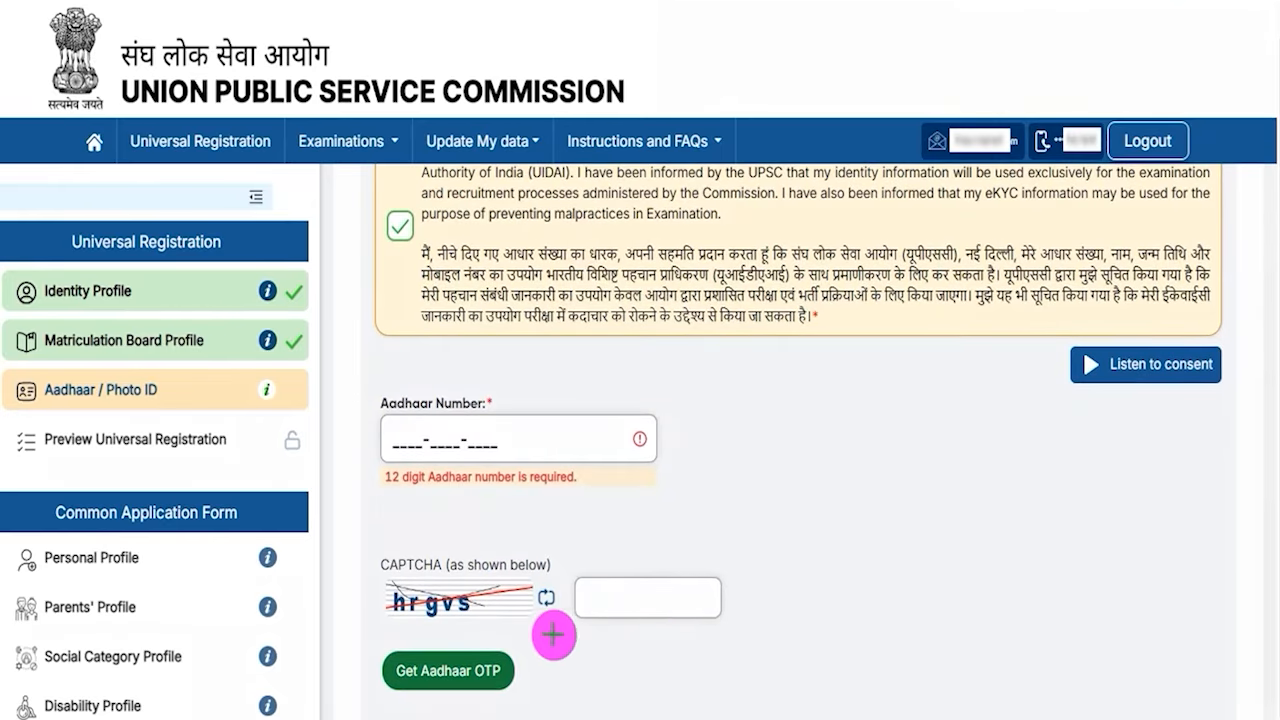
pyautogui.click(505, 670)
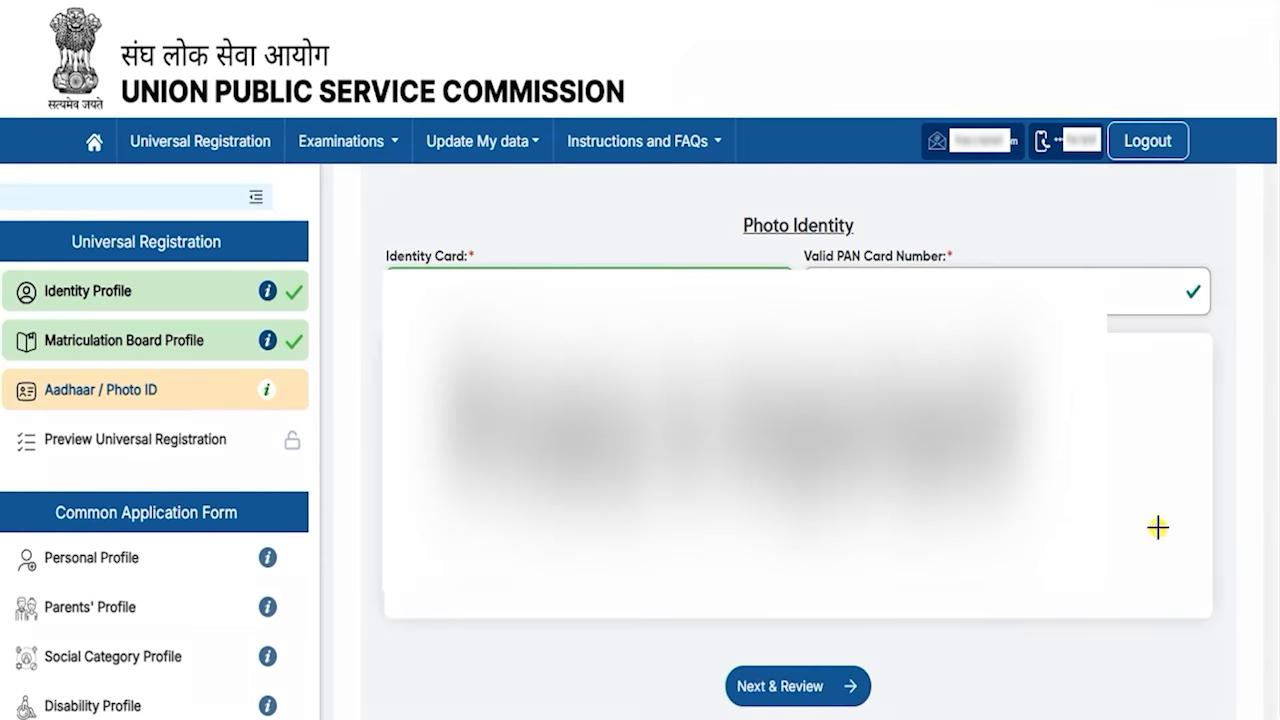
# Review the Aadhaar / Photo ID details and submit the profile
pyautogui.click(845, 684)
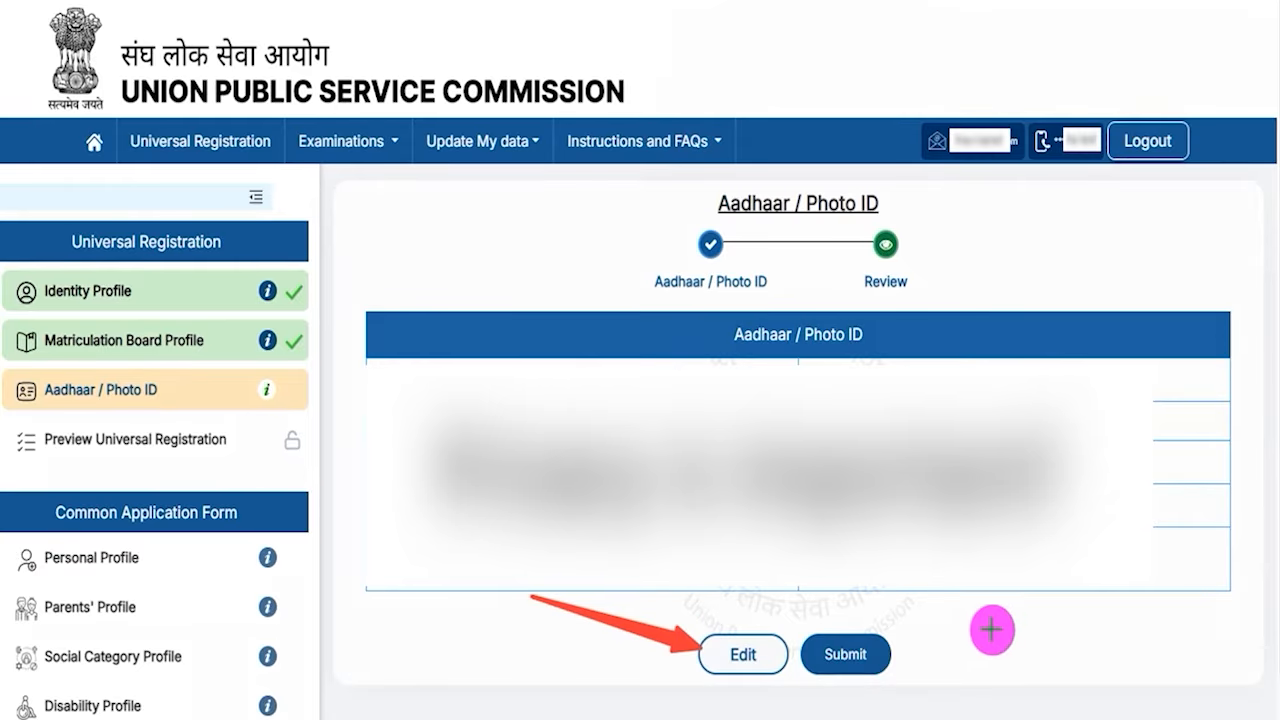
pyautogui.click(884, 650)
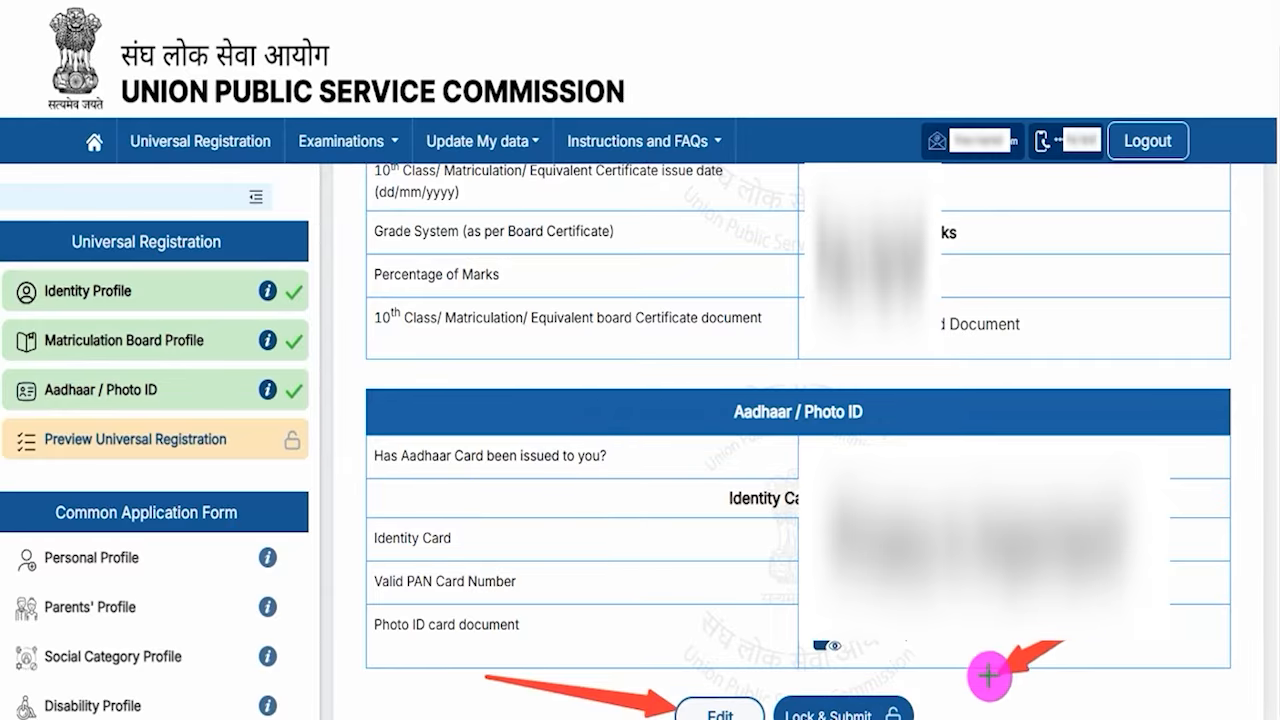
# Lock and submit the Universal Registration to generate the URN
pyautogui.click(905, 710)
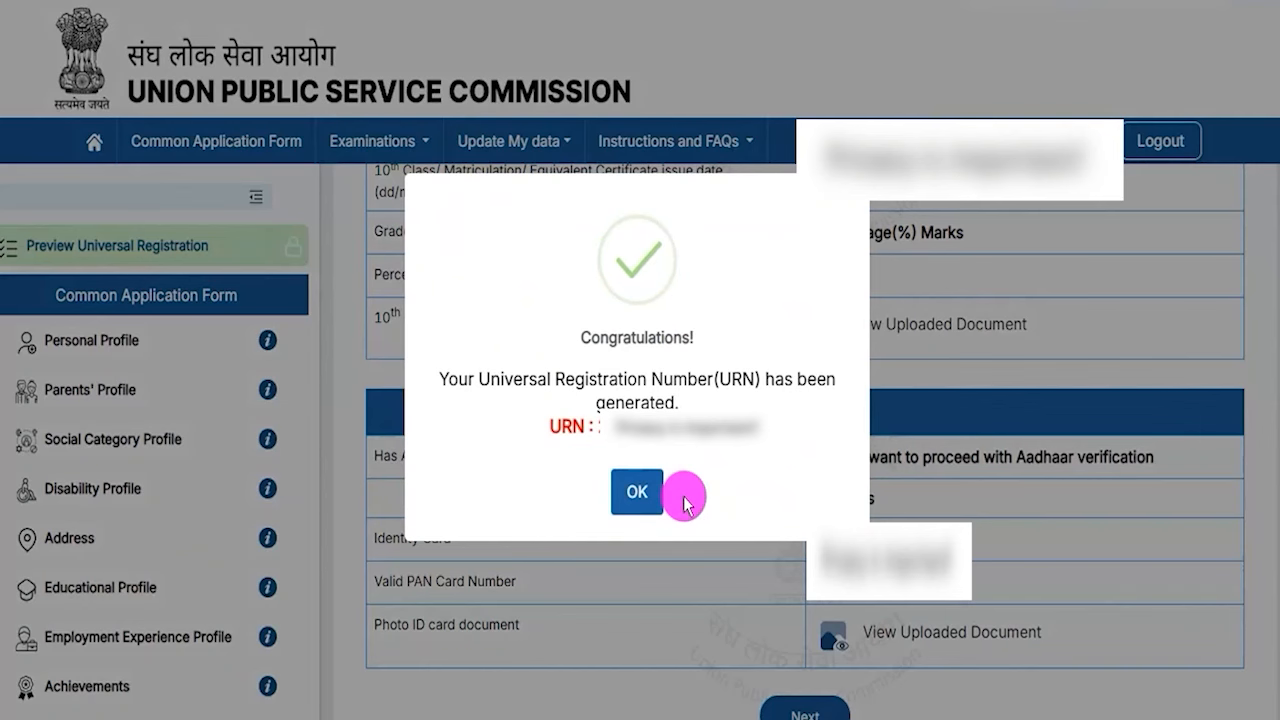
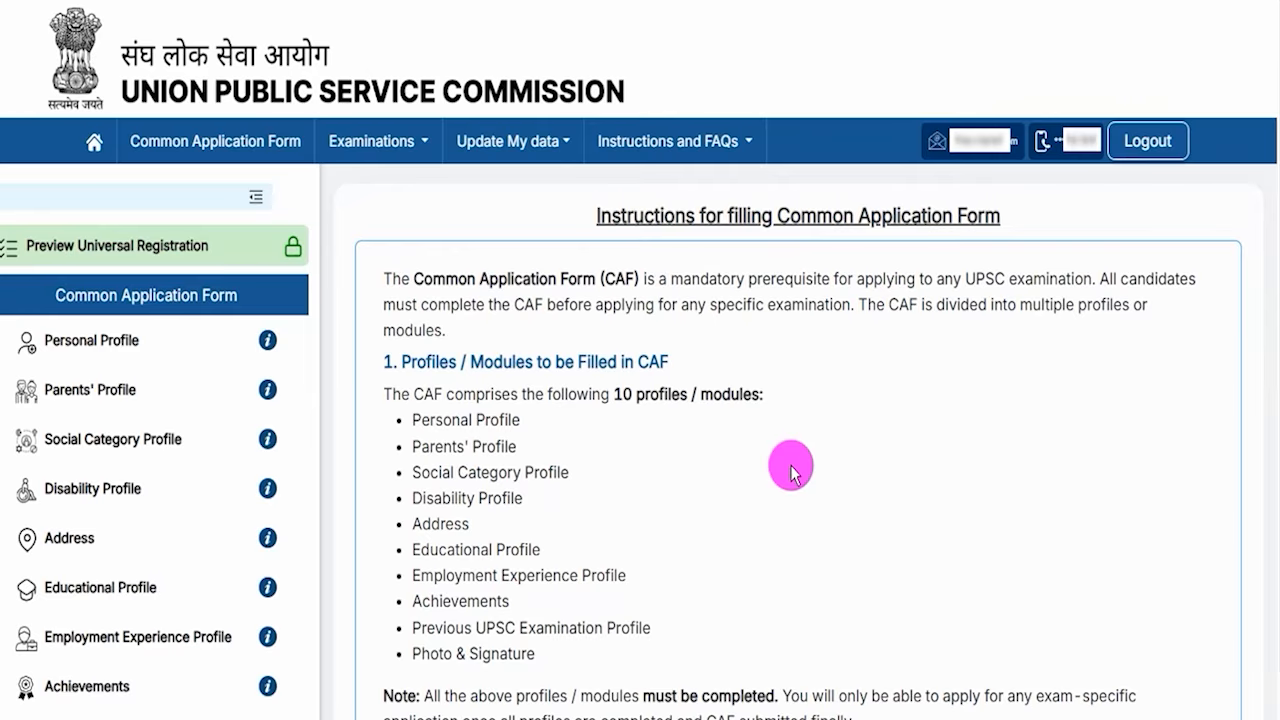
# Read through the instructions and proceed to the Personal Profile form of the Common Application
pyautogui.moveTo(789, 215); pyautogui.dragTo(950, 213)
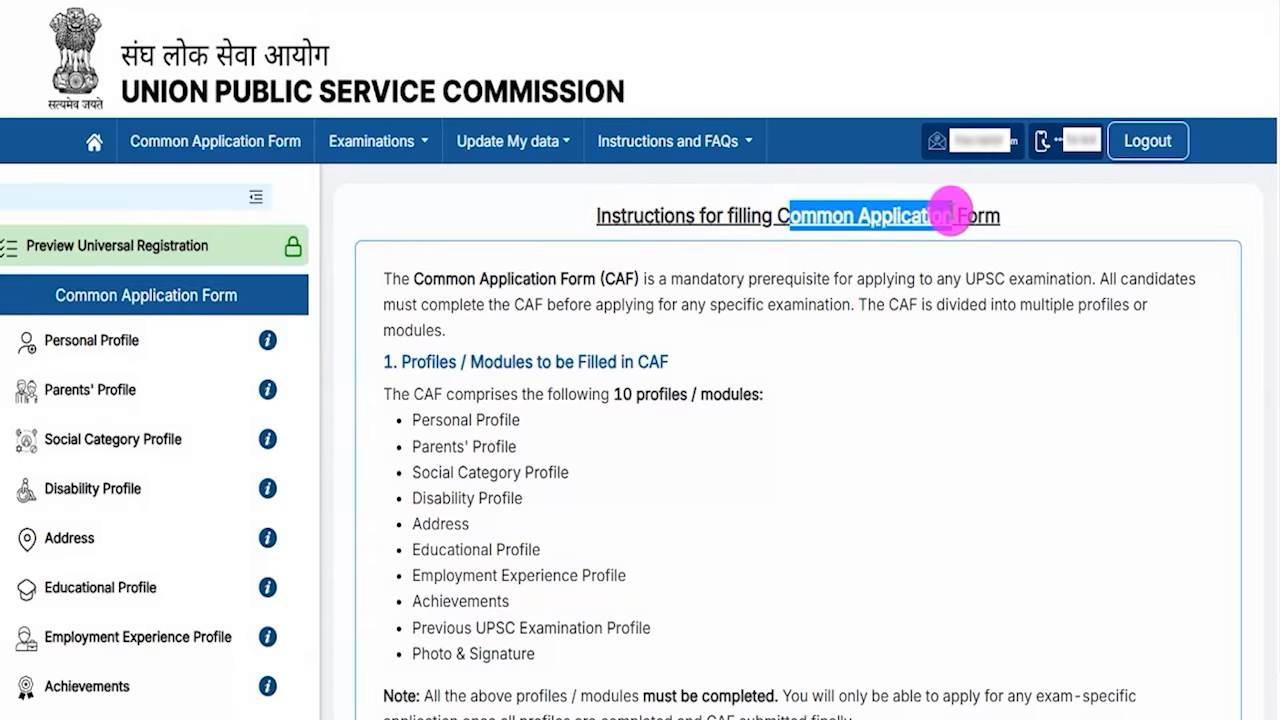
pyautogui.moveTo(621, 215); pyautogui.dragTo(892, 215)
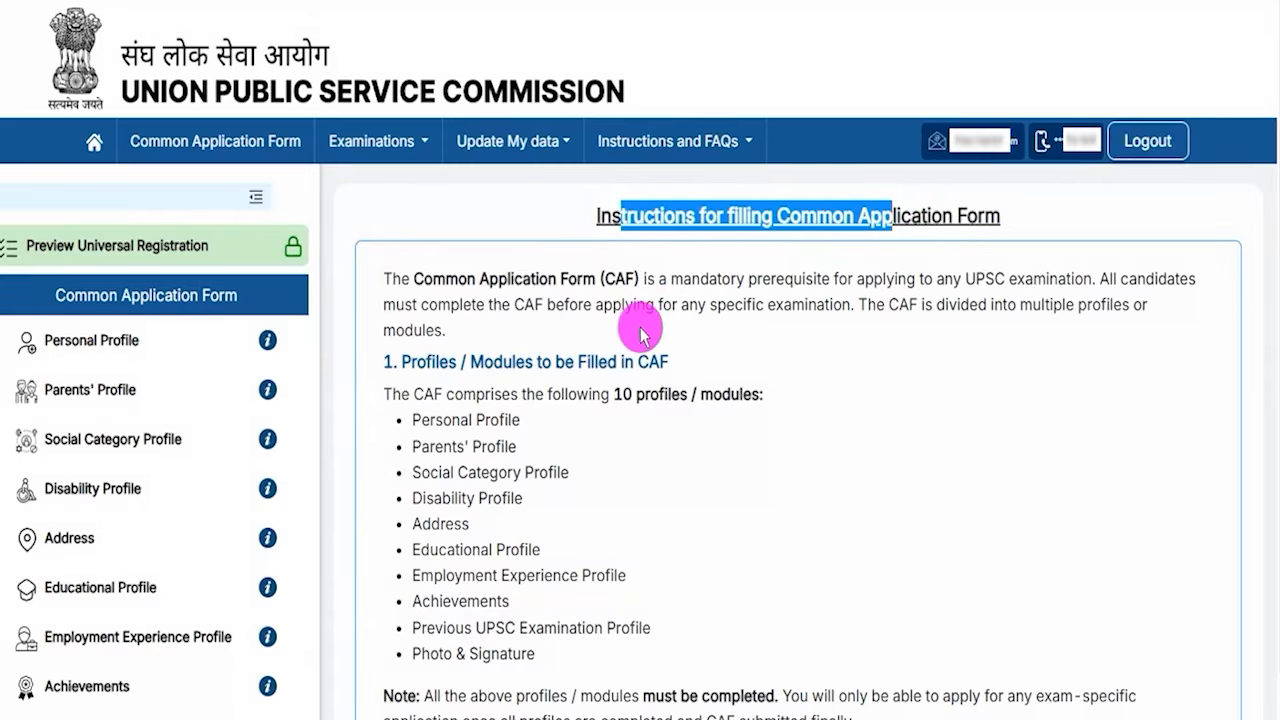
pyautogui.scroll(-8, 620, 410)
pyautogui.scroll(-4, 620, 410)
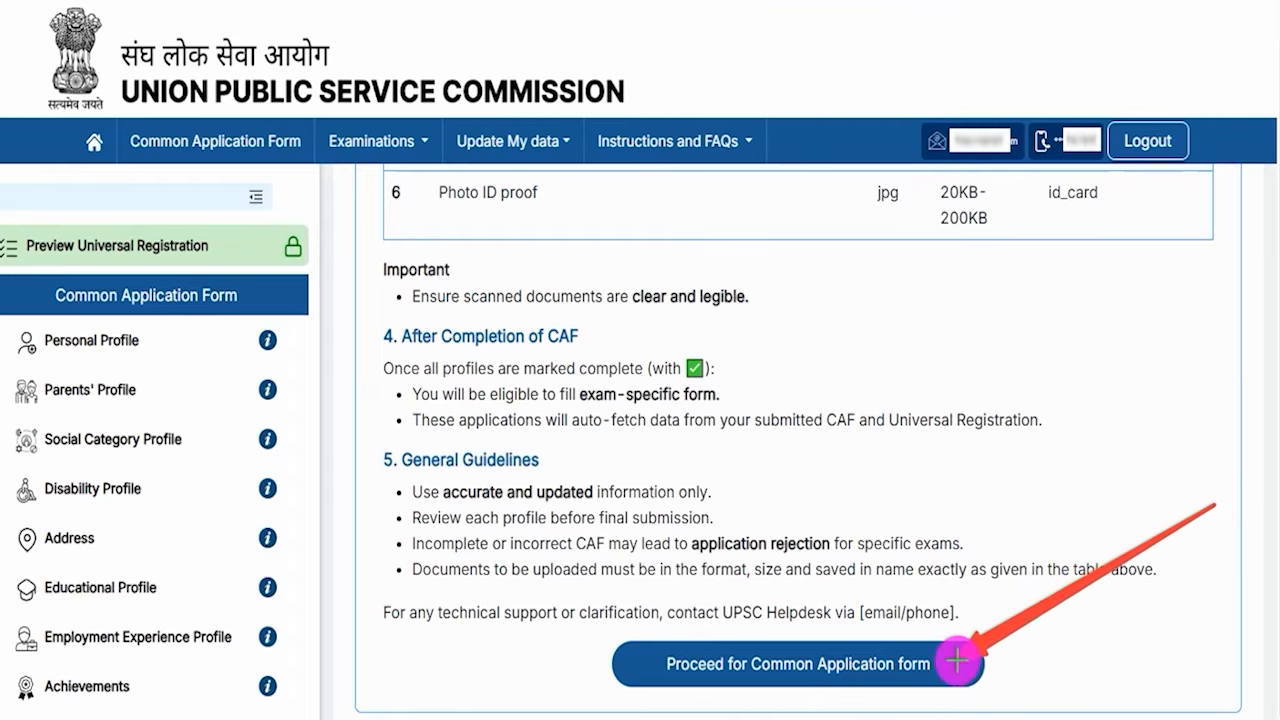
pyautogui.click(957, 661)
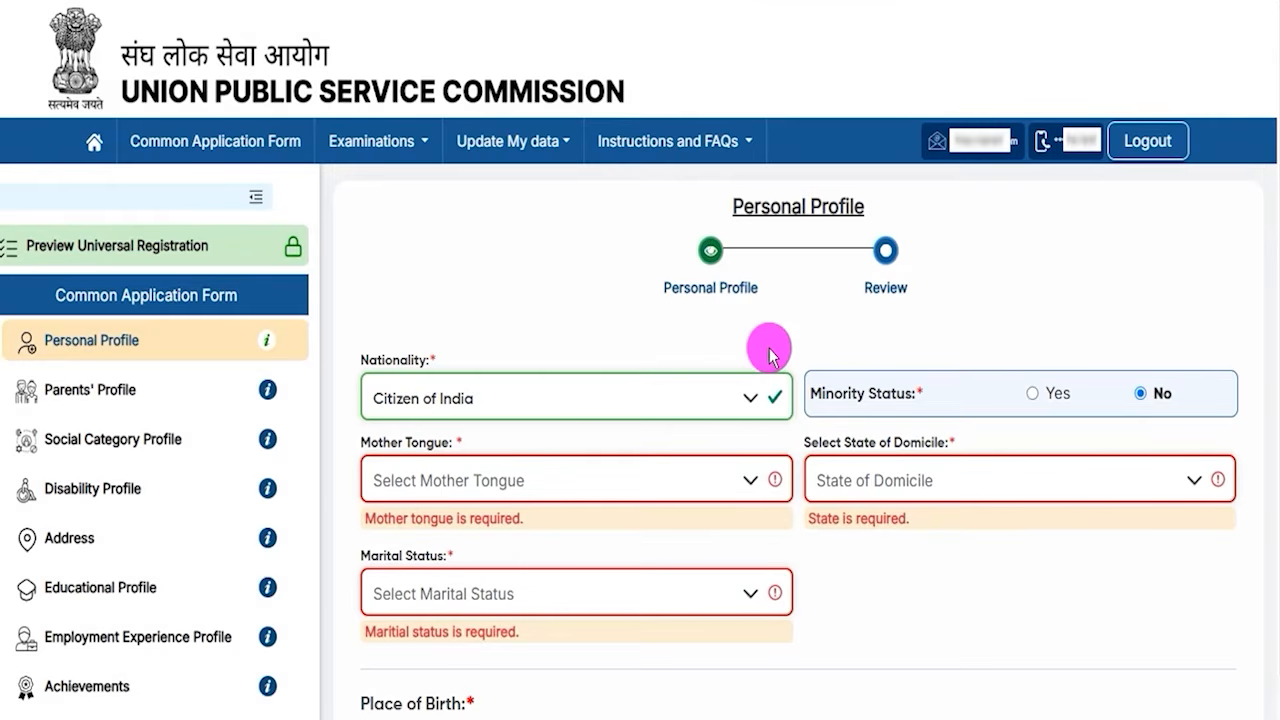
# Keep nationality as Citizen of India and set Minority Status to No
pyautogui.moveTo(753, 210); pyautogui.dragTo(822, 210)
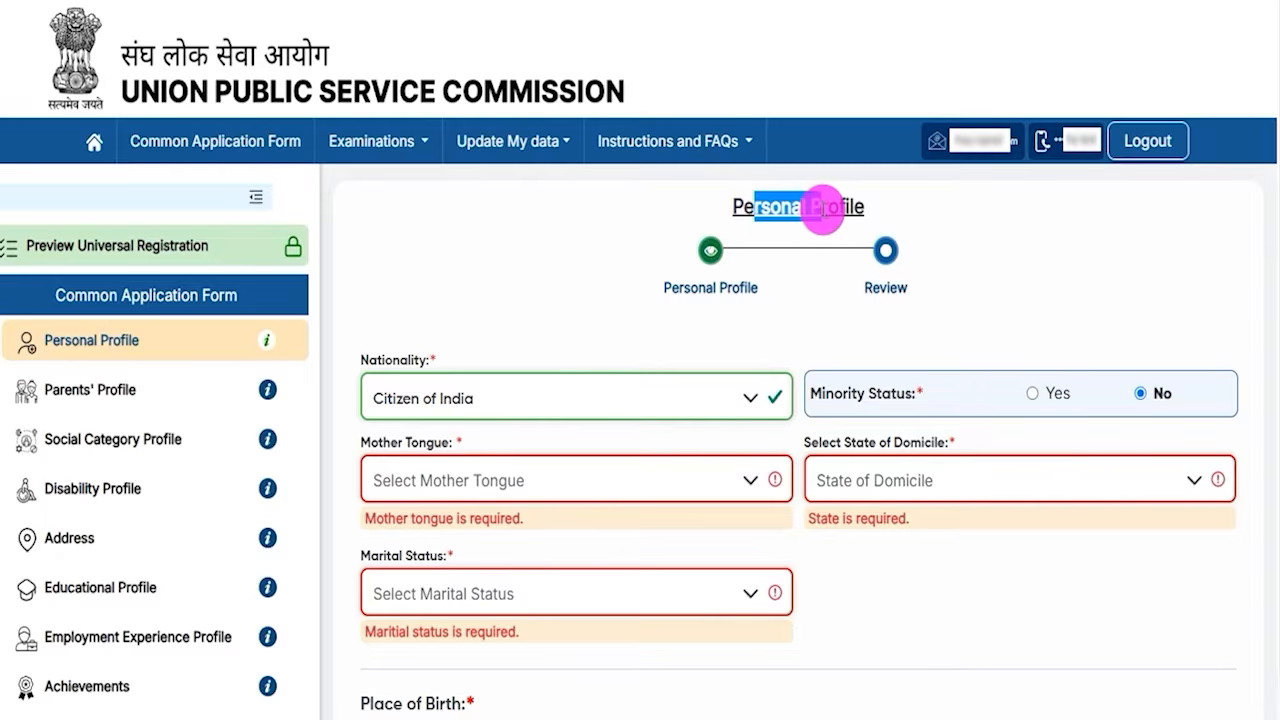
pyautogui.click(491, 400)
pyautogui.click(465, 445)
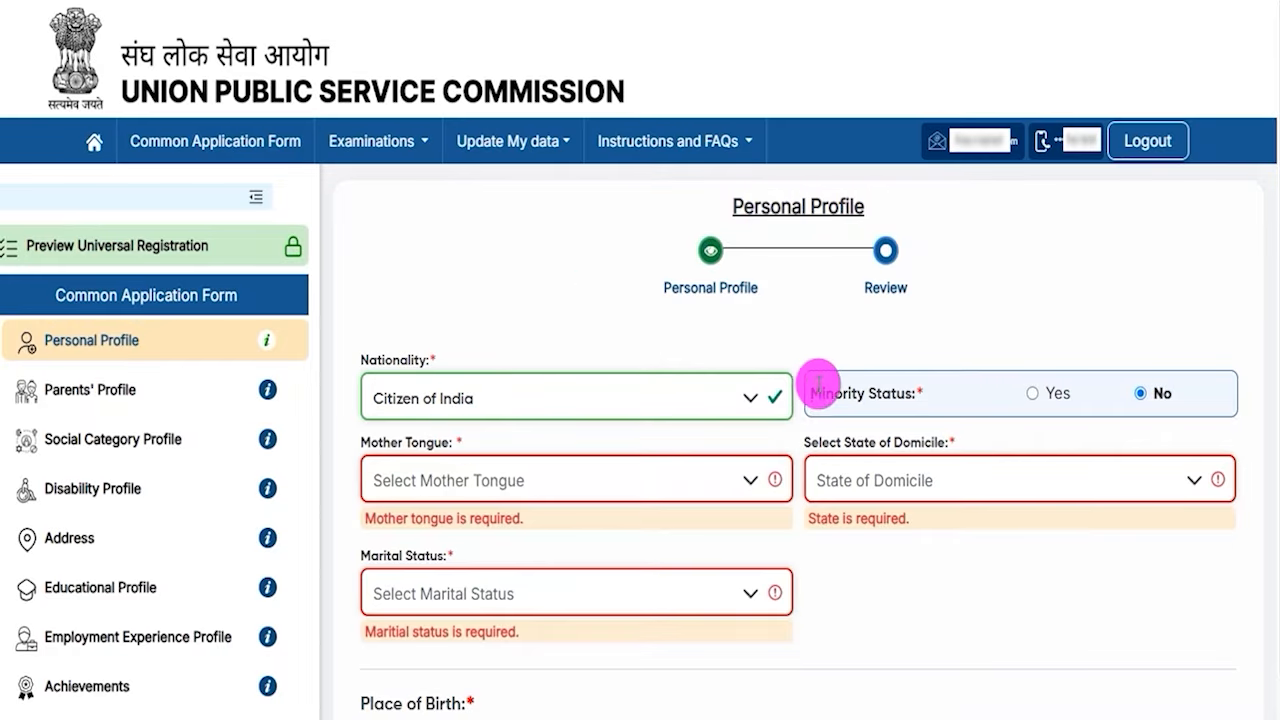
pyautogui.moveTo(820, 390); pyautogui.dragTo(882, 392)
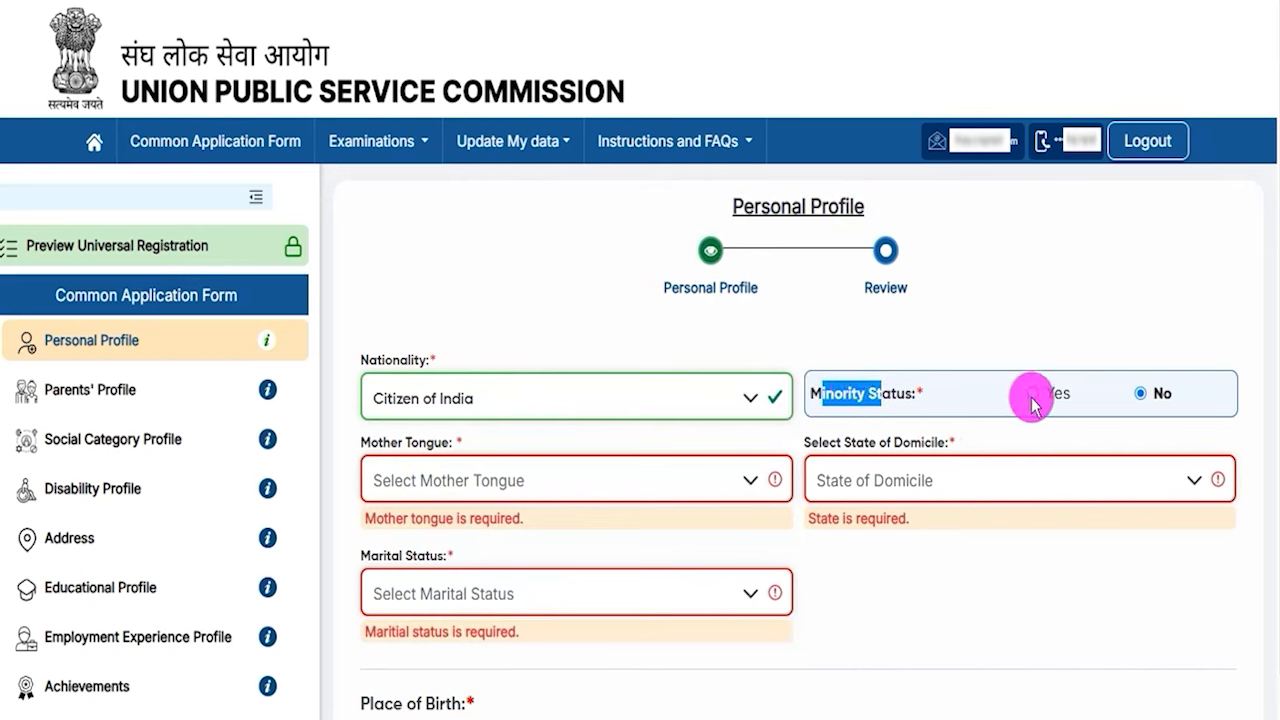
pyautogui.click(1033, 395)
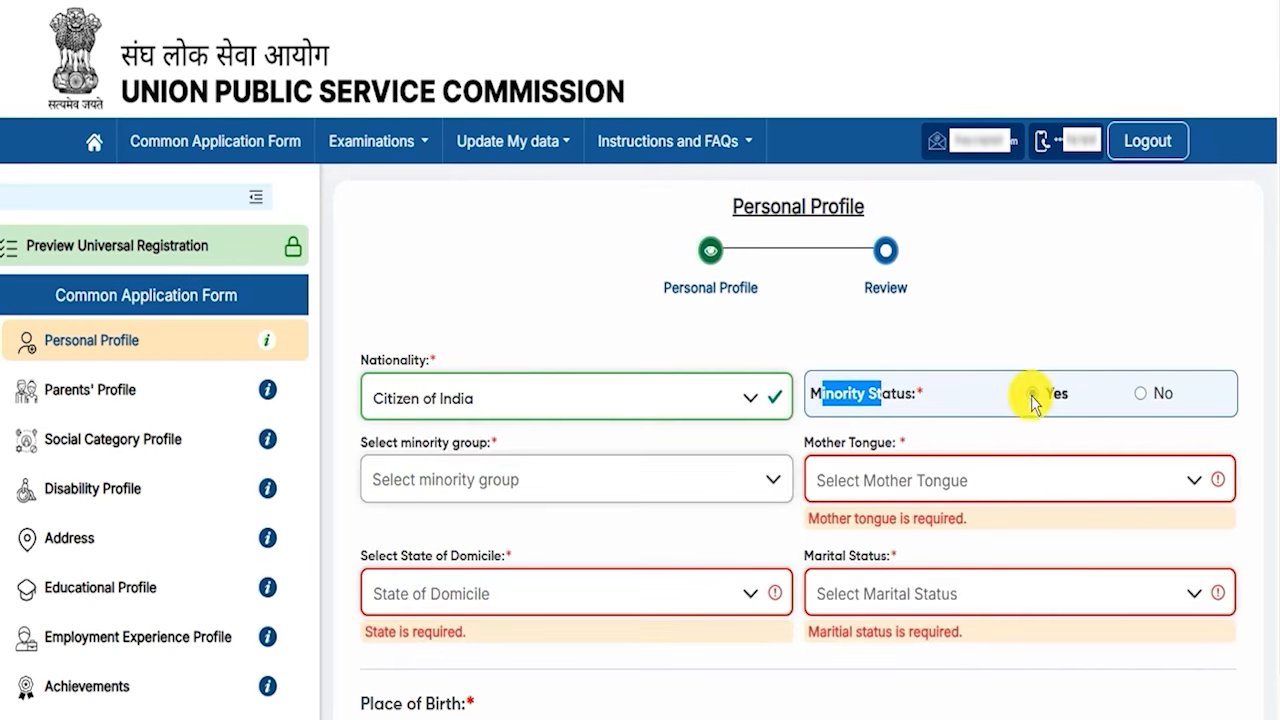
pyautogui.click(510, 480)
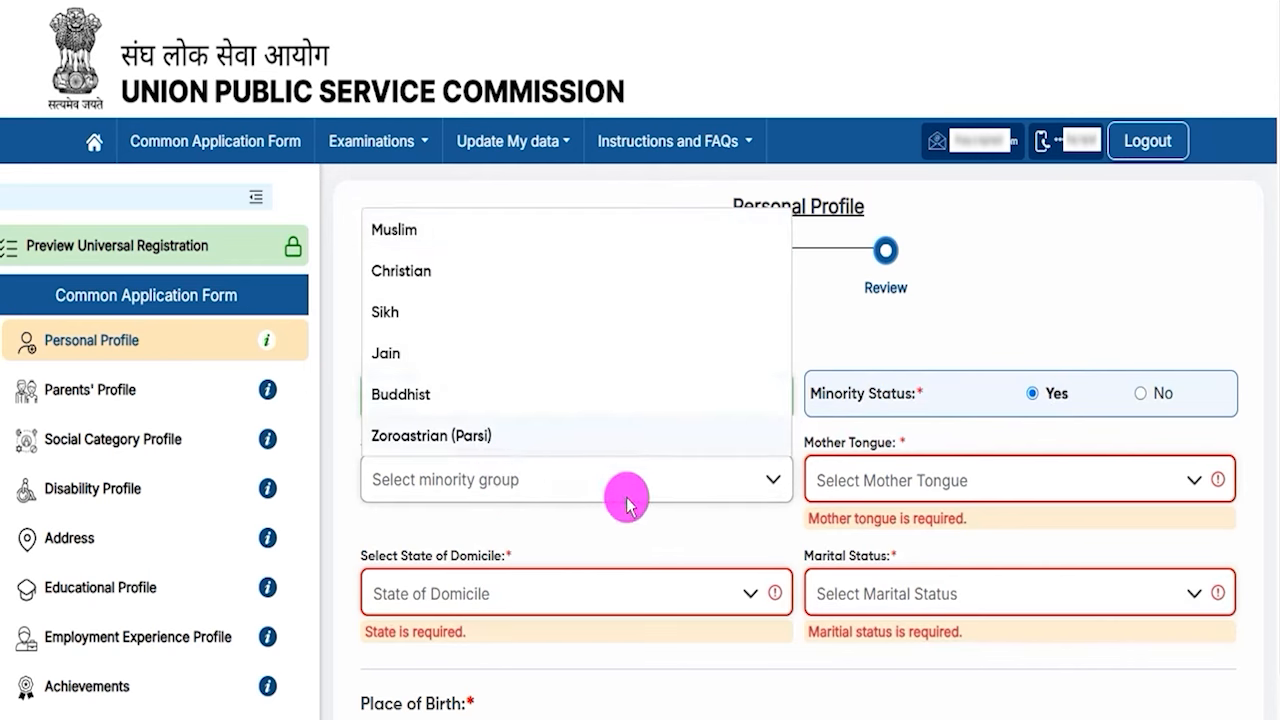
pyautogui.click(1142, 396)
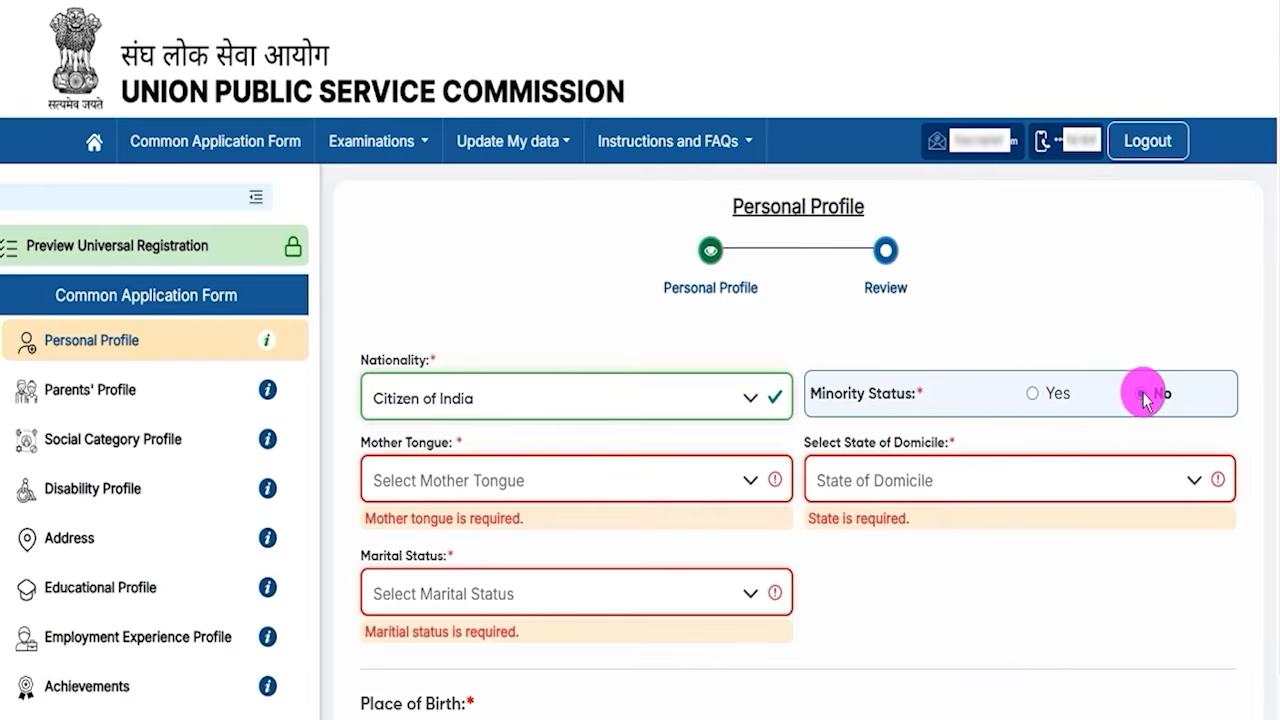
# Choose mother tongue Hindi, domicile Uttar Pradesh and marital status Unmarried
pyautogui.click(424, 484)
pyautogui.click(405, 442)
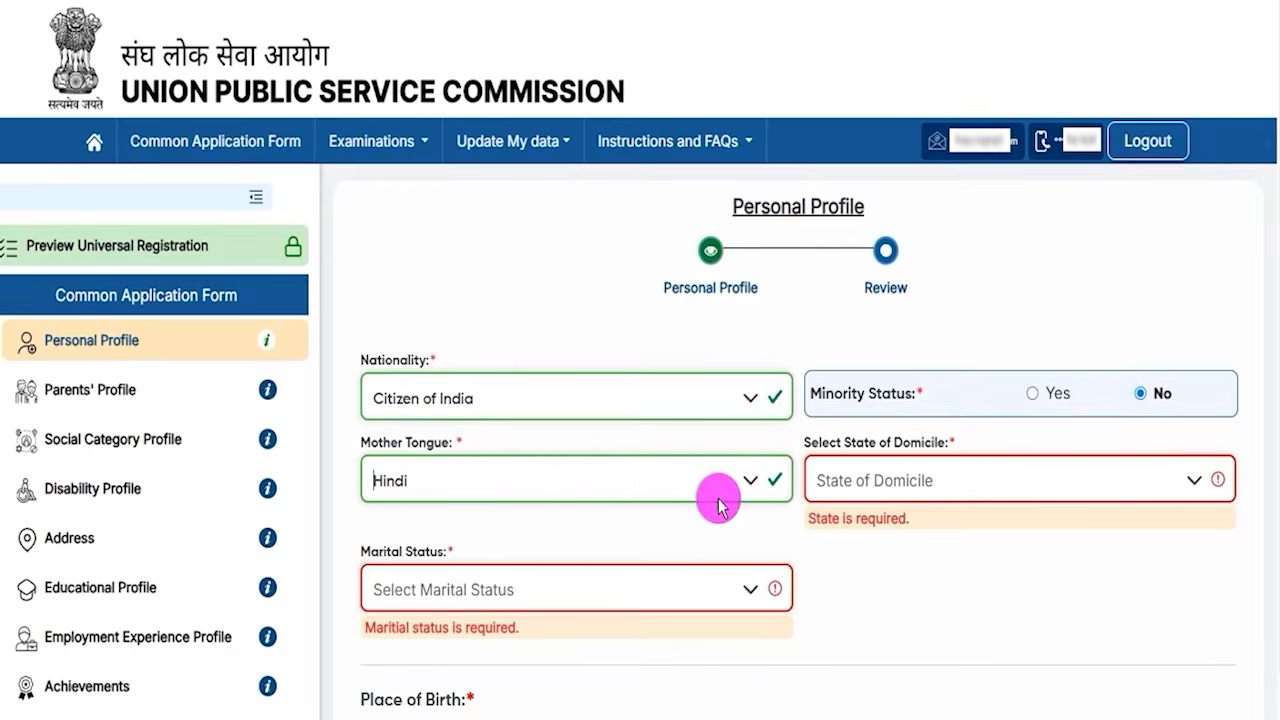
pyautogui.click(932, 487)
pyautogui.scroll(-10, 920, 366)
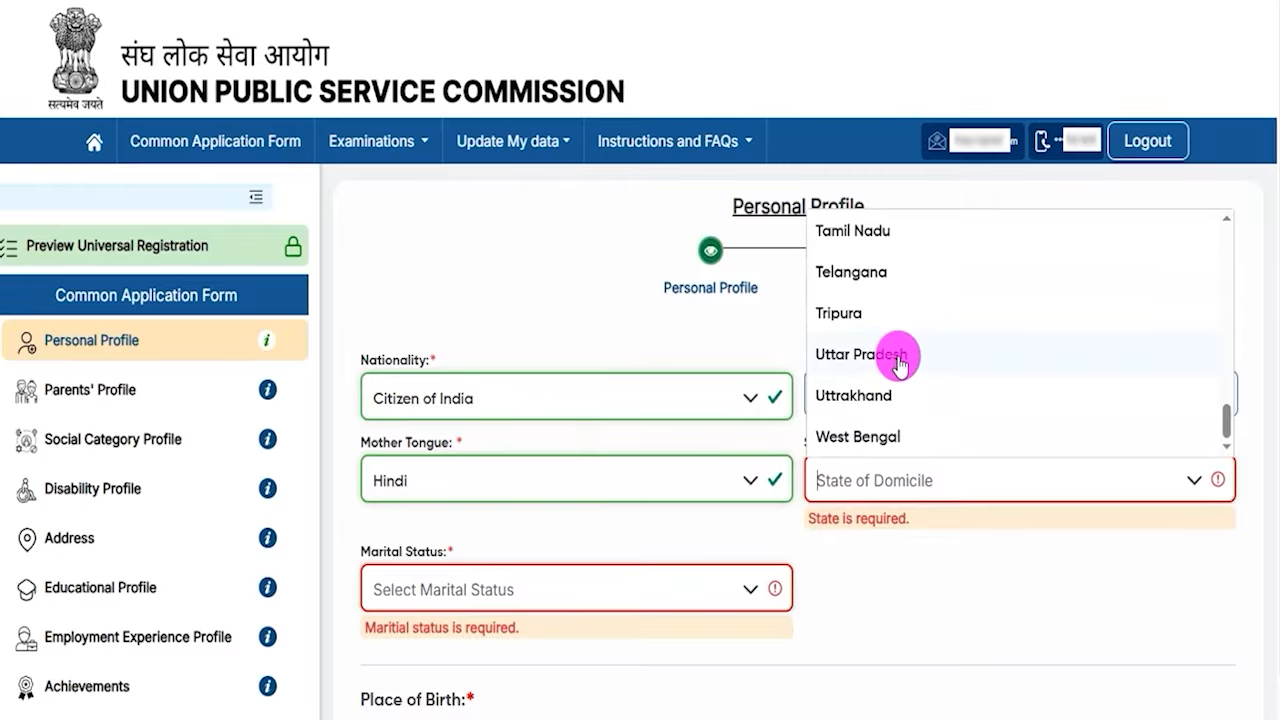
pyautogui.click(898, 362)
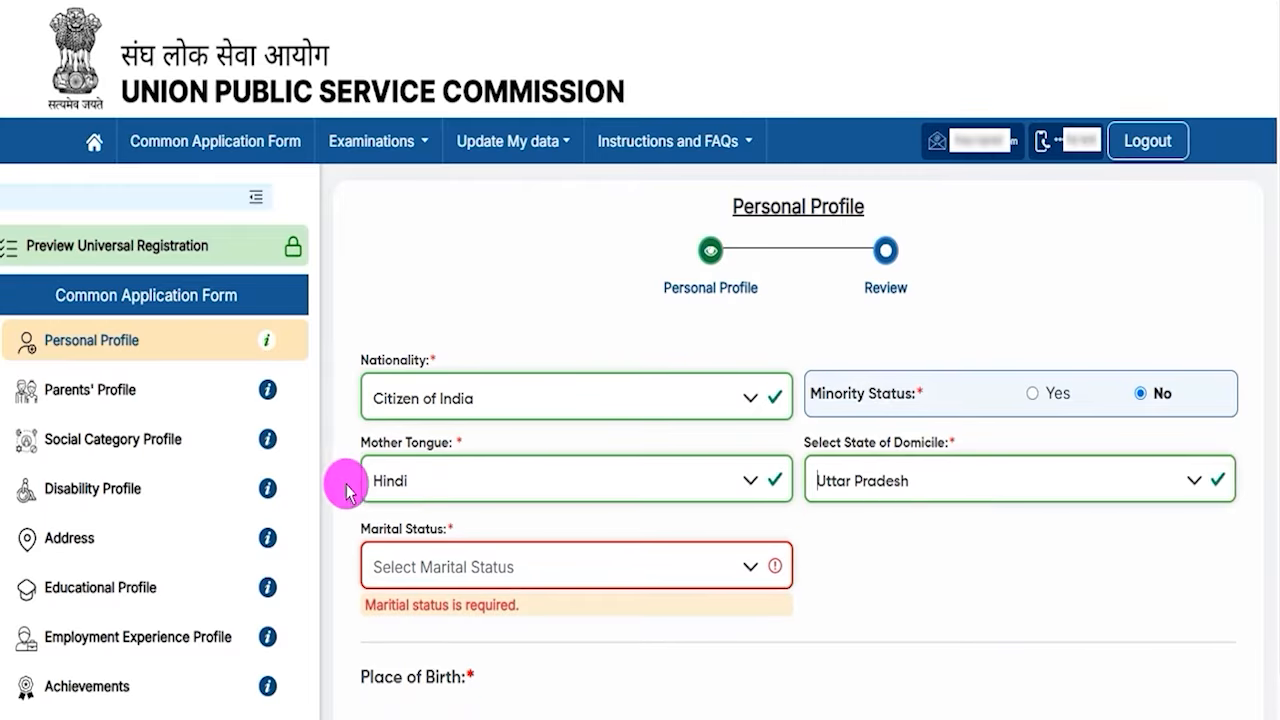
pyautogui.click(425, 567)
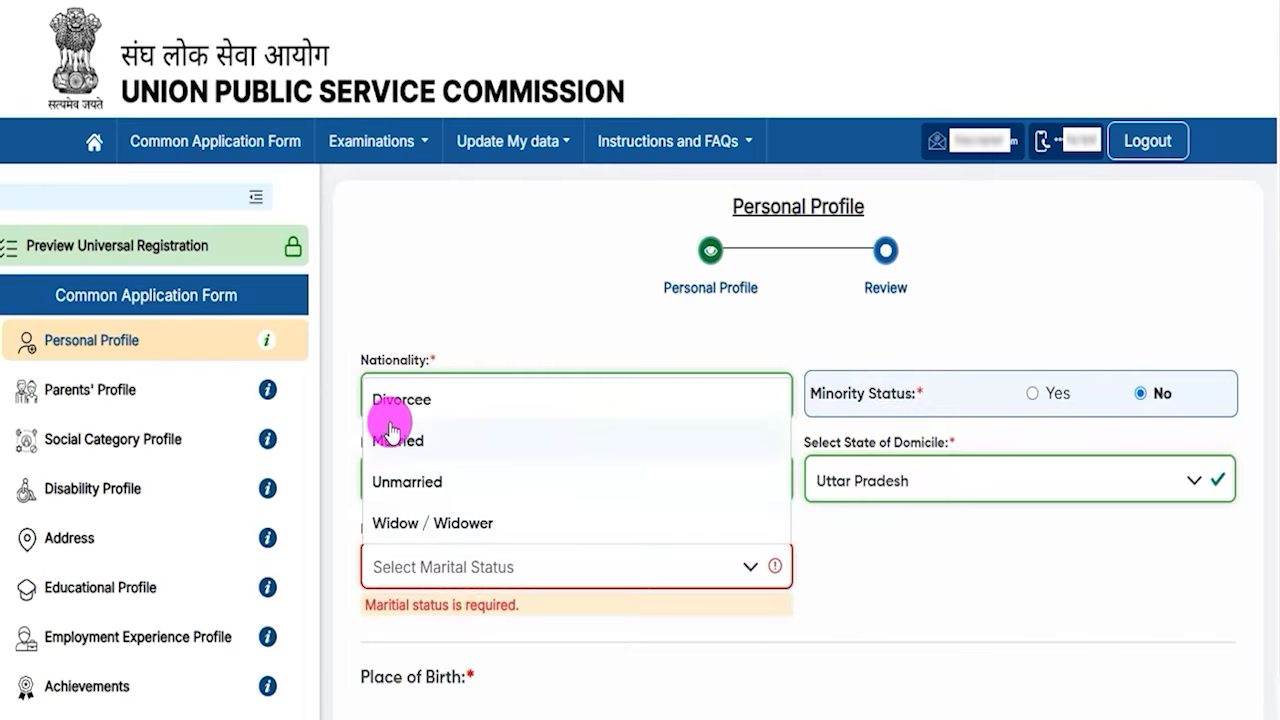
pyautogui.click(403, 482)
pyautogui.scroll(-4, 828, 645)
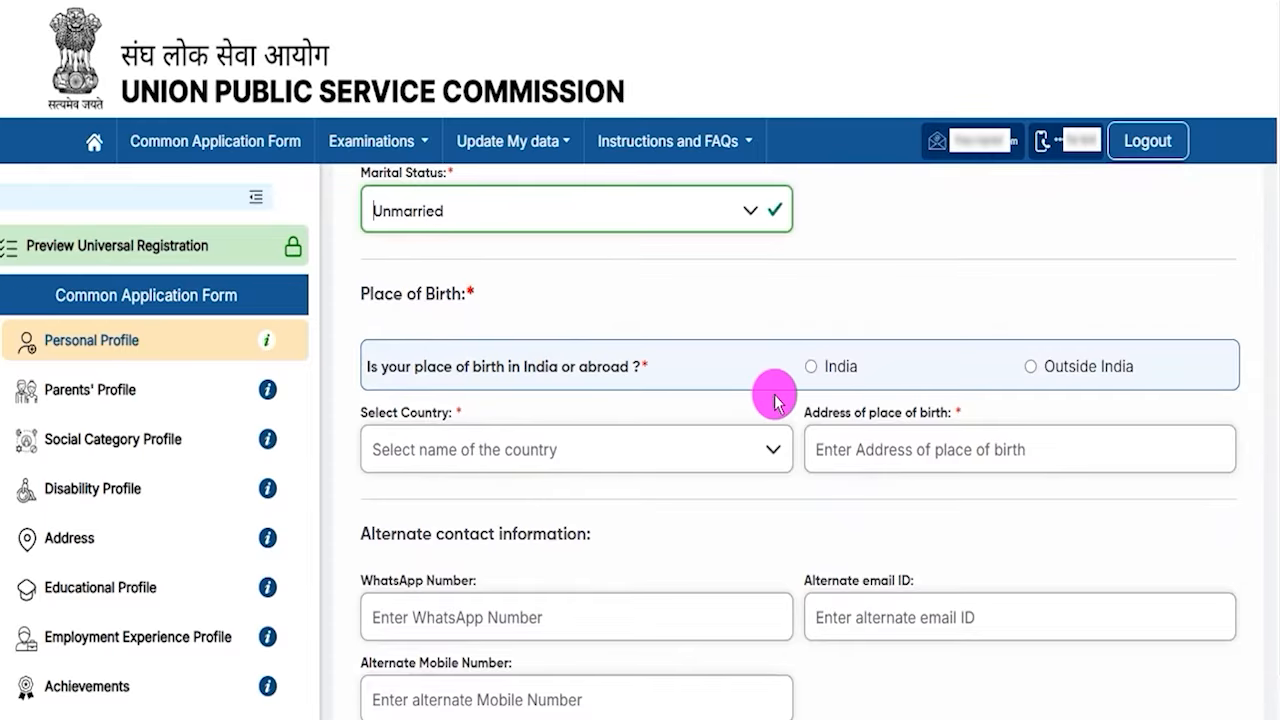
# Set place of birth to India, state Uttar Pradesh, district Ayodhya
pyautogui.click(811, 367)
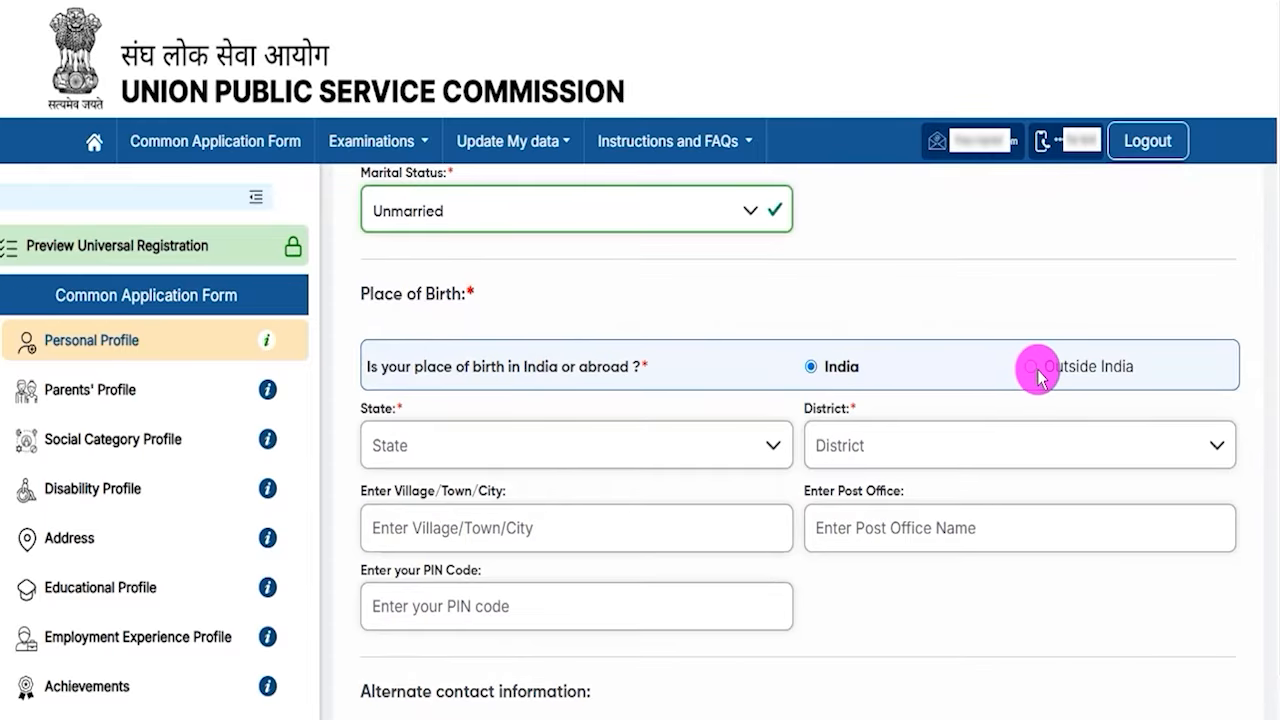
pyautogui.click(449, 447)
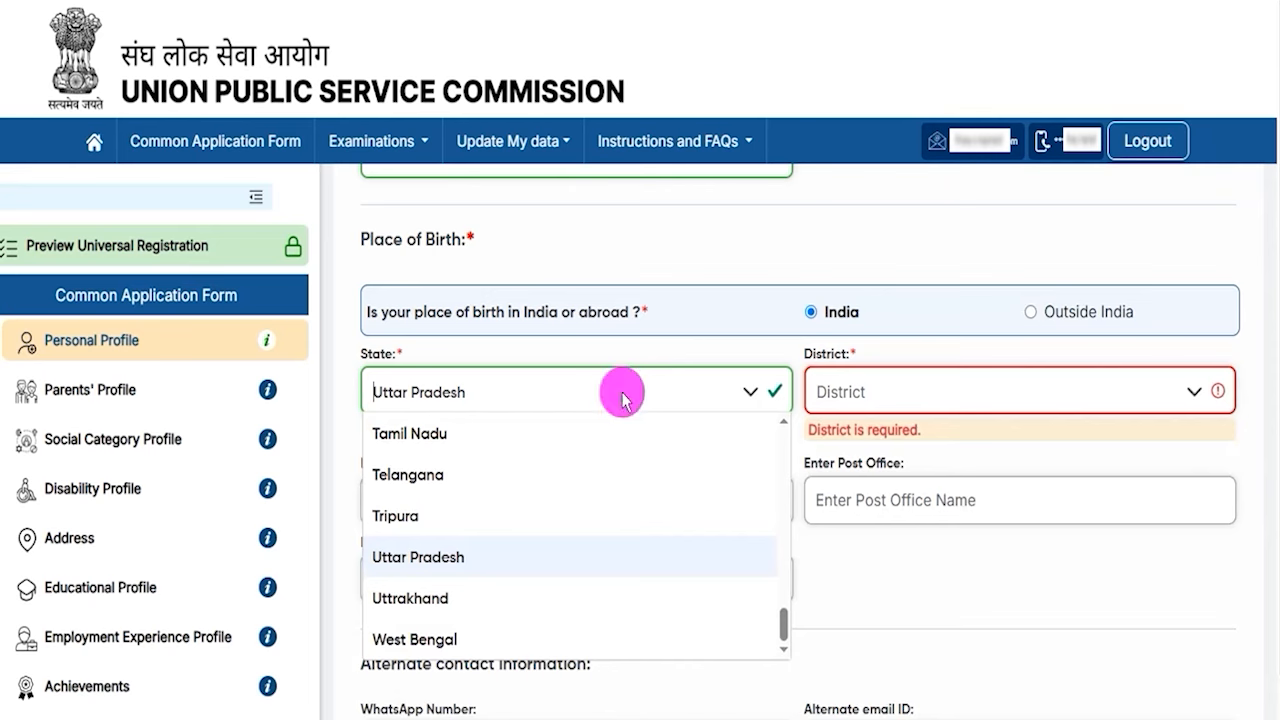
pyautogui.click(1150, 388)
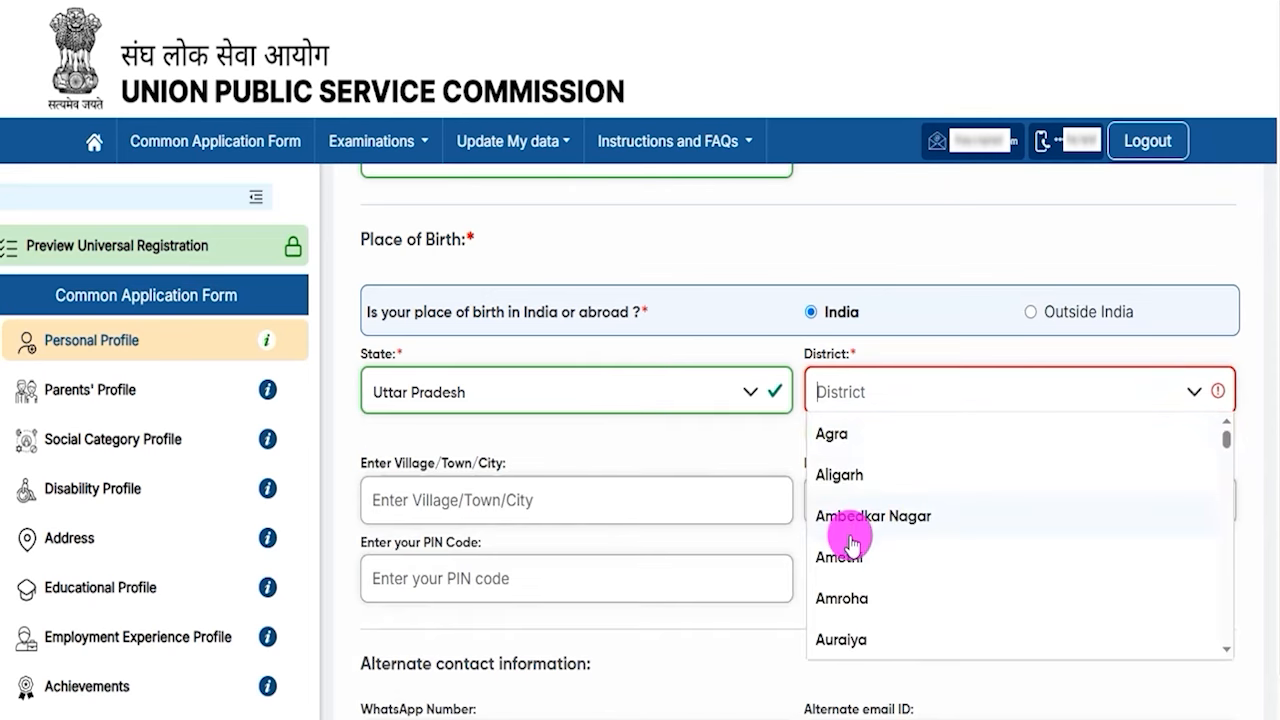
pyautogui.scroll(-1, 852, 590)
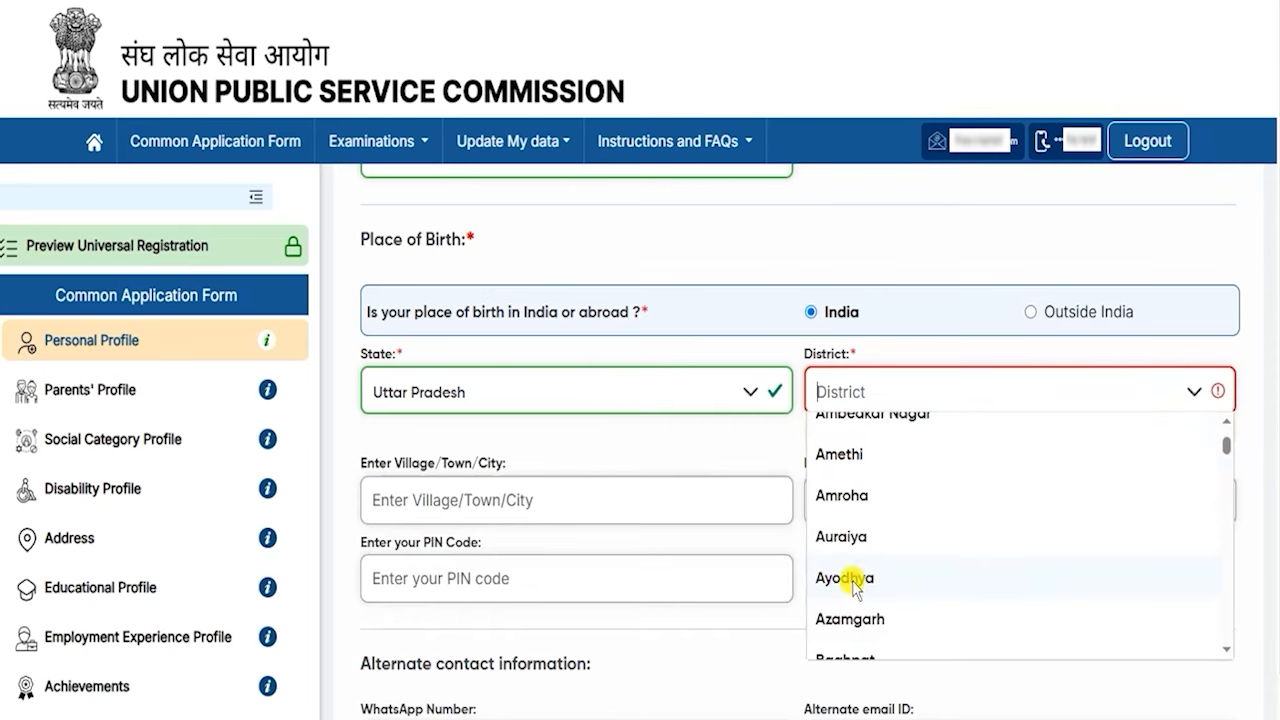
pyautogui.click(845, 578)
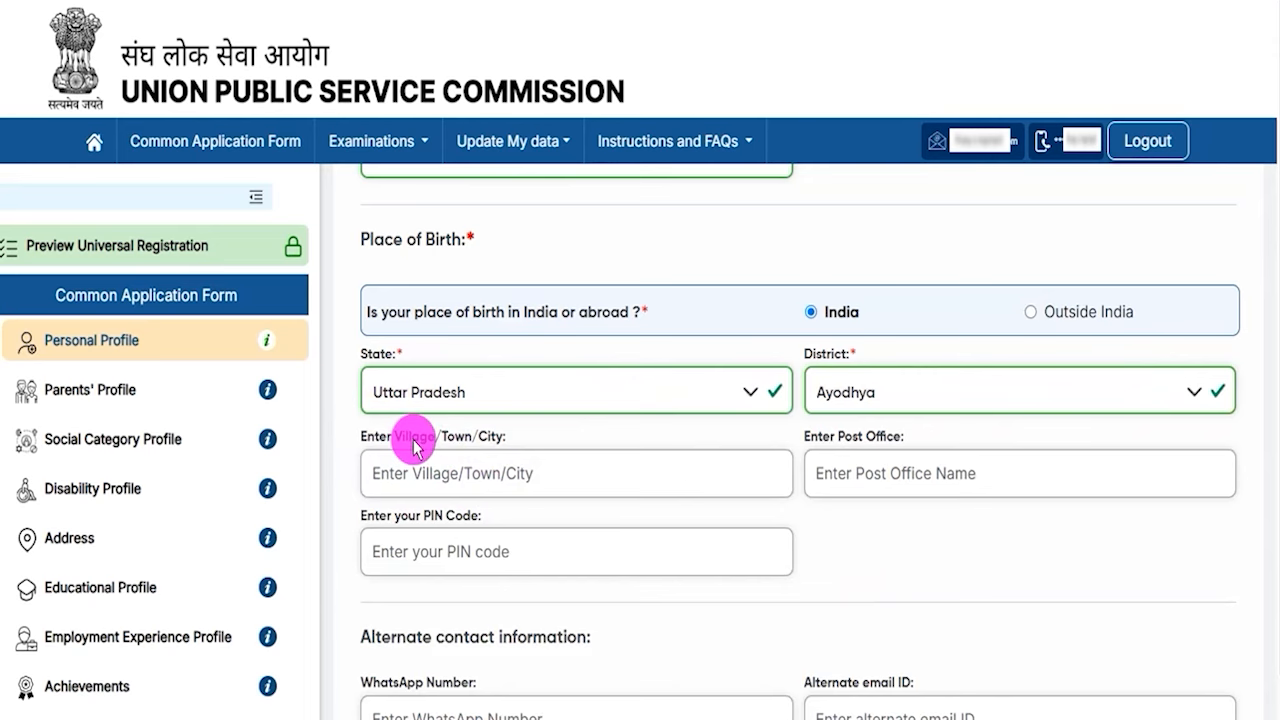
# Go through the birth village/town, Post Office and PIN Code fields
pyautogui.click(435, 469)
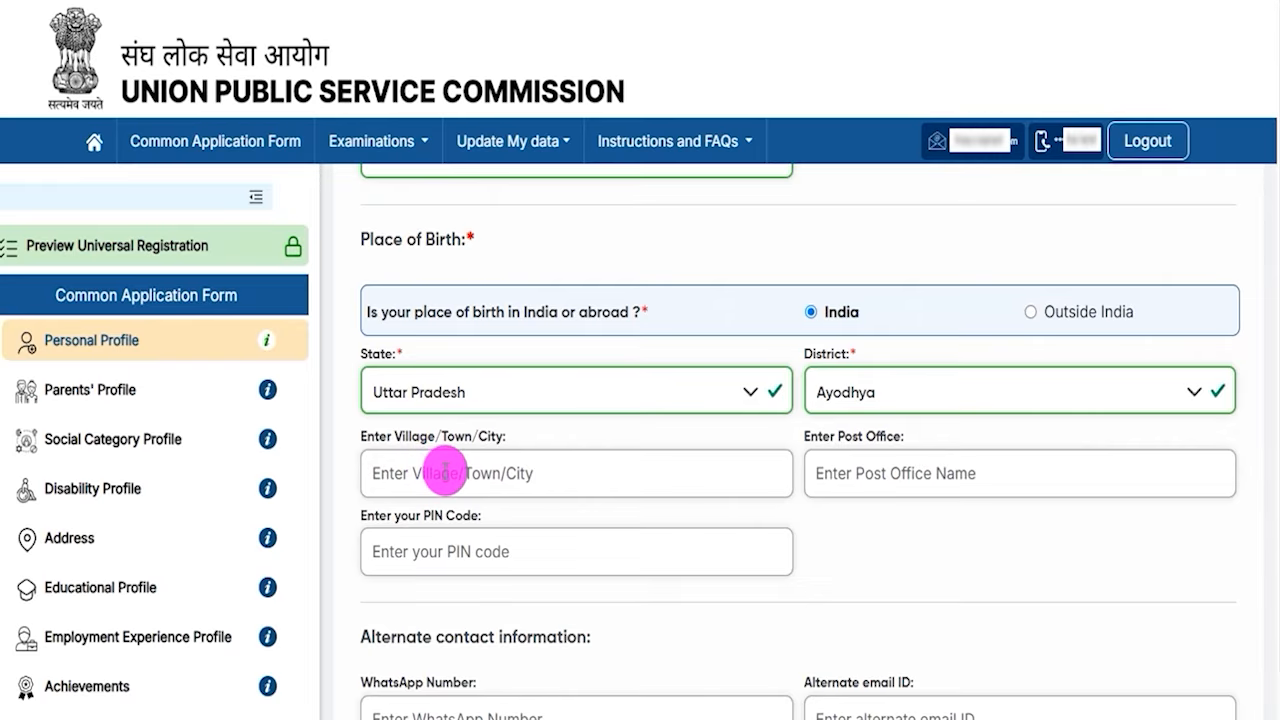
pyautogui.moveTo(823, 437); pyautogui.dragTo(875, 437)
pyautogui.click(863, 483)
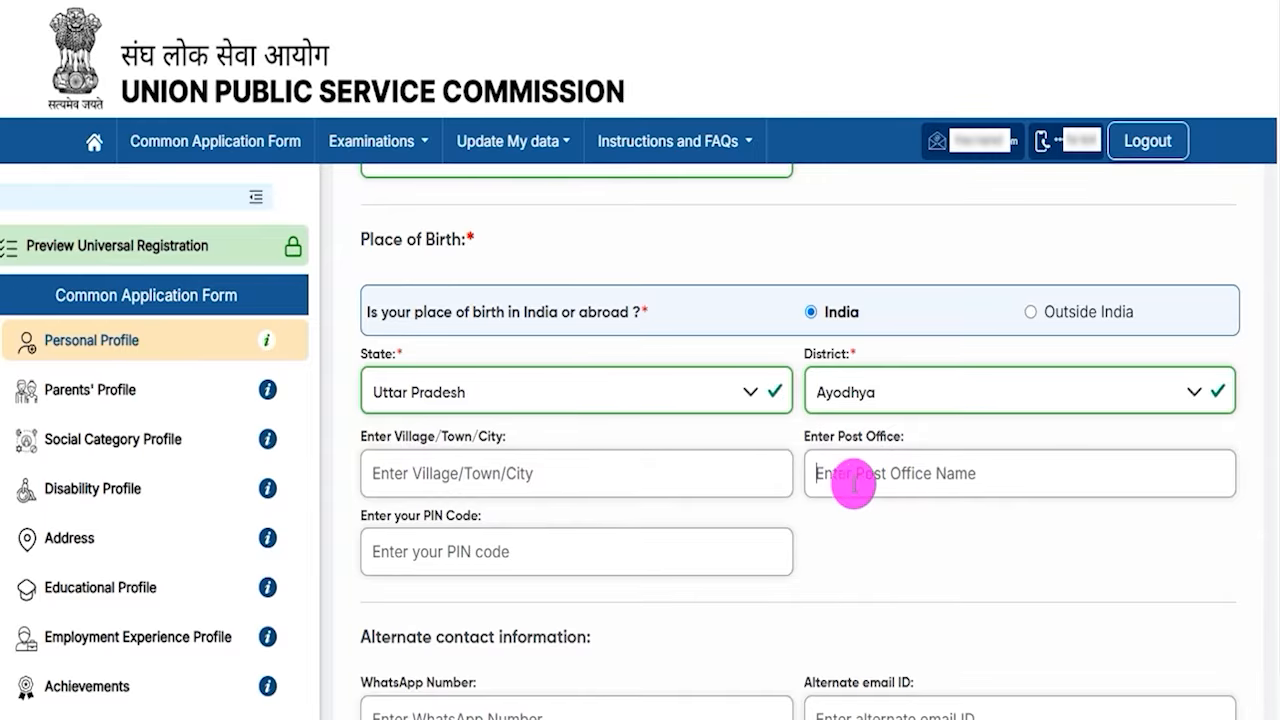
pyautogui.moveTo(419, 516); pyautogui.dragTo(467, 517)
pyautogui.click(643, 560)
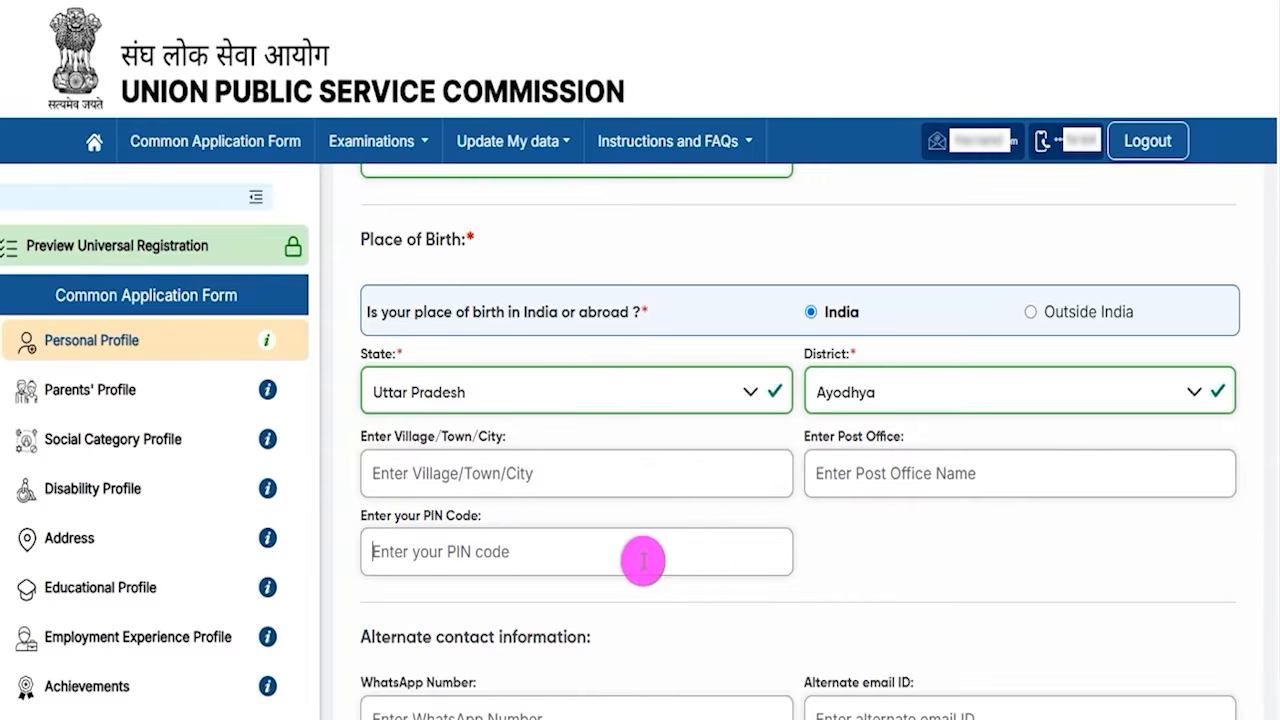
pyautogui.scroll(-1, 670, 562)
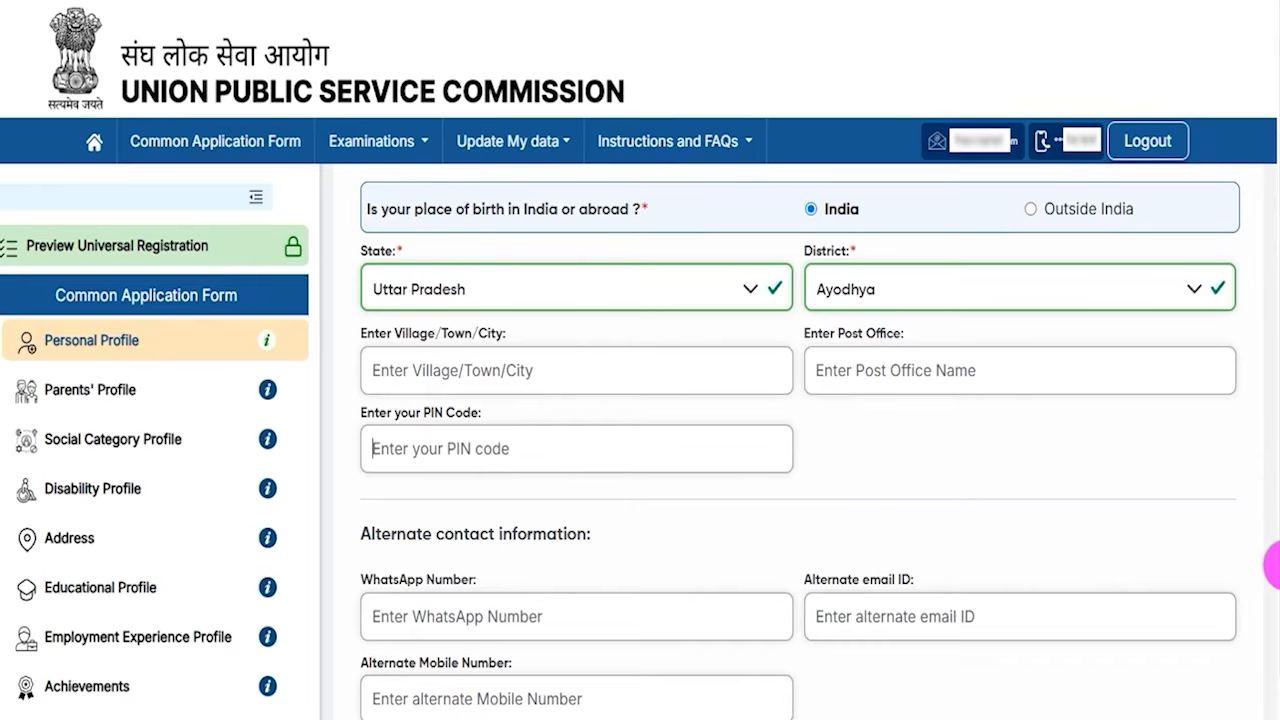
pyautogui.scroll(-1, 1273, 566)
# Go through the alternate contact fields: WhatsApp number, alternate email and alternate mobile number
pyautogui.moveTo(391, 489); pyautogui.dragTo(512, 490)
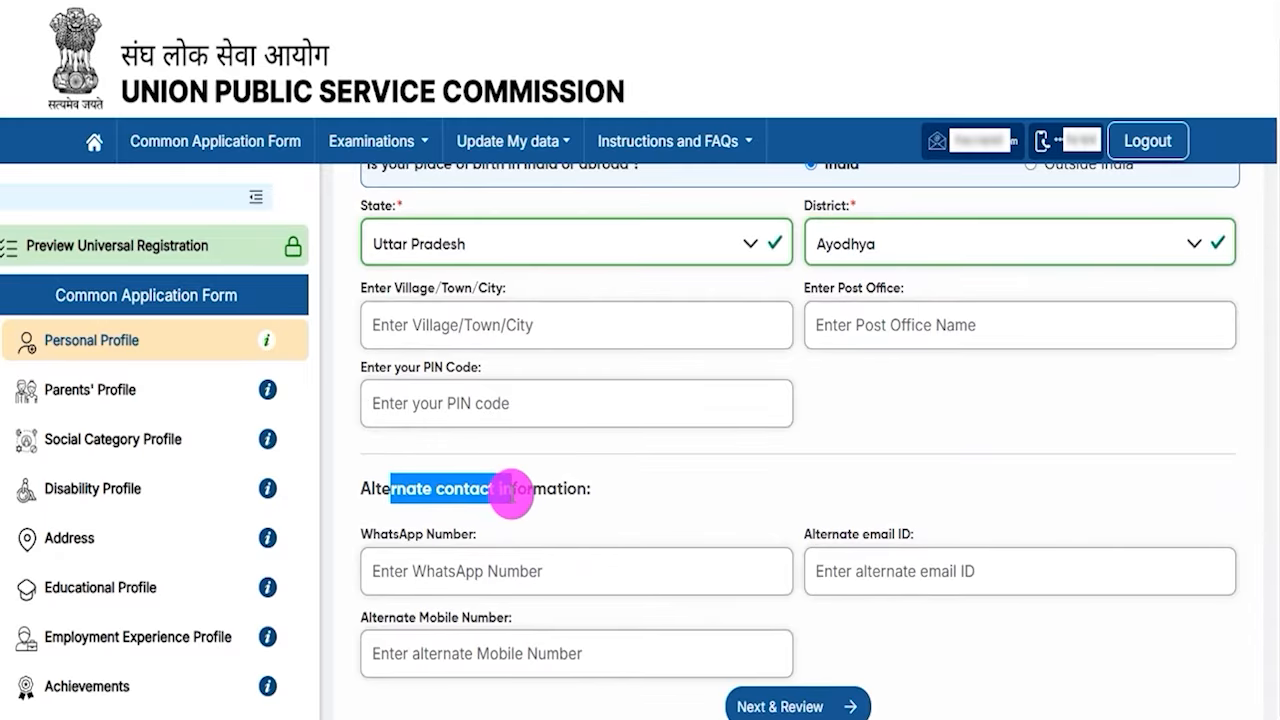
pyautogui.click(429, 572)
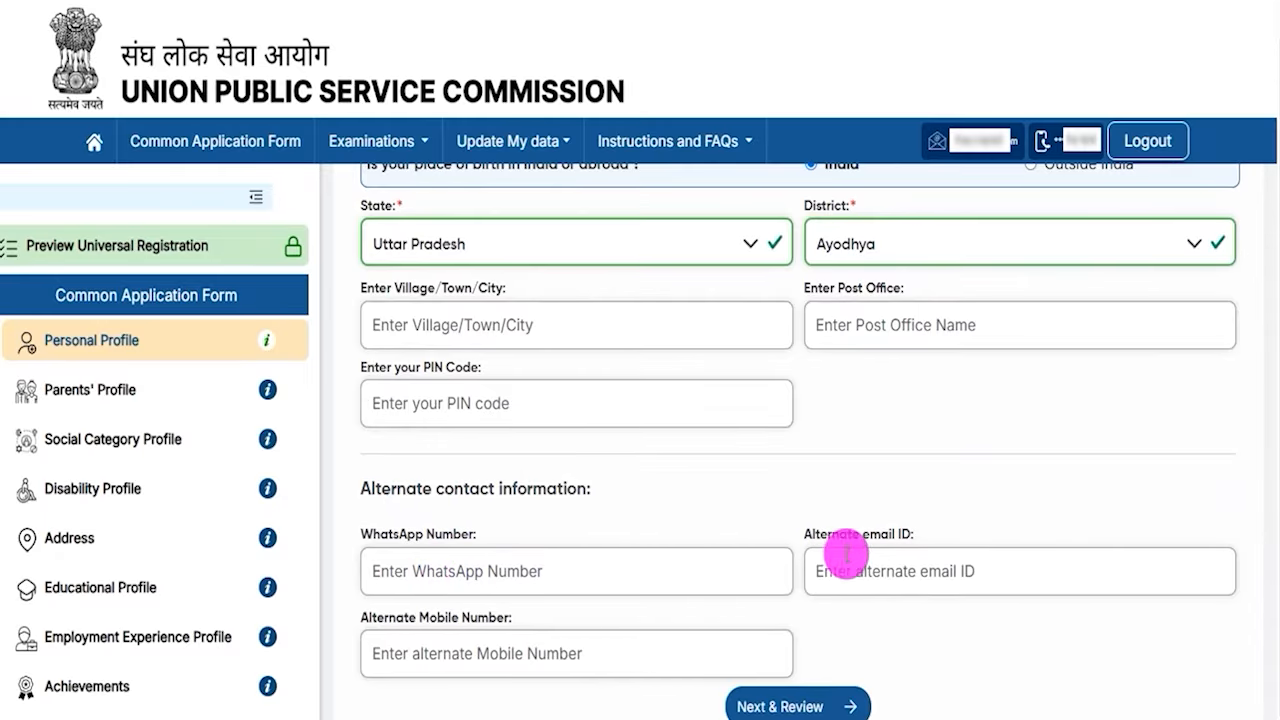
pyautogui.moveTo(834, 530); pyautogui.dragTo(871, 531)
pyautogui.click(875, 568)
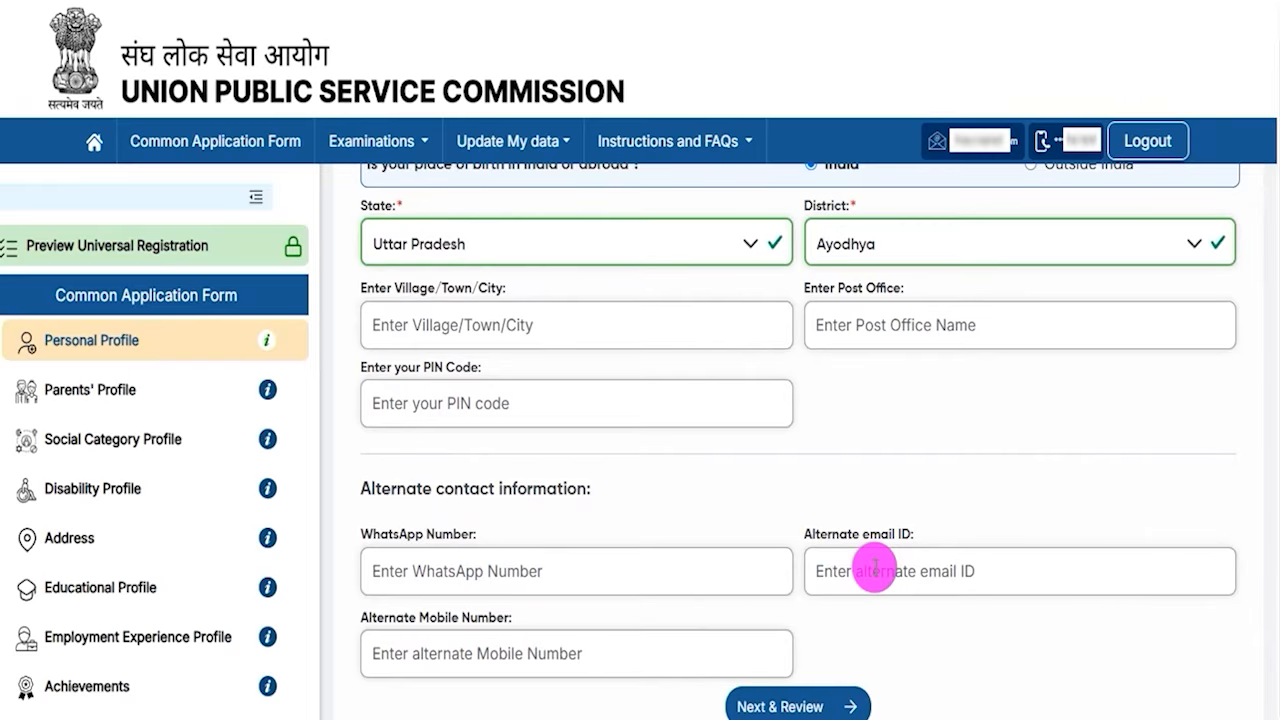
pyautogui.moveTo(397, 617); pyautogui.dragTo(481, 652)
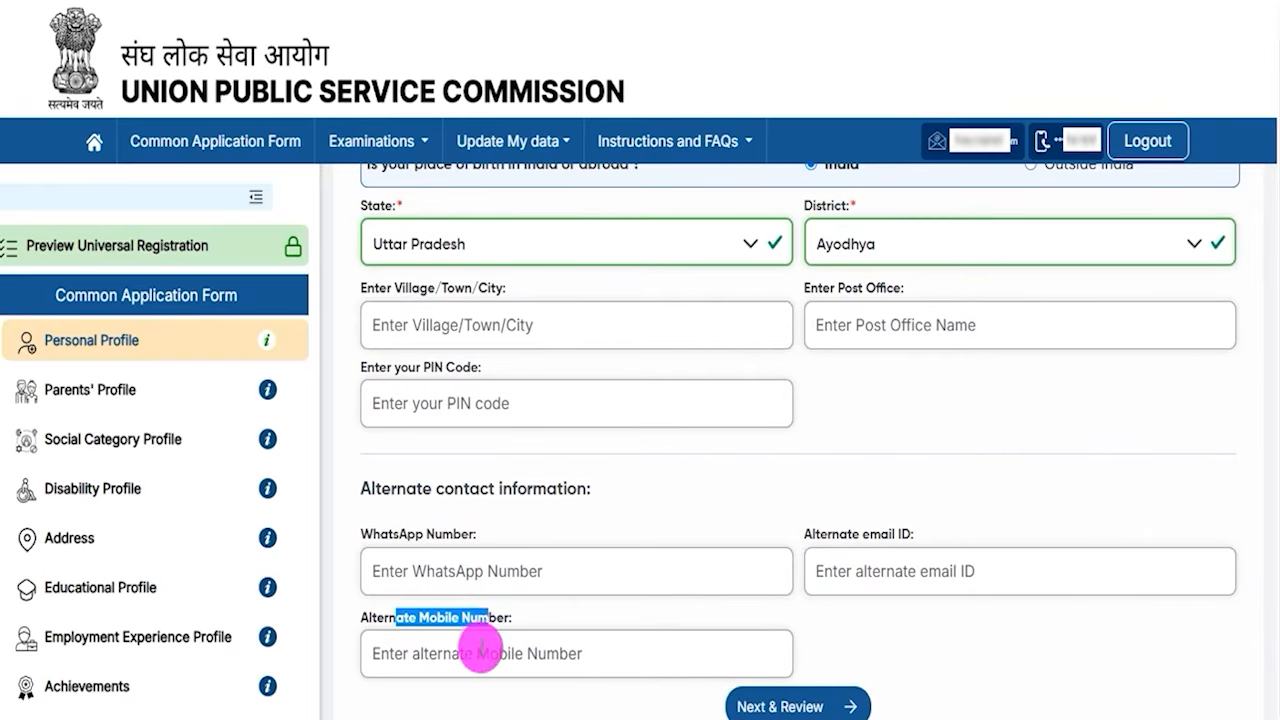
pyautogui.click(481, 652)
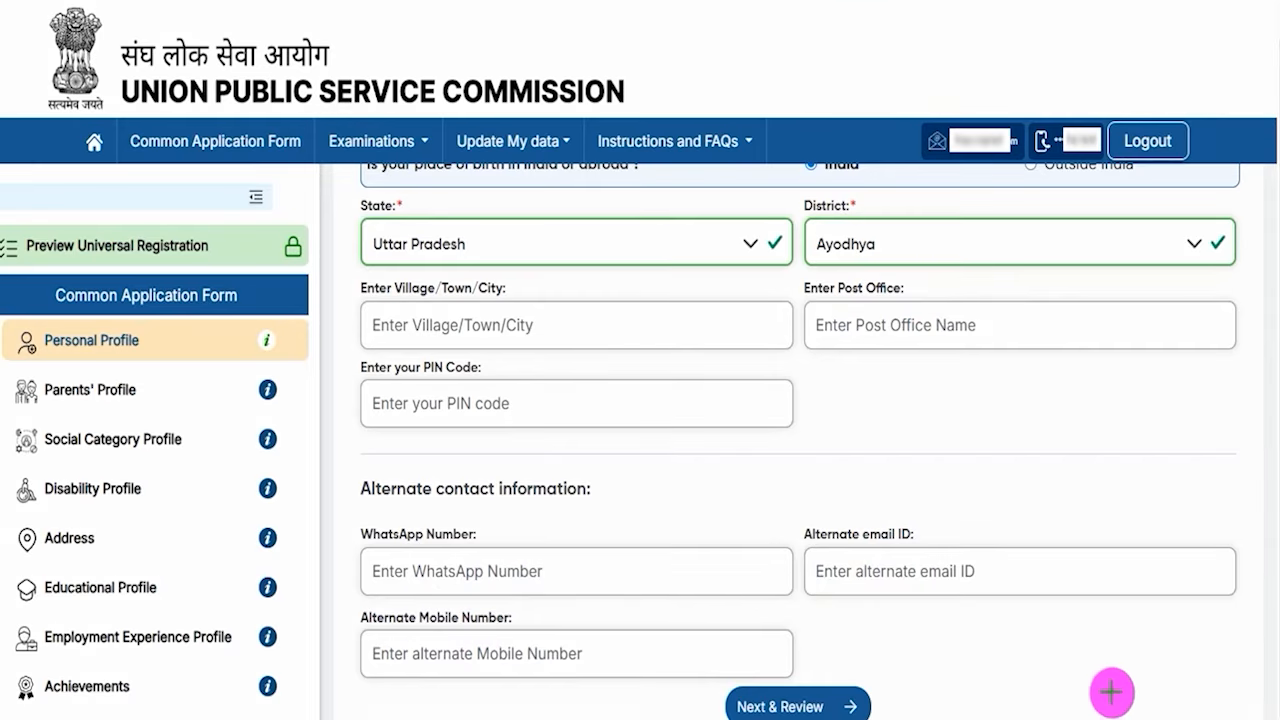
# Review the entered personal details and submit them, arriving at the Parents' Profile form
pyautogui.click(878, 692)
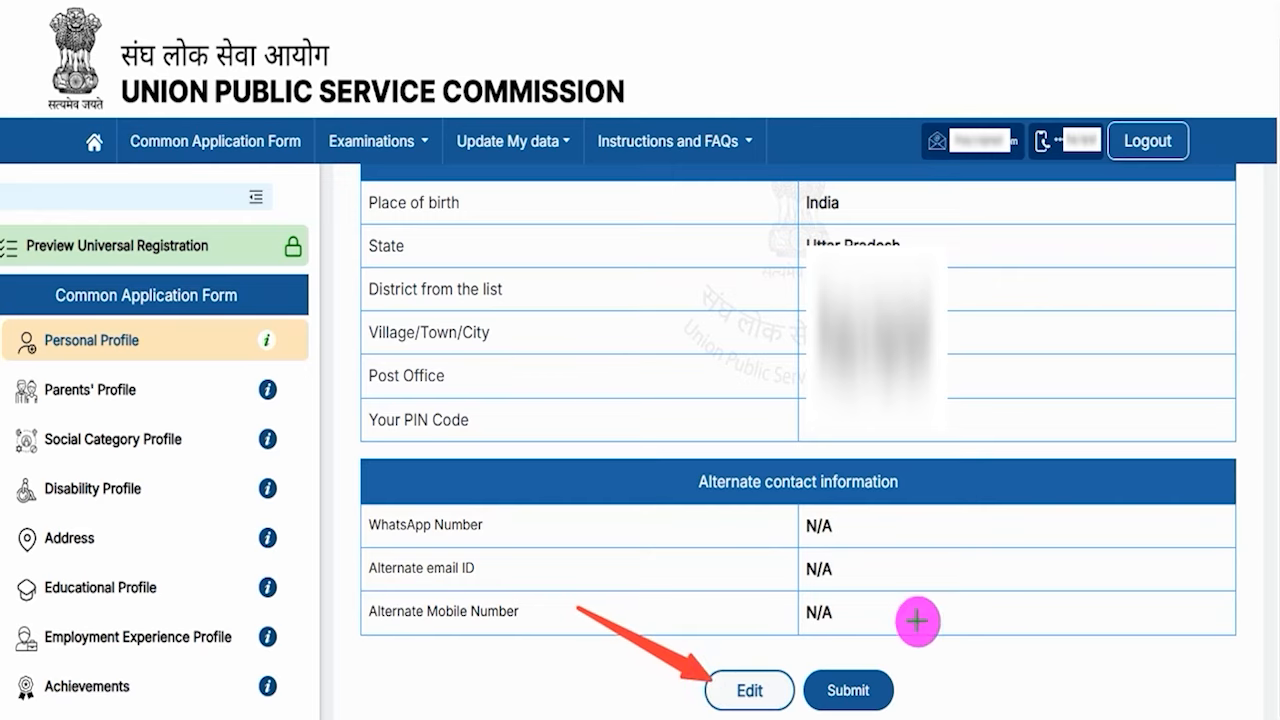
pyautogui.click(880, 686)
pyautogui.moveTo(749, 202); pyautogui.dragTo(843, 205)
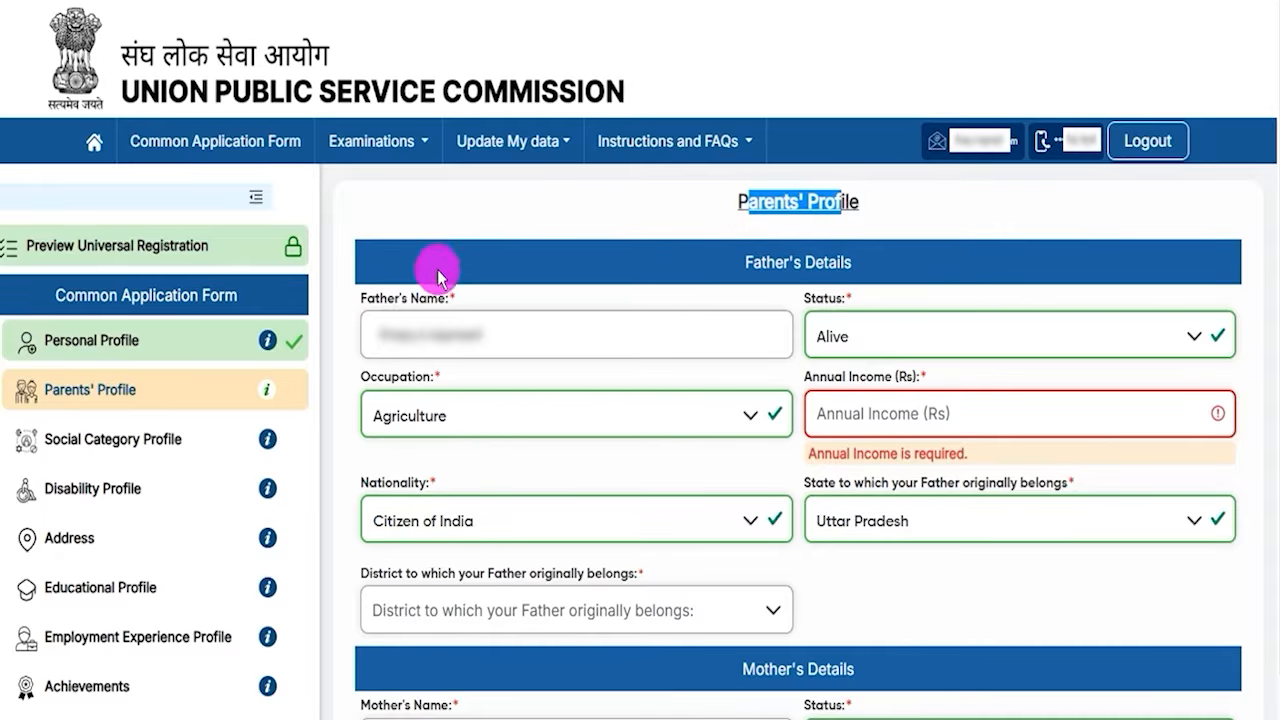
# Fill the father's details: Alive, Agriculture, annual income, Citizen of India, Uttar Pradesh, Saharanpur
pyautogui.moveTo(364, 296); pyautogui.dragTo(432, 302)
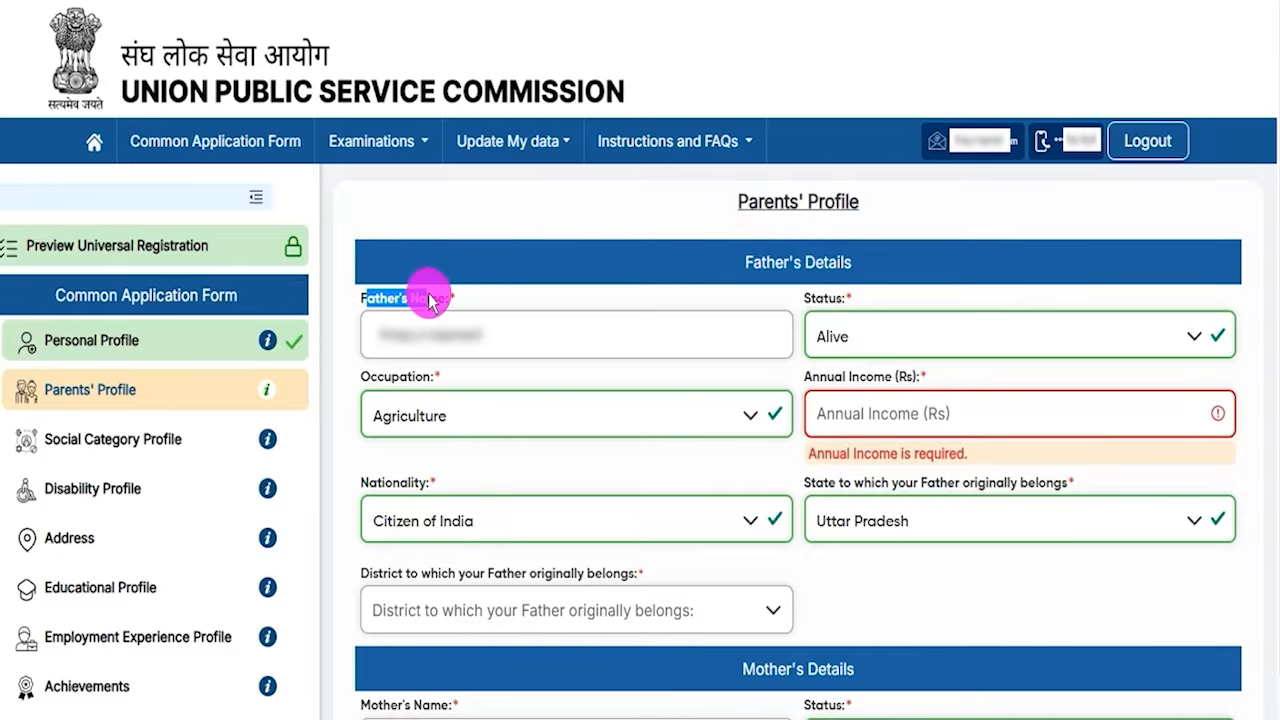
pyautogui.click(452, 352)
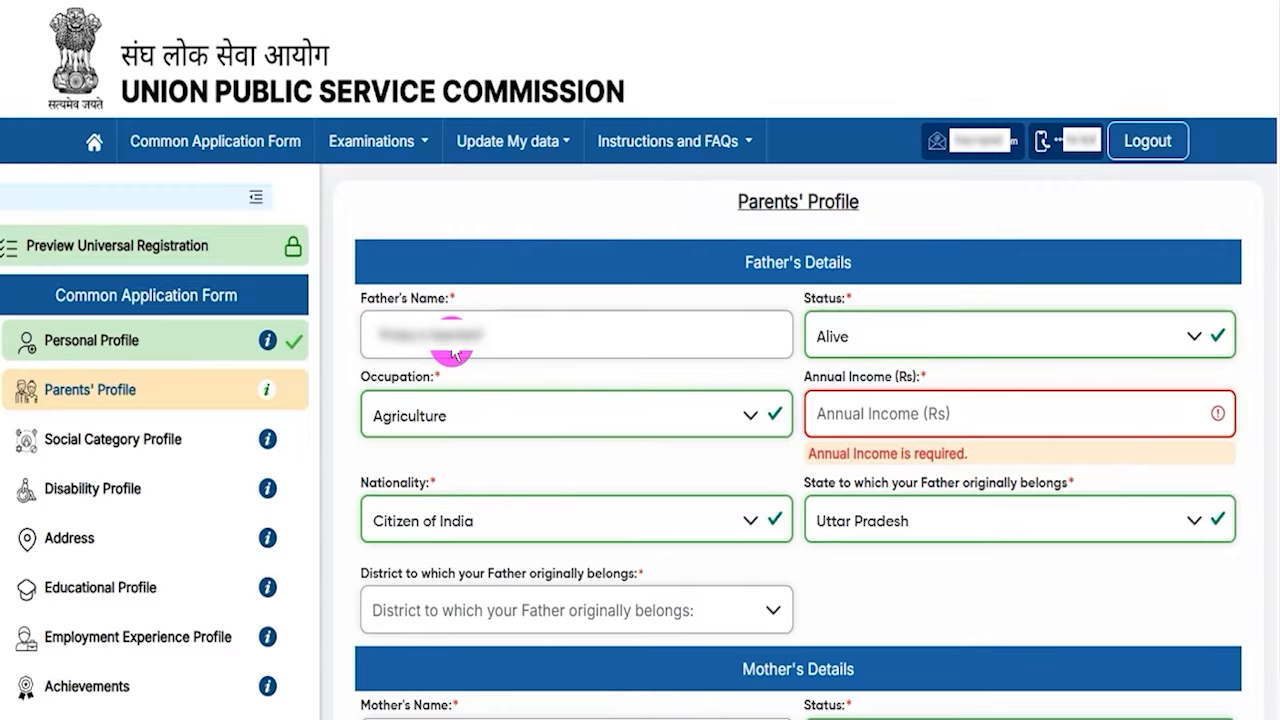
pyautogui.click(847, 332)
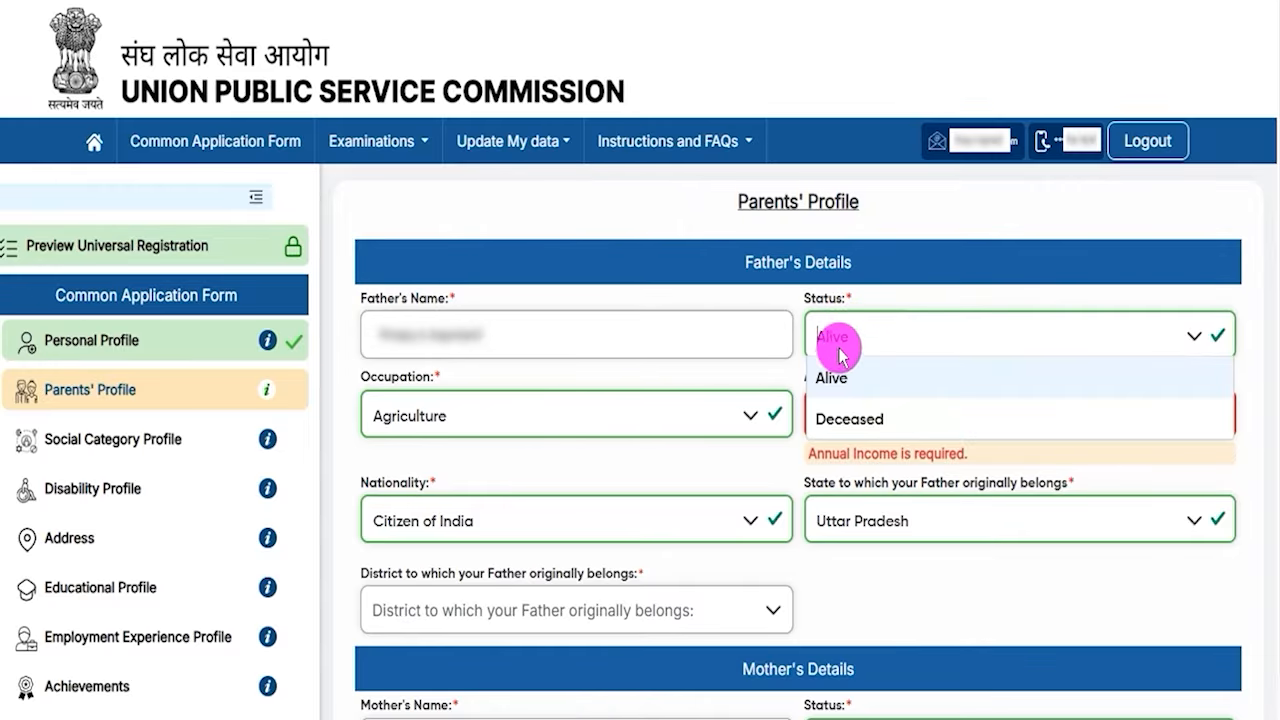
pyautogui.click(830, 376)
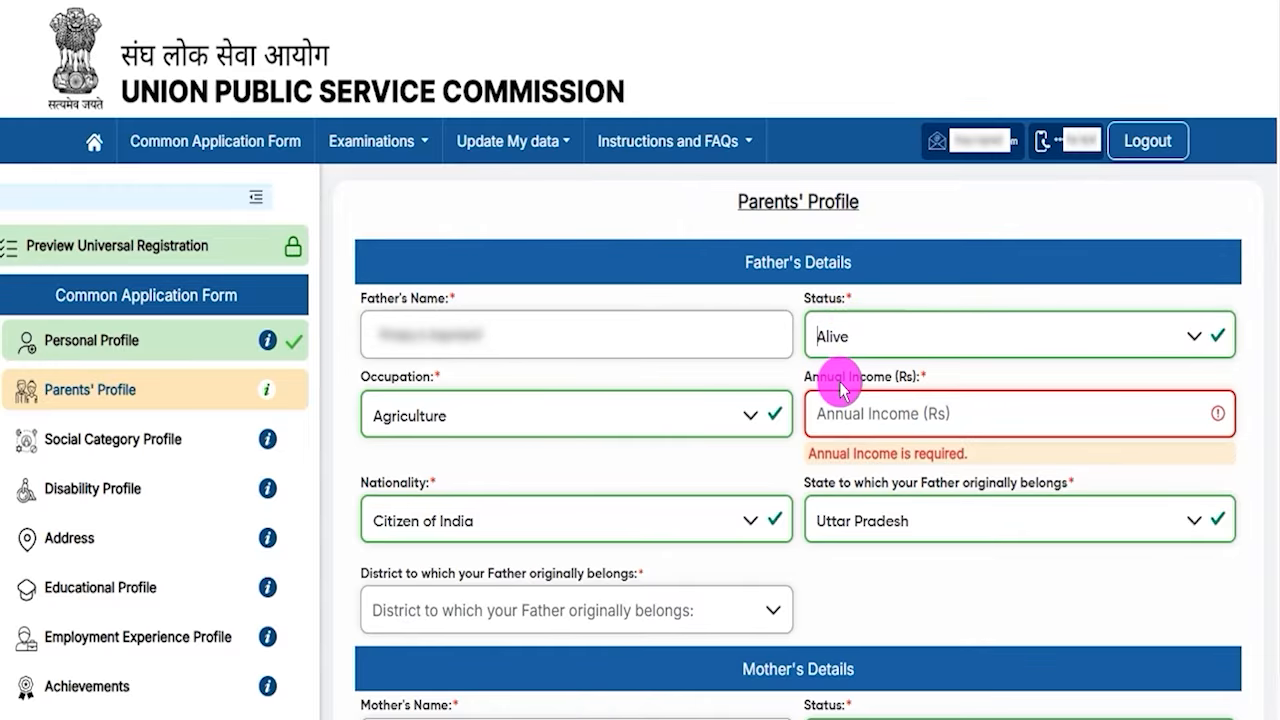
pyautogui.click(460, 425)
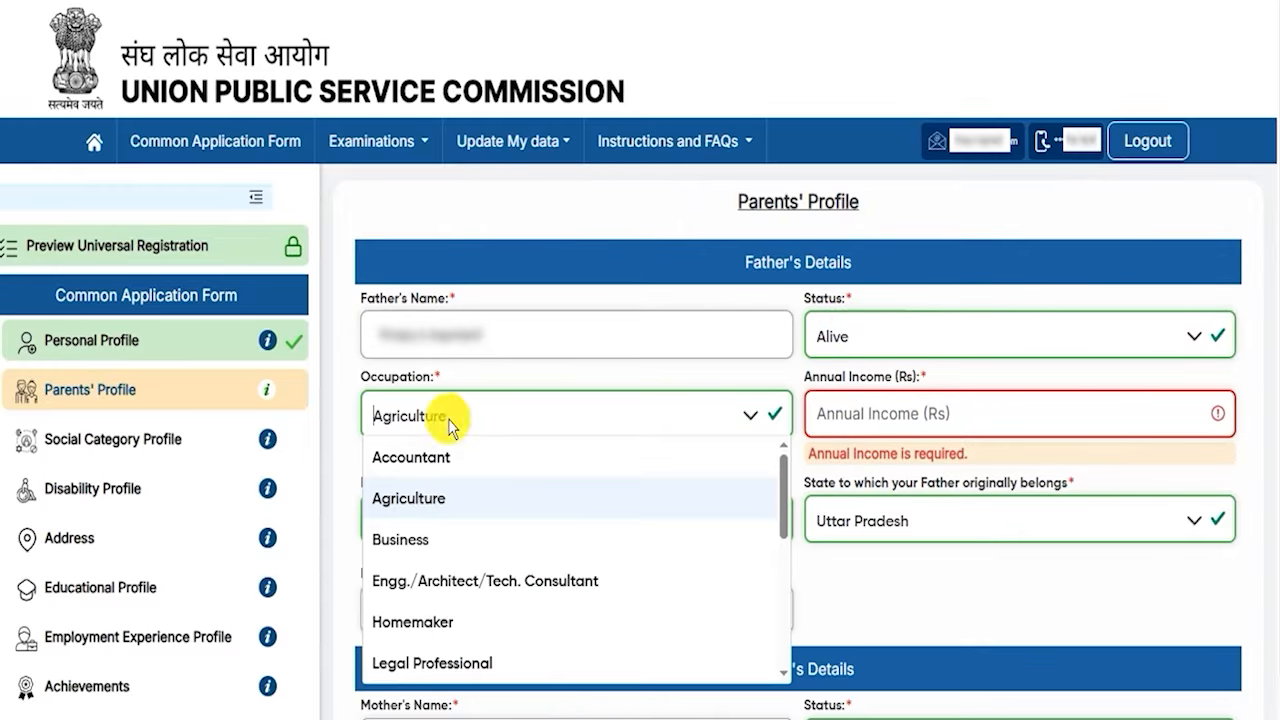
pyautogui.click(414, 500)
pyautogui.click(889, 420)
pyautogui.moveTo(846, 380); pyautogui.dragTo(889, 376)
pyautogui.moveTo(383, 483); pyautogui.dragTo(420, 488)
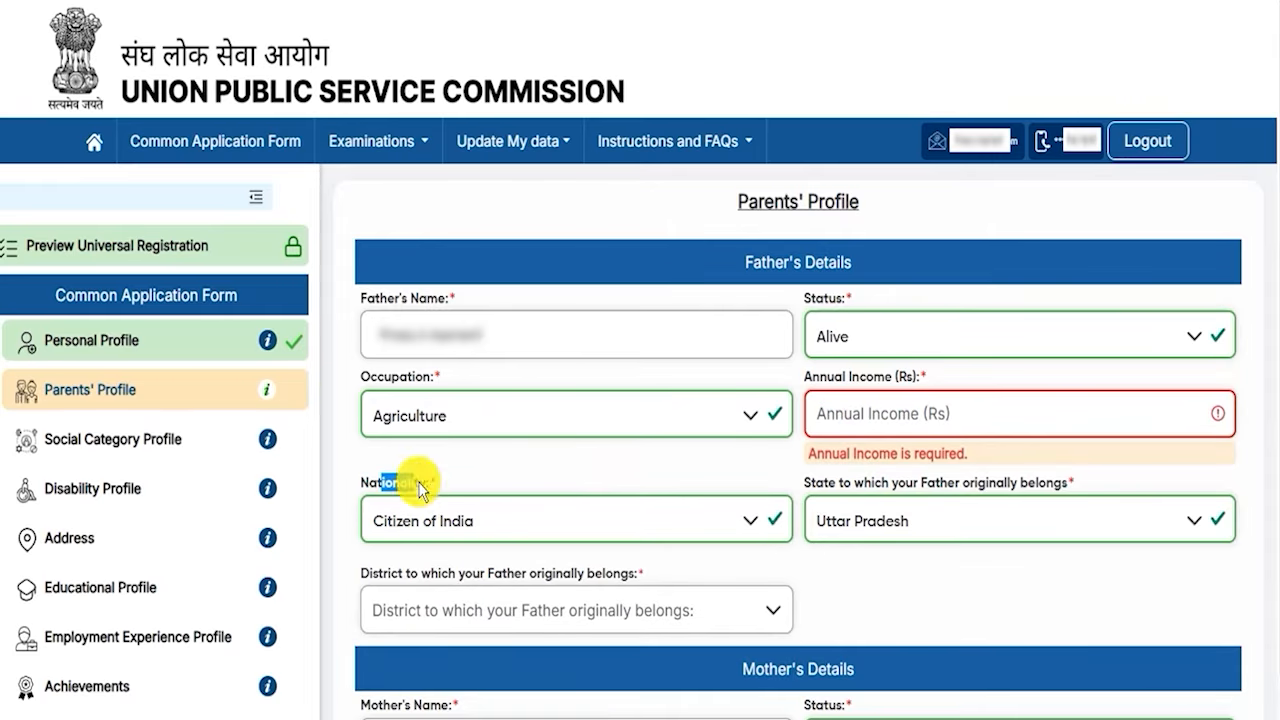
pyautogui.click(430, 518)
pyautogui.click(410, 265)
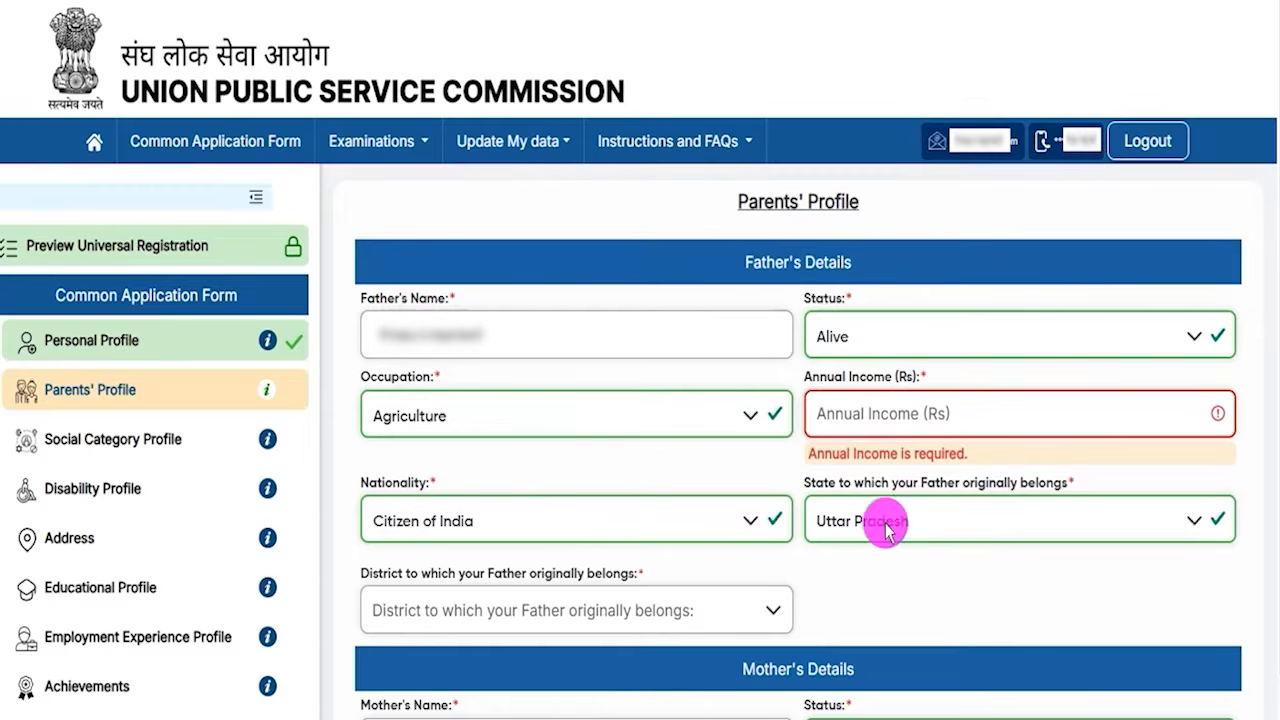
pyautogui.click(945, 519)
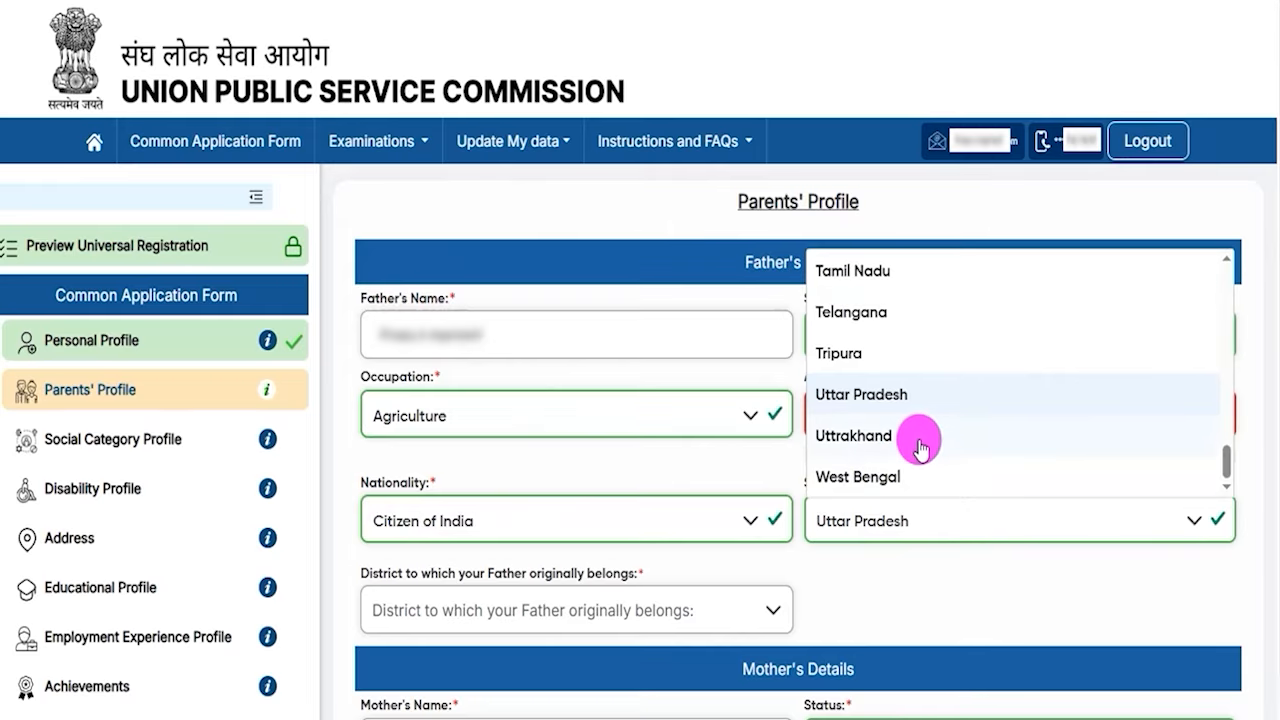
pyautogui.click(870, 391)
pyautogui.click(468, 626)
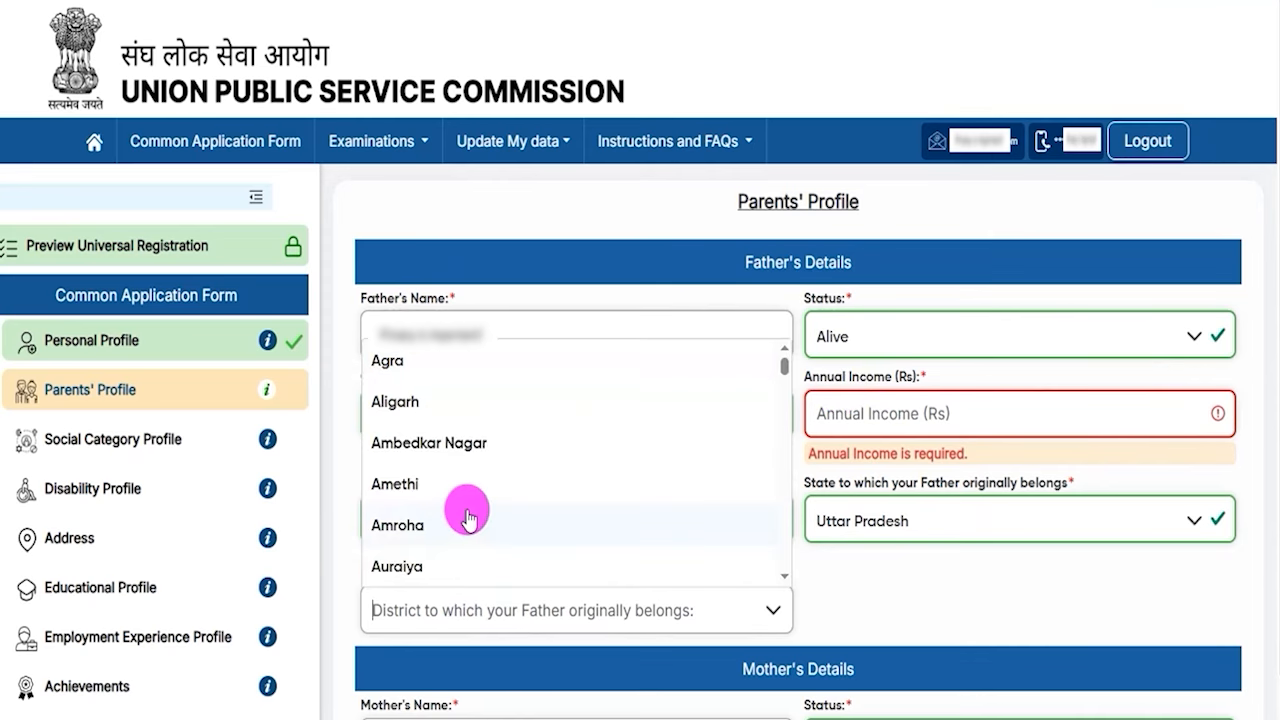
pyautogui.click(826, 601)
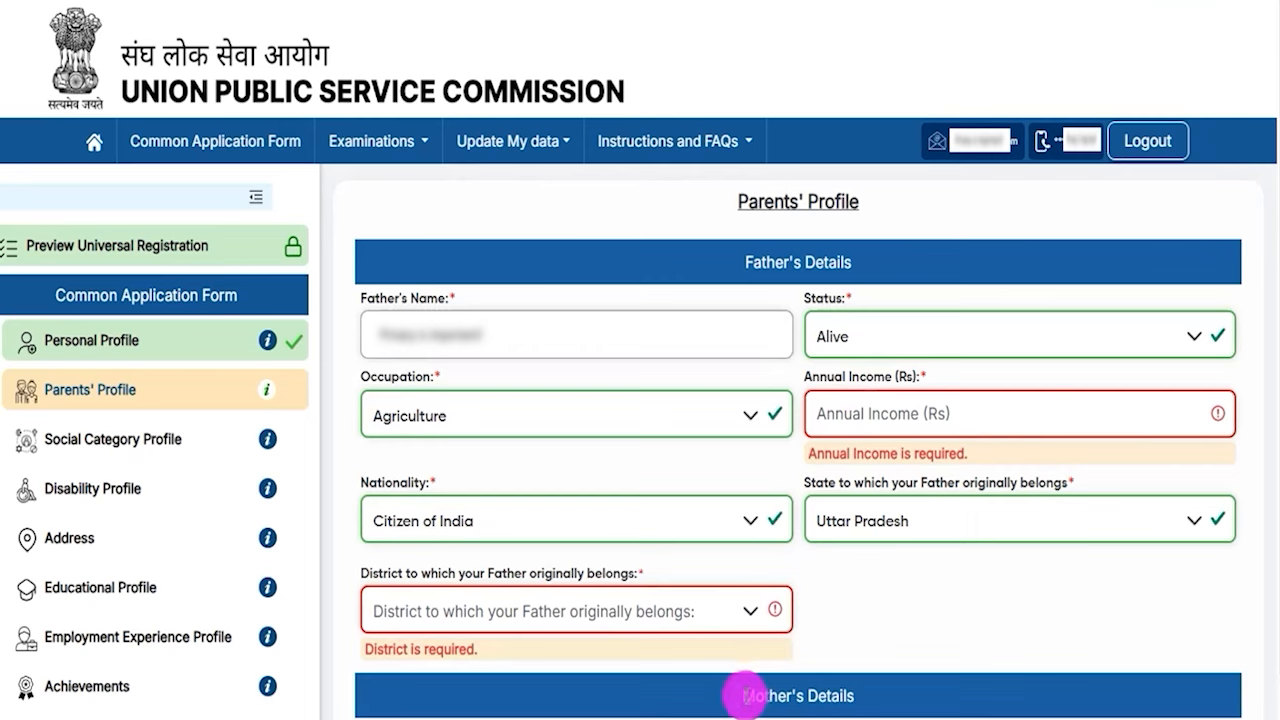
# Set the mother's status Alive, occupation Agriculture, annual income and nationality Citizen of India
pyautogui.moveTo(744, 695); pyautogui.dragTo(839, 697)
pyautogui.scroll(-4, 886, 658)
pyautogui.click(915, 645)
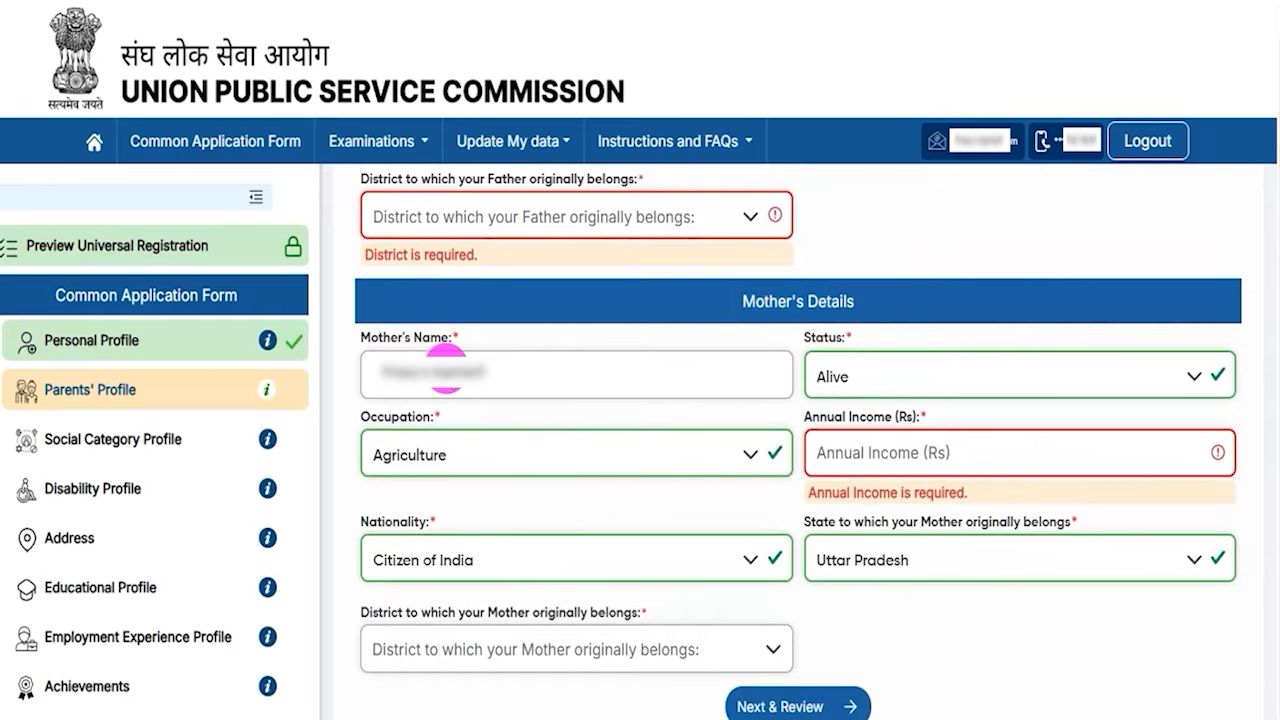
pyautogui.click(868, 382)
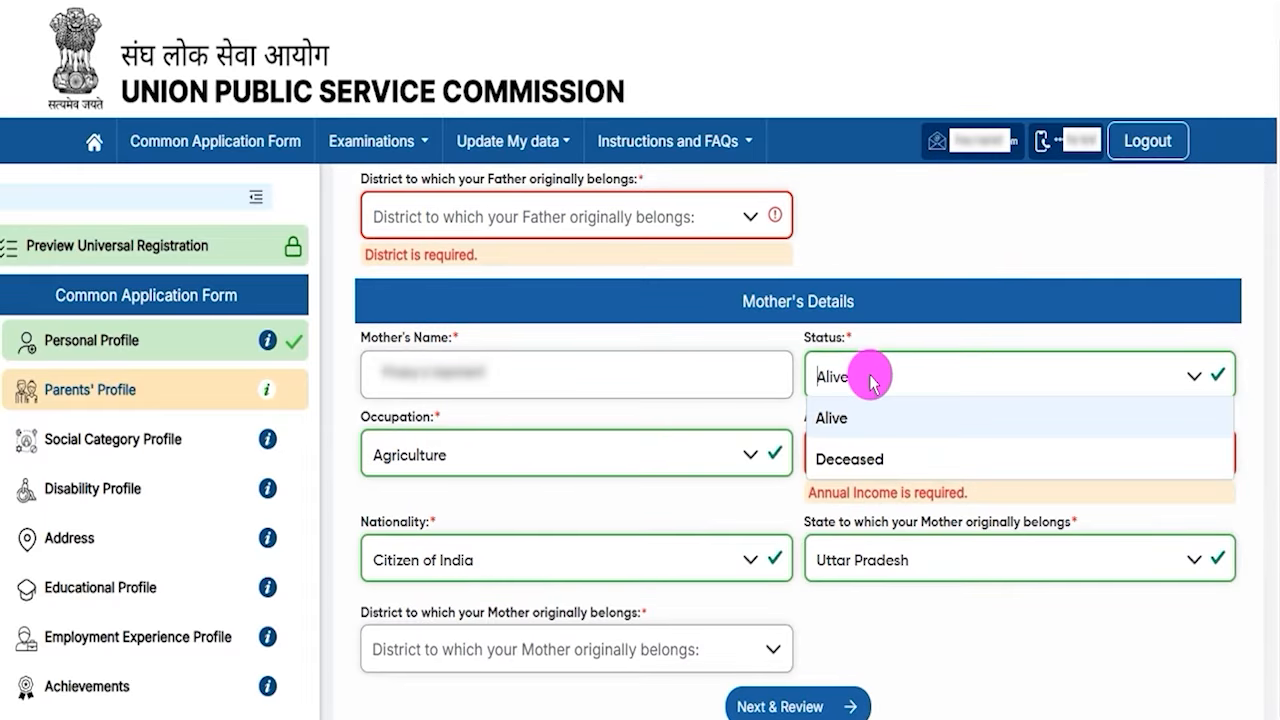
pyautogui.click(846, 430)
pyautogui.click(458, 466)
pyautogui.click(418, 540)
pyautogui.moveTo(826, 417); pyautogui.dragTo(870, 445)
pyautogui.click(868, 446)
pyautogui.click(425, 556)
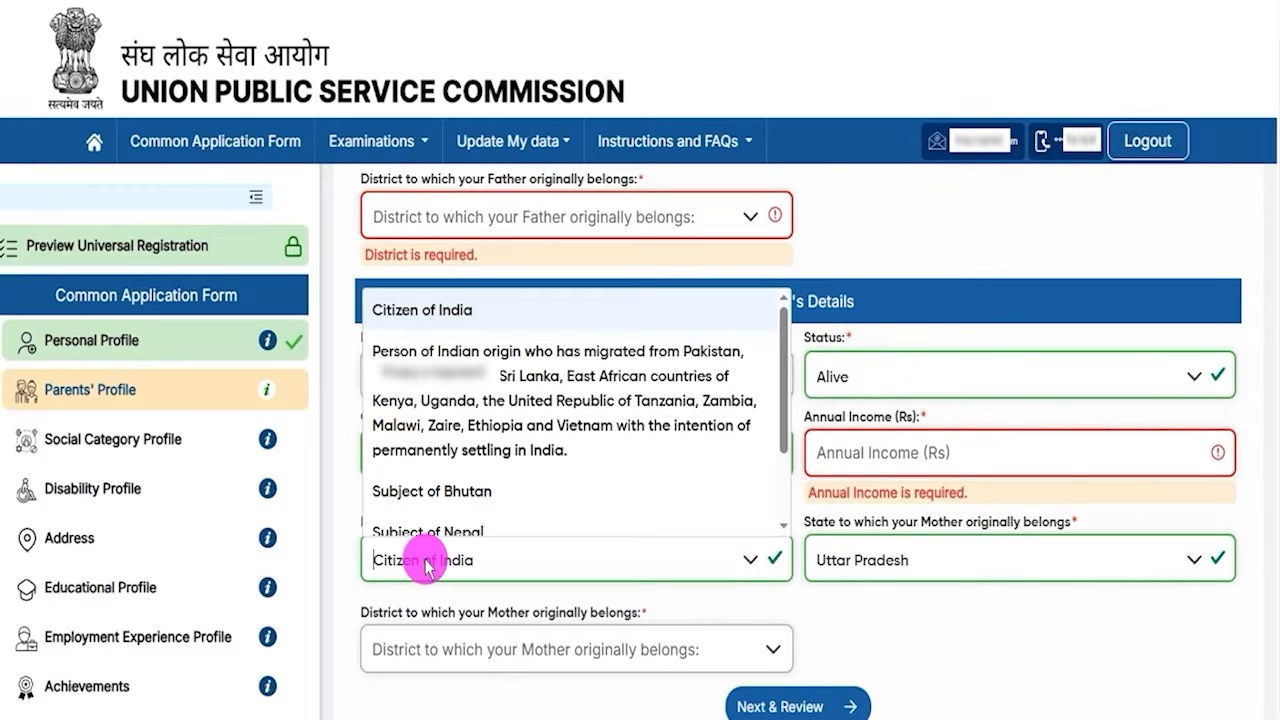
pyautogui.click(418, 312)
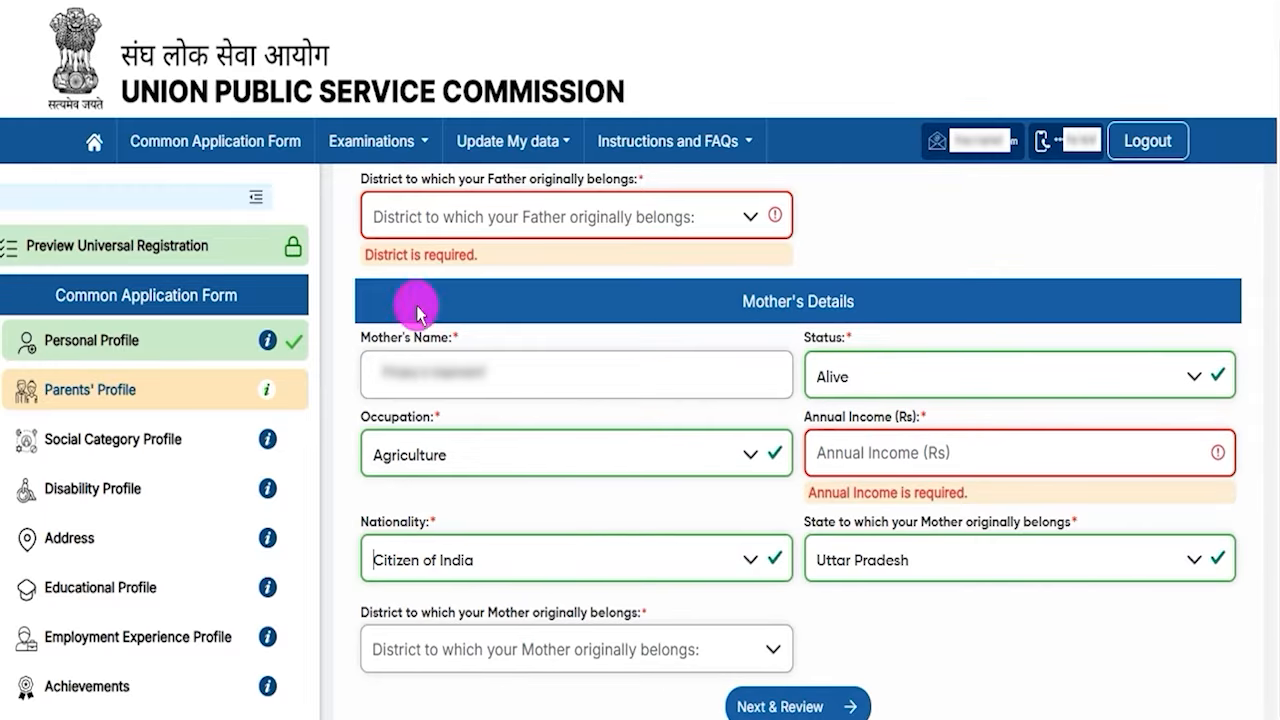
# Keep the mother's origin as Uttar Pradesh and district, then review and submit the parents' details
pyautogui.click(931, 575)
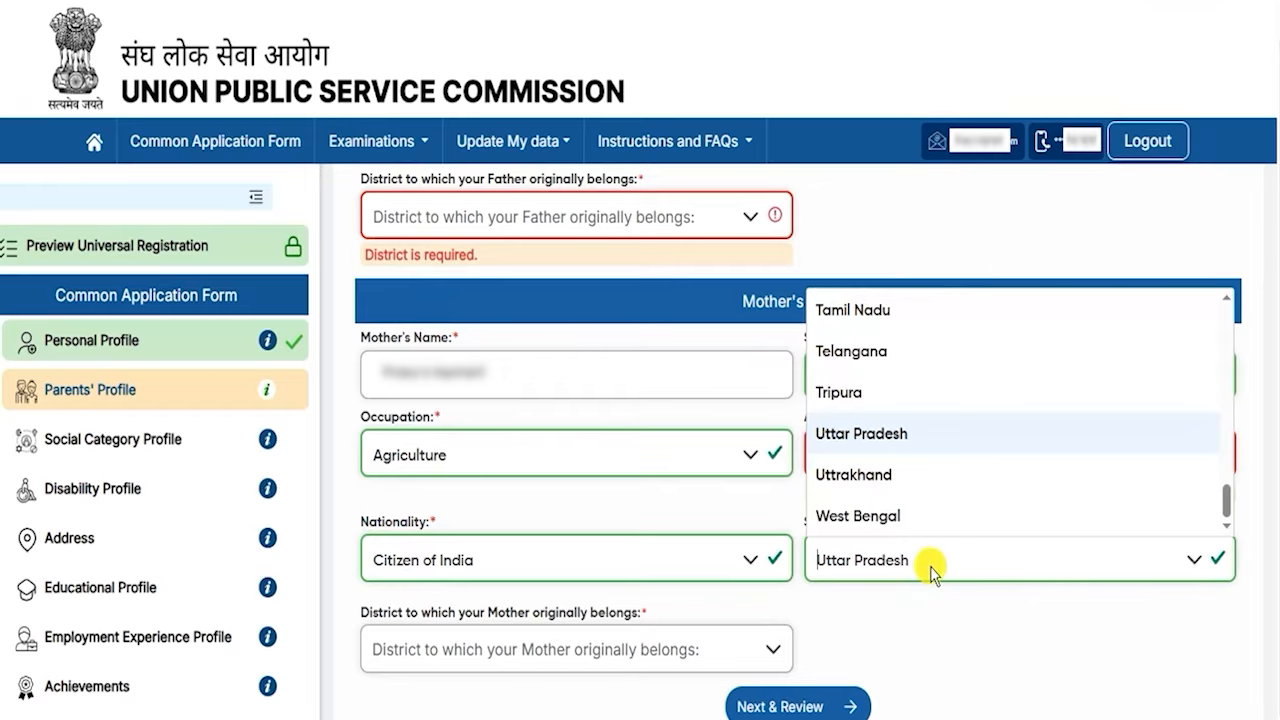
pyautogui.click(476, 655)
pyautogui.click(752, 660)
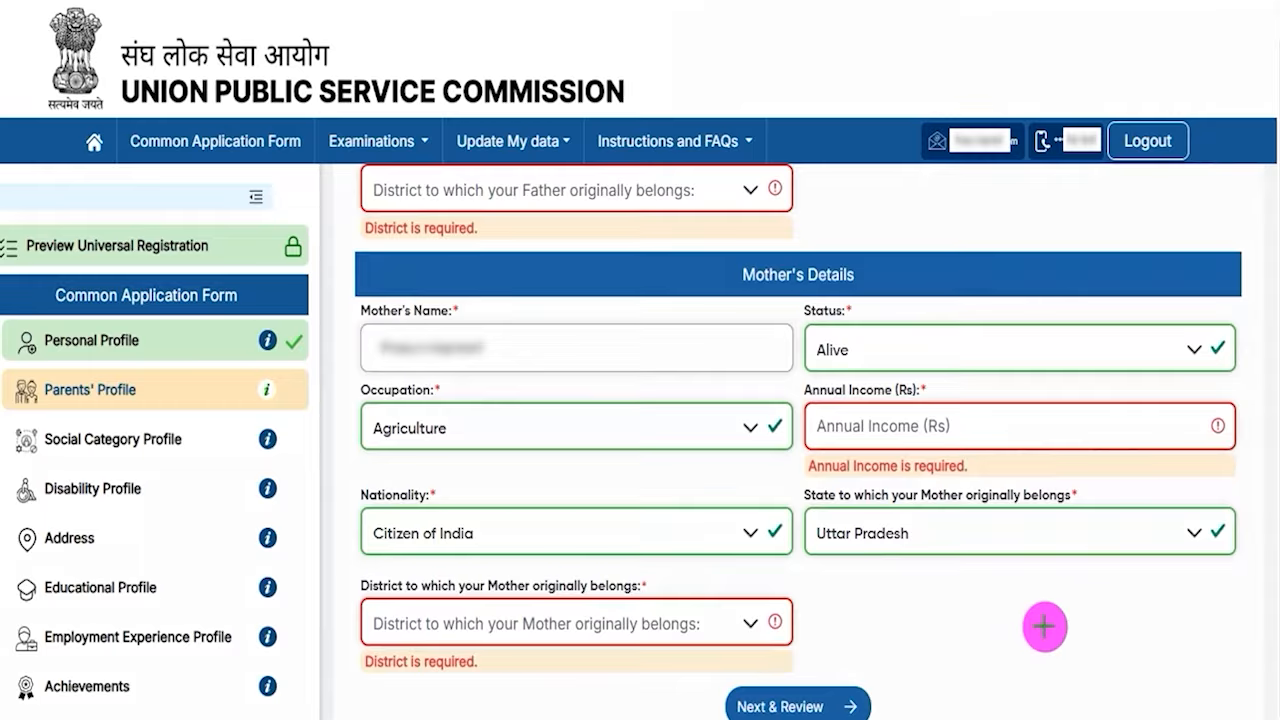
pyautogui.click(862, 695)
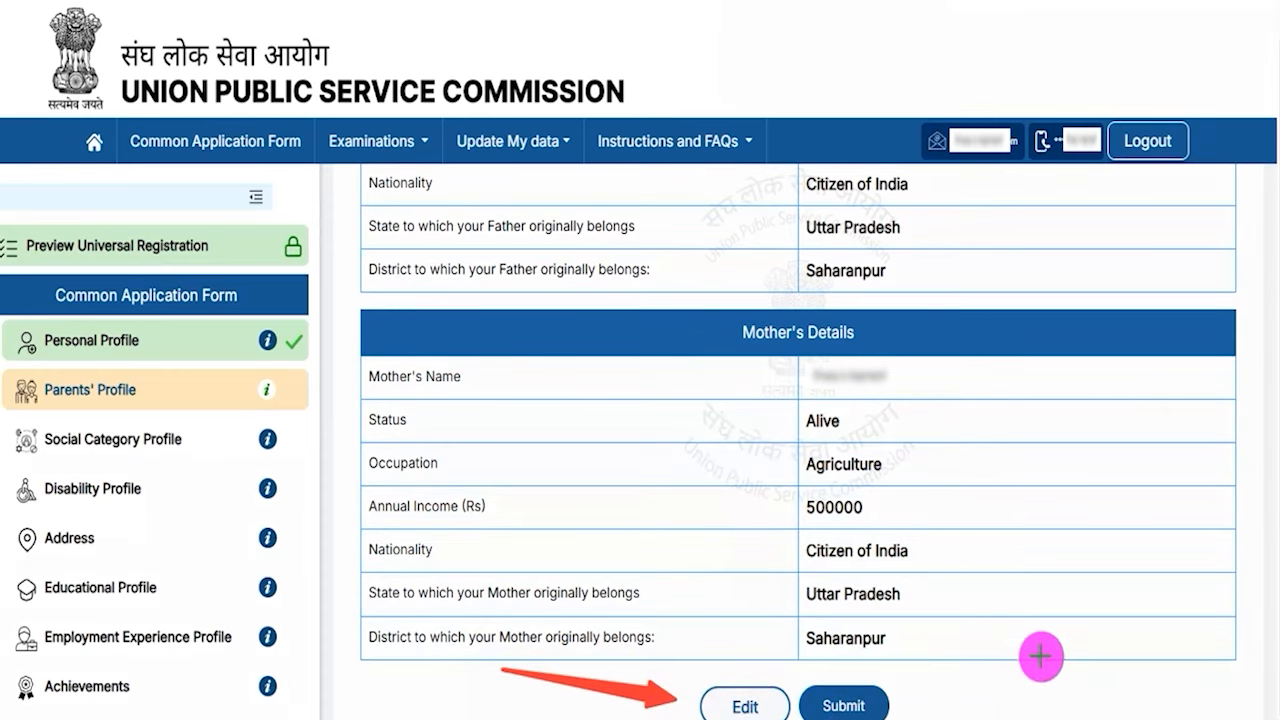
pyautogui.click(884, 698)
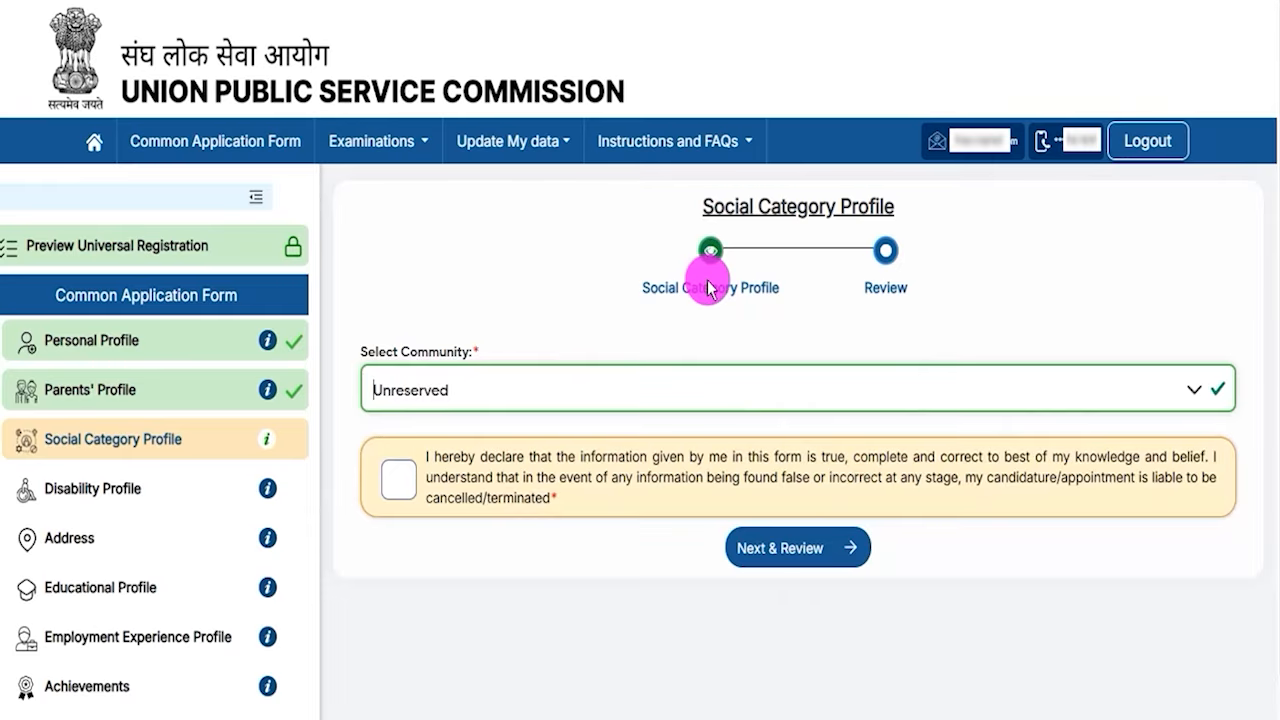
# Set the community to ST and move to the certificate number field
pyautogui.moveTo(722, 208); pyautogui.dragTo(879, 206)
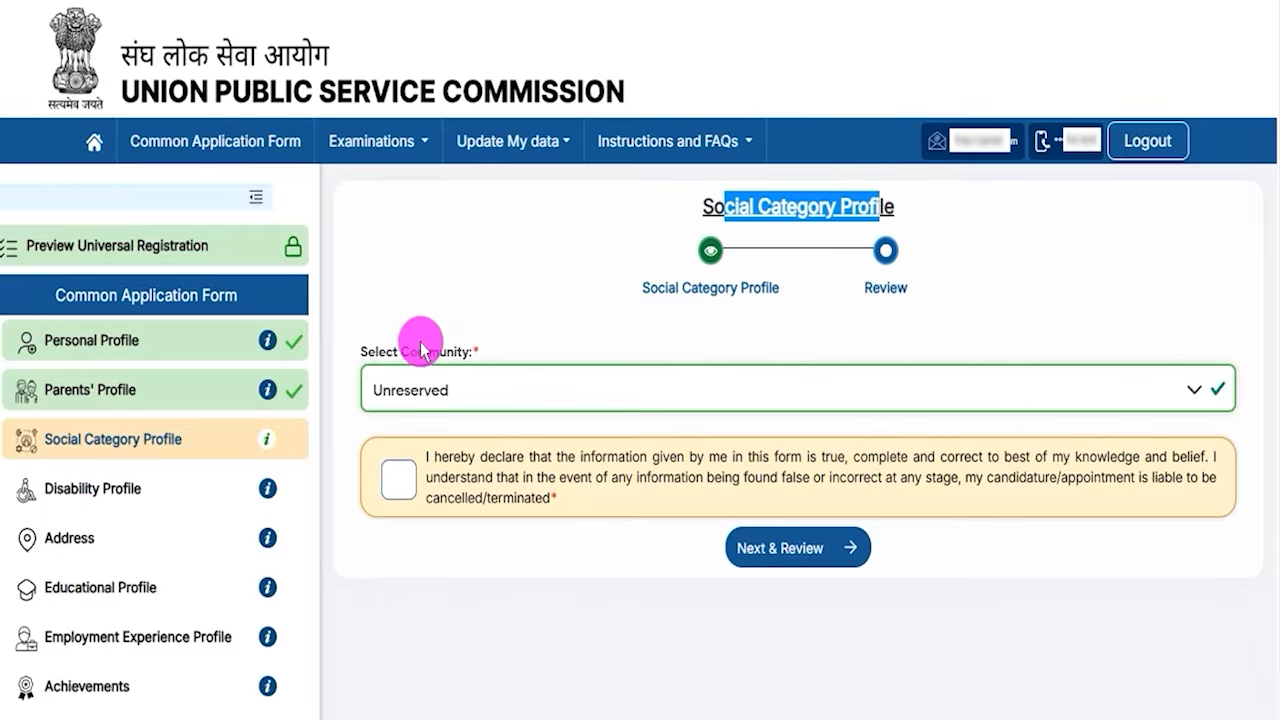
pyautogui.click(495, 390)
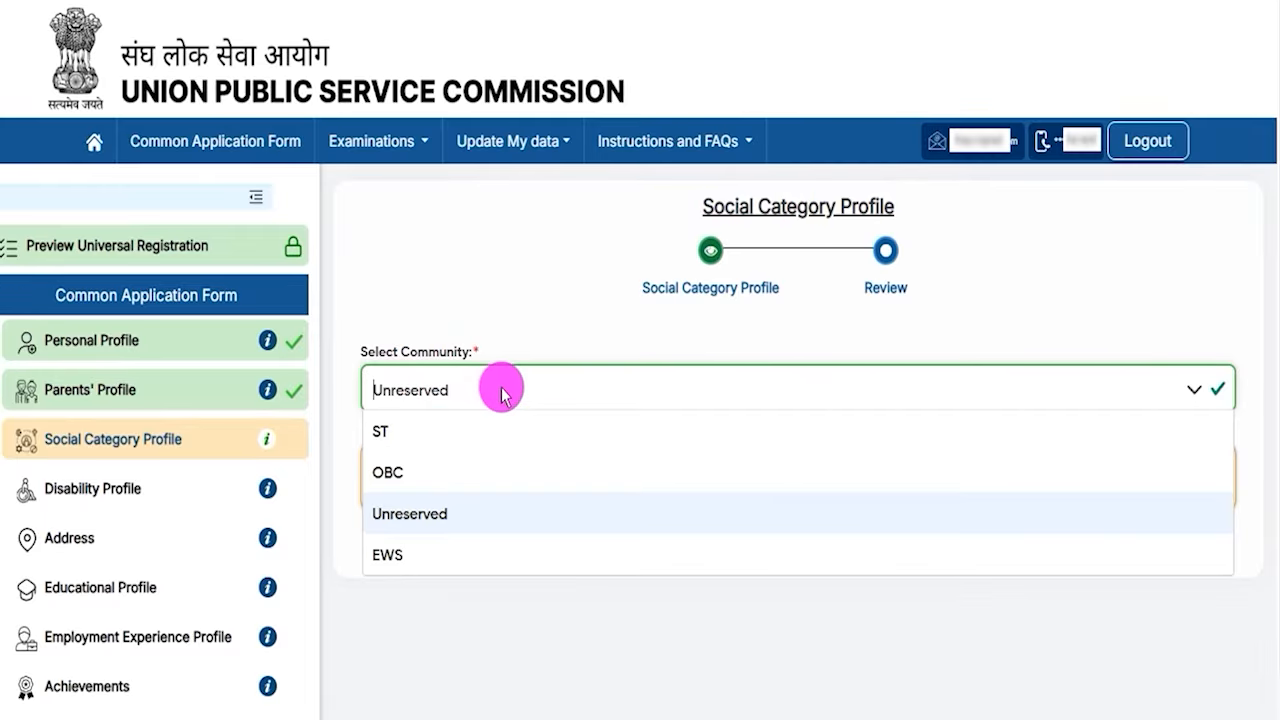
pyautogui.click(382, 432)
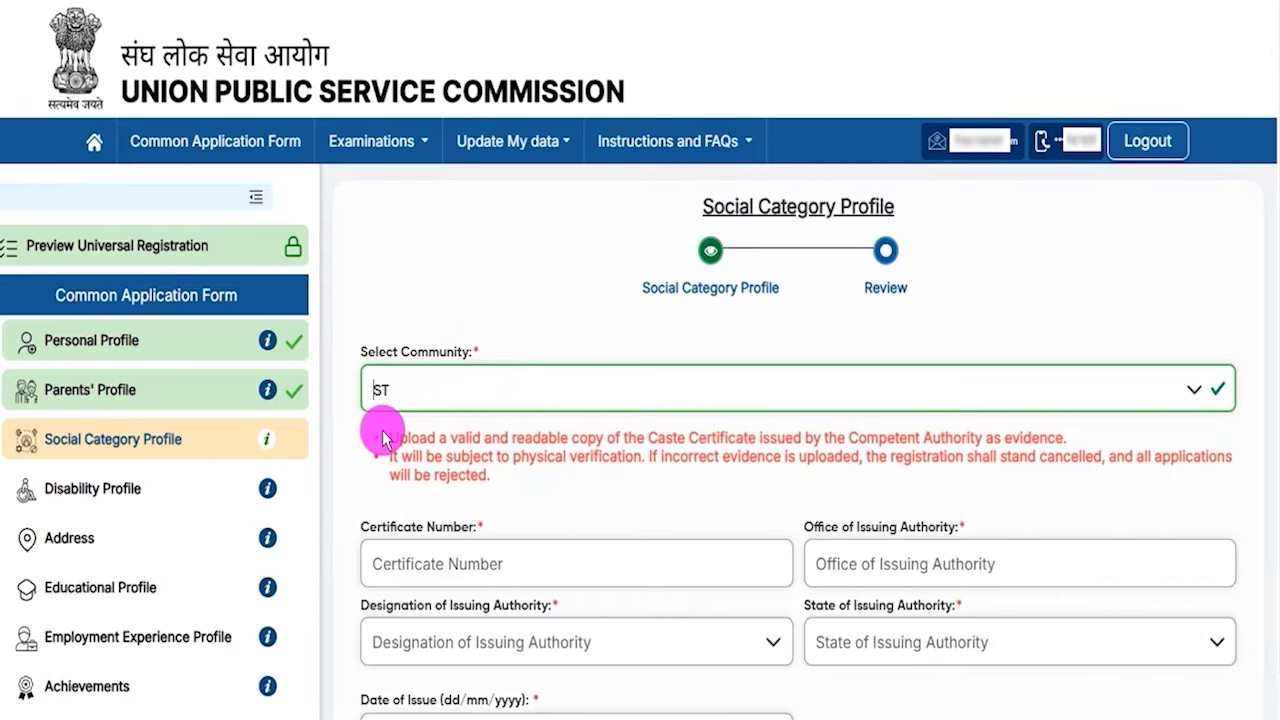
pyautogui.moveTo(380, 527); pyautogui.dragTo(443, 523)
pyautogui.click(449, 553)
pyautogui.moveTo(850, 540); pyautogui.dragTo(895, 562)
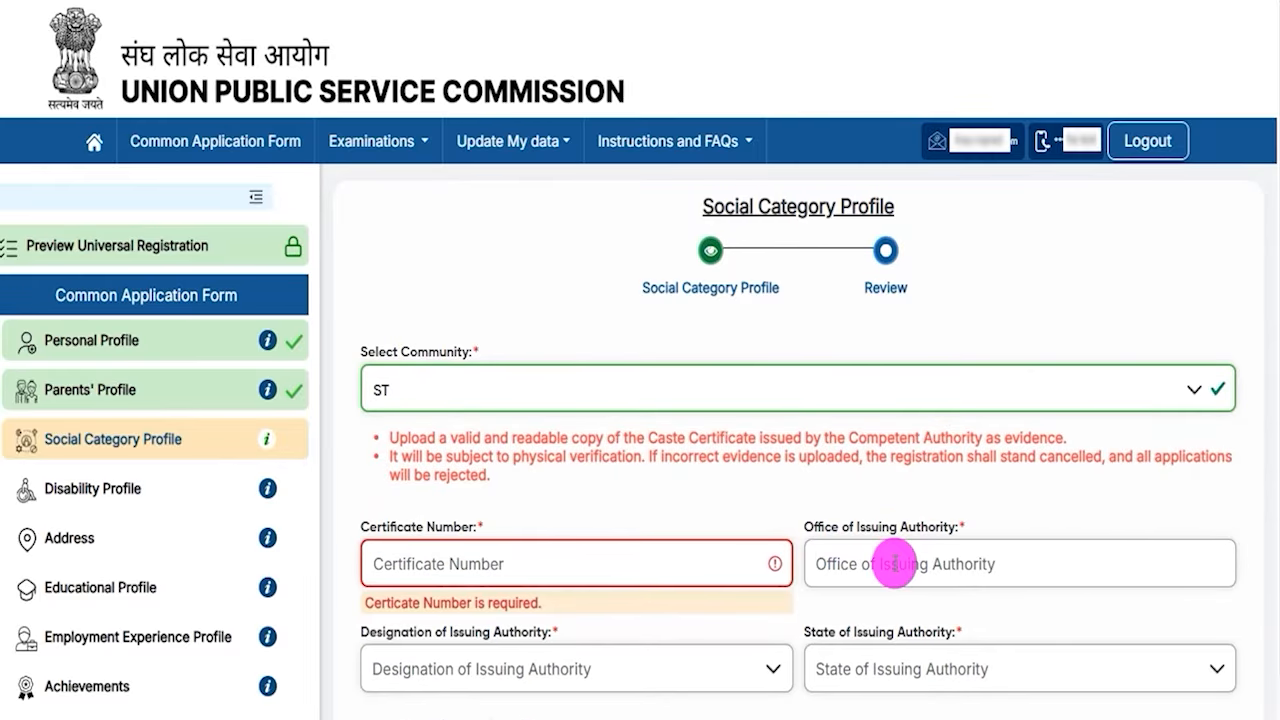
# Set the issuing authority's designation to Collector and state to Uttar Pradesh, then go to Date of Issue
pyautogui.scroll(-4, 894, 562)
pyautogui.scroll(1, 894, 563)
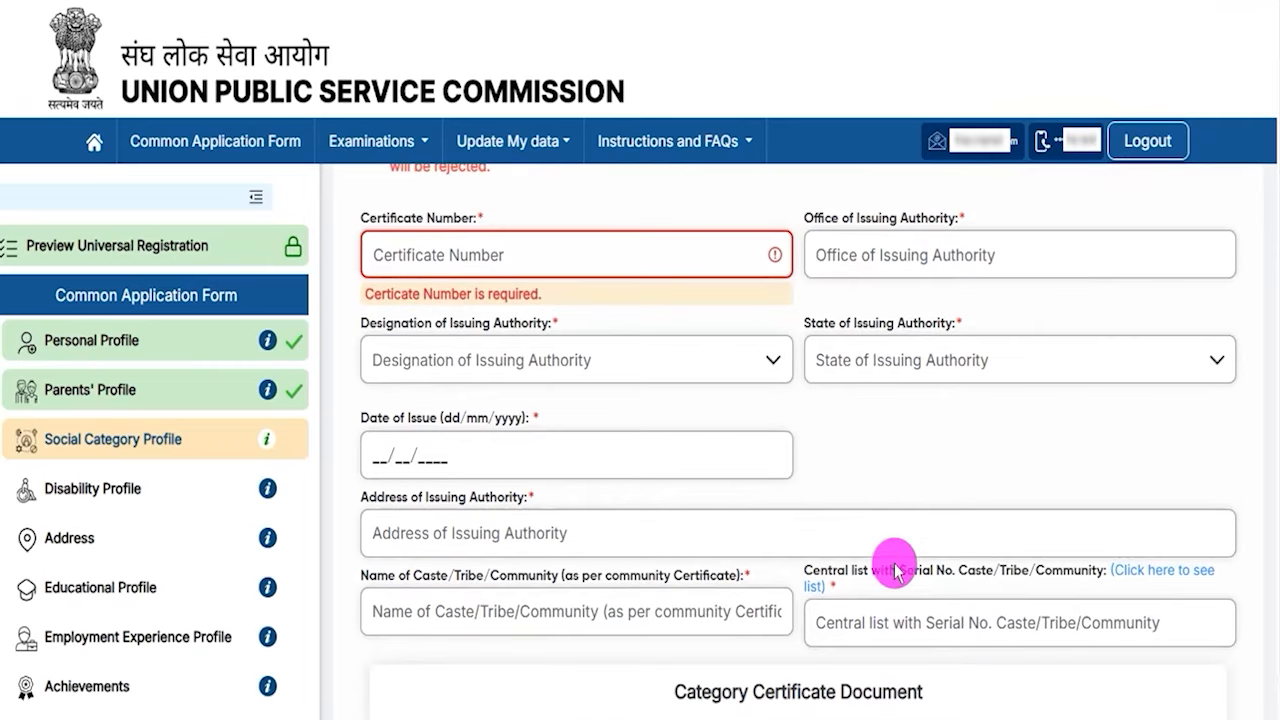
pyautogui.moveTo(386, 330); pyautogui.dragTo(468, 360)
pyautogui.click(466, 360)
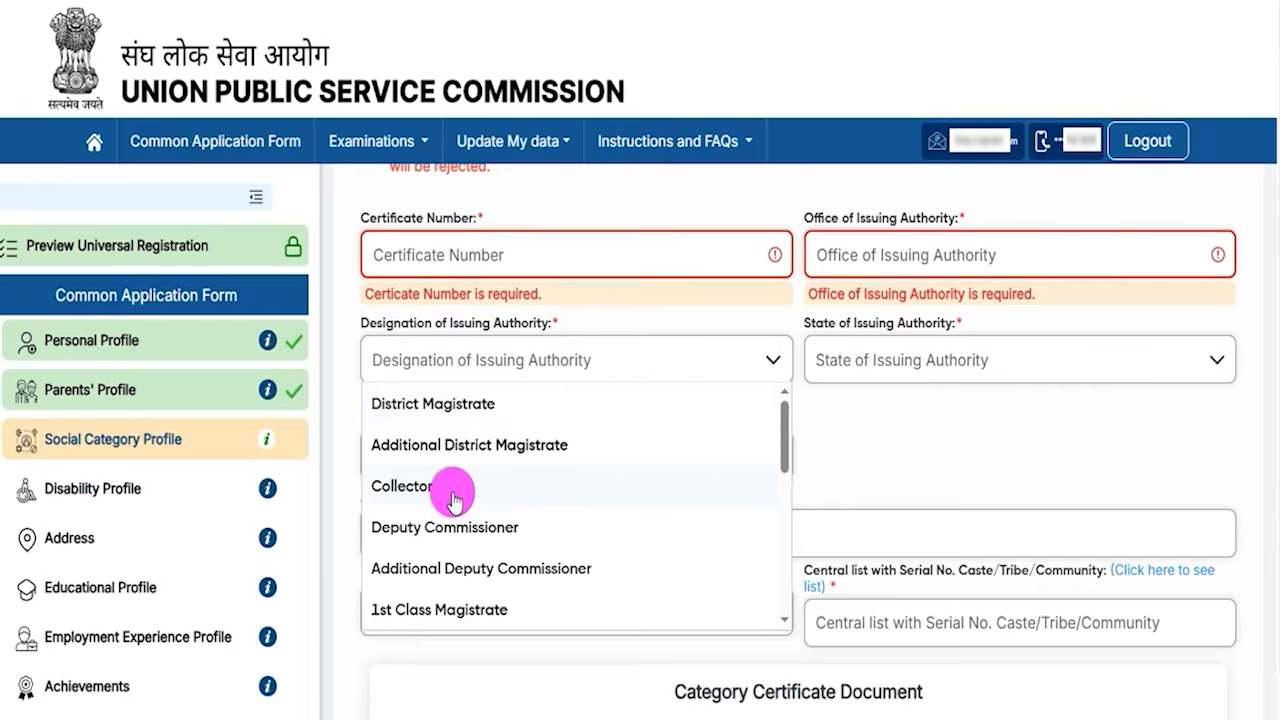
pyautogui.click(414, 496)
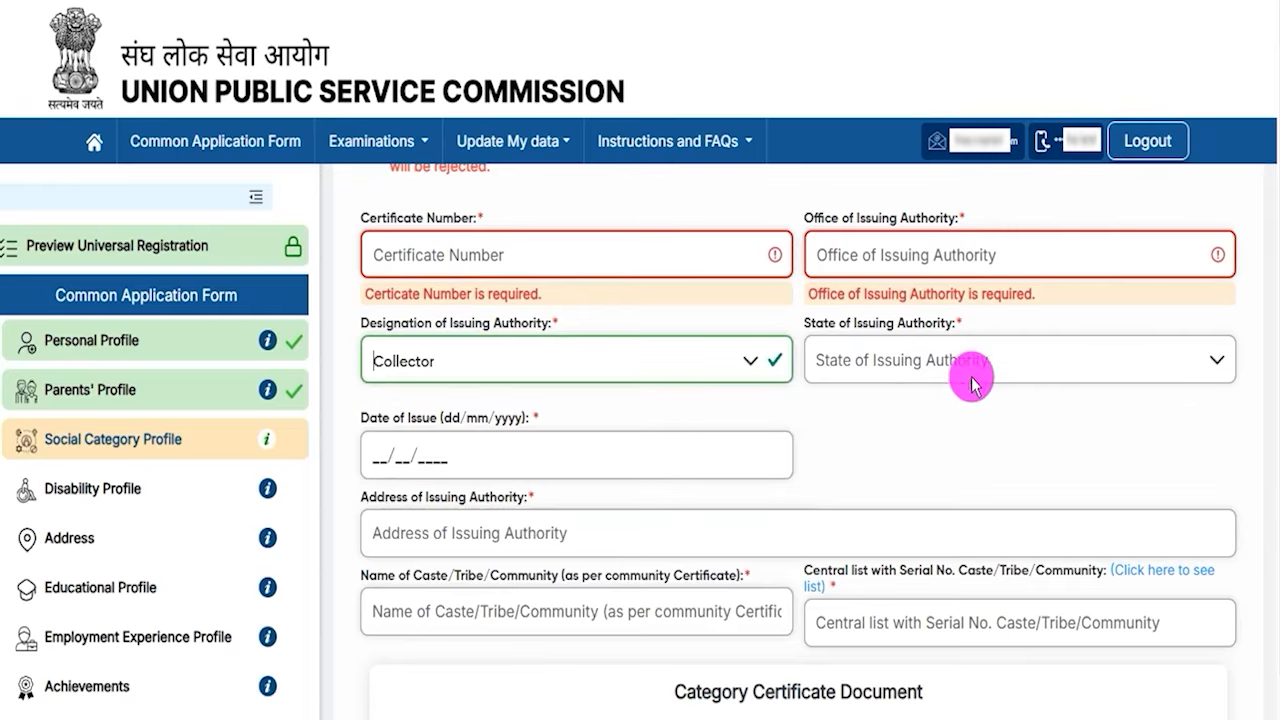
pyautogui.click(970, 360)
pyautogui.scroll(-10, 923, 490)
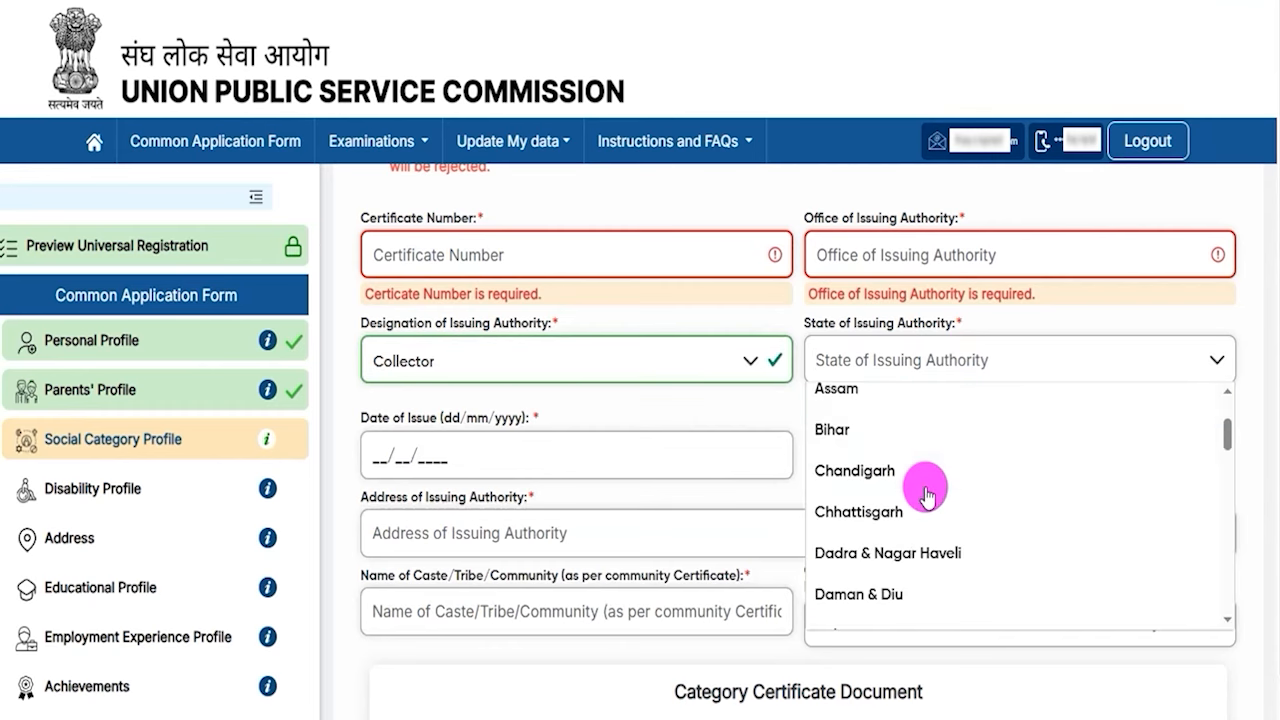
pyautogui.scroll(-3, 857, 574)
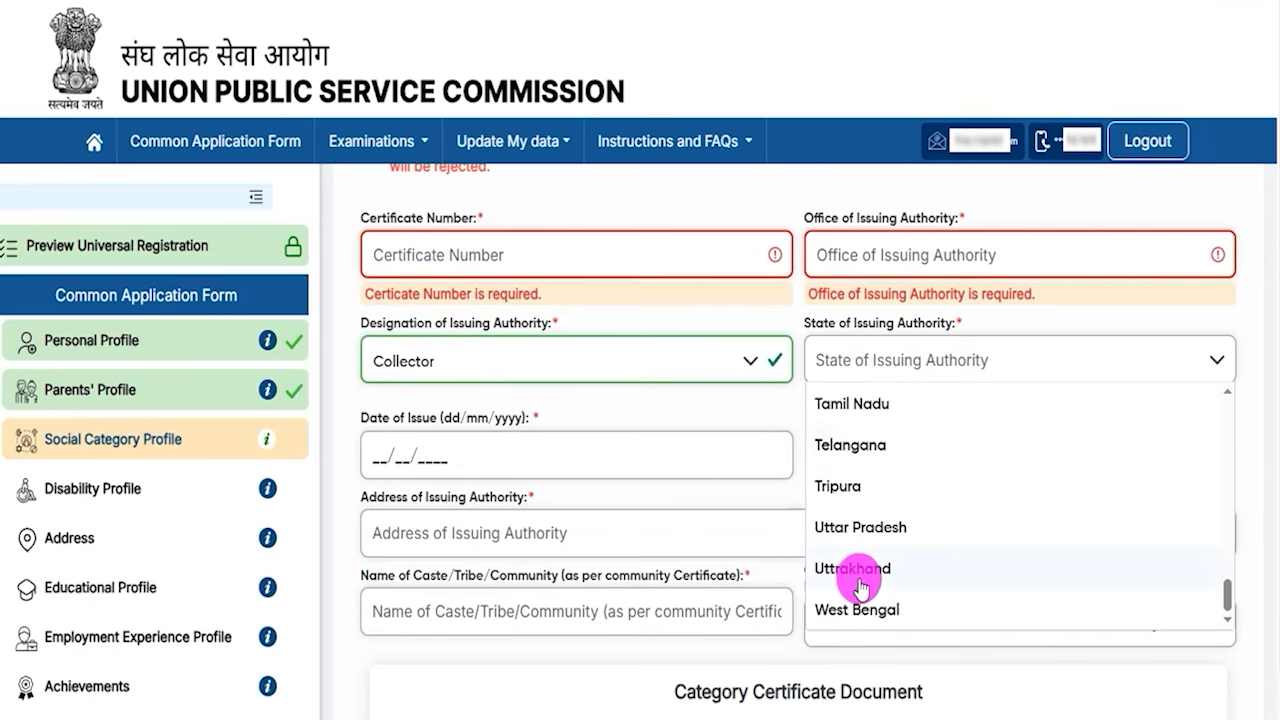
pyautogui.click(923, 529)
pyautogui.click(376, 455)
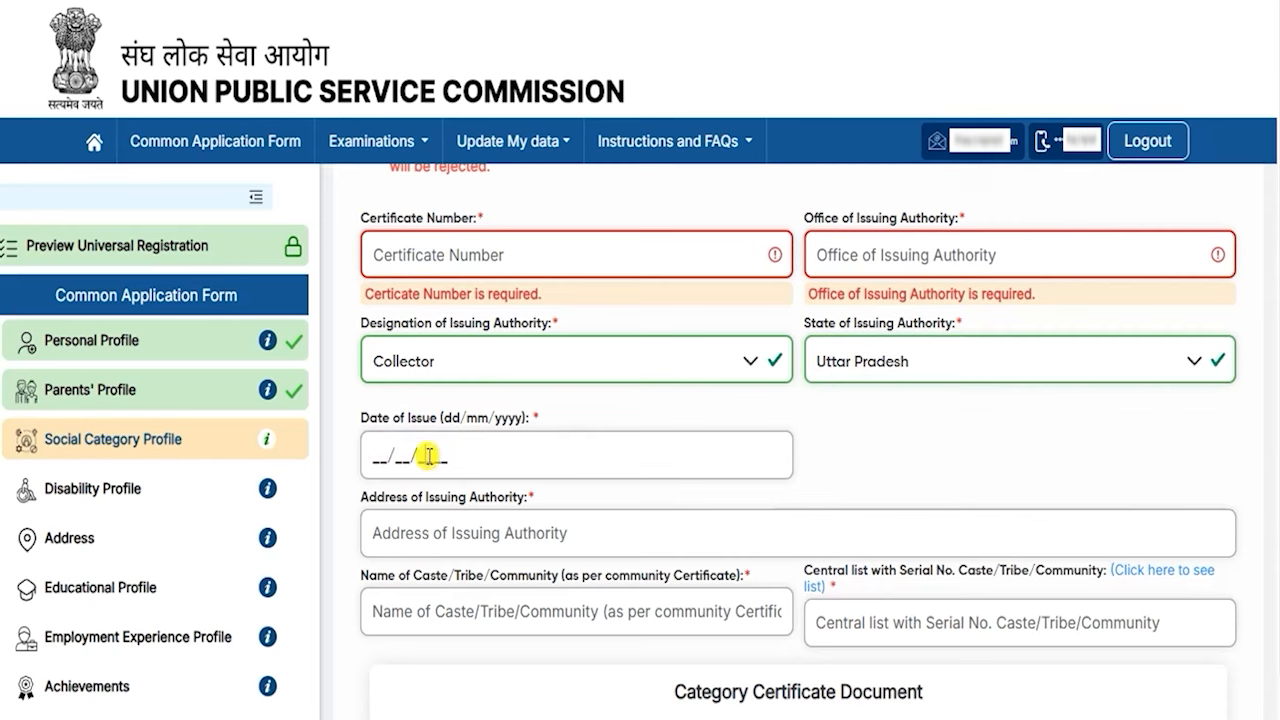
pyautogui.scroll(-2, 480, 463)
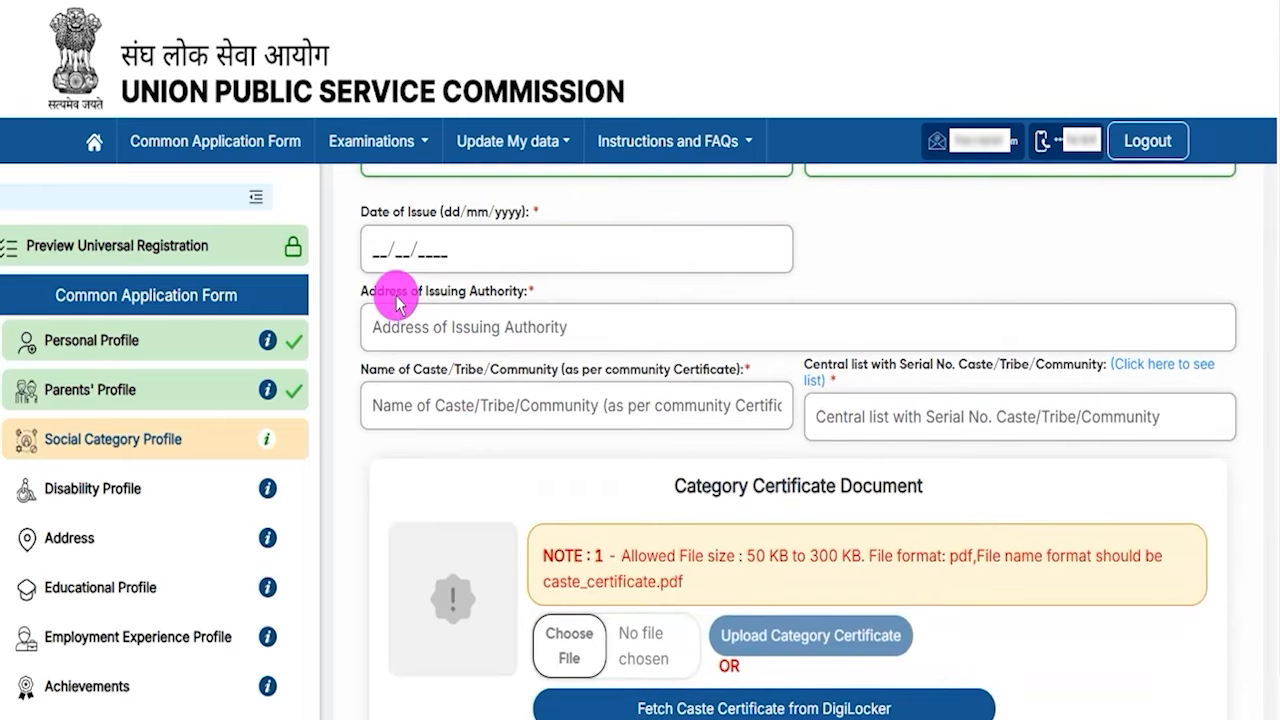
# Go through the date of issue, issuing authority address, caste name and central list serial number fields
pyautogui.moveTo(400, 289); pyautogui.dragTo(487, 326)
pyautogui.click(471, 351)
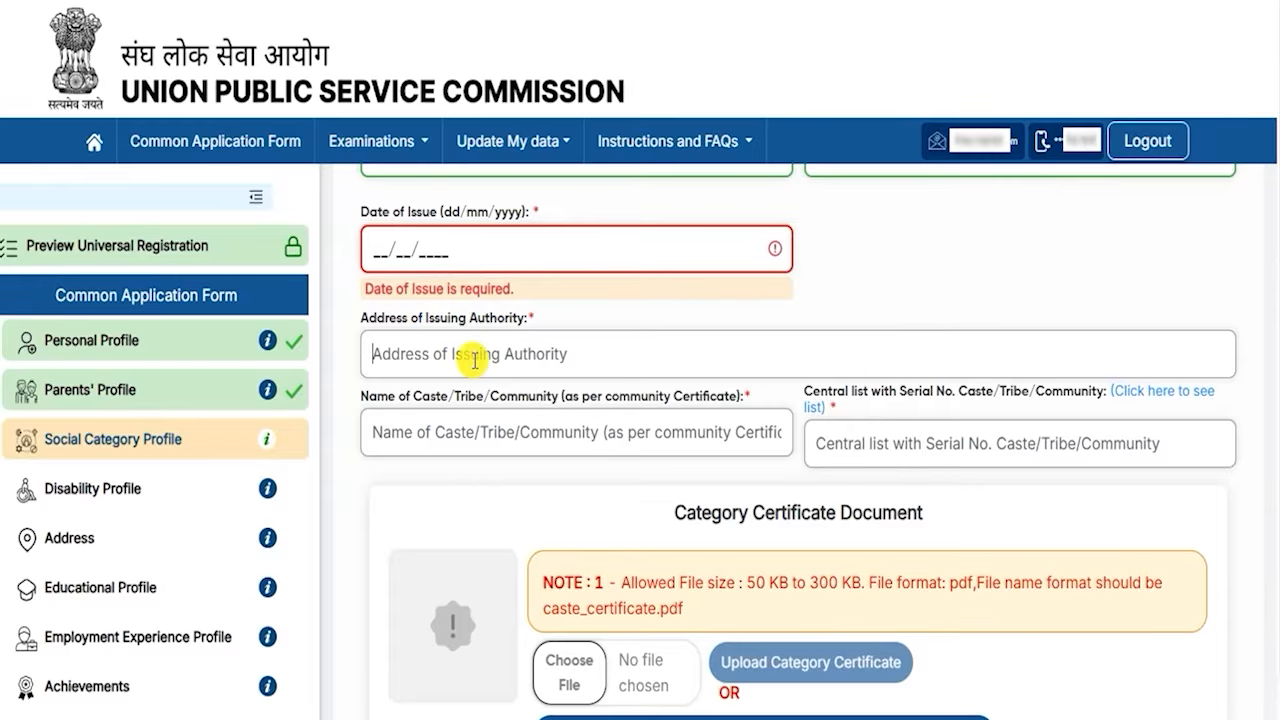
pyautogui.moveTo(405, 396); pyautogui.dragTo(515, 462)
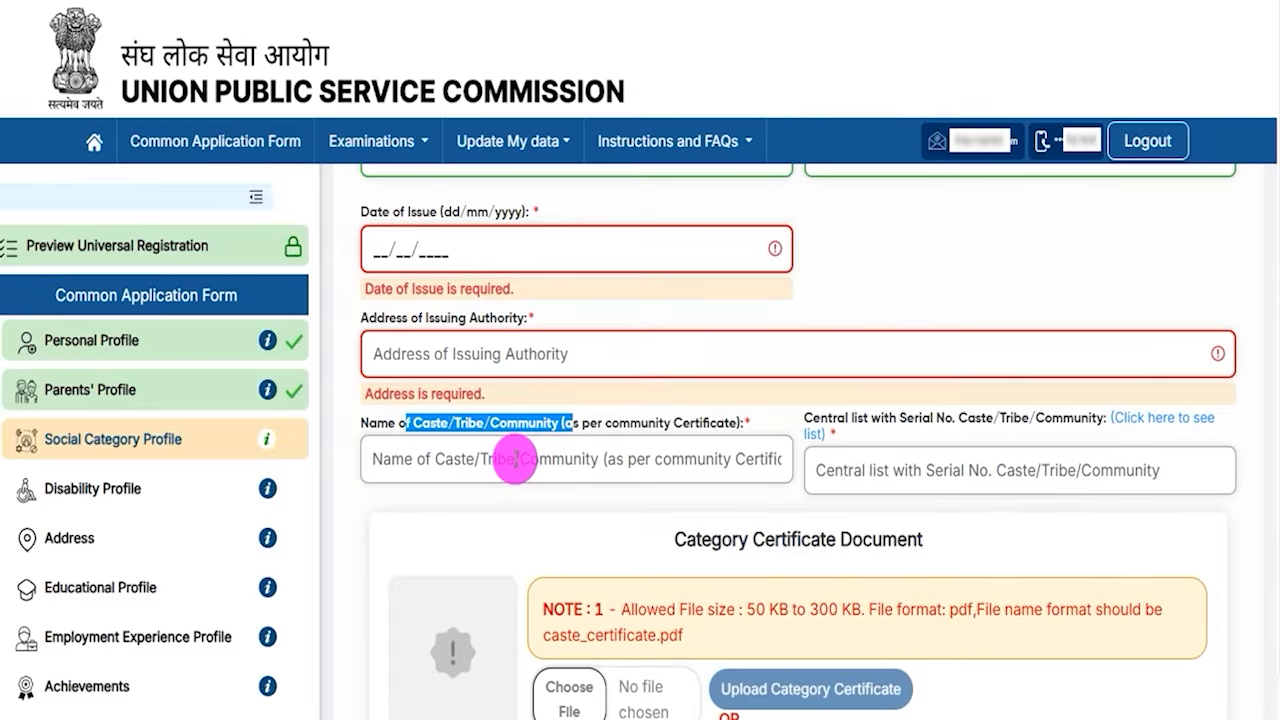
pyautogui.click(438, 462)
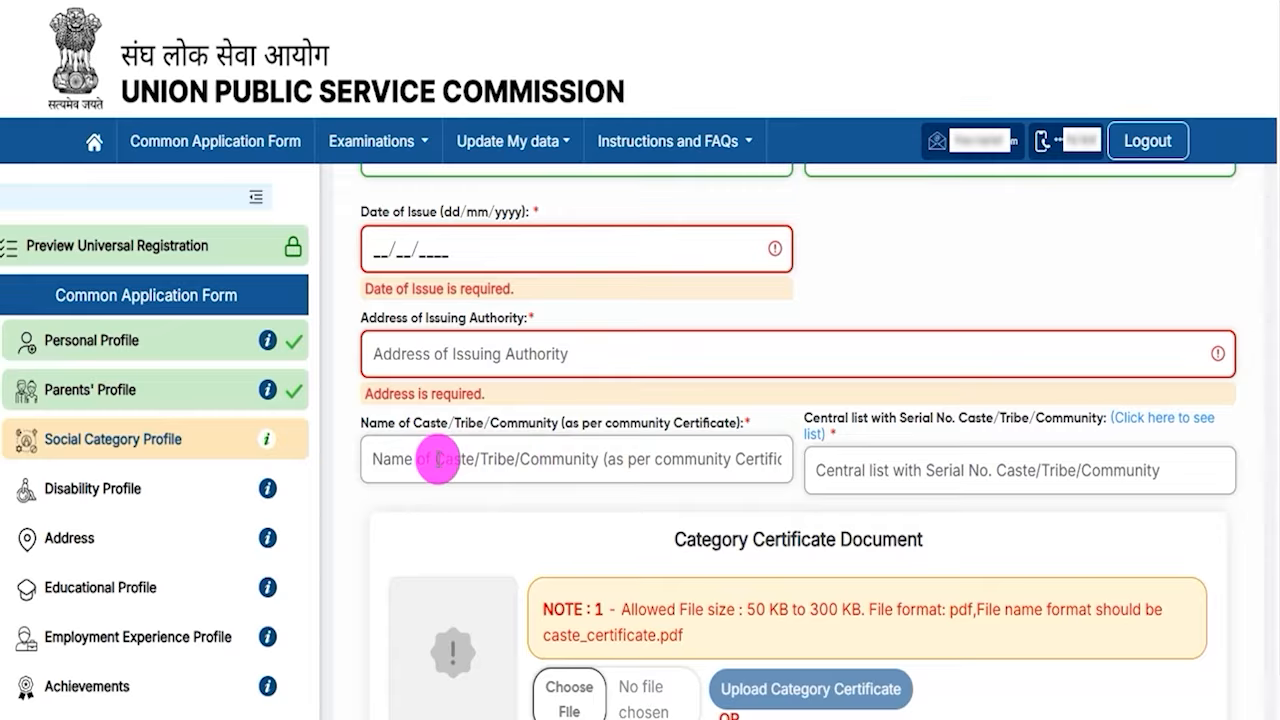
pyautogui.click(537, 423)
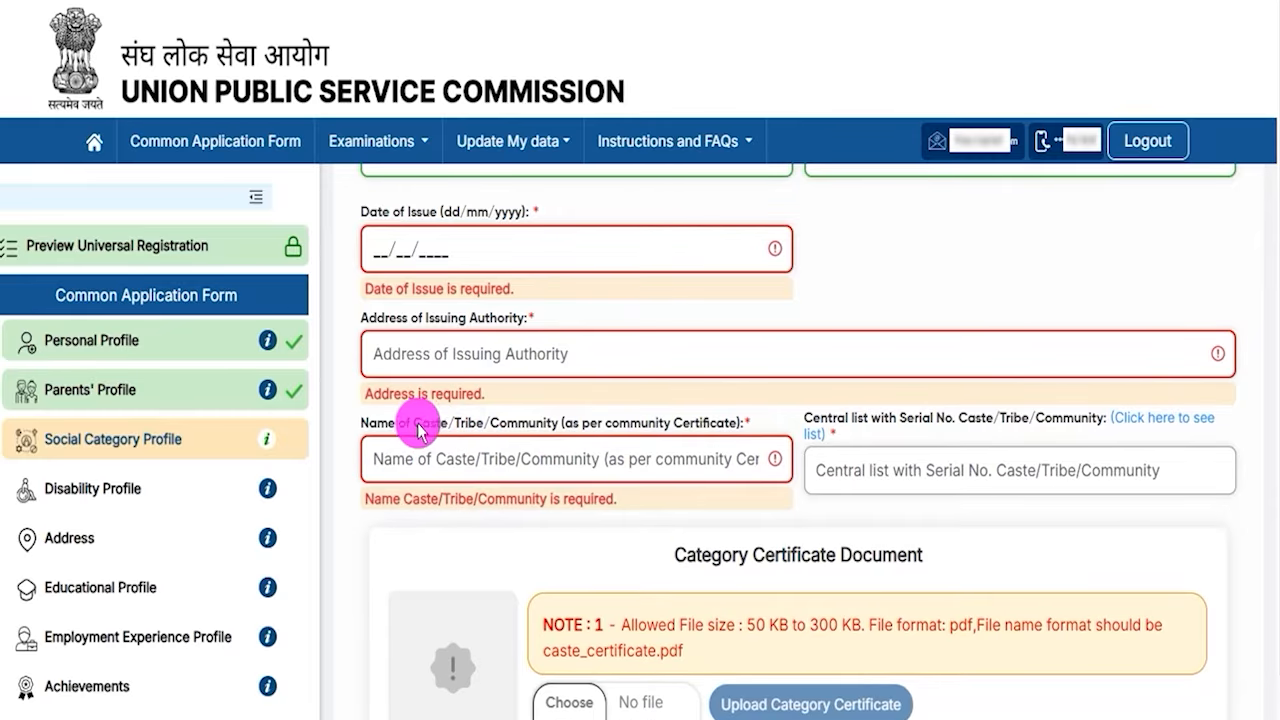
pyautogui.moveTo(377, 424); pyautogui.dragTo(432, 424)
pyautogui.click(443, 457)
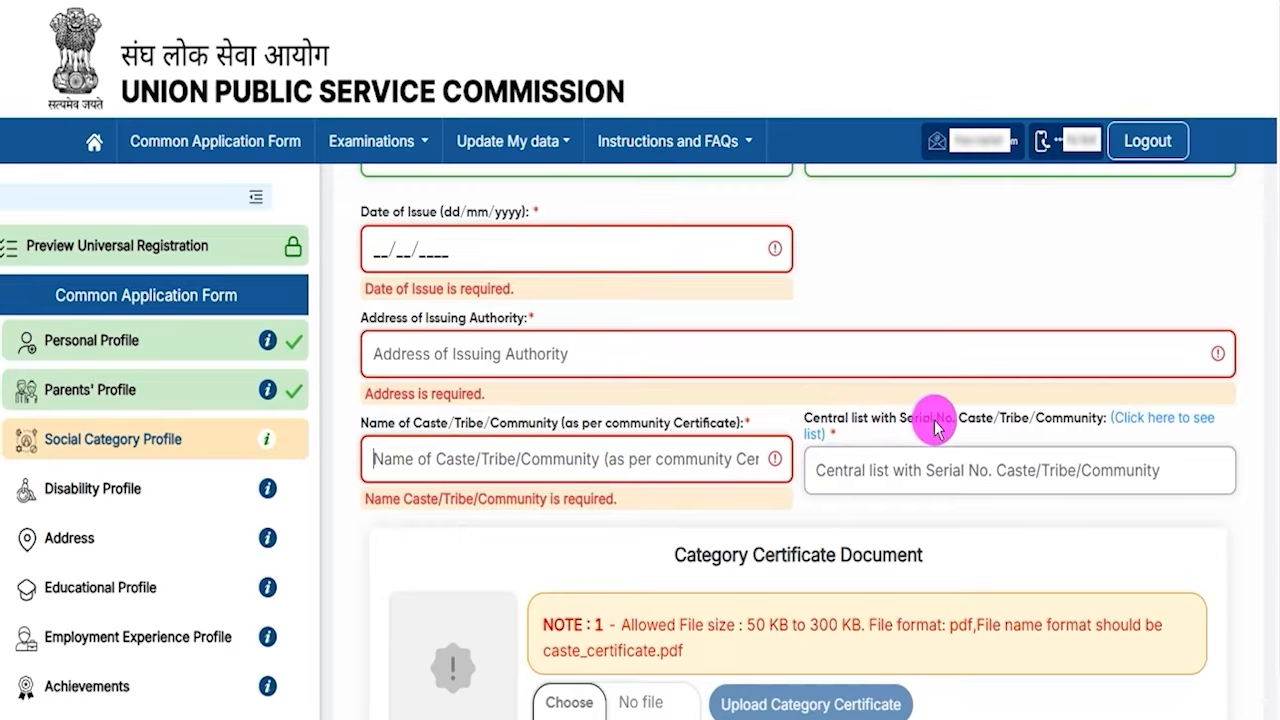
pyautogui.click(965, 465)
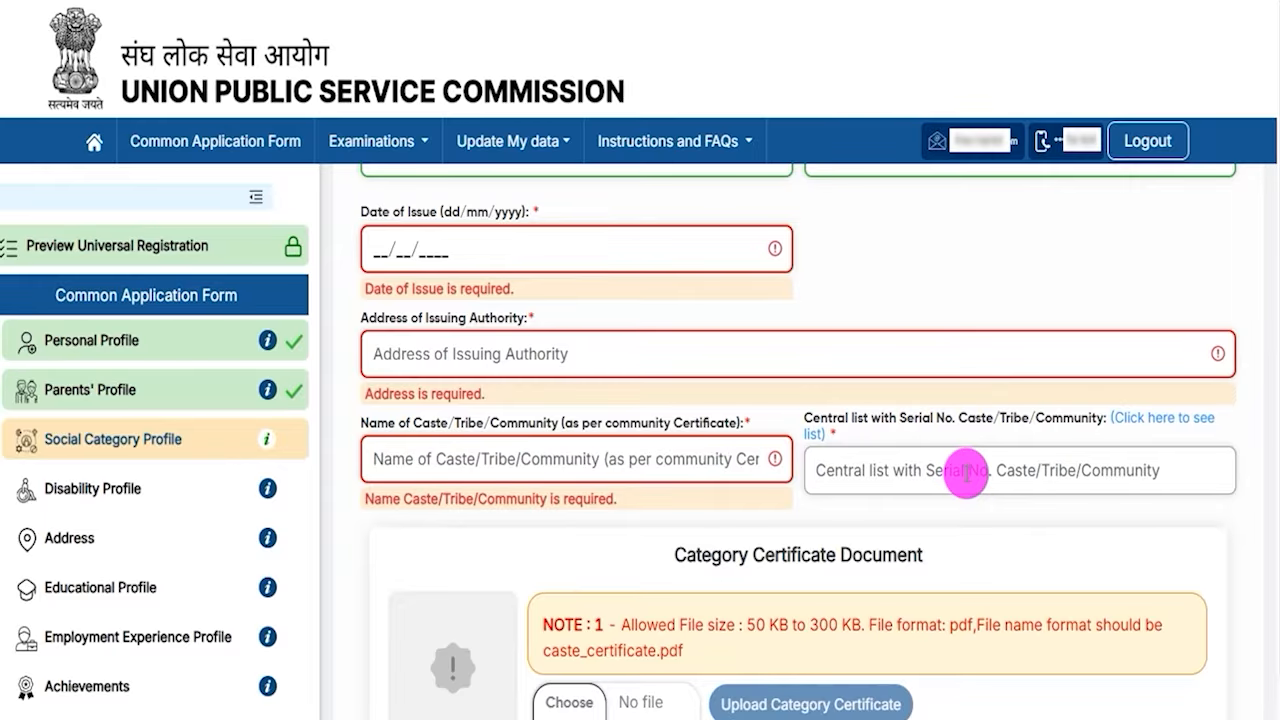
# Note the certificate upload rules: pdf format, 50 KB to 300 KB, file name caste_certificate
pyautogui.scroll(-3, 920, 560)
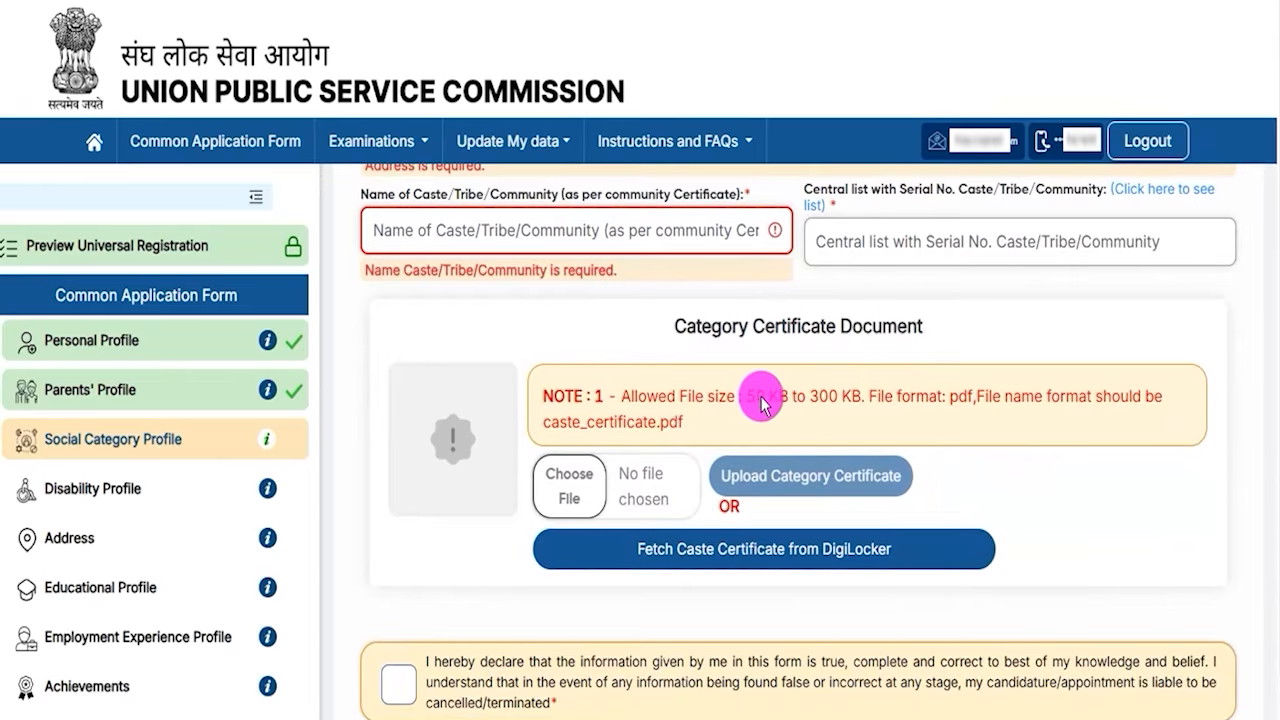
pyautogui.moveTo(745, 396); pyautogui.dragTo(857, 418)
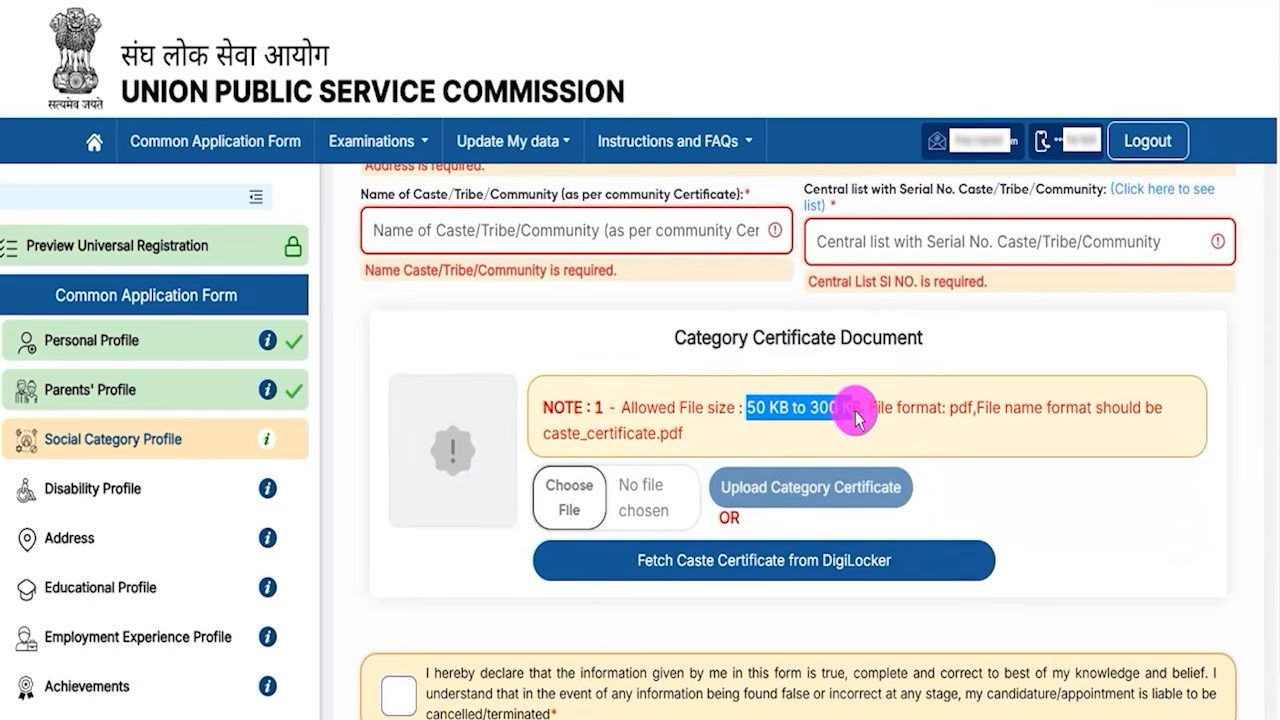
pyautogui.moveTo(949, 408); pyautogui.dragTo(1052, 422)
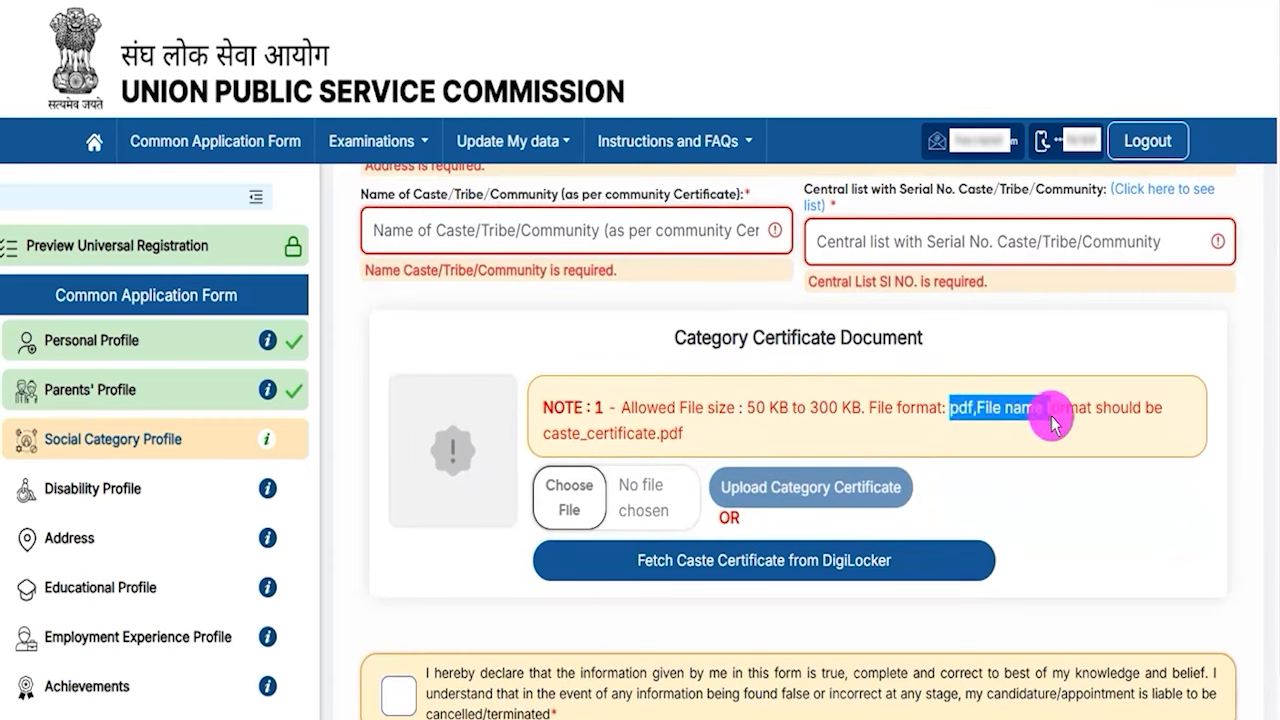
pyautogui.moveTo(546, 438); pyautogui.dragTo(636, 446)
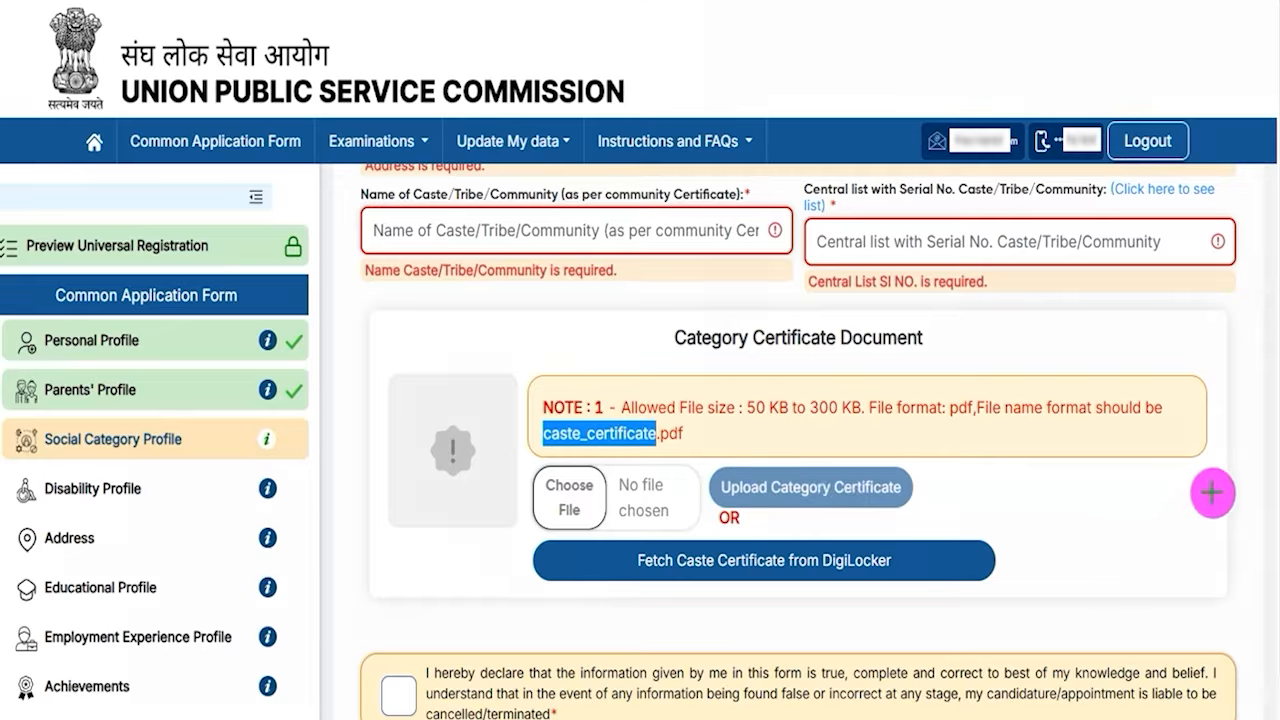
pyautogui.moveTo(1212, 492)
pyautogui.mouseDown()
pyautogui.moveTo(989, 531)
pyautogui.moveTo(918, 560)
pyautogui.mouseUp()
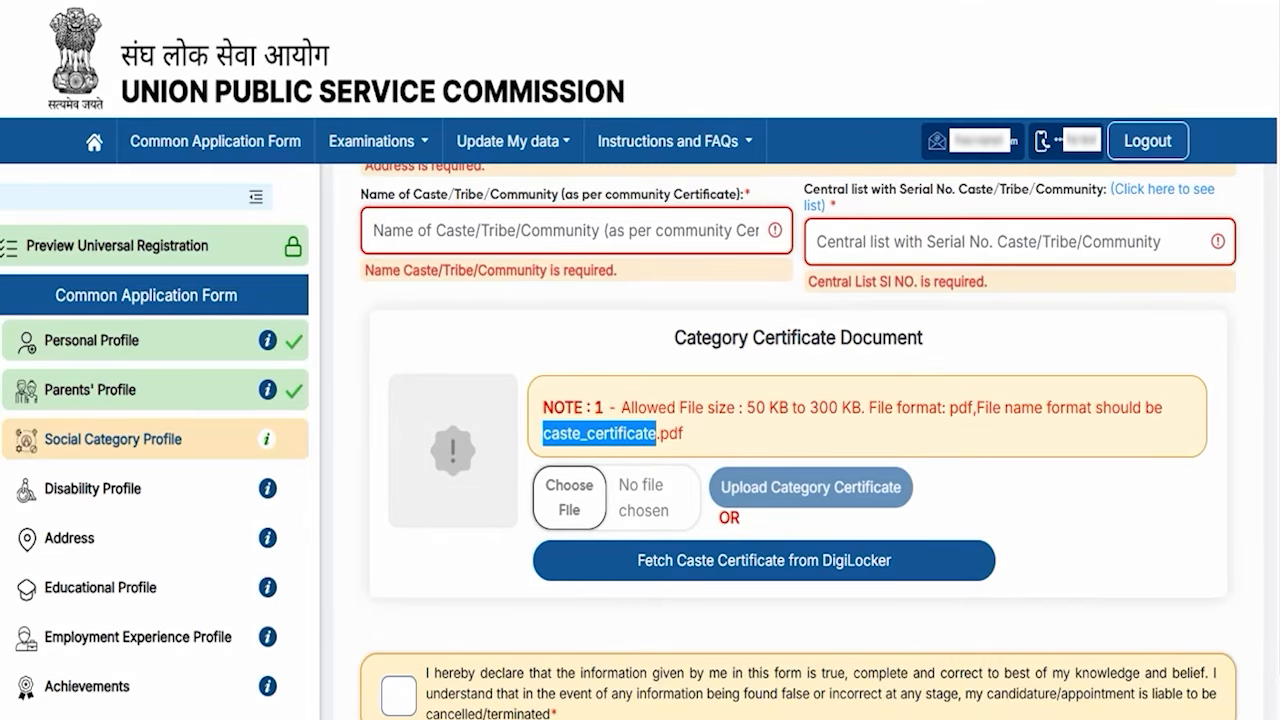
# Tick the declaration, review the social category details and submit them
pyautogui.scroll(-2, 965, 507)
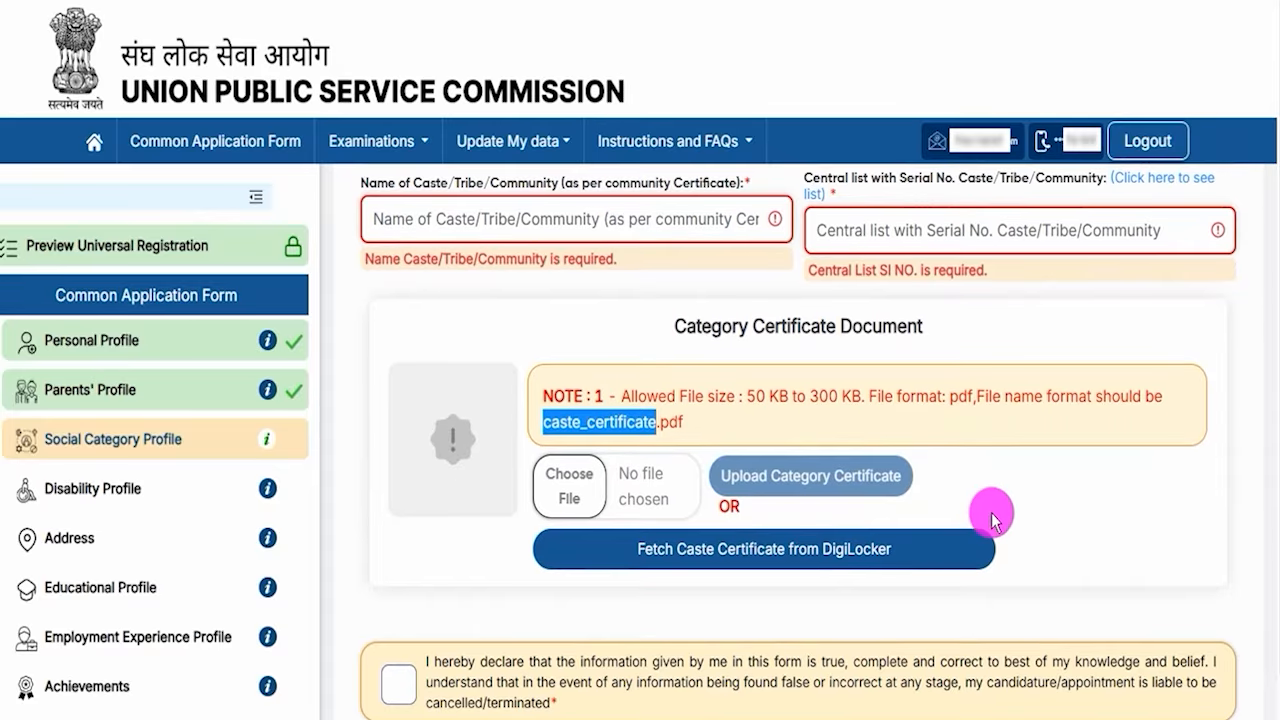
pyautogui.click(397, 638)
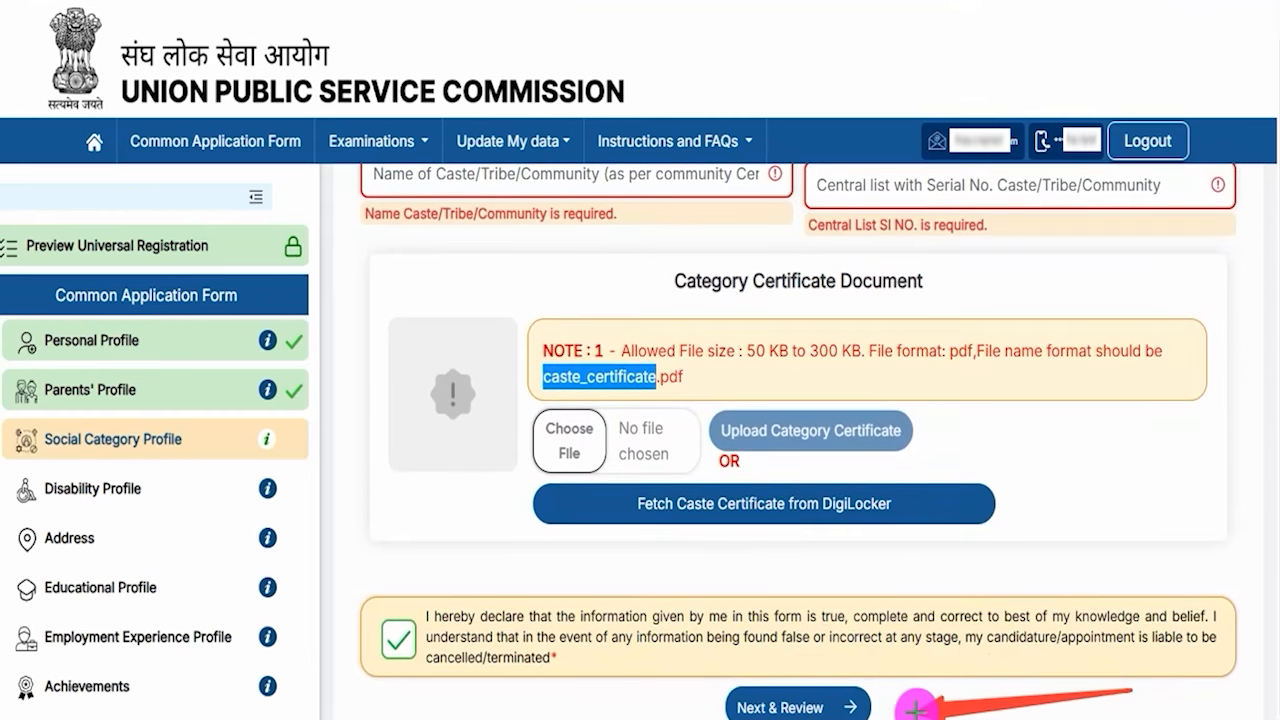
pyautogui.click(866, 707)
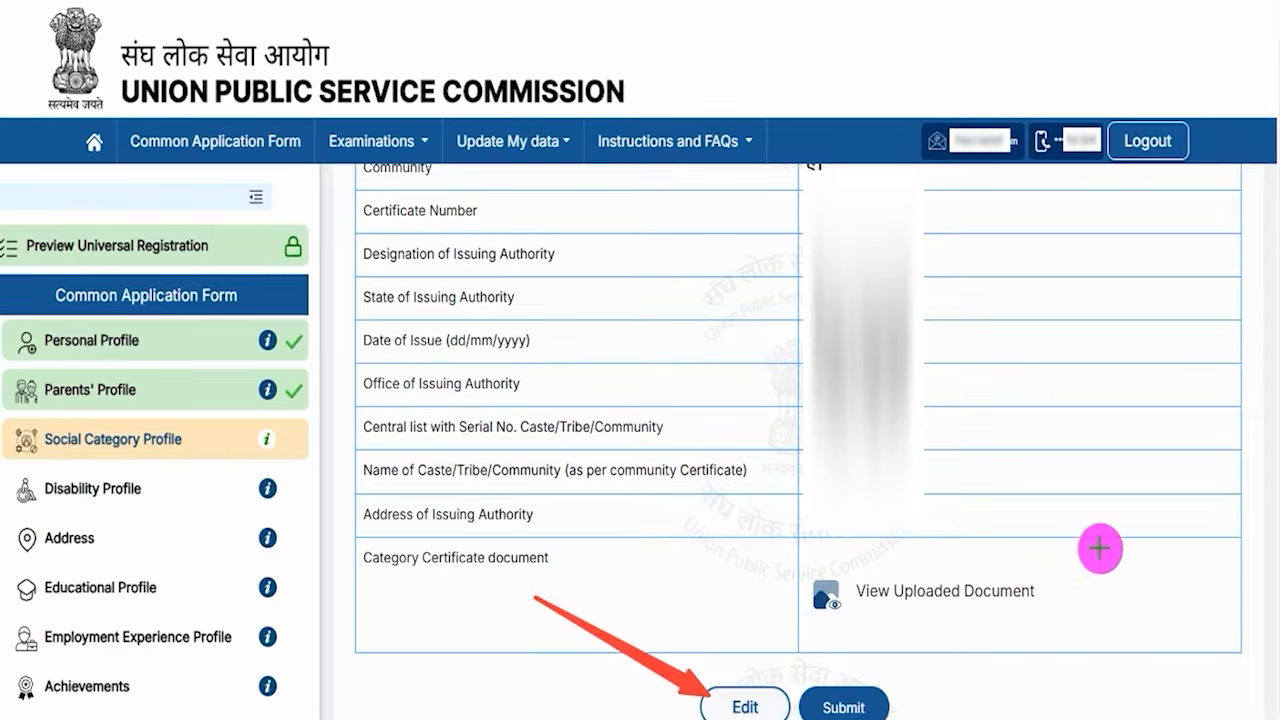
pyautogui.click(875, 697)
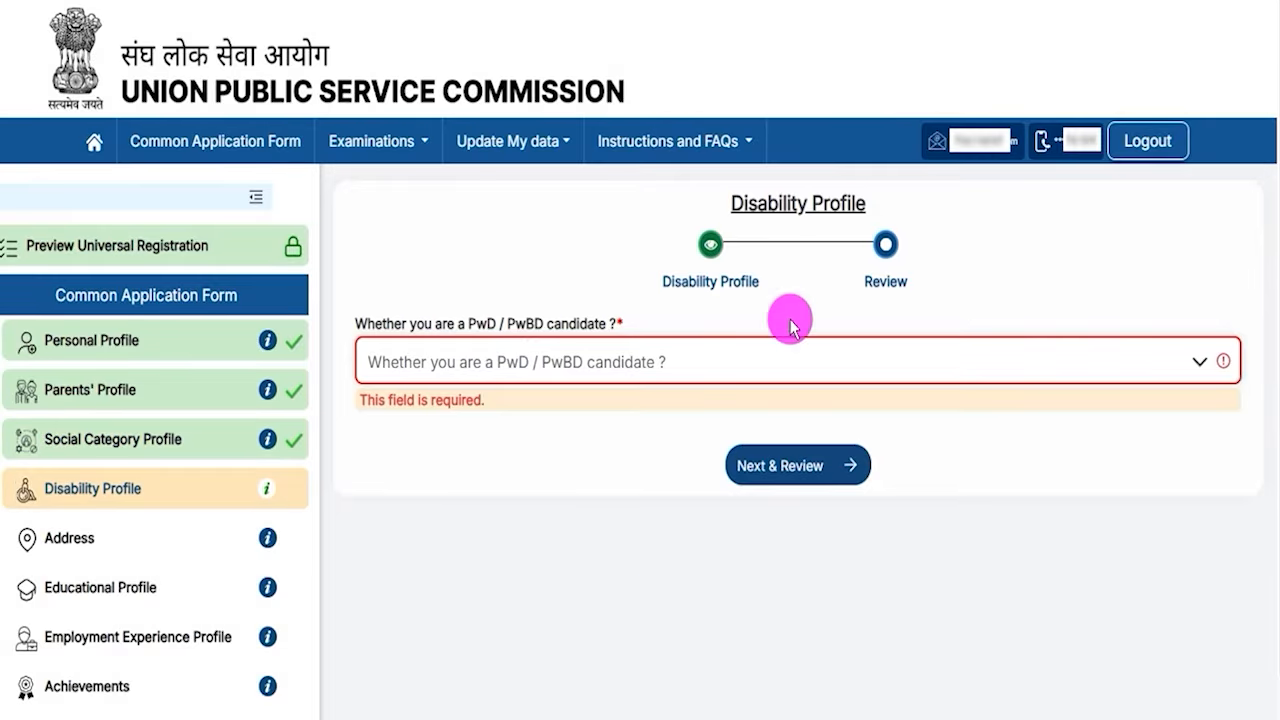
pyautogui.moveTo(750, 205); pyautogui.dragTo(840, 204)
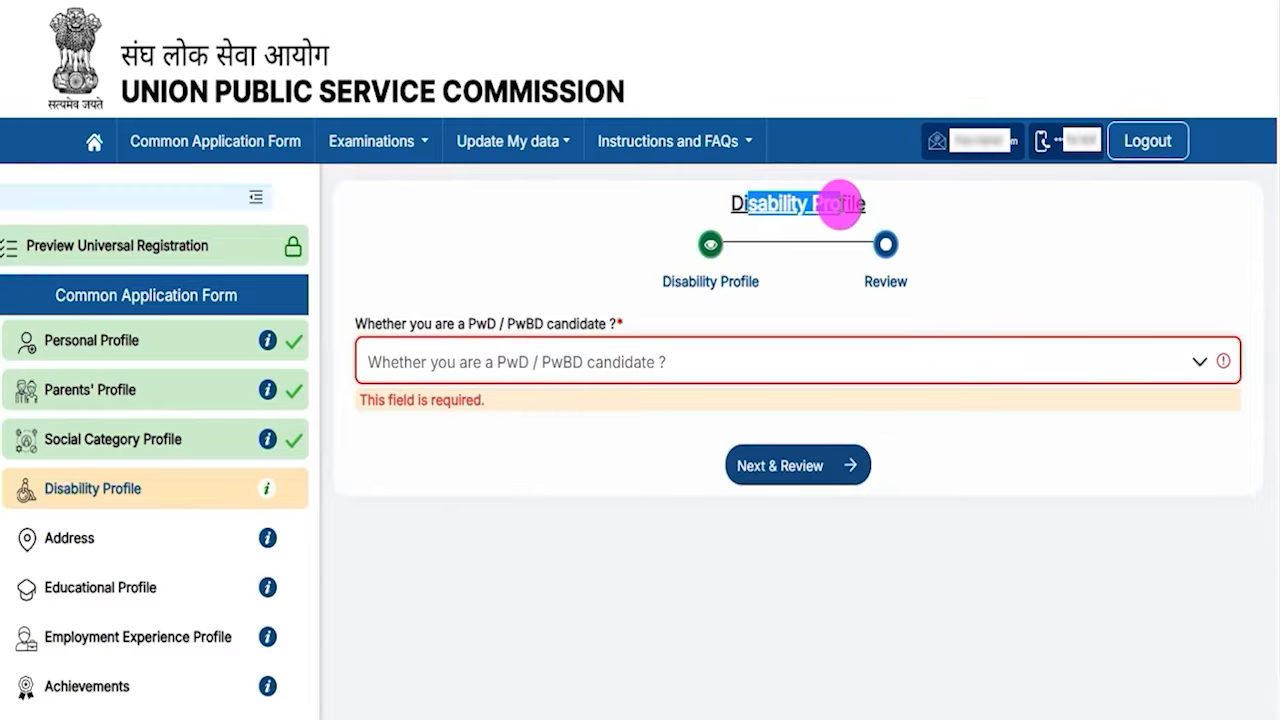
pyautogui.moveTo(425, 324); pyautogui.dragTo(551, 363)
pyautogui.click(551, 363)
pyautogui.click(388, 448)
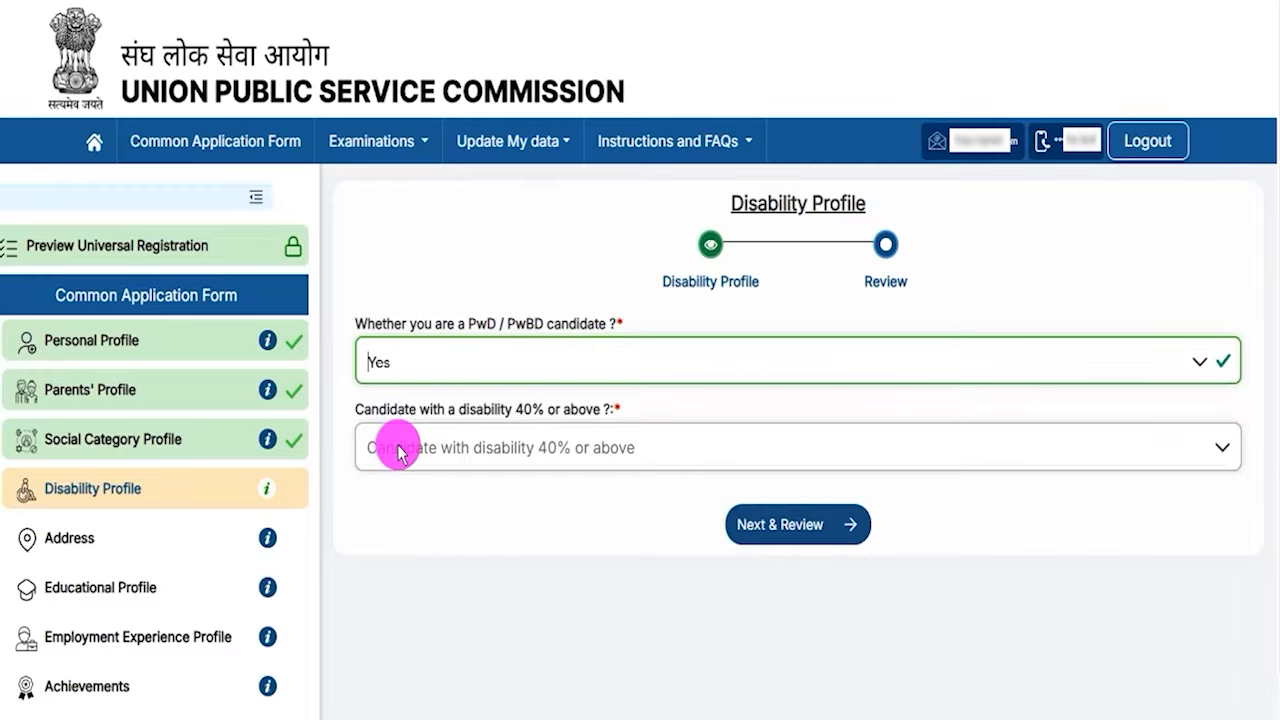
pyautogui.click(535, 458)
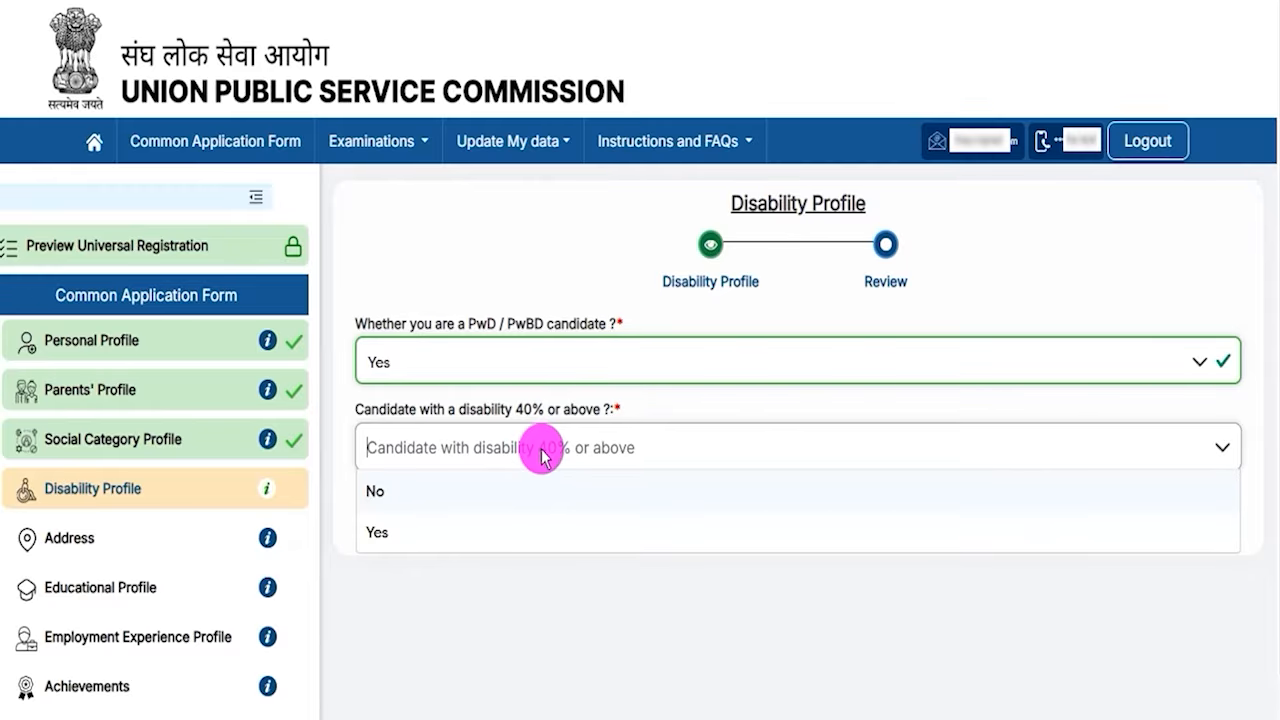
pyautogui.click(386, 531)
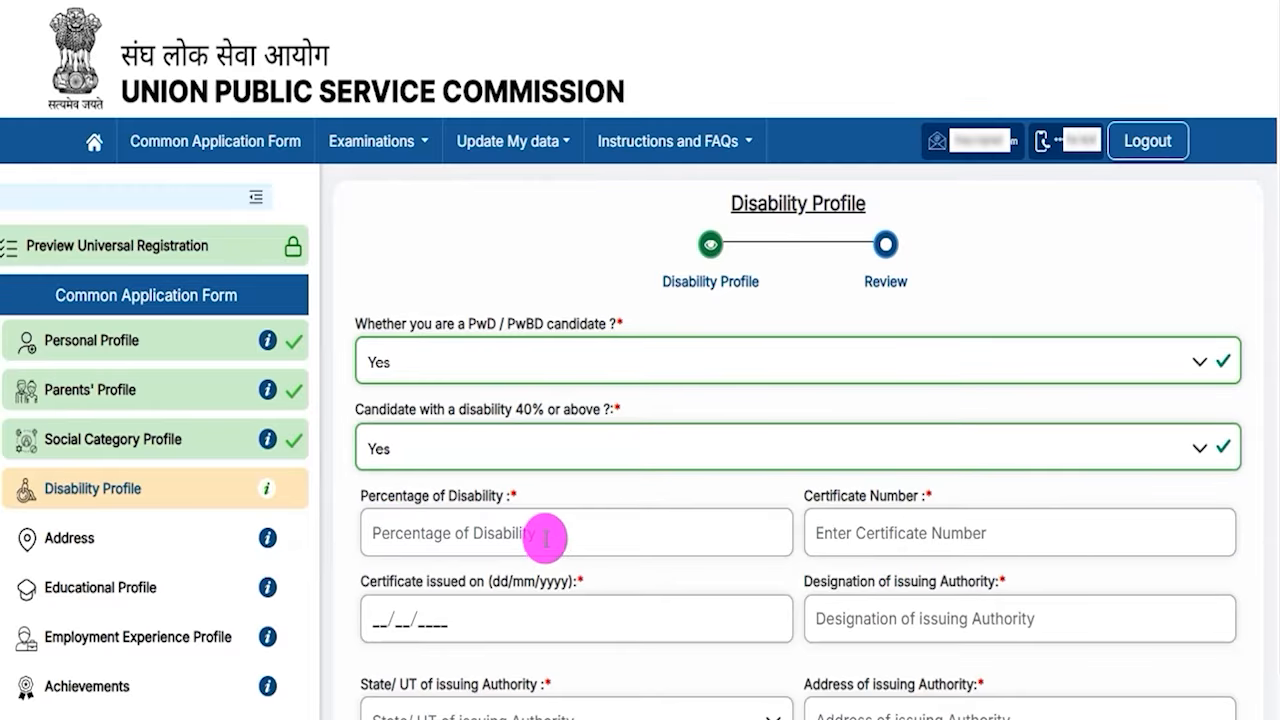
pyautogui.moveTo(389, 495); pyautogui.dragTo(466, 494)
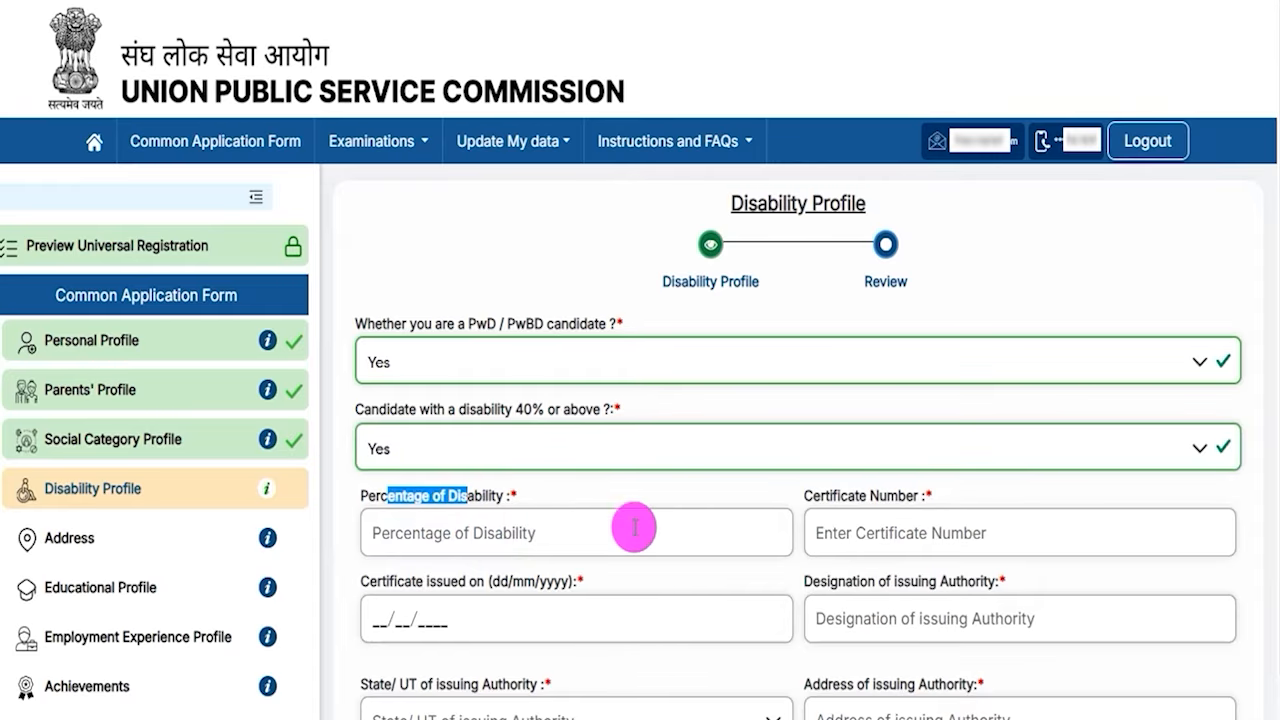
pyautogui.moveTo(825, 497); pyautogui.dragTo(887, 503)
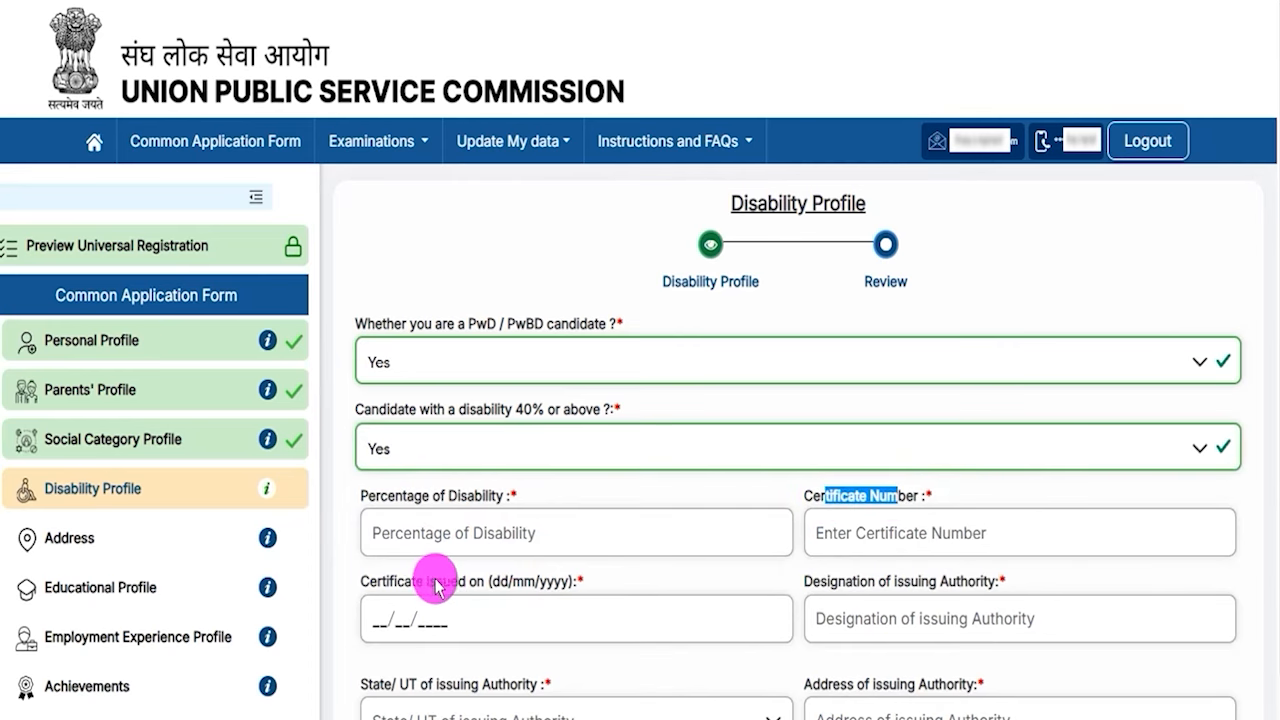
pyautogui.moveTo(411, 581); pyautogui.dragTo(469, 583)
pyautogui.scroll(-1, 910, 593)
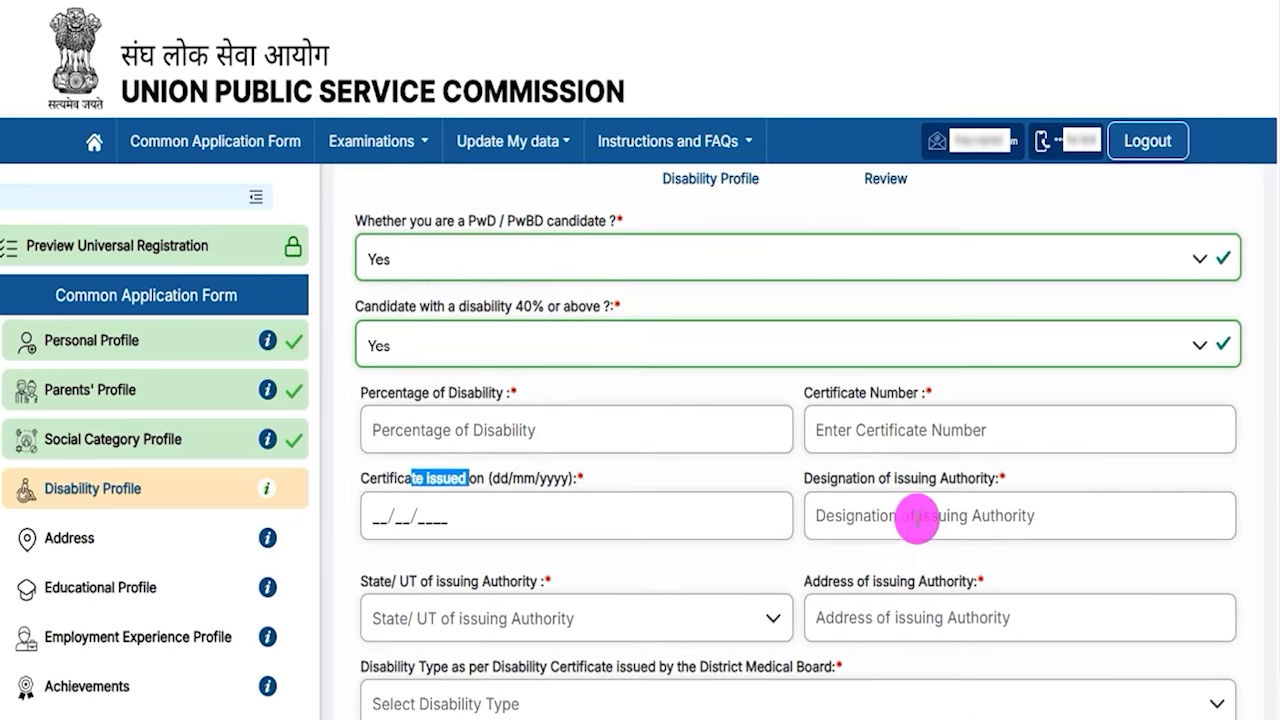
pyautogui.click(856, 488)
pyautogui.moveTo(856, 488); pyautogui.dragTo(934, 480)
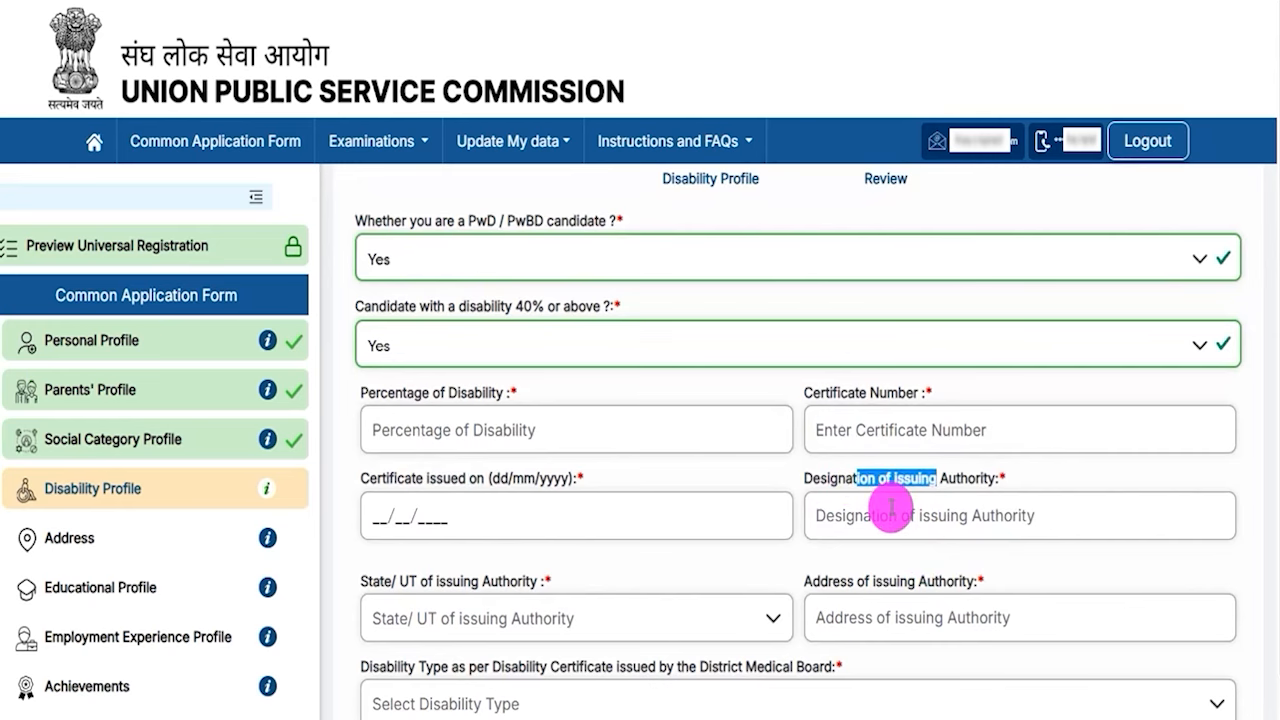
pyautogui.scroll(-1, 890, 510)
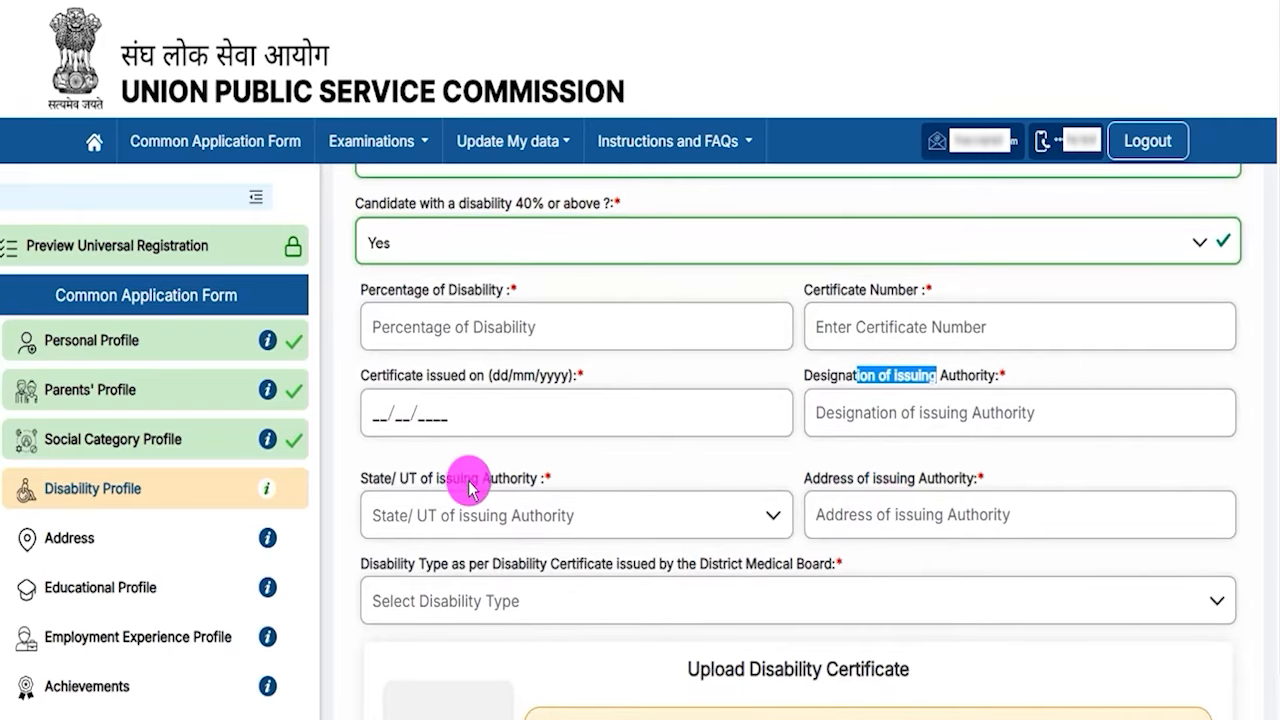
pyautogui.click(882, 488)
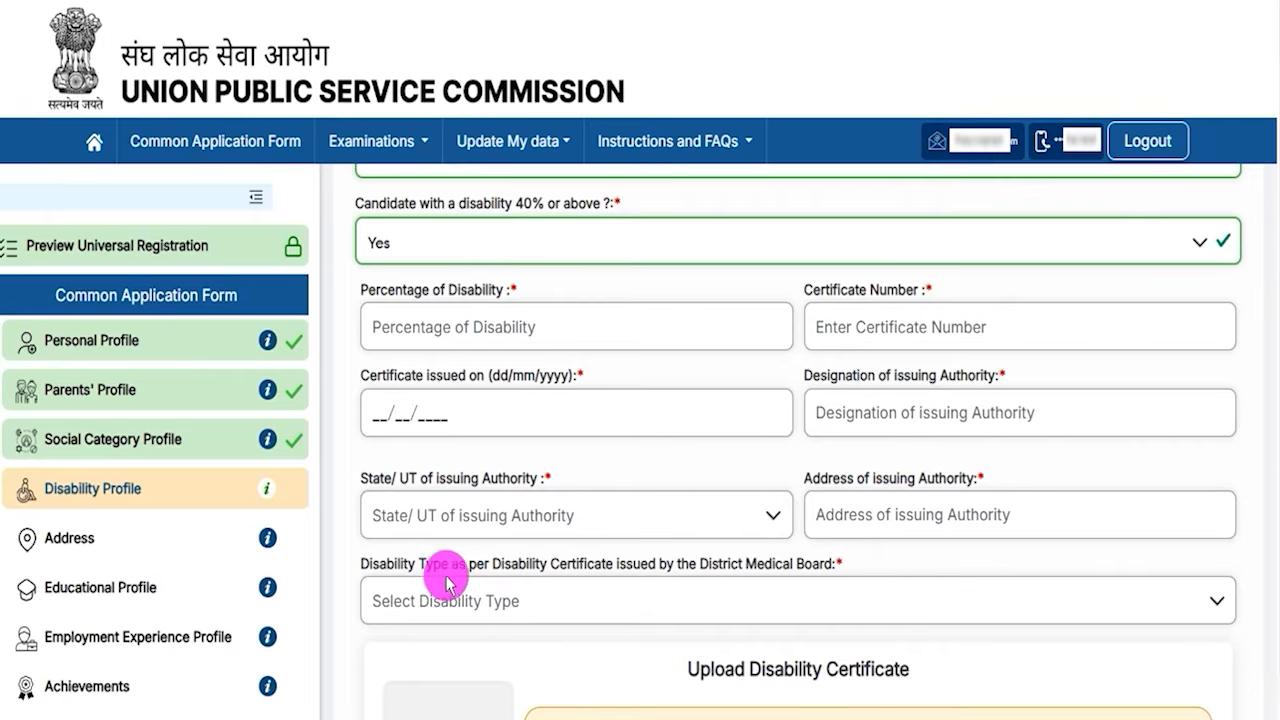
pyautogui.moveTo(397, 569); pyautogui.dragTo(591, 569)
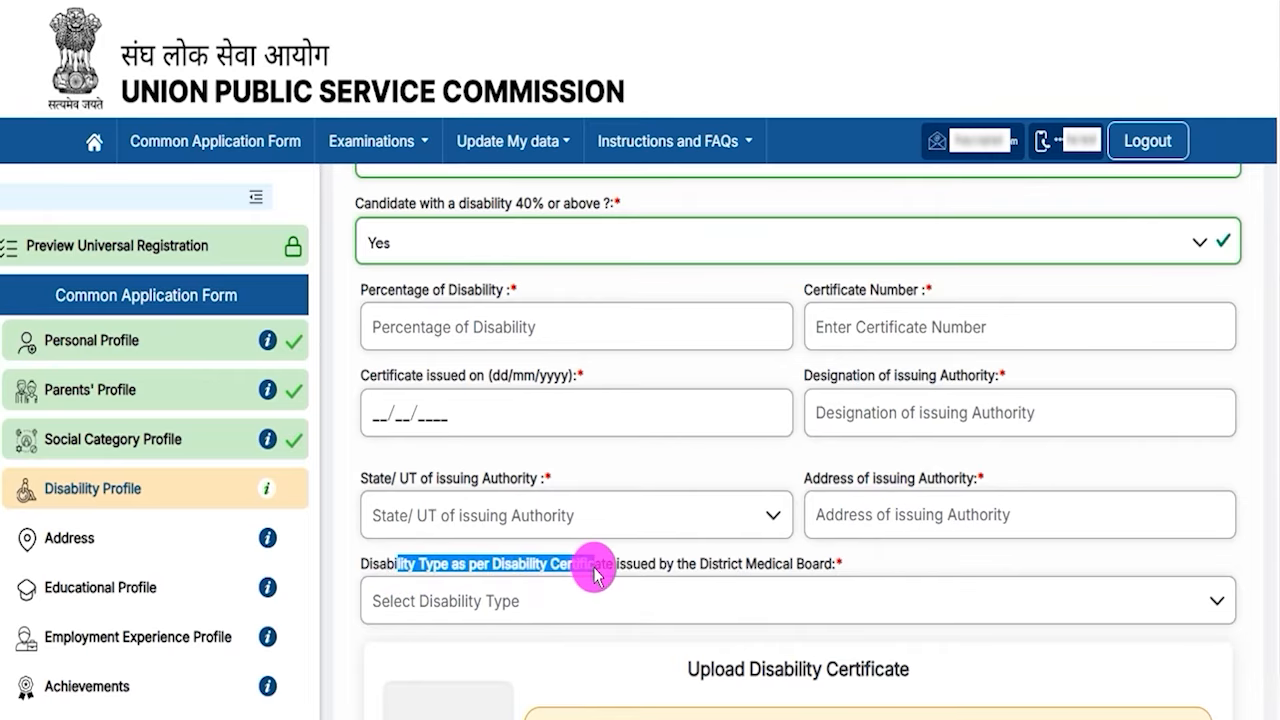
pyautogui.scroll(-1, 620, 605)
pyautogui.scroll(-2, 658, 612)
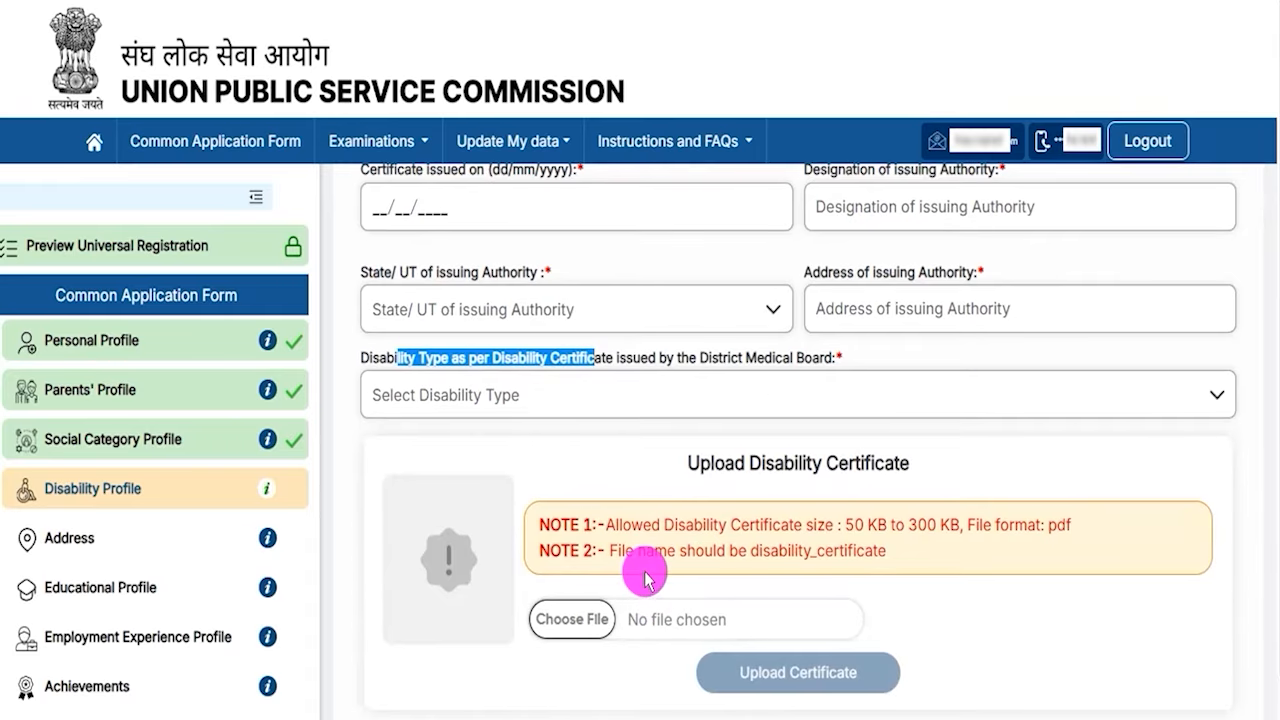
pyautogui.scroll(-3, 625, 590)
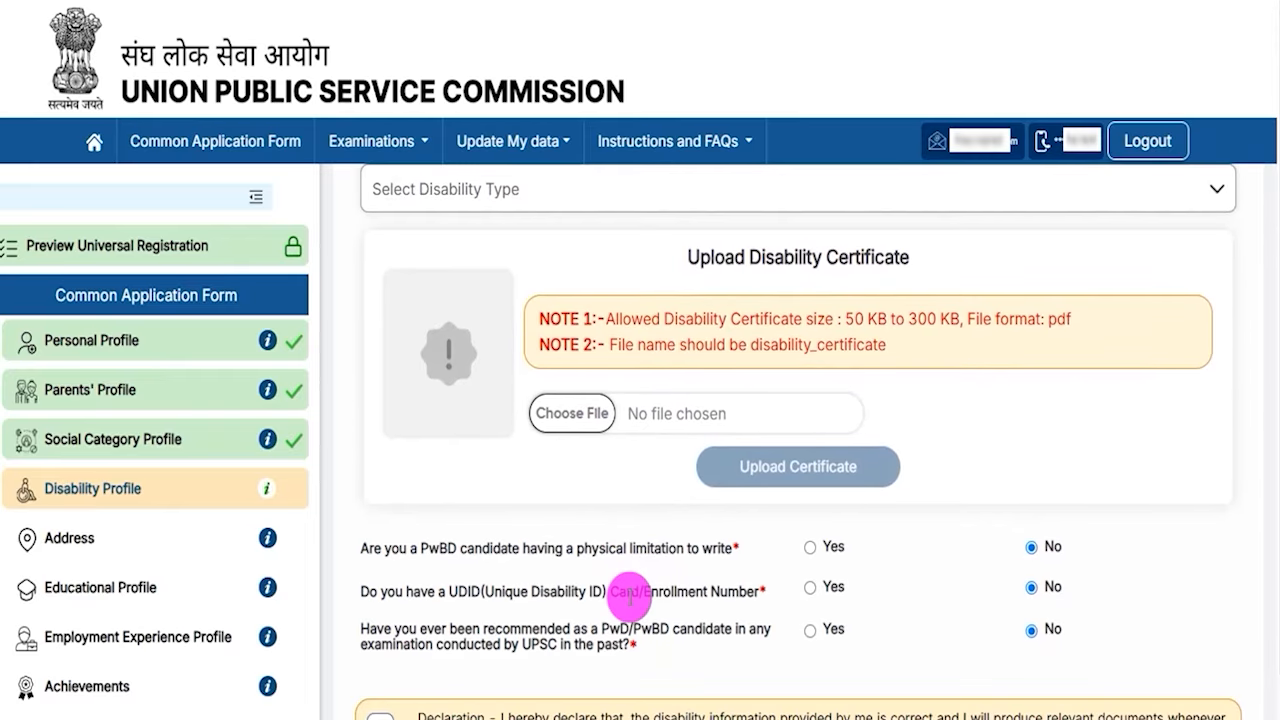
pyautogui.scroll(9, 629, 523)
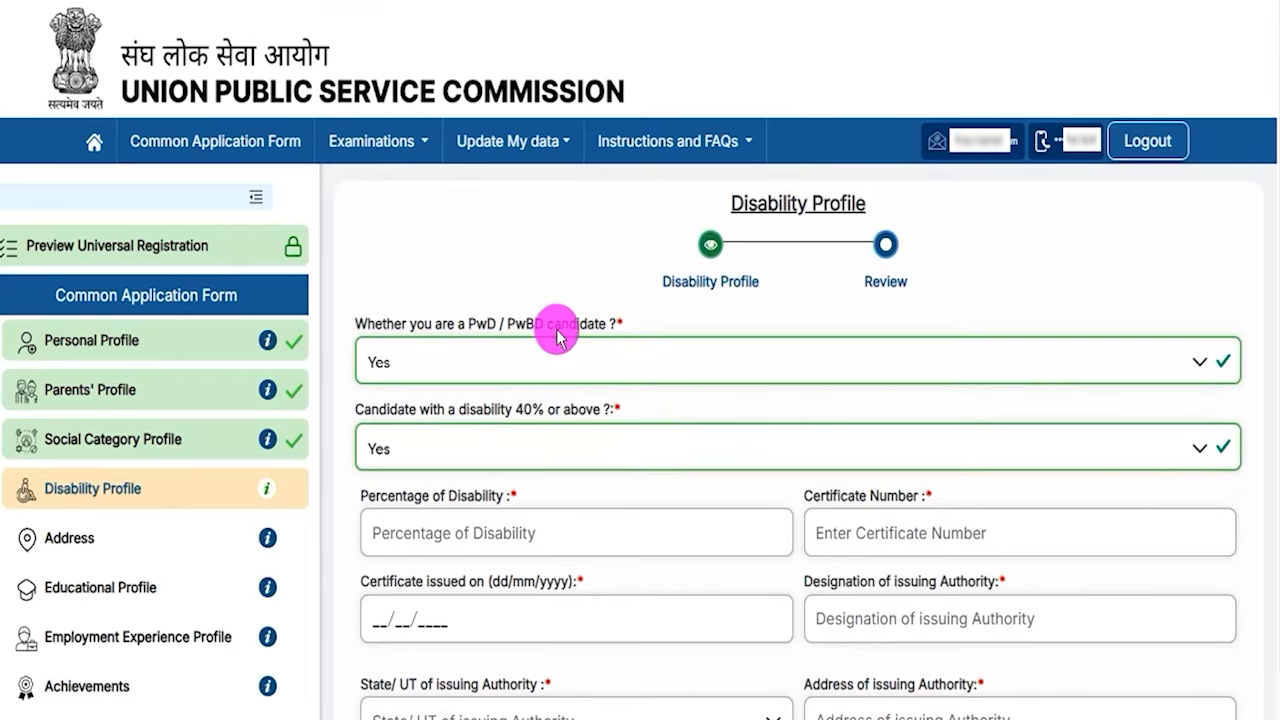
# Answer No to being a PwD candidate and No to past PwBD recommendation
pyautogui.click(471, 362)
pyautogui.click(383, 405)
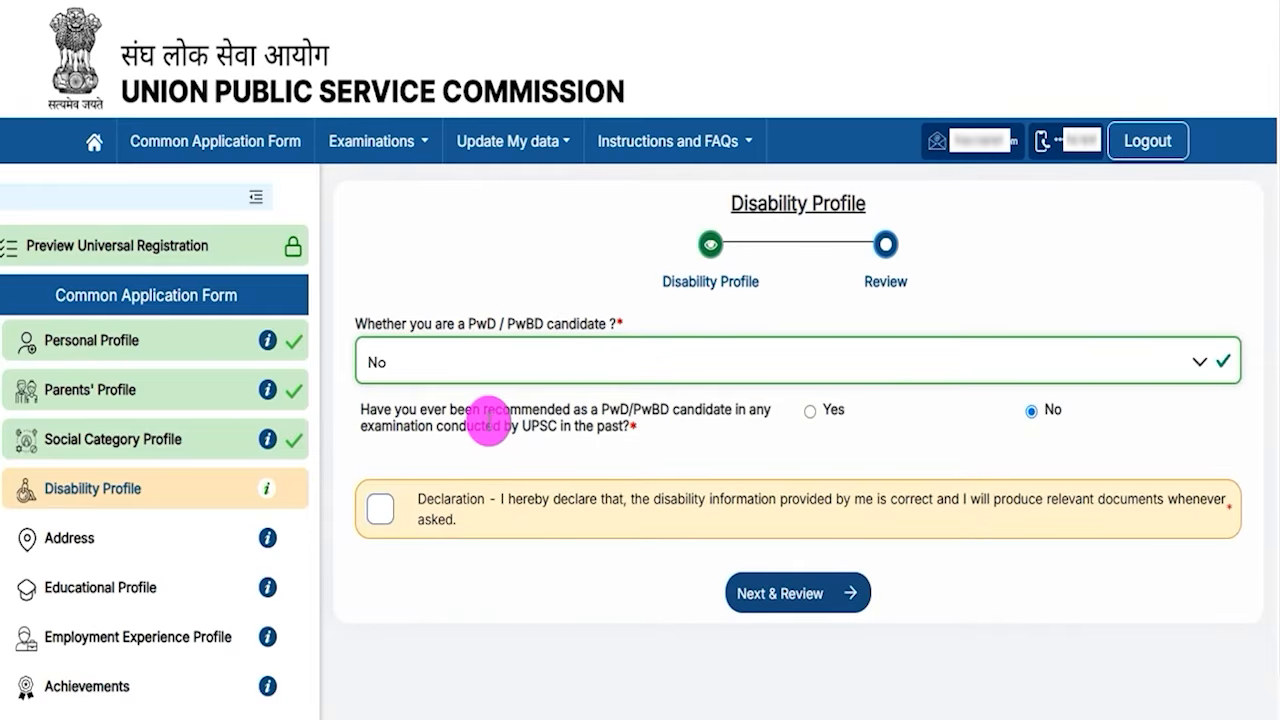
pyautogui.moveTo(490, 410); pyautogui.dragTo(618, 412)
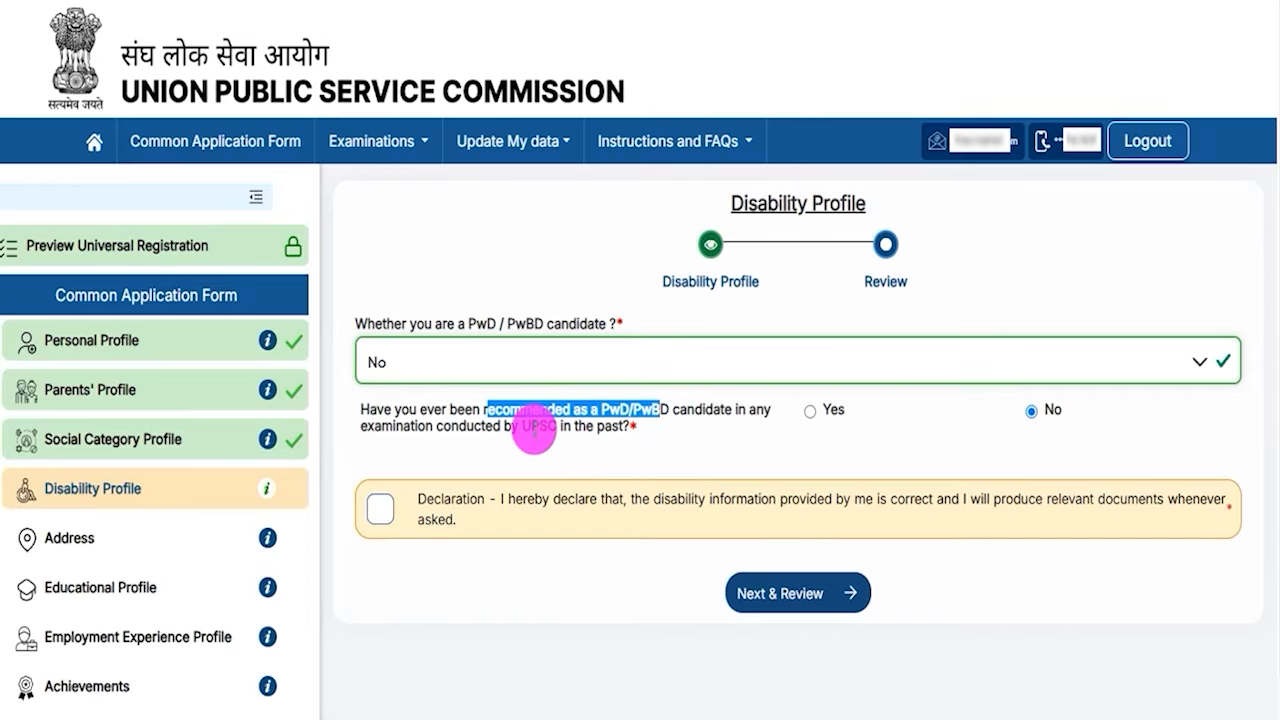
pyautogui.moveTo(531, 428); pyautogui.dragTo(566, 423)
pyautogui.click(810, 410)
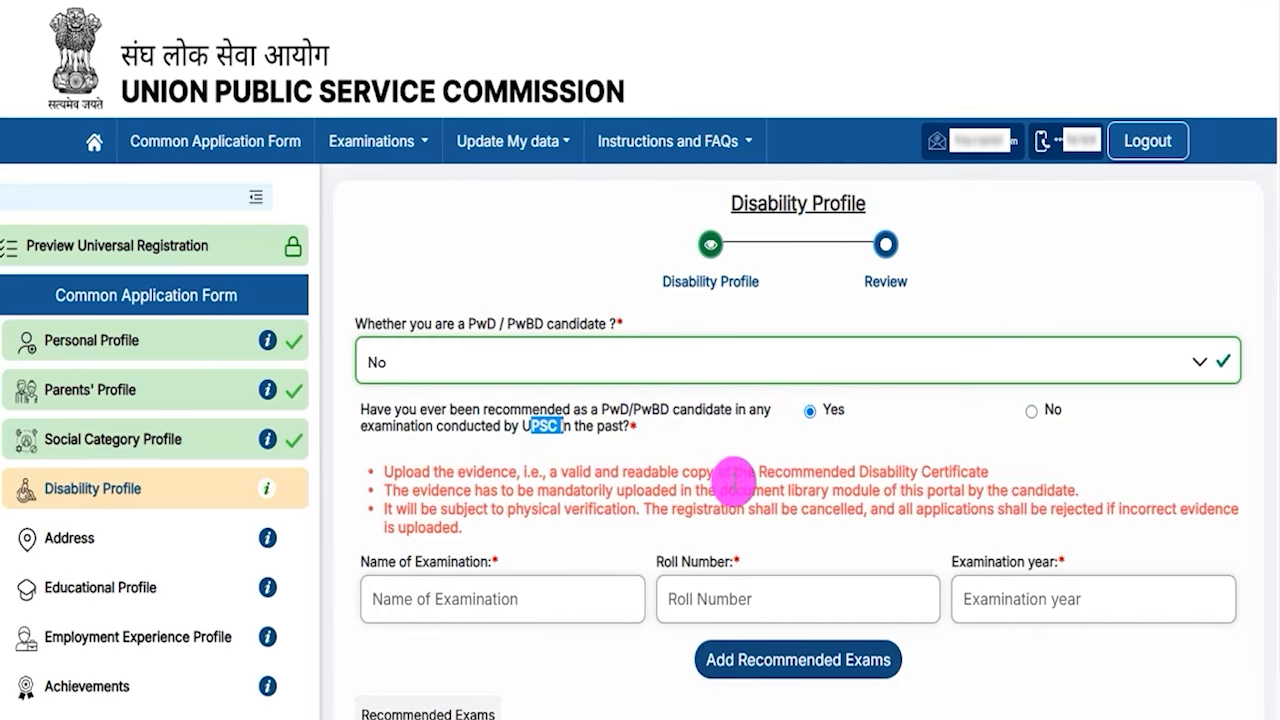
pyautogui.moveTo(388, 560); pyautogui.dragTo(452, 567)
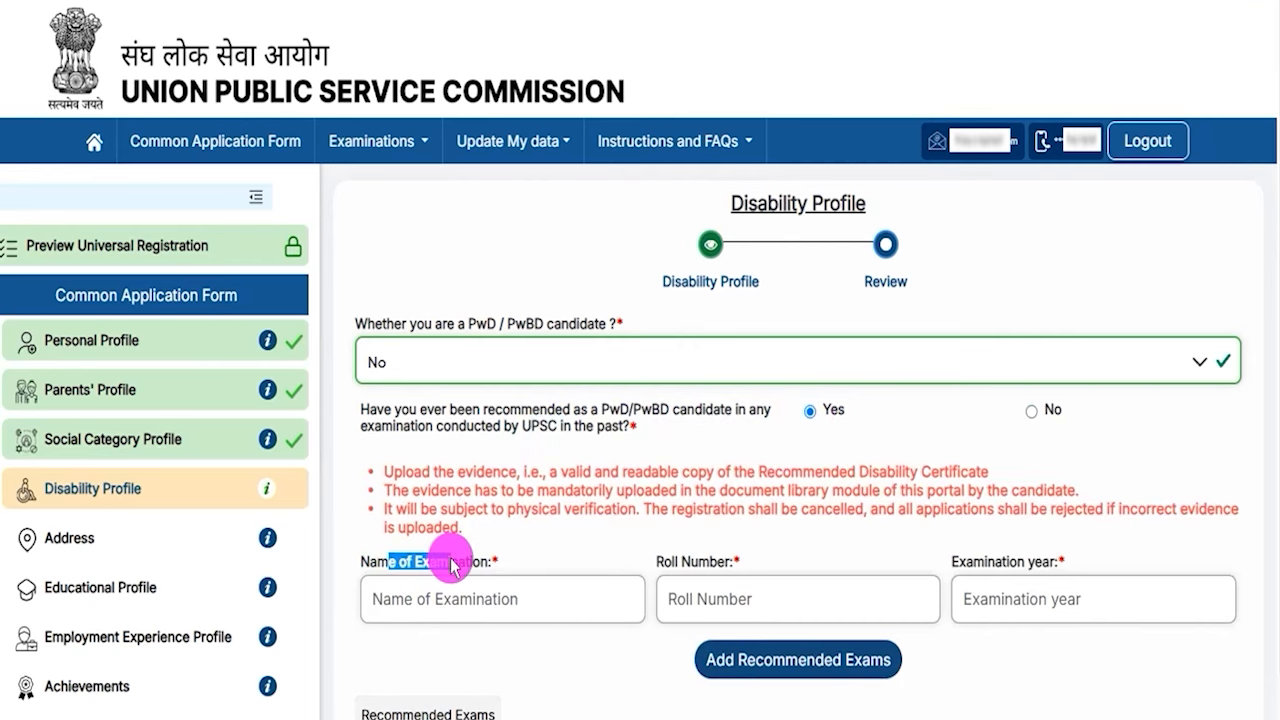
pyautogui.moveTo(663, 560); pyautogui.dragTo(720, 561)
pyautogui.moveTo(972, 561); pyautogui.dragTo(1033, 562)
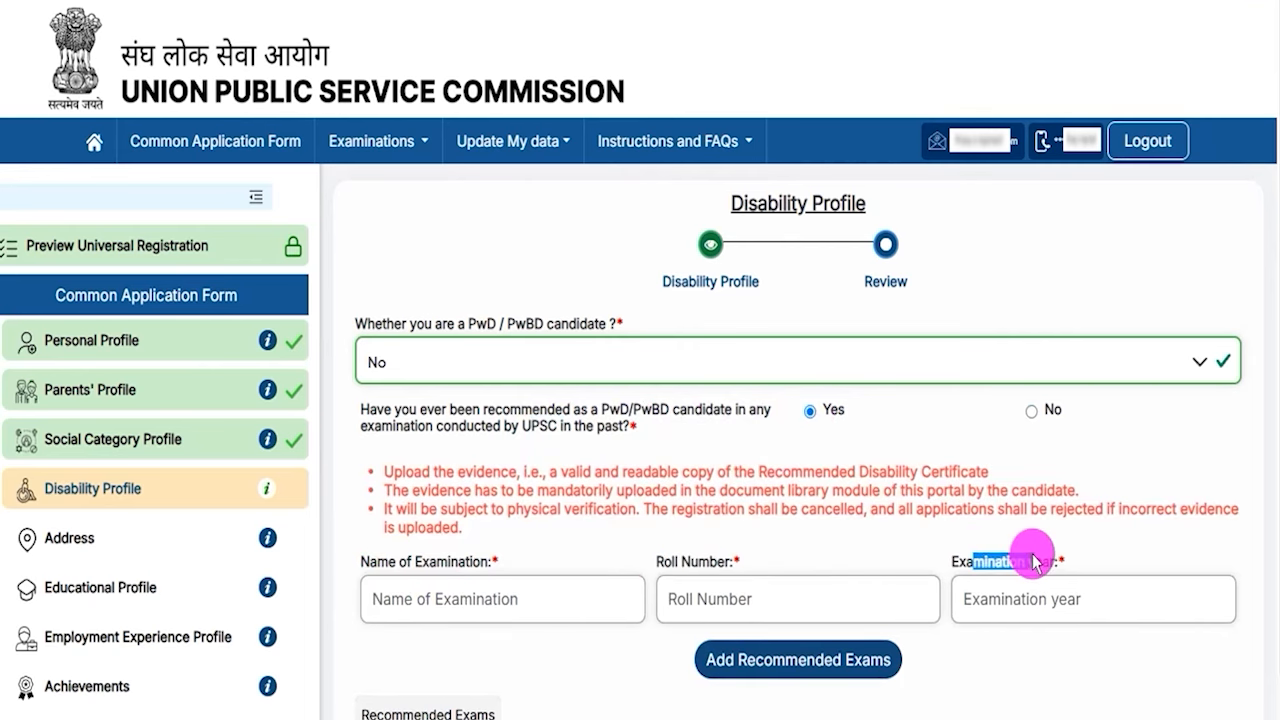
pyautogui.click(1031, 410)
# Accept the disability declaration and bring up the Disability Profile details for review
pyautogui.click(374, 512)
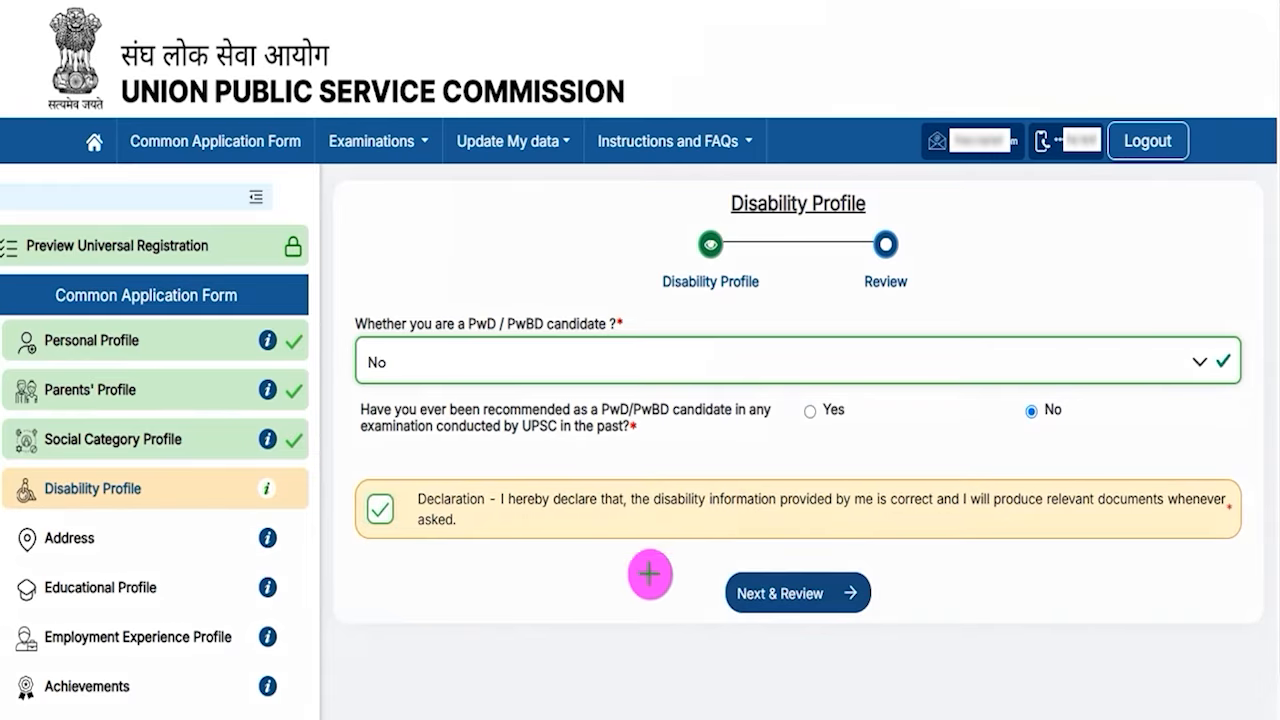
pyautogui.click(738, 592)
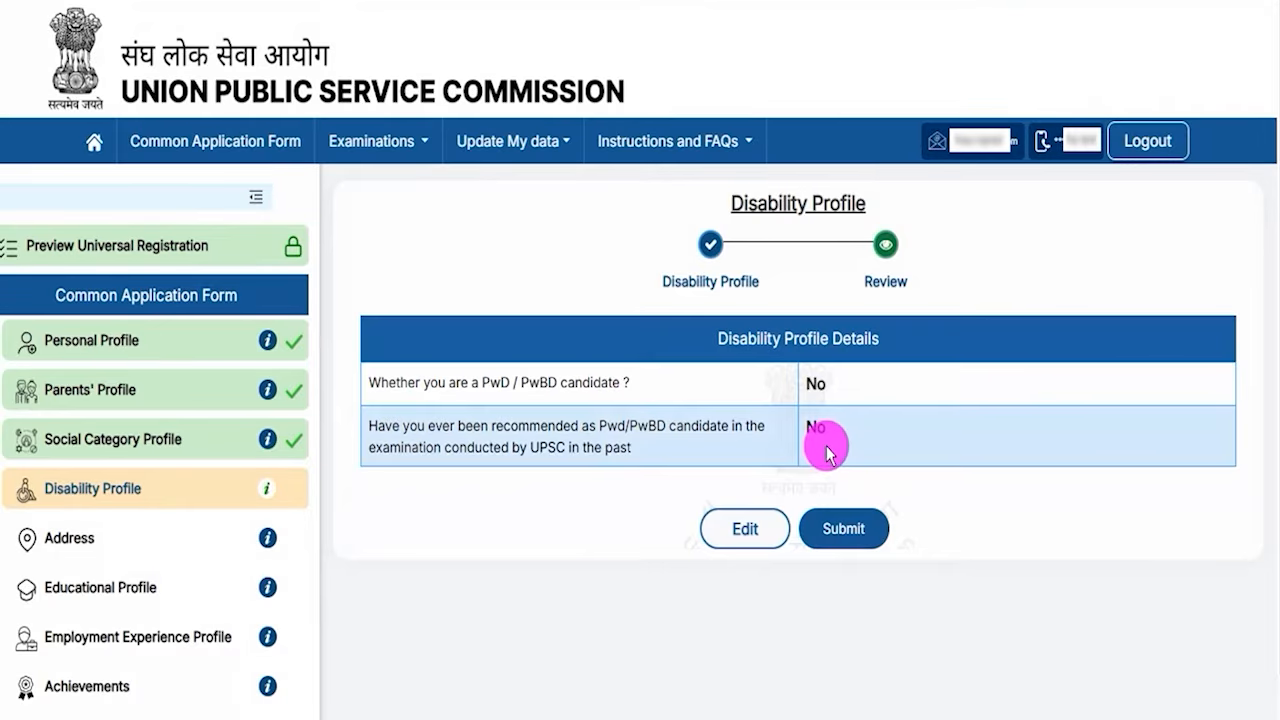
pyautogui.moveTo(727, 338); pyautogui.dragTo(856, 338)
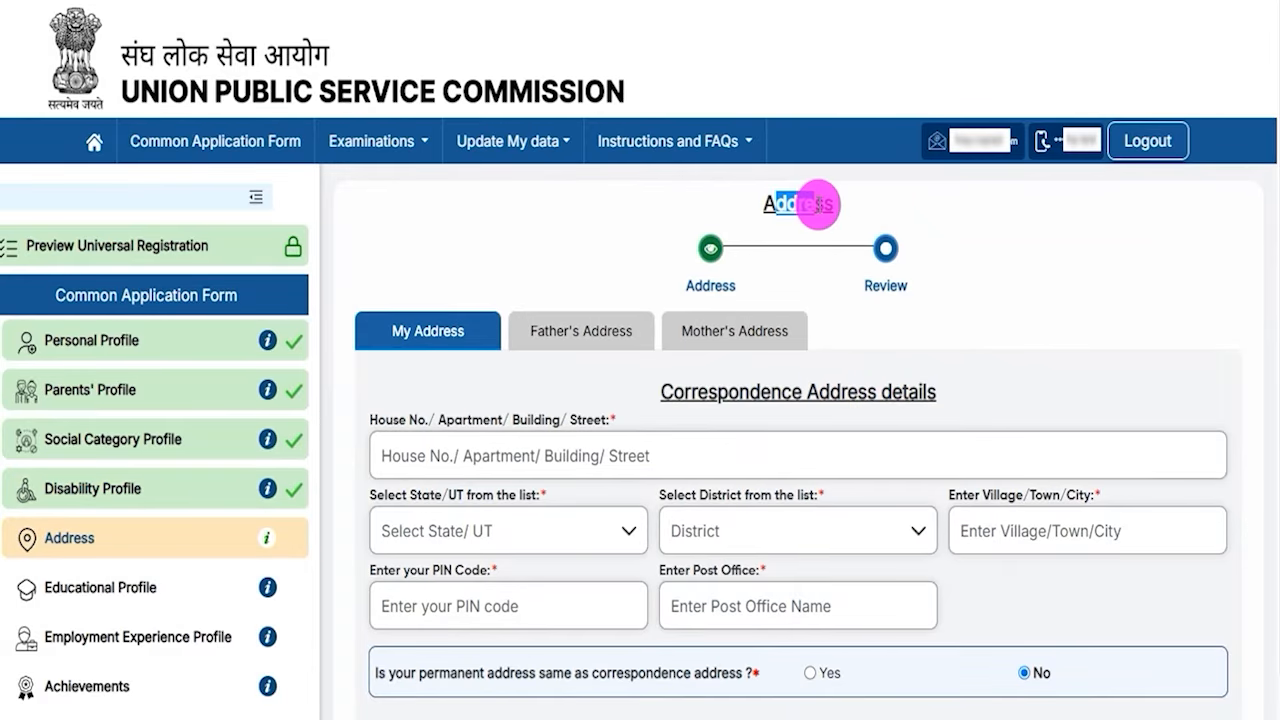
# Compare the correspondence and permanent address sections and mark the permanent address as the same
pyautogui.scroll(-1, 780, 360)
pyautogui.moveTo(671, 288); pyautogui.dragTo(903, 292)
pyautogui.scroll(-1, 676, 335)
pyautogui.scroll(-2, 676, 335)
pyautogui.moveTo(705, 434); pyautogui.dragTo(883, 436)
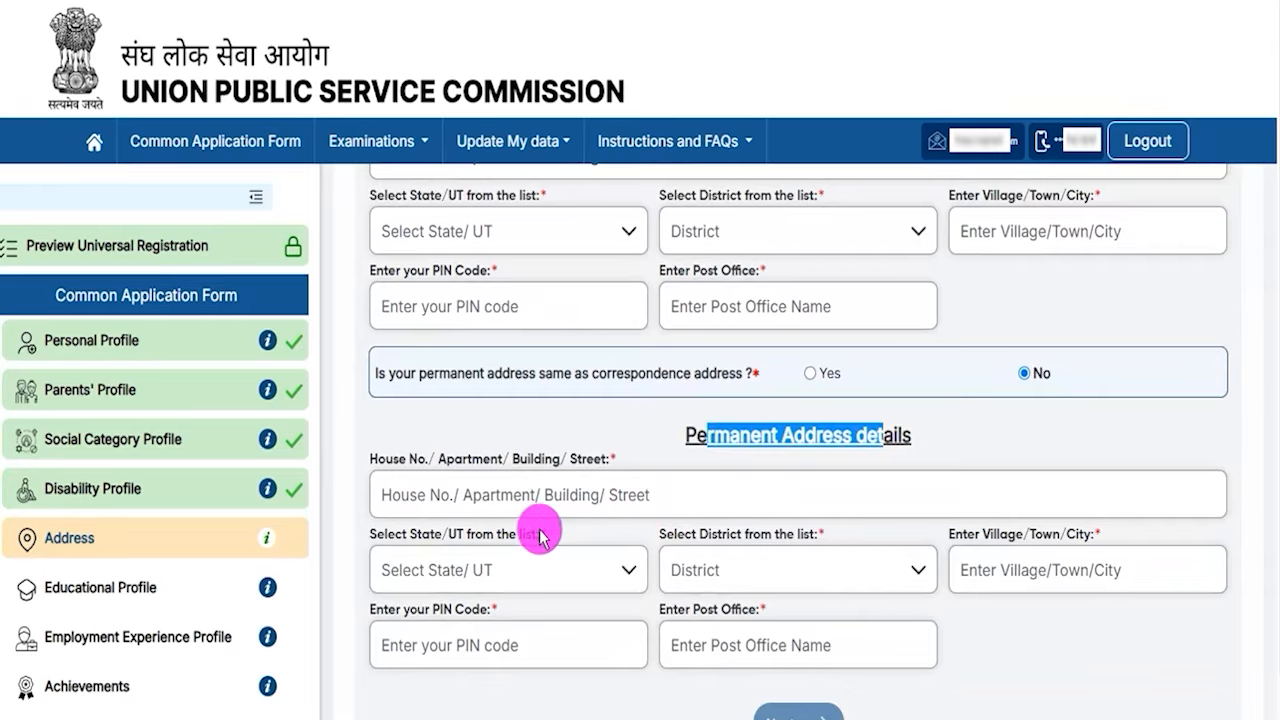
pyautogui.moveTo(716, 440); pyautogui.dragTo(777, 437)
pyautogui.scroll(3, 778, 430)
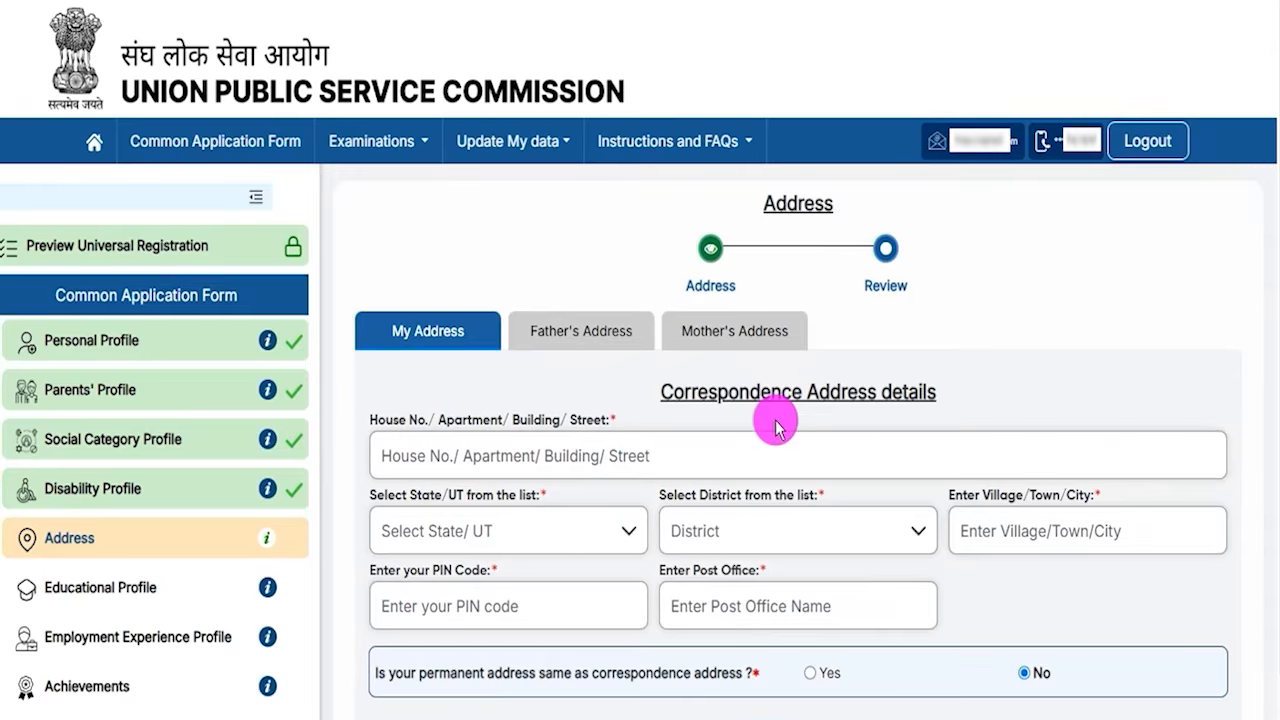
pyautogui.moveTo(685, 391); pyautogui.dragTo(865, 392)
pyautogui.scroll(-3, 669, 606)
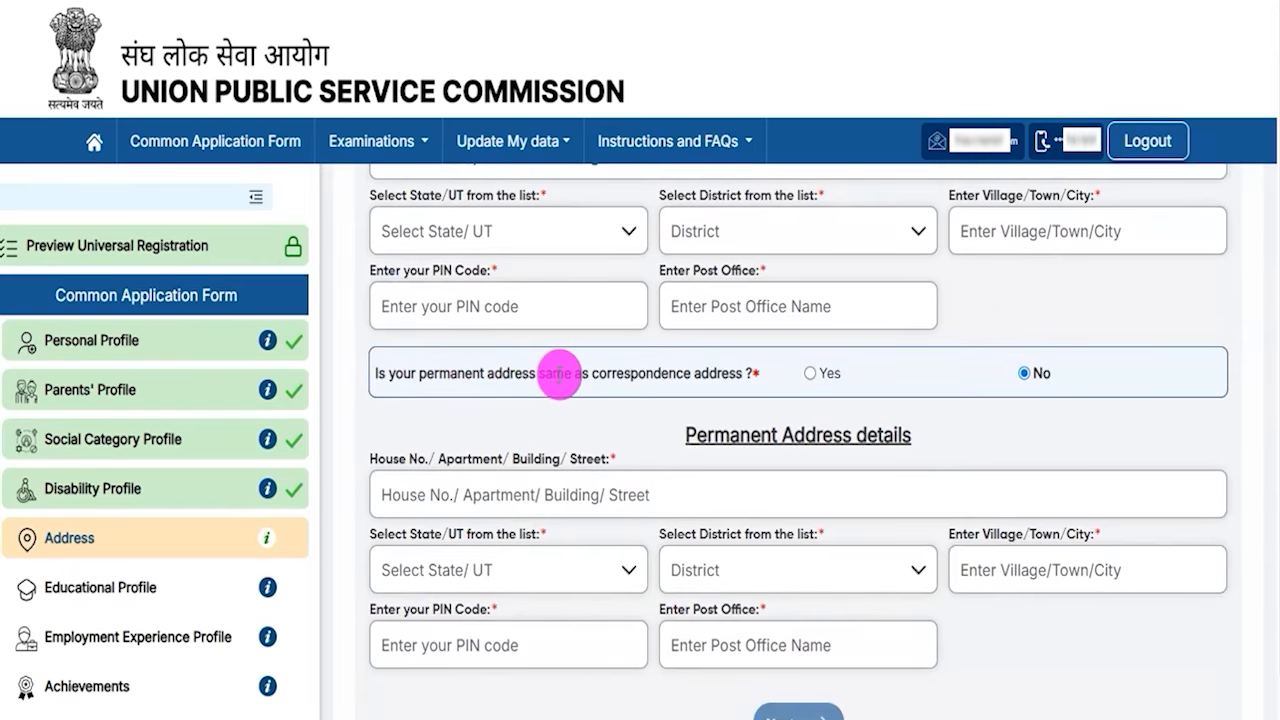
pyautogui.click(810, 373)
# Check the copied permanent address and save the addresses, continuing to Father's Address
pyautogui.moveTo(697, 435); pyautogui.dragTo(890, 437)
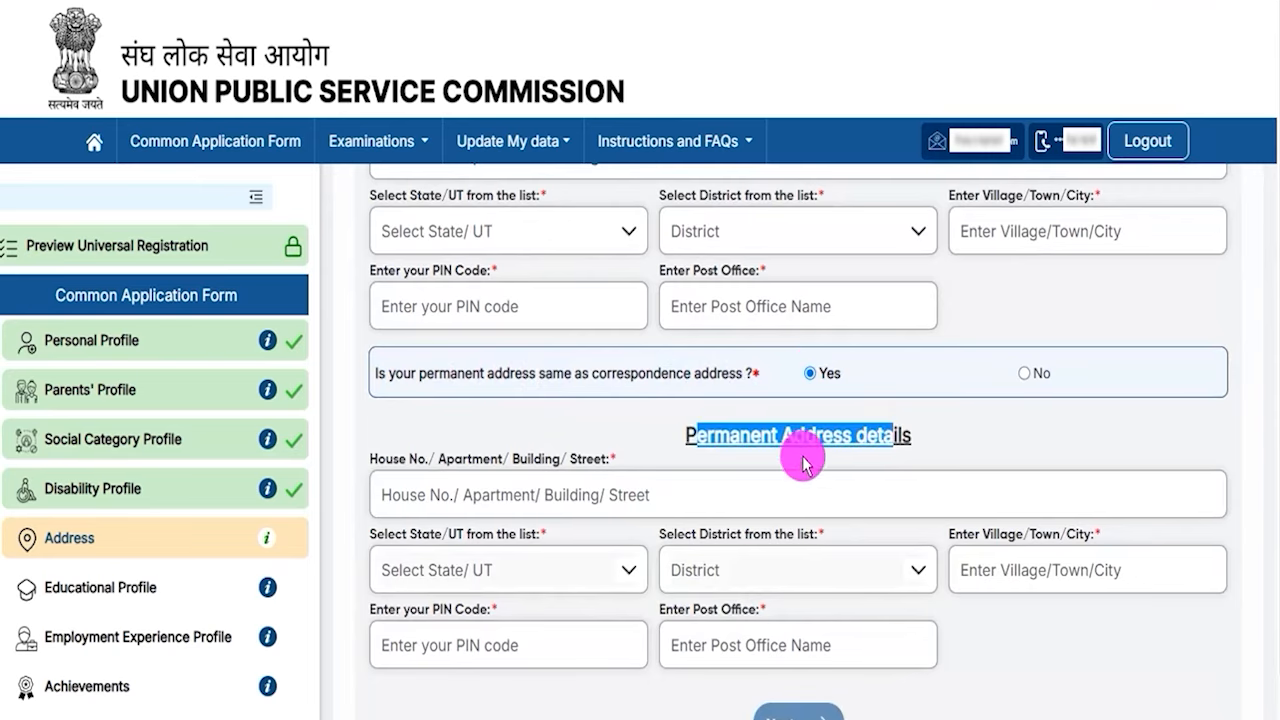
pyautogui.scroll(2, 688, 465)
pyautogui.moveTo(696, 297); pyautogui.dragTo(874, 297)
pyautogui.scroll(-2, 712, 488)
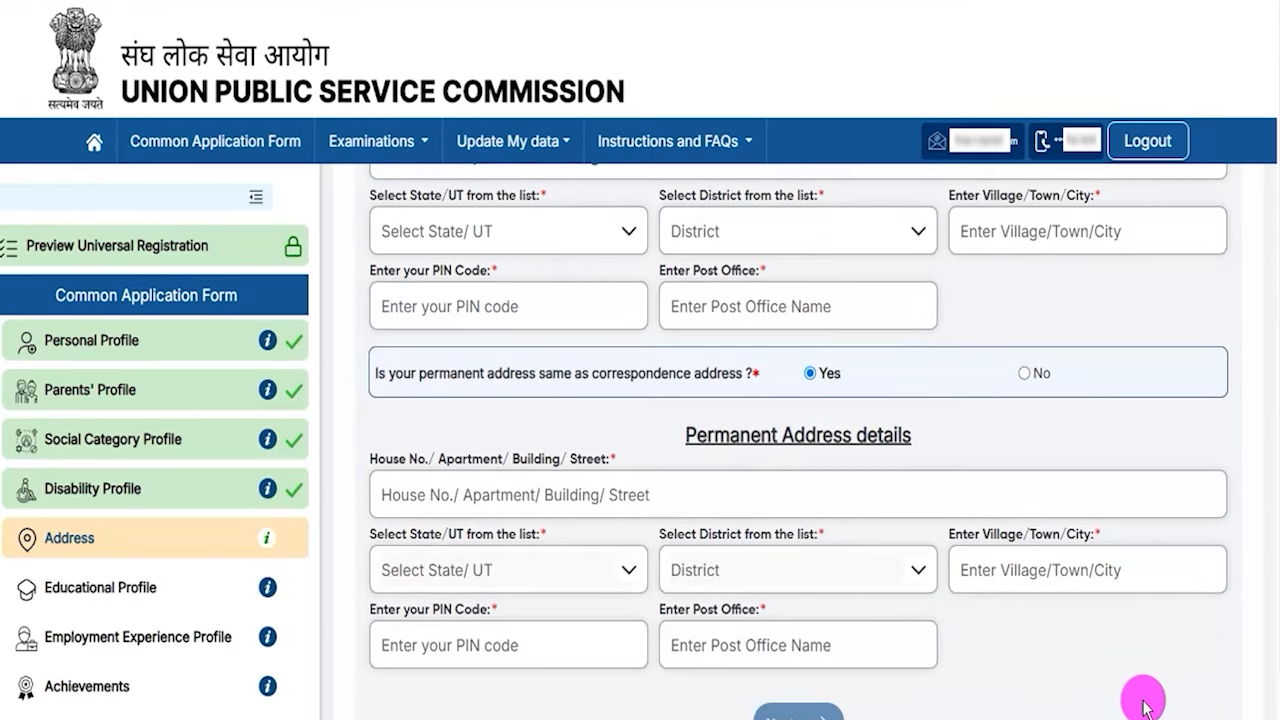
pyautogui.scroll(-1, 1134, 690)
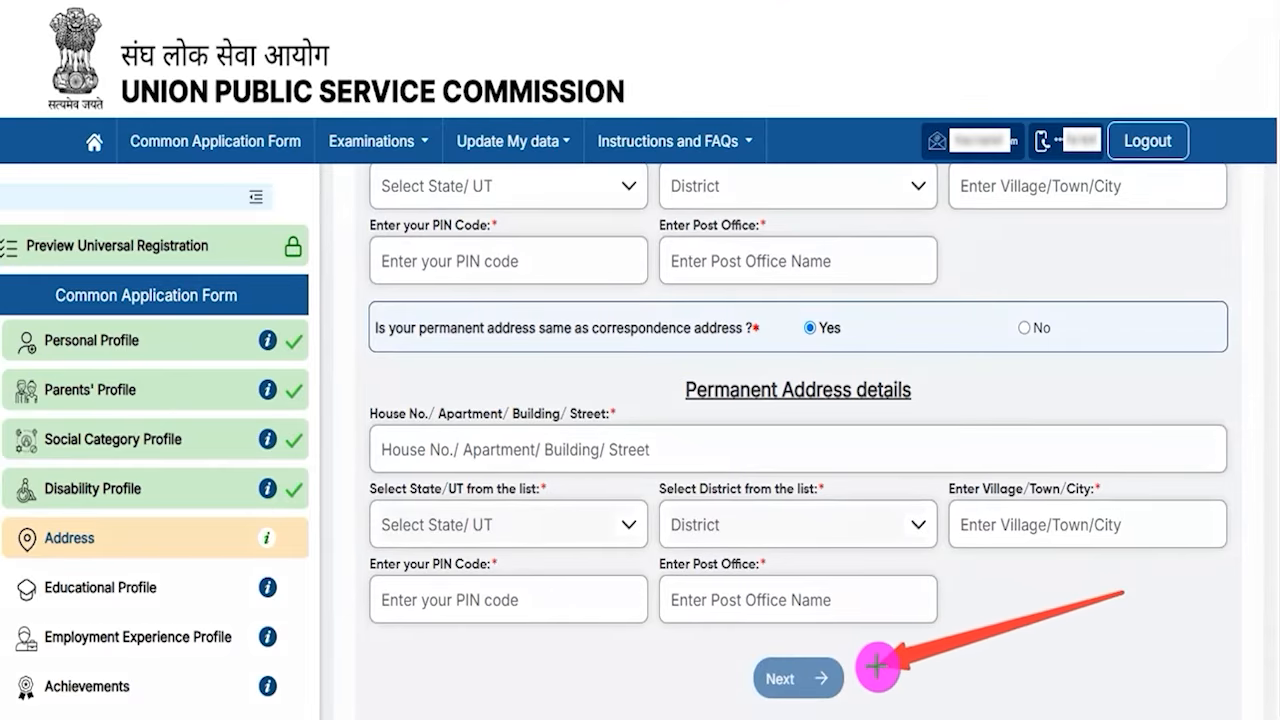
pyautogui.click(840, 677)
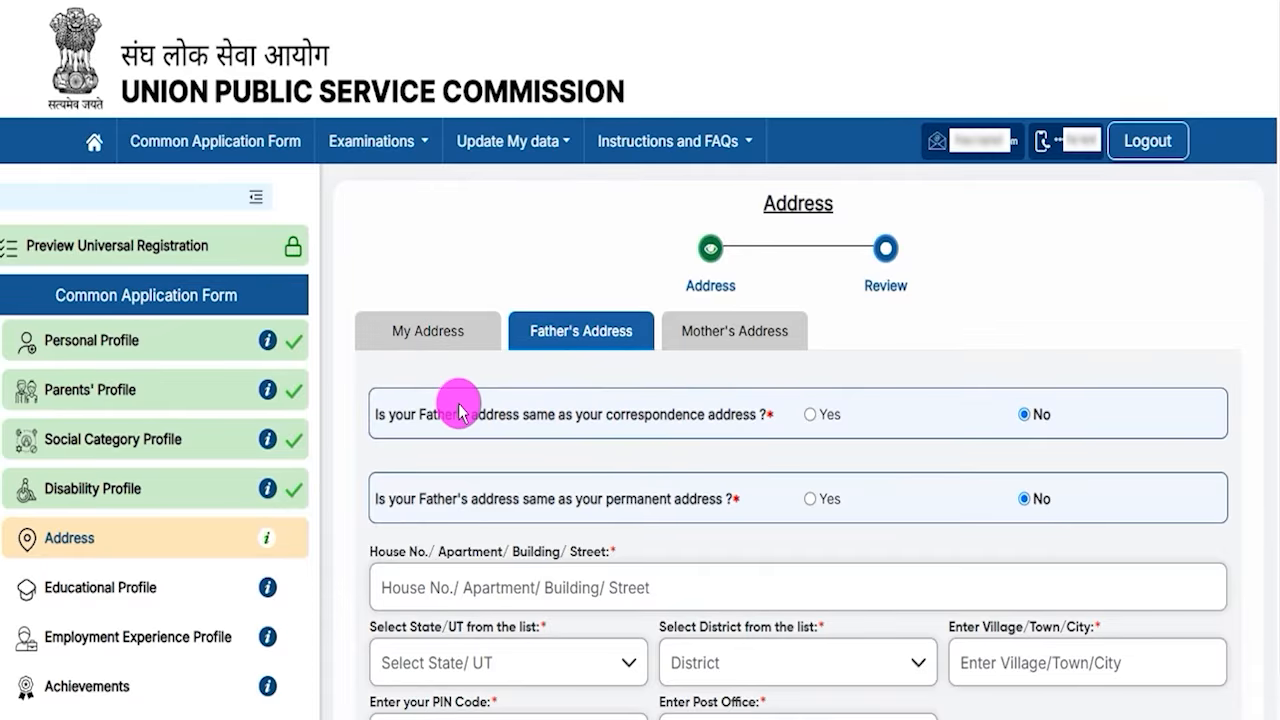
# Leave both father's correspondence and permanent address questions answered No and scroll on
pyautogui.moveTo(398, 413); pyautogui.dragTo(730, 414)
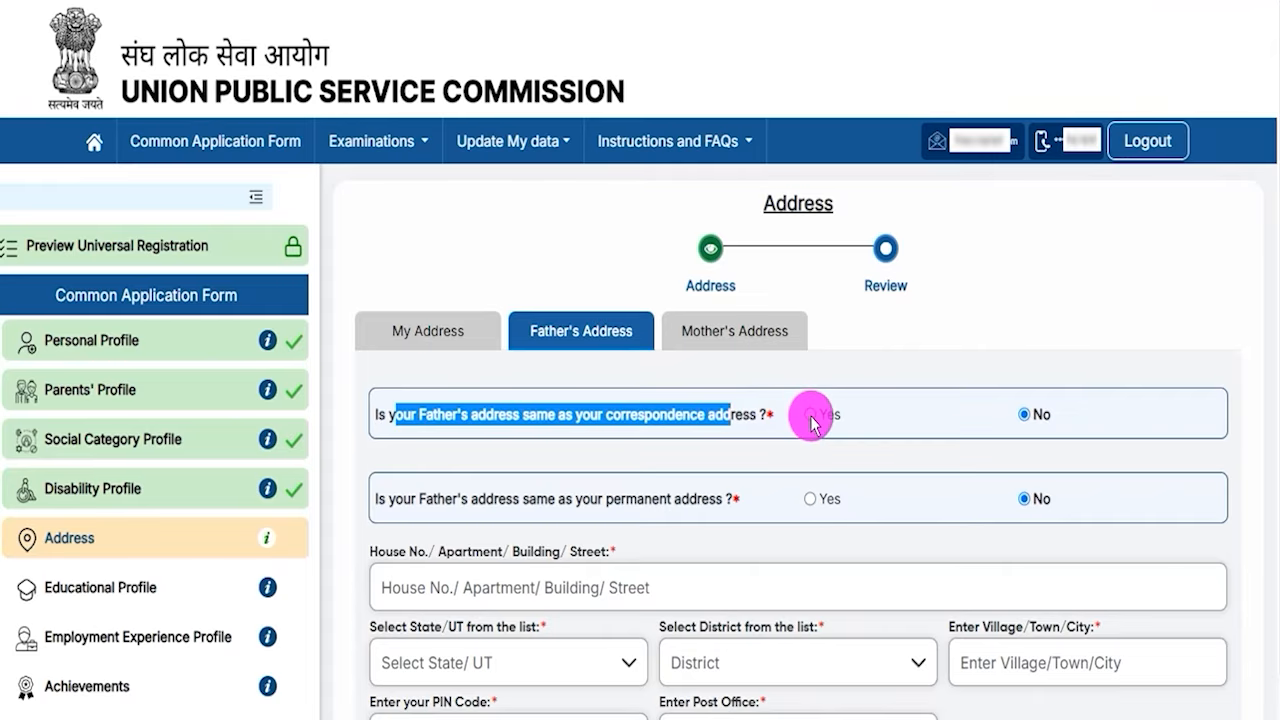
pyautogui.moveTo(397, 498); pyautogui.dragTo(688, 498)
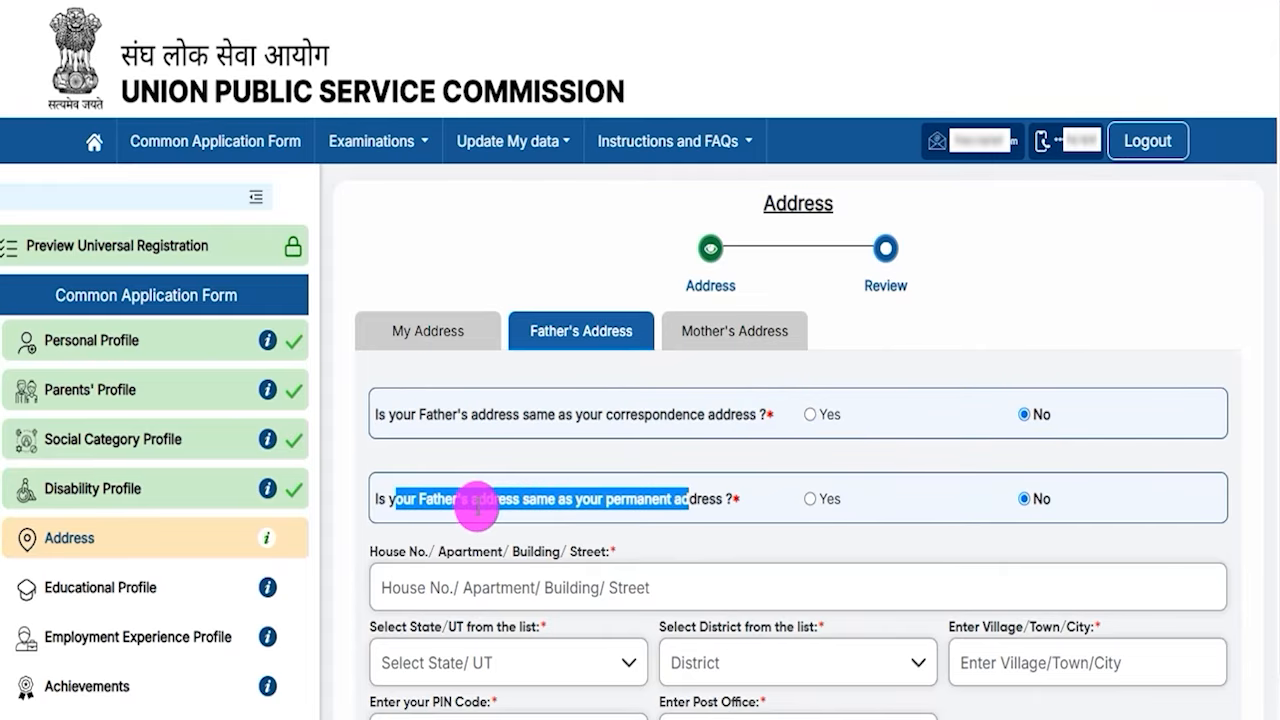
pyautogui.click(472, 500)
pyautogui.moveTo(389, 498); pyautogui.dragTo(686, 501)
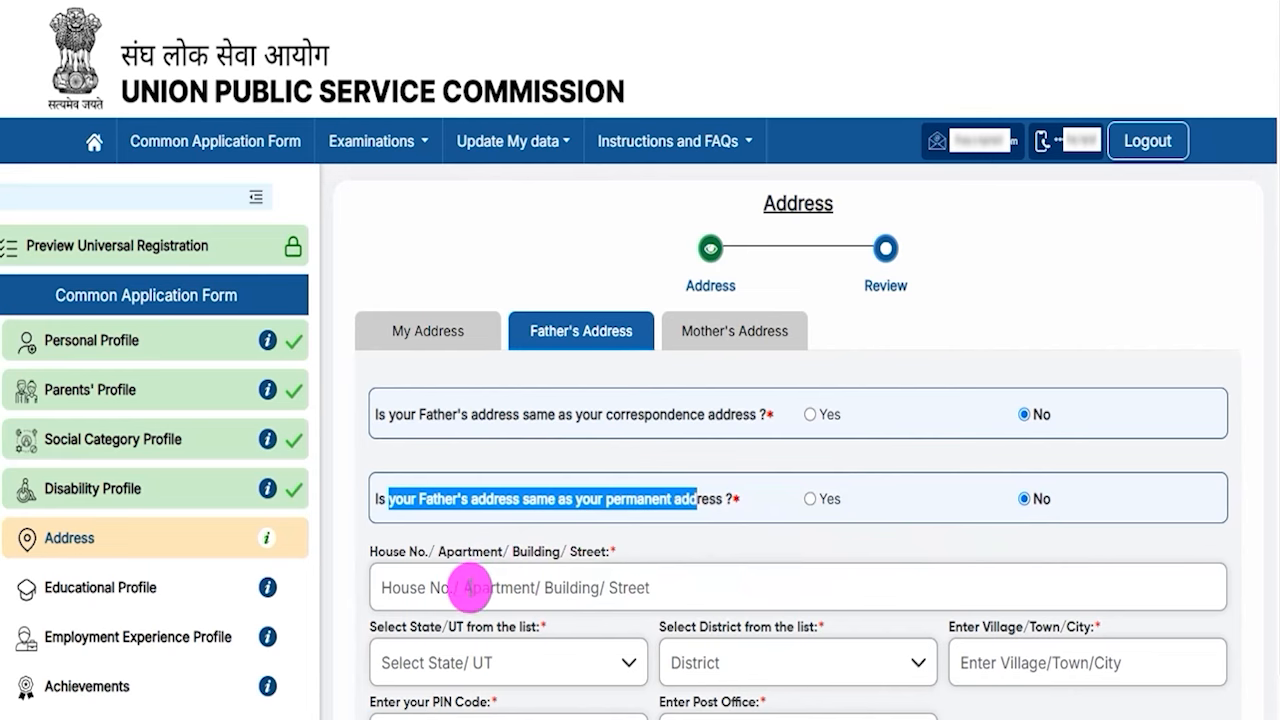
pyautogui.click(466, 587)
pyautogui.scroll(-3, 705, 625)
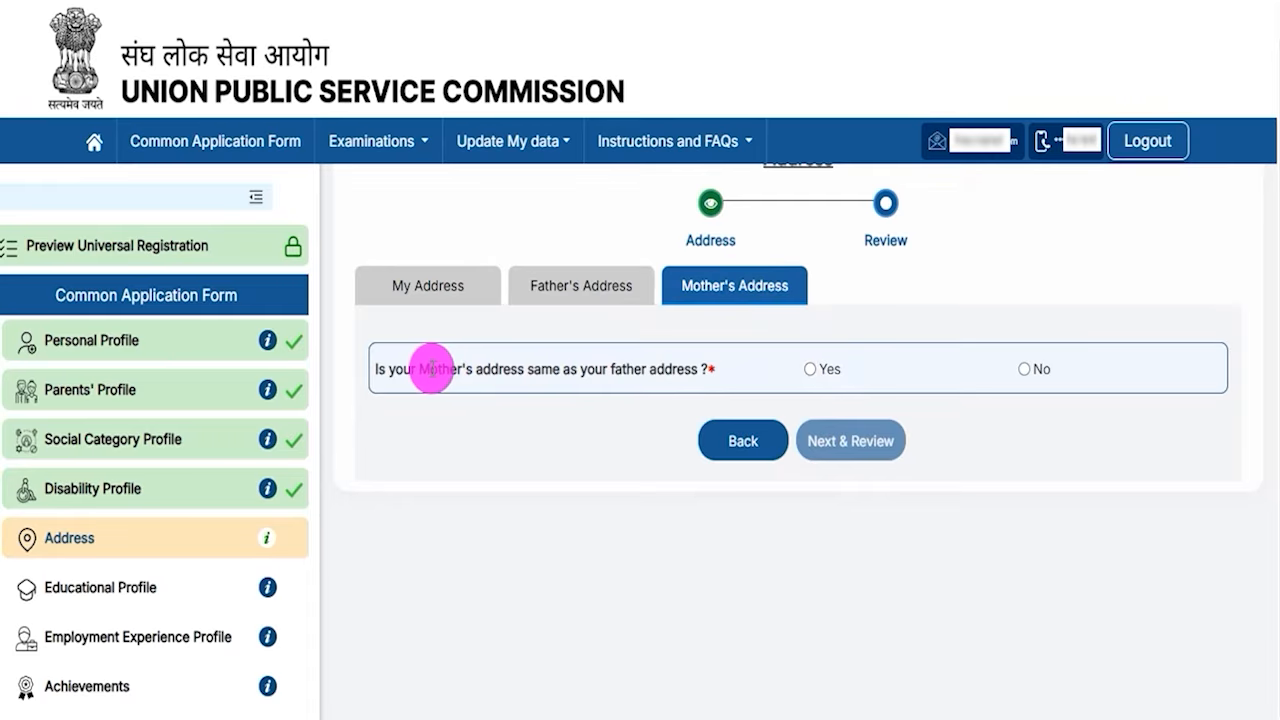
# Review the mother's address details in the Address summary, then submit the Address section
pyautogui.moveTo(432, 368); pyautogui.dragTo(655, 368)
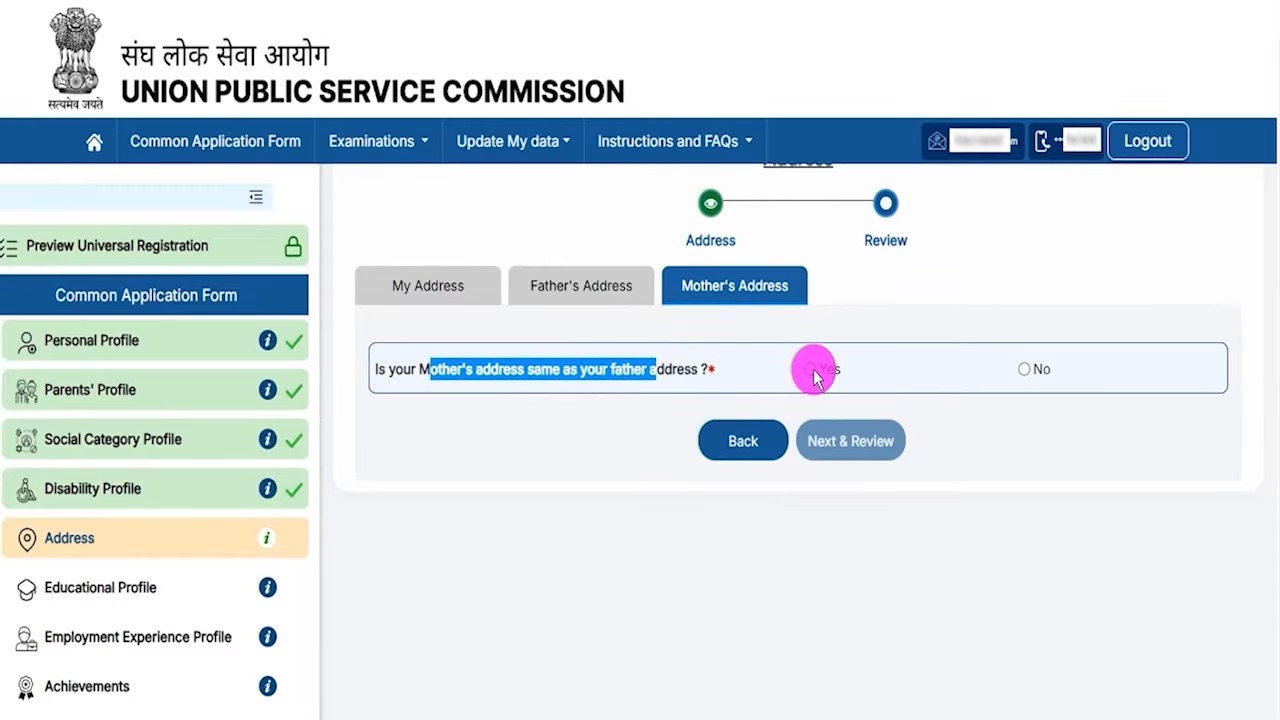
pyautogui.moveTo(1168, 447); pyautogui.dragTo(902, 436)
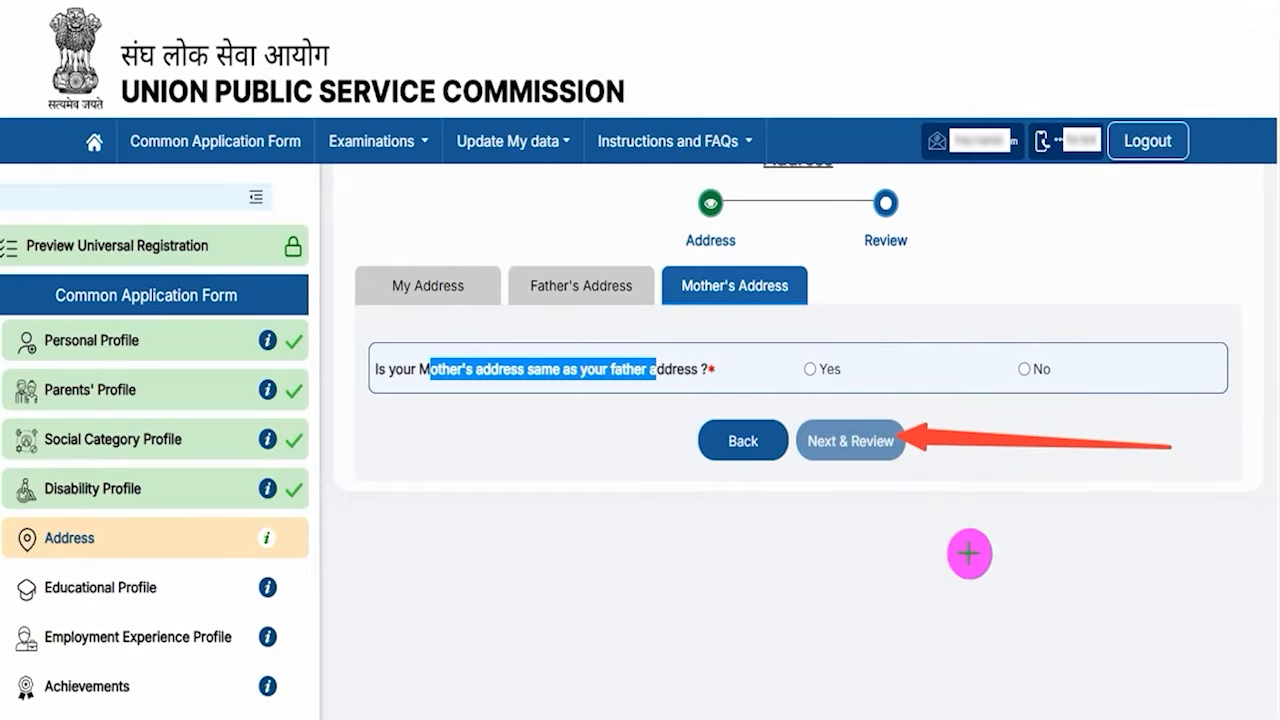
pyautogui.click(876, 458)
pyautogui.scroll(-10, 1115, 640)
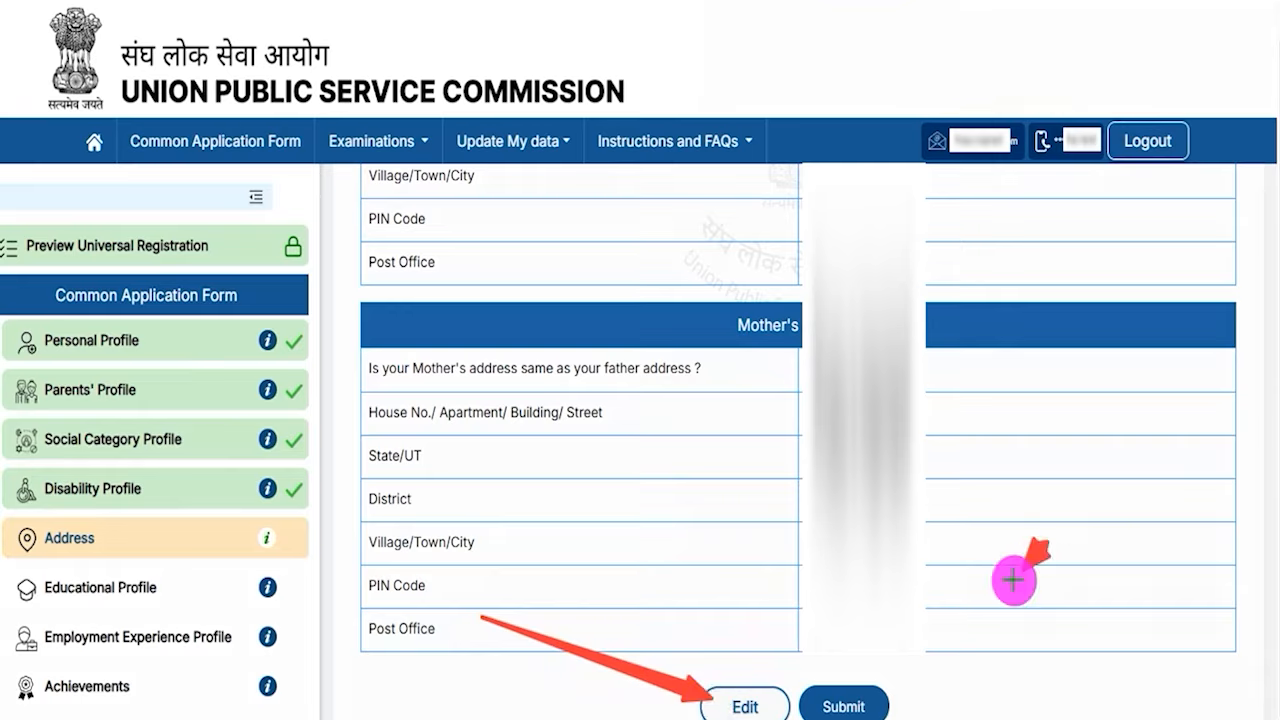
pyautogui.click(878, 694)
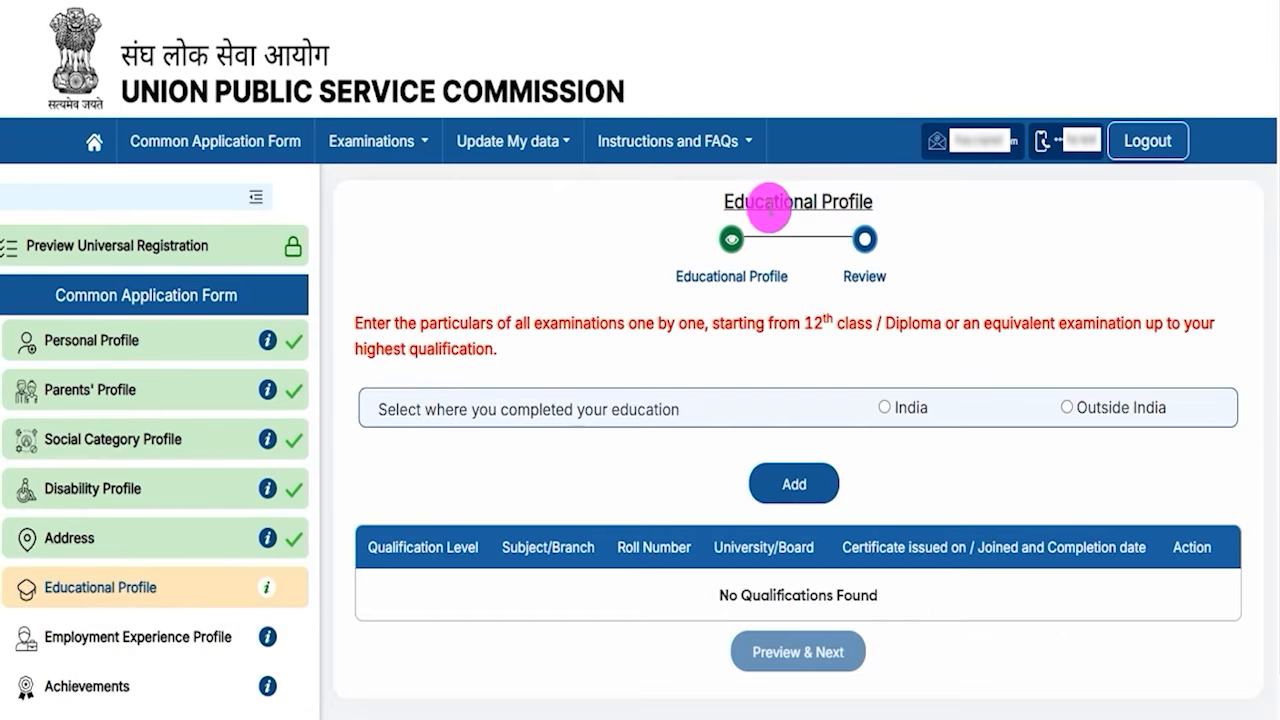
# Answer India to where the educational qualifications were completed, starting from 12th class
pyautogui.moveTo(750, 203); pyautogui.dragTo(835, 200)
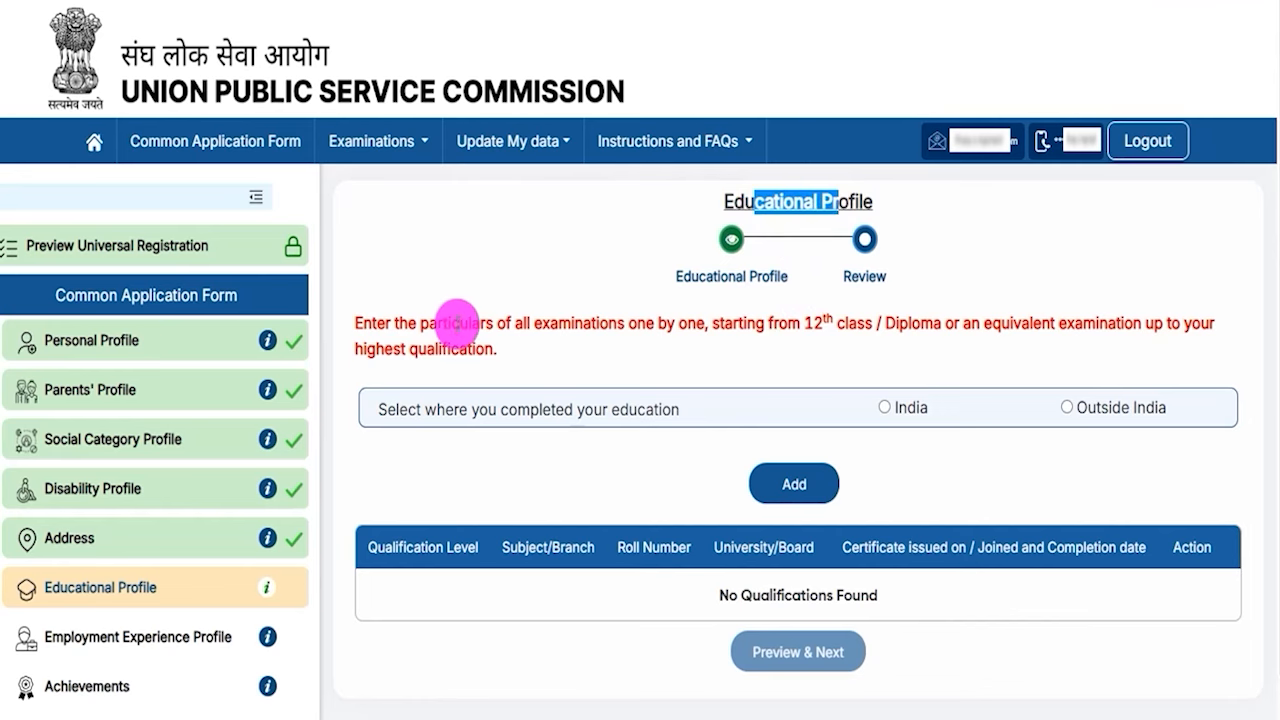
pyautogui.moveTo(408, 322); pyautogui.dragTo(803, 325)
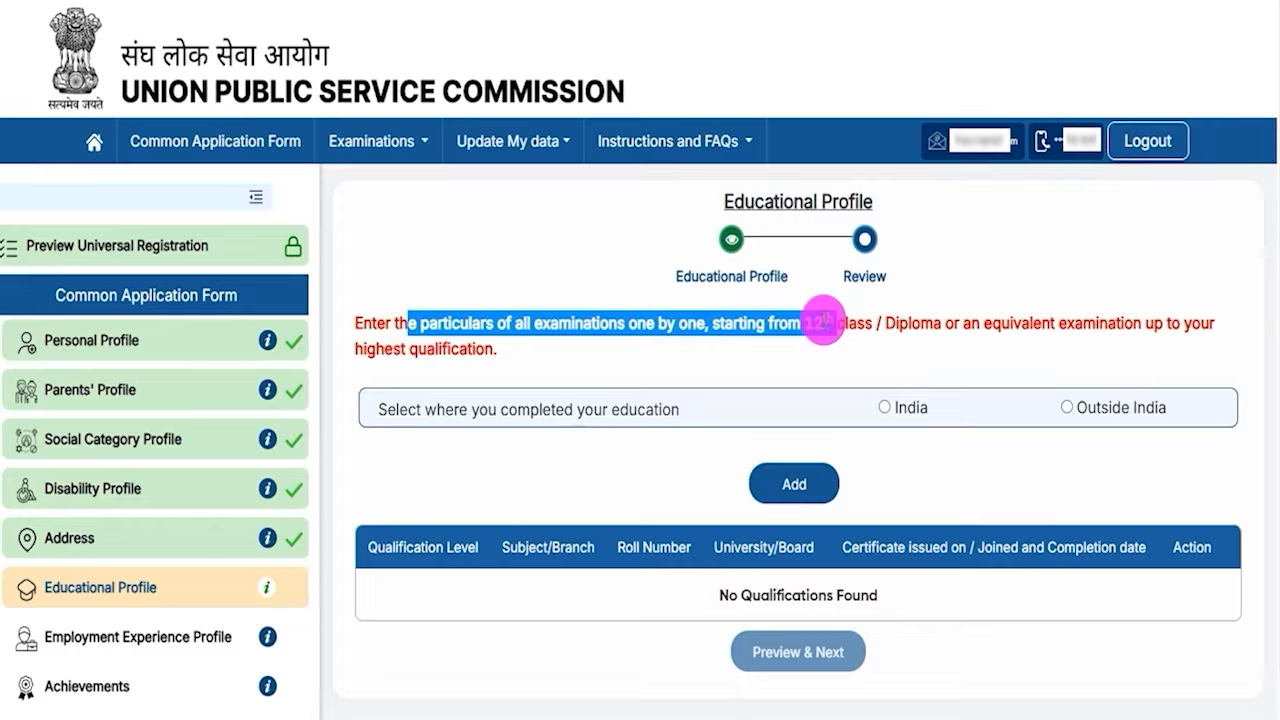
pyautogui.moveTo(446, 410); pyautogui.dragTo(550, 411)
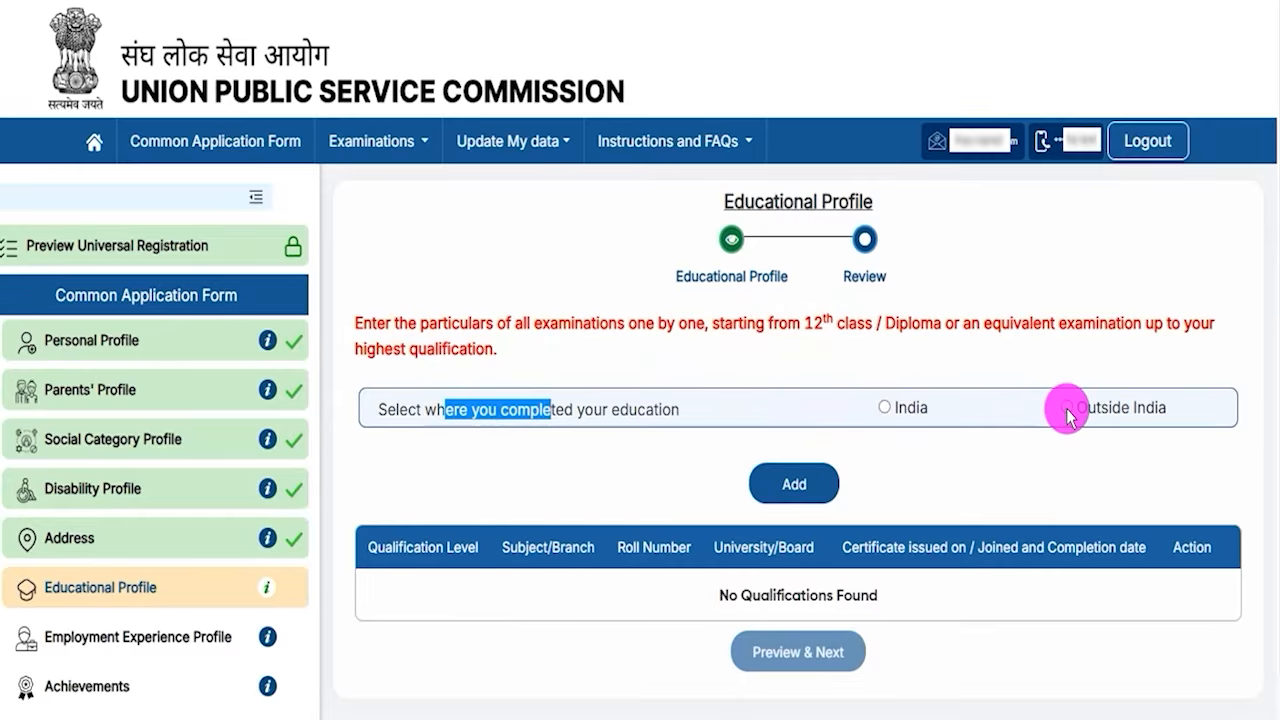
pyautogui.click(885, 409)
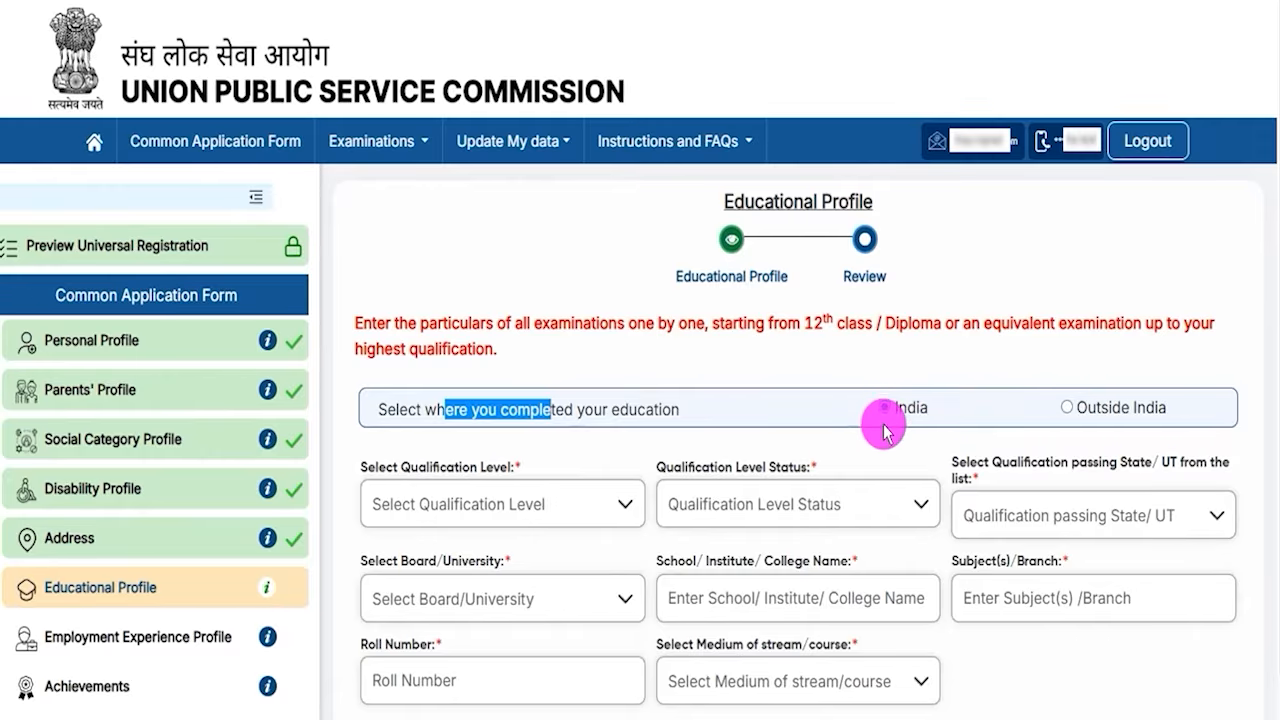
pyautogui.click(881, 449)
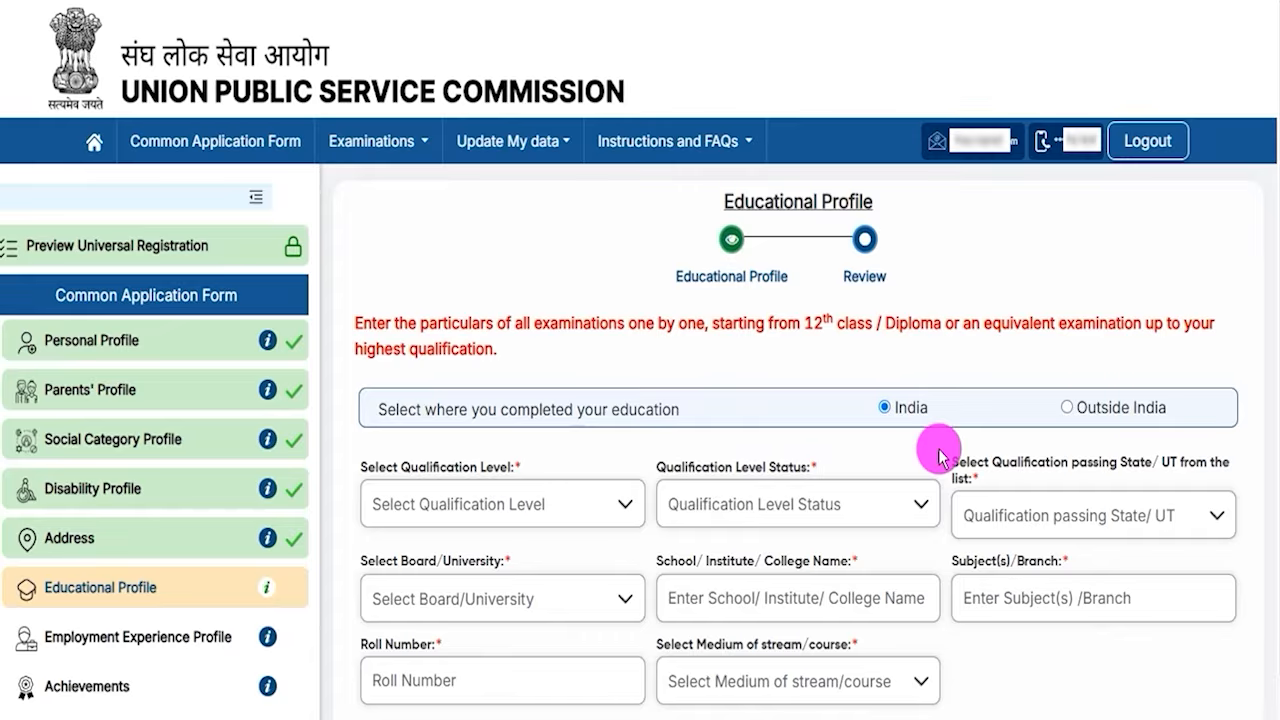
pyautogui.moveTo(805, 323); pyautogui.dragTo(856, 324)
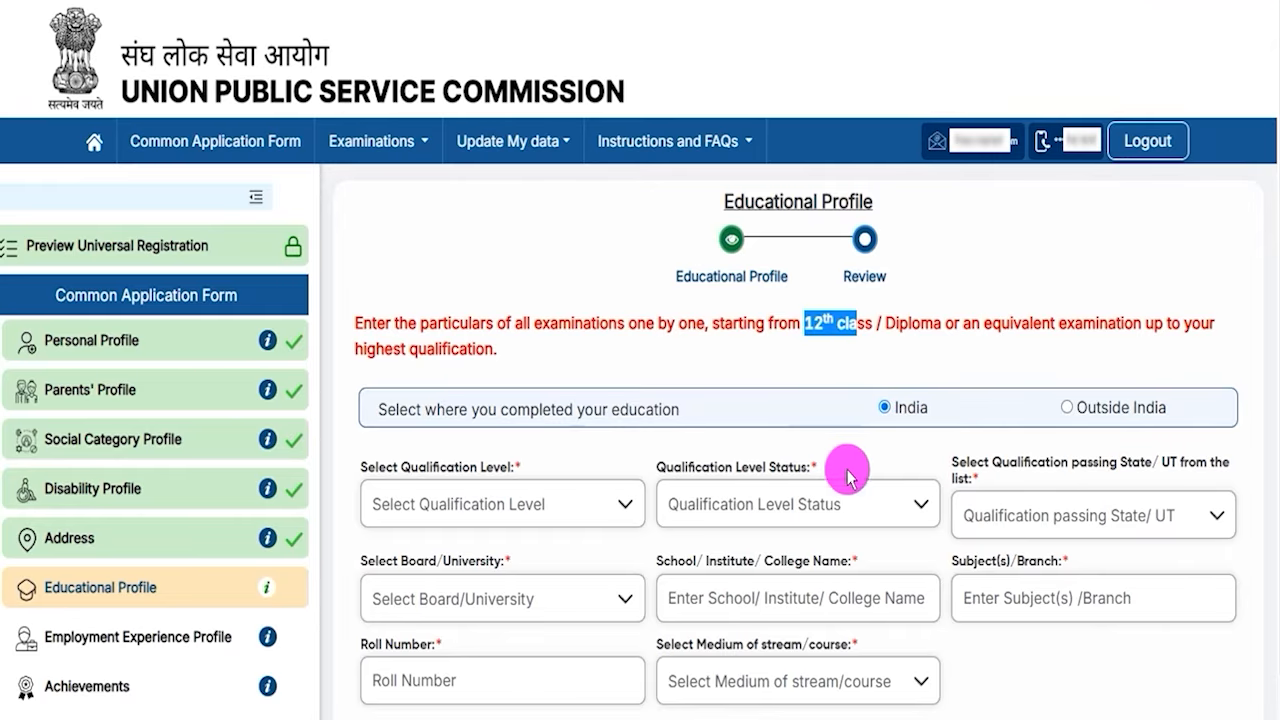
pyautogui.scroll(-2, 828, 466)
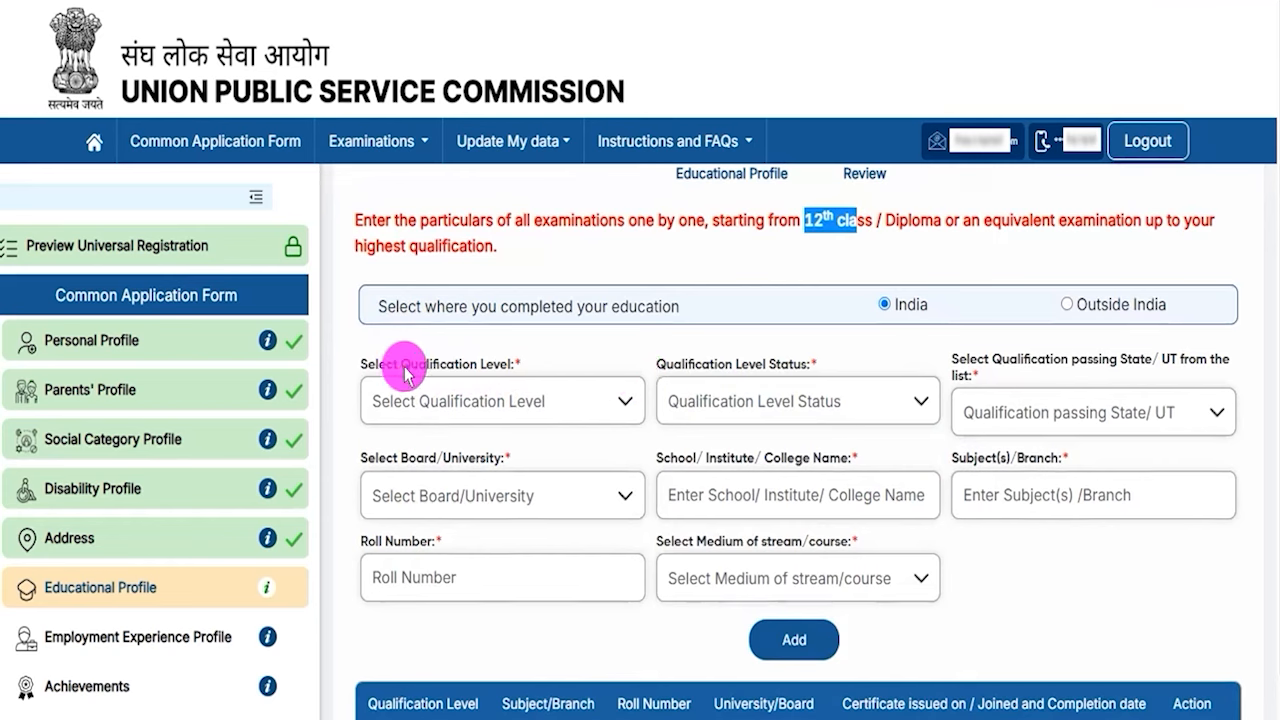
# Choose Higher Secondary (10+2), status Completed, and Uttar Pradesh as the passing state
pyautogui.click(470, 402)
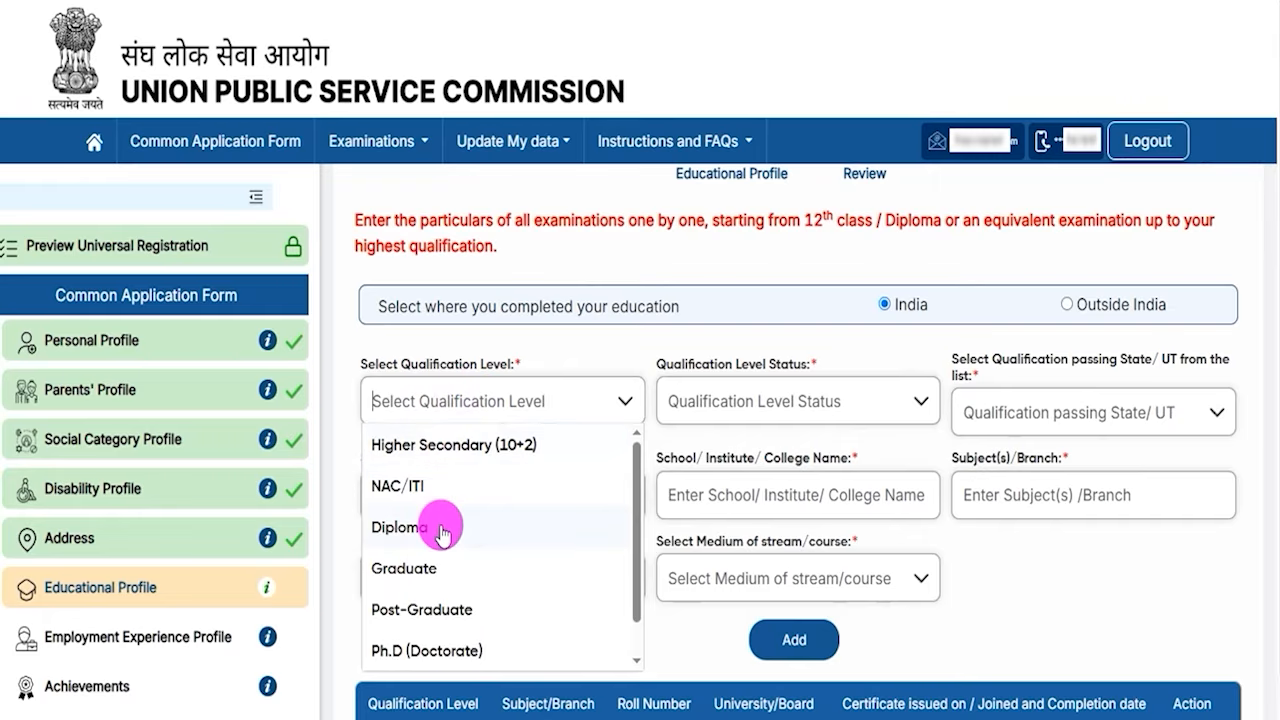
pyautogui.click(492, 450)
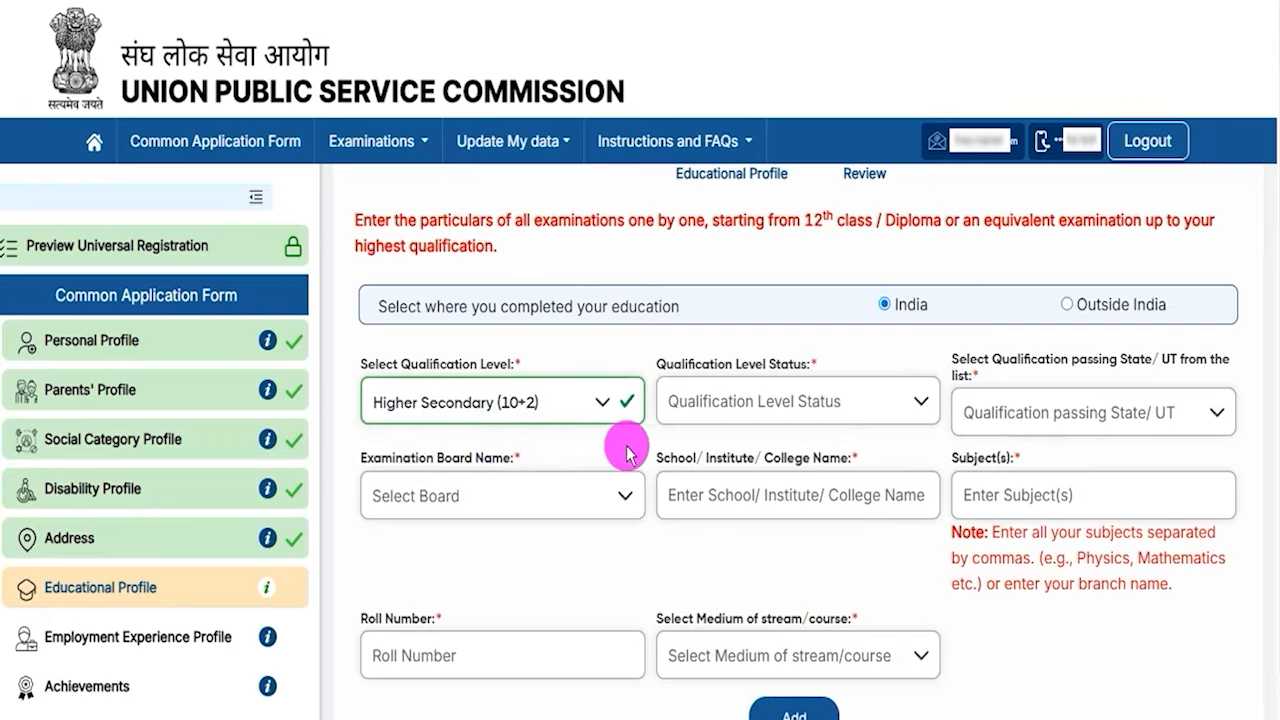
pyautogui.doubleClick(688, 368)
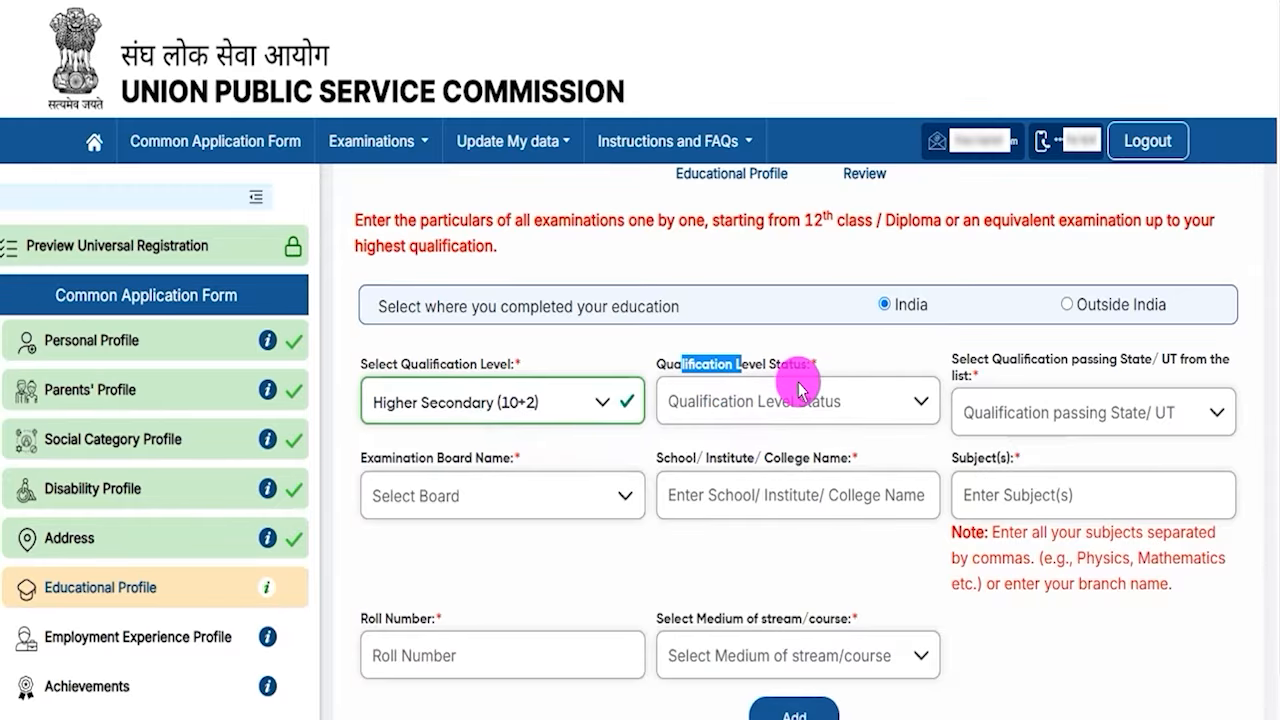
pyautogui.click(800, 400)
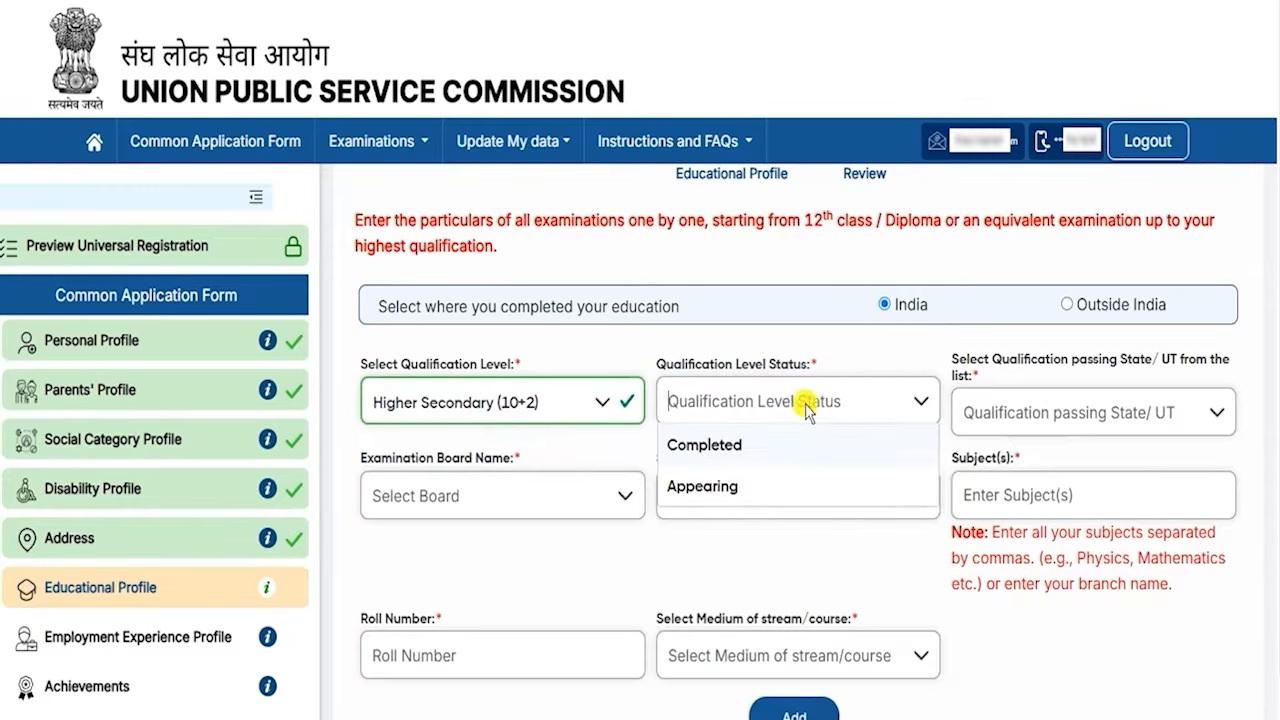
pyautogui.click(716, 450)
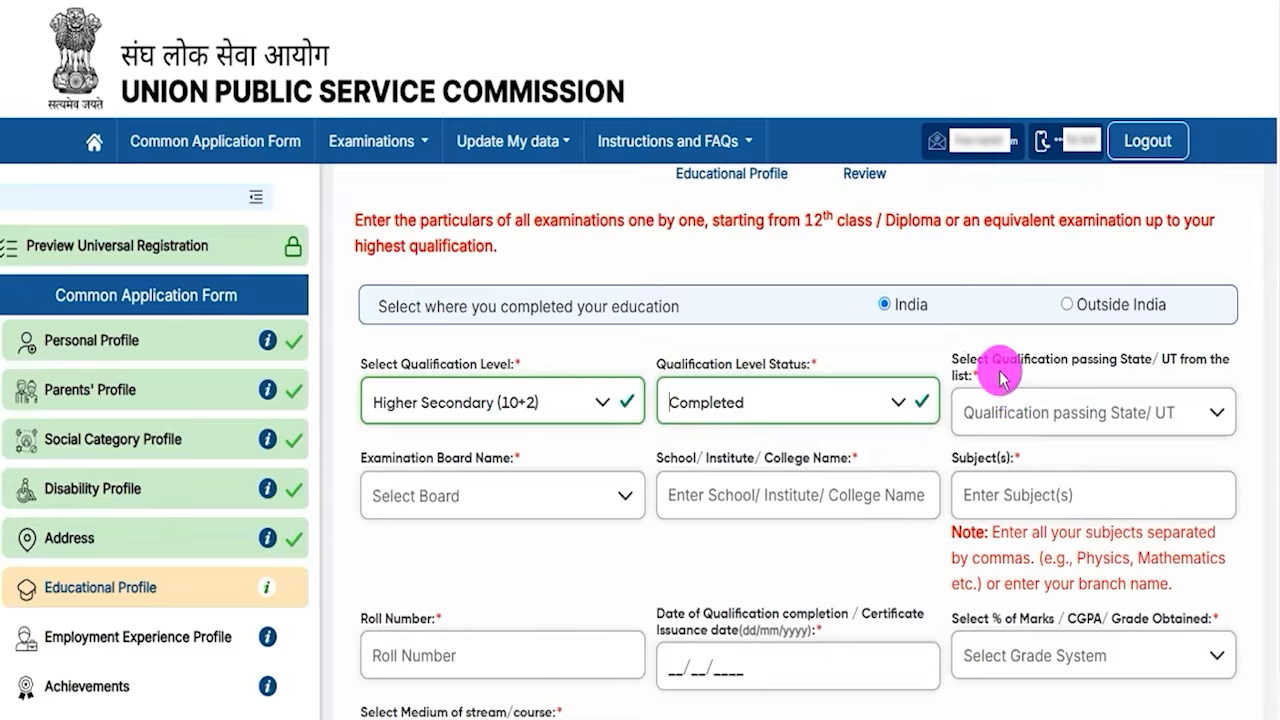
pyautogui.moveTo(993, 362); pyautogui.dragTo(1083, 415)
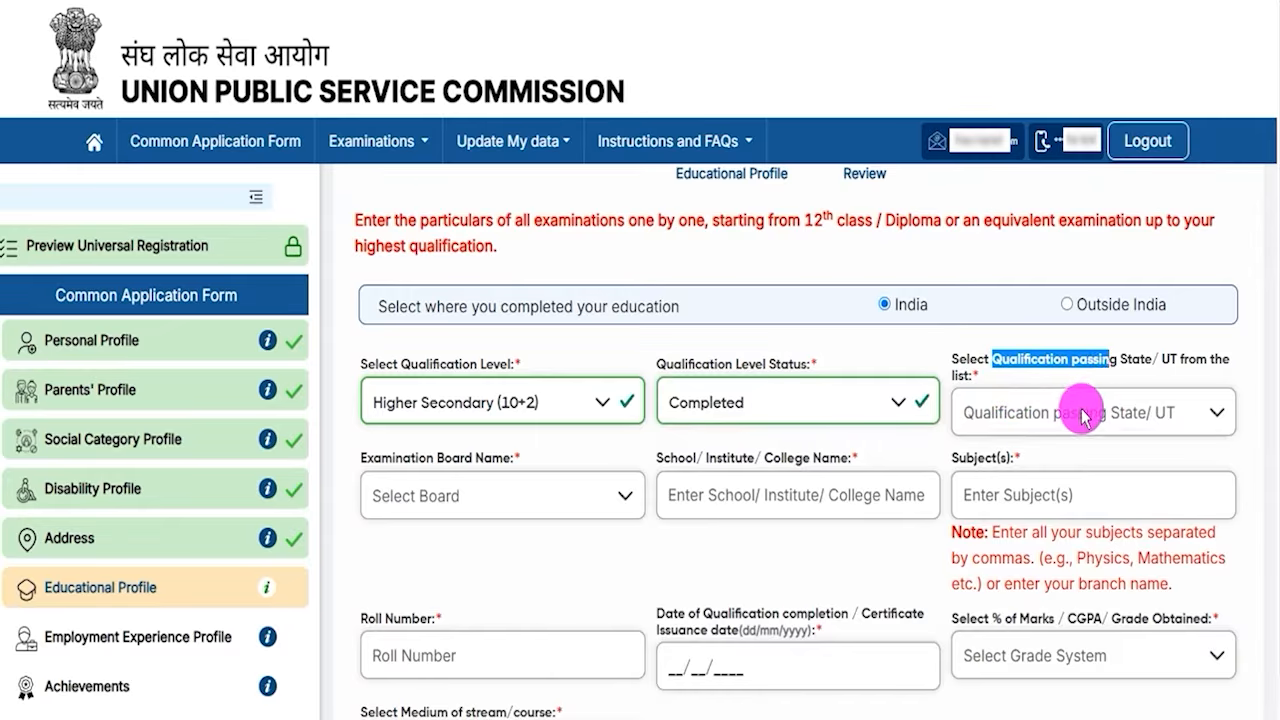
pyautogui.click(1083, 415)
pyautogui.scroll(-10, 1058, 560)
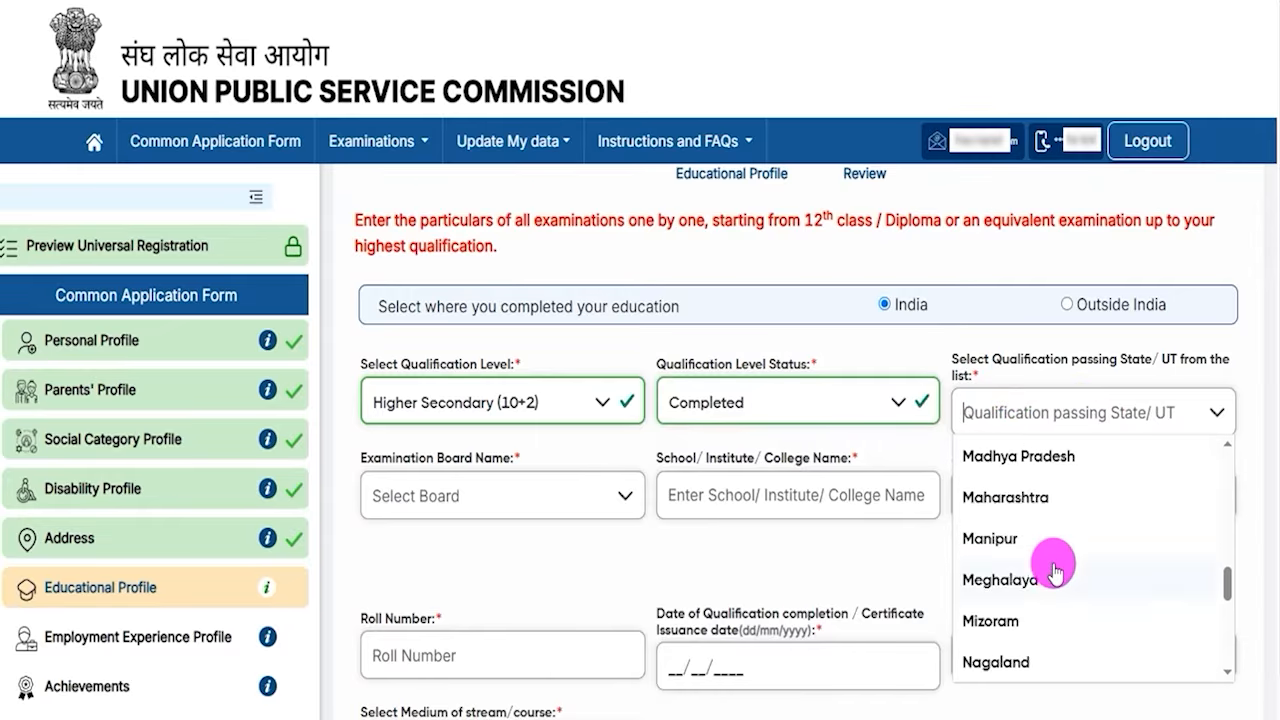
pyautogui.click(1020, 579)
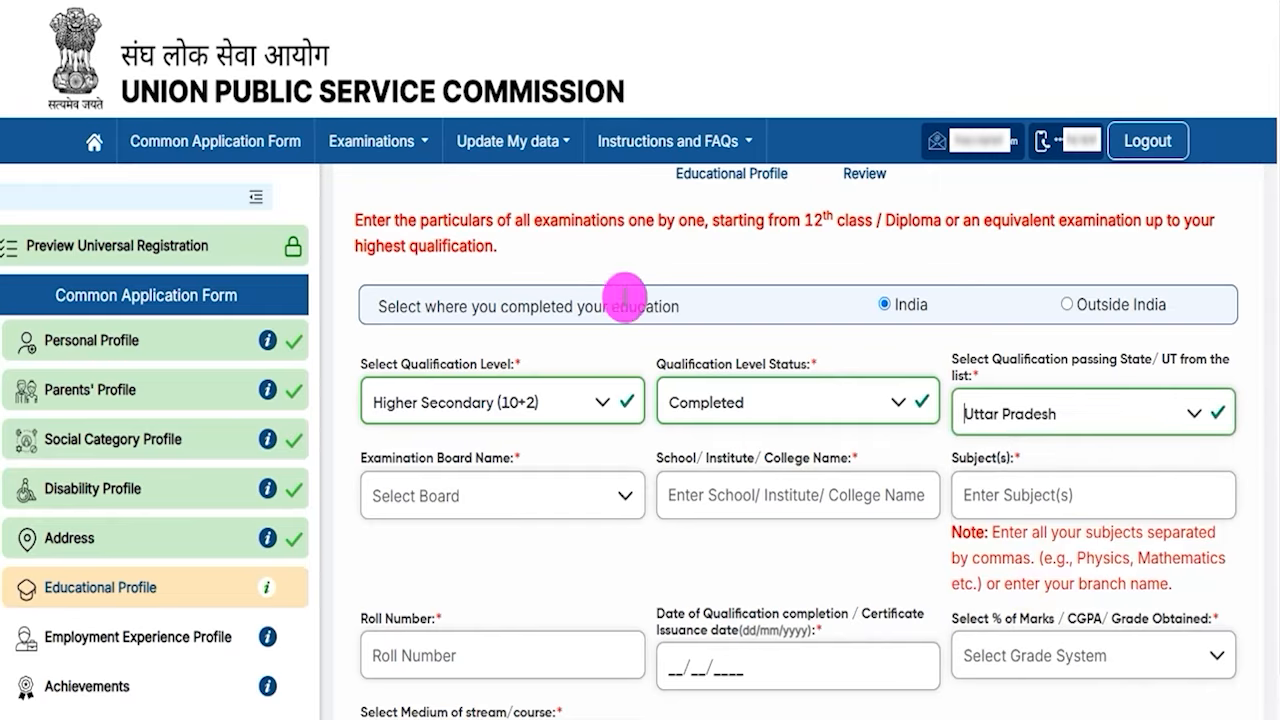
# Check the examination board, school or college name, and subjects fields, leaving them empty
pyautogui.moveTo(395, 458); pyautogui.dragTo(477, 486)
pyautogui.click(477, 490)
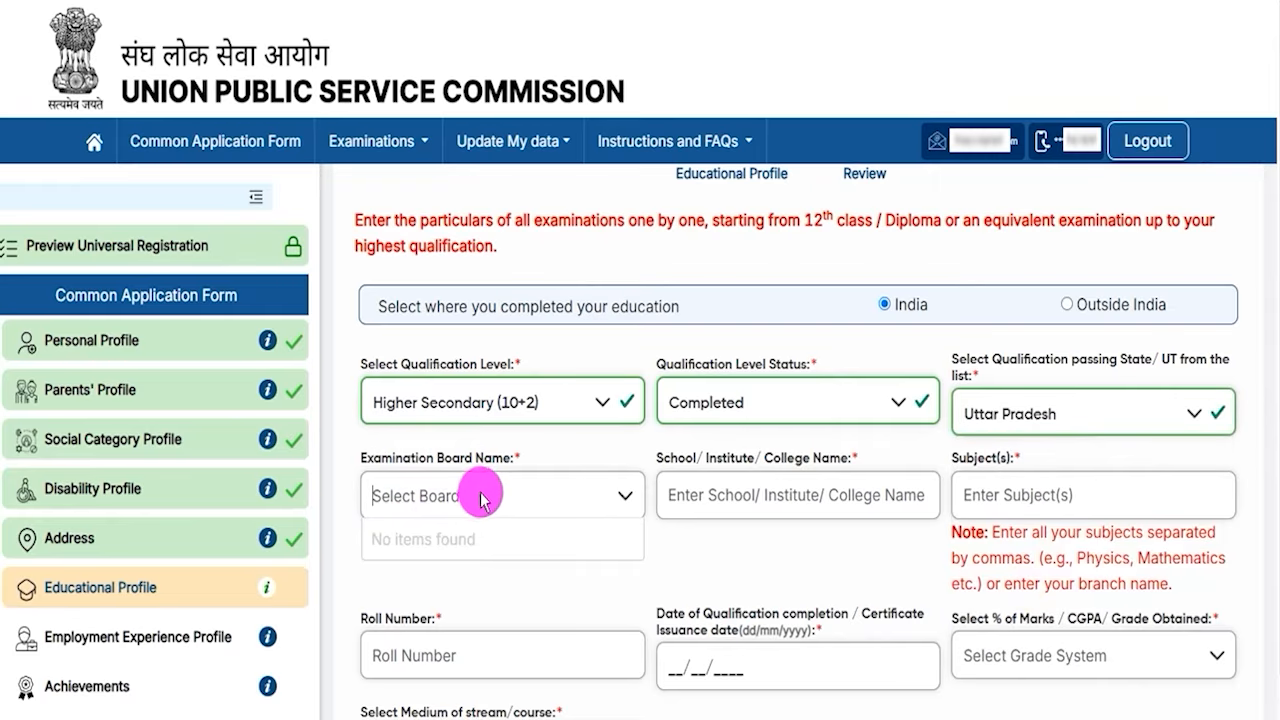
pyautogui.click(615, 497)
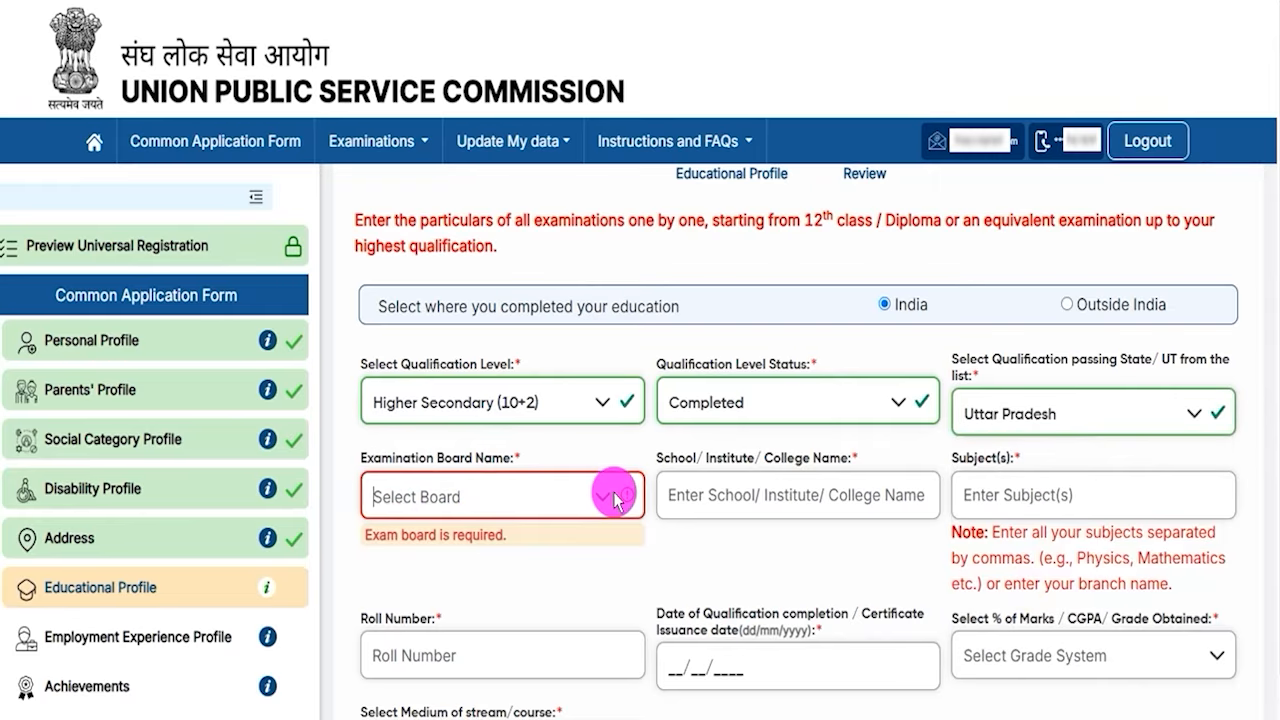
pyautogui.click(601, 498)
pyautogui.click(603, 496)
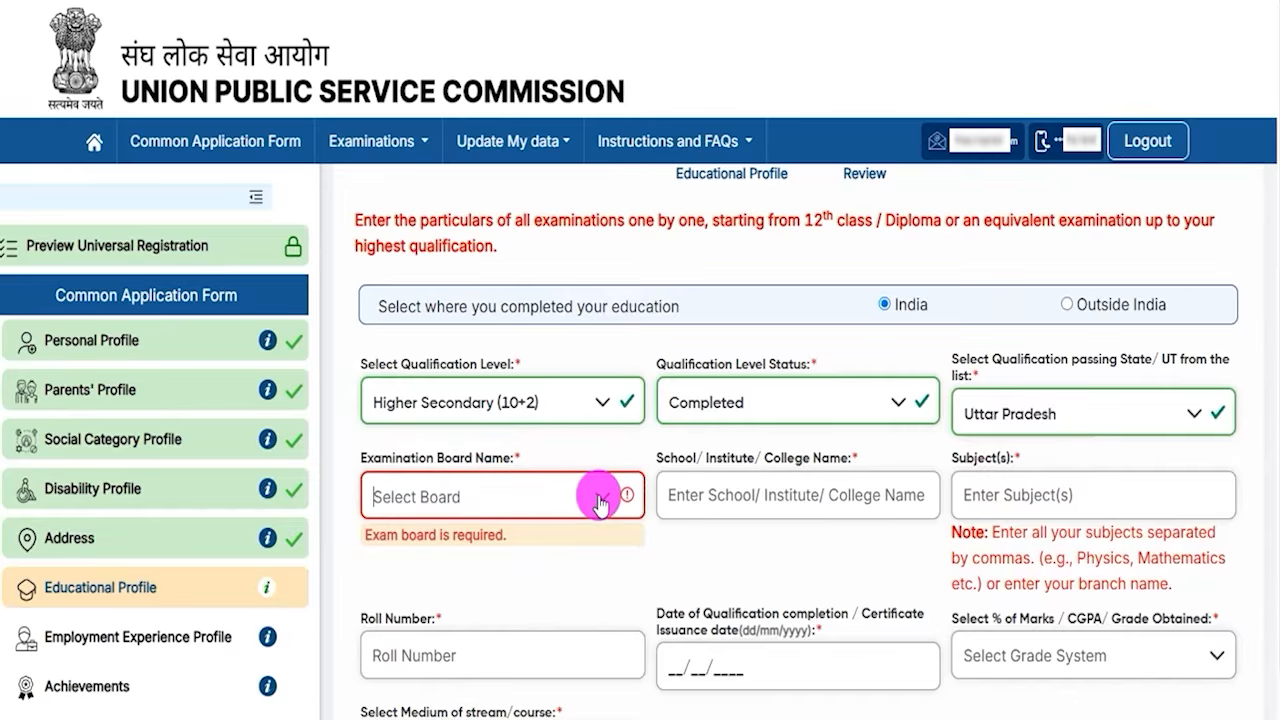
pyautogui.moveTo(677, 462); pyautogui.dragTo(757, 464)
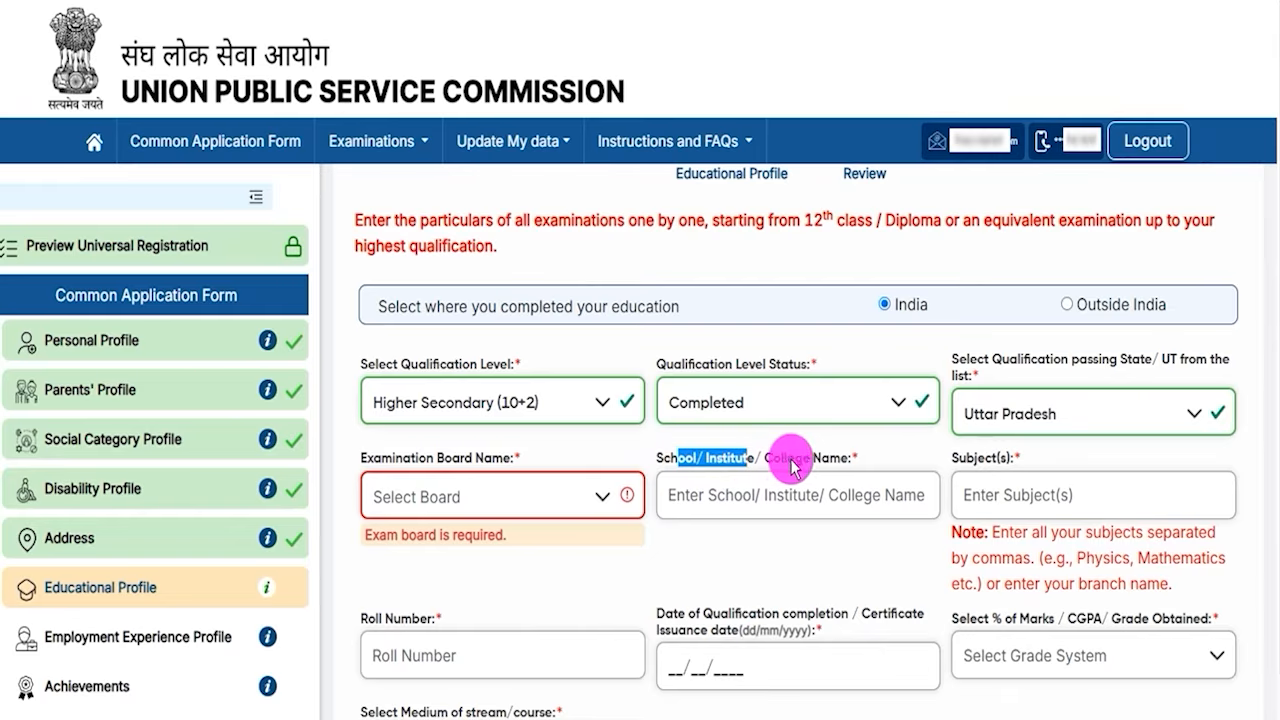
pyautogui.click(786, 494)
pyautogui.click(1010, 500)
pyautogui.click(1040, 577)
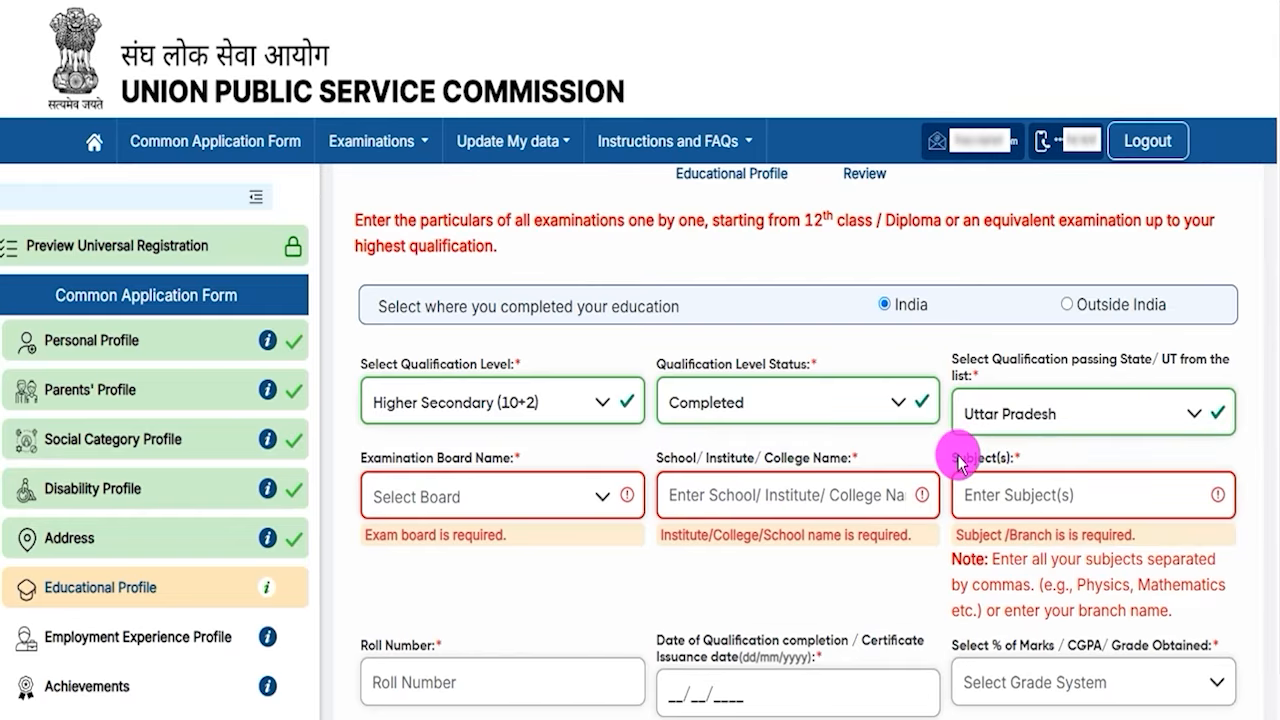
pyautogui.moveTo(958, 466); pyautogui.dragTo(1005, 505)
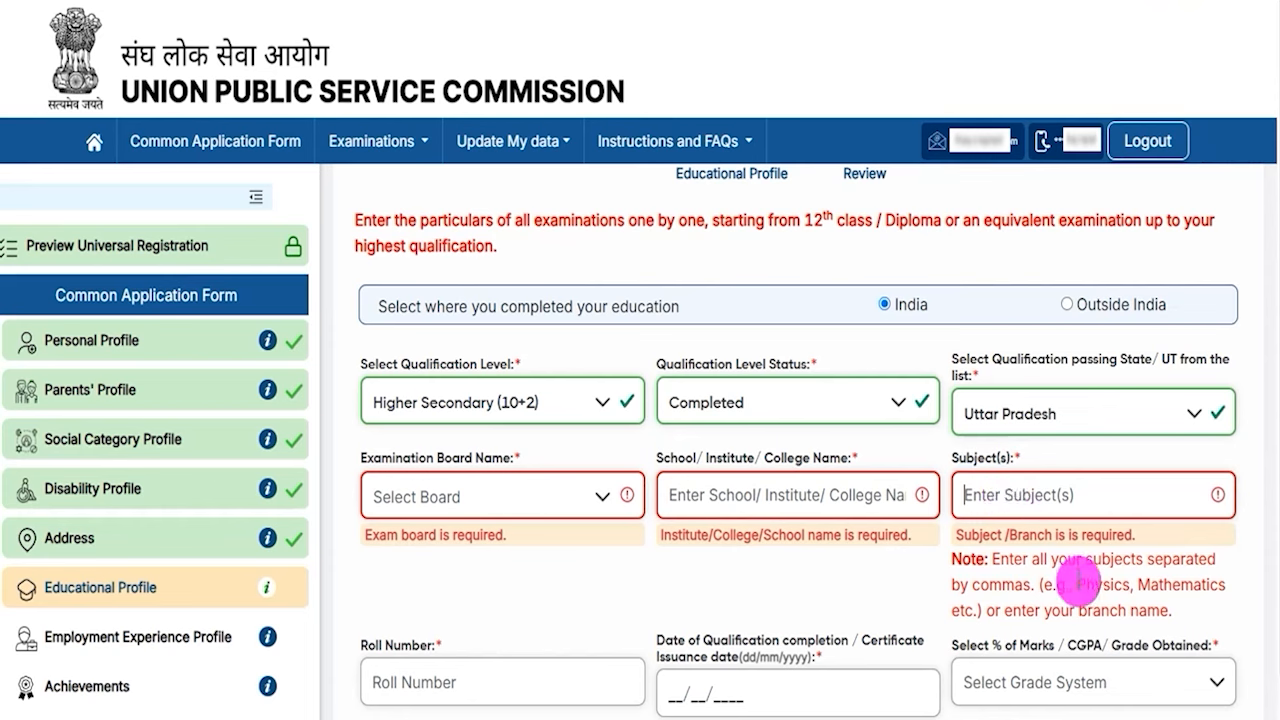
pyautogui.moveTo(1077, 585); pyautogui.dragTo(1217, 588)
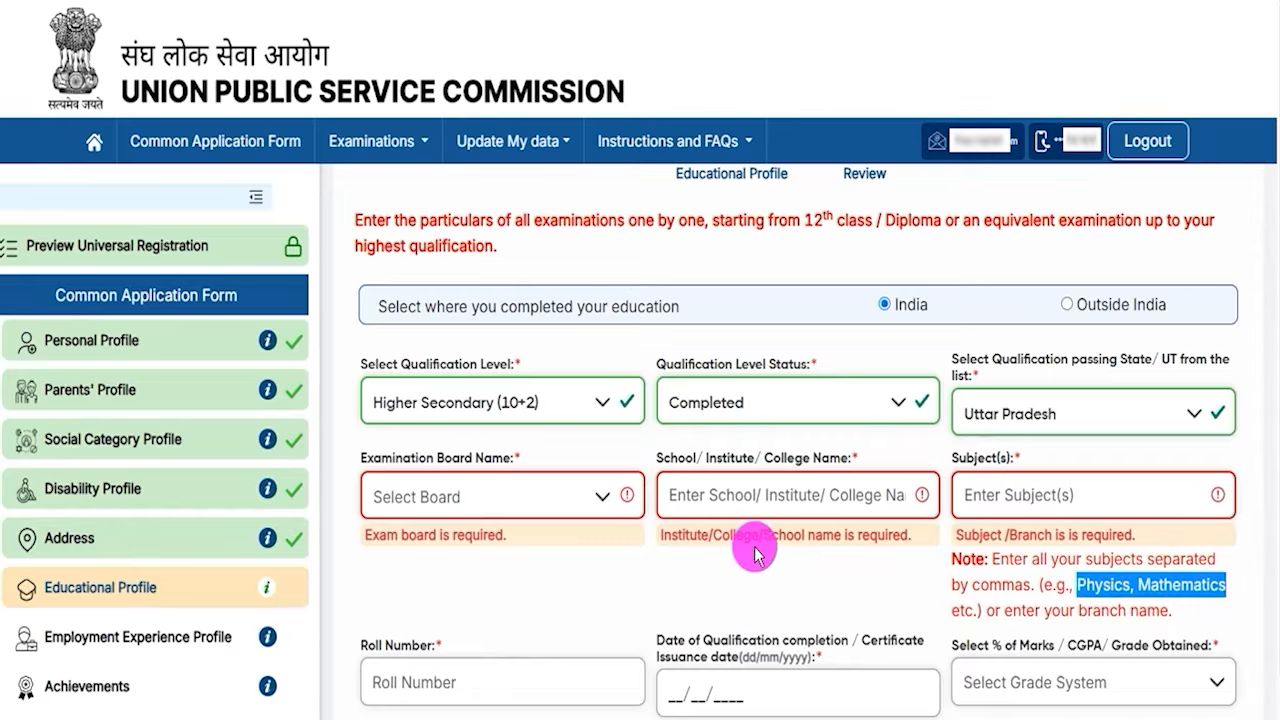
pyautogui.scroll(-3, 671, 557)
# Set the Higher Secondary grade system to Percentage(%) Marks
pyautogui.click(489, 422)
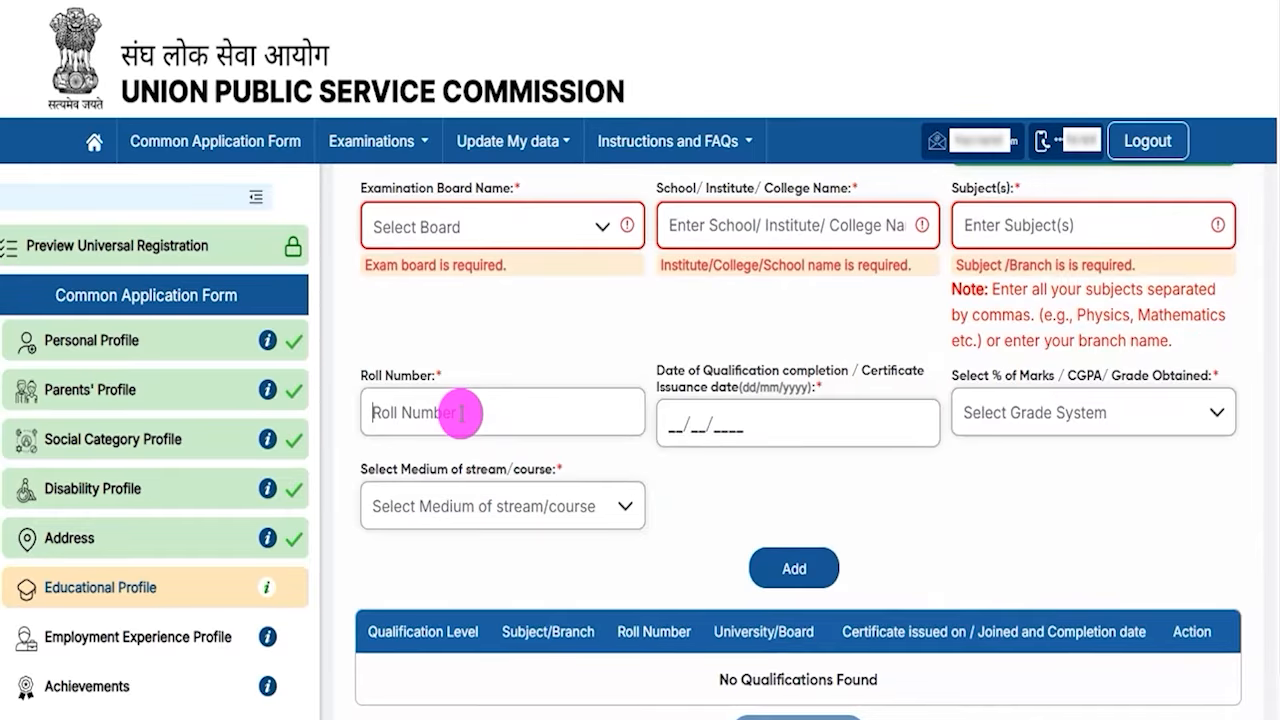
pyautogui.moveTo(676, 370); pyautogui.dragTo(836, 380)
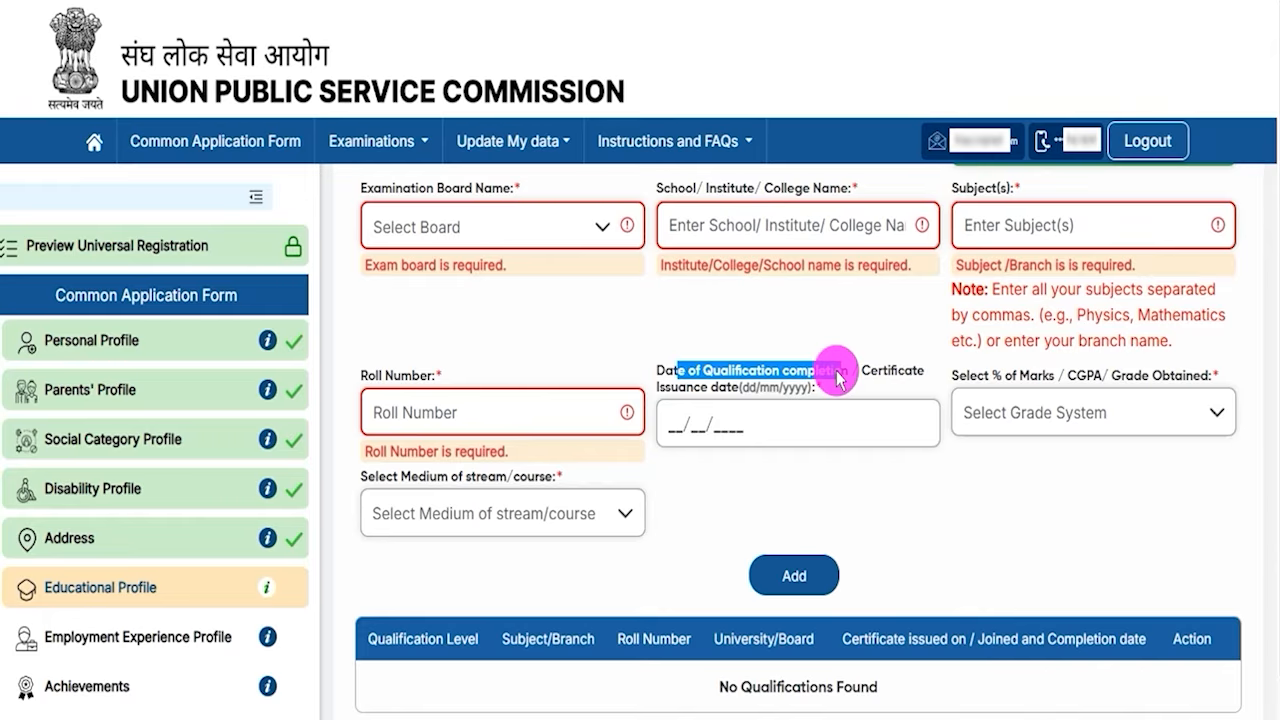
pyautogui.moveTo(835, 380); pyautogui.dragTo(700, 372)
pyautogui.click(683, 427)
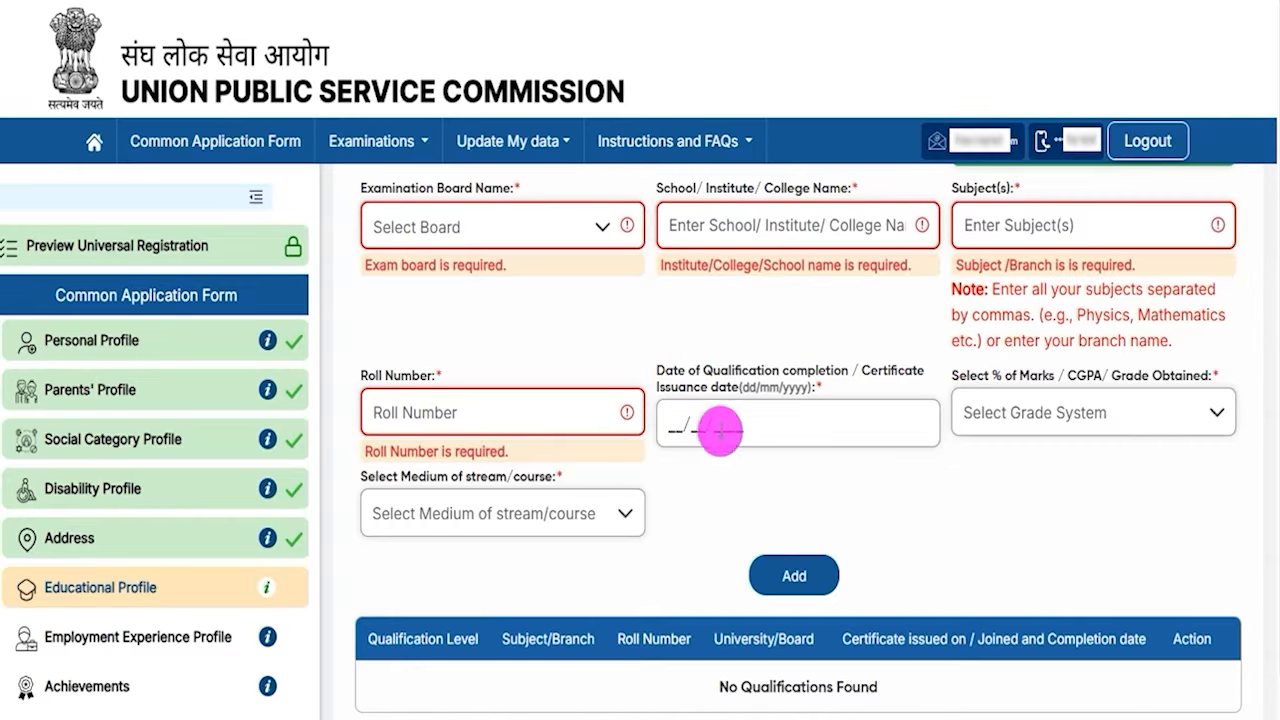
pyautogui.moveTo(968, 375); pyautogui.dragTo(1105, 383)
pyautogui.click(1090, 413)
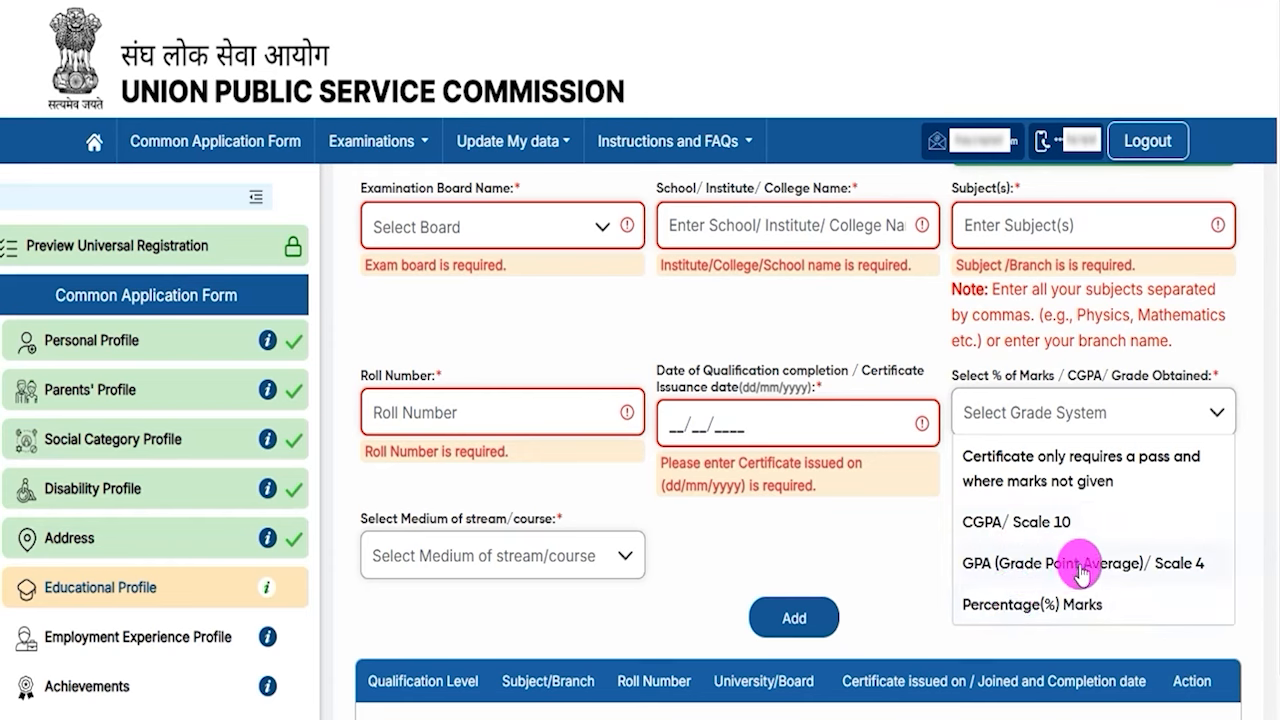
pyautogui.click(1018, 604)
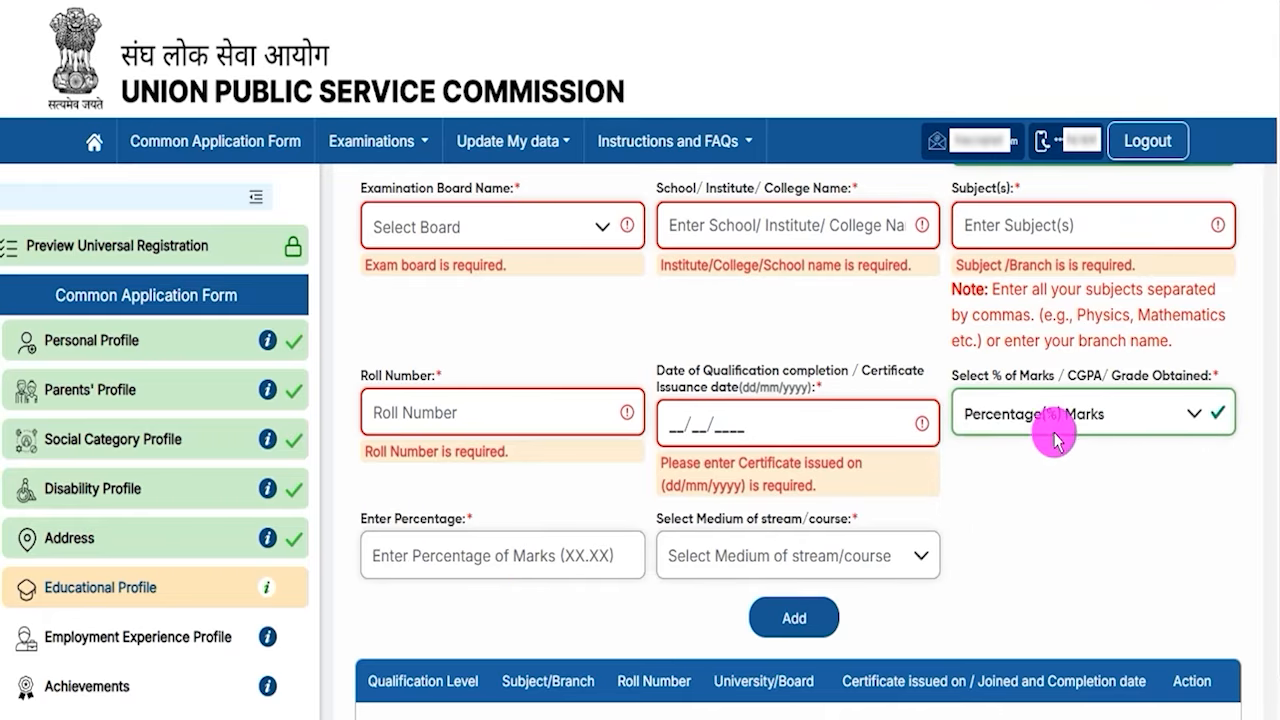
# Enter 90 as the percentage and choose English as the medium of stream
pyautogui.click(452, 549)
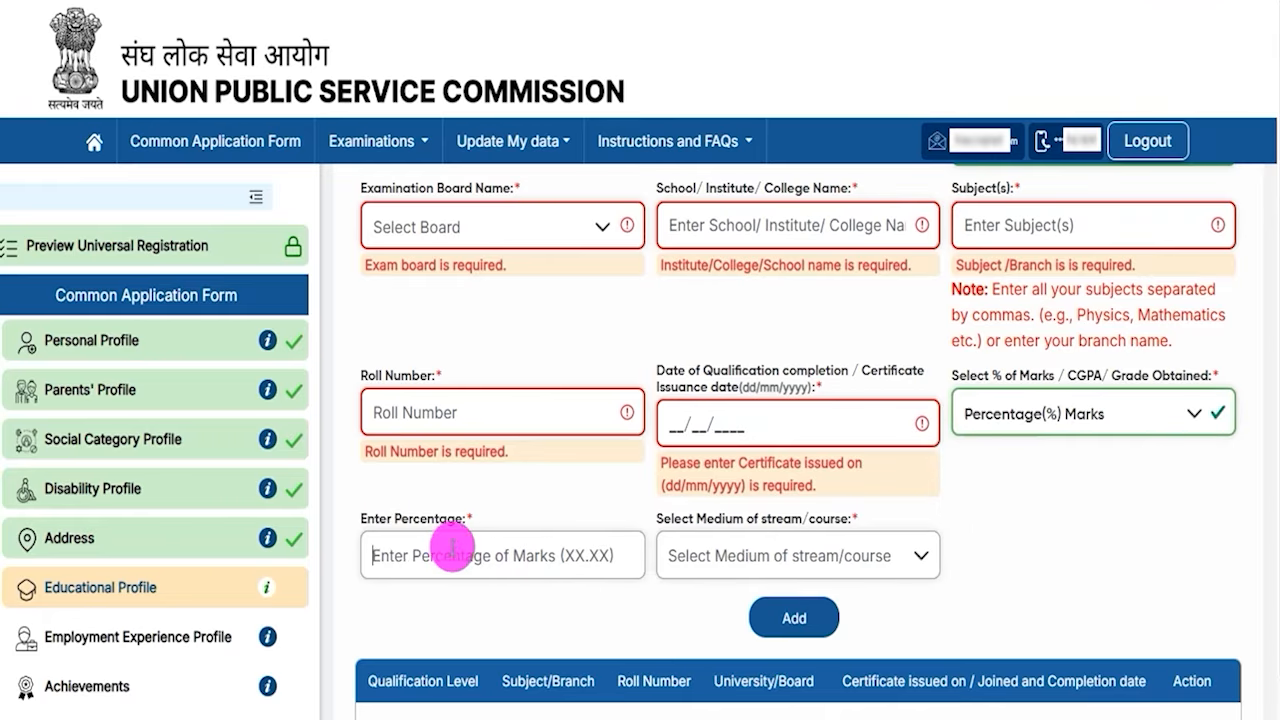
pyautogui.write('90')
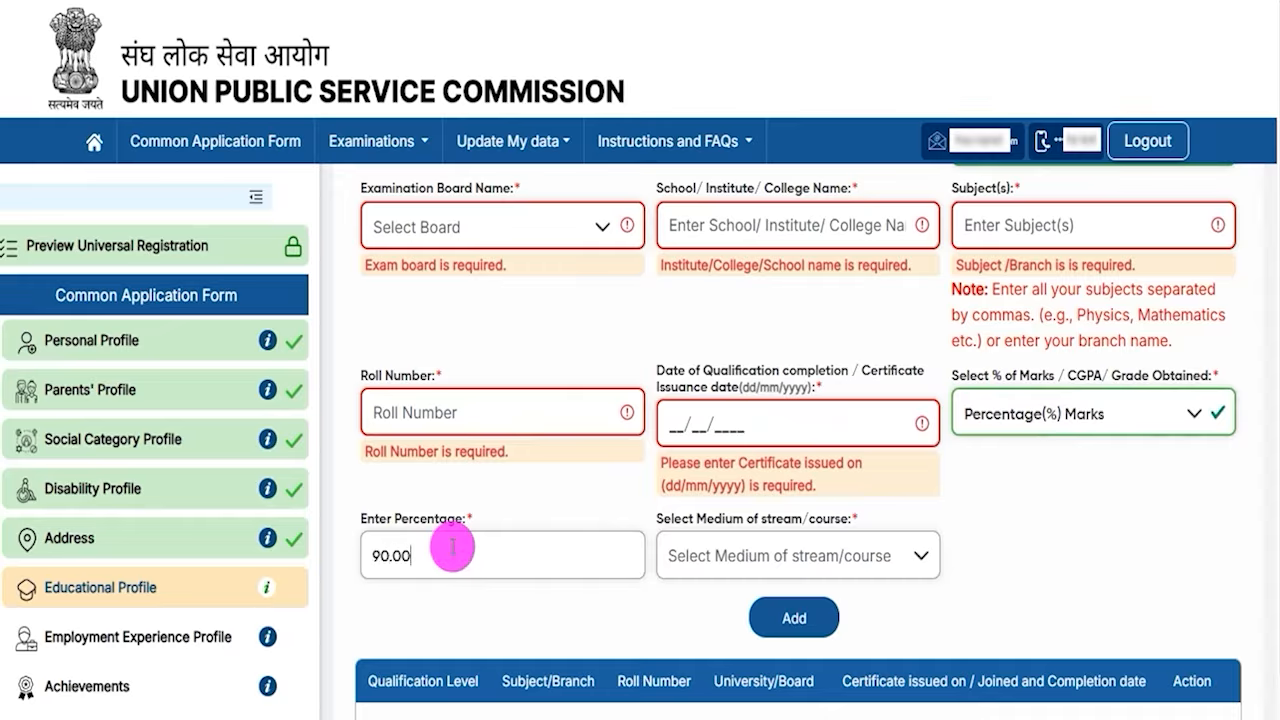
pyautogui.click(743, 556)
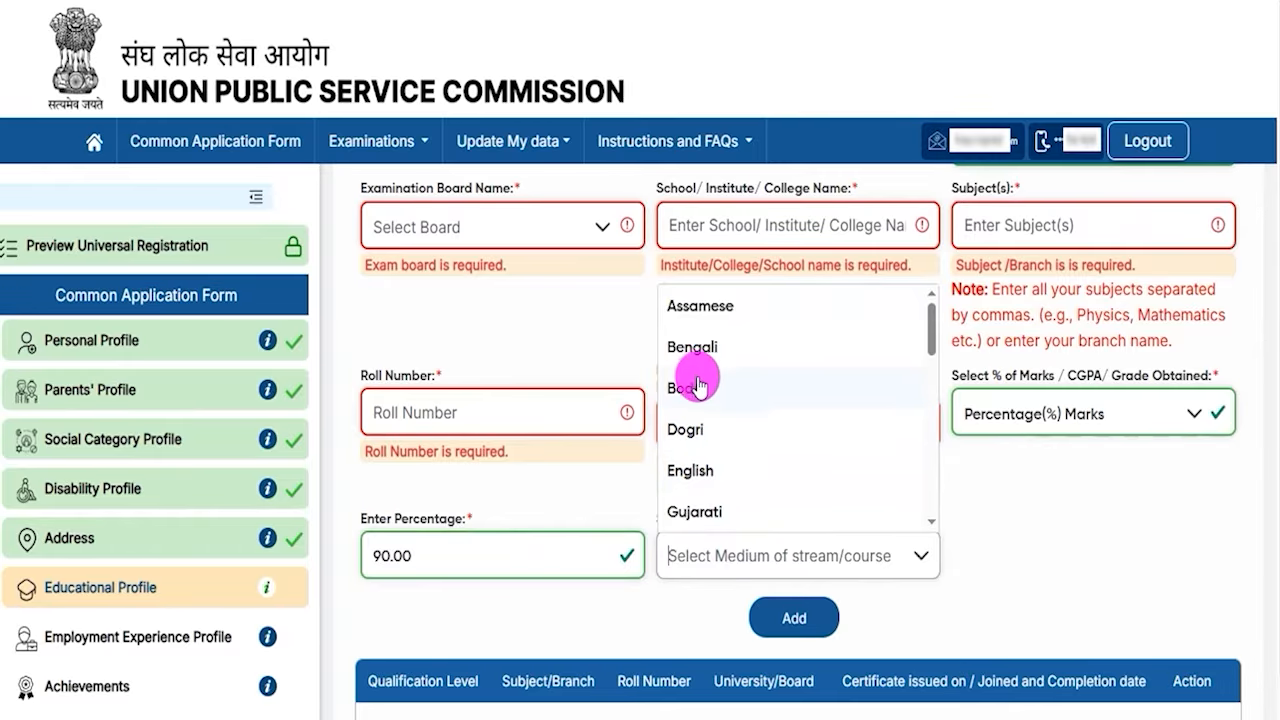
pyautogui.click(703, 475)
pyautogui.scroll(-1, 994, 583)
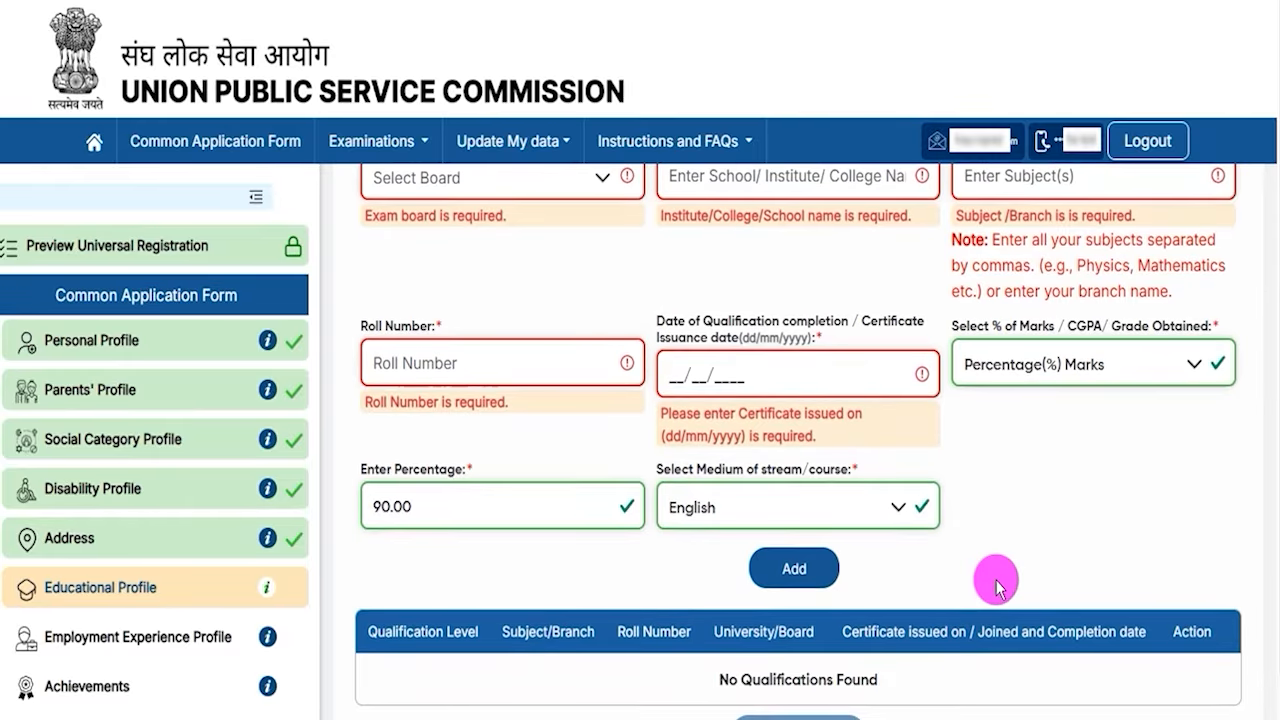
pyautogui.scroll(-1, 1151, 594)
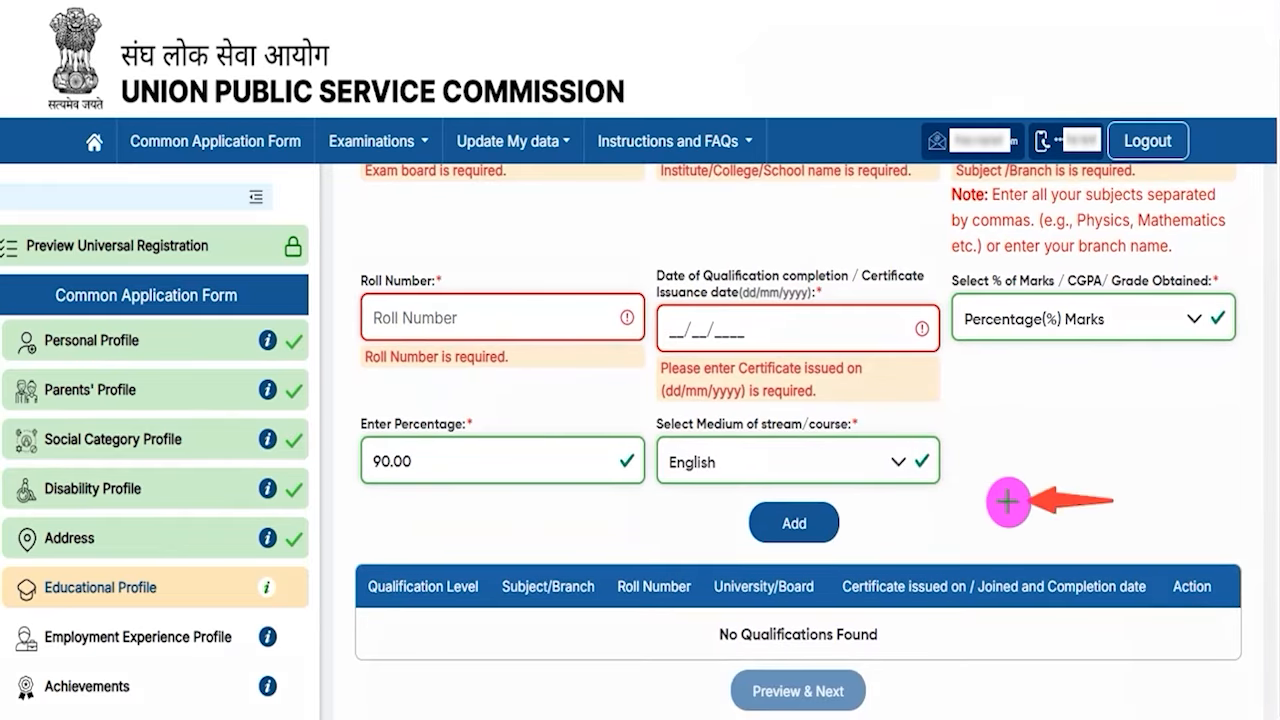
# Add the Higher Secondary entry to the qualifications table and select India for a new entry
pyautogui.click(832, 521)
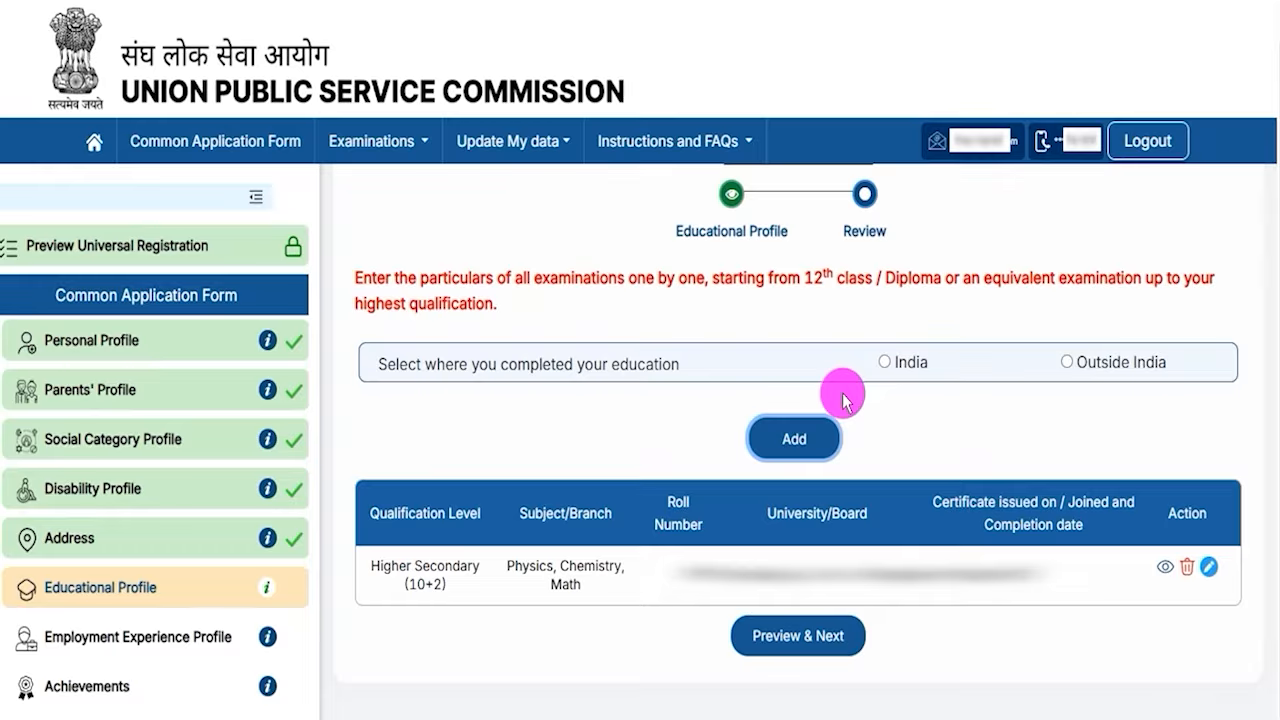
pyautogui.moveTo(391, 566); pyautogui.dragTo(459, 566)
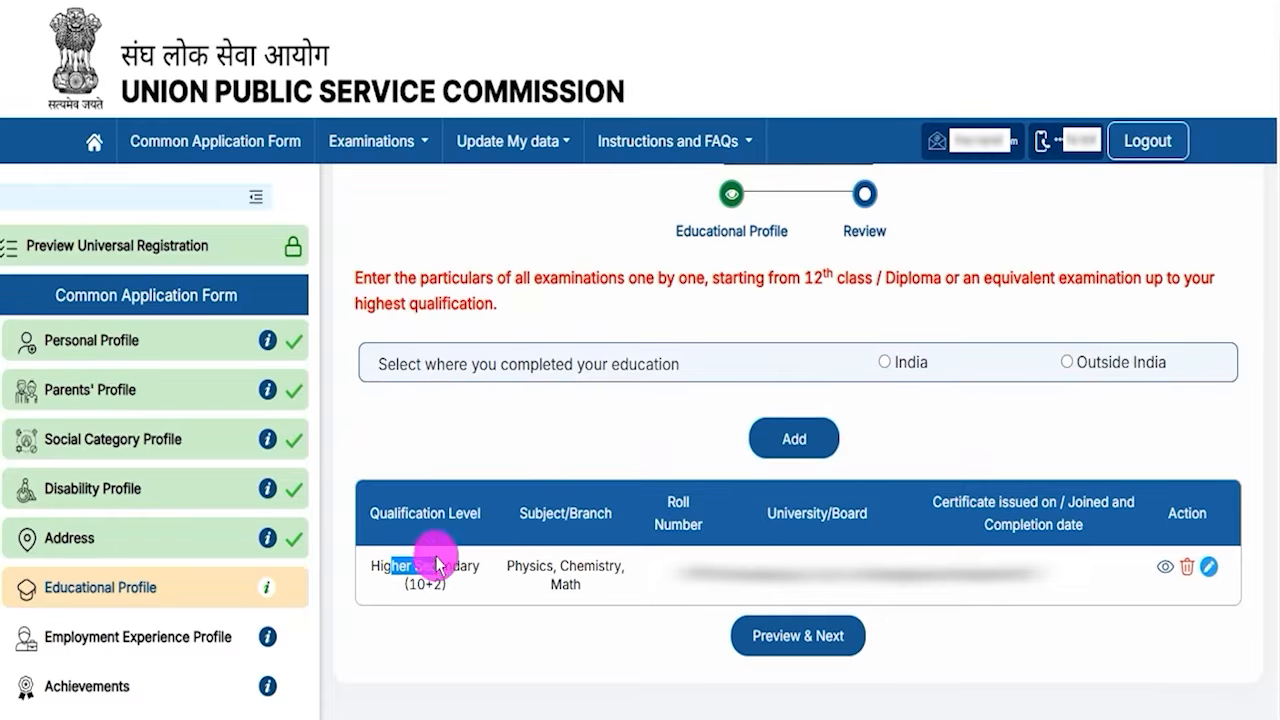
pyautogui.click(818, 590)
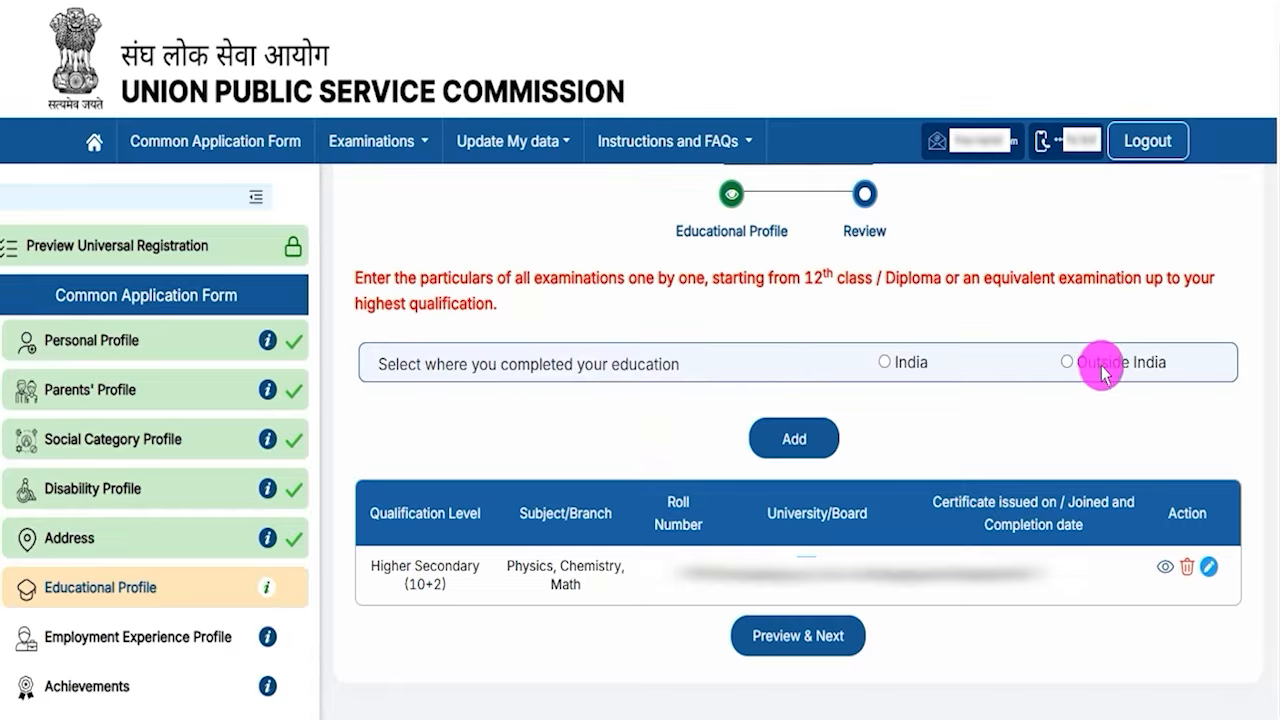
pyautogui.click(885, 364)
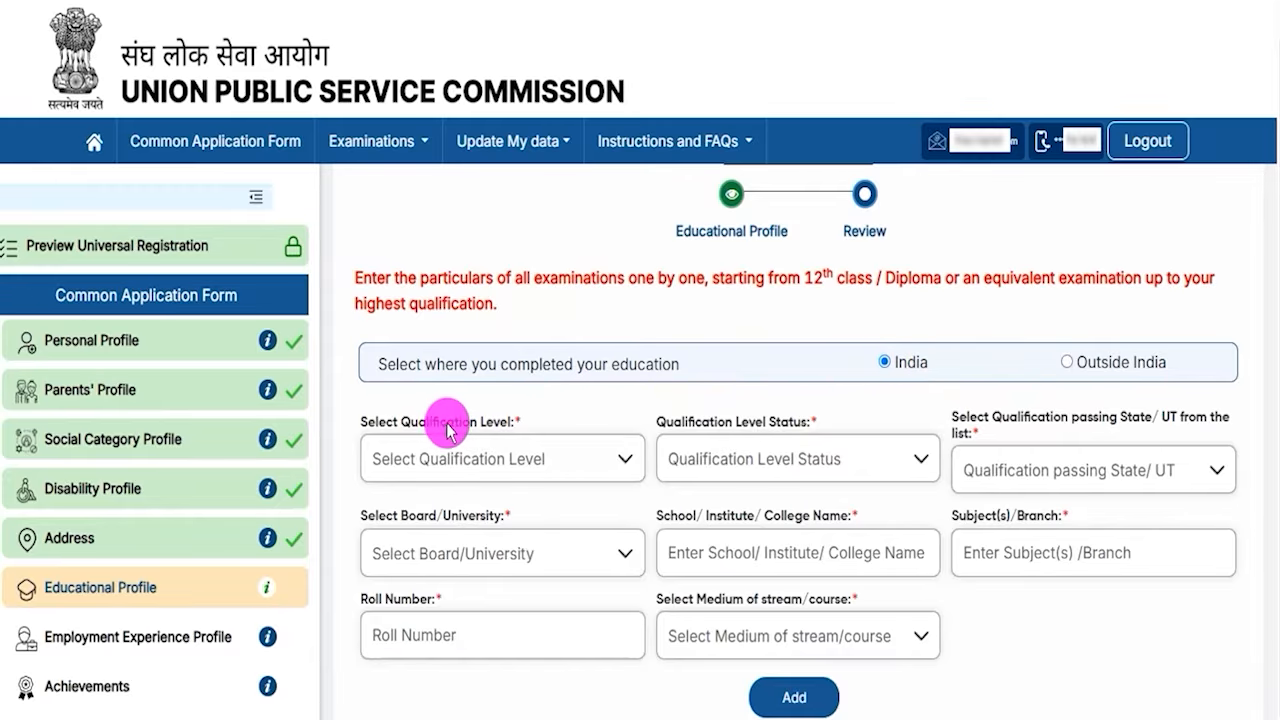
# Set the new qualification to level Graduate, status Completed, and stream Medical
pyautogui.click(495, 456)
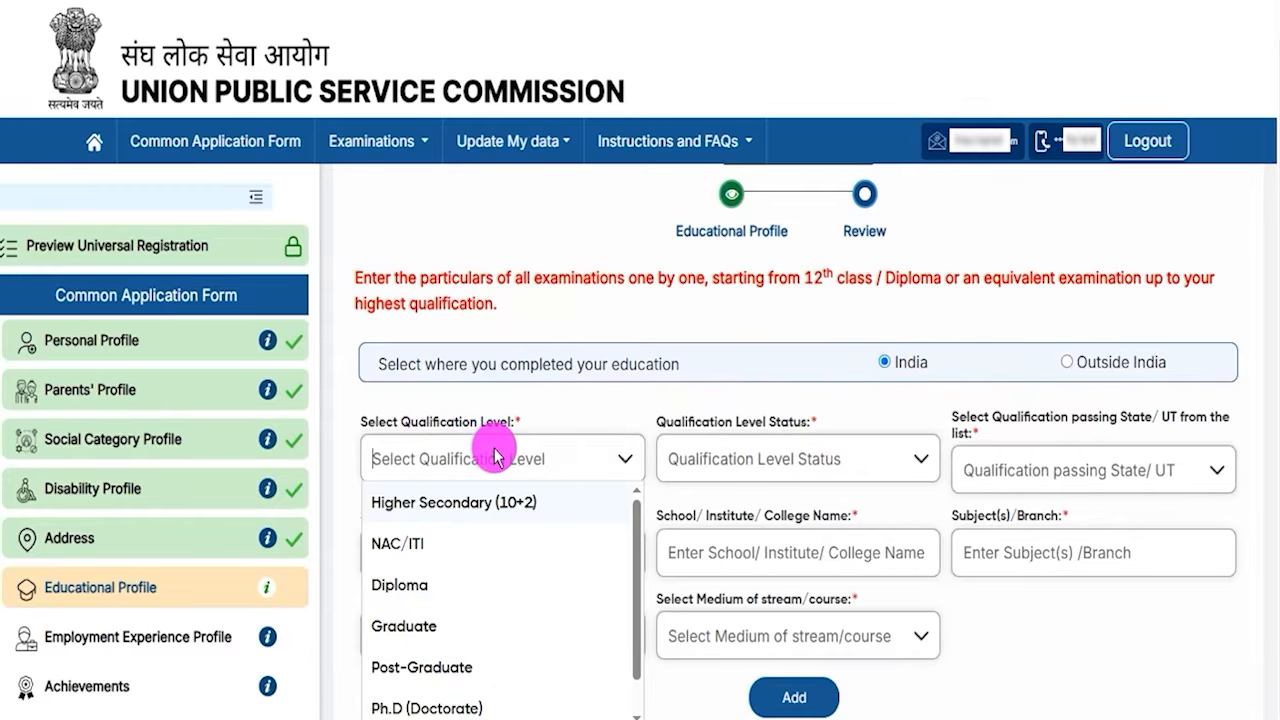
pyautogui.click(414, 626)
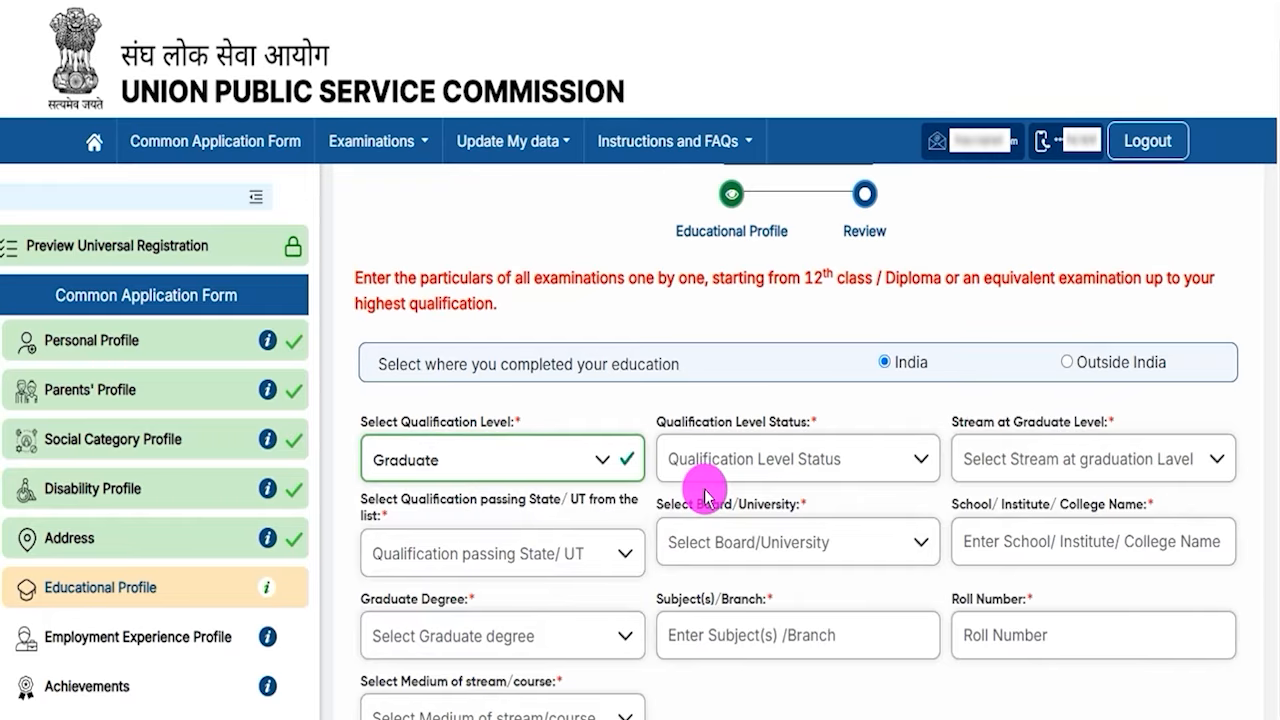
pyautogui.click(751, 458)
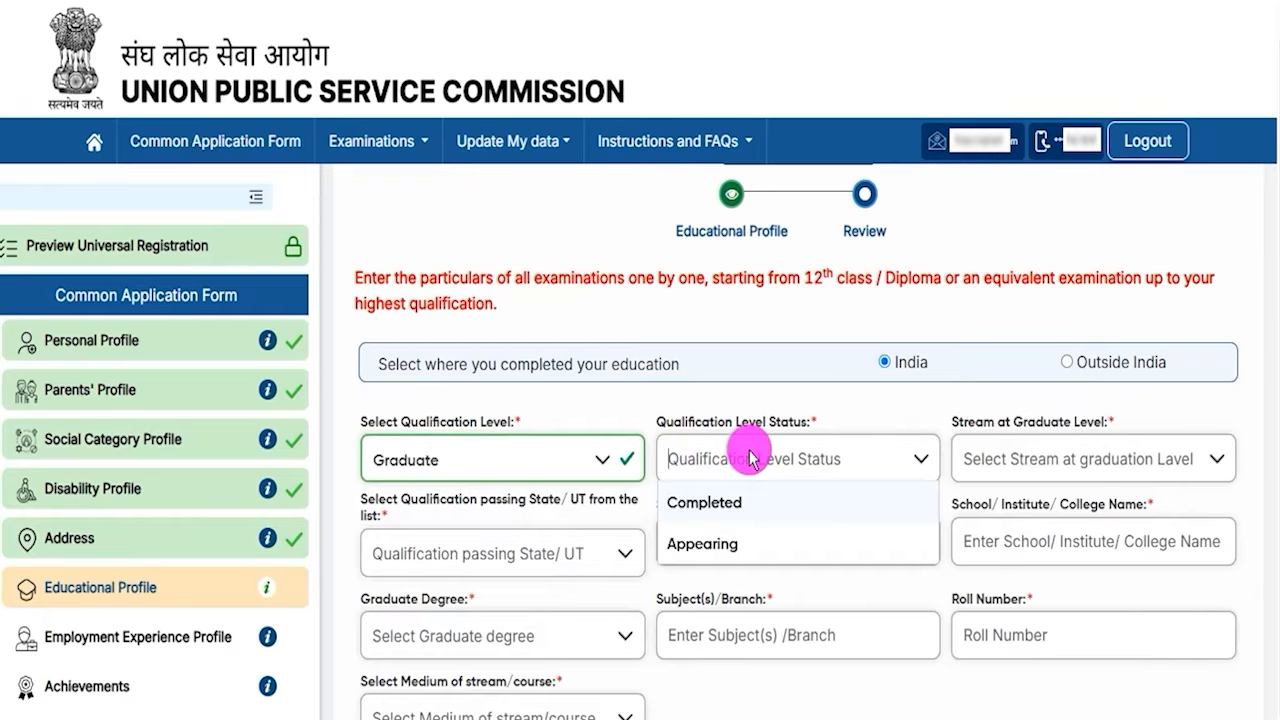
pyautogui.click(733, 505)
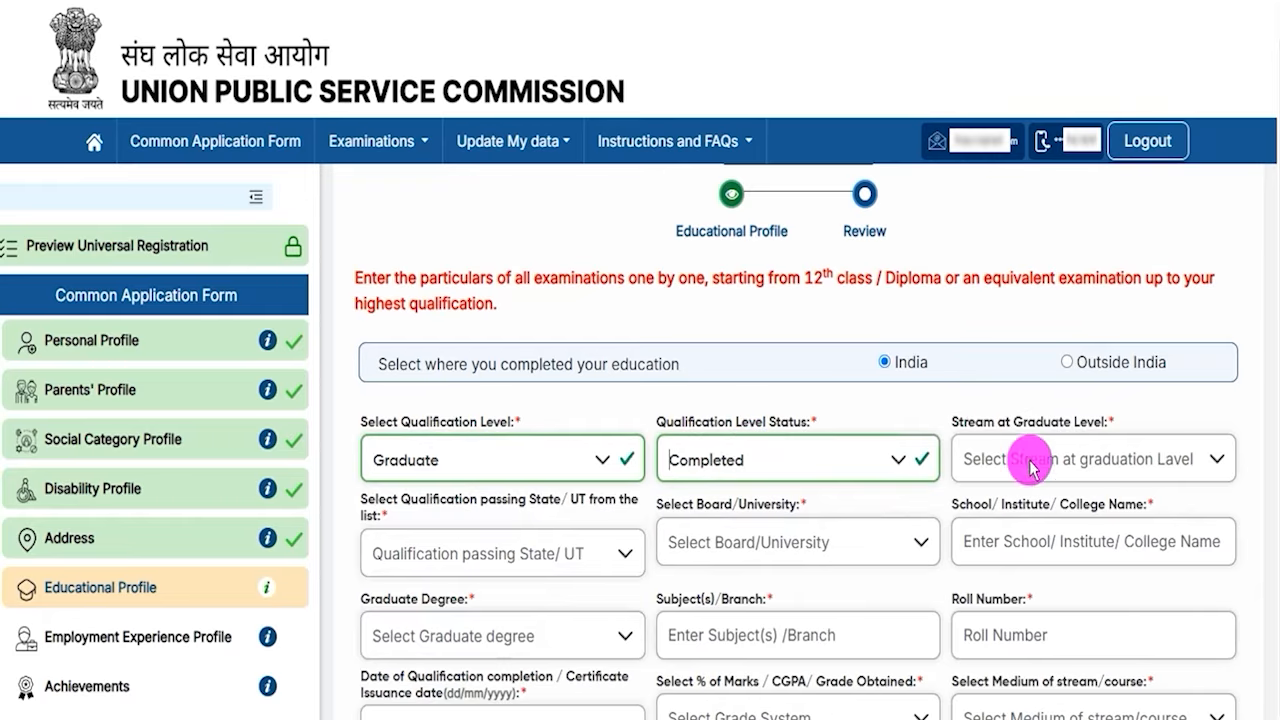
pyautogui.click(1059, 473)
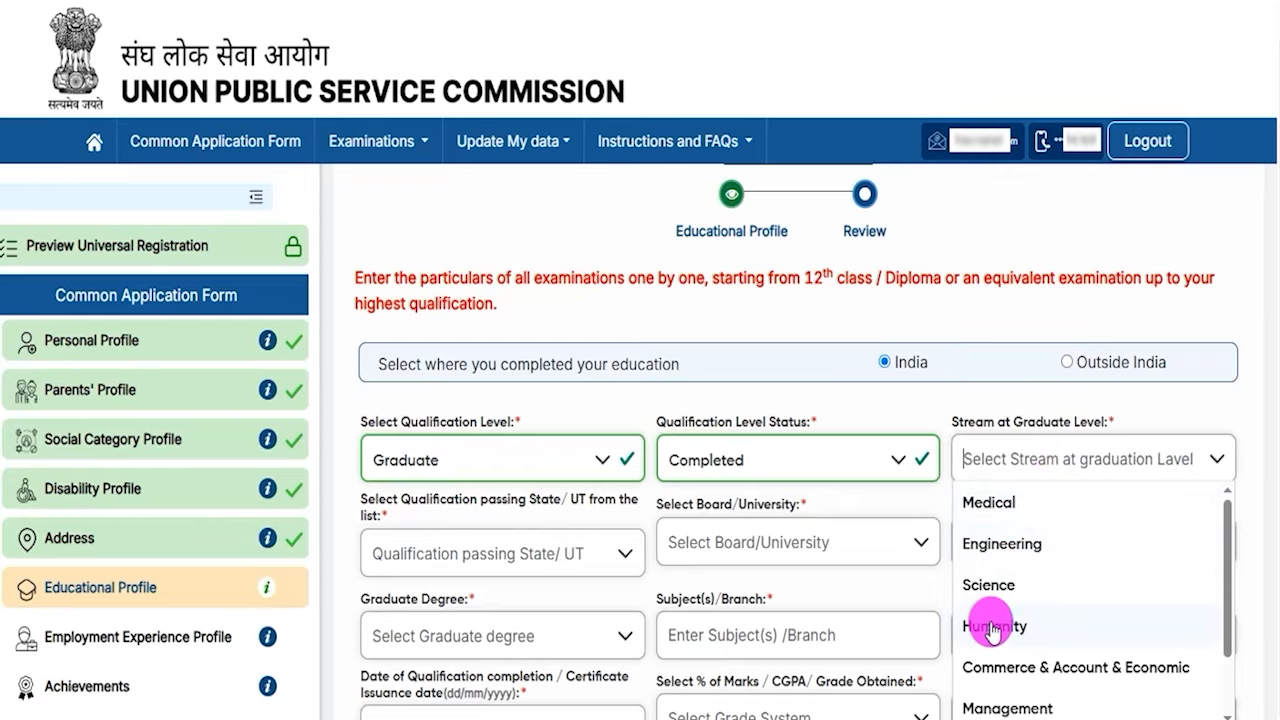
pyautogui.click(1000, 503)
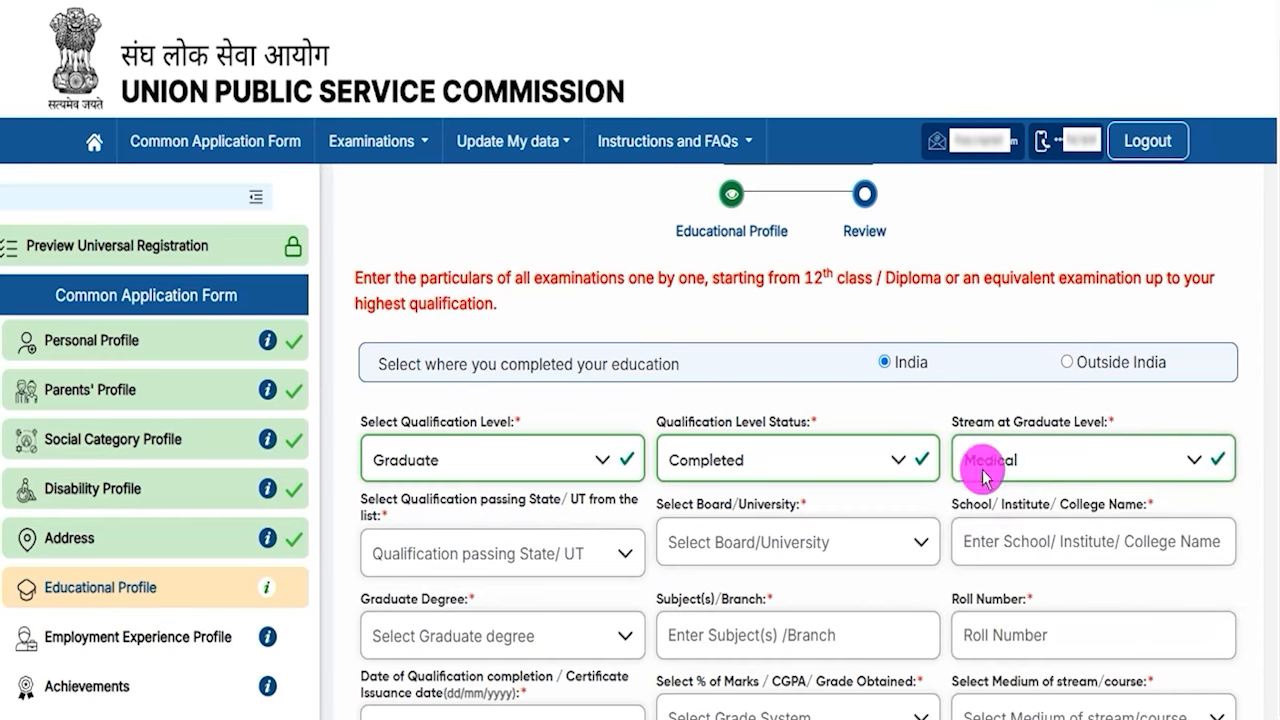
pyautogui.click(527, 562)
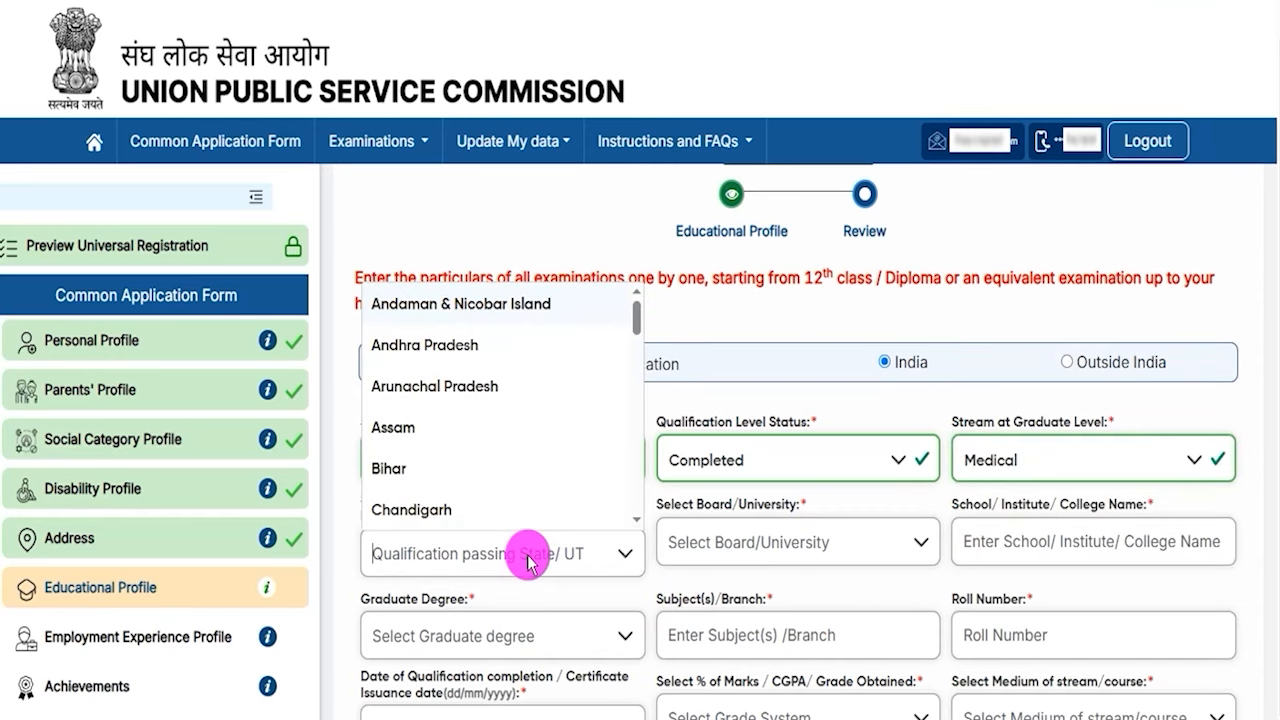
pyautogui.click(795, 553)
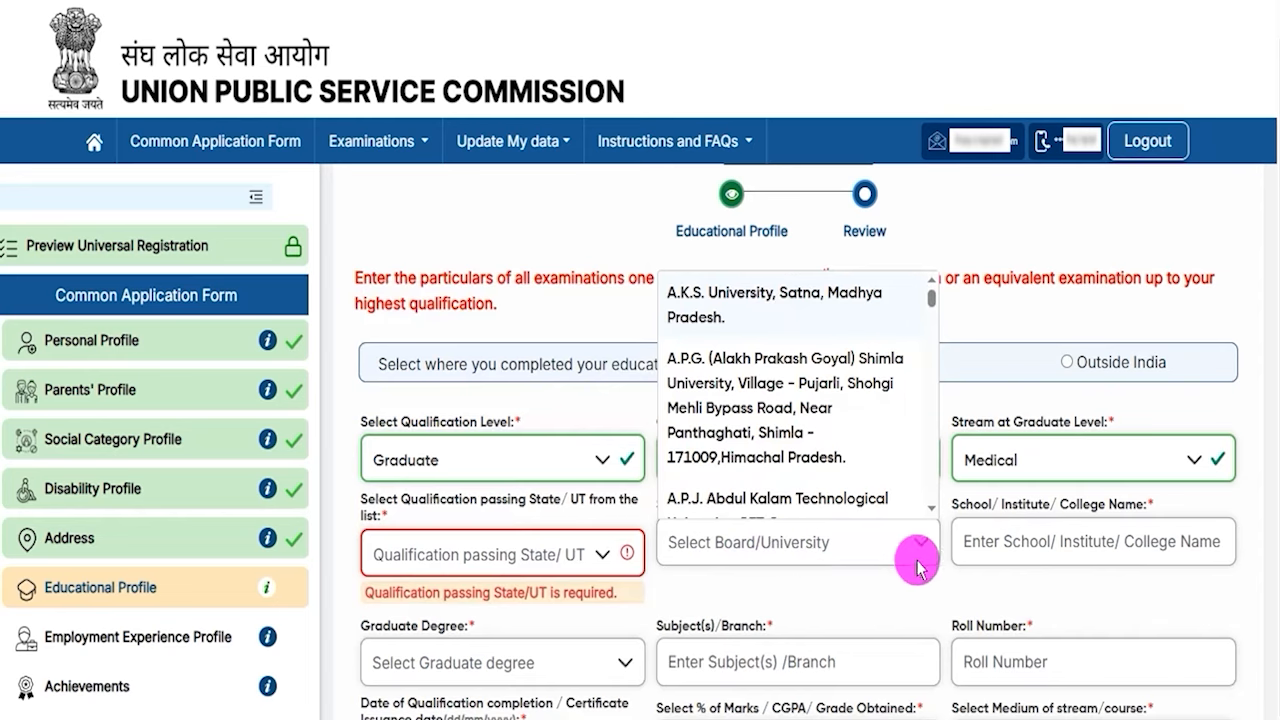
pyautogui.click(1017, 546)
pyautogui.scroll(-2, 1017, 546)
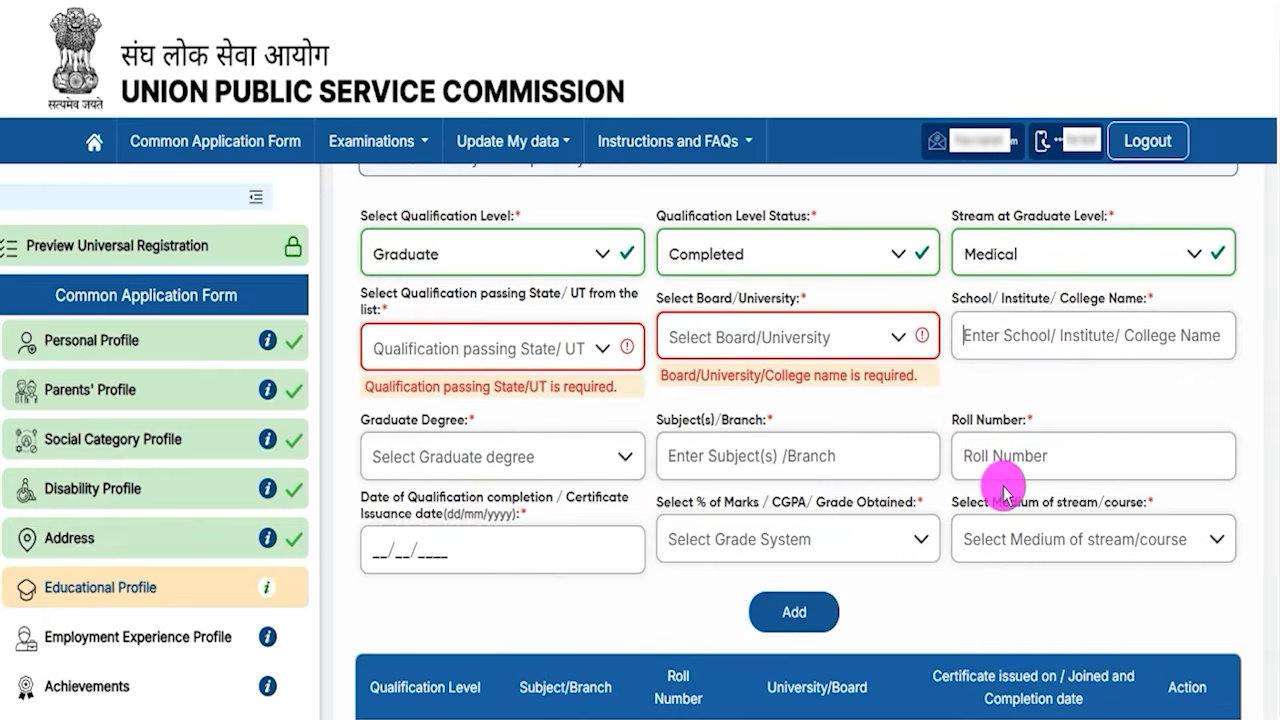
# Choose B.A. as the graduate degree, passing over the subject and roll number fields
pyautogui.click(428, 458)
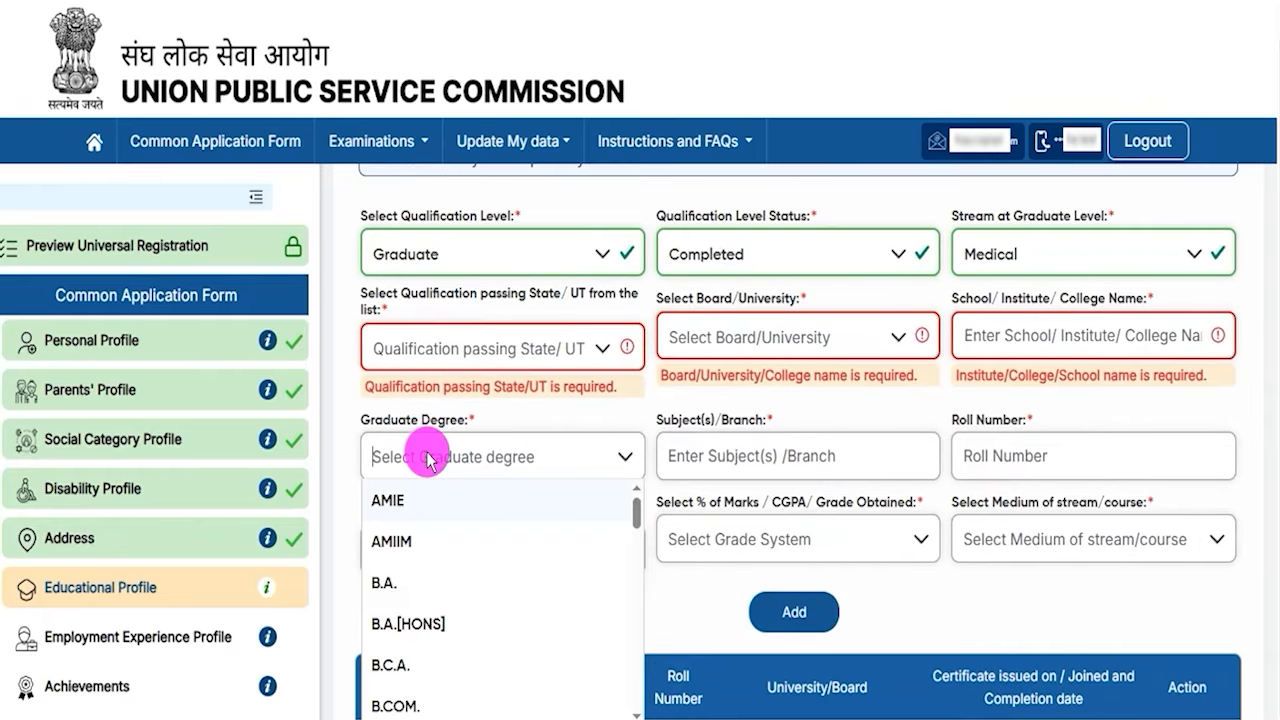
pyautogui.click(406, 584)
pyautogui.moveTo(679, 421); pyautogui.dragTo(745, 430)
pyautogui.click(736, 459)
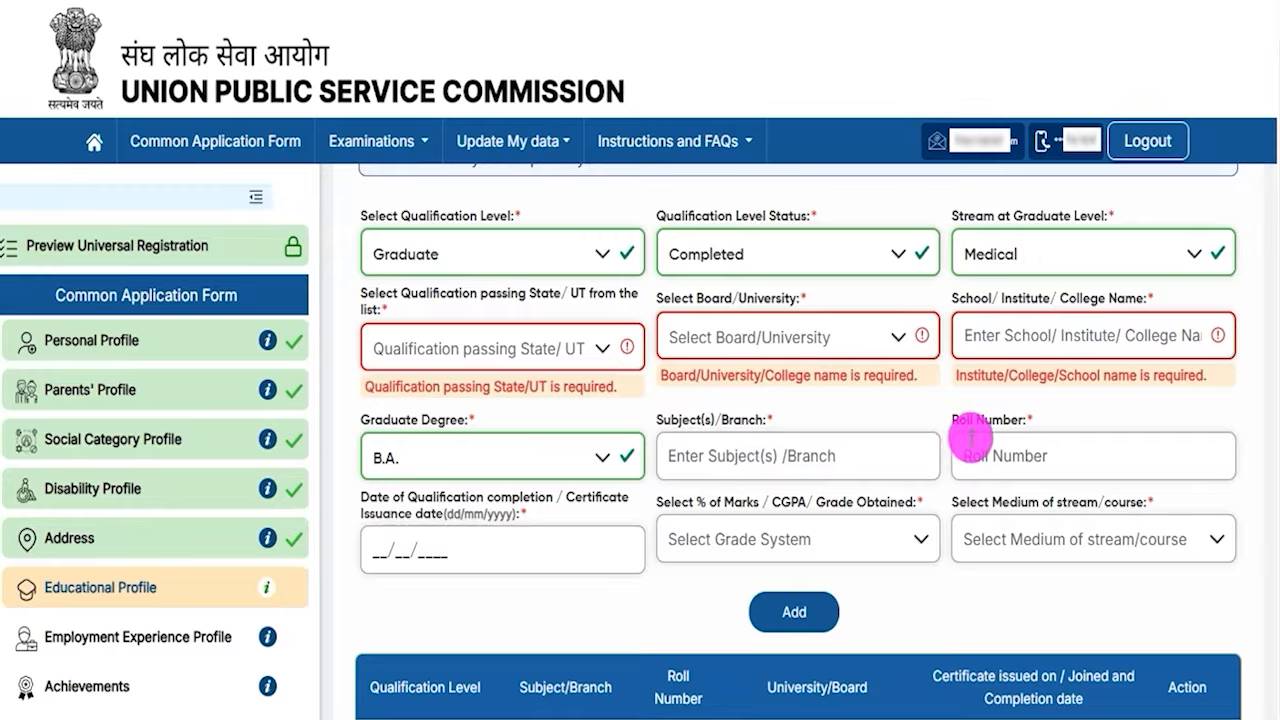
pyautogui.moveTo(971, 423); pyautogui.dragTo(1012, 428)
pyautogui.click(997, 456)
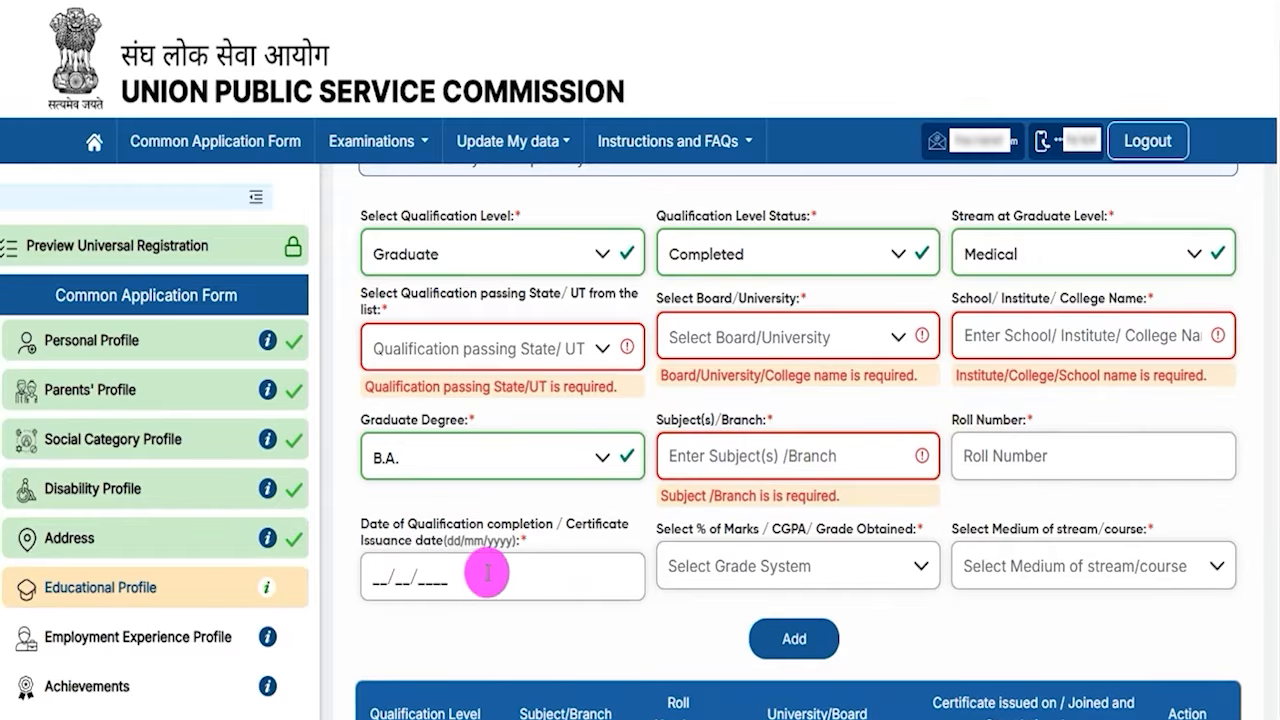
pyautogui.click(386, 581)
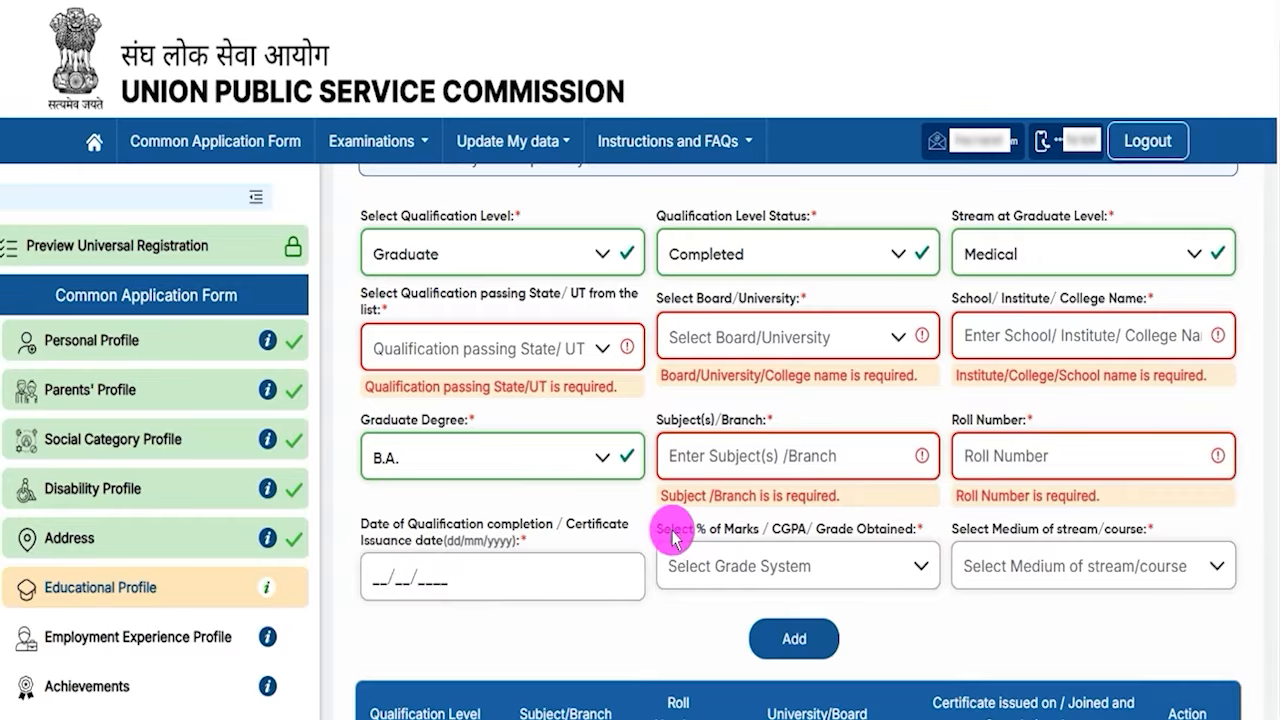
# Set the graduate grade system to Percentage(%) Marks and the medium of study to English
pyautogui.moveTo(668, 530); pyautogui.dragTo(745, 532)
pyautogui.click(769, 570)
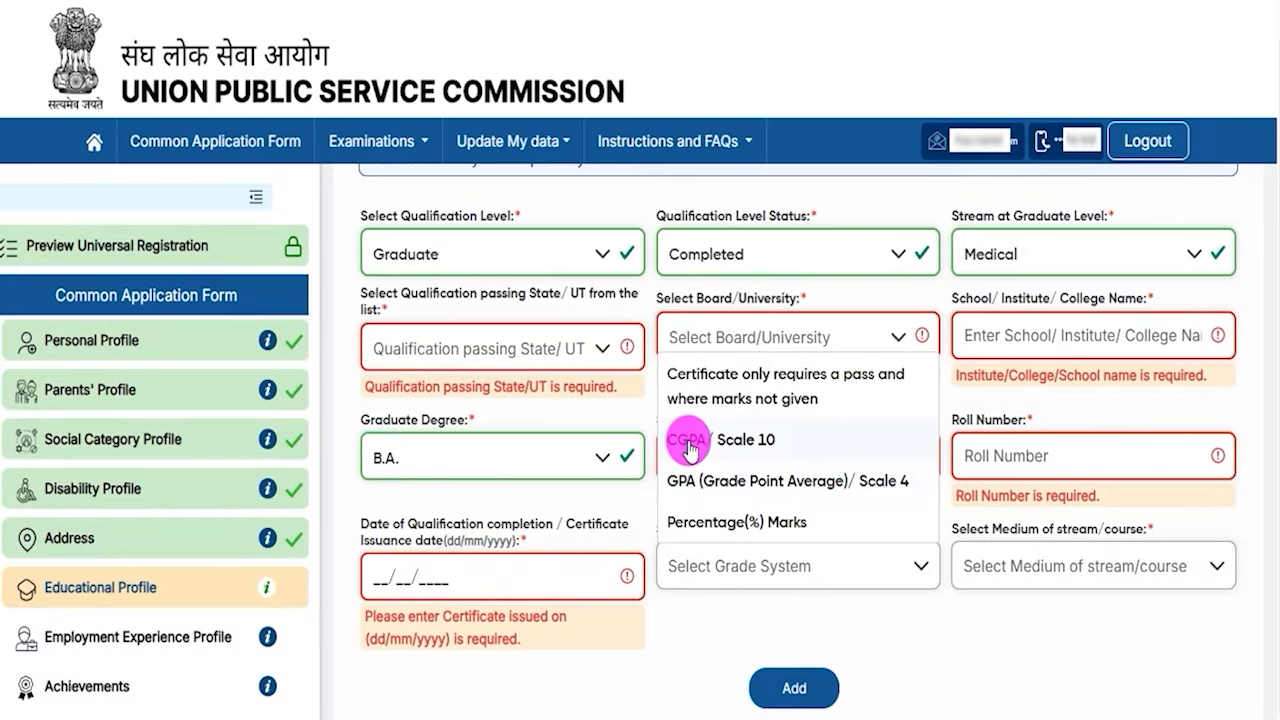
pyautogui.click(738, 523)
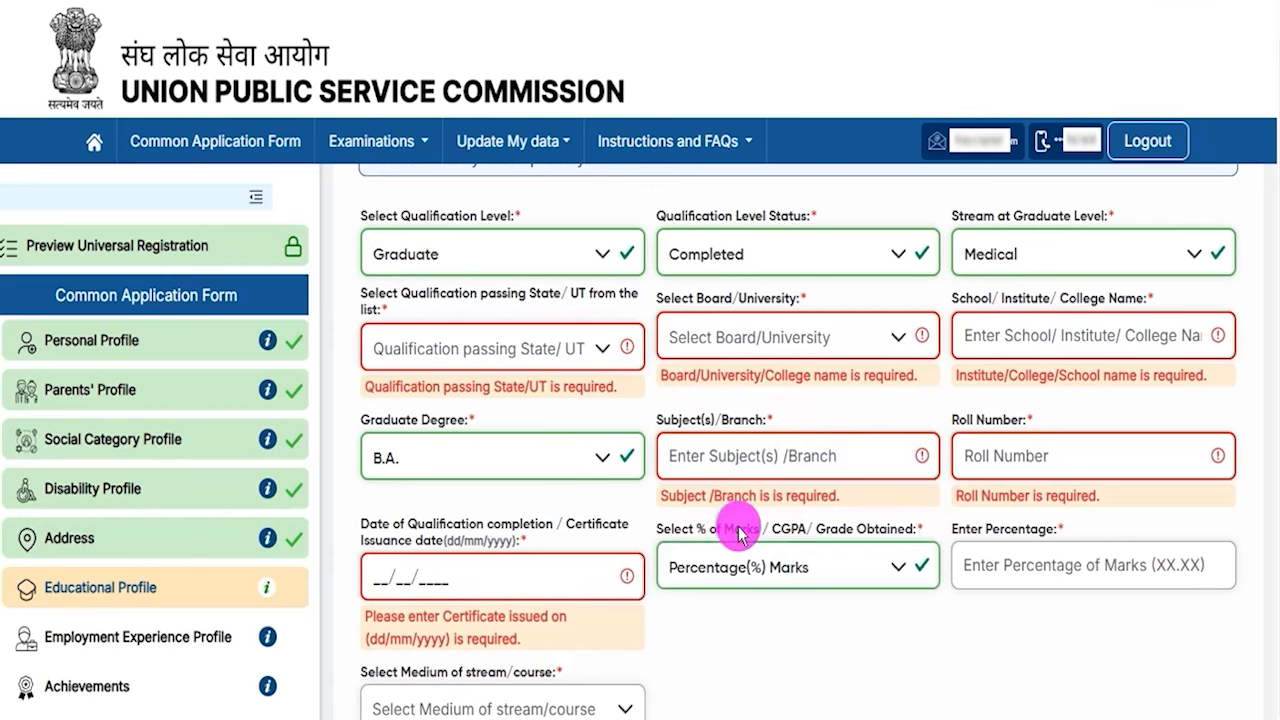
pyautogui.click(1008, 560)
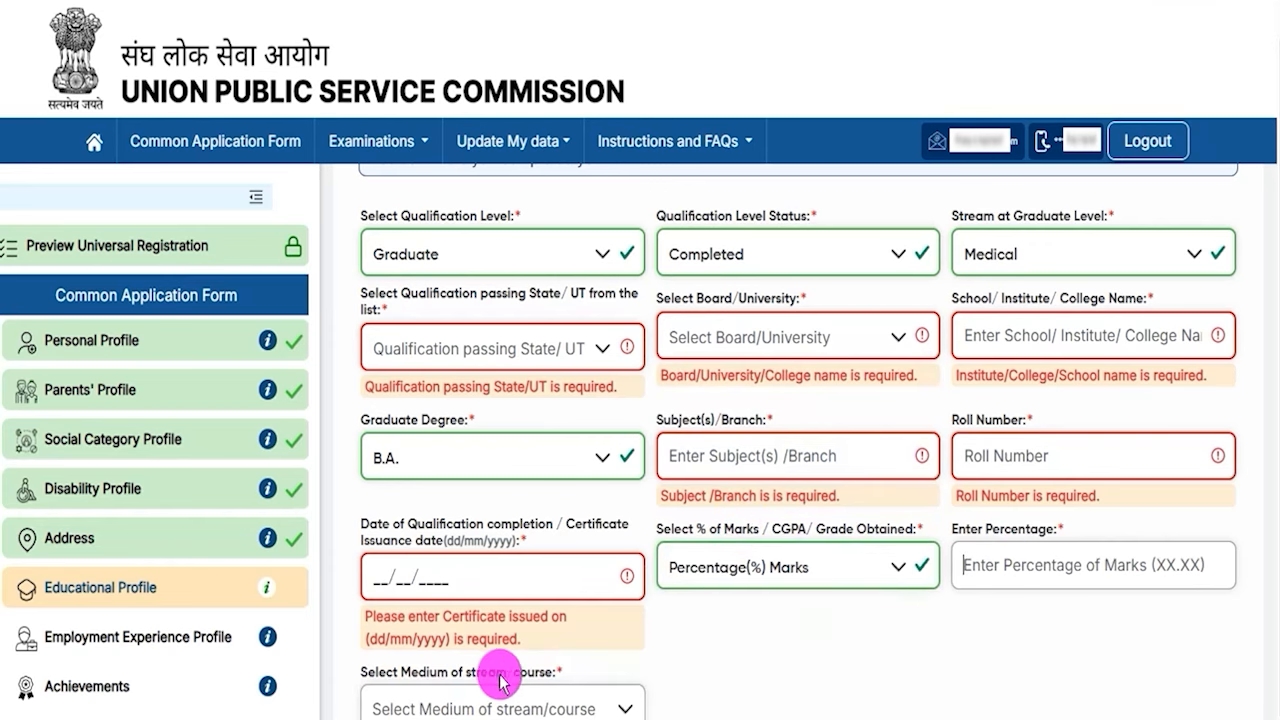
pyautogui.click(714, 692)
pyautogui.click(620, 708)
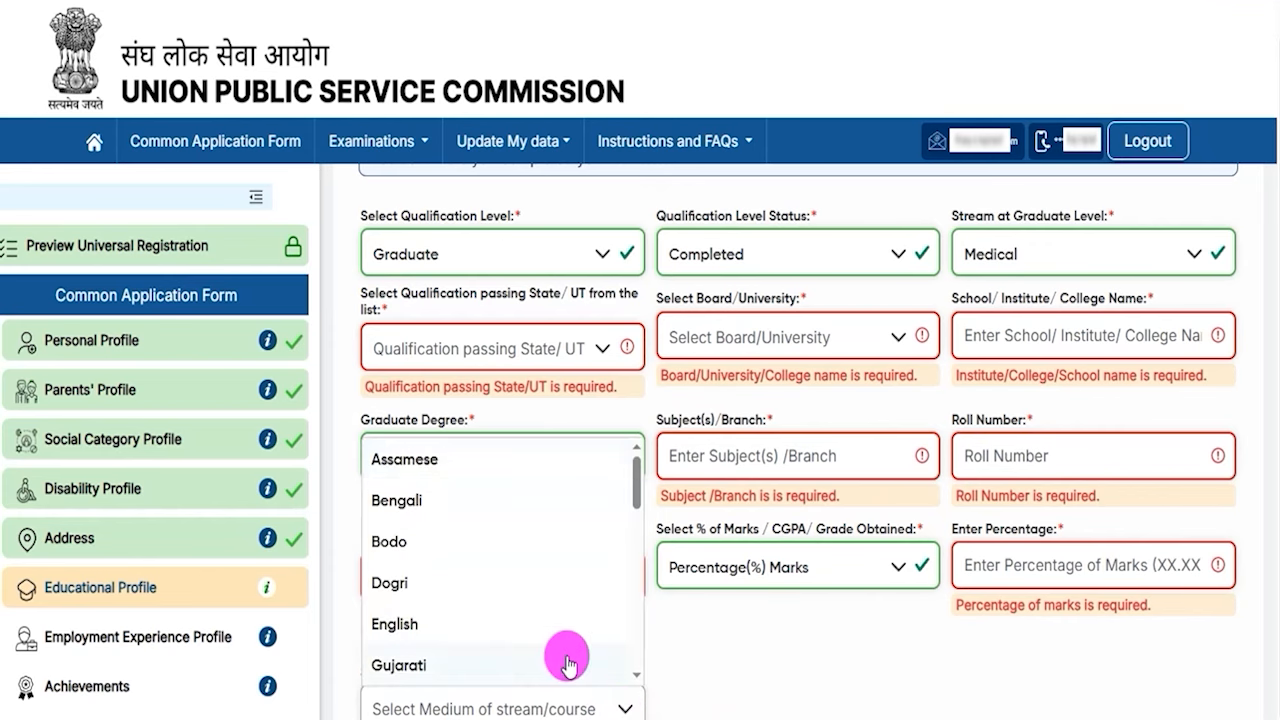
pyautogui.click(445, 624)
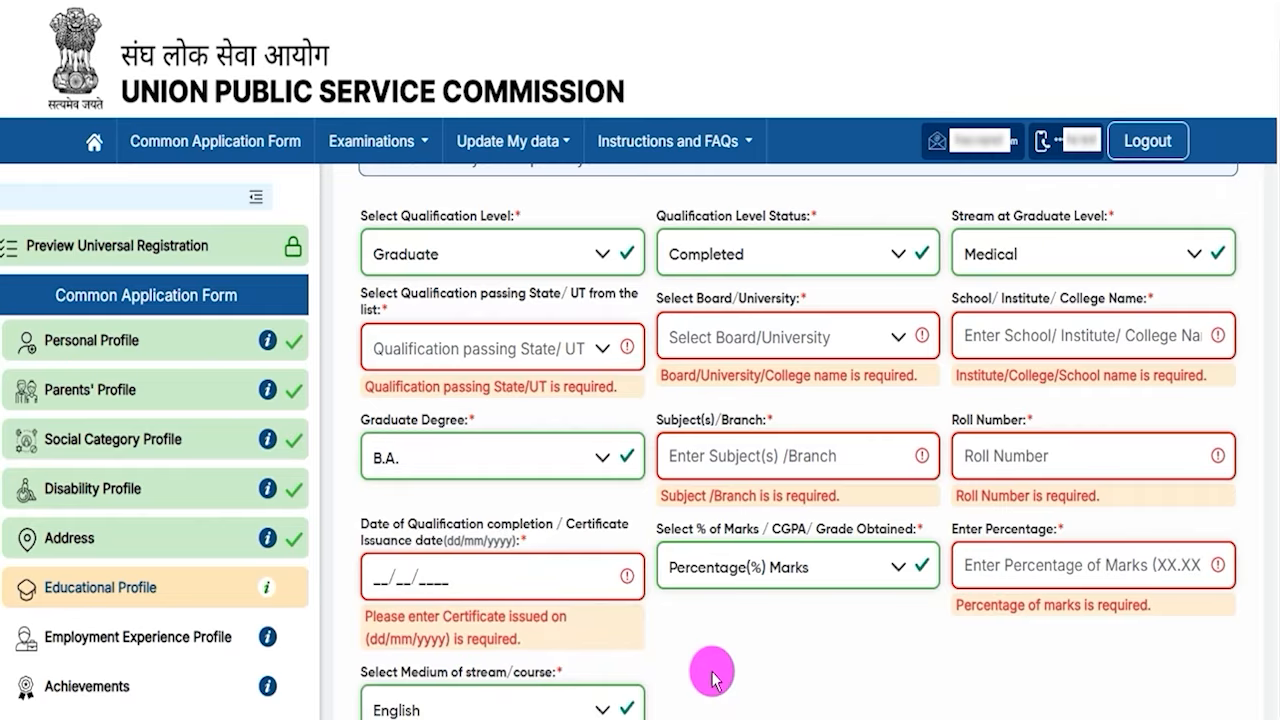
pyautogui.scroll(-1, 712, 678)
pyautogui.scroll(-1, 710, 675)
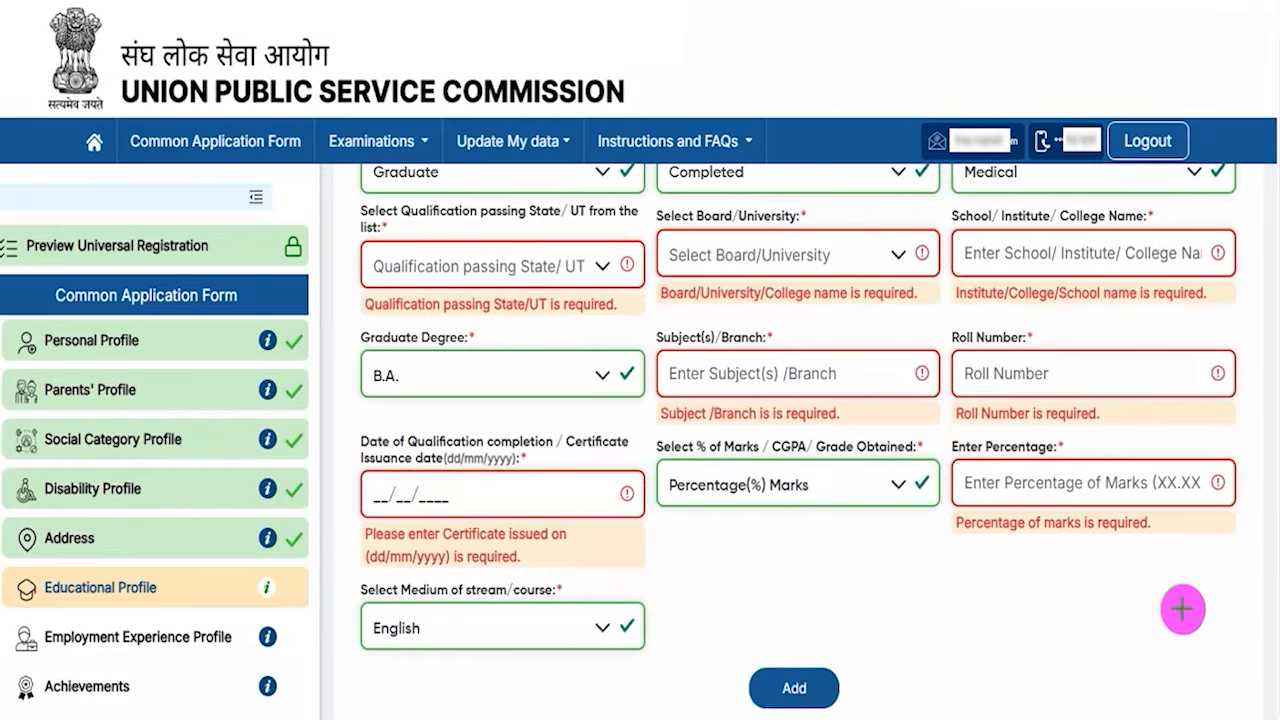
# Add the Graduate row to the education table and open the education review page
pyautogui.click(835, 682)
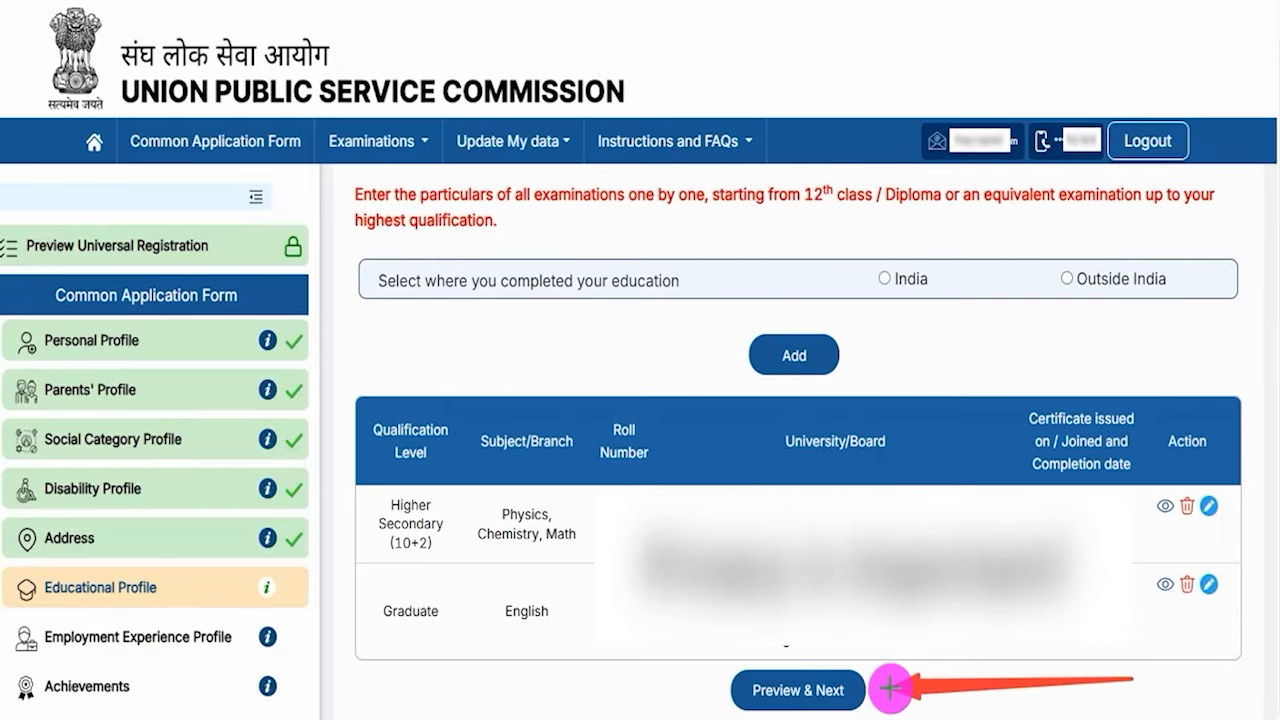
pyautogui.click(864, 689)
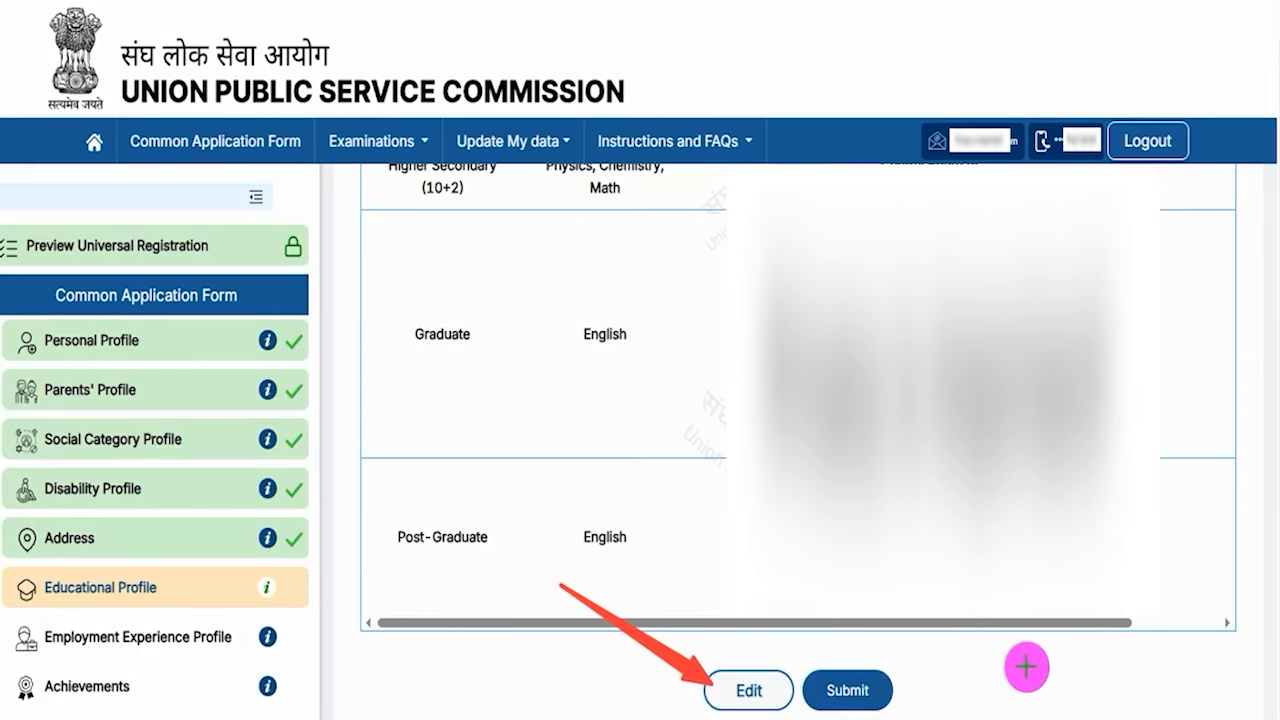
# Submit the Educational Profile to move on to the Employment Experience Profile
pyautogui.click(881, 688)
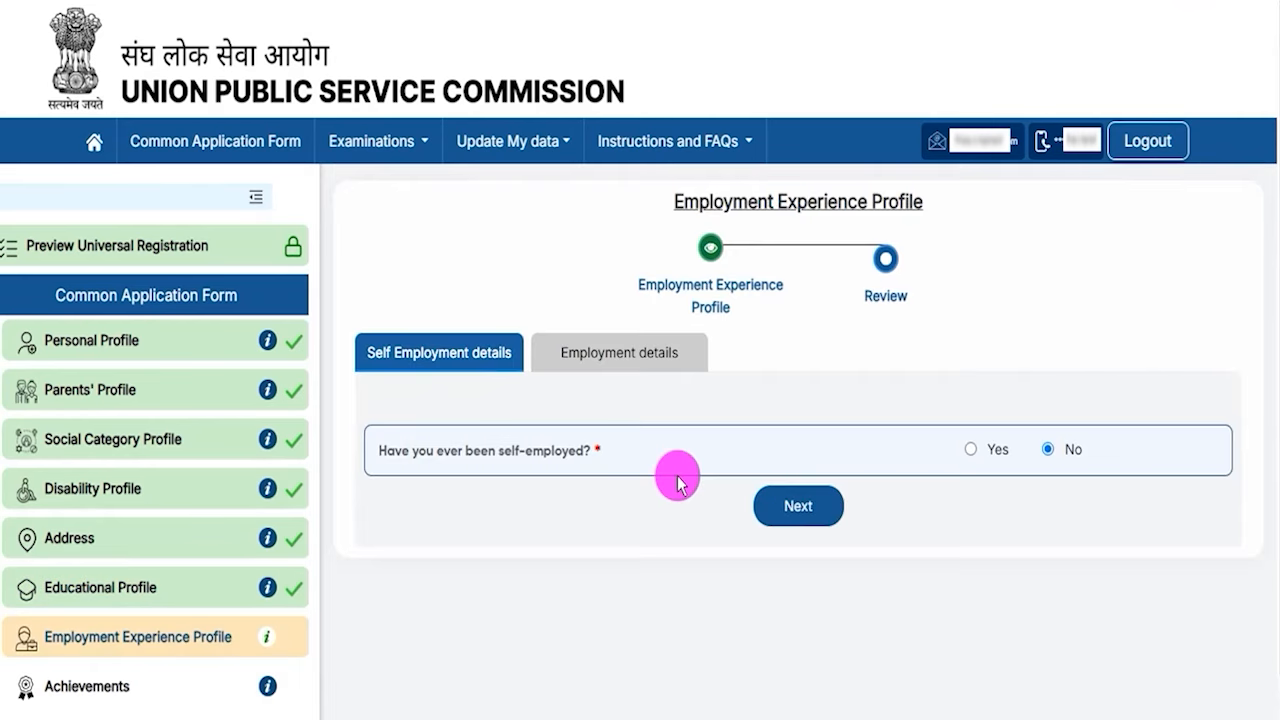
pyautogui.moveTo(683, 200); pyautogui.dragTo(858, 201)
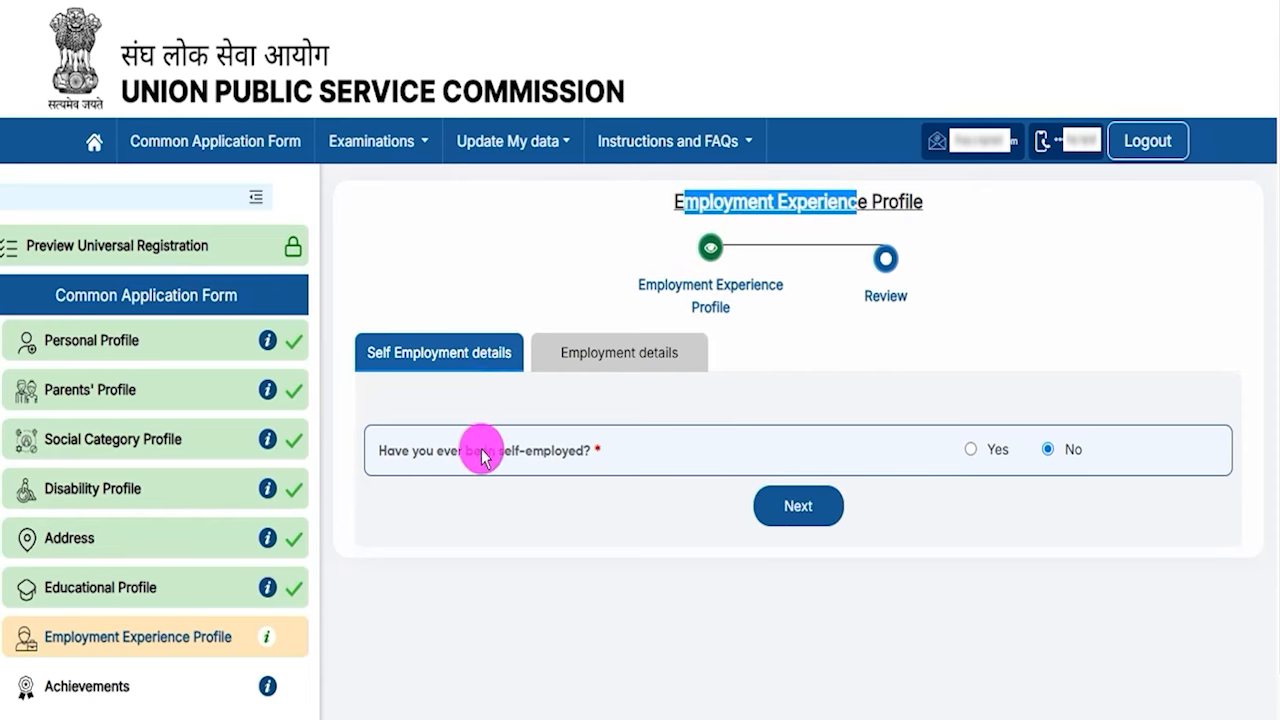
pyautogui.moveTo(440, 455); pyautogui.dragTo(574, 451)
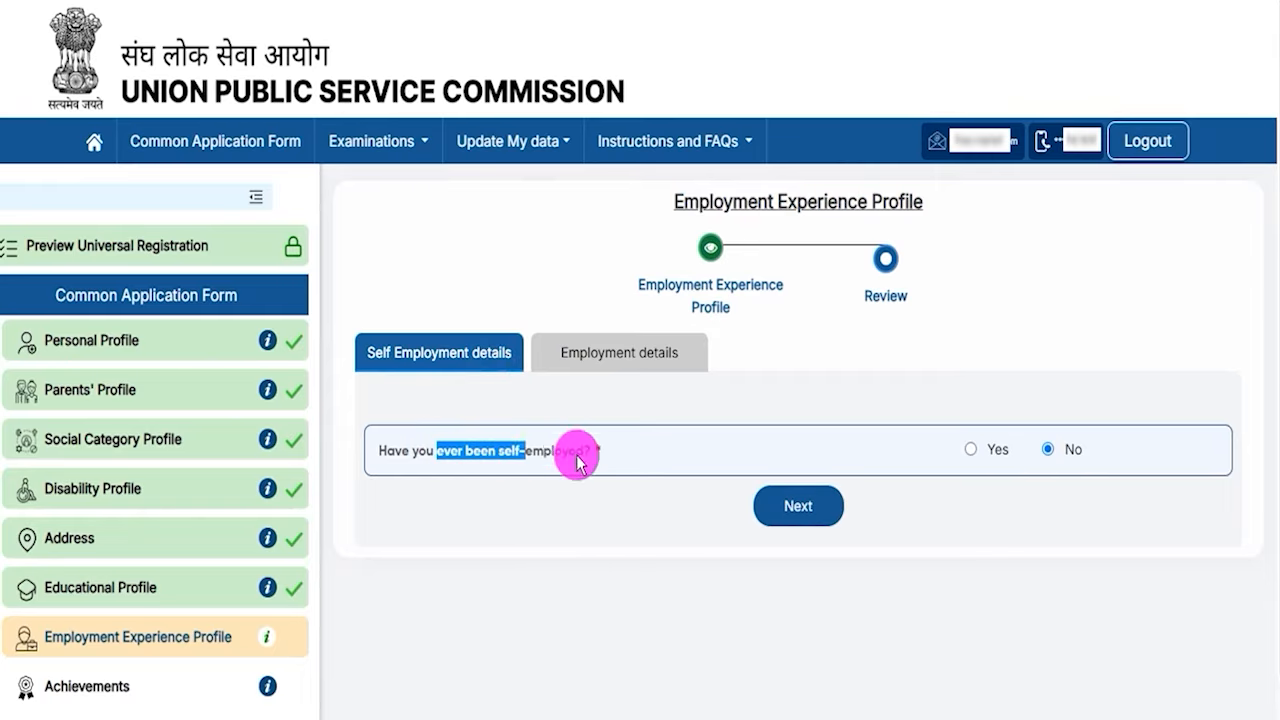
# Answer No to 'Have you ever been self-employed?' after viewing the self-employment fields
pyautogui.click(970, 450)
pyautogui.scroll(-2, 729, 531)
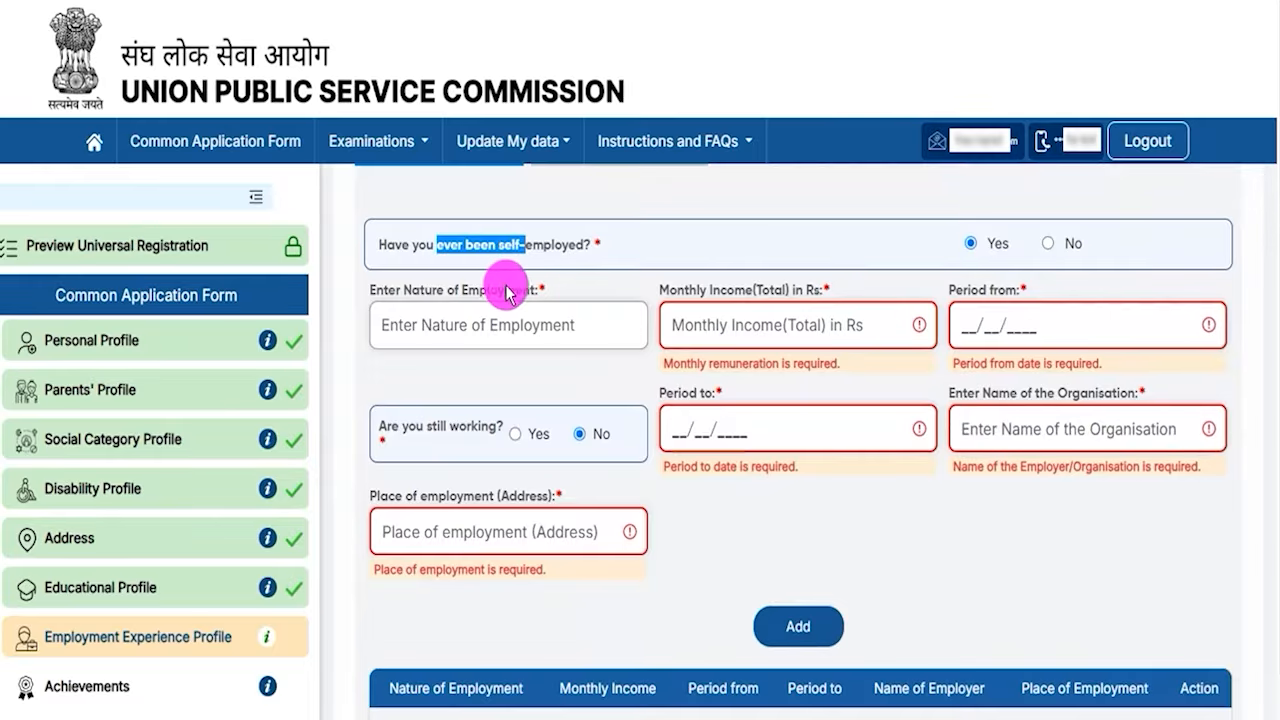
pyautogui.moveTo(411, 290); pyautogui.dragTo(498, 292)
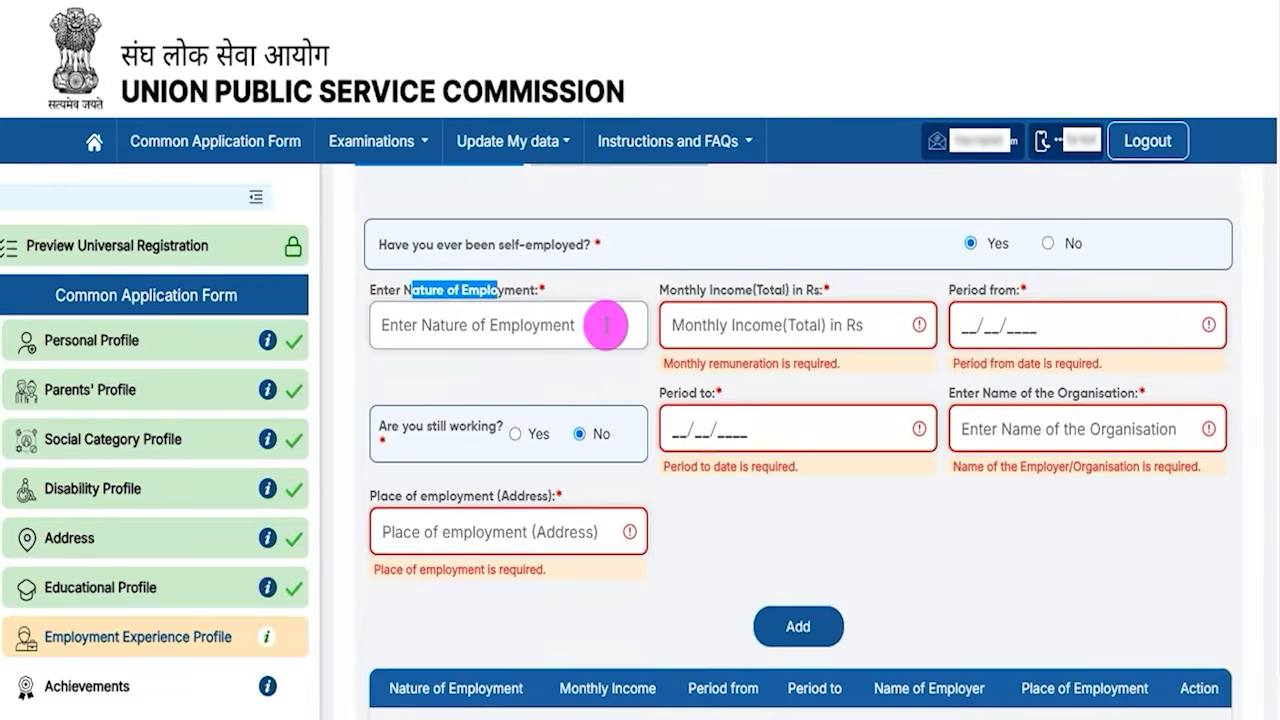
pyautogui.moveTo(677, 290); pyautogui.dragTo(830, 290)
pyautogui.moveTo(970, 290); pyautogui.dragTo(987, 289)
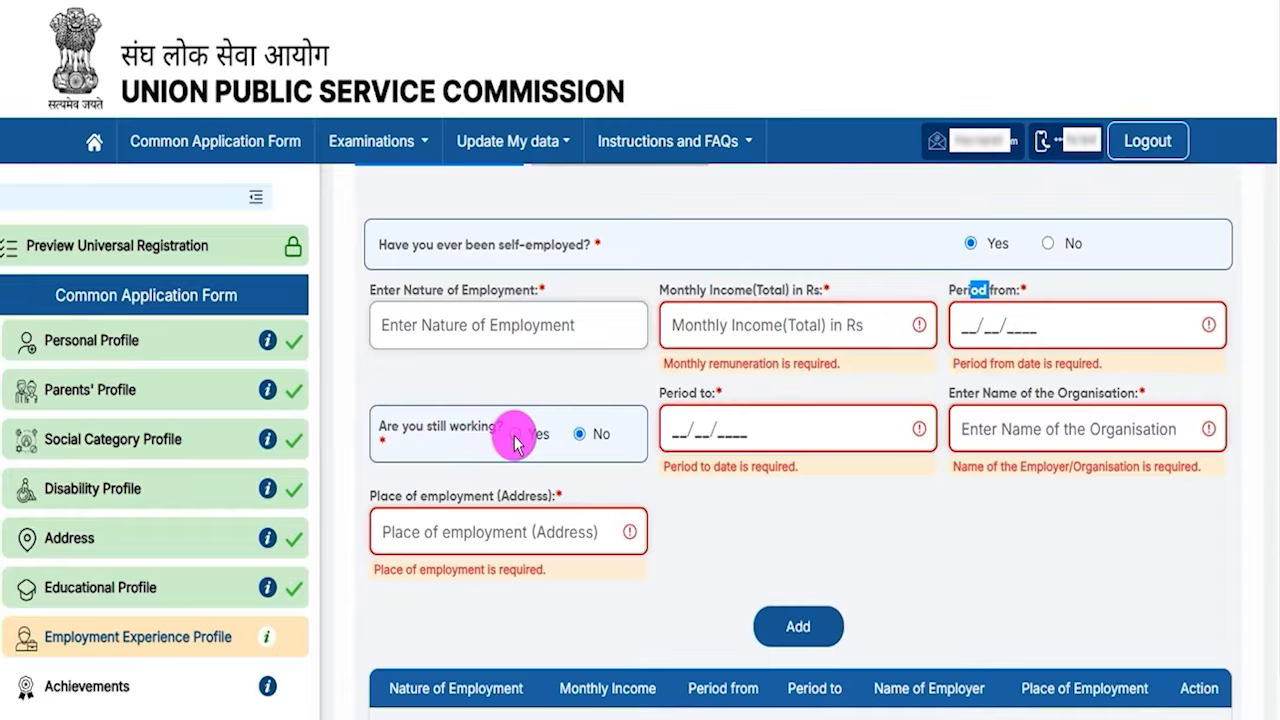
pyautogui.moveTo(1020, 394); pyautogui.dragTo(1068, 393)
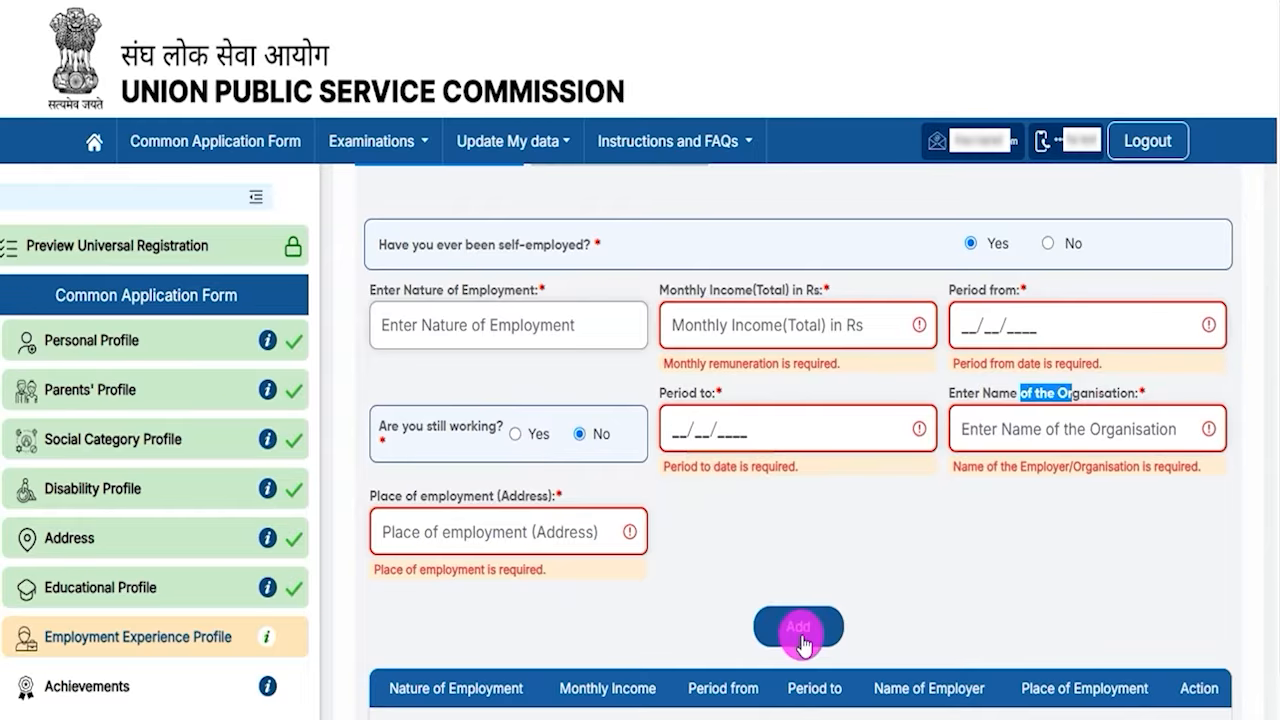
pyautogui.scroll(2, 800, 558)
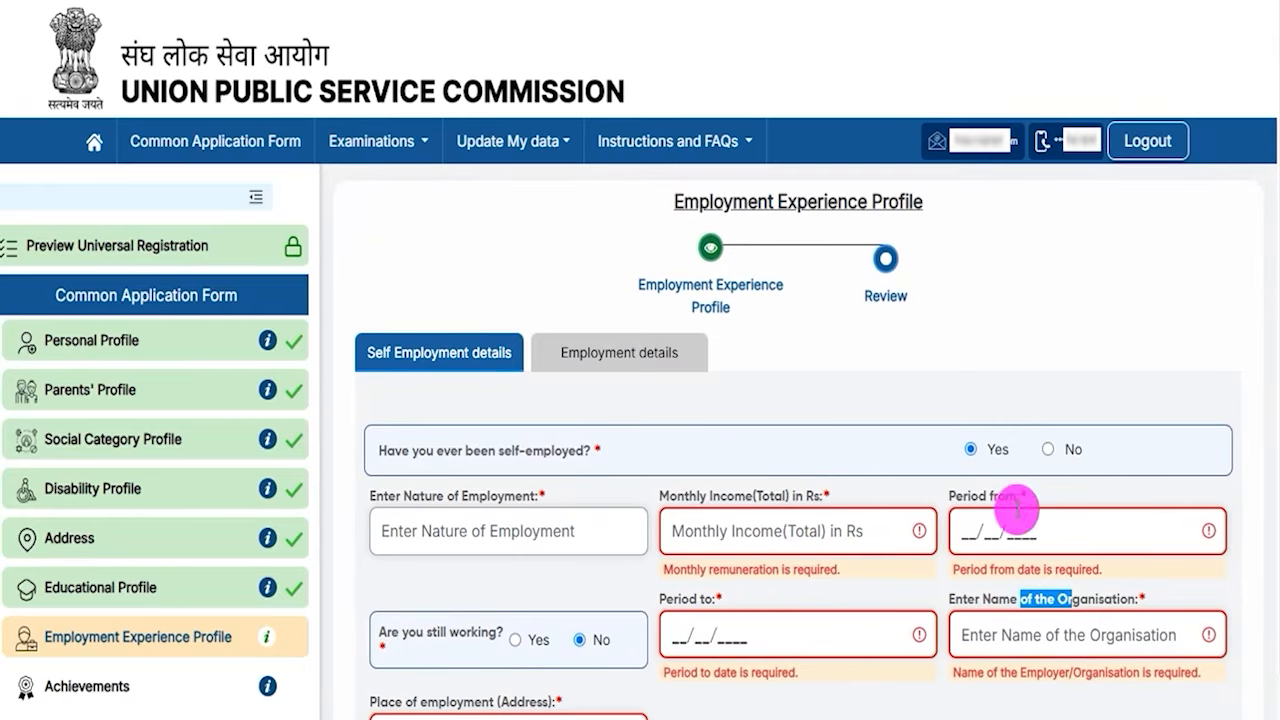
pyautogui.click(1048, 449)
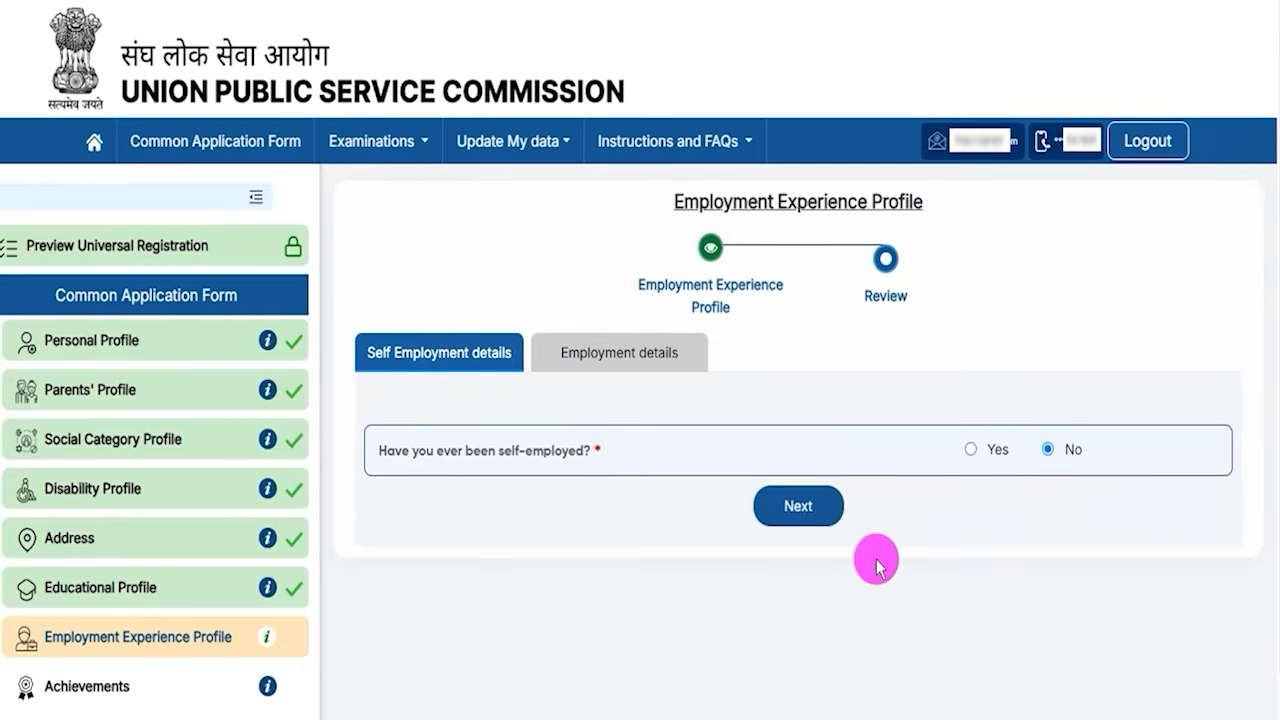
# Answer No to 'Have you ever been Employed' and preview the employment answers
pyautogui.click(812, 508)
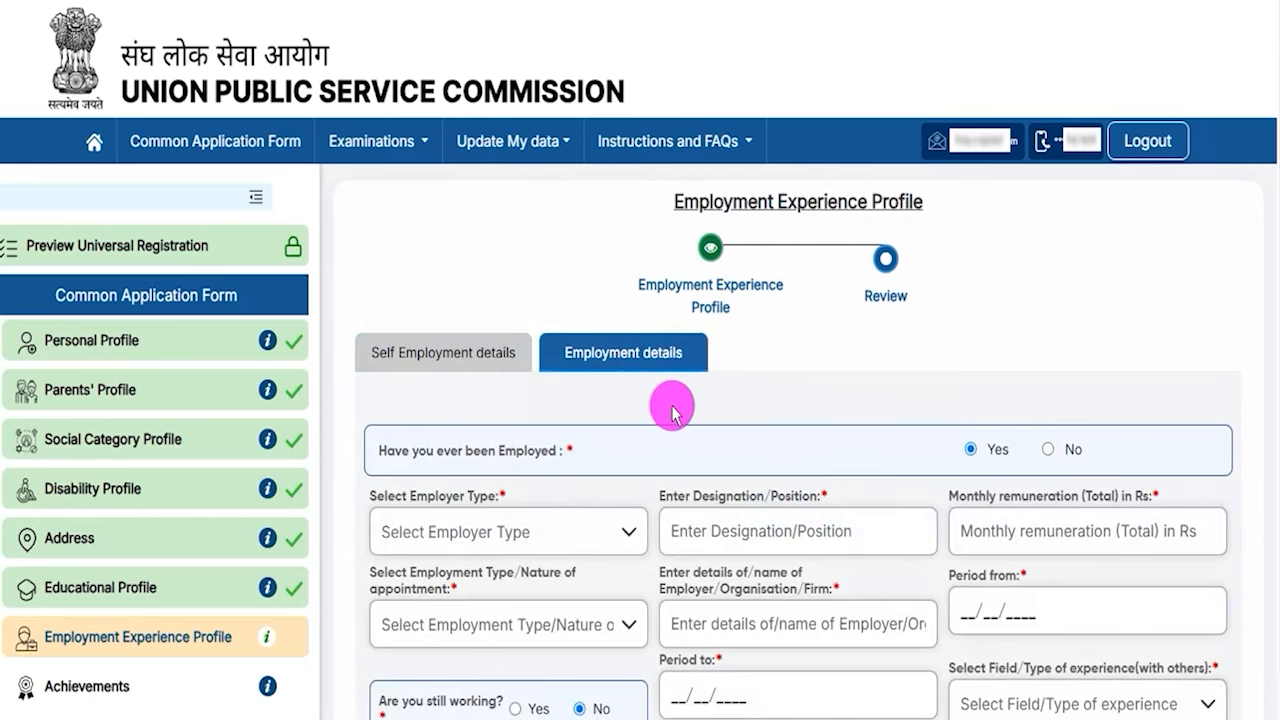
pyautogui.click(1048, 451)
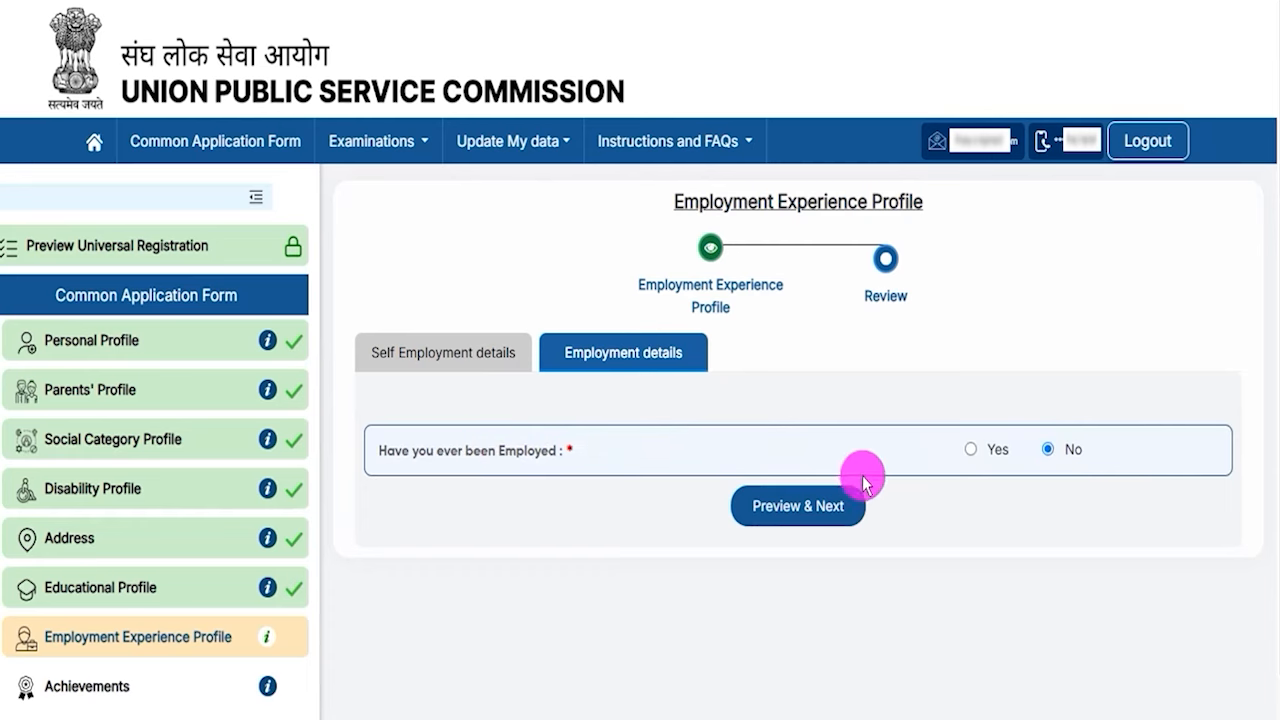
pyautogui.click(968, 449)
pyautogui.scroll(-2, 773, 517)
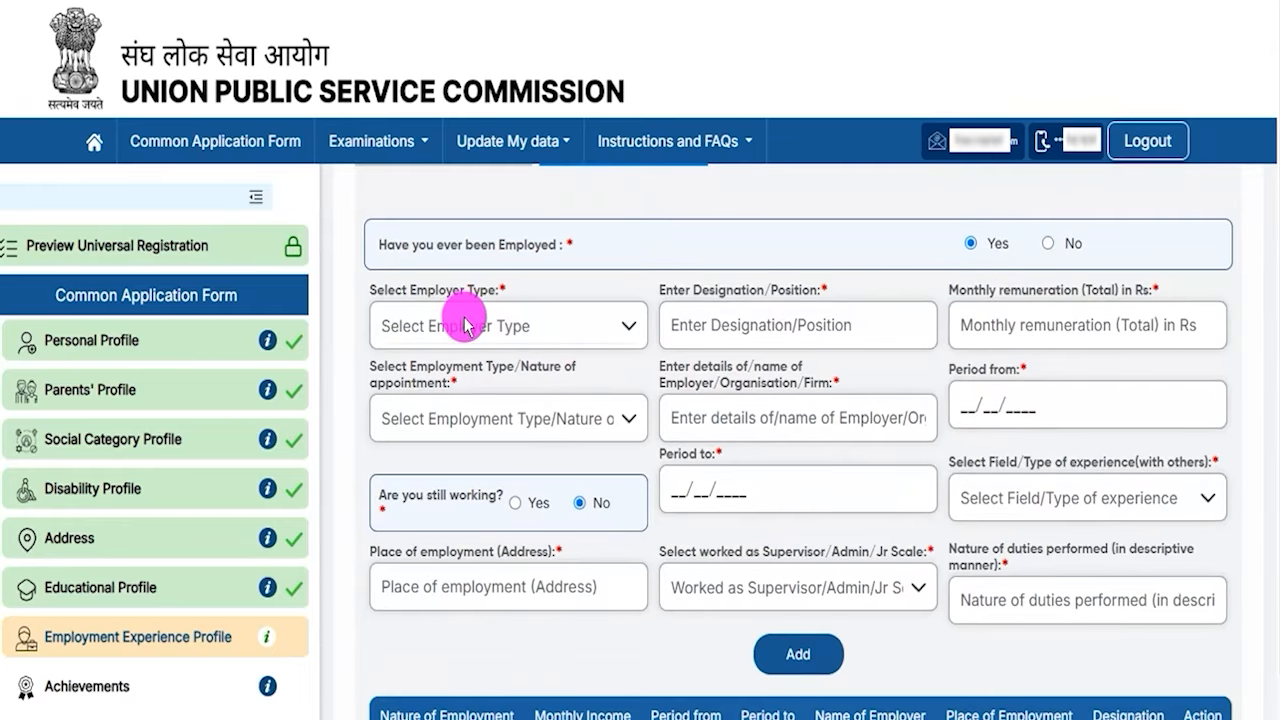
pyautogui.moveTo(920, 296); pyautogui.dragTo(1034, 291)
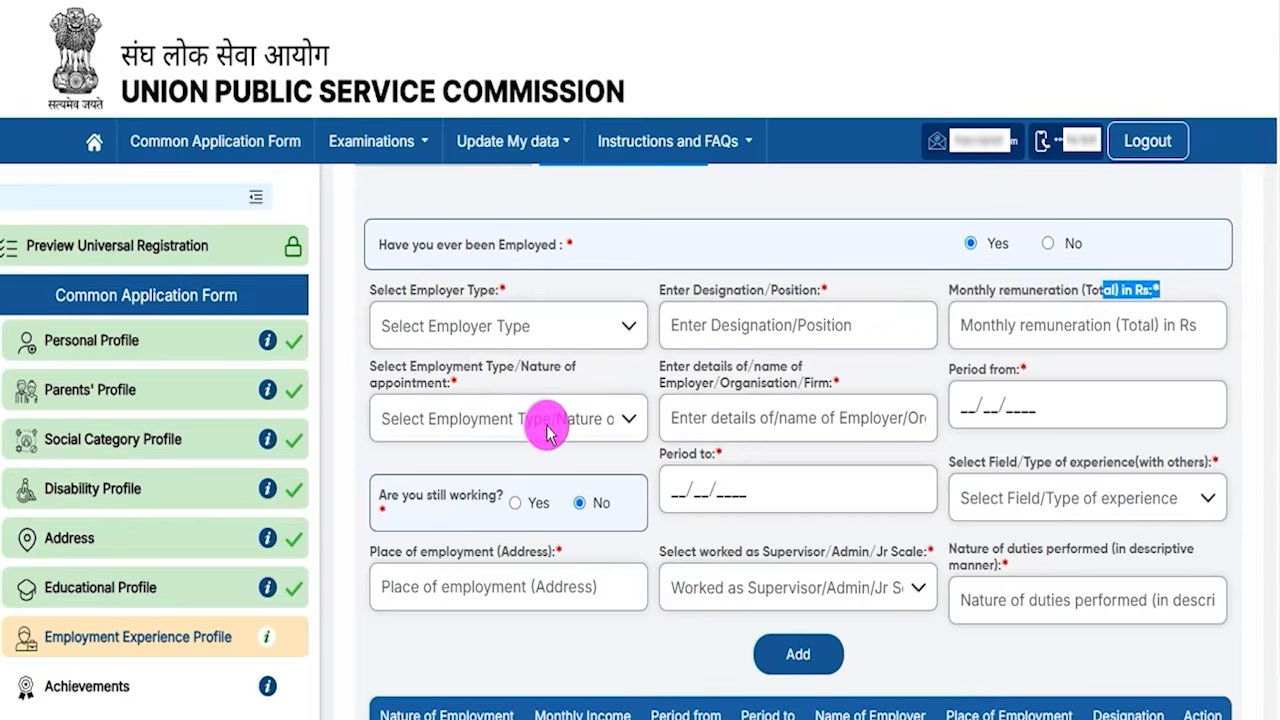
pyautogui.scroll(3, 680, 480)
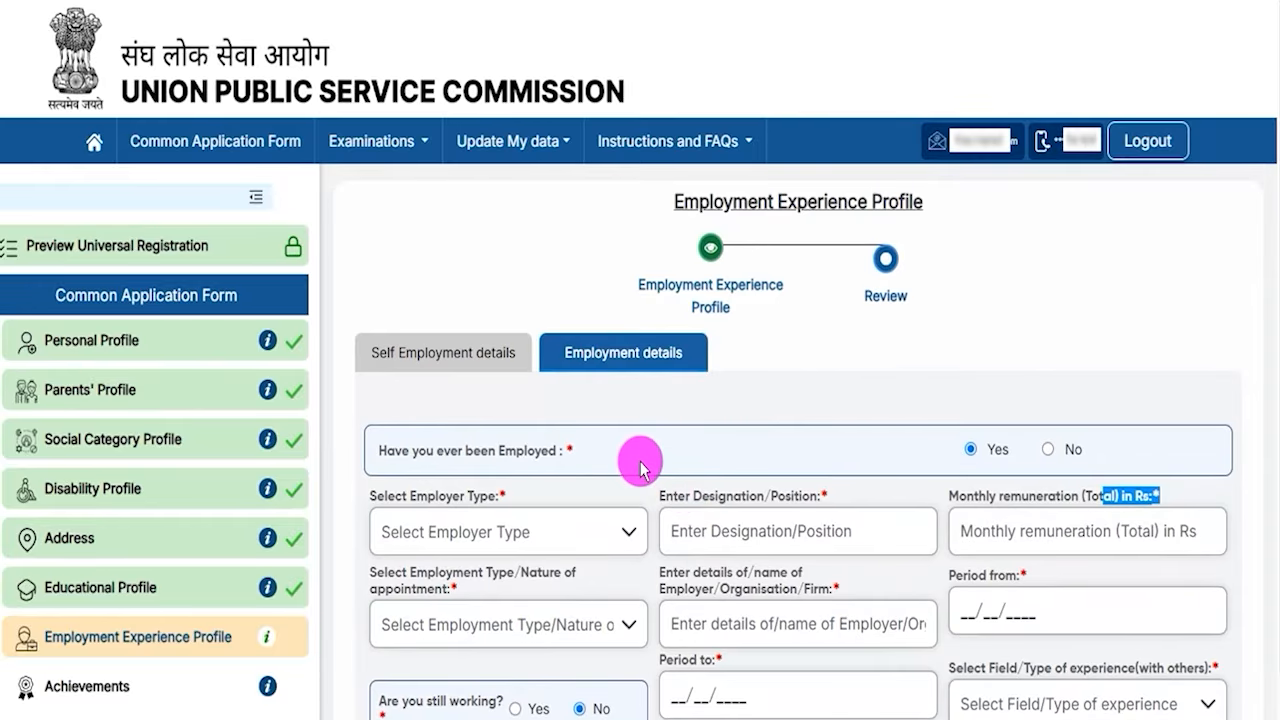
pyautogui.click(1050, 452)
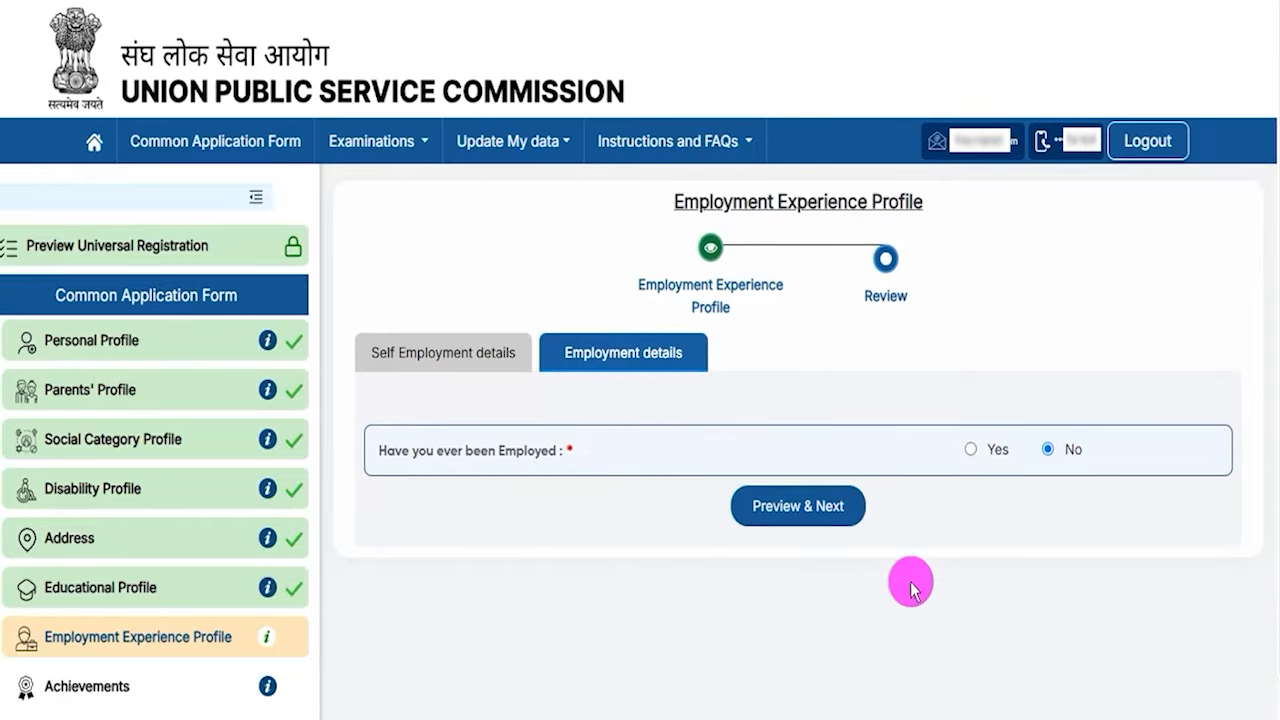
pyautogui.click(838, 512)
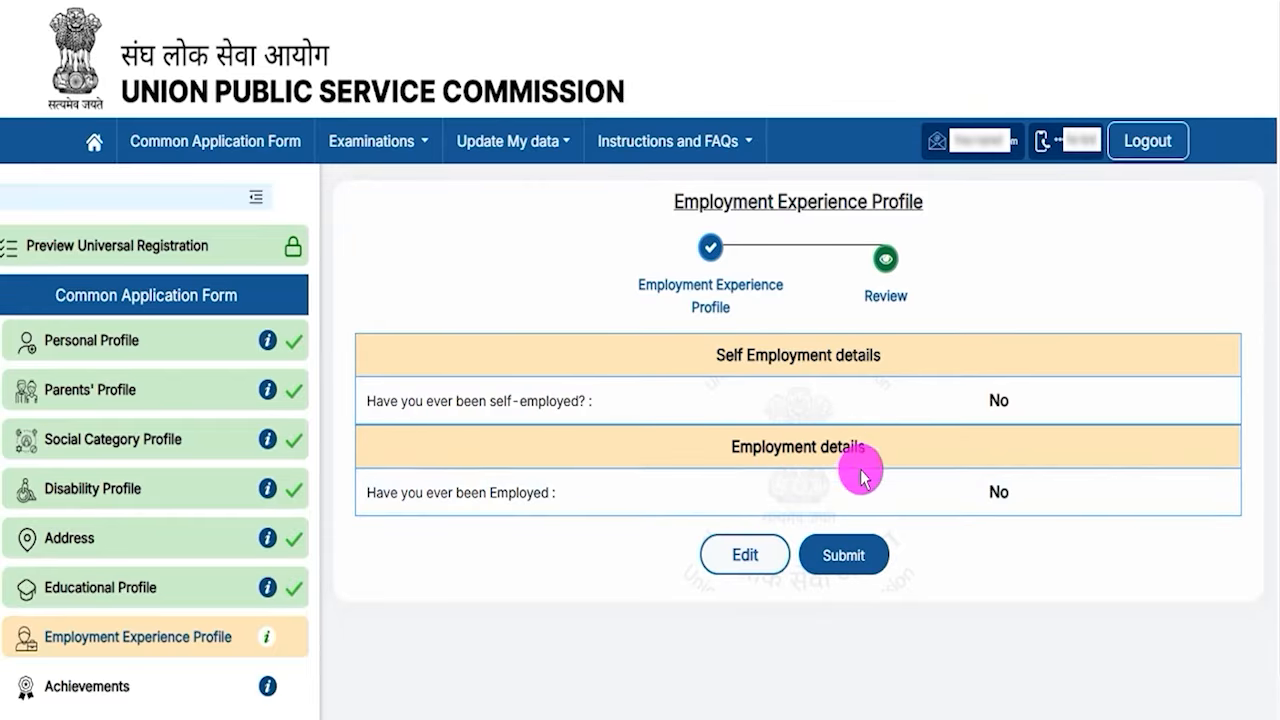
# Submit and confirm the Employment Experience Profile, then highlight the achievement question on the next page
pyautogui.click(840, 560)
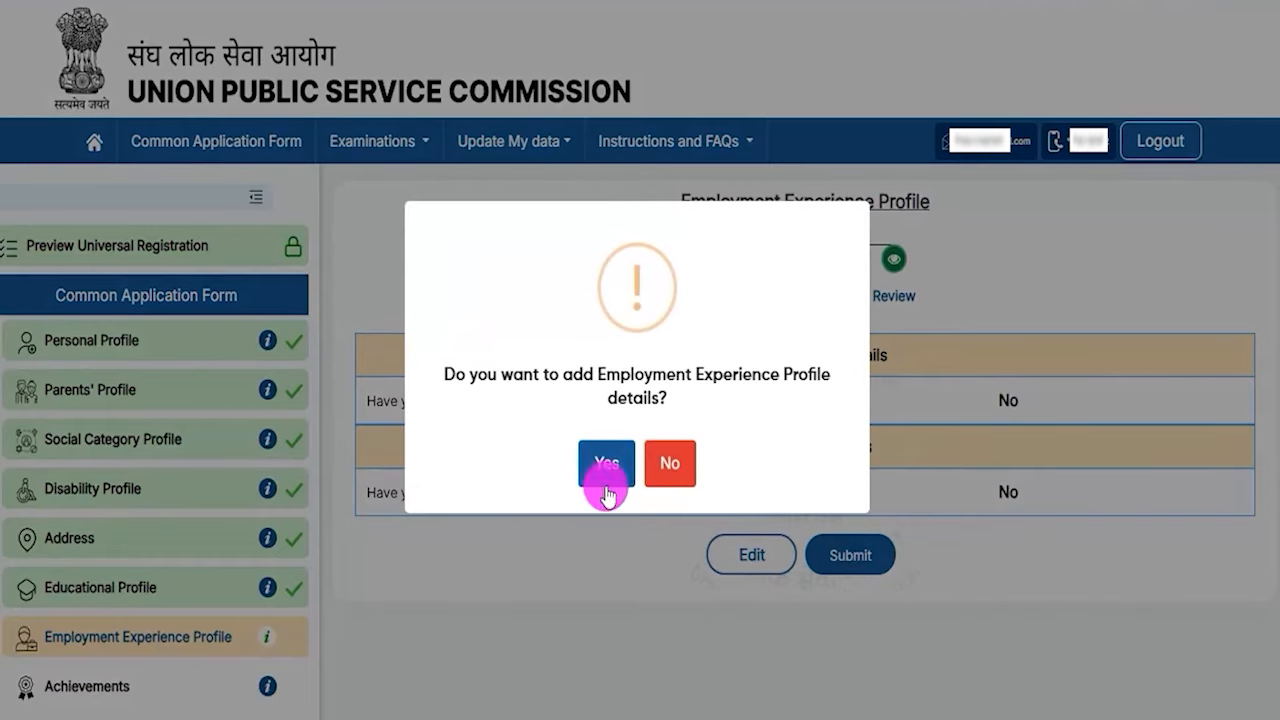
pyautogui.click(606, 472)
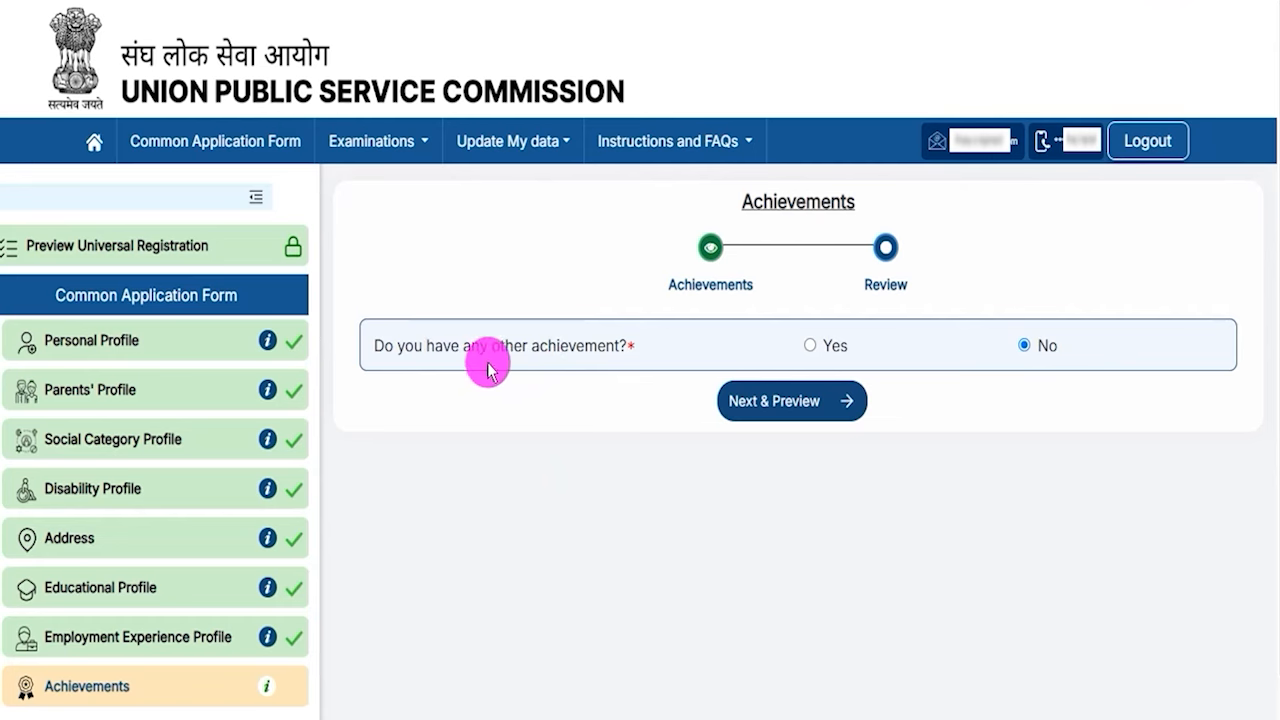
pyautogui.moveTo(423, 346); pyautogui.dragTo(582, 348)
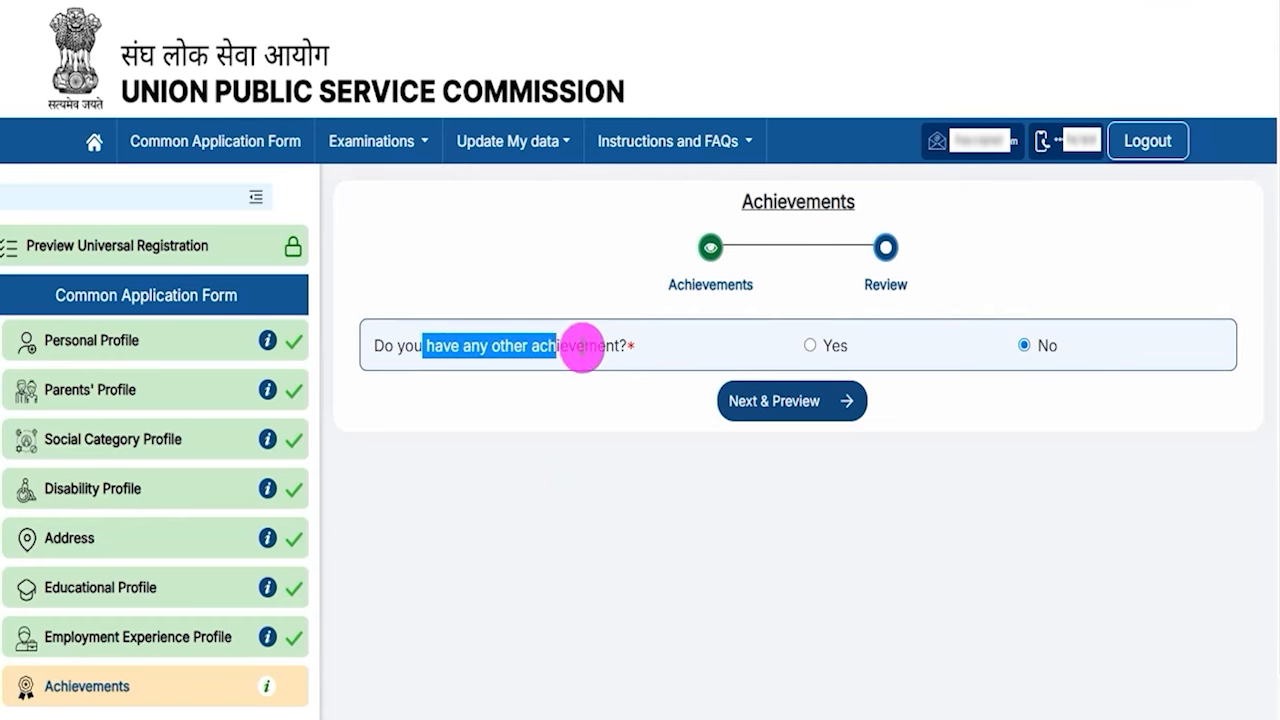
# Answer Yes to view the prizes, Sports/N.C.C., leadership and extra-curricular achievement fields
pyautogui.click(809, 345)
pyautogui.moveTo(402, 394); pyautogui.dragTo(412, 394)
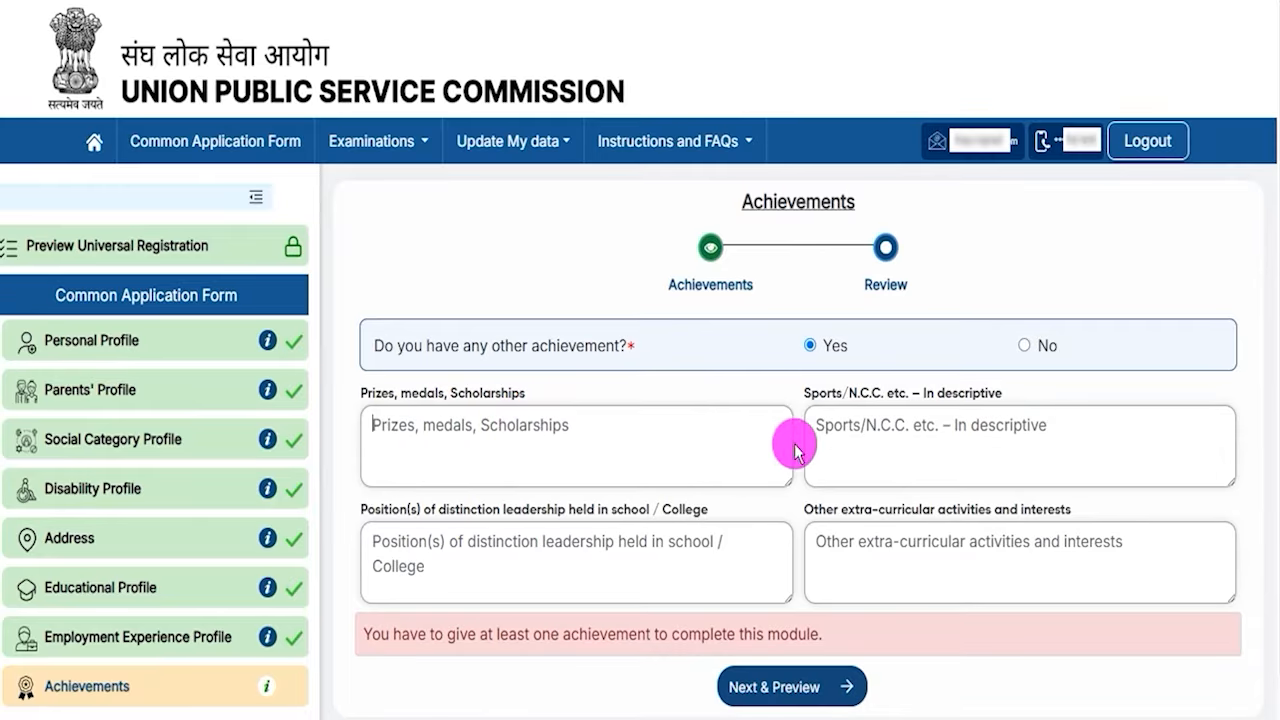
pyautogui.moveTo(828, 395); pyautogui.dragTo(901, 397)
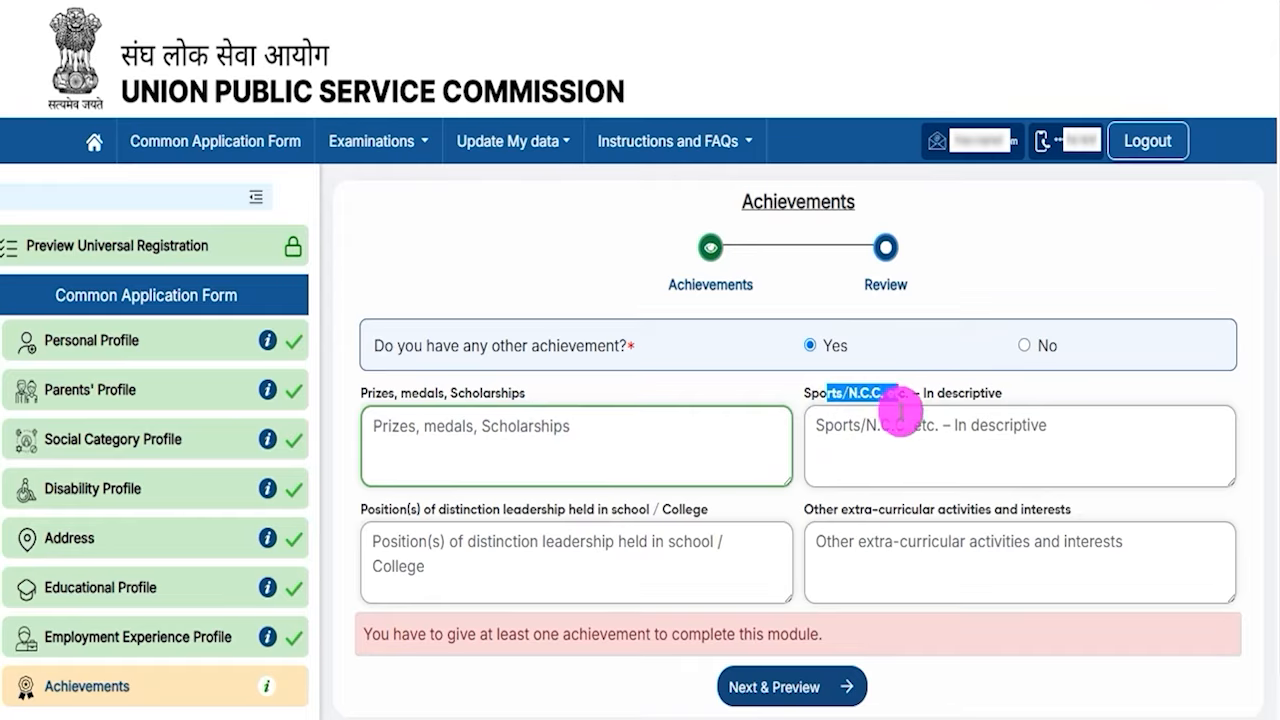
pyautogui.click(903, 428)
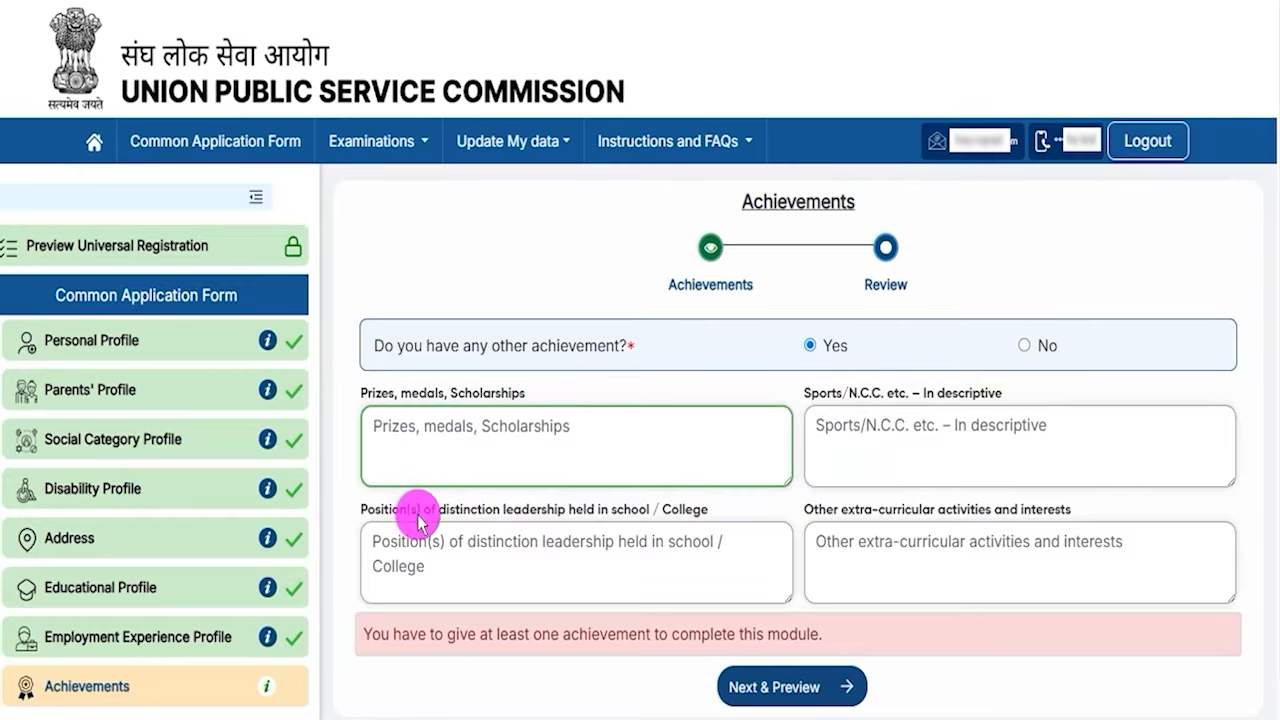
pyautogui.moveTo(500, 508); pyautogui.dragTo(597, 531)
pyautogui.click(606, 548)
pyautogui.moveTo(818, 516); pyautogui.dragTo(974, 510)
pyautogui.click(918, 550)
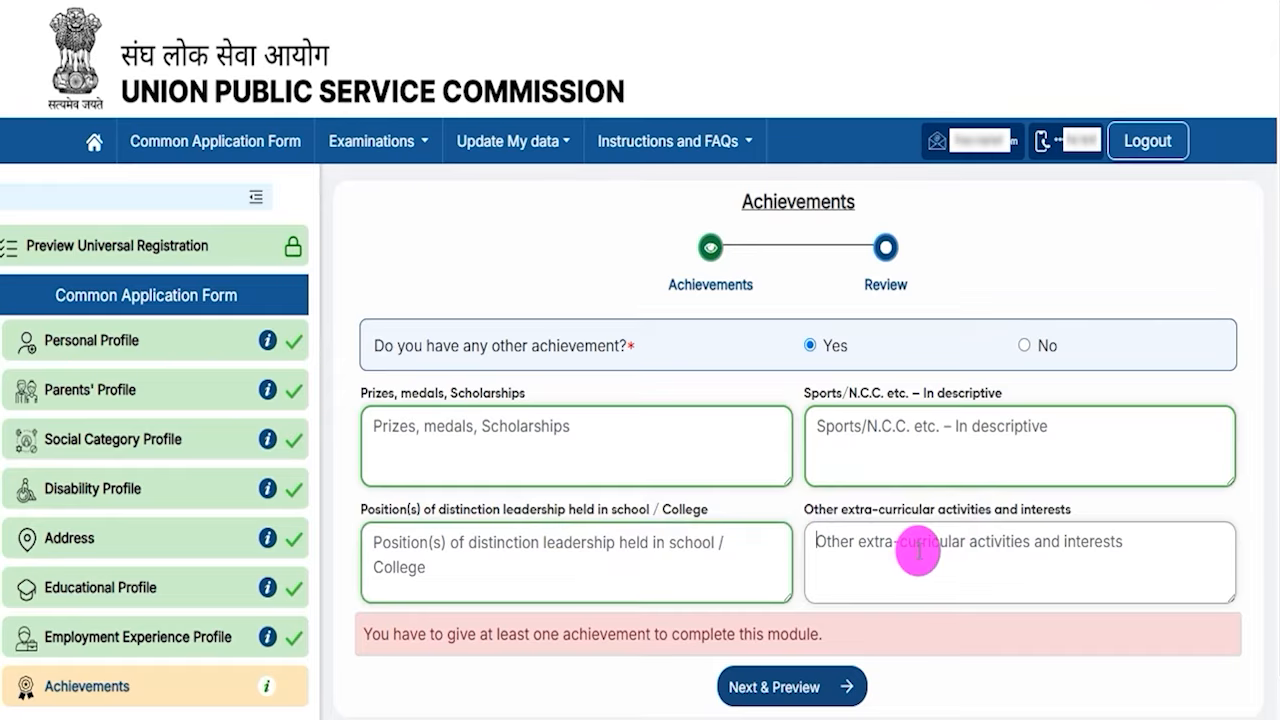
pyautogui.moveTo(471, 345); pyautogui.dragTo(568, 345)
# Answer No to other achievements, preview, and submit the Achievements profile
pyautogui.click(1023, 345)
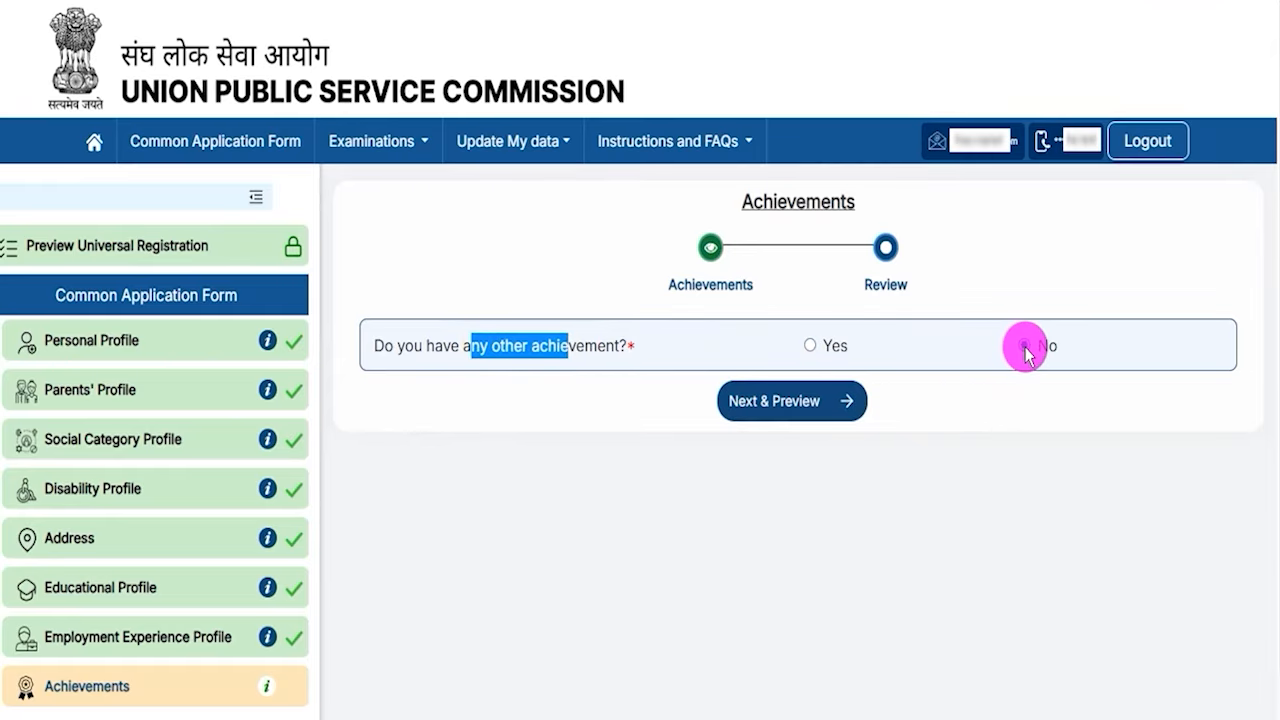
pyautogui.click(779, 410)
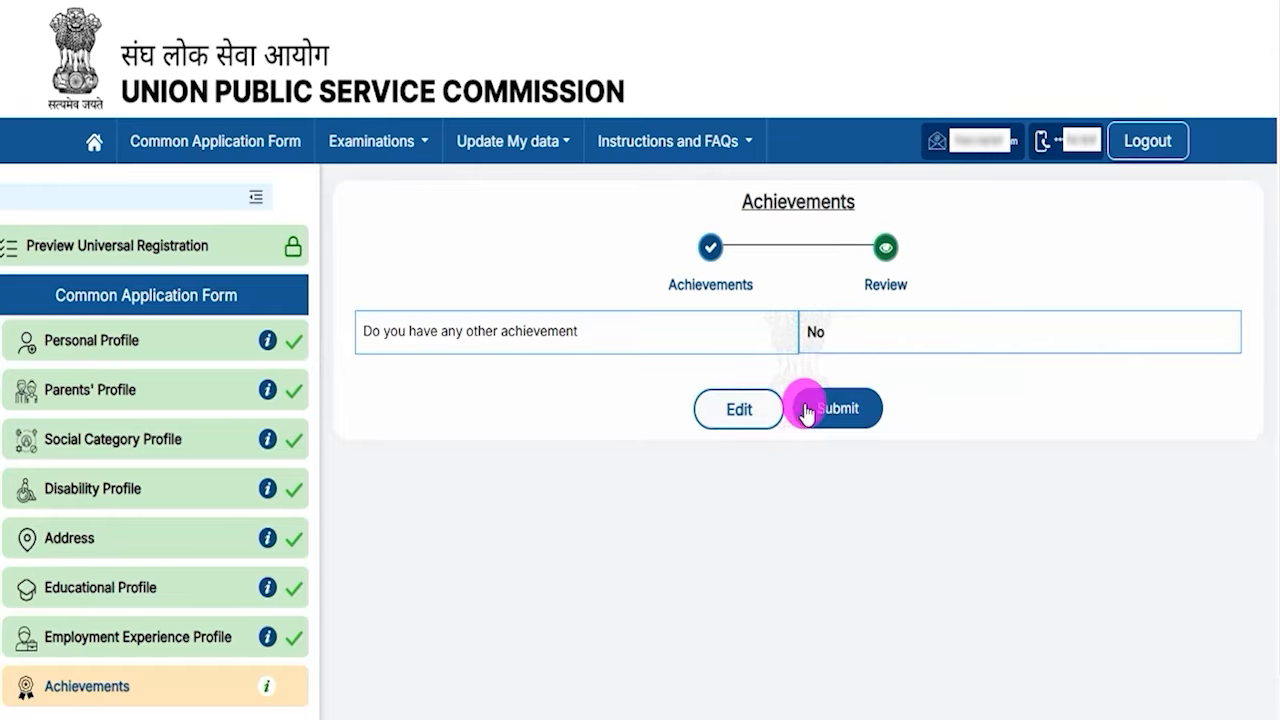
pyautogui.click(808, 404)
pyautogui.click(601, 460)
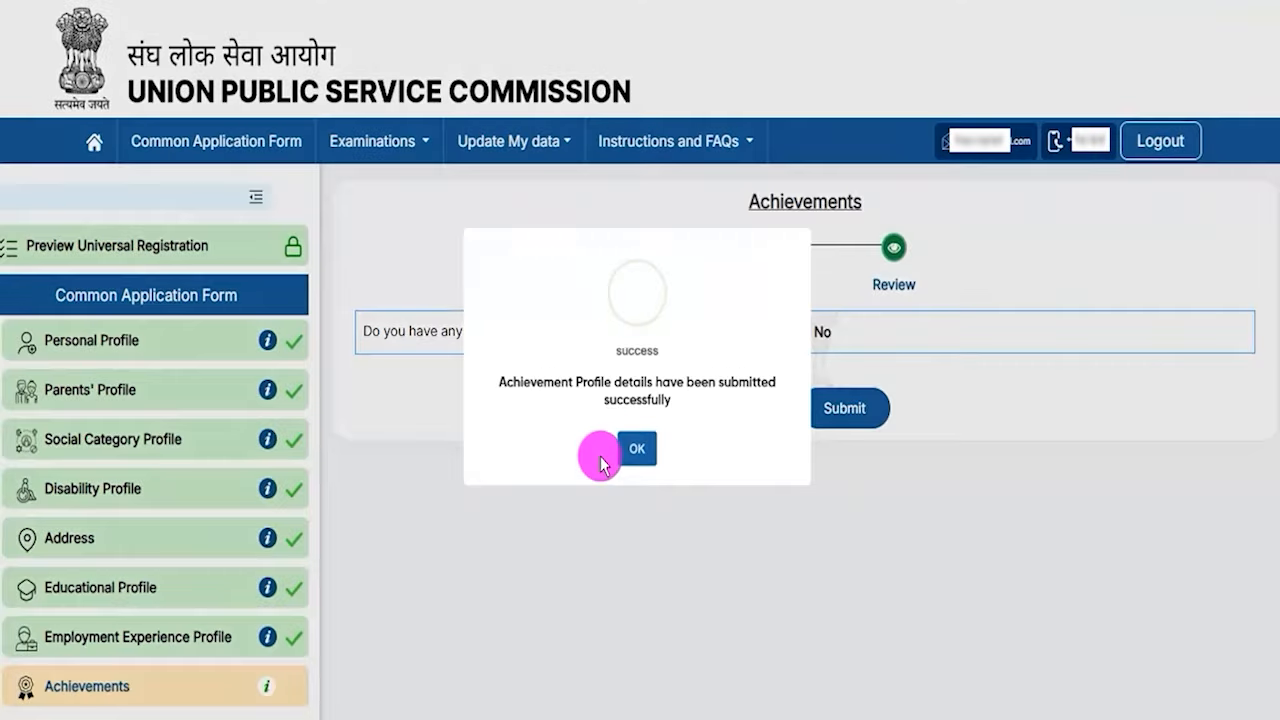
pyautogui.click(614, 466)
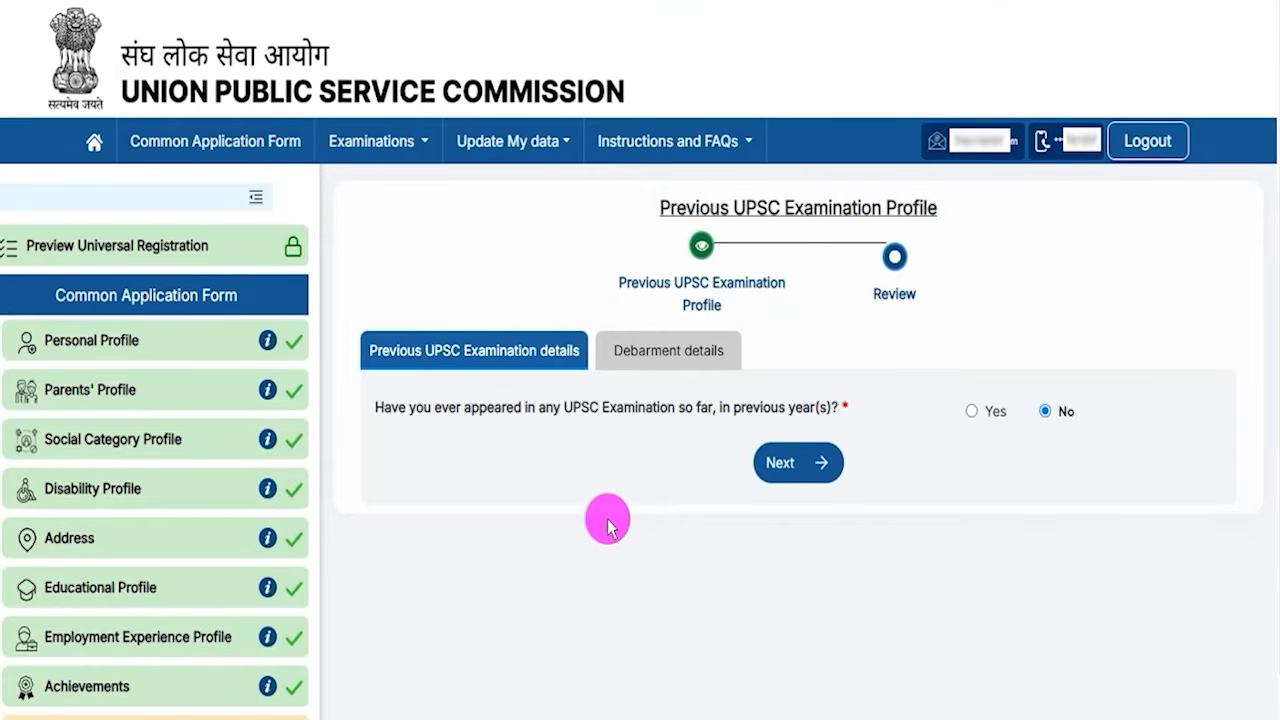
# Review the previous-exam name and roll number fields, then answer No to earlier UPSC attempts
pyautogui.click(972, 412)
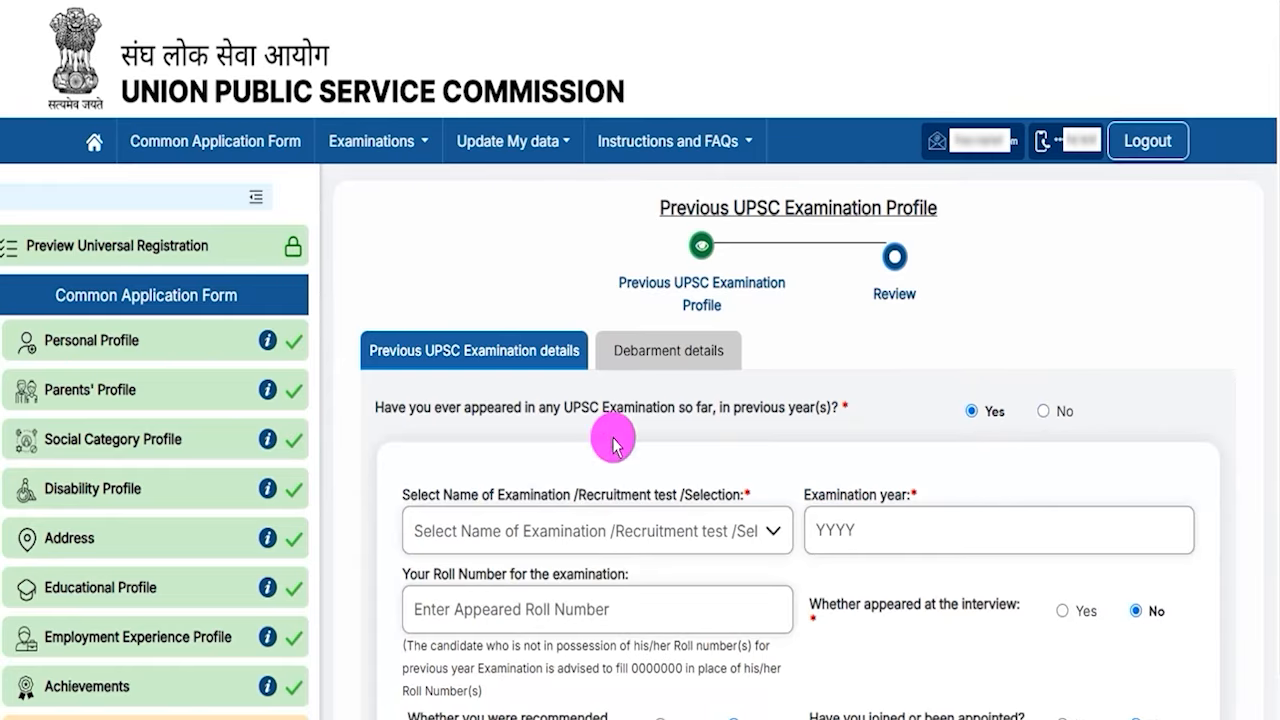
pyautogui.moveTo(440, 495); pyautogui.dragTo(706, 491)
pyautogui.scroll(-2, 706, 491)
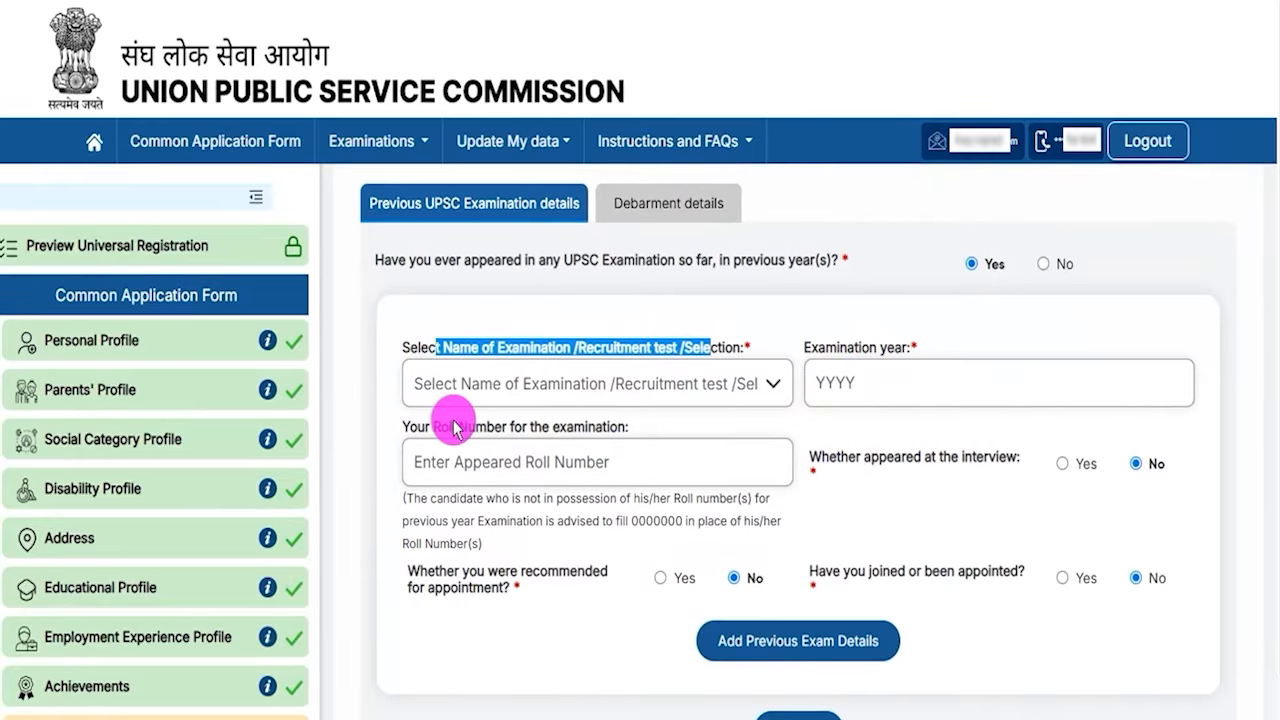
pyautogui.moveTo(436, 428); pyautogui.dragTo(566, 438)
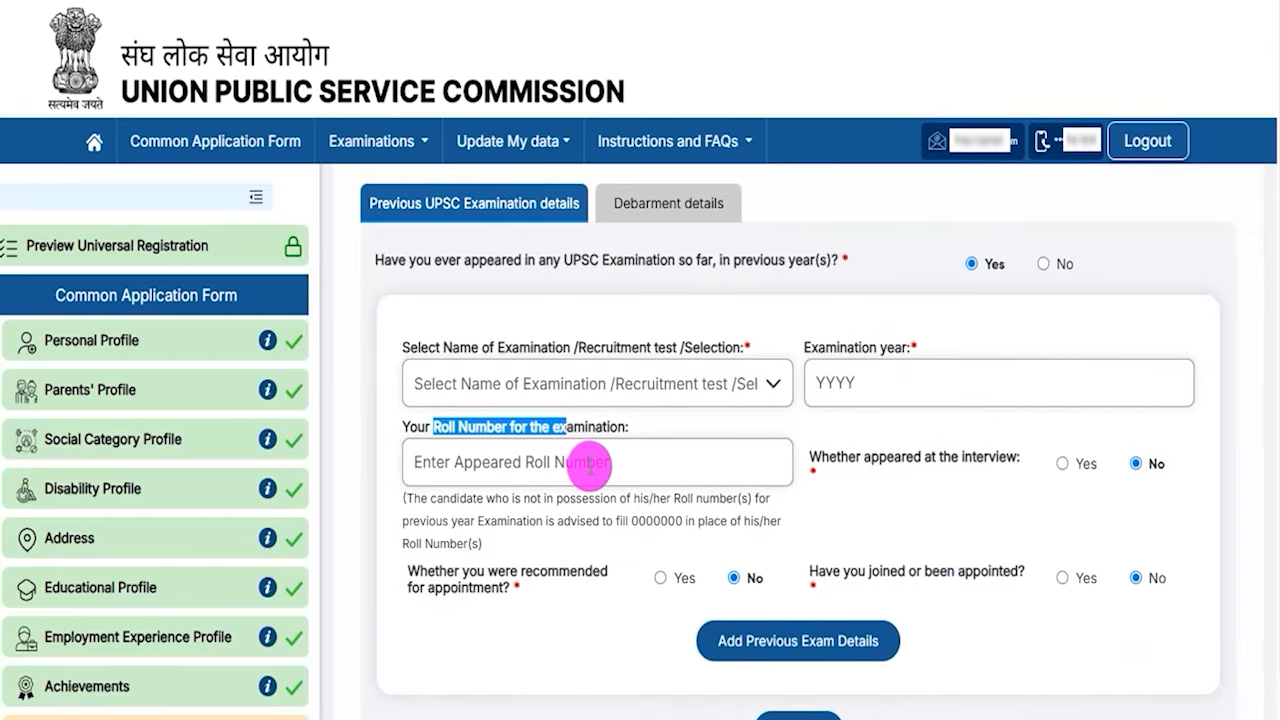
pyautogui.scroll(2, 586, 463)
pyautogui.click(1042, 413)
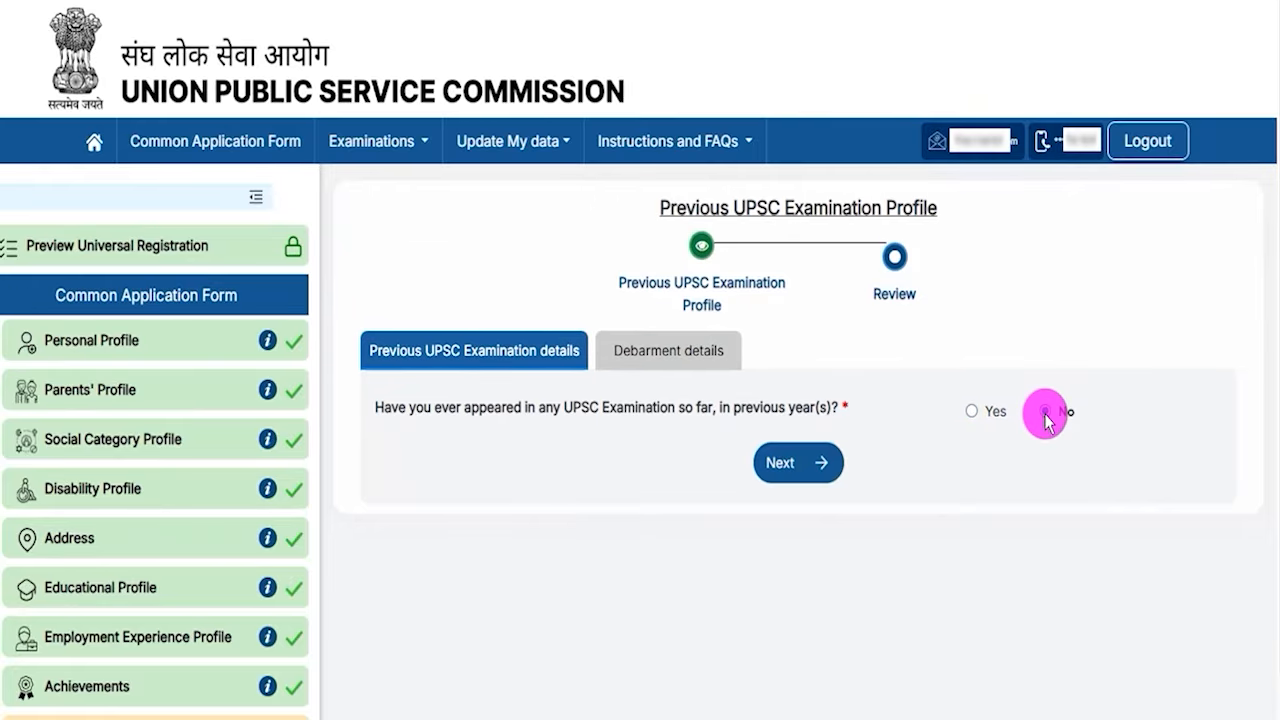
pyautogui.click(795, 468)
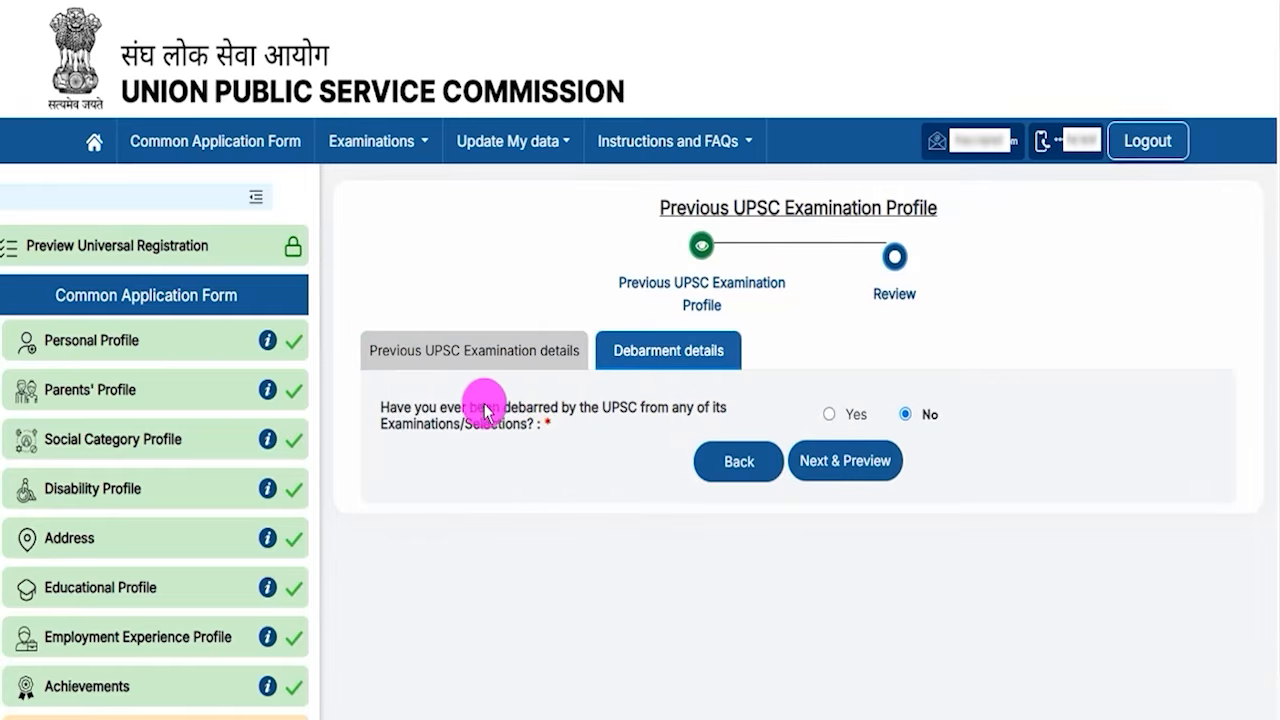
# Answer No to ever being debarred, then preview and submit the Previous UPSC Examination Profile
pyautogui.moveTo(455, 410); pyautogui.dragTo(630, 408)
pyautogui.click(829, 413)
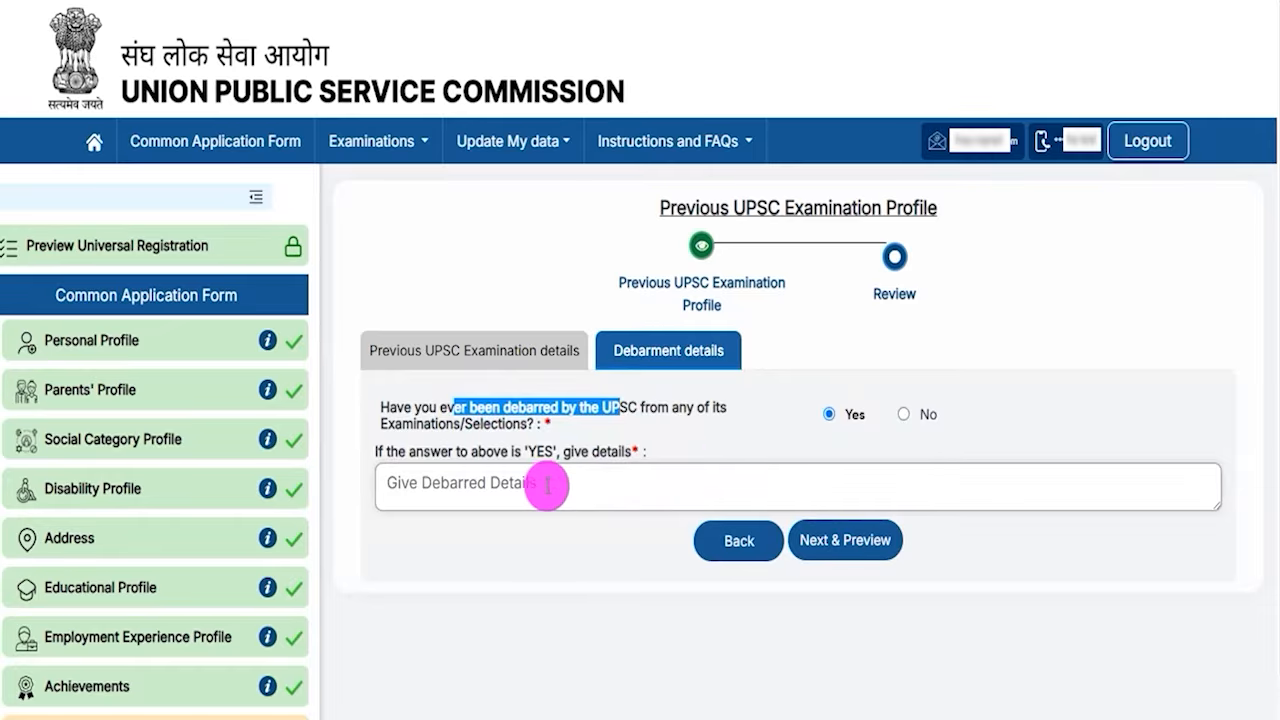
pyautogui.click(904, 414)
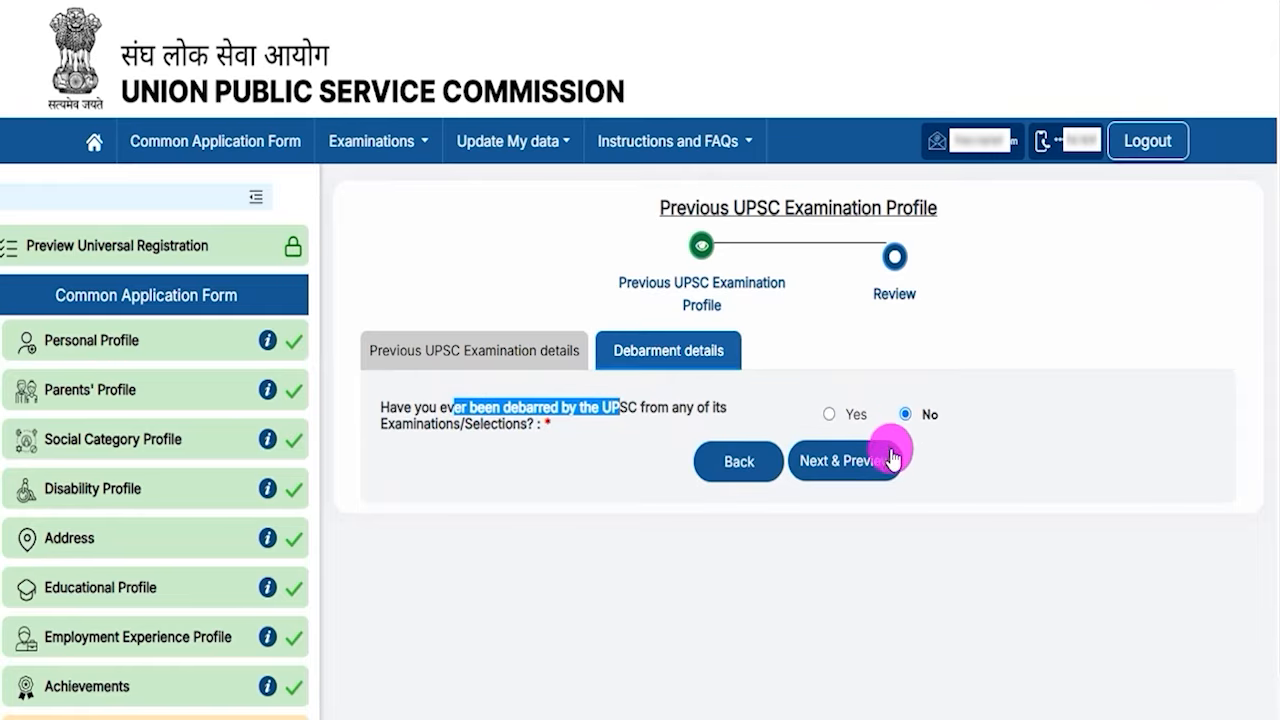
pyautogui.click(845, 464)
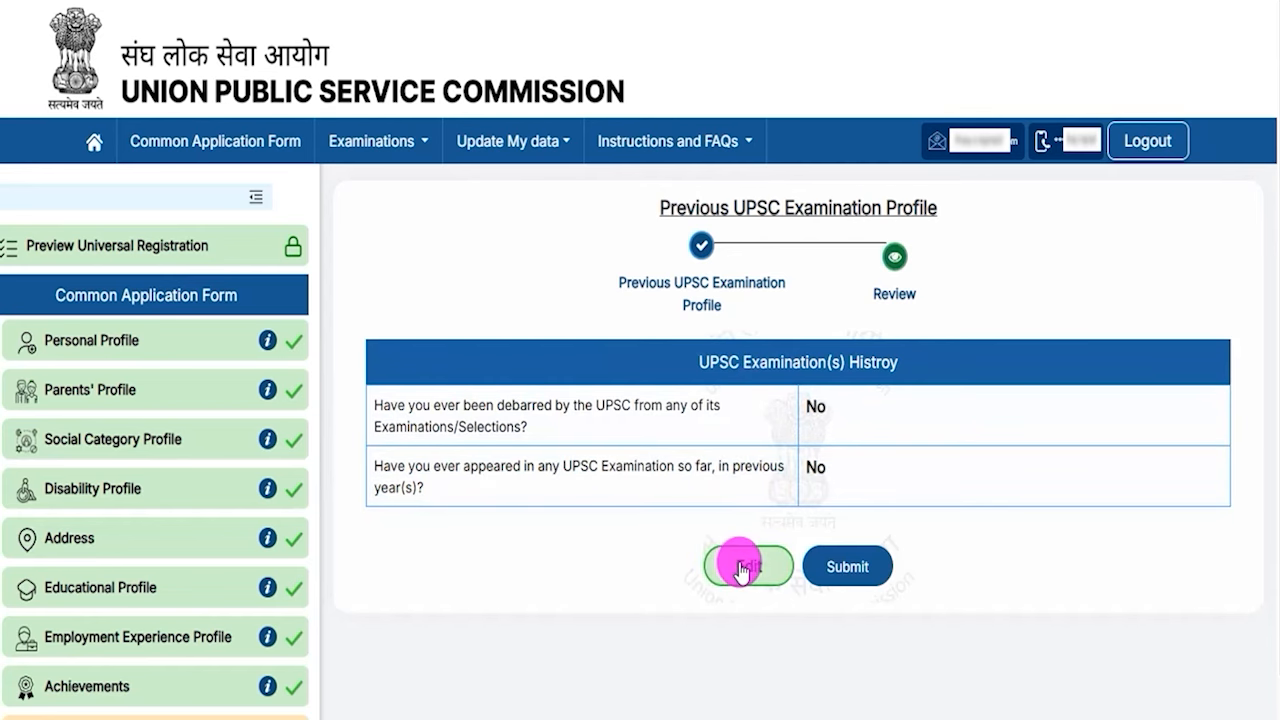
pyautogui.click(847, 566)
pyautogui.click(605, 457)
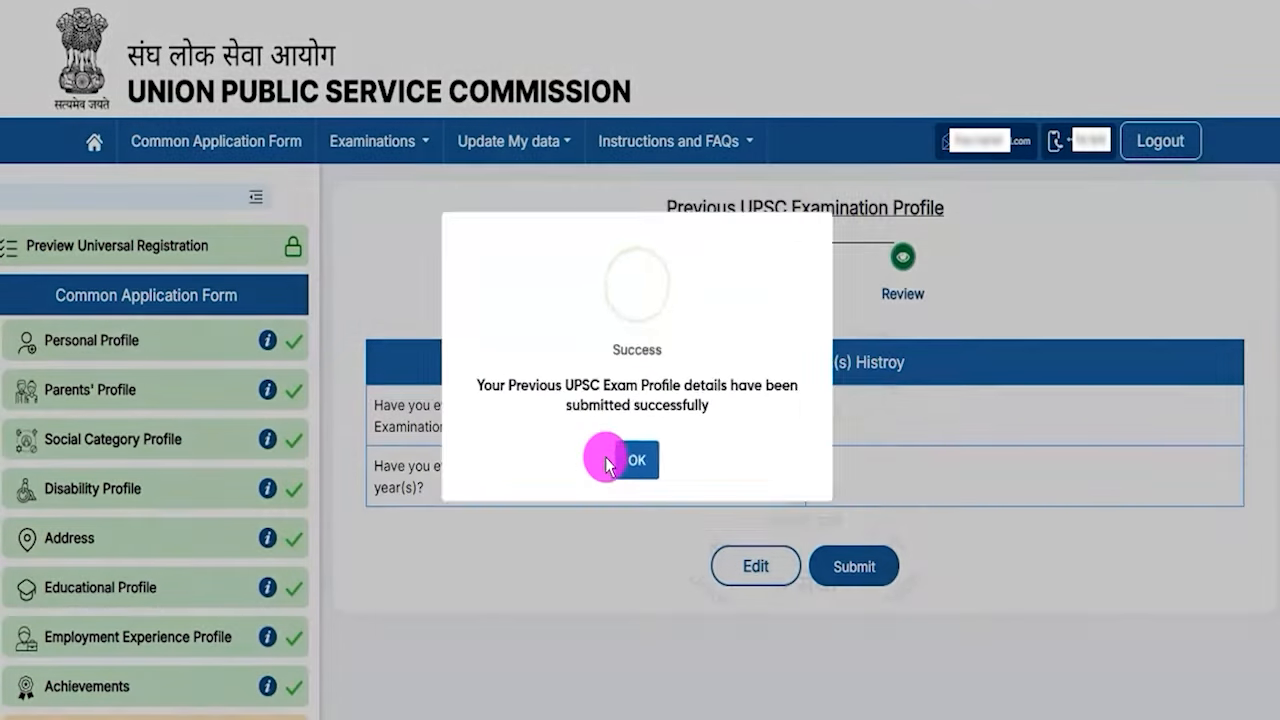
pyautogui.click(628, 470)
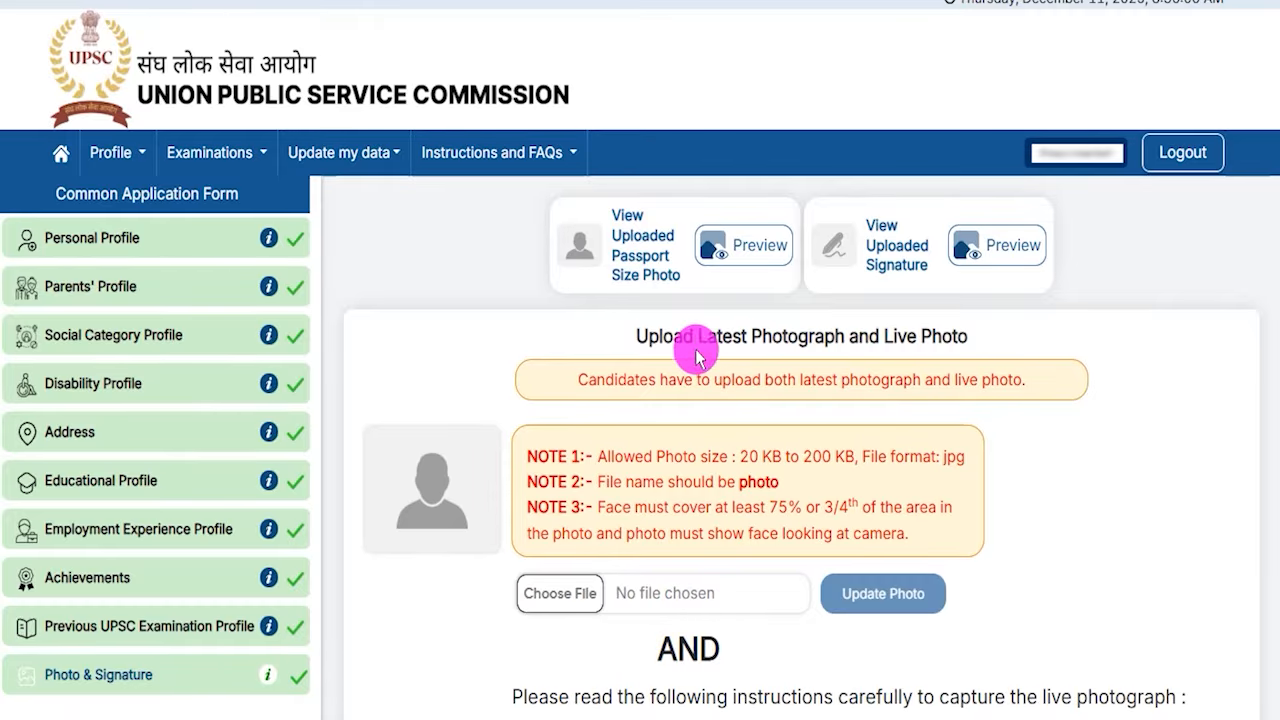
# Highlight the photo upload heading, the 20 KB to 200 KB size limit and jpg format
pyautogui.moveTo(650, 335); pyautogui.dragTo(793, 338)
pyautogui.moveTo(884, 336); pyautogui.dragTo(935, 338)
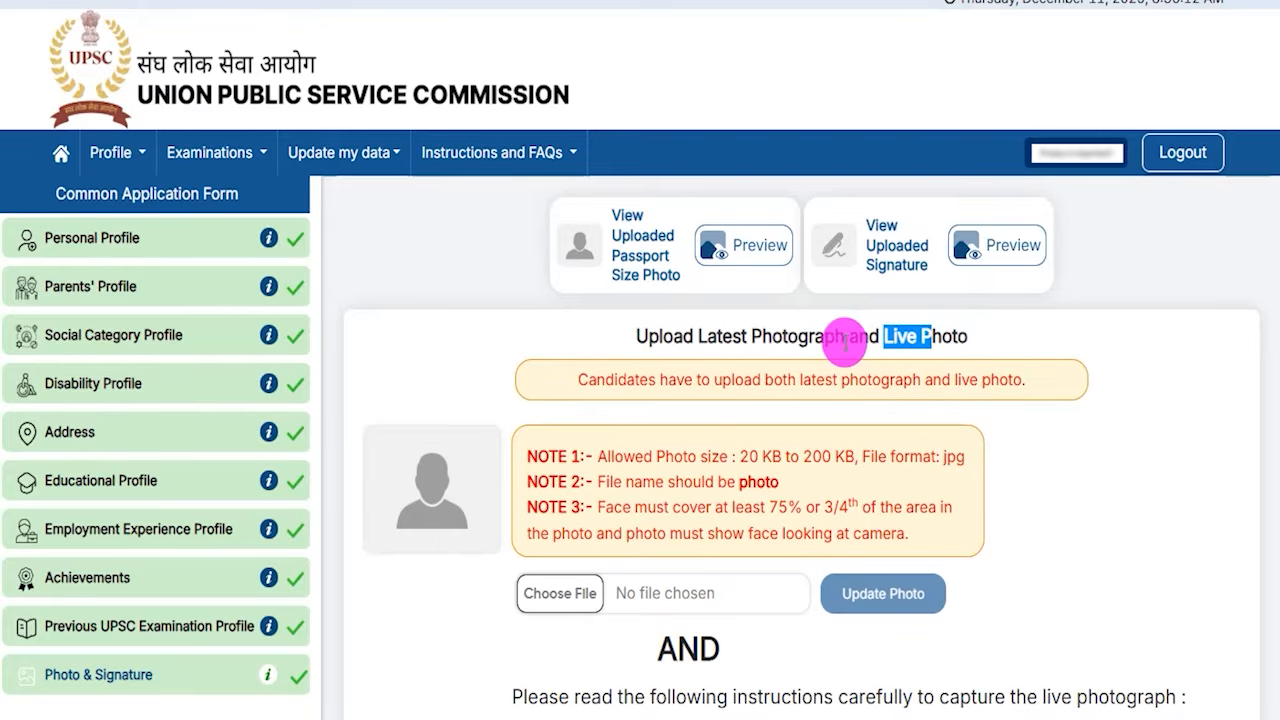
pyautogui.moveTo(750, 458); pyautogui.dragTo(851, 460)
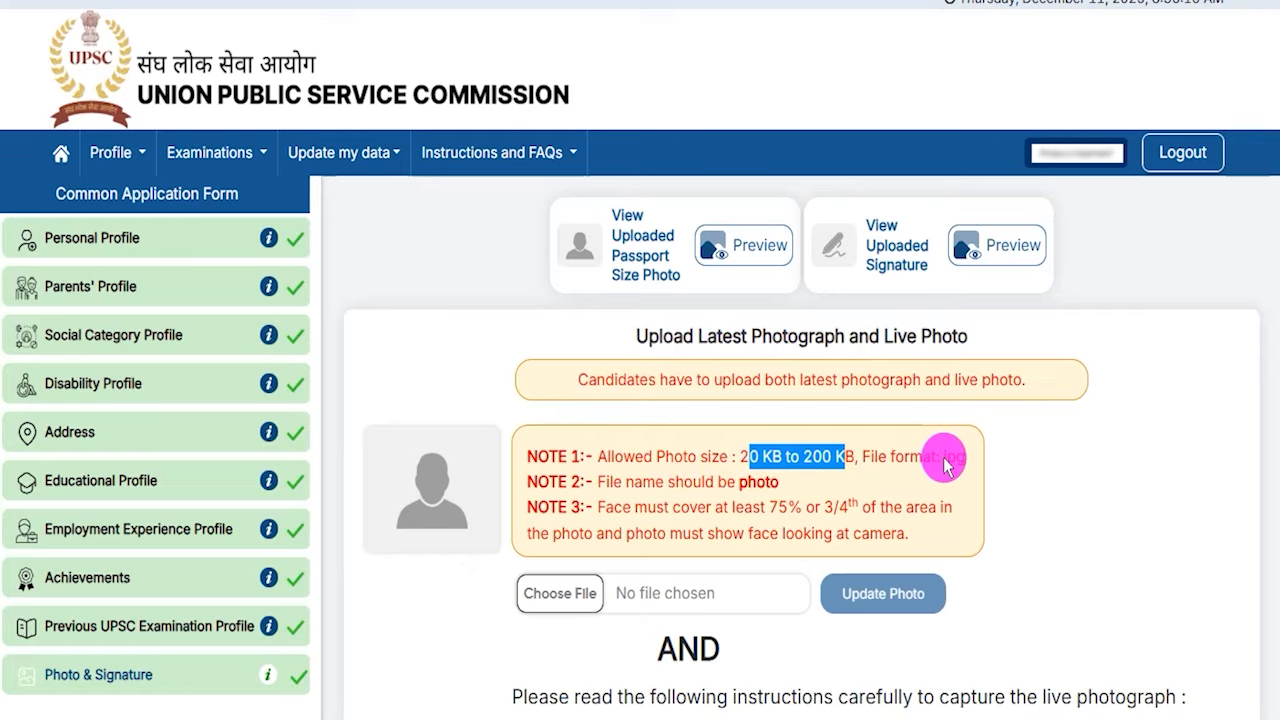
pyautogui.moveTo(944, 458); pyautogui.dragTo(968, 463)
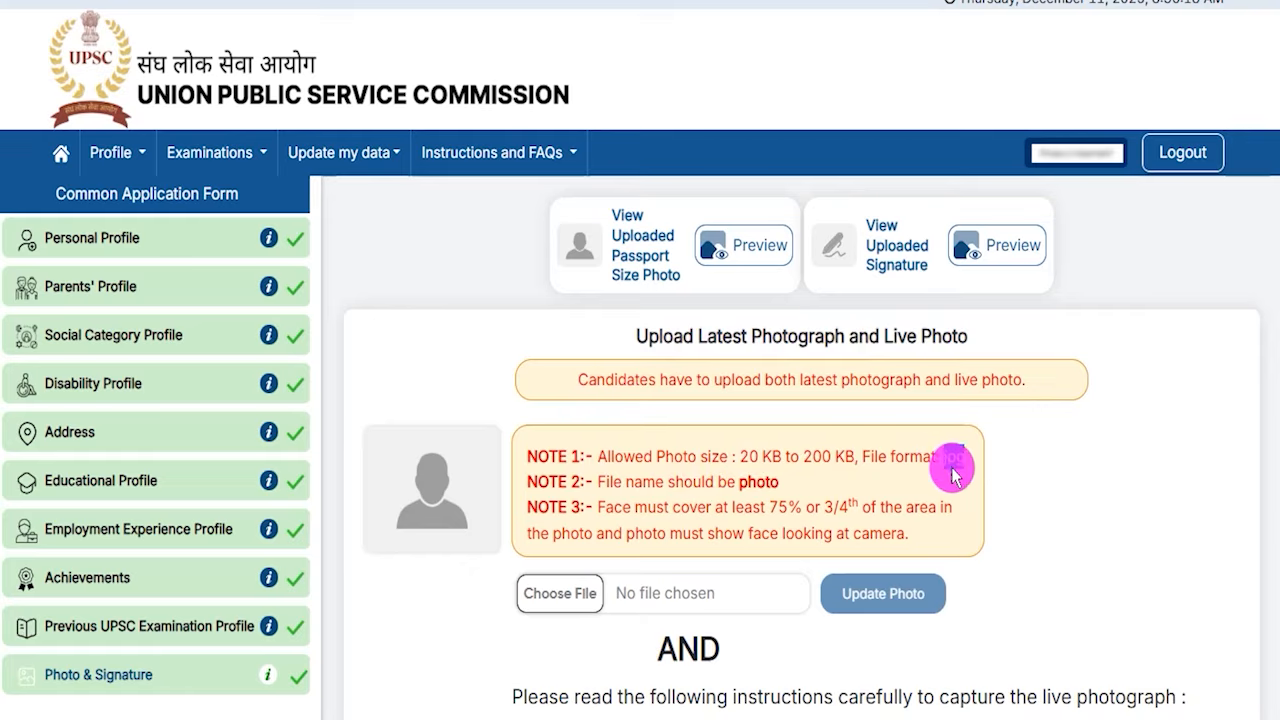
# Open the photo specimen guidelines and note the 75% face coverage, file selection and update steps
pyautogui.click(769, 512)
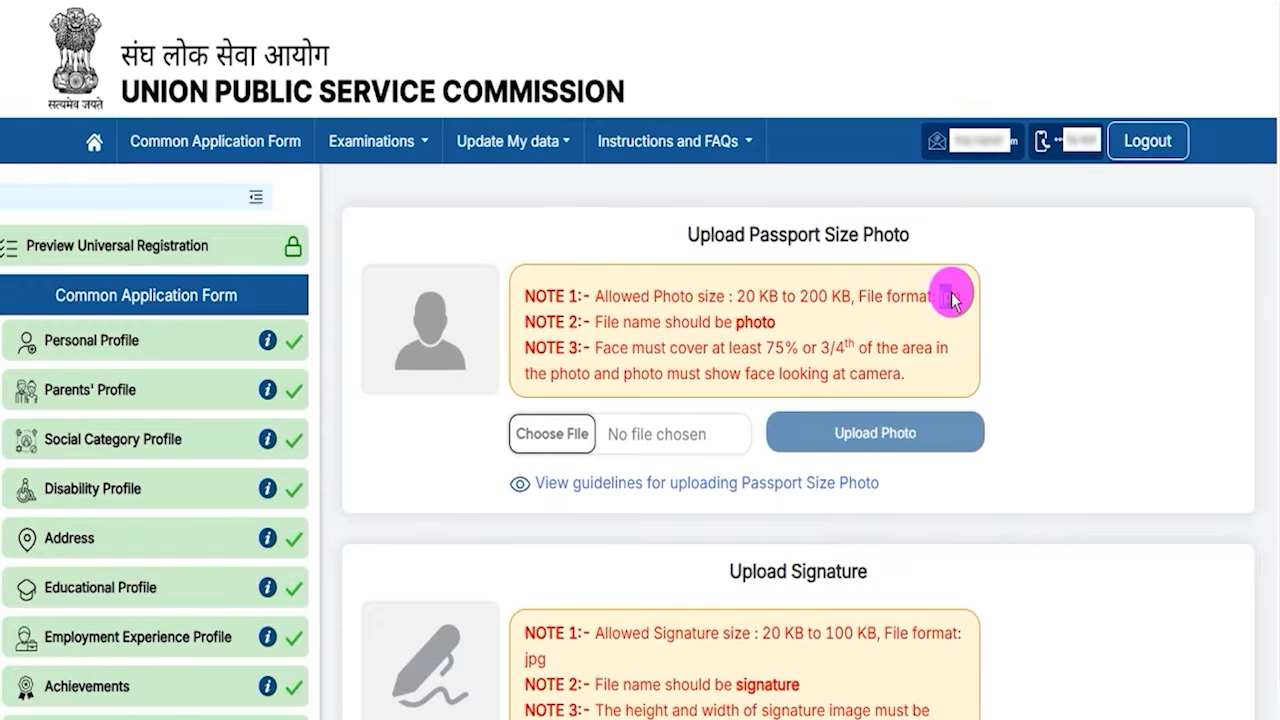
pyautogui.click(755, 322)
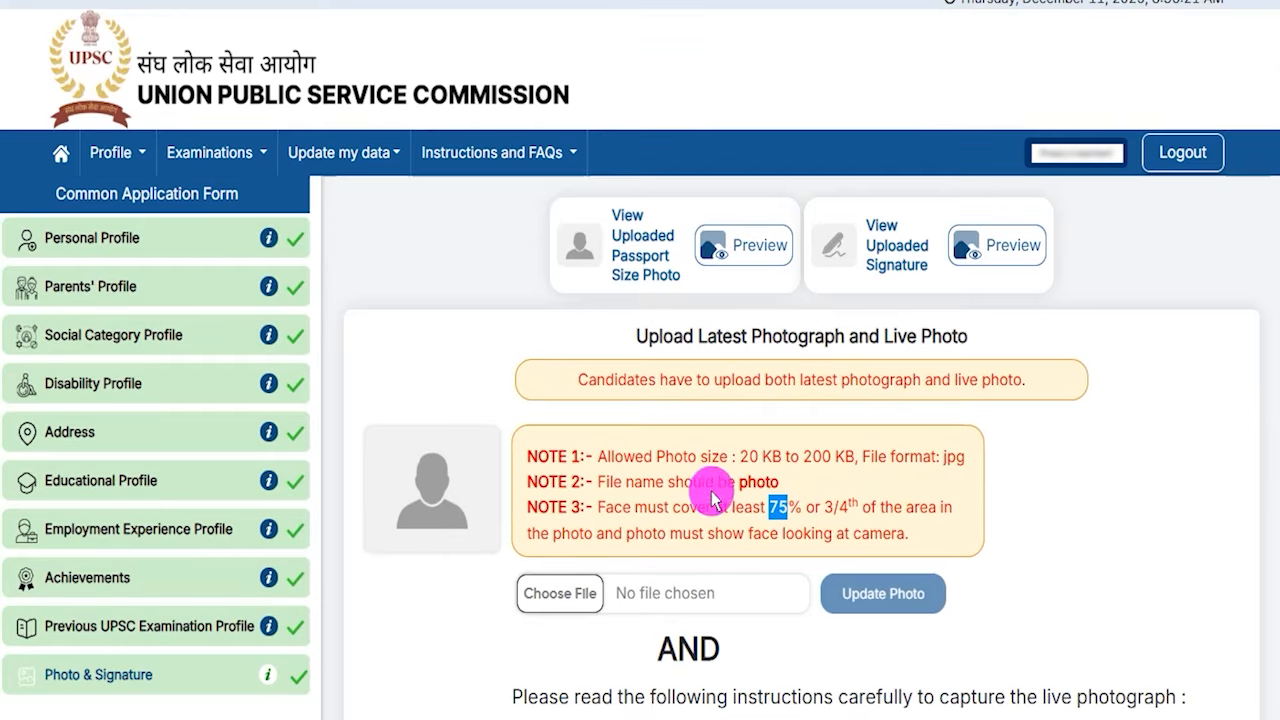
pyautogui.scroll(-1, 620, 500)
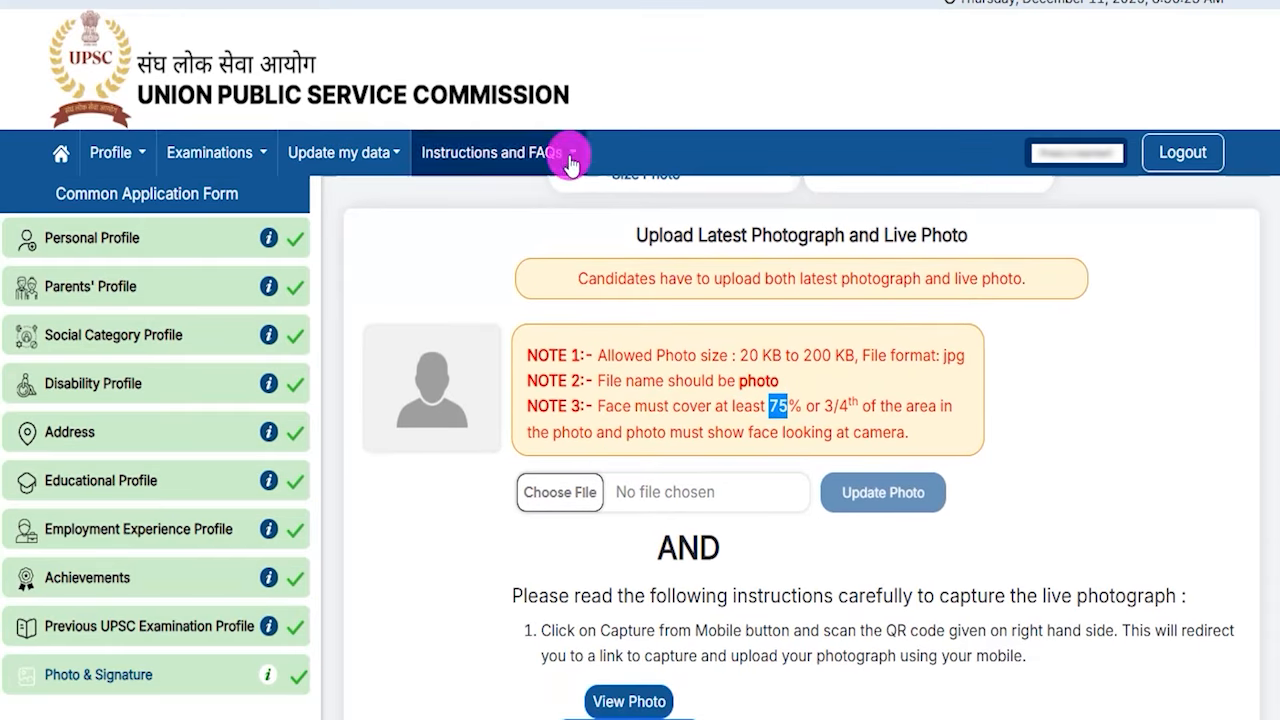
pyautogui.moveTo(588, 493); pyautogui.dragTo(612, 452)
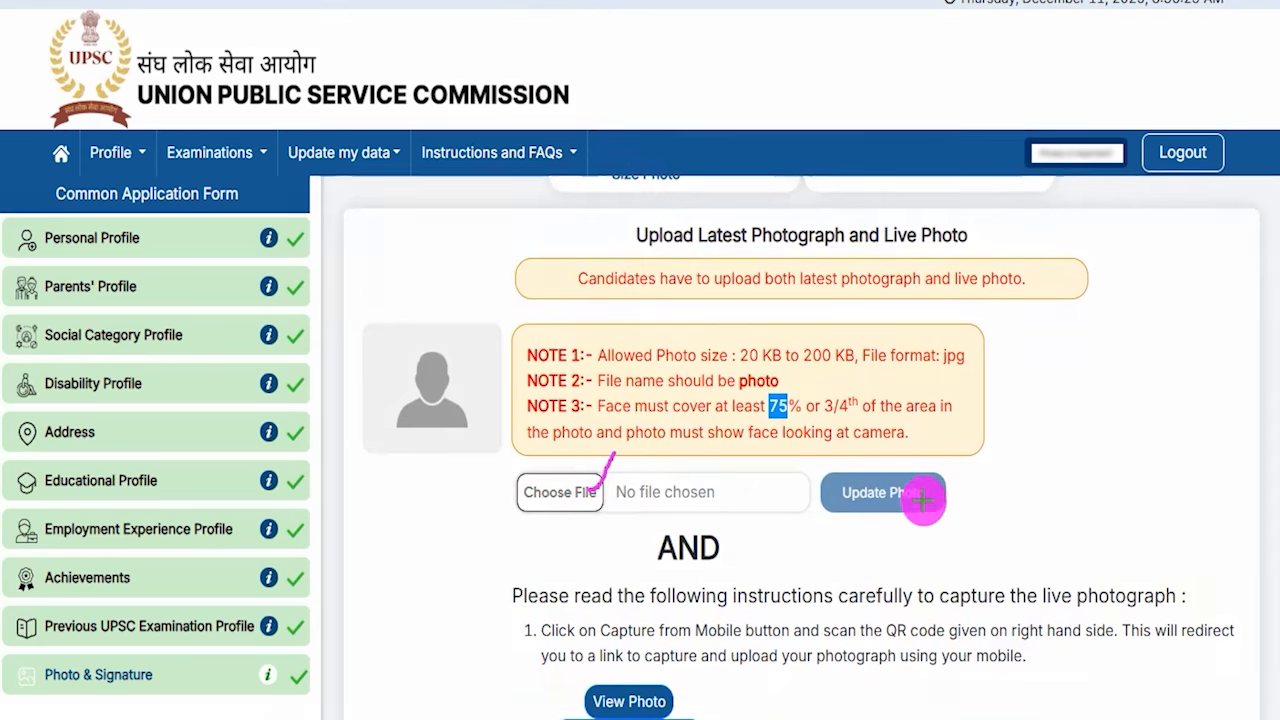
pyautogui.moveTo(923, 497); pyautogui.dragTo(950, 472)
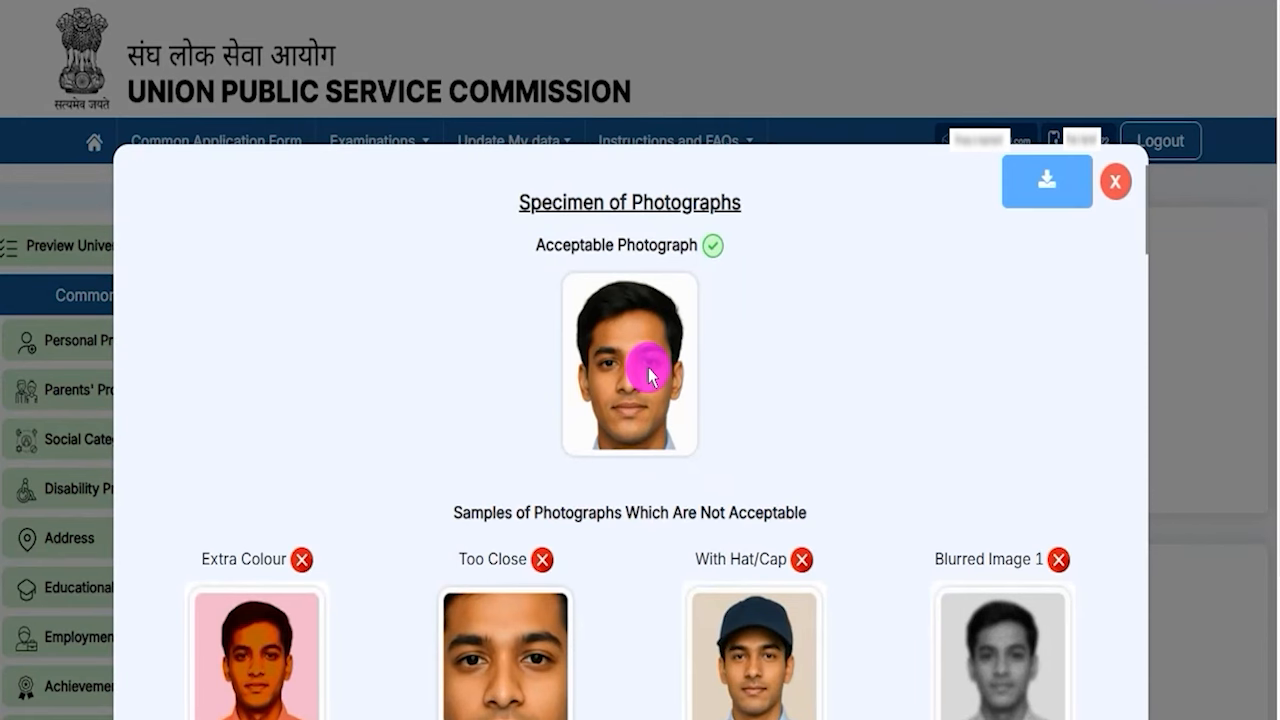
# Mark the acceptable specimen and the unacceptable samples: Extra Colour, Hat/Cap, Too Close, Blurred, Inverted, Too Dark
pyautogui.moveTo(534, 258)
pyautogui.mouseDown()
pyautogui.moveTo(724, 440)
pyautogui.moveTo(738, 484)
pyautogui.mouseUp()
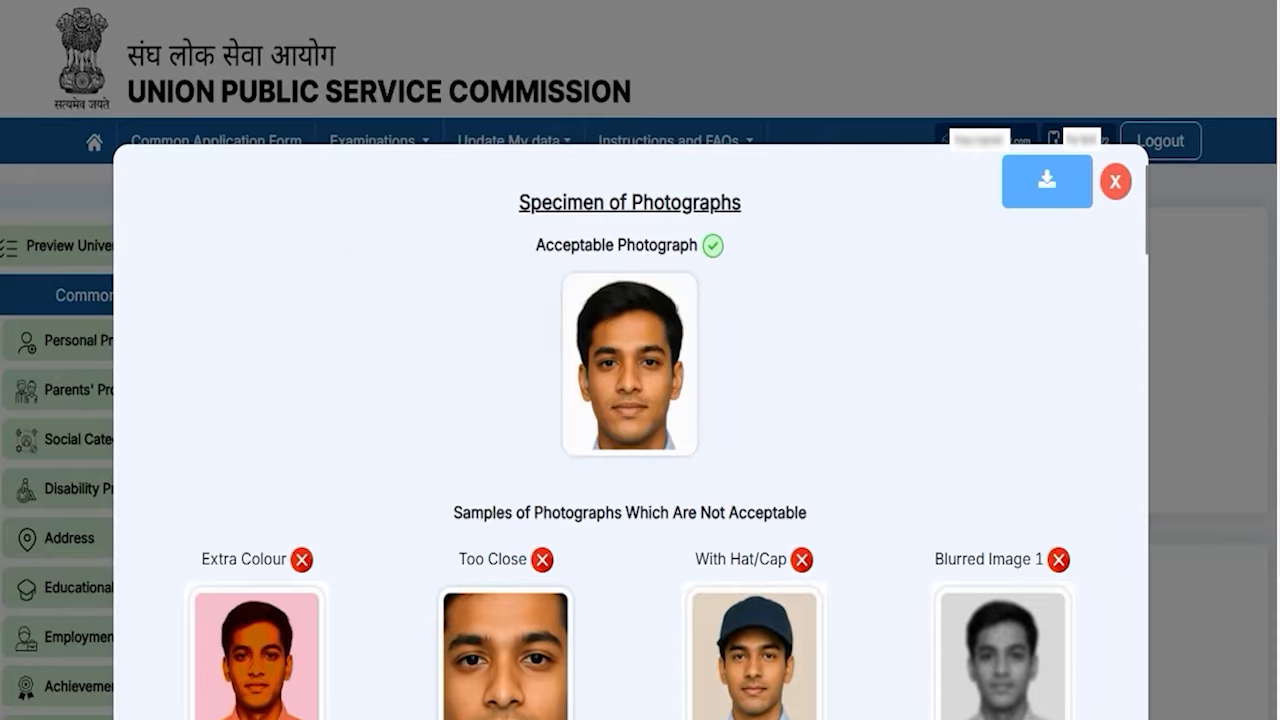
pyautogui.scroll(-3, 737, 531)
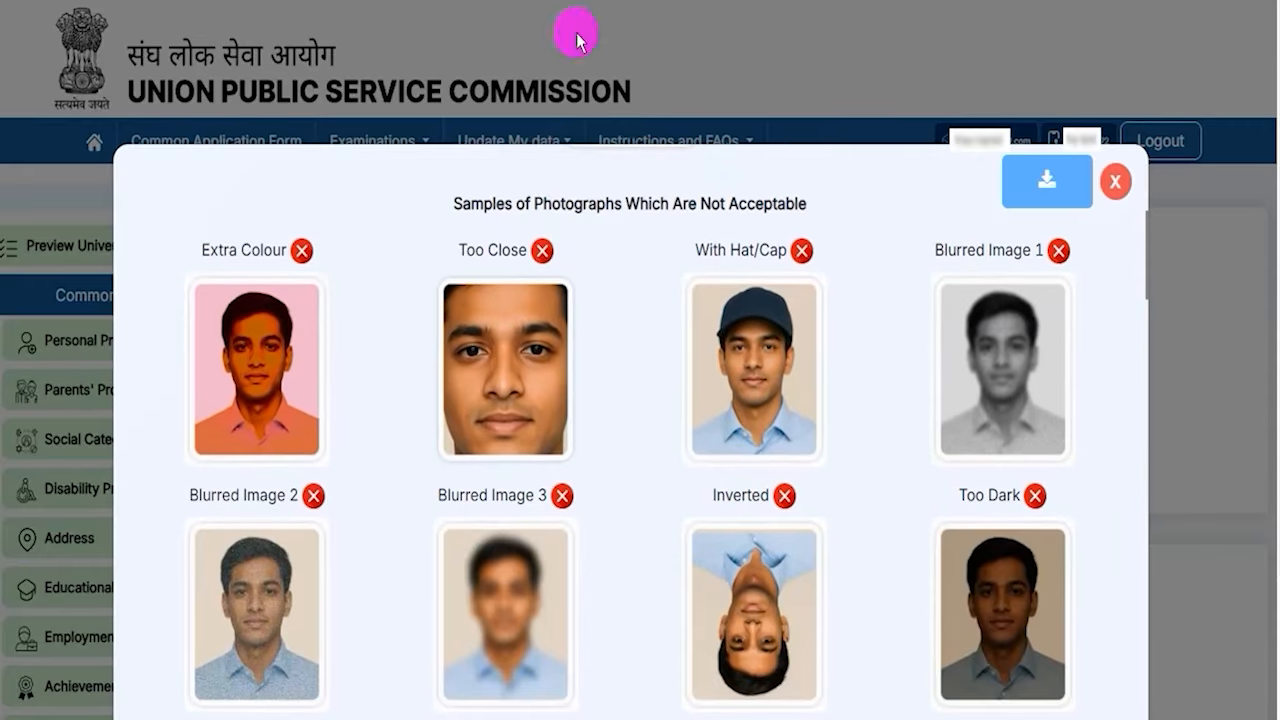
pyautogui.moveTo(297, 374); pyautogui.dragTo(362, 330)
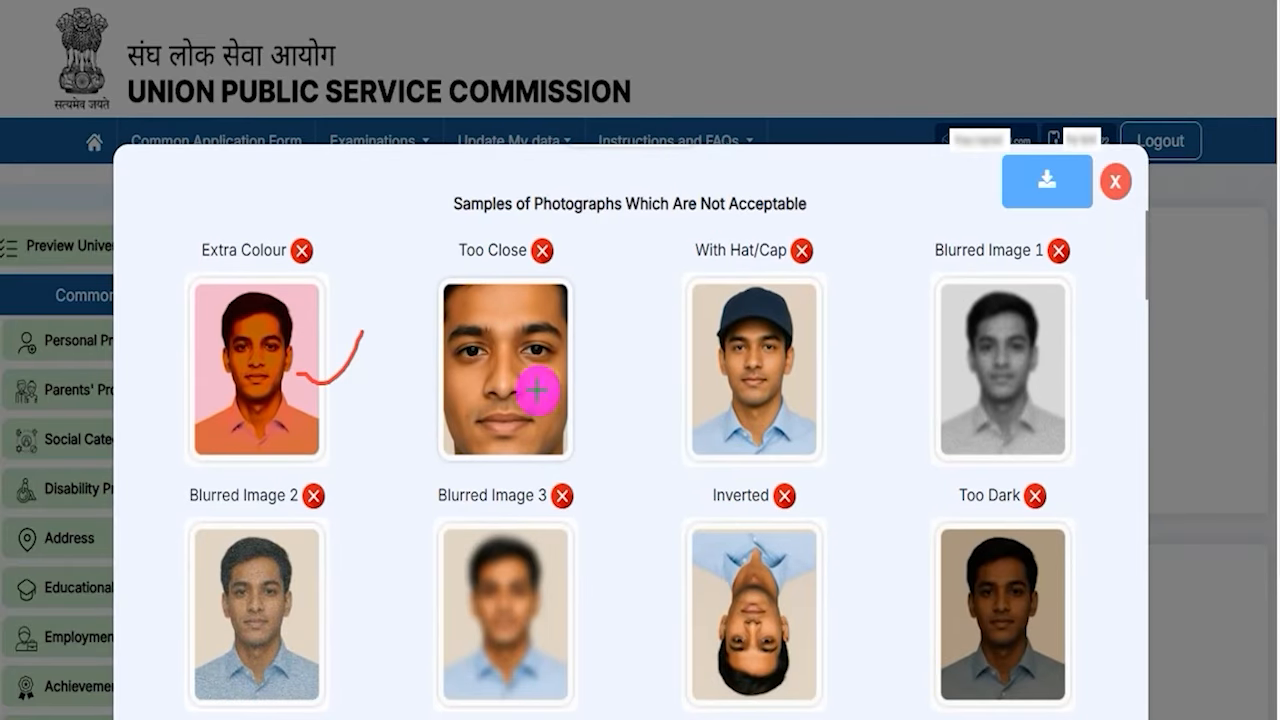
pyautogui.moveTo(734, 372); pyautogui.dragTo(813, 367)
pyautogui.moveTo(520, 366); pyautogui.dragTo(582, 307)
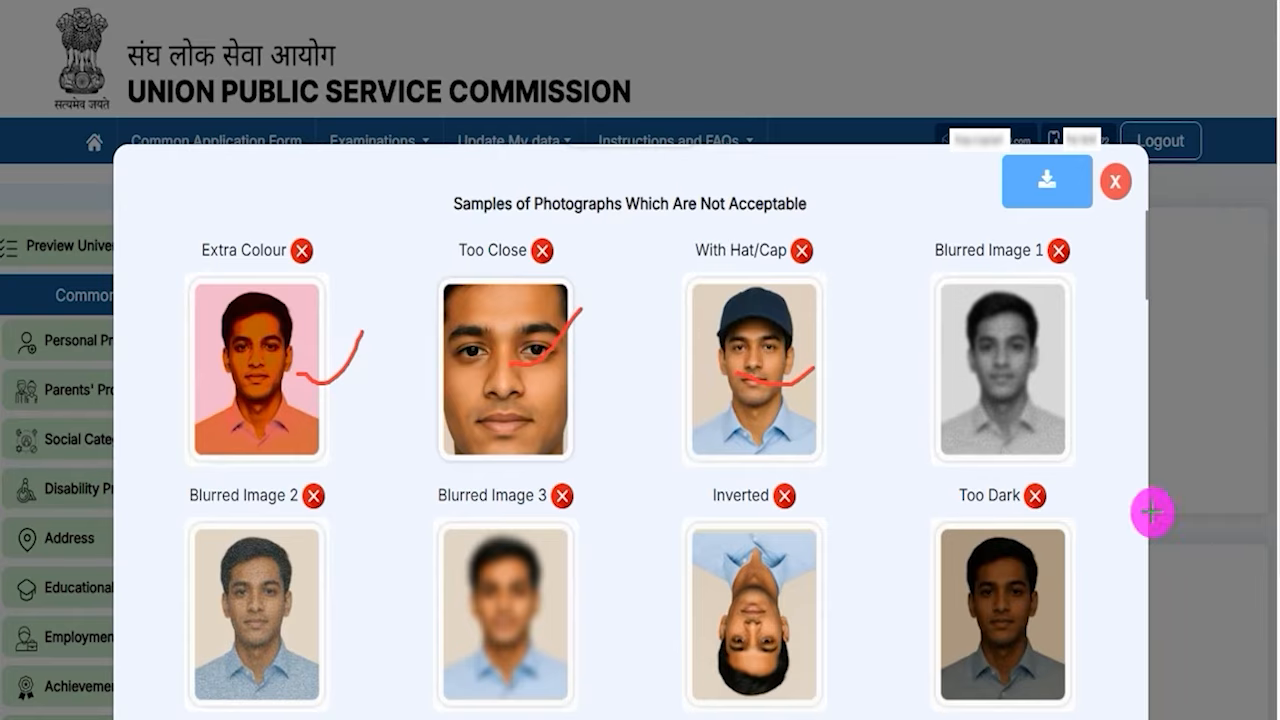
pyautogui.moveTo(1012, 378); pyautogui.dragTo(1077, 349)
pyautogui.moveTo(768, 613); pyautogui.dragTo(828, 556)
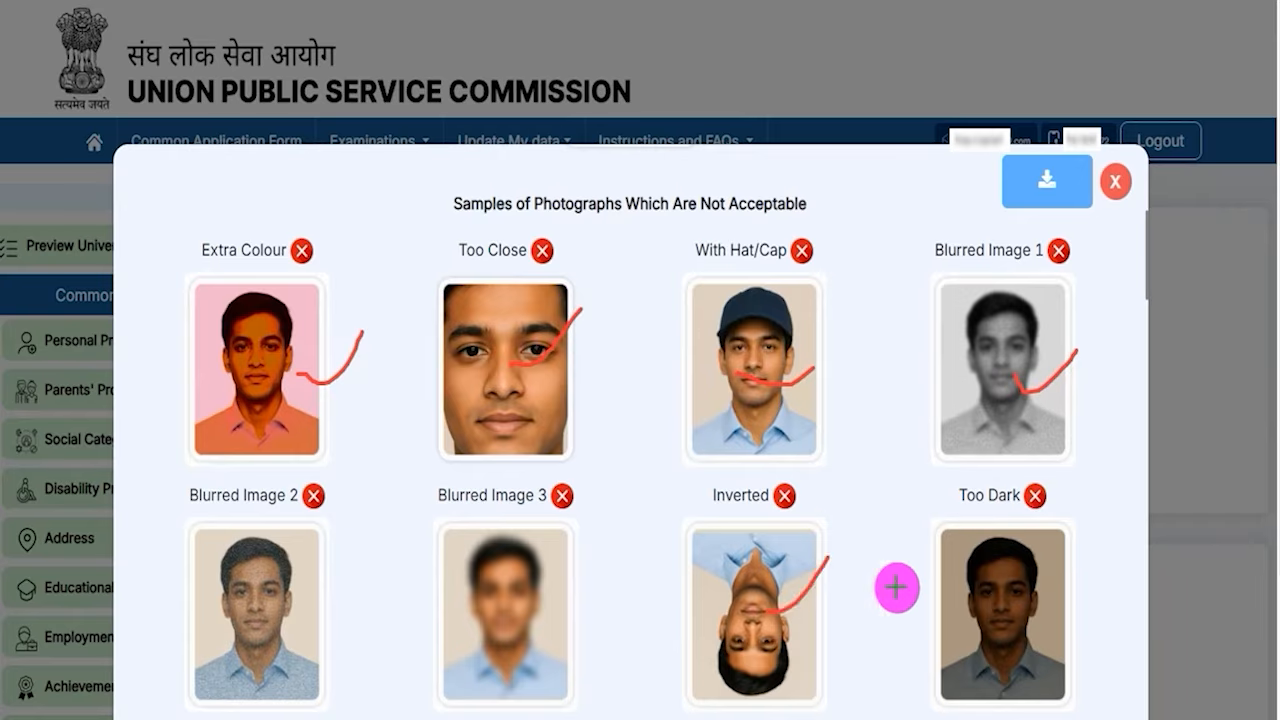
pyautogui.moveTo(1000, 626); pyautogui.dragTo(1064, 582)
pyautogui.moveTo(538, 611); pyautogui.dragTo(625, 555)
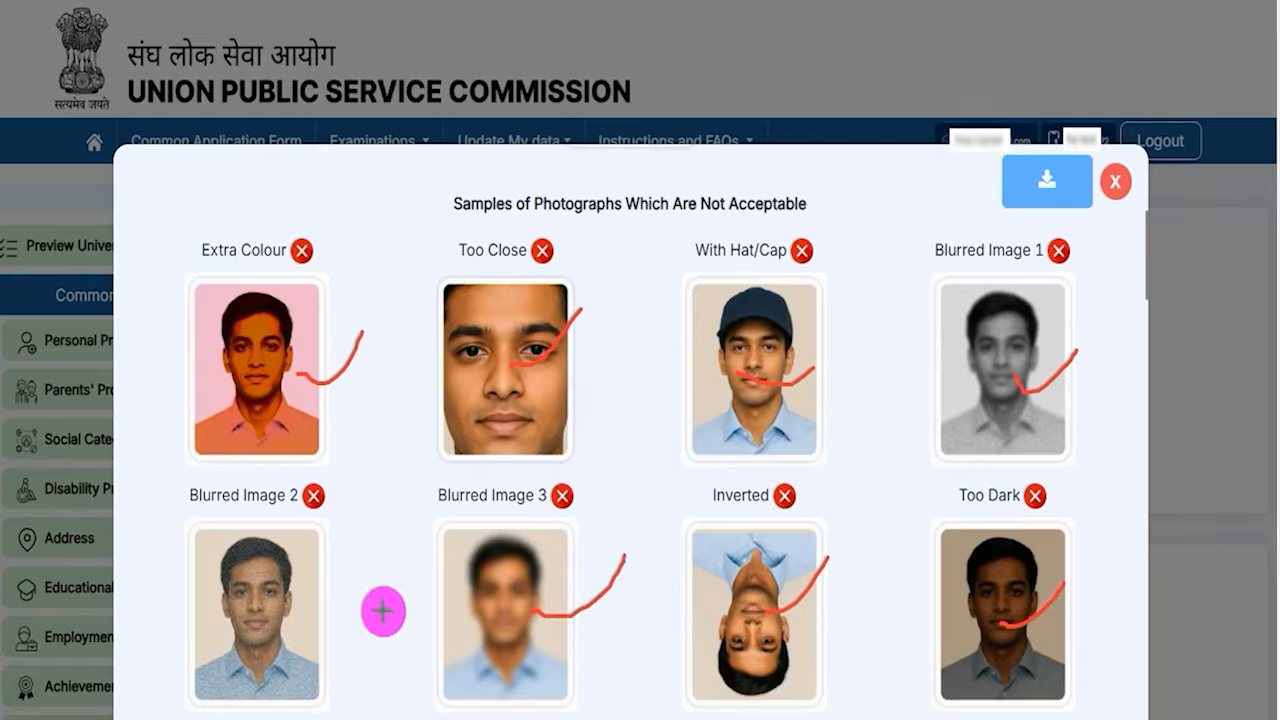
pyautogui.press('Escape')
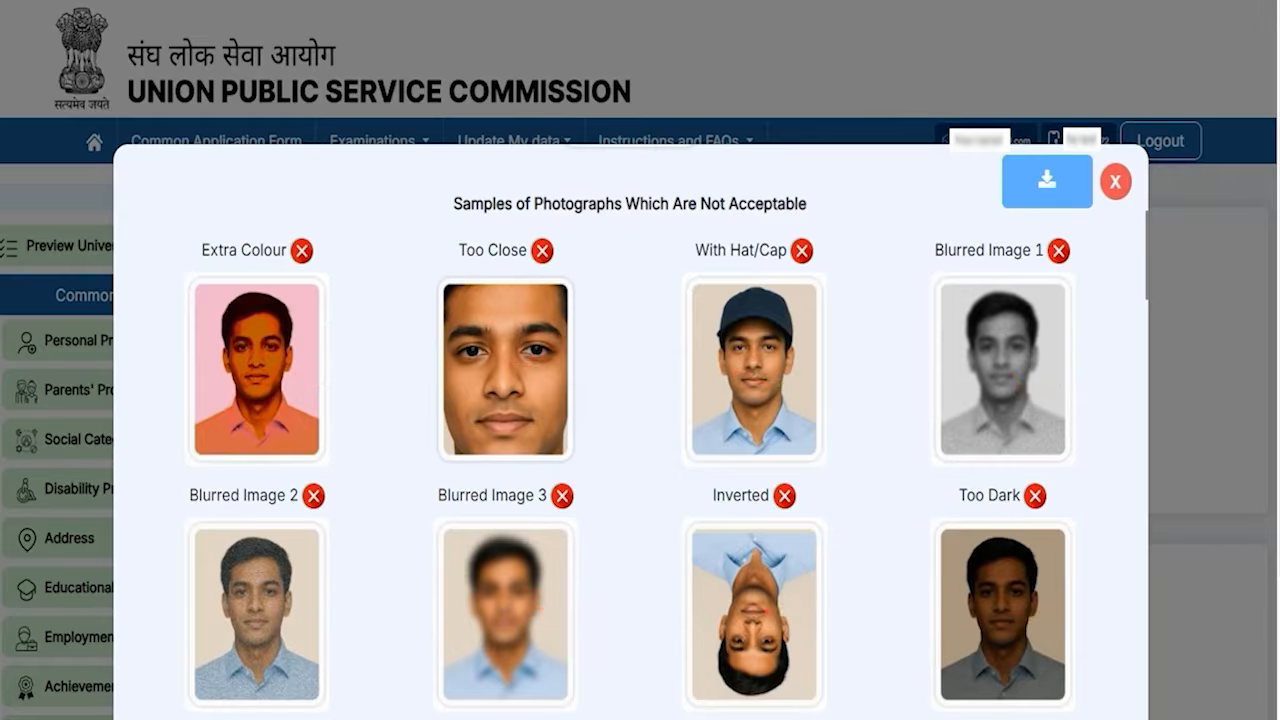
# Download the photograph guidelines and close the specimen modal
pyautogui.scroll(-6, 714, 591)
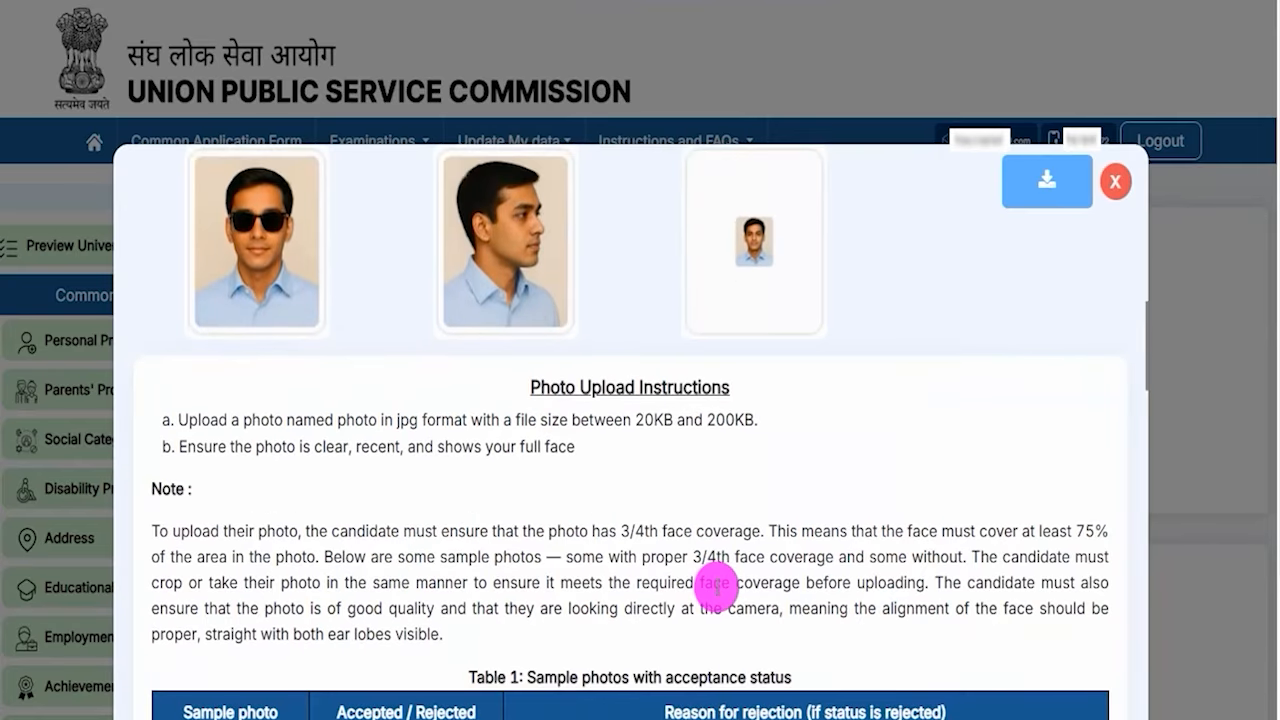
pyautogui.scroll(-12, 716, 590)
pyautogui.scroll(18, 716, 589)
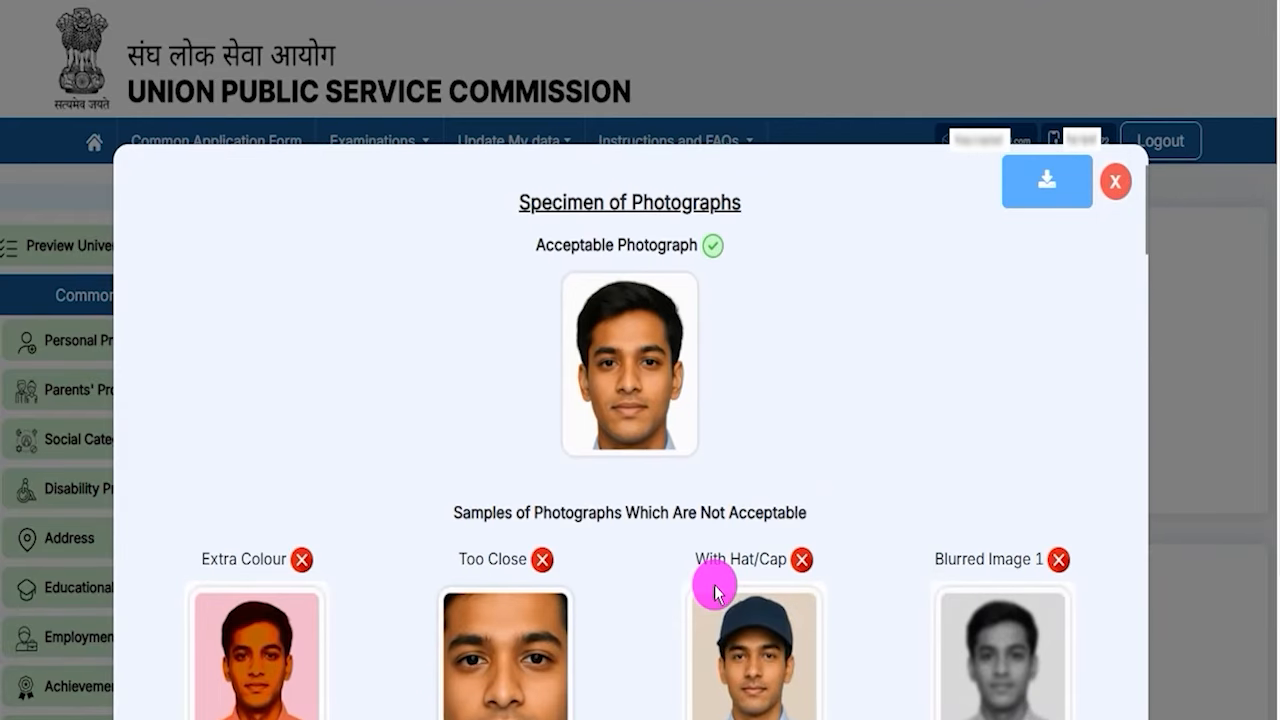
pyautogui.click(1048, 190)
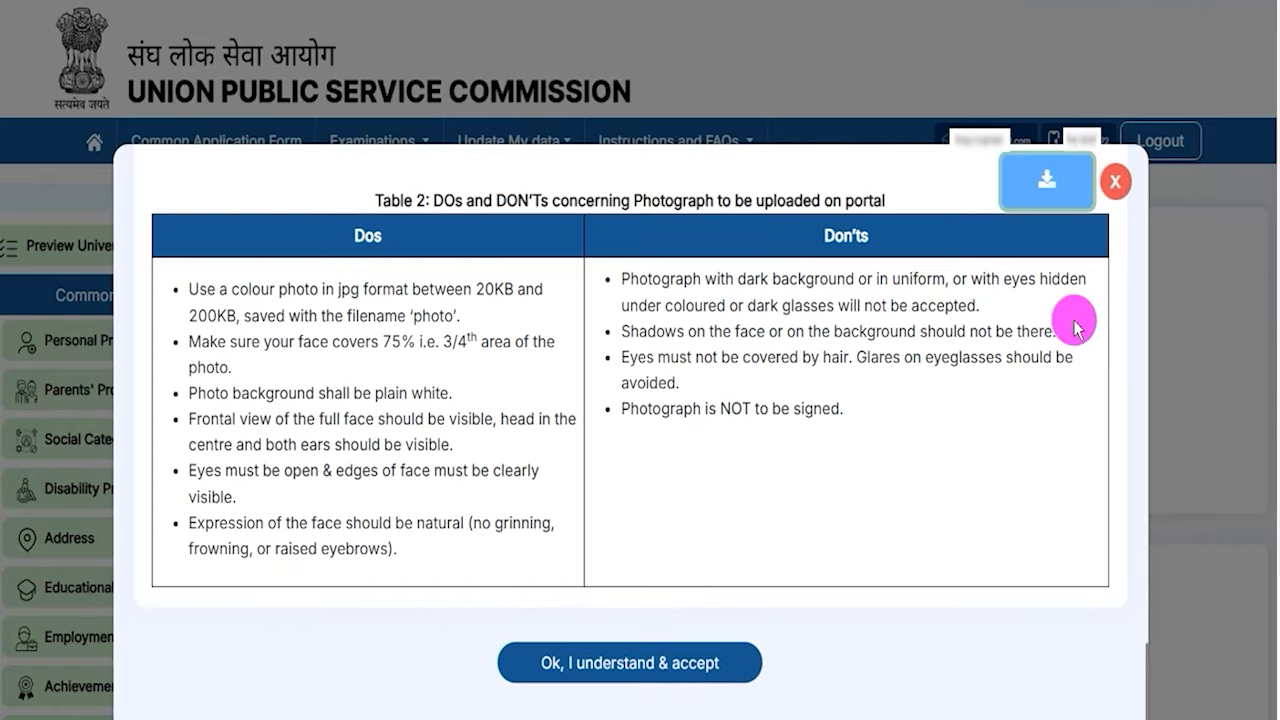
pyautogui.click(1115, 181)
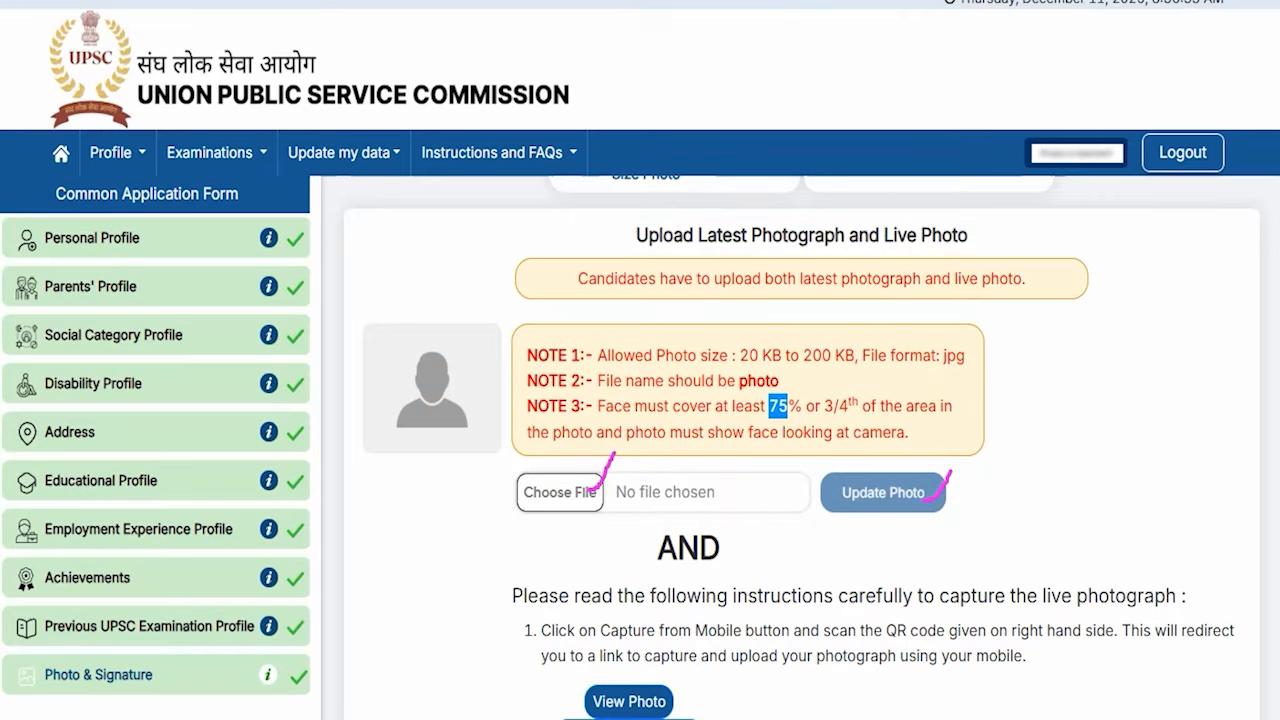
# Scroll to the live photograph section and point out the 10-minute mobile capture QR code
pyautogui.scroll(-2, 555, 440)
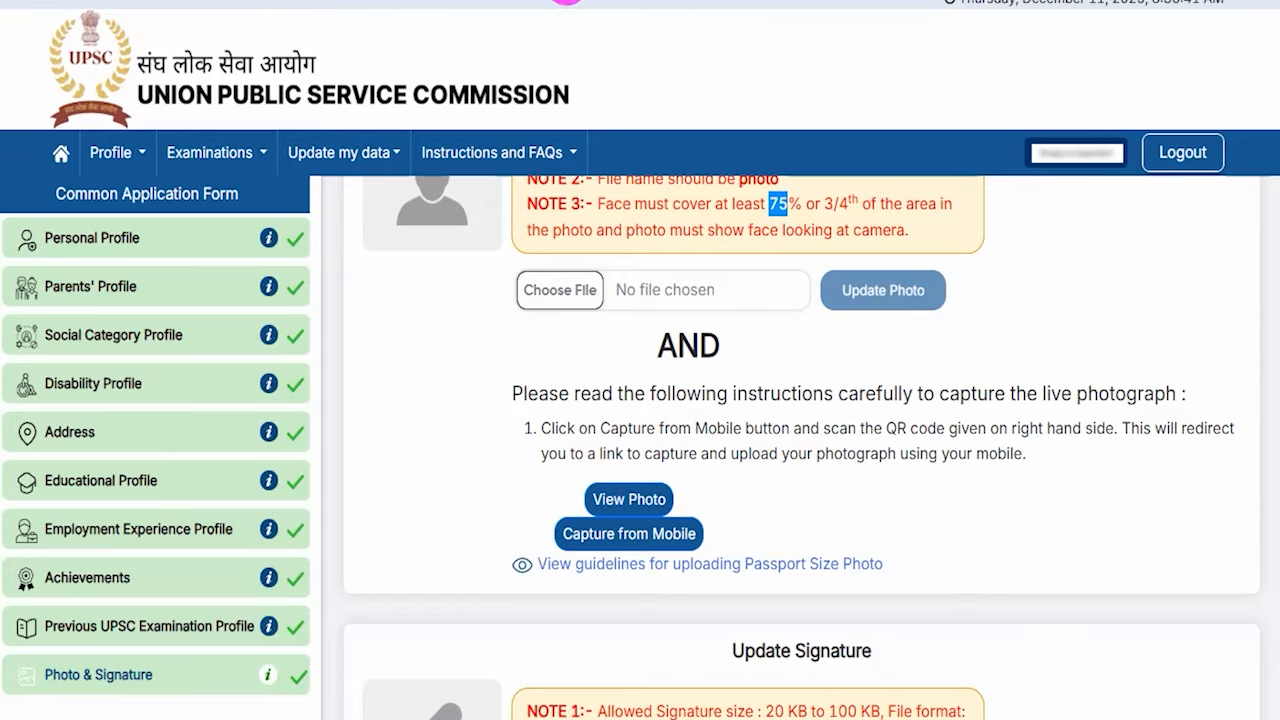
pyautogui.moveTo(702, 533)
pyautogui.mouseDown()
pyautogui.moveTo(720, 523)
pyautogui.moveTo(747, 457)
pyautogui.mouseUp()
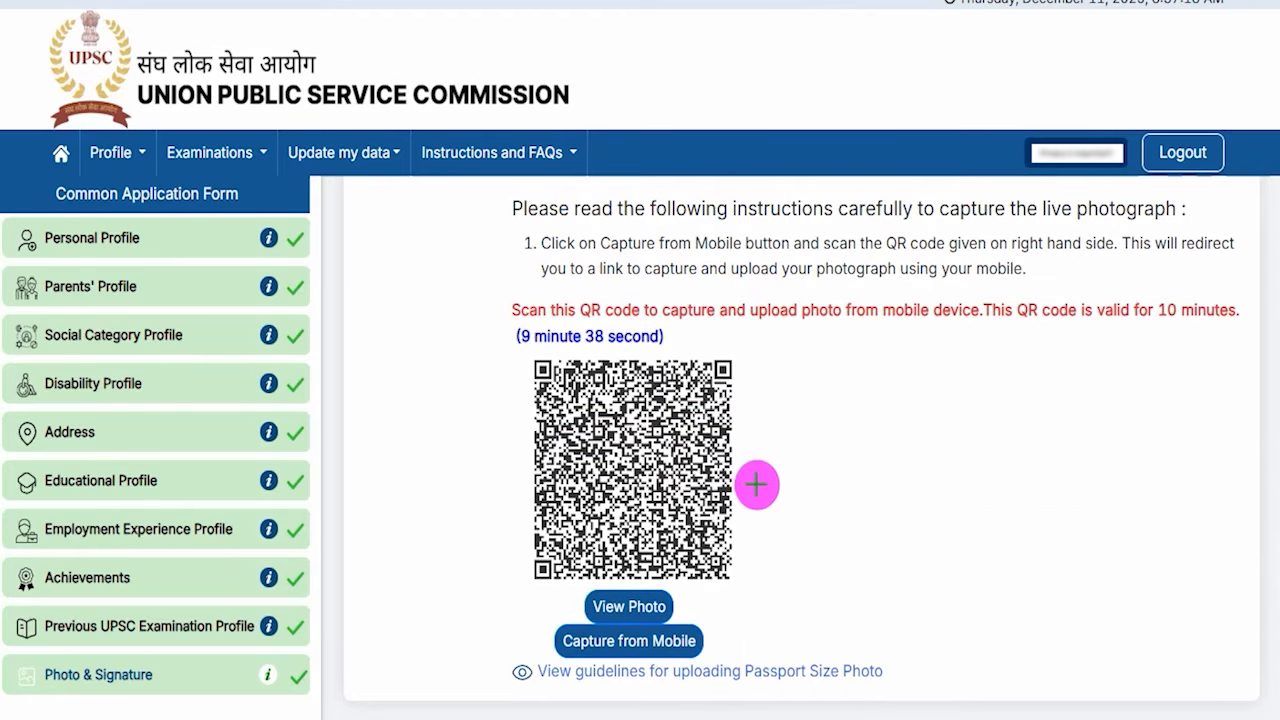
pyautogui.moveTo(742, 447); pyautogui.dragTo(812, 377)
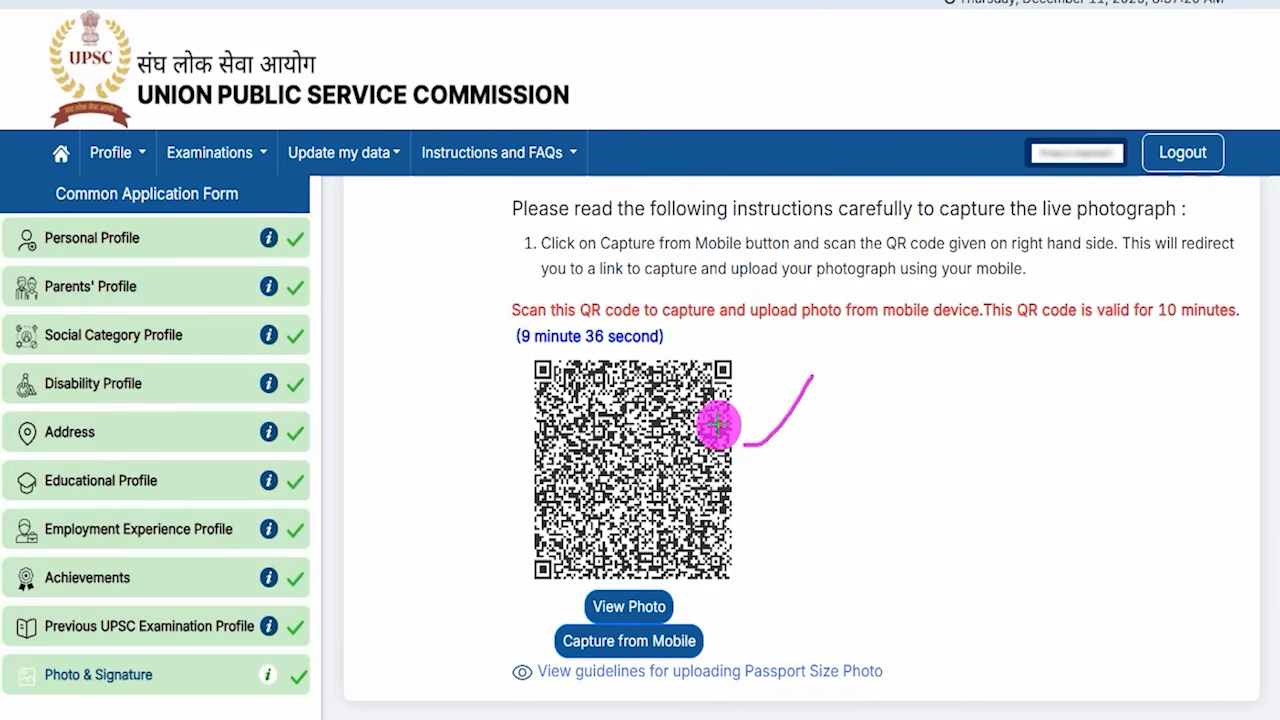
pyautogui.moveTo(746, 463)
pyautogui.mouseDown()
pyautogui.moveTo(763, 463)
pyautogui.moveTo(800, 420)
pyautogui.mouseUp()
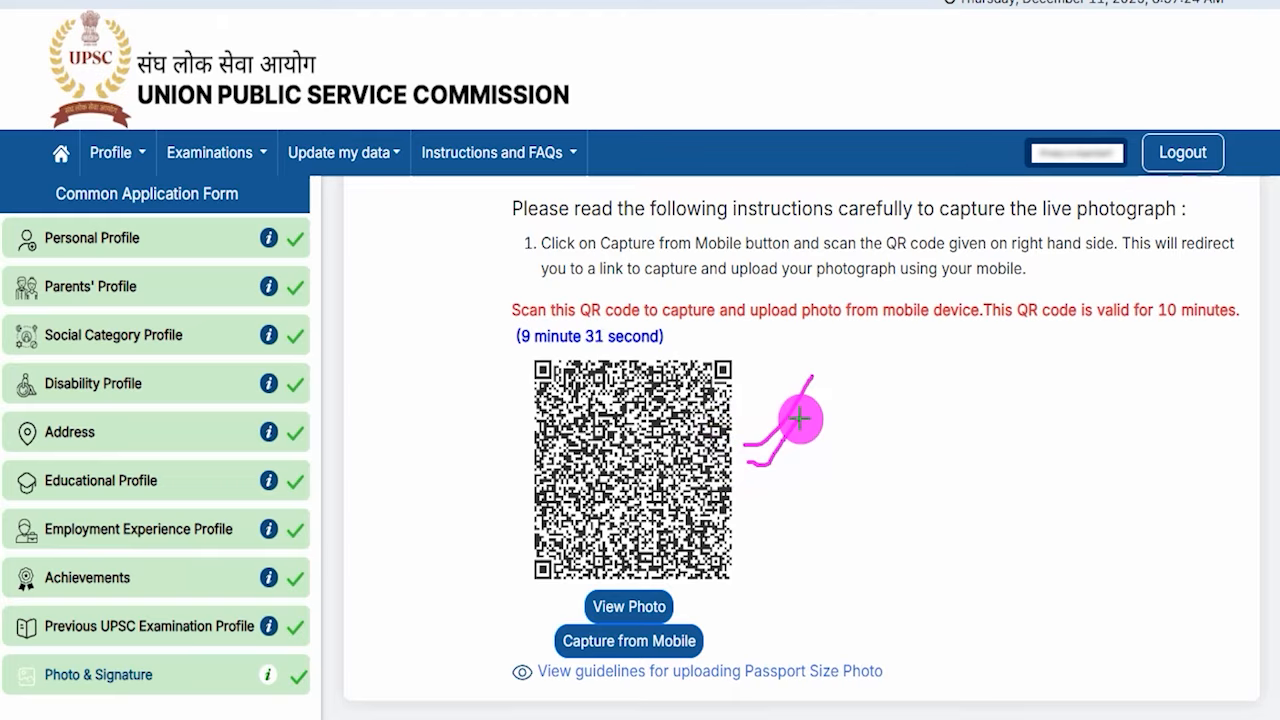
pyautogui.moveTo(754, 486); pyautogui.dragTo(797, 457)
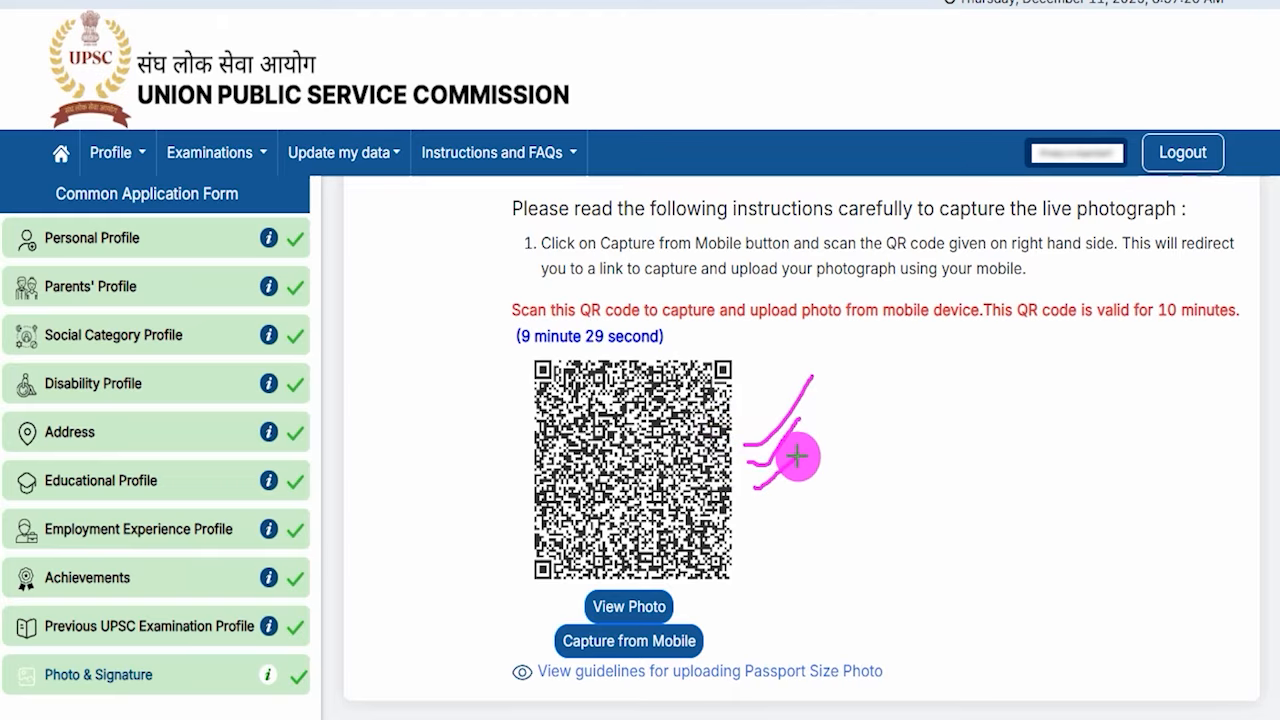
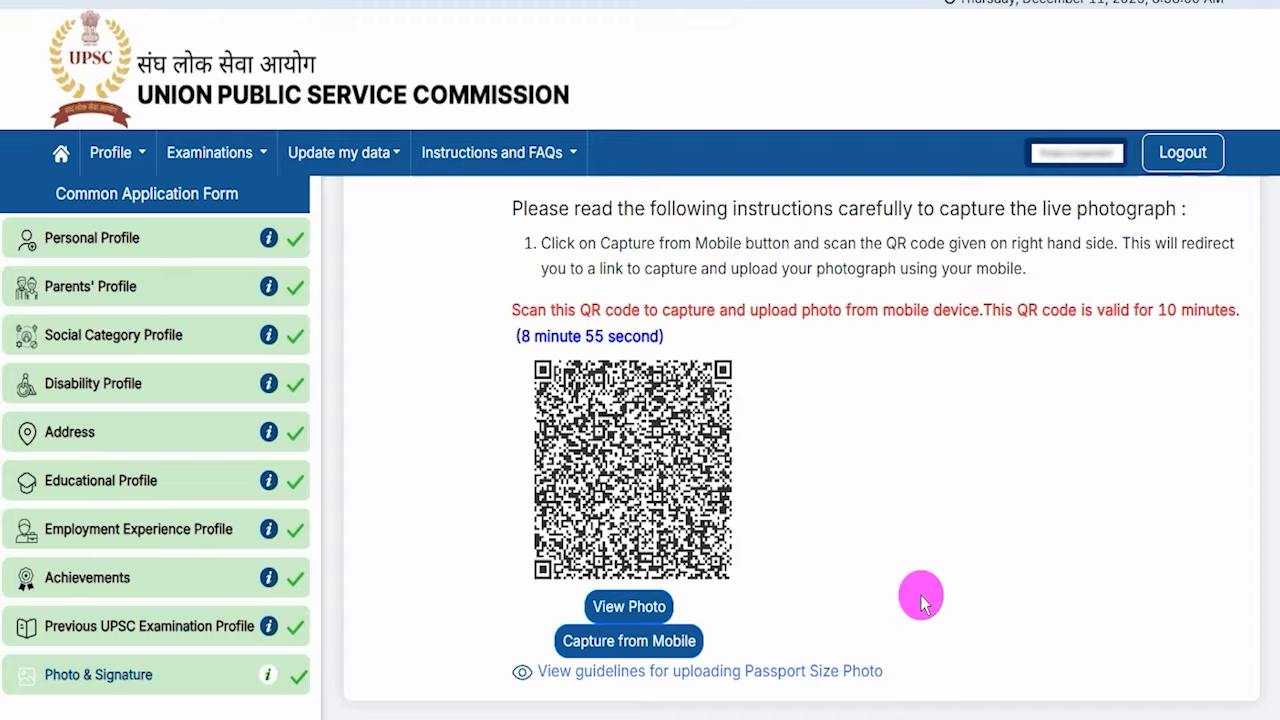
# Scroll down to the Update Signature section and highlight its opening notes
pyautogui.scroll(-3, 843, 560)
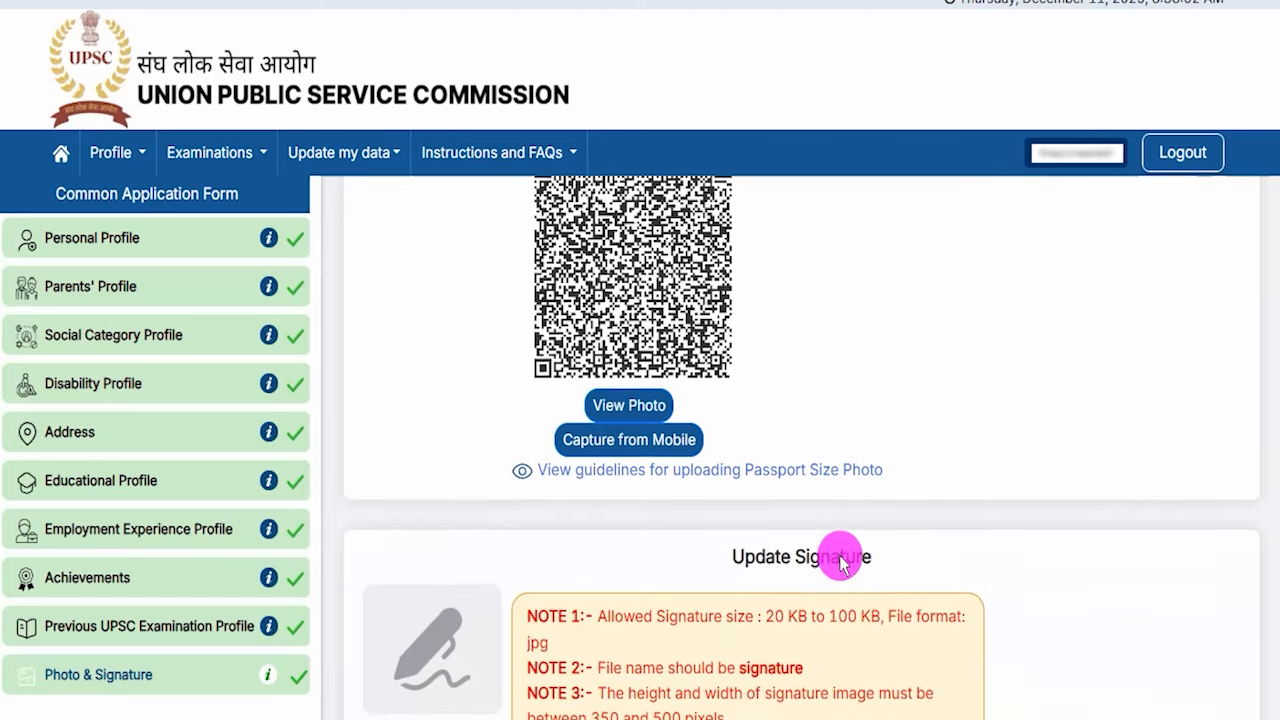
pyautogui.scroll(-1, 837, 552)
pyautogui.moveTo(745, 373); pyautogui.dragTo(837, 368)
pyautogui.click(836, 368)
pyautogui.scroll(-1, 835, 370)
pyautogui.moveTo(765, 415); pyautogui.dragTo(873, 420)
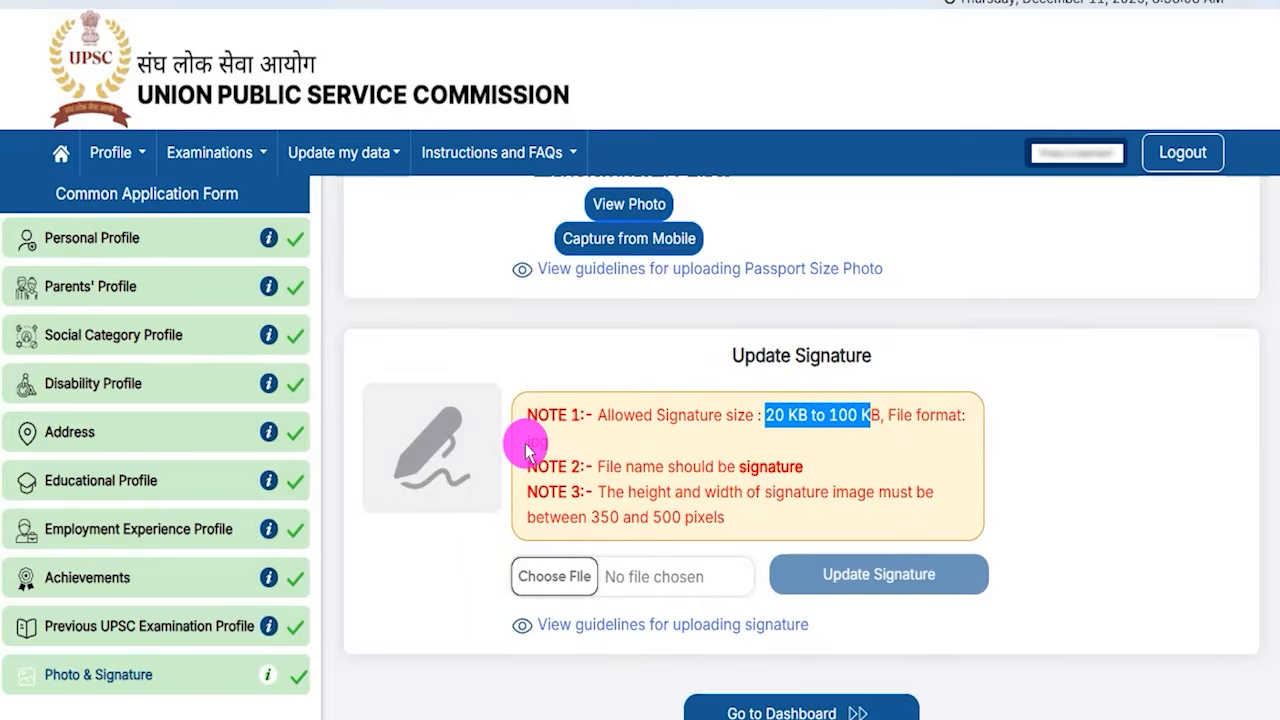
# Highlight the jpg format, 'signature' file name and 350–500 pixel limits, then view the signature guidelines
pyautogui.moveTo(524, 440); pyautogui.dragTo(571, 443)
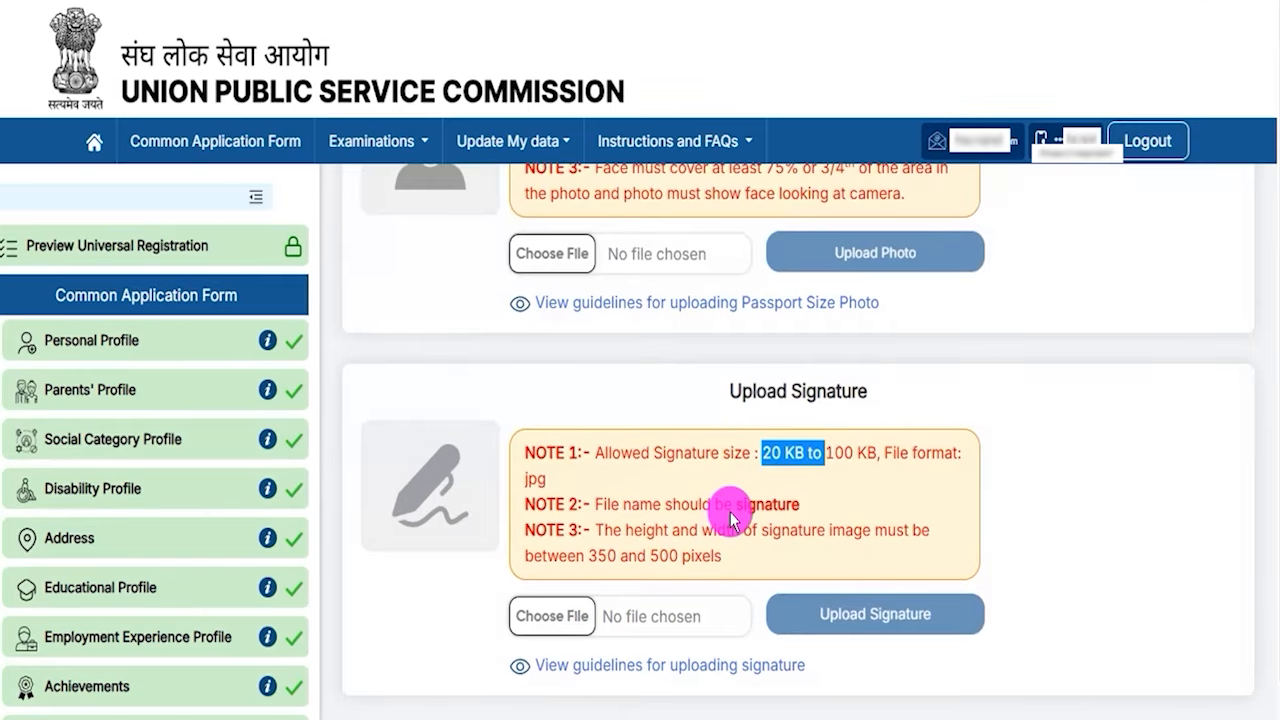
pyautogui.moveTo(733, 510); pyautogui.dragTo(771, 505)
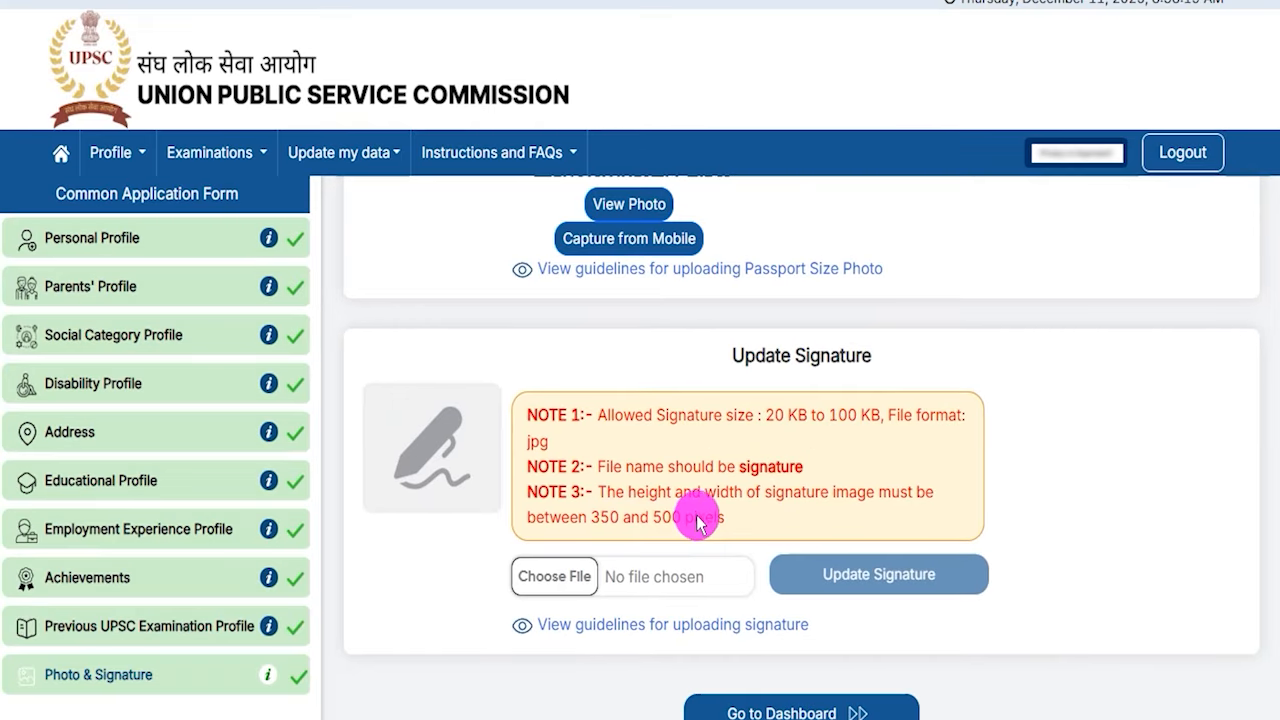
pyautogui.moveTo(635, 492); pyautogui.dragTo(708, 497)
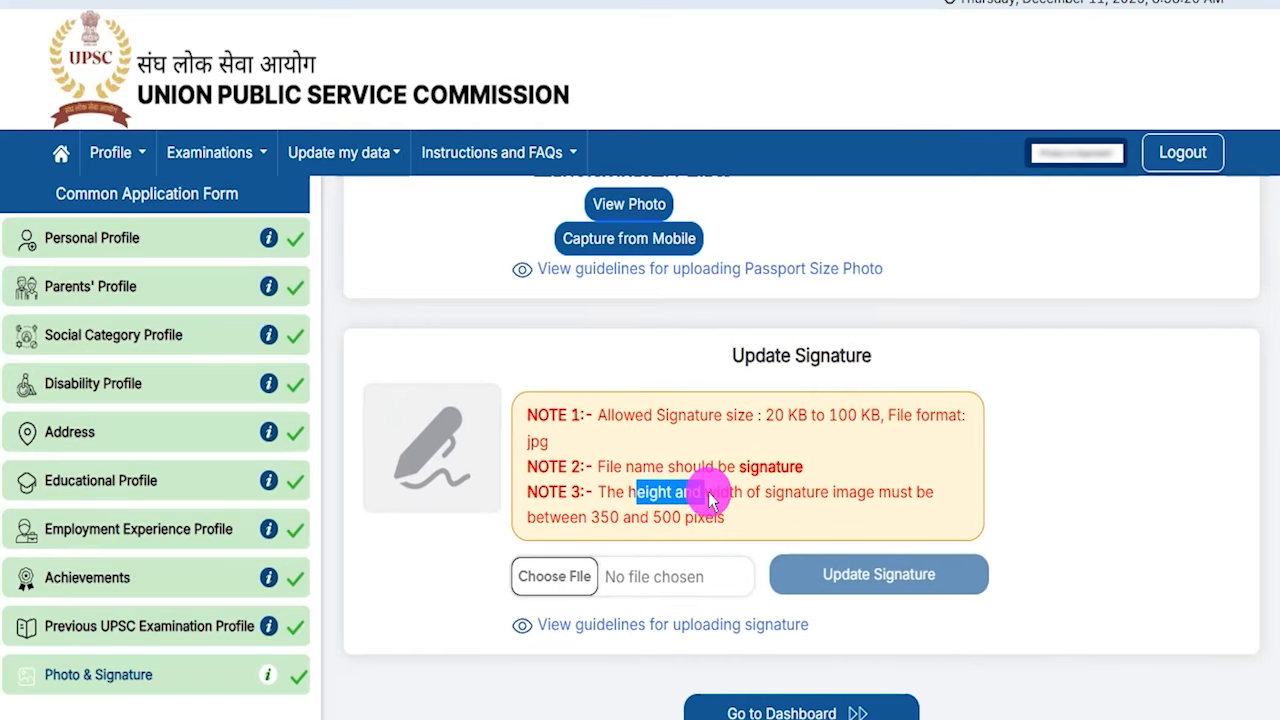
pyautogui.click(598, 517)
pyautogui.moveTo(598, 517); pyautogui.dragTo(709, 518)
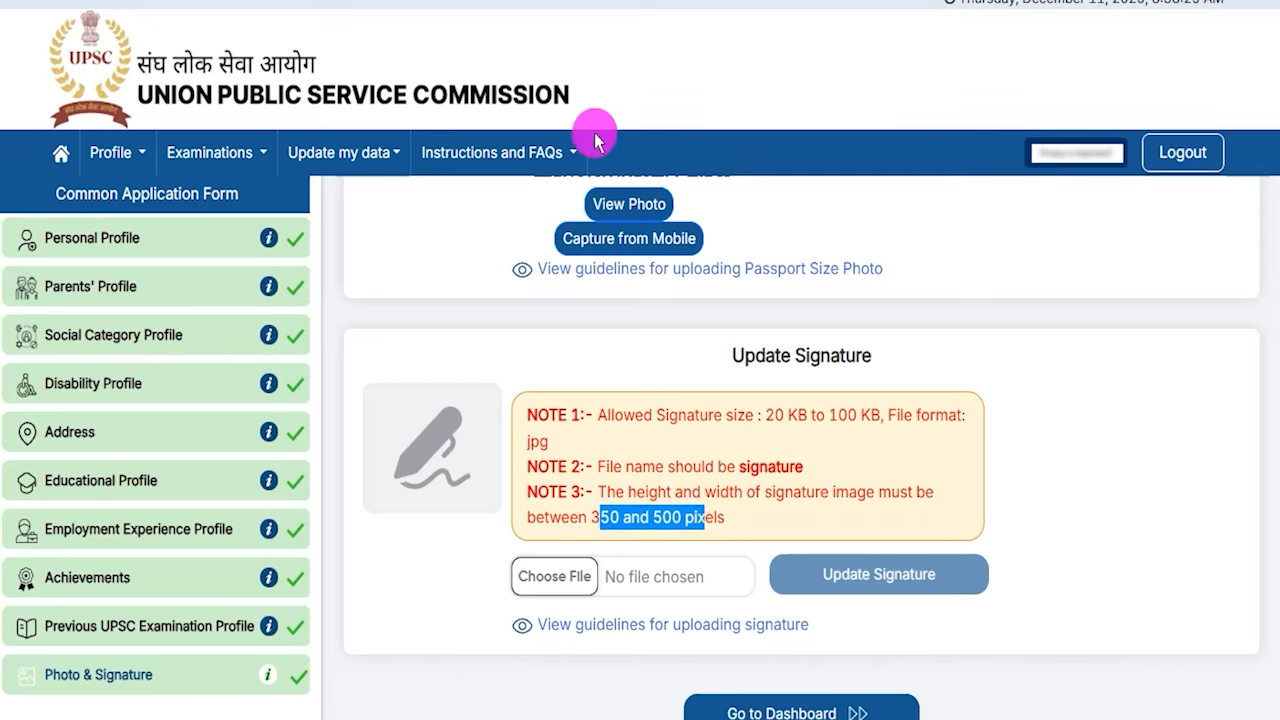
pyautogui.moveTo(594, 569); pyautogui.dragTo(624, 528)
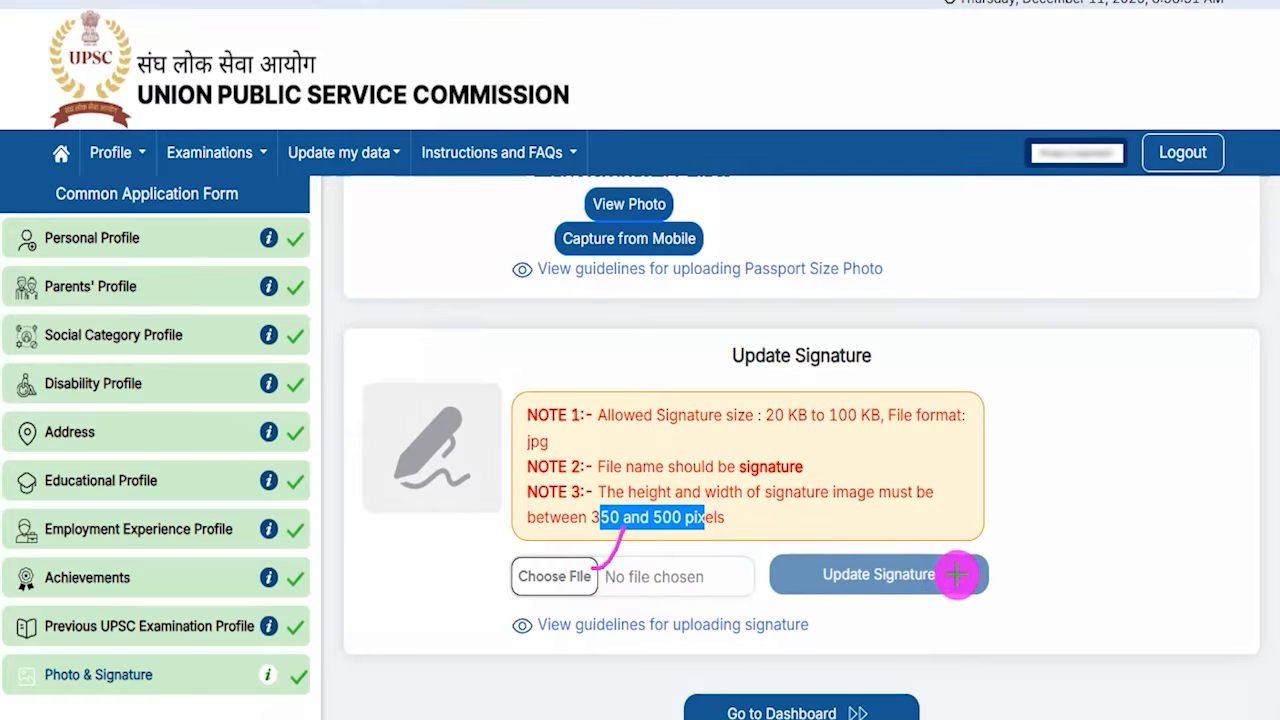
pyautogui.moveTo(960, 574); pyautogui.dragTo(1020, 516)
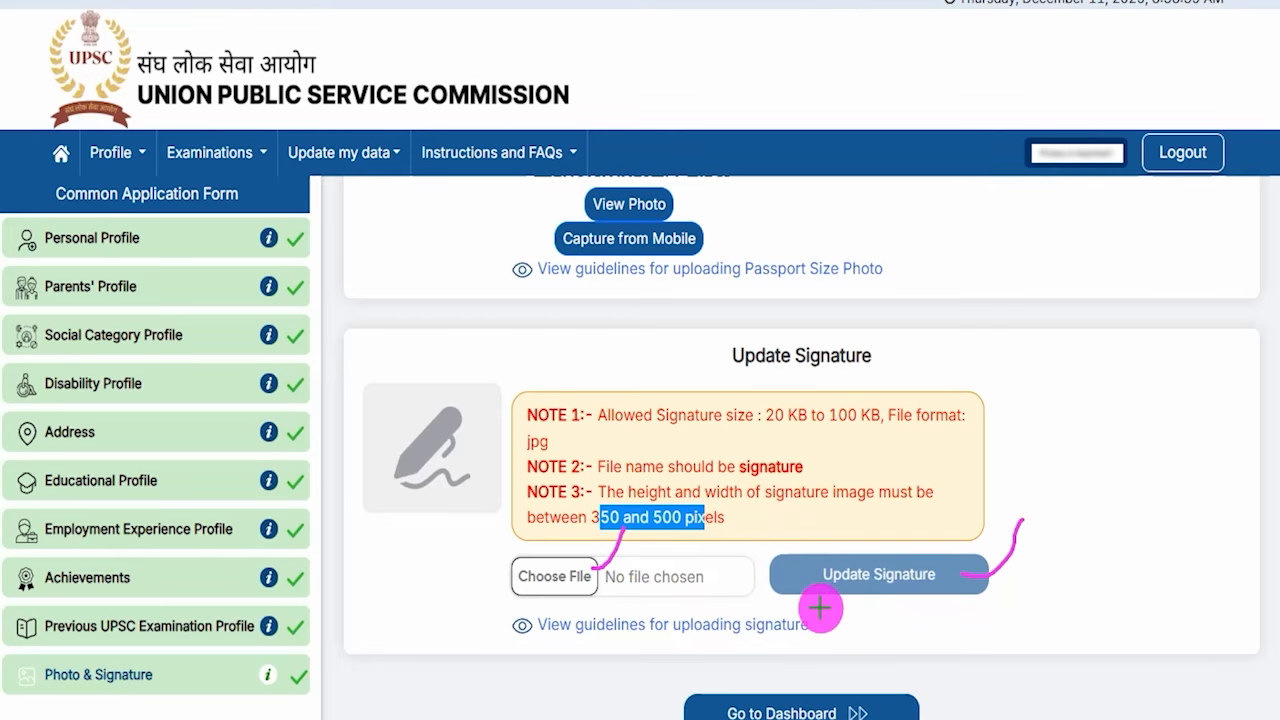
pyautogui.click(820, 608)
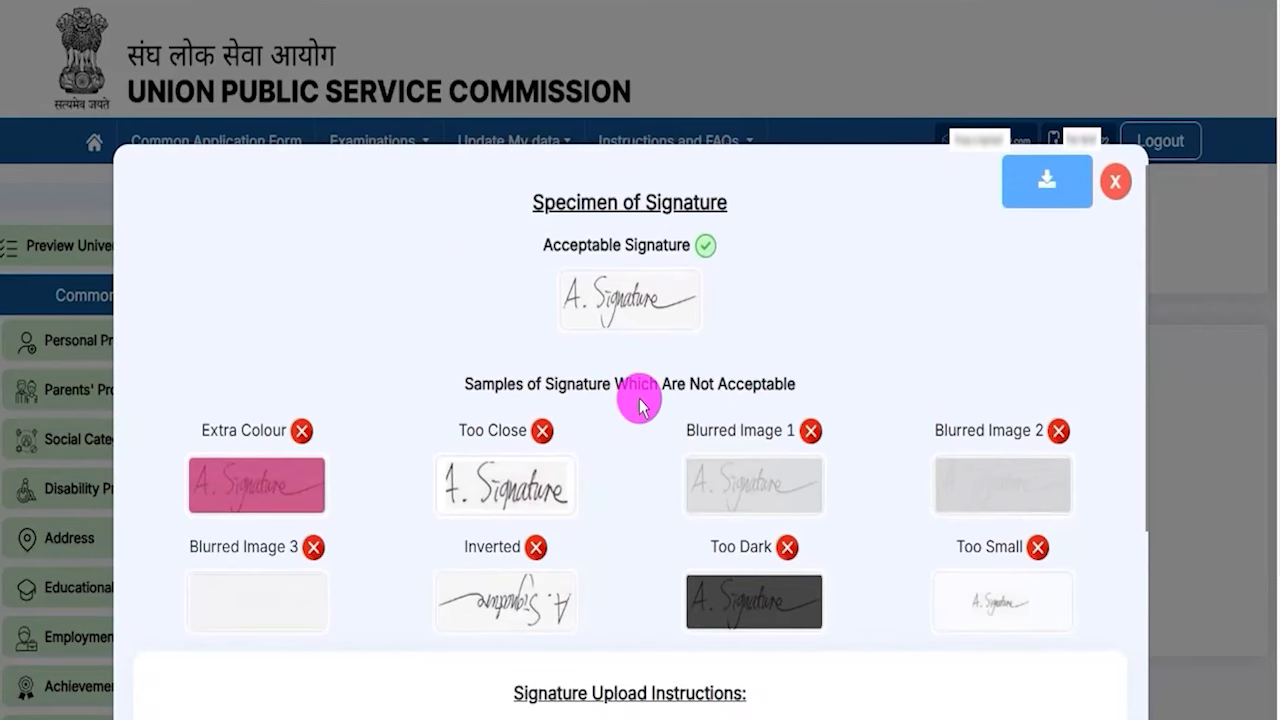
# Review the Specimen of Signature samples, accept the guidelines and return to Upload Signature
pyautogui.moveTo(671, 283); pyautogui.dragTo(707, 248)
pyautogui.moveTo(314, 478)
pyautogui.mouseDown()
pyautogui.moveTo(356, 503)
pyautogui.moveTo(324, 505)
pyautogui.mouseUp()
pyautogui.moveTo(476, 488)
pyautogui.mouseDown()
pyautogui.moveTo(538, 513)
pyautogui.moveTo(471, 522)
pyautogui.mouseUp()
pyautogui.moveTo(720, 484)
pyautogui.mouseDown()
pyautogui.moveTo(777, 509)
pyautogui.moveTo(745, 510)
pyautogui.mouseUp()
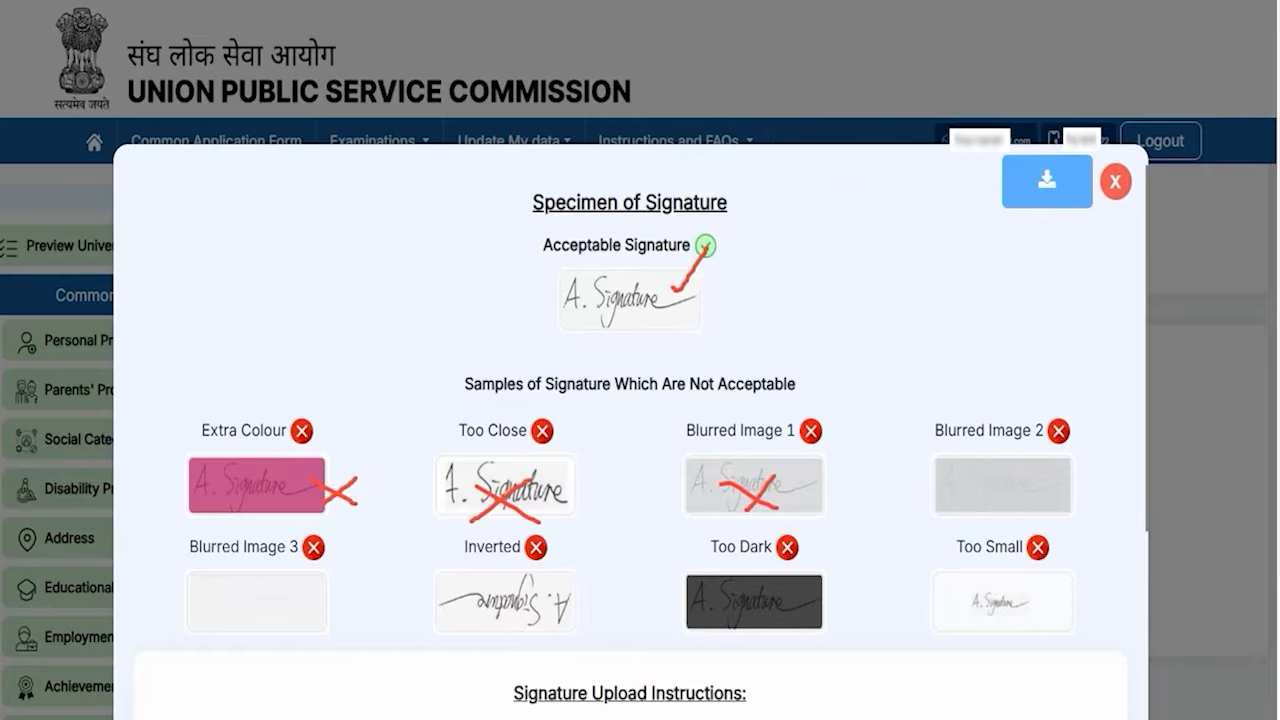
pyautogui.press('Escape')
pyautogui.scroll(-3, 791, 537)
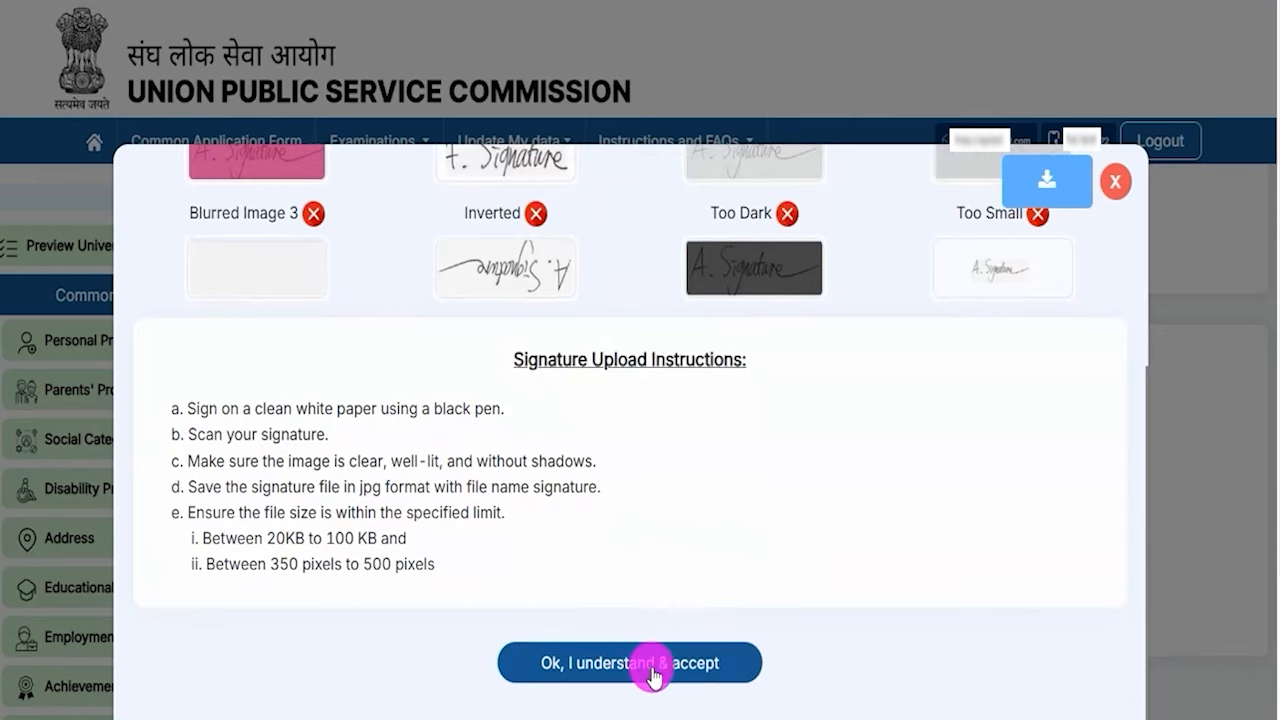
pyautogui.scroll(3, 946, 334)
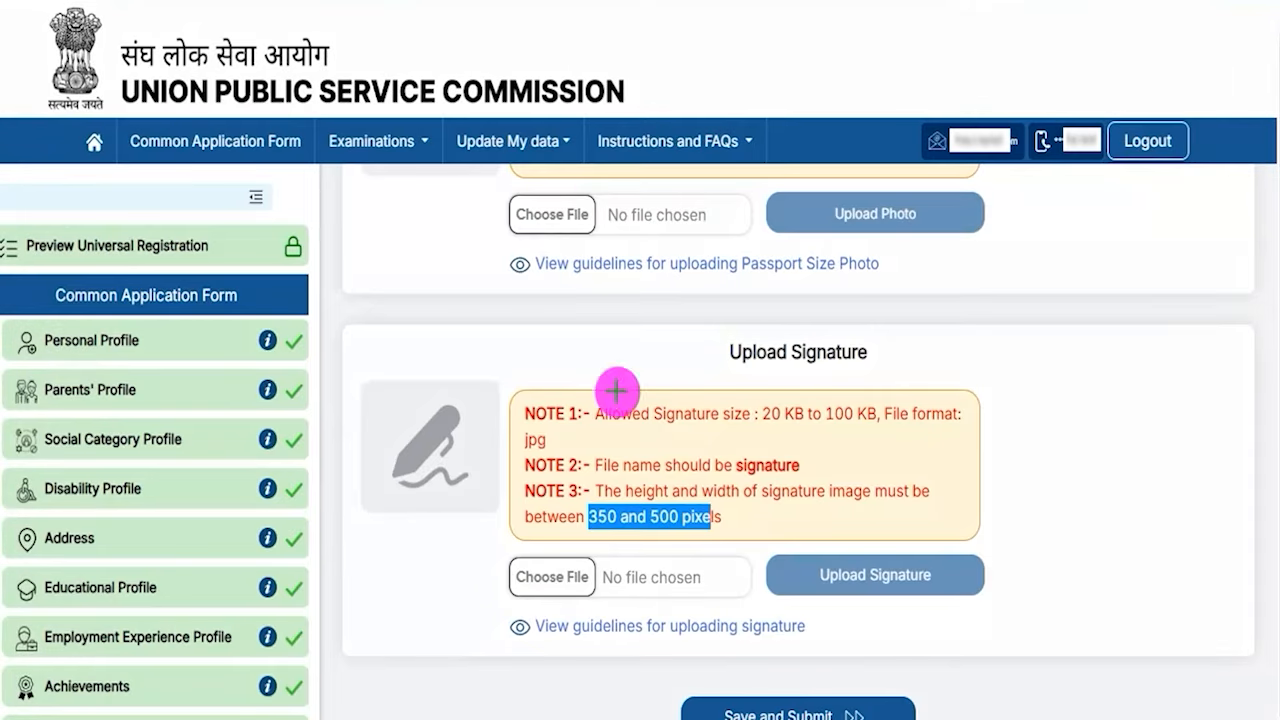
# Move to the profile dashboard showing the candidate's photo and details table
pyautogui.moveTo(937, 580); pyautogui.dragTo(981, 539)
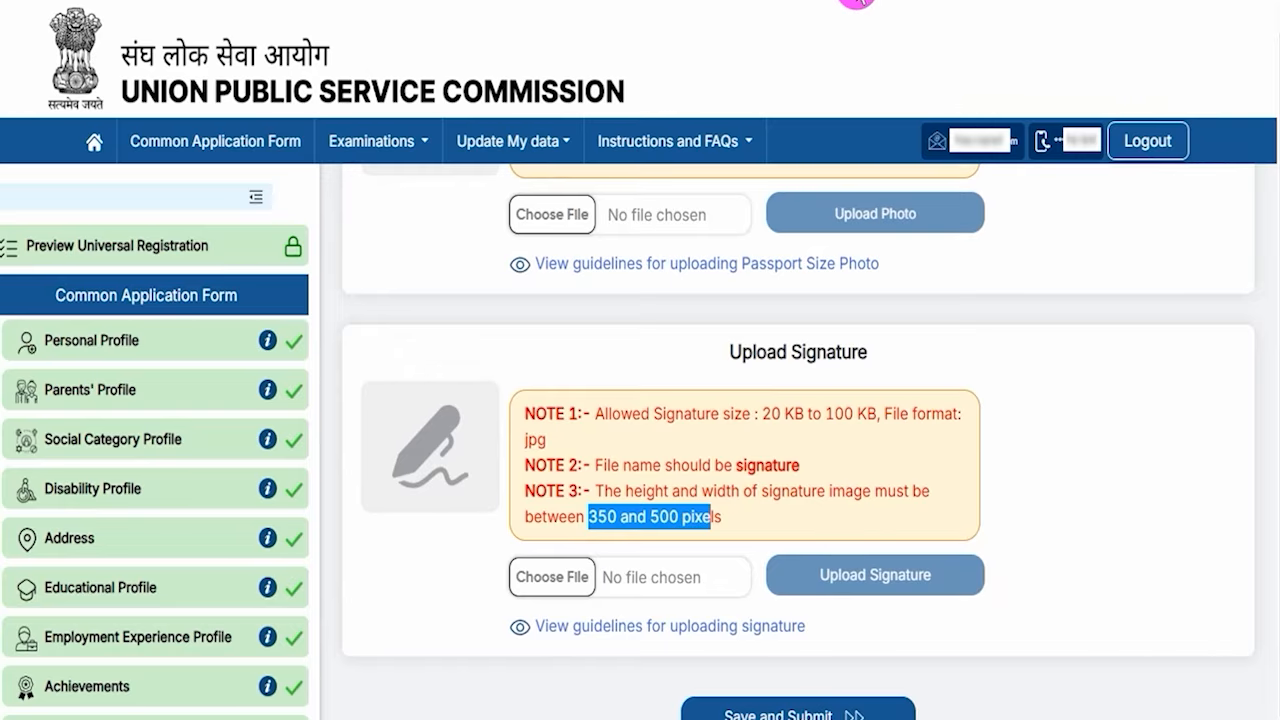
pyautogui.moveTo(1143, 531); pyautogui.dragTo(947, 669)
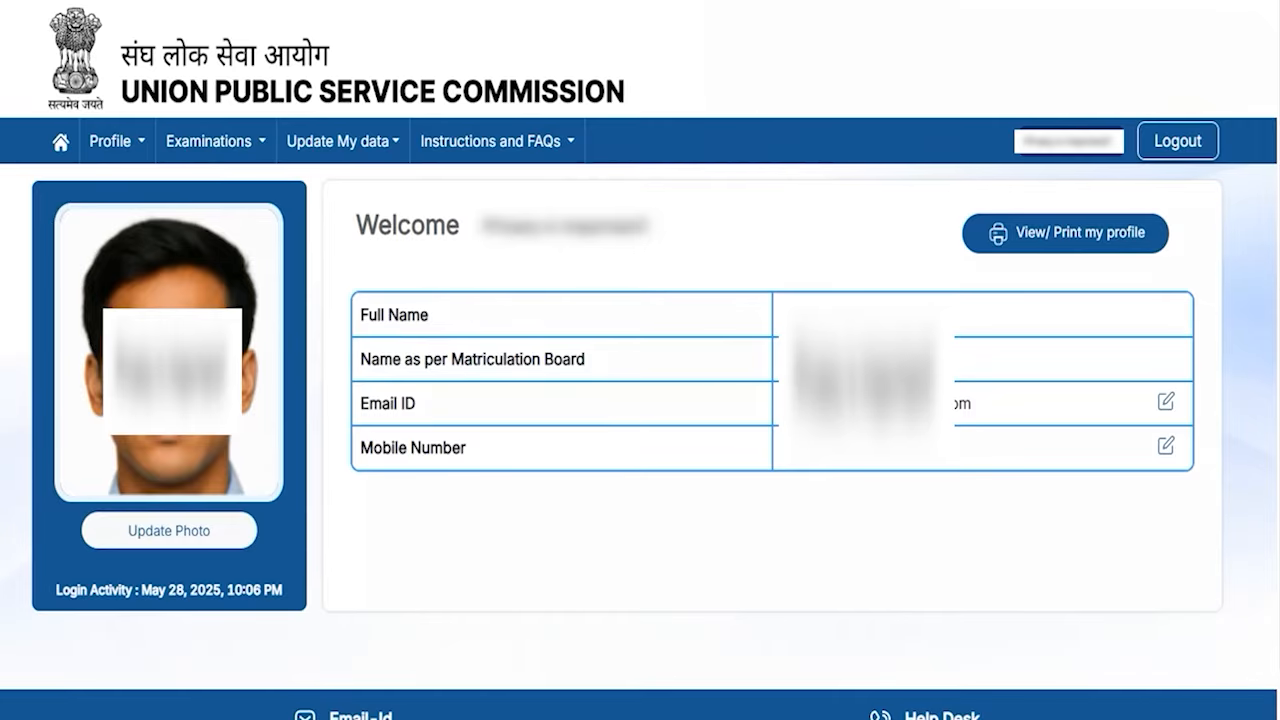
pyautogui.moveTo(944, 190)
pyautogui.mouseDown()
pyautogui.moveTo(1051, 206)
pyautogui.moveTo(1168, 247)
pyautogui.moveTo(1184, 269)
pyautogui.mouseUp()
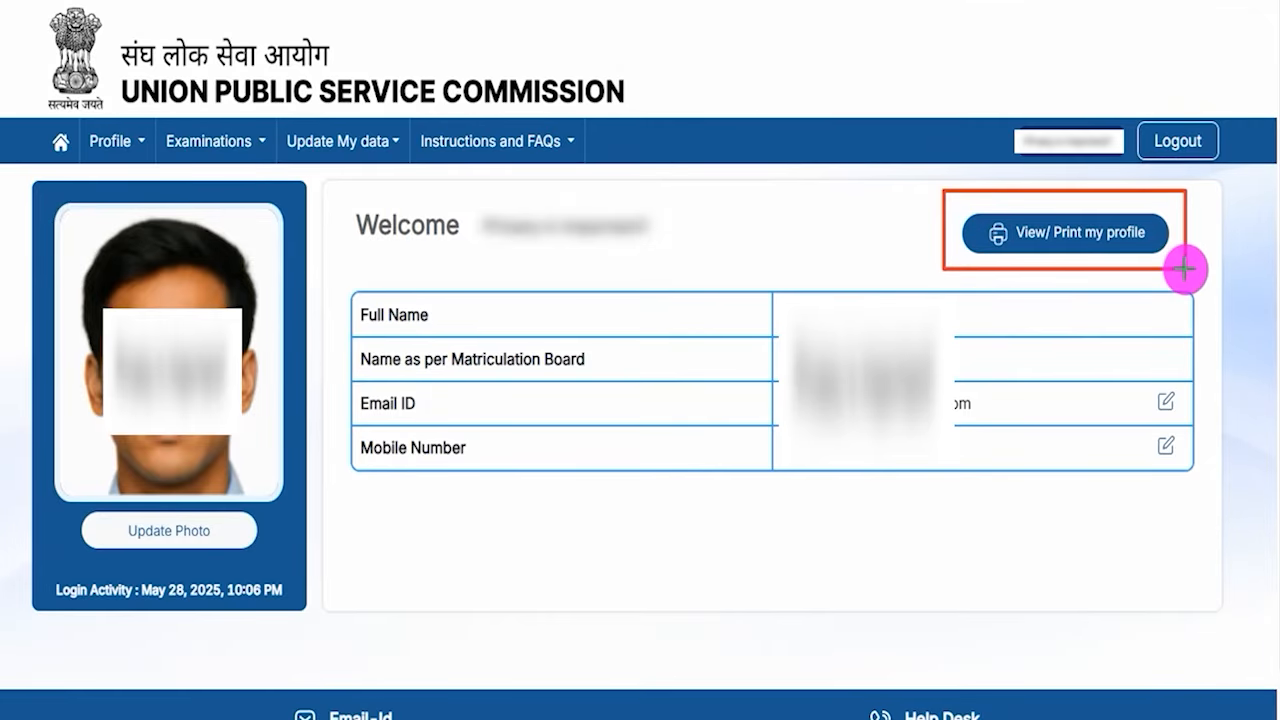
pyautogui.press('Escape')
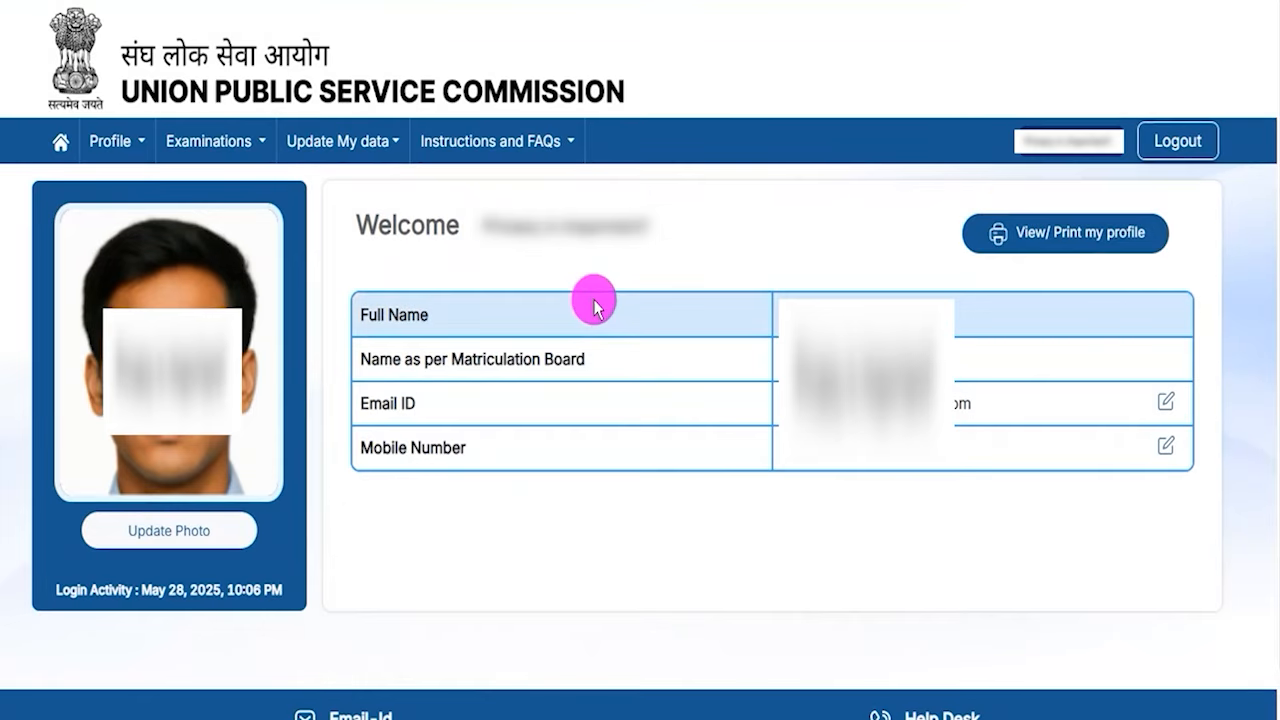
pyautogui.moveTo(35, 118); pyautogui.dragTo(77, 136)
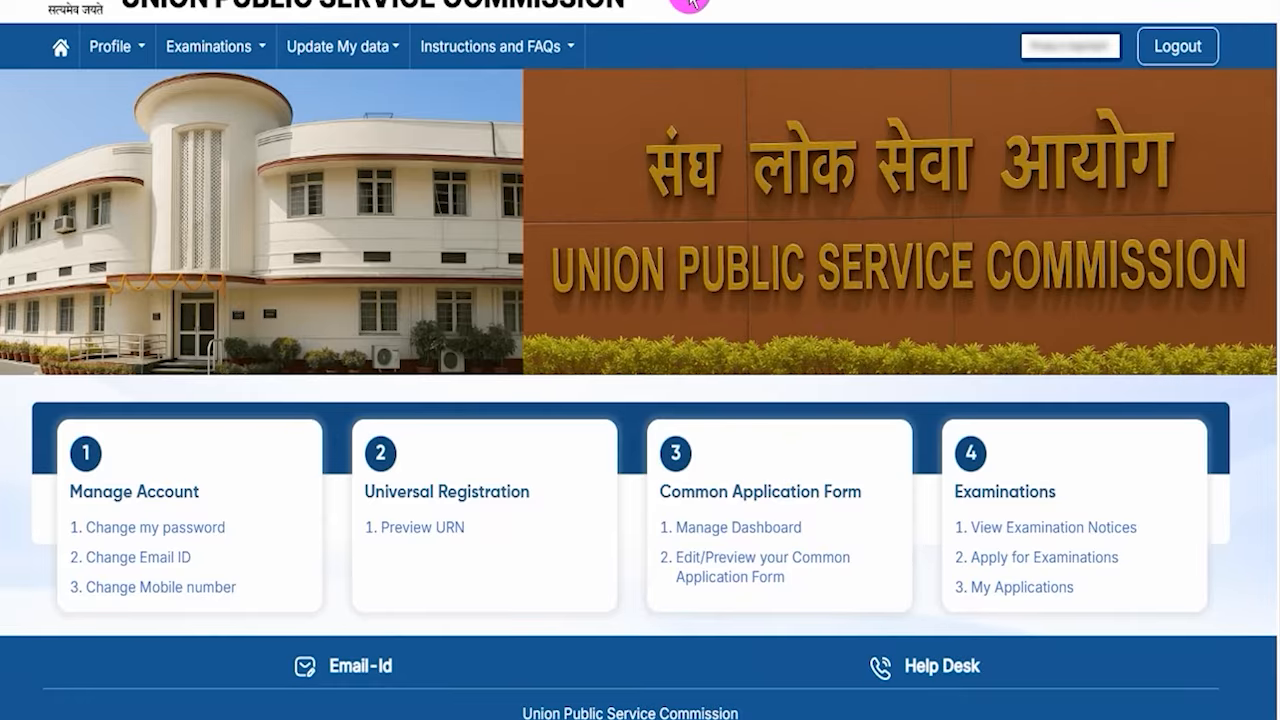
# From Home, go to Apply for Examinations listing the three open 2026 exams
pyautogui.moveTo(654, 423)
pyautogui.mouseDown()
pyautogui.moveTo(818, 488)
pyautogui.moveTo(884, 614)
pyautogui.mouseUp()
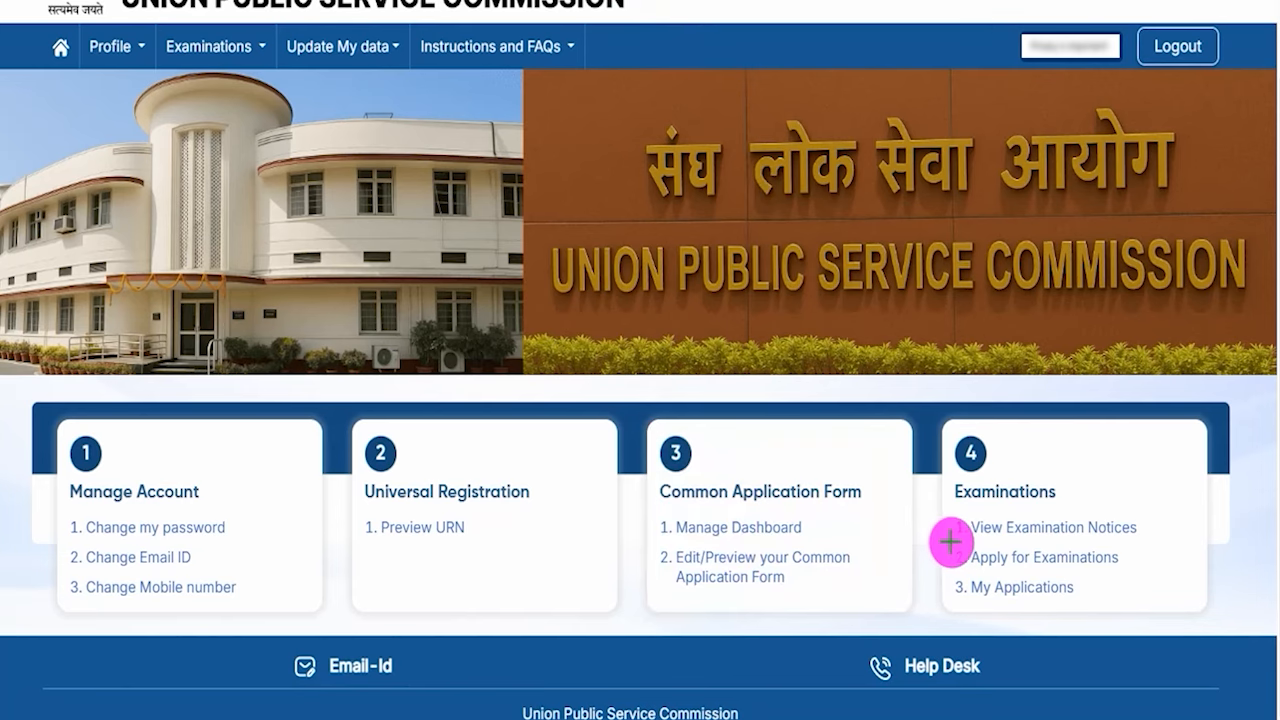
pyautogui.moveTo(950, 543); pyautogui.dragTo(1123, 575)
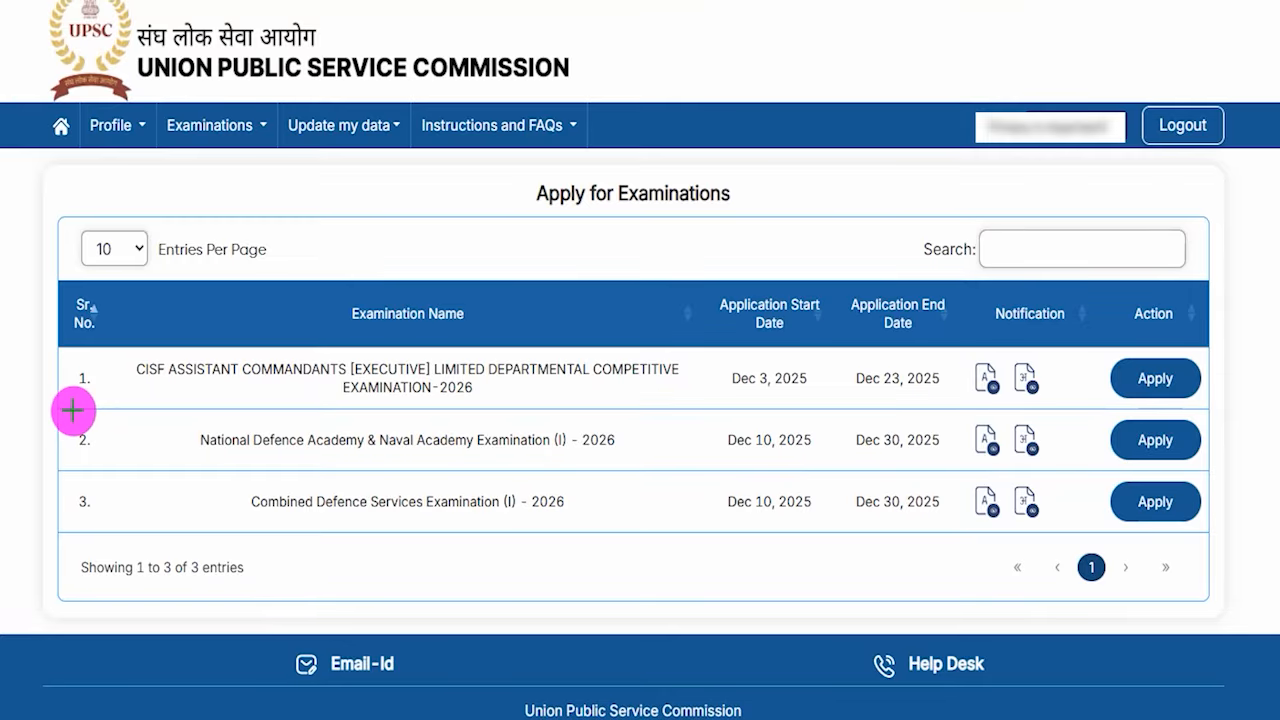
# Pick the National Defence Academy & Naval Academy Examination (I) - 2026 row and start its application
pyautogui.moveTo(61, 407)
pyautogui.mouseDown()
pyautogui.moveTo(249, 420)
pyautogui.moveTo(370, 456)
pyautogui.moveTo(1250, 468)
pyautogui.mouseUp()
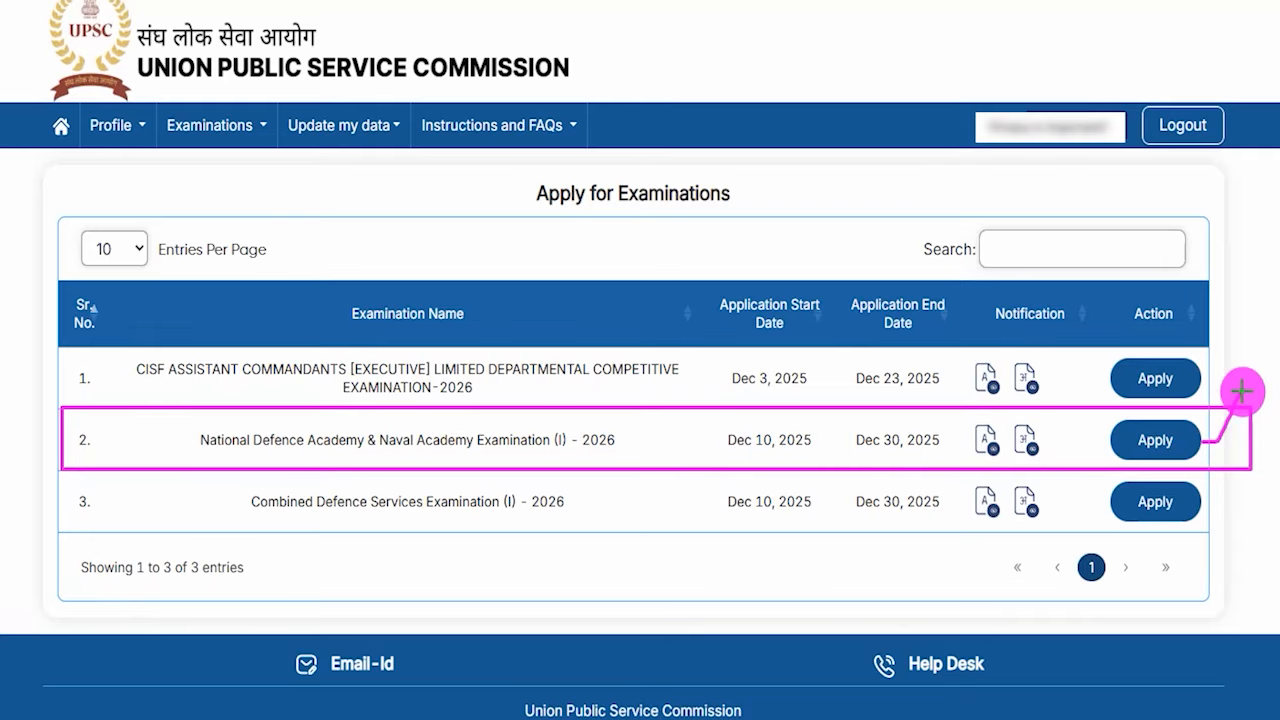
pyautogui.click(1198, 442)
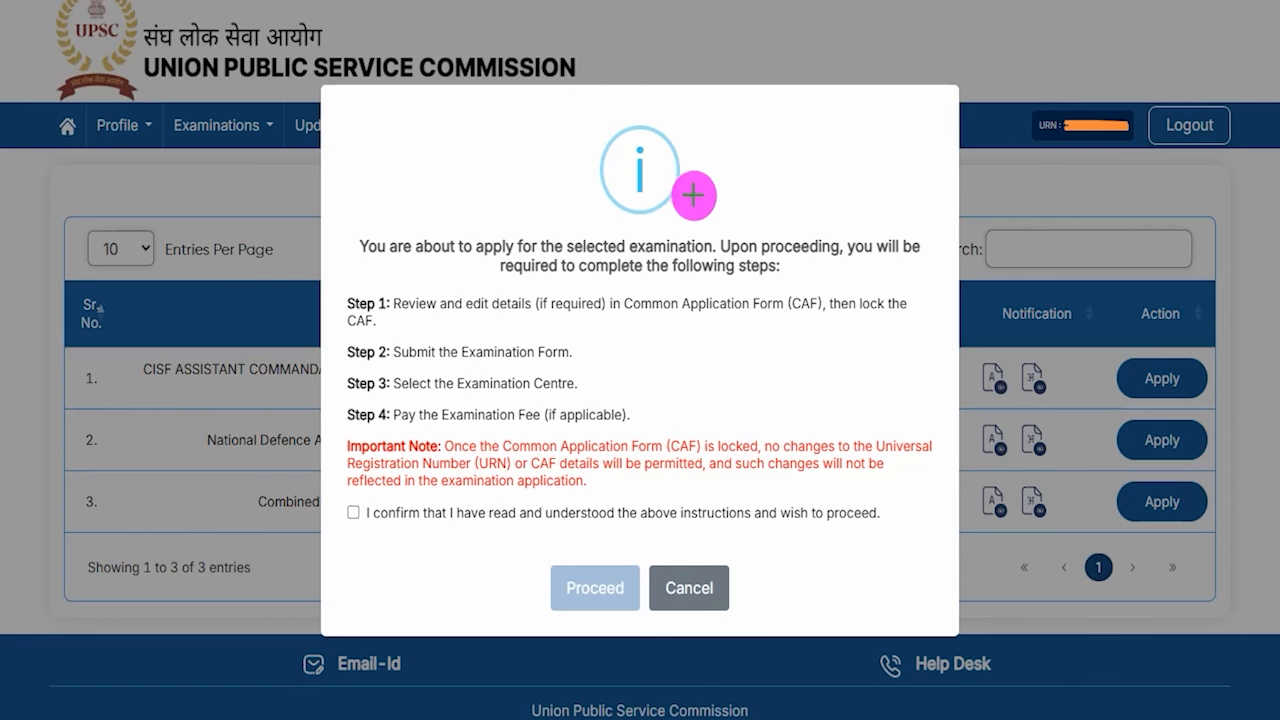
# Read the four application steps, tick the confirmation and proceed to the Common Application Form
pyautogui.moveTo(692, 193); pyautogui.dragTo(732, 158)
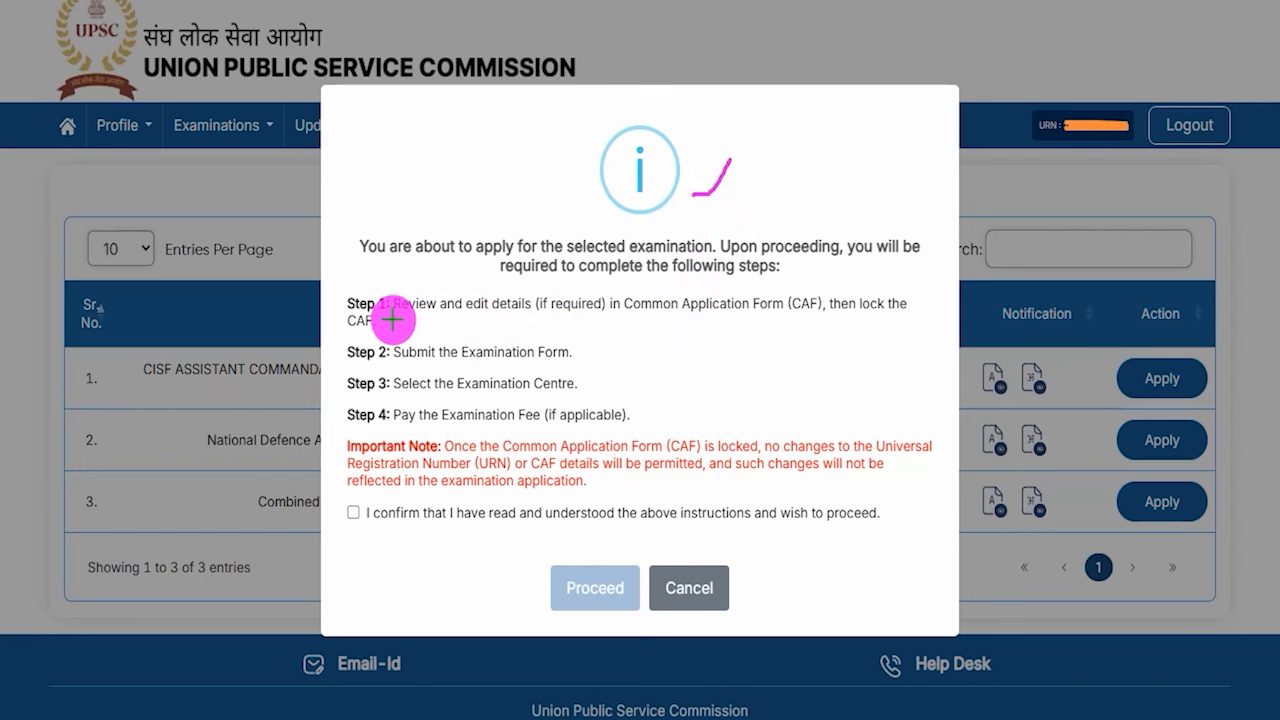
pyautogui.moveTo(396, 321); pyautogui.dragTo(430, 304)
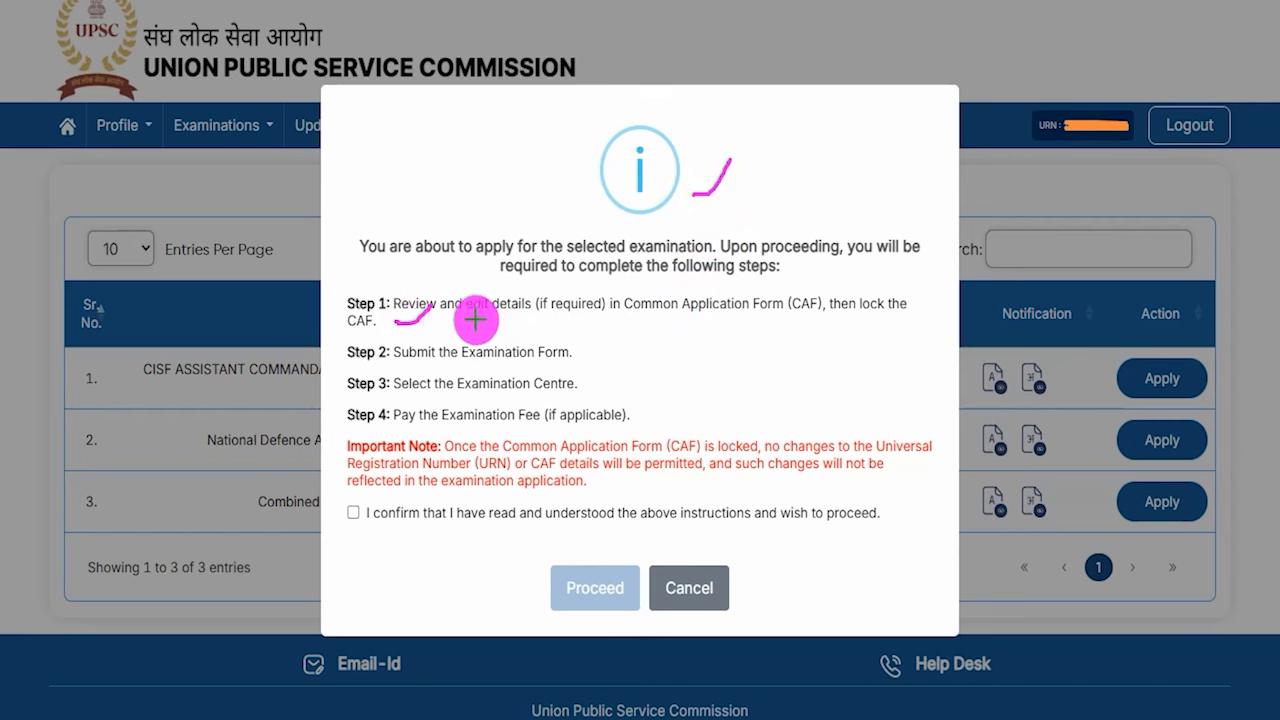
pyautogui.moveTo(508, 314); pyautogui.dragTo(543, 290)
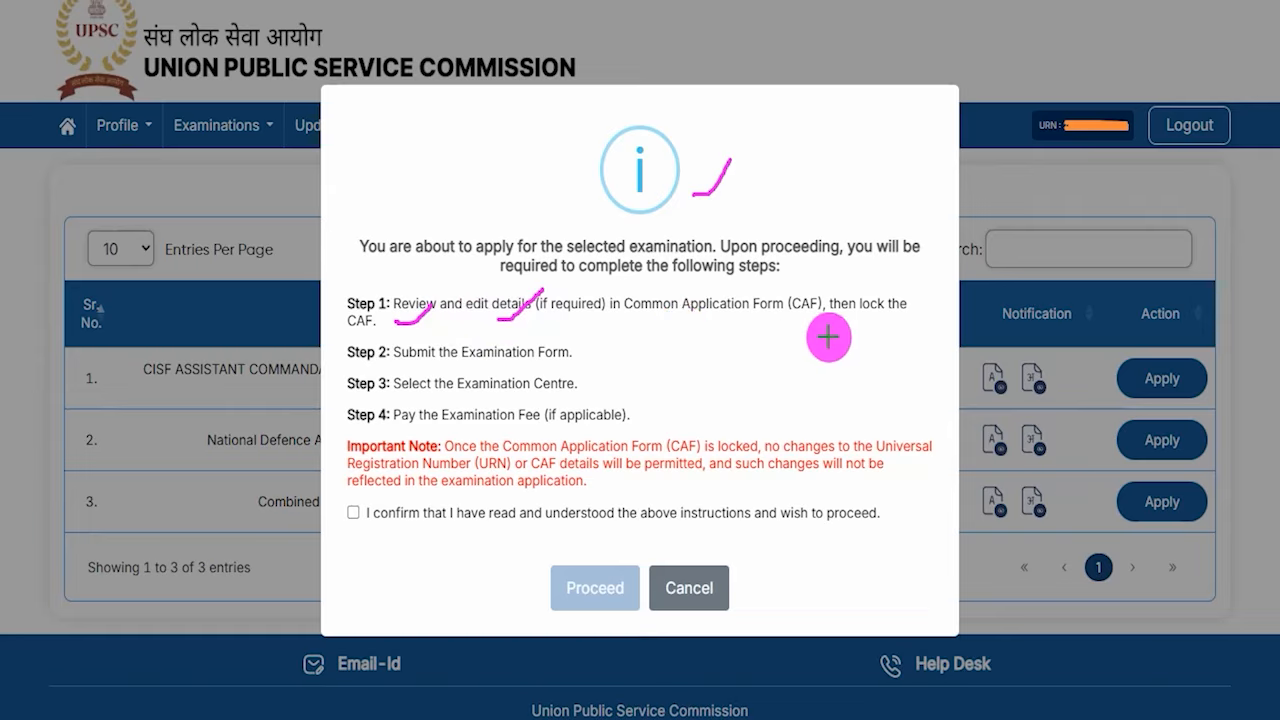
pyautogui.moveTo(758, 325); pyautogui.dragTo(808, 282)
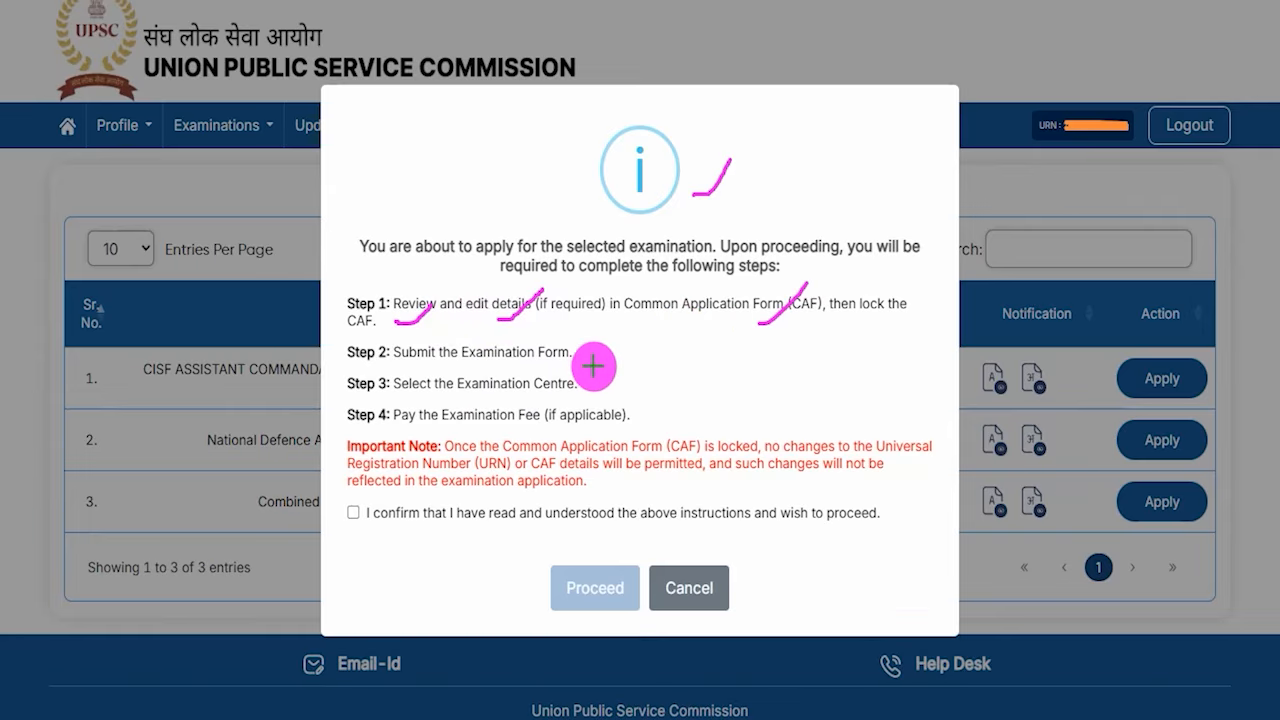
pyautogui.moveTo(587, 352); pyautogui.dragTo(604, 332)
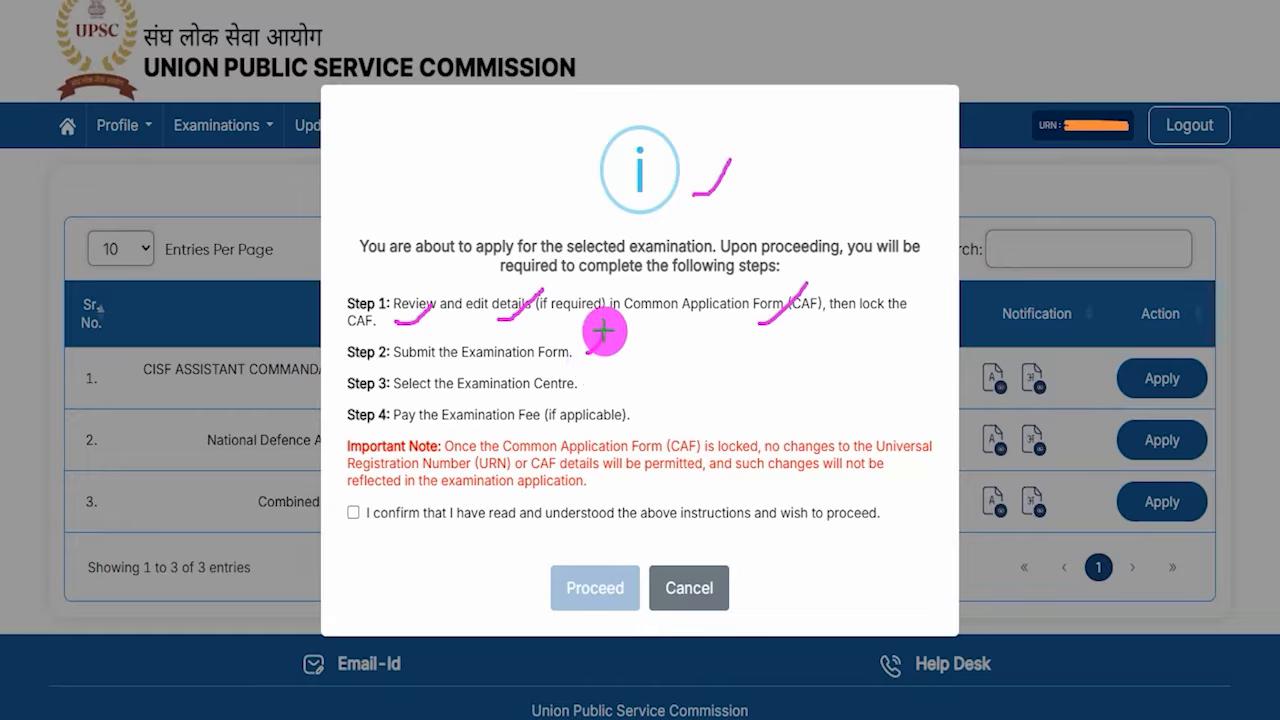
pyautogui.moveTo(586, 387); pyautogui.dragTo(617, 355)
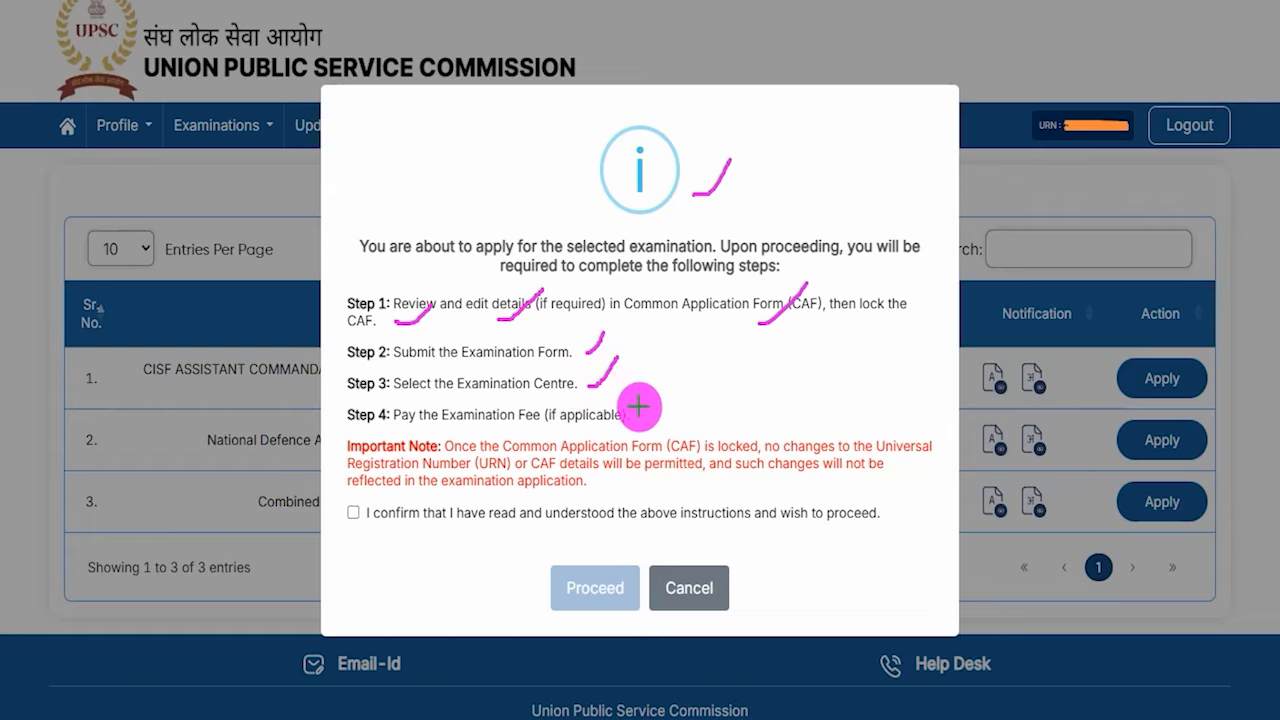
pyautogui.moveTo(639, 418); pyautogui.dragTo(664, 378)
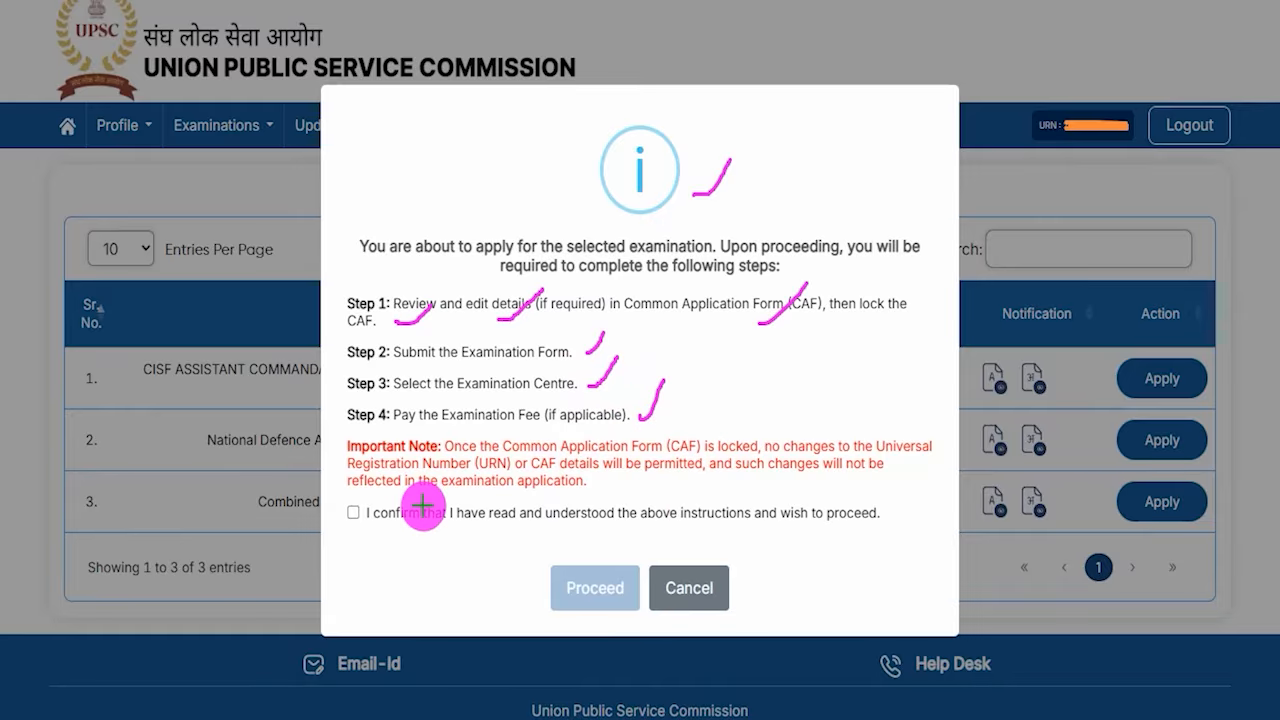
pyautogui.moveTo(355, 513); pyautogui.dragTo(389, 478)
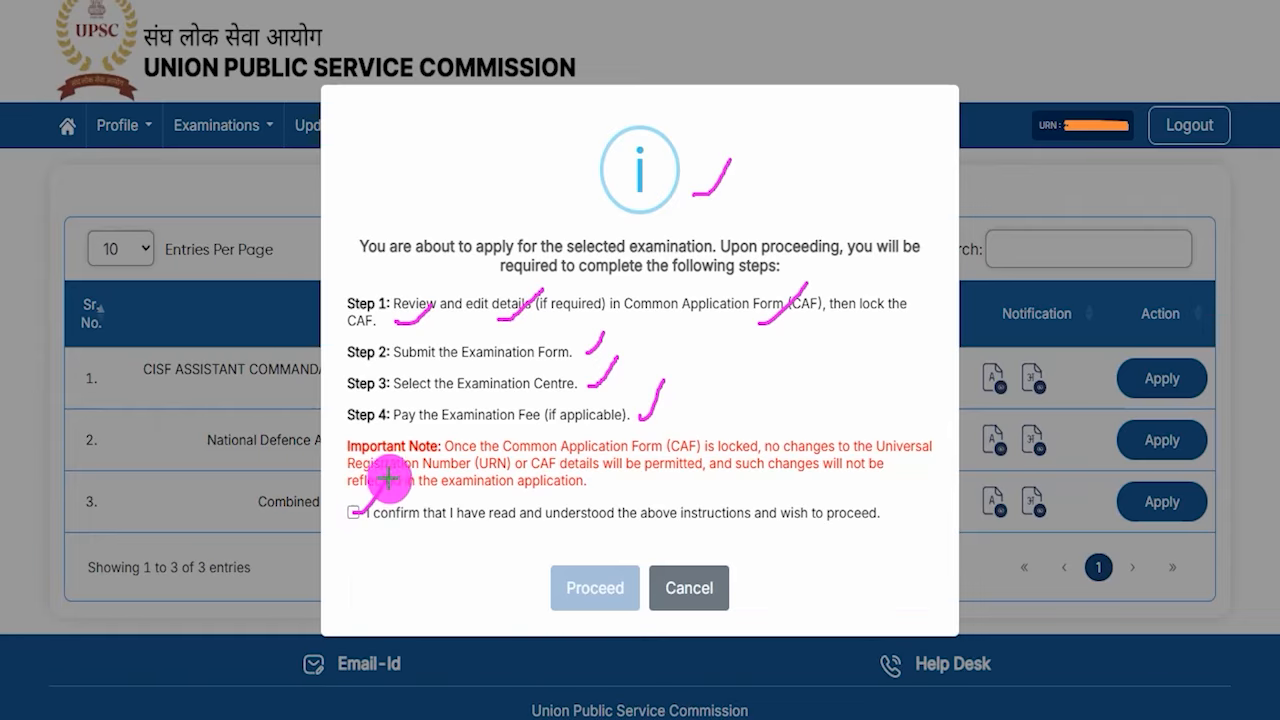
pyautogui.moveTo(392, 580); pyautogui.dragTo(566, 580)
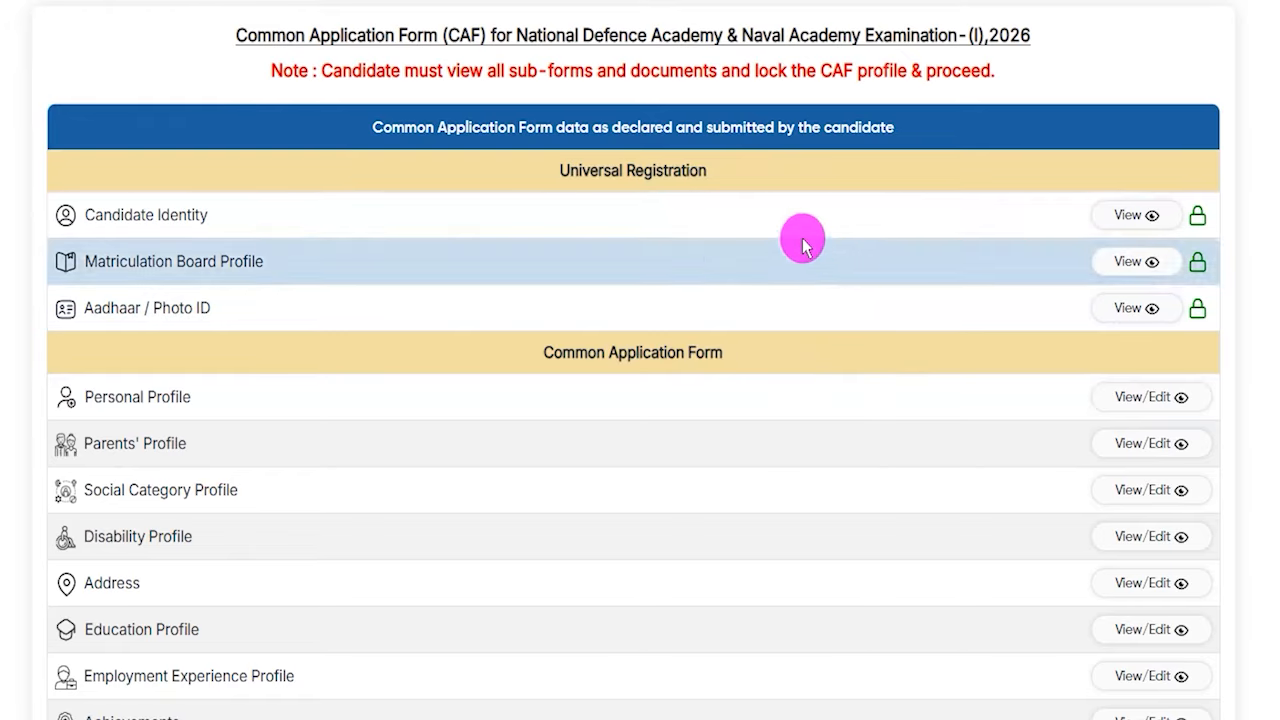
# Point out the Universal Registration heading and scroll down to the unticked lock declaration
pyautogui.moveTo(590, 172); pyautogui.dragTo(678, 172)
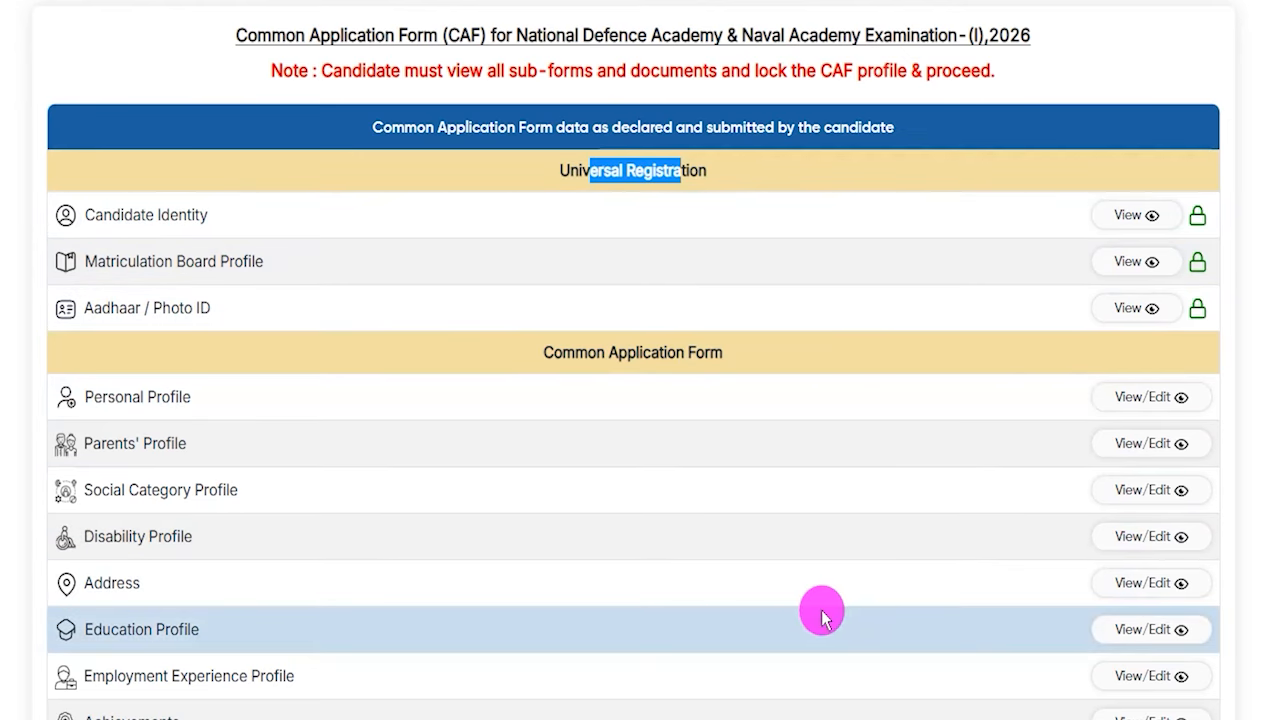
pyautogui.scroll(-2, 940, 489)
pyautogui.scroll(-4, 938, 495)
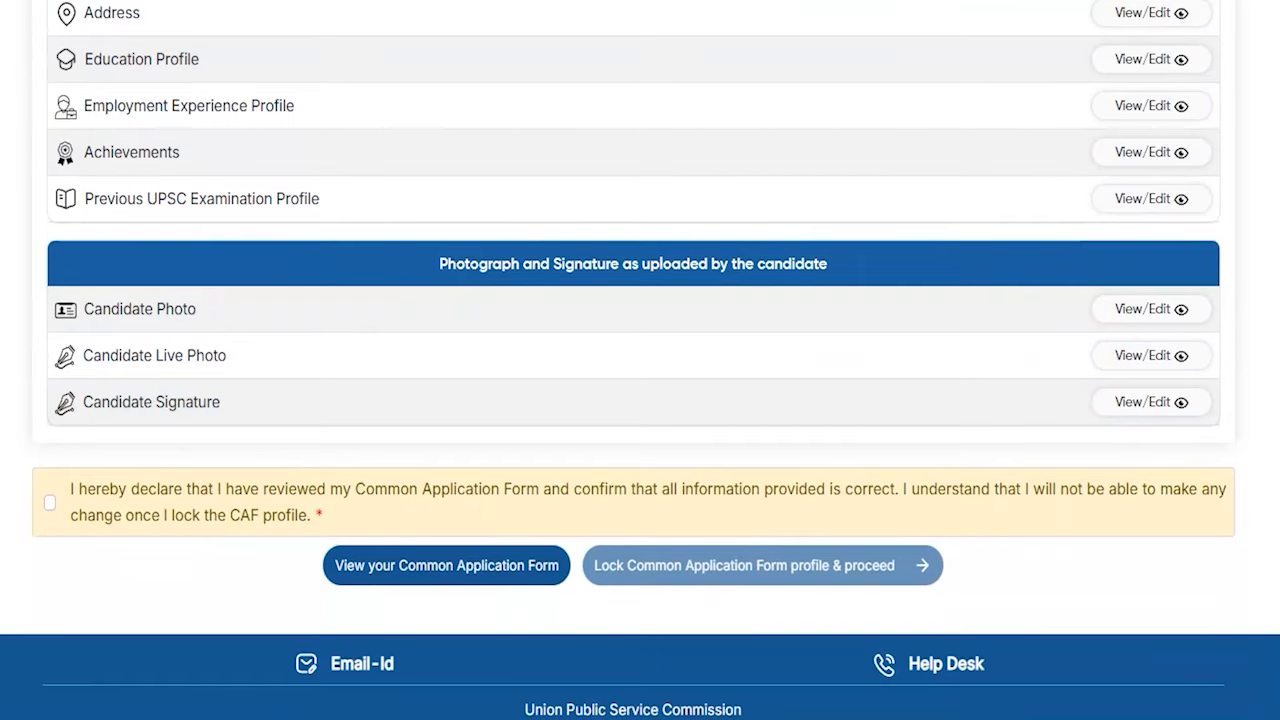
pyautogui.moveTo(52, 505); pyautogui.dragTo(124, 452)
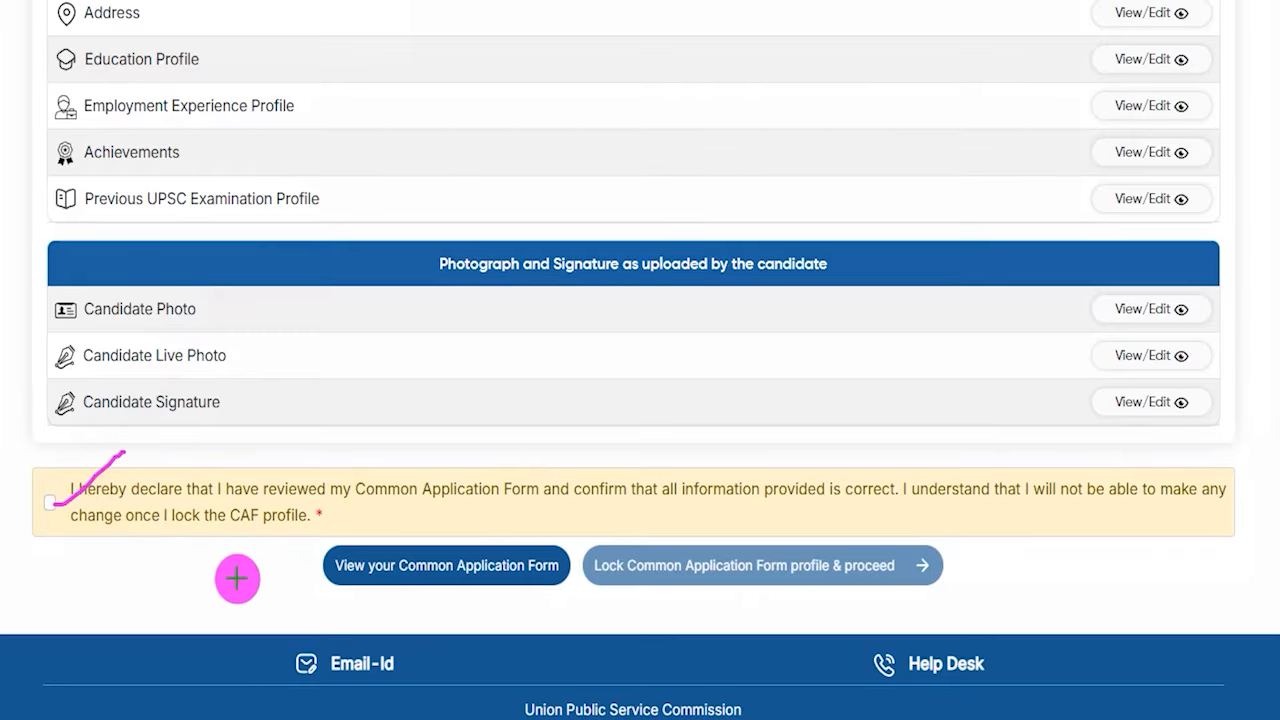
pyautogui.moveTo(109, 569); pyautogui.dragTo(314, 569)
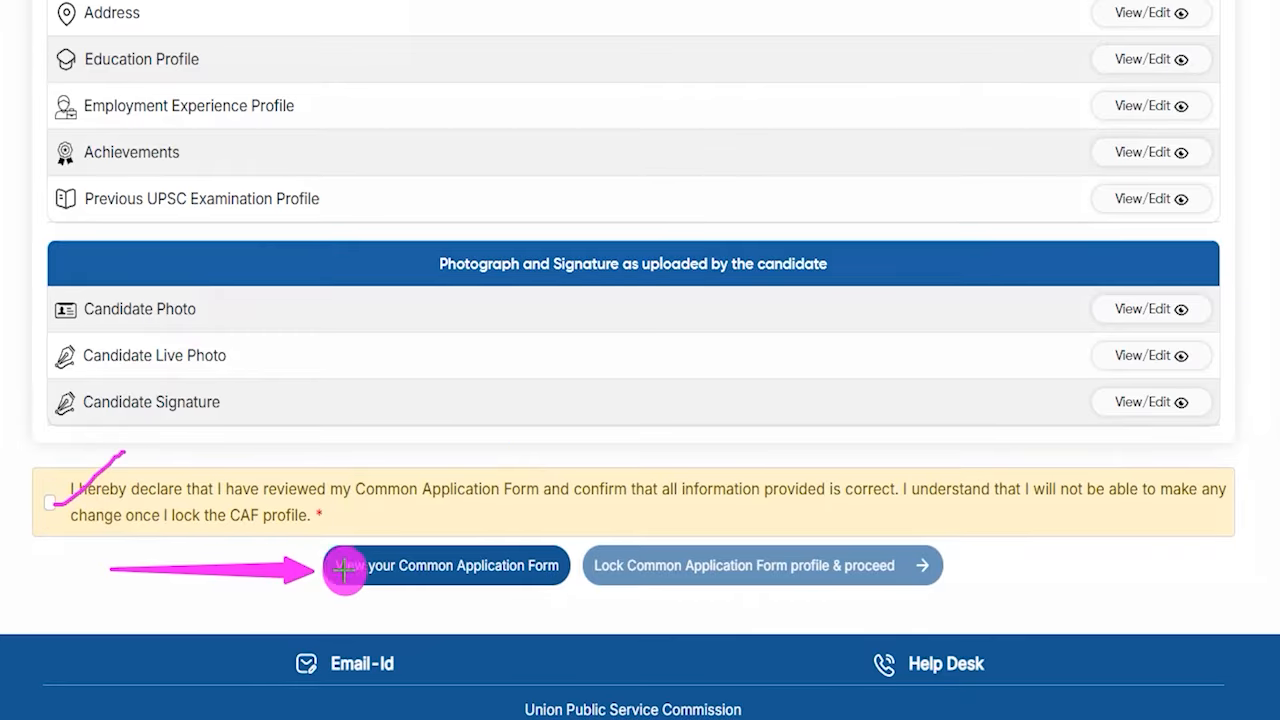
# View the full Common Application Form, checking employment answers, passport photo and scanned signature
pyautogui.click(447, 567)
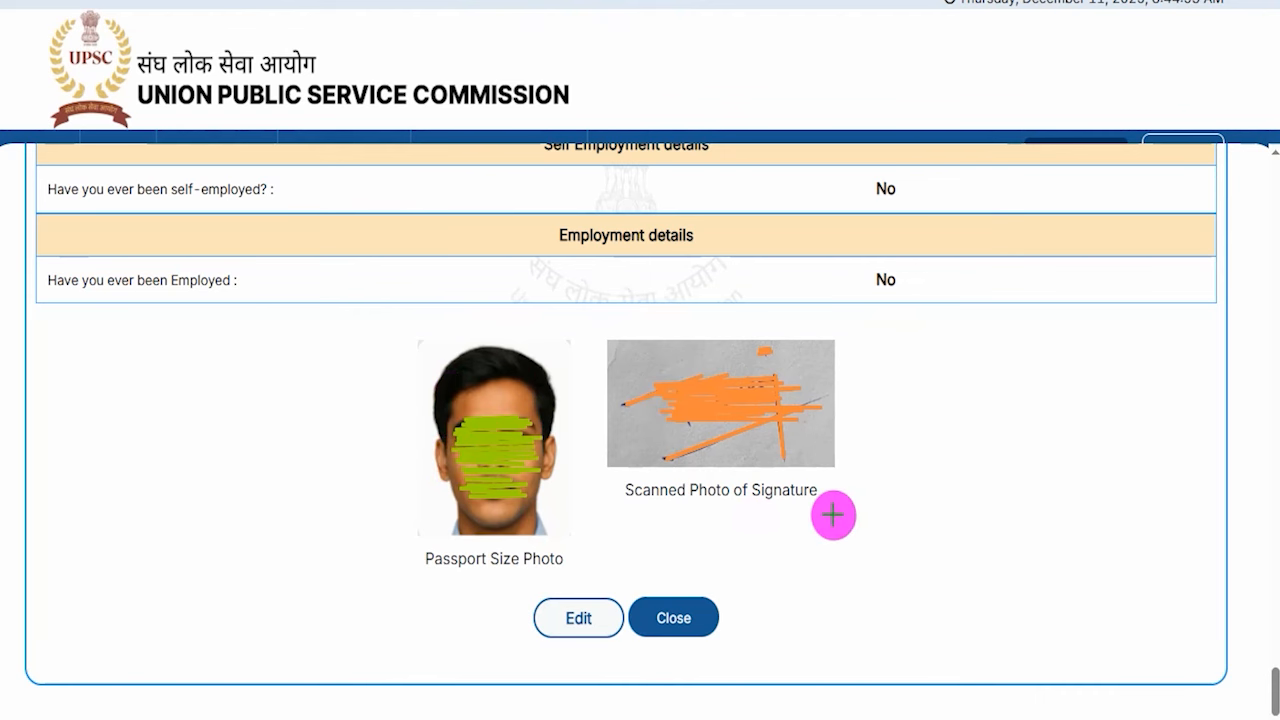
pyautogui.moveTo(683, 174); pyautogui.dragTo(707, 163)
pyautogui.moveTo(840, 194); pyautogui.dragTo(865, 180)
pyautogui.moveTo(836, 257); pyautogui.dragTo(884, 222)
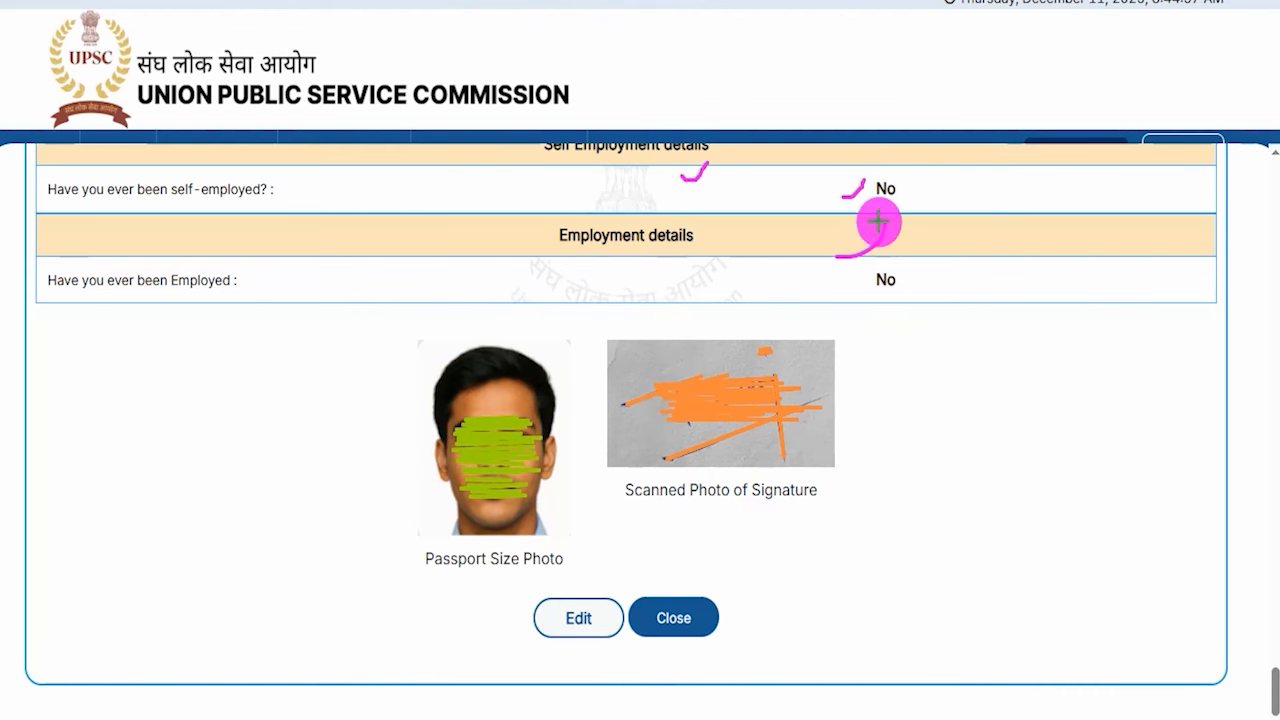
pyautogui.moveTo(563, 331); pyautogui.dragTo(620, 290)
pyautogui.moveTo(838, 331); pyautogui.dragTo(886, 296)
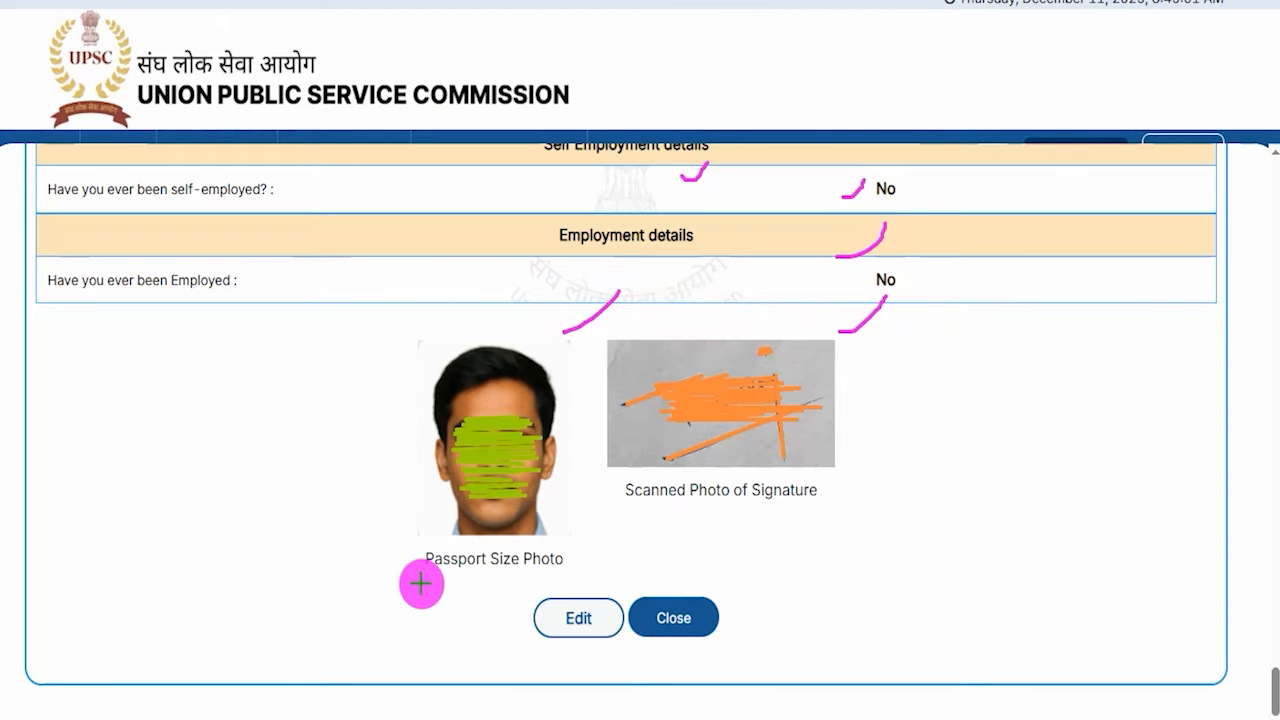
pyautogui.moveTo(303, 604); pyautogui.dragTo(524, 611)
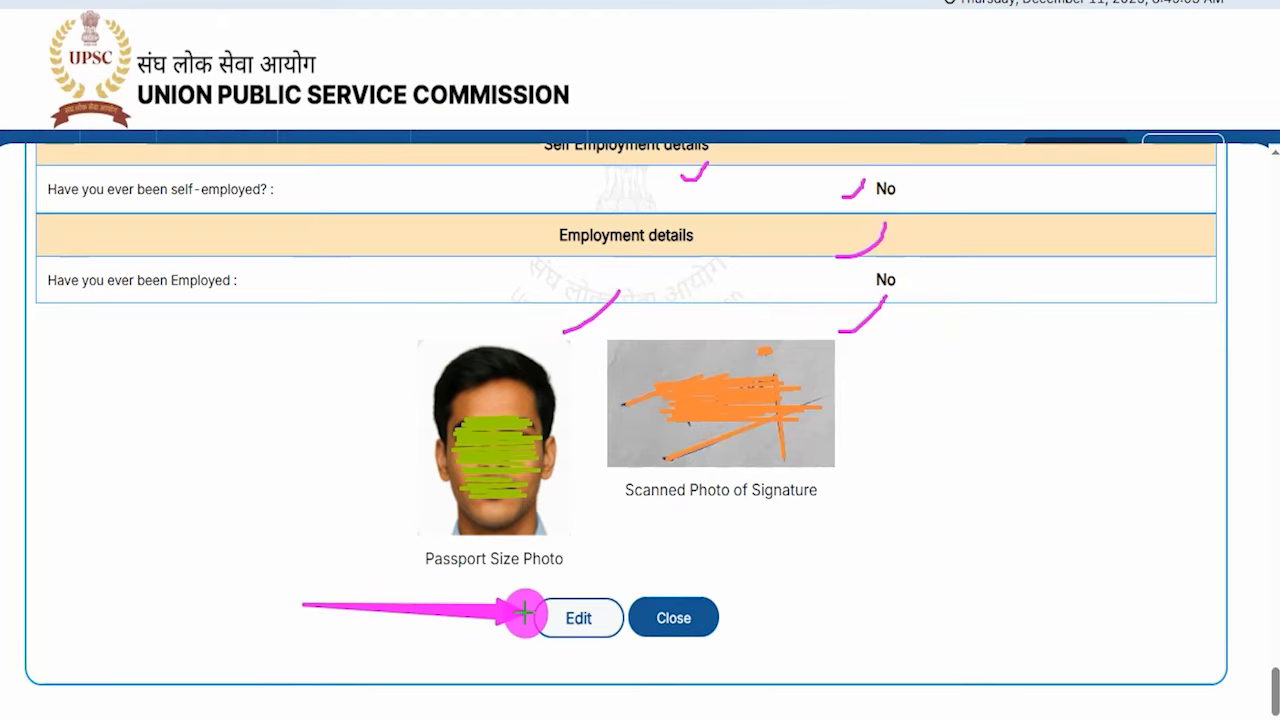
# Tick the declaration and request locking the CAF profile and proceeding
pyautogui.moveTo(1034, 486); pyautogui.dragTo(852, 568)
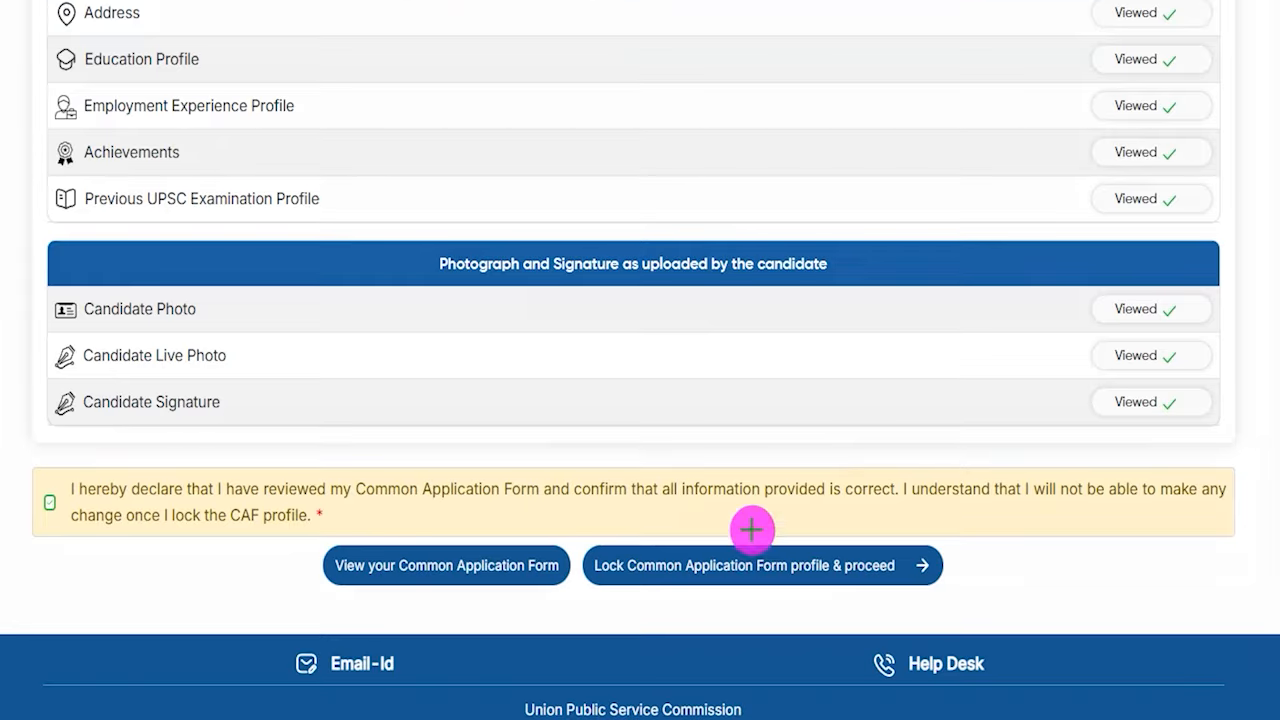
pyautogui.moveTo(1197, 561); pyautogui.dragTo(945, 572)
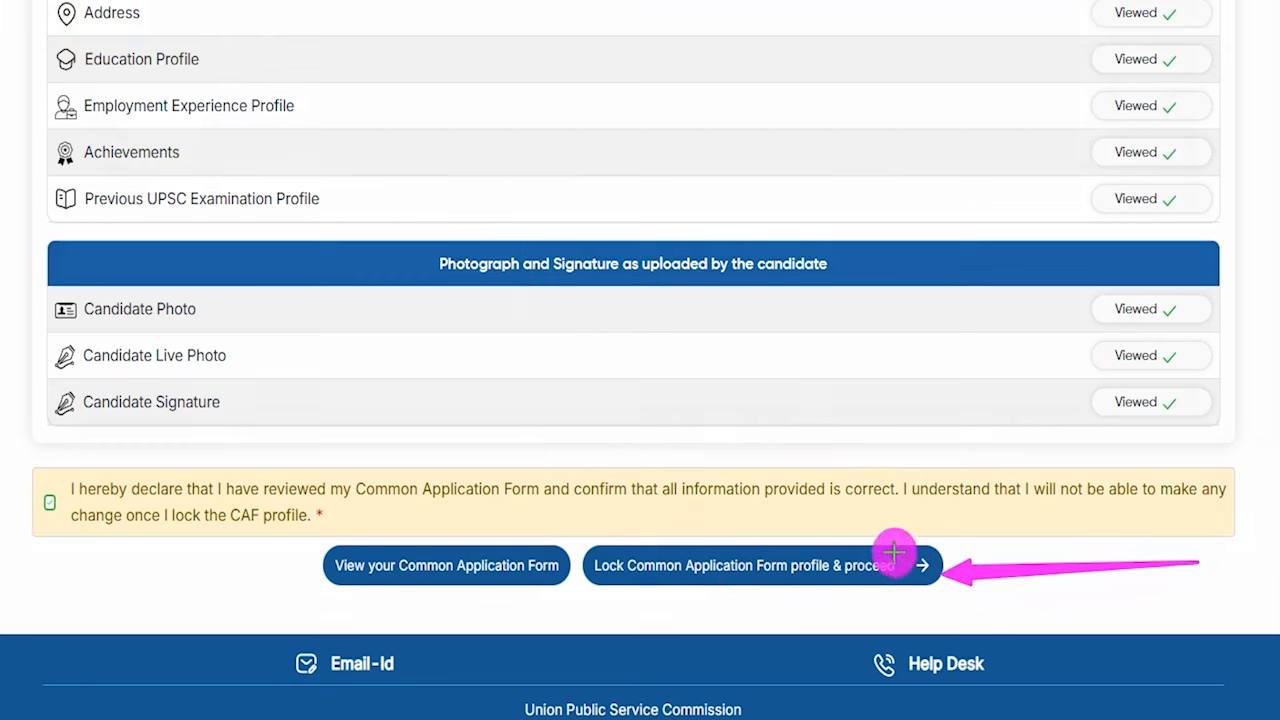
pyautogui.click(894, 552)
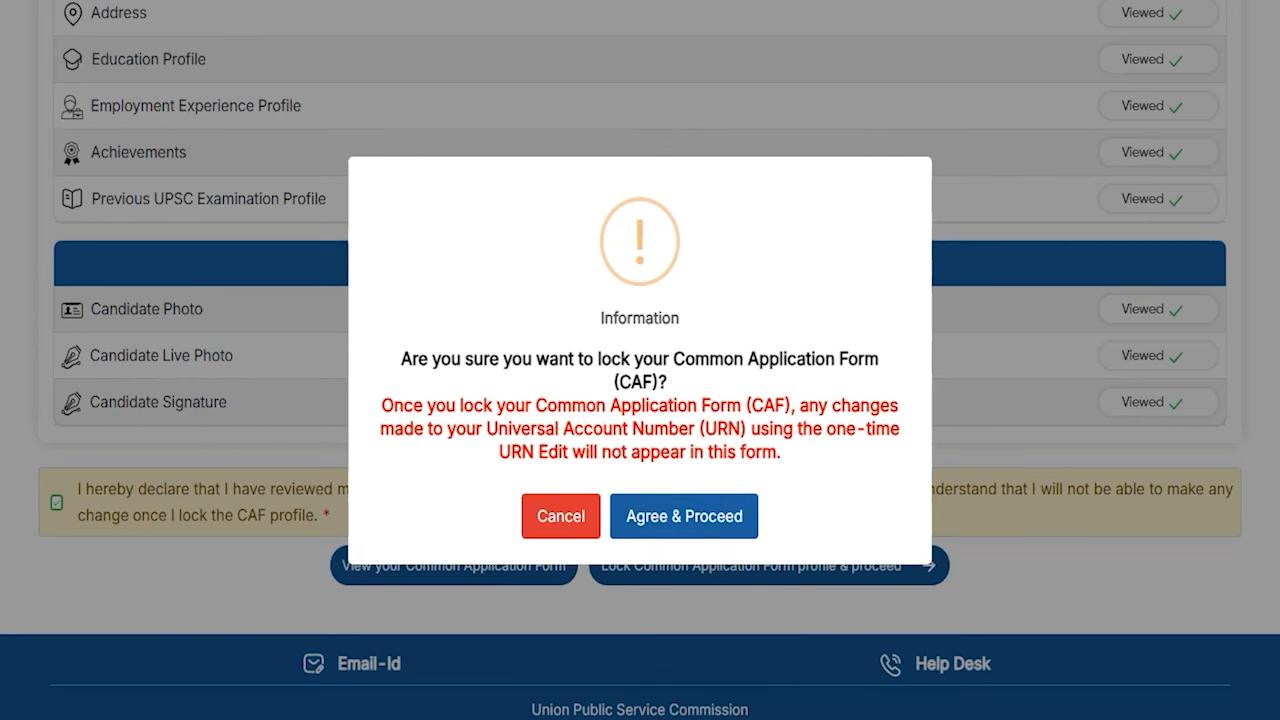
# Agree to both lock warnings to lock the CAF and reach Step 1 of the application
pyautogui.moveTo(880, 450); pyautogui.dragTo(760, 505)
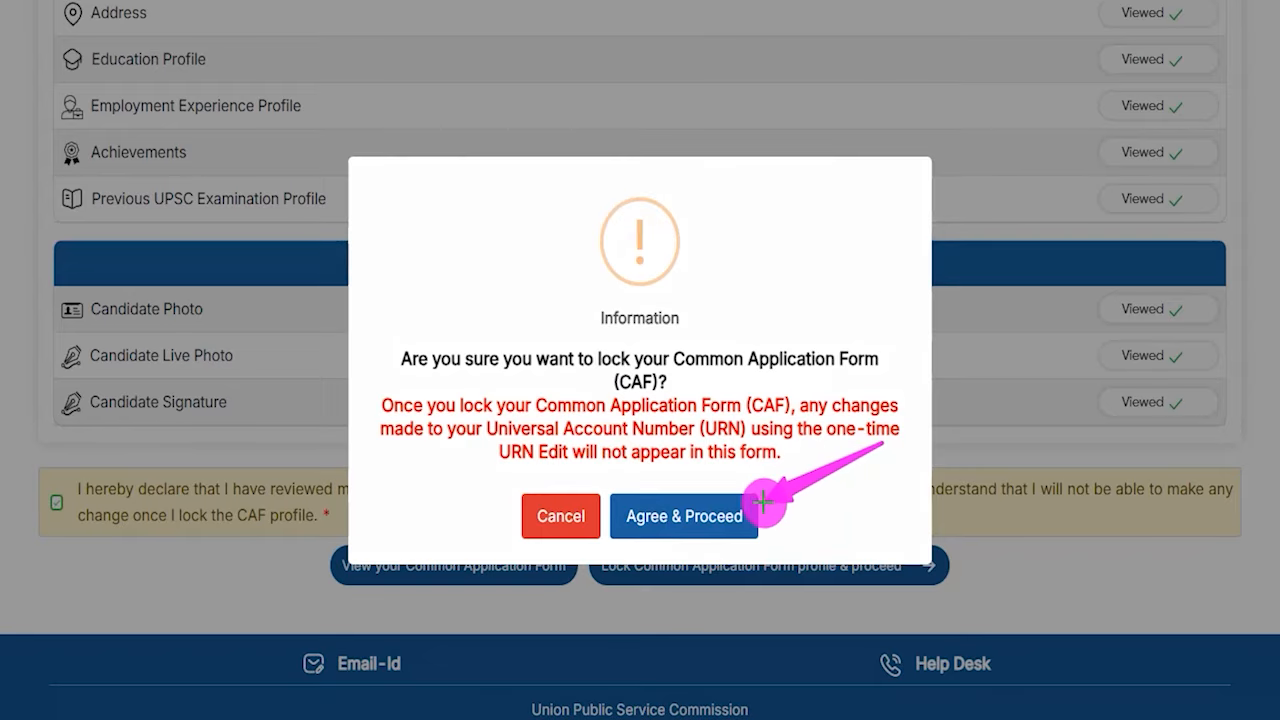
pyautogui.click(716, 514)
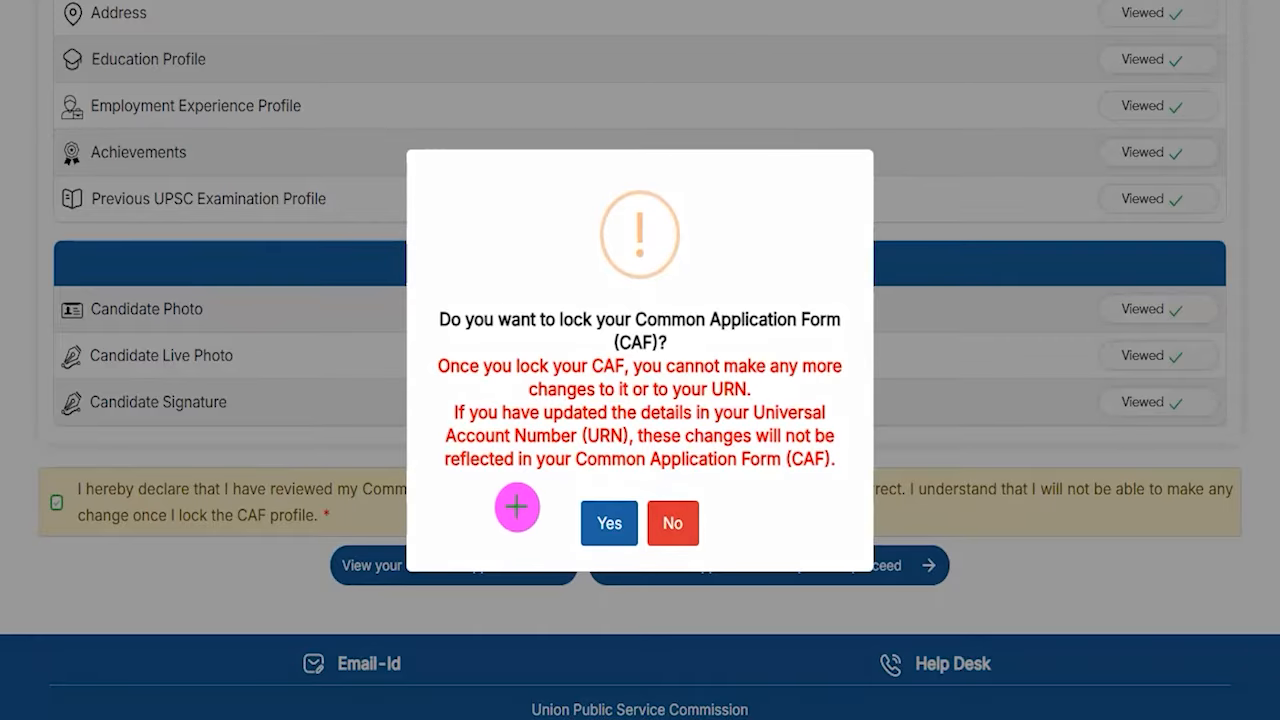
pyautogui.moveTo(418, 478); pyautogui.dragTo(567, 514)
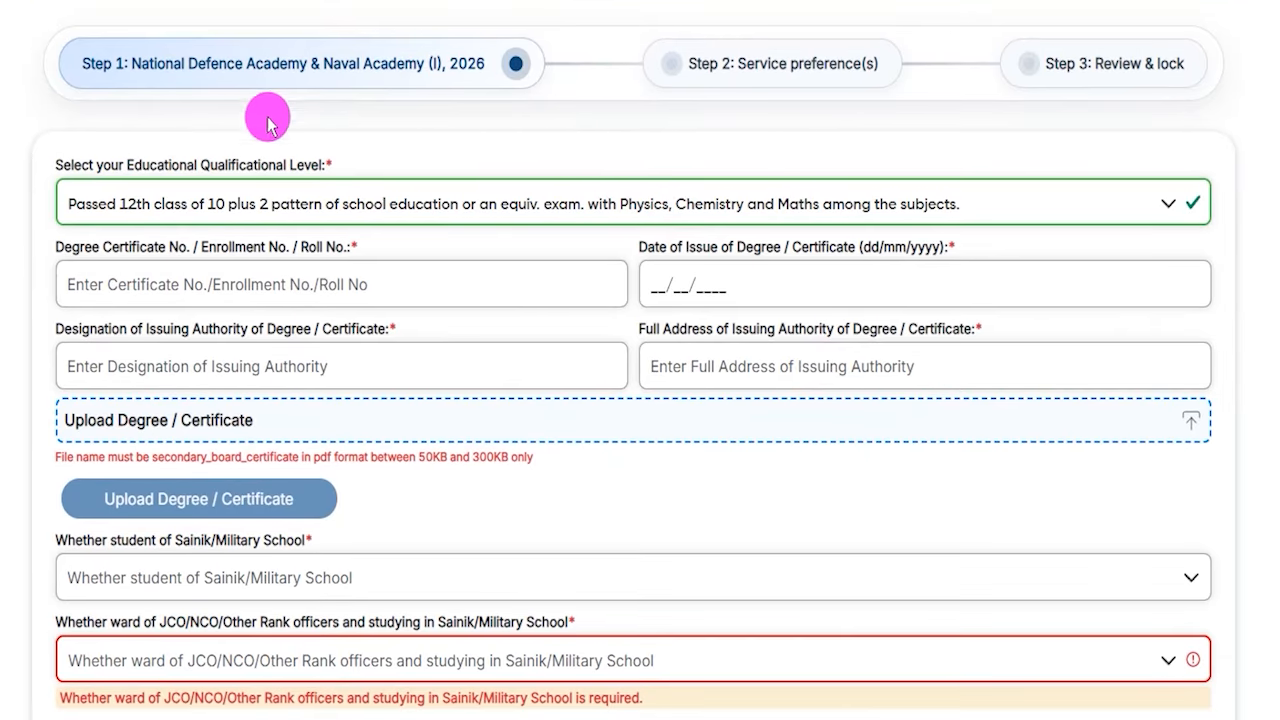
# Keep 12th passed with Physics, Chemistry and Maths as the educational qualification level
pyautogui.moveTo(137, 170); pyautogui.dragTo(266, 194)
pyautogui.click(283, 208)
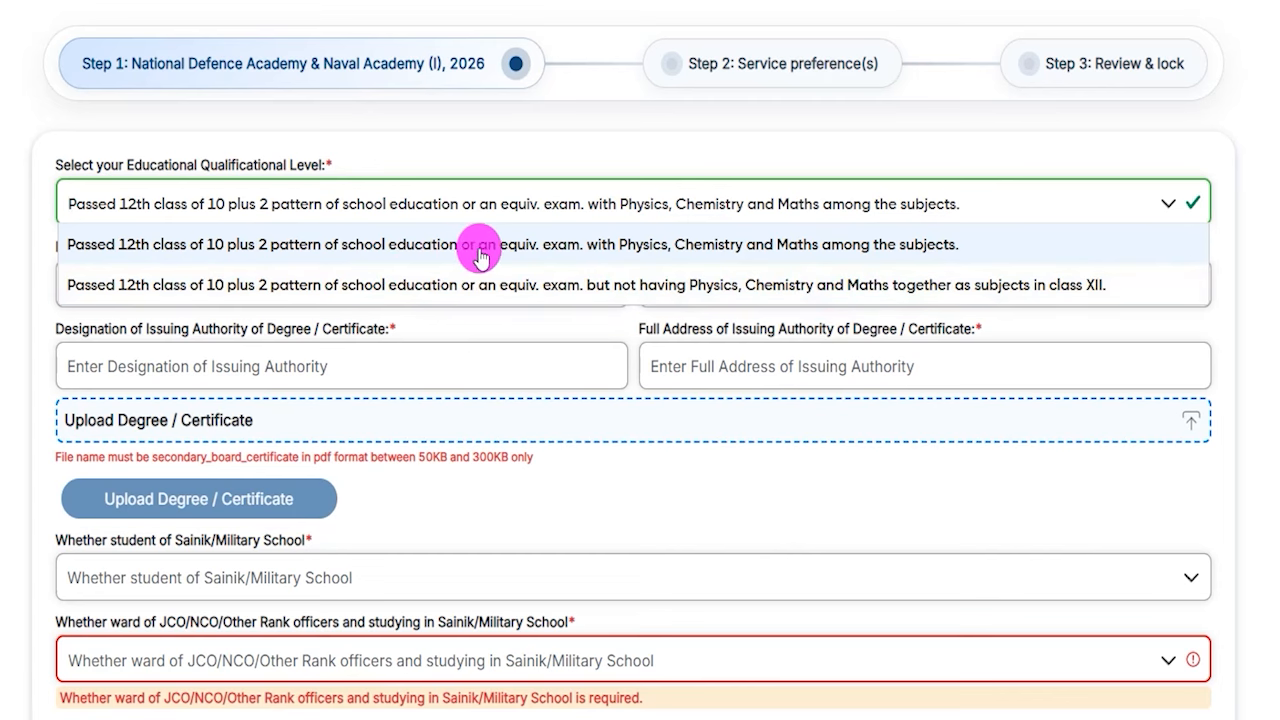
pyautogui.click(386, 254)
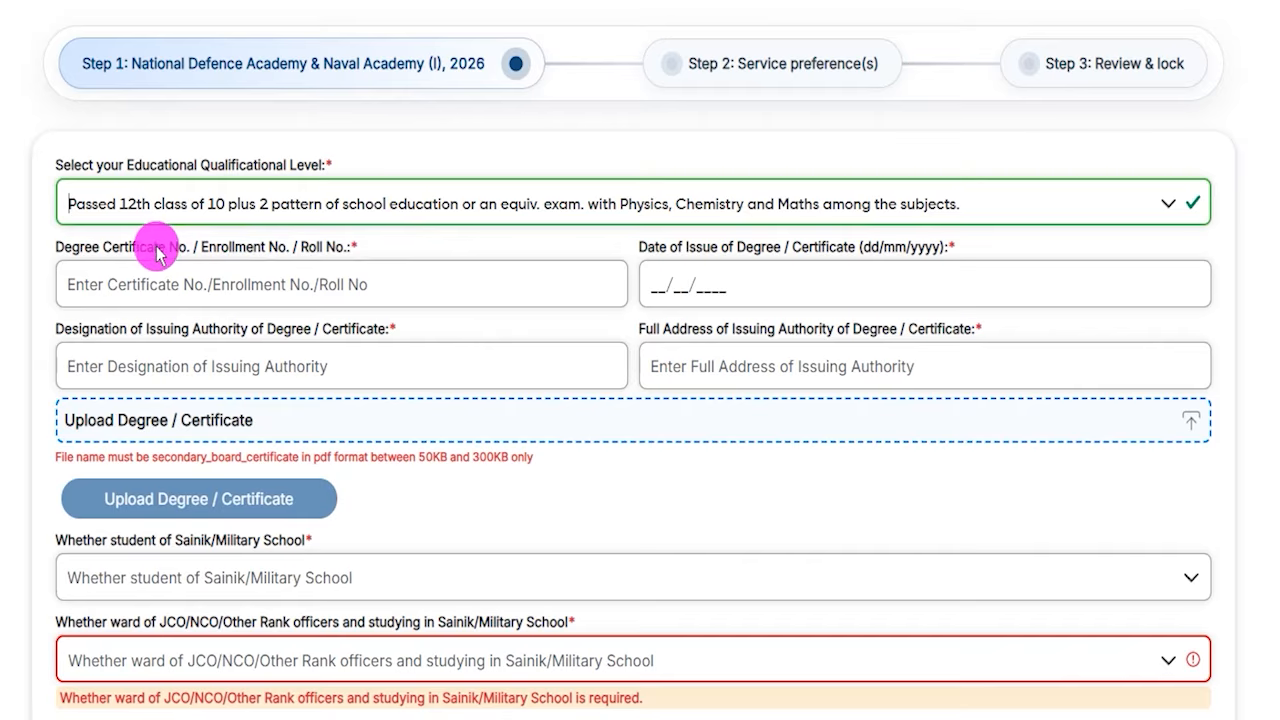
pyautogui.moveTo(84, 249); pyautogui.dragTo(148, 250)
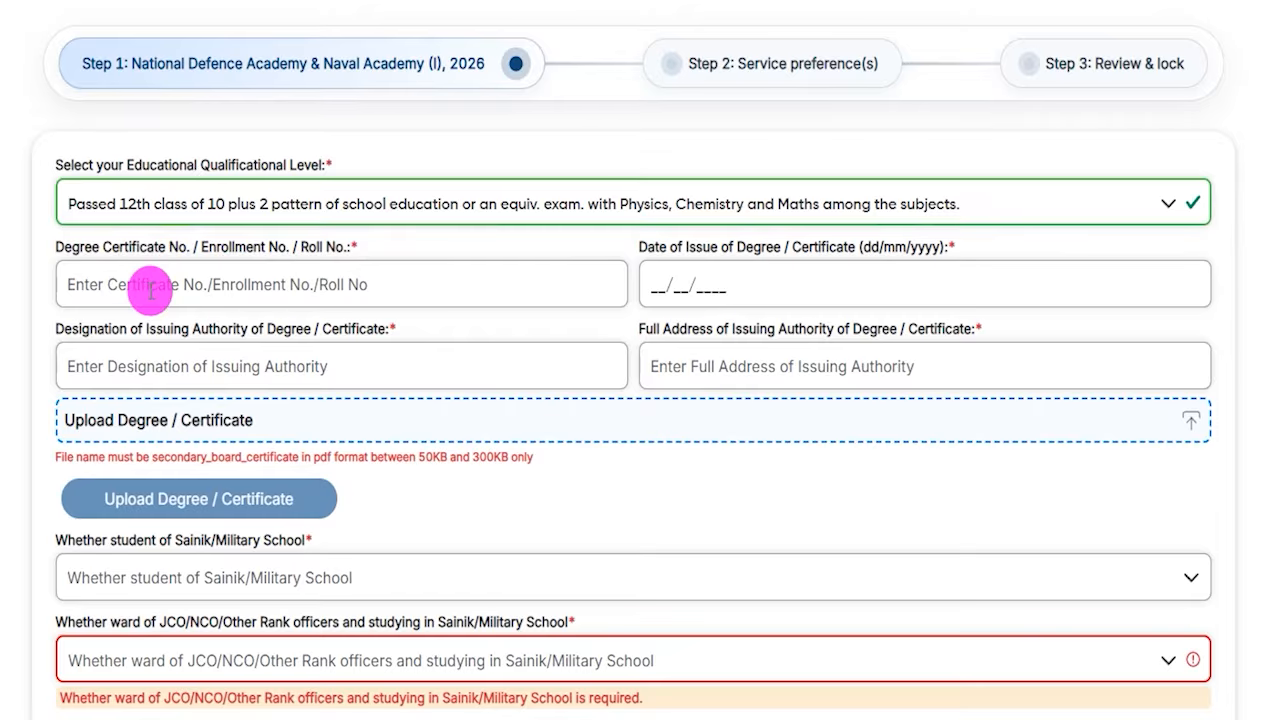
# Go through the certificate date, issuing authority designation and address fields, noting the 50–300 KB PDF limit
pyautogui.click(661, 284)
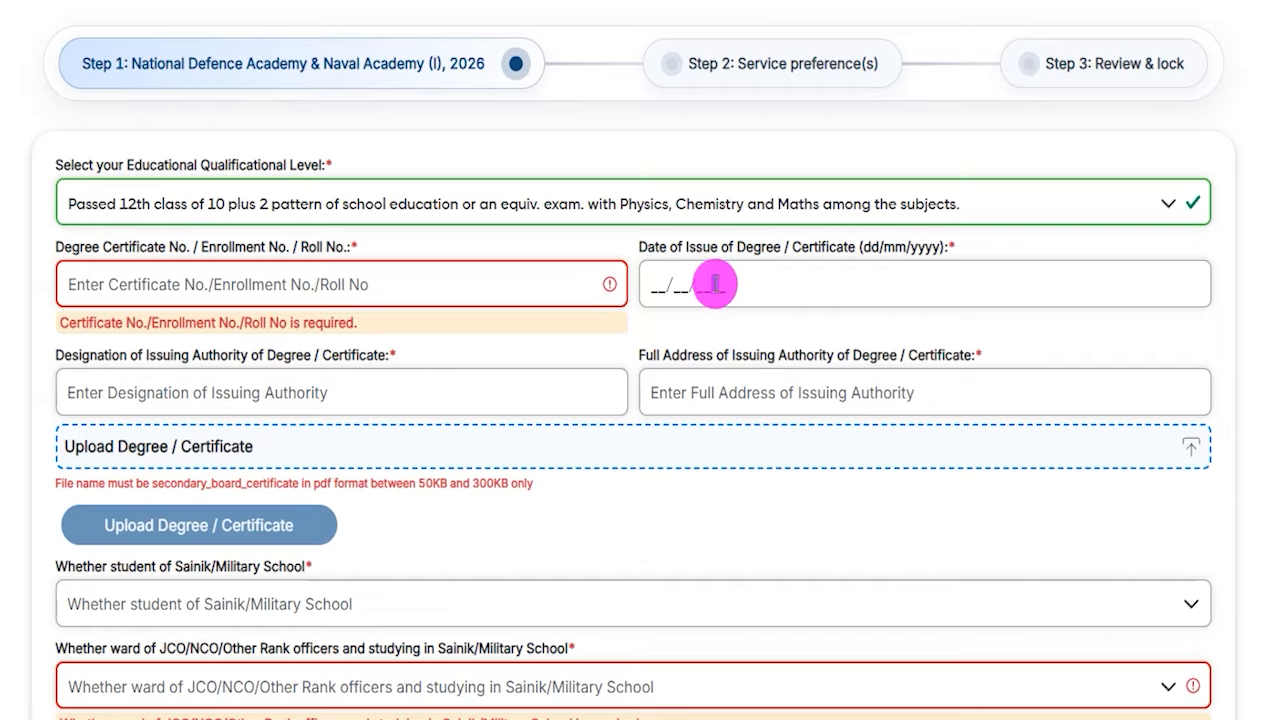
pyautogui.moveTo(78, 356); pyautogui.dragTo(283, 358)
pyautogui.click(213, 361)
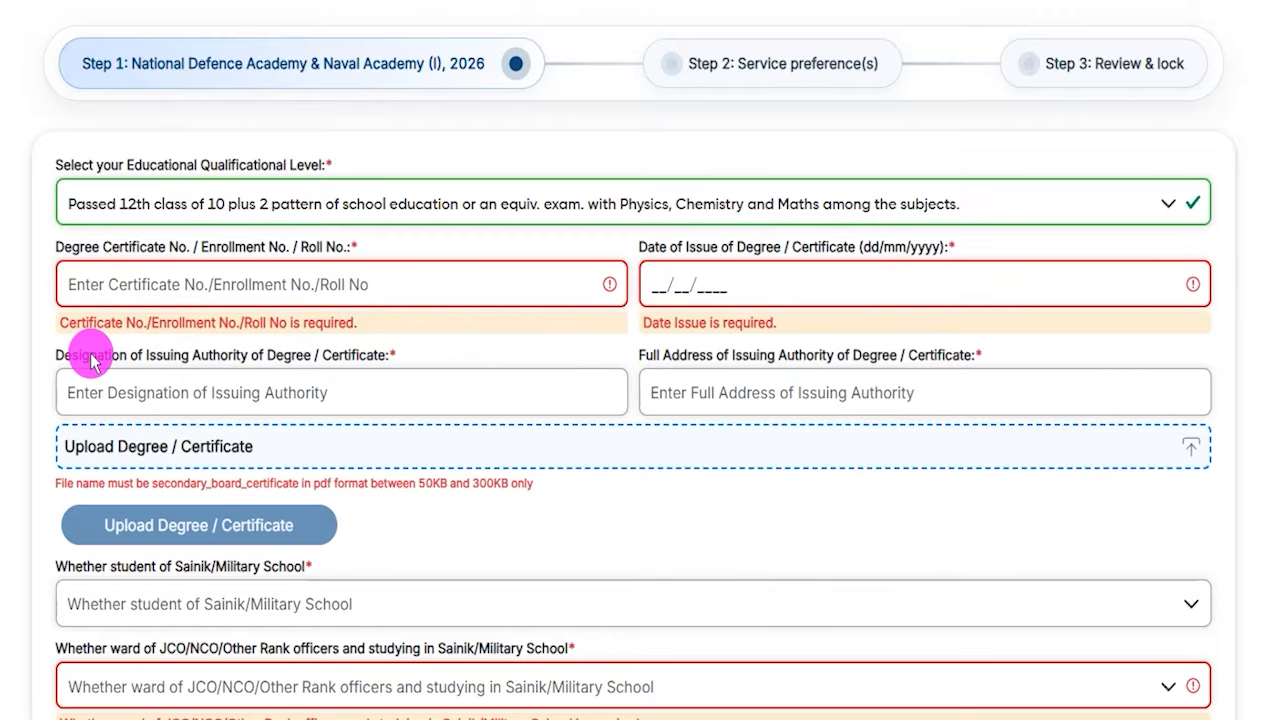
pyautogui.moveTo(97, 362); pyautogui.dragTo(105, 390)
pyautogui.click(105, 390)
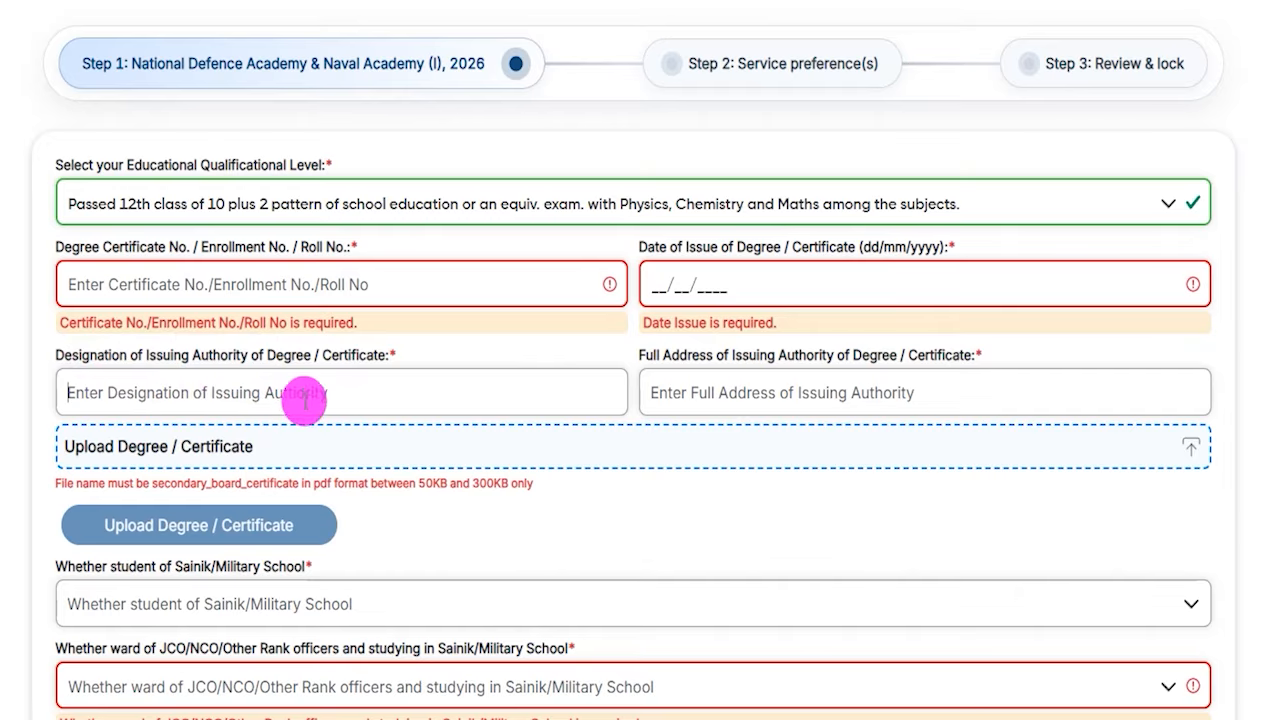
pyautogui.moveTo(655, 358); pyautogui.dragTo(860, 358)
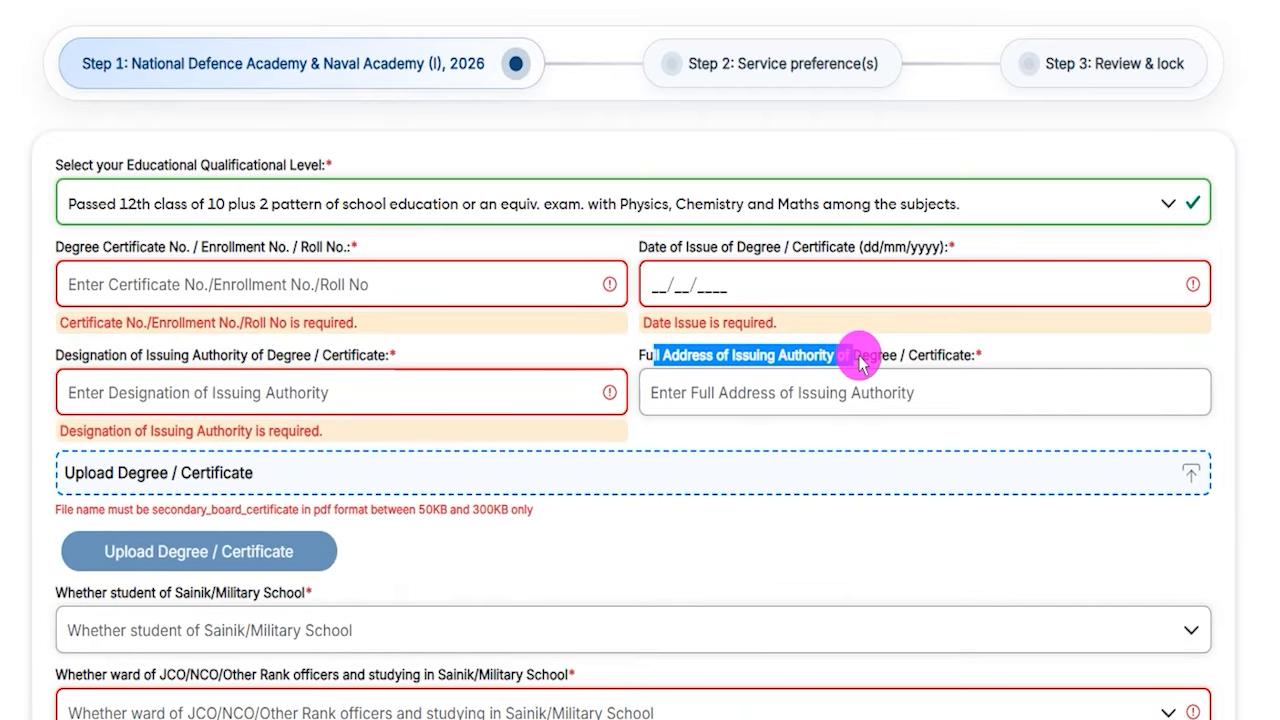
pyautogui.click(772, 393)
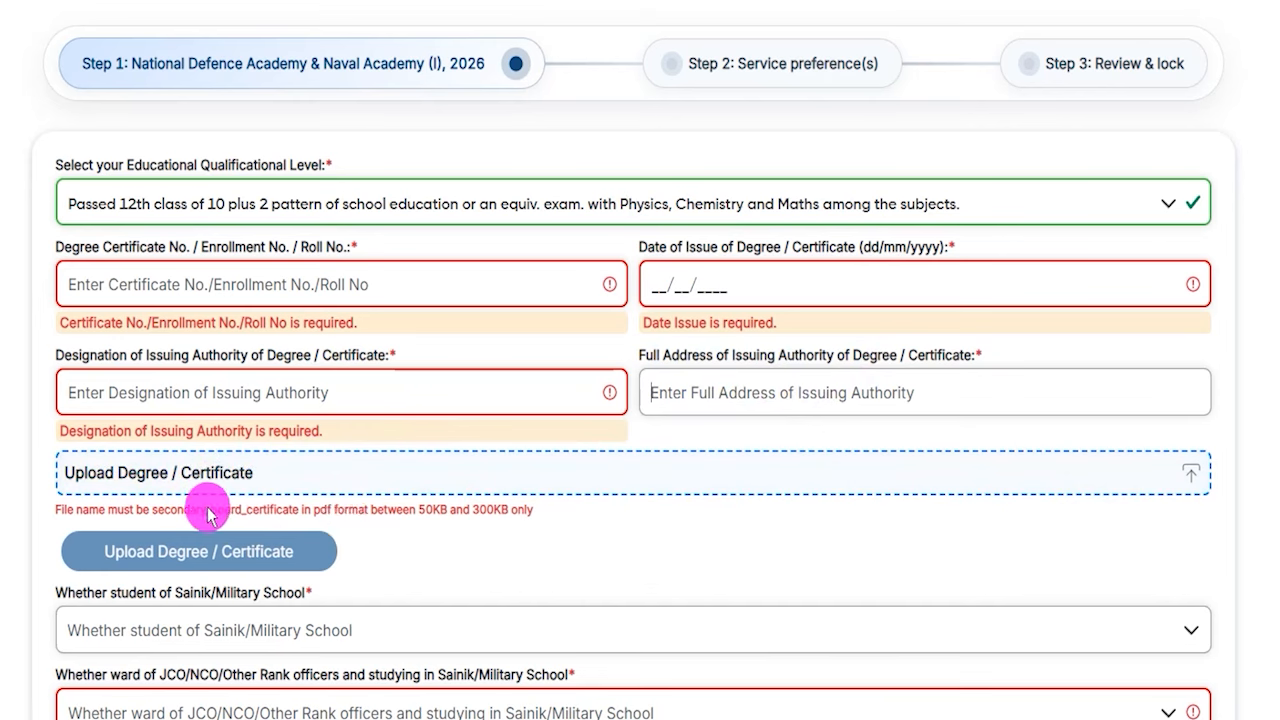
pyautogui.moveTo(164, 519); pyautogui.dragTo(515, 513)
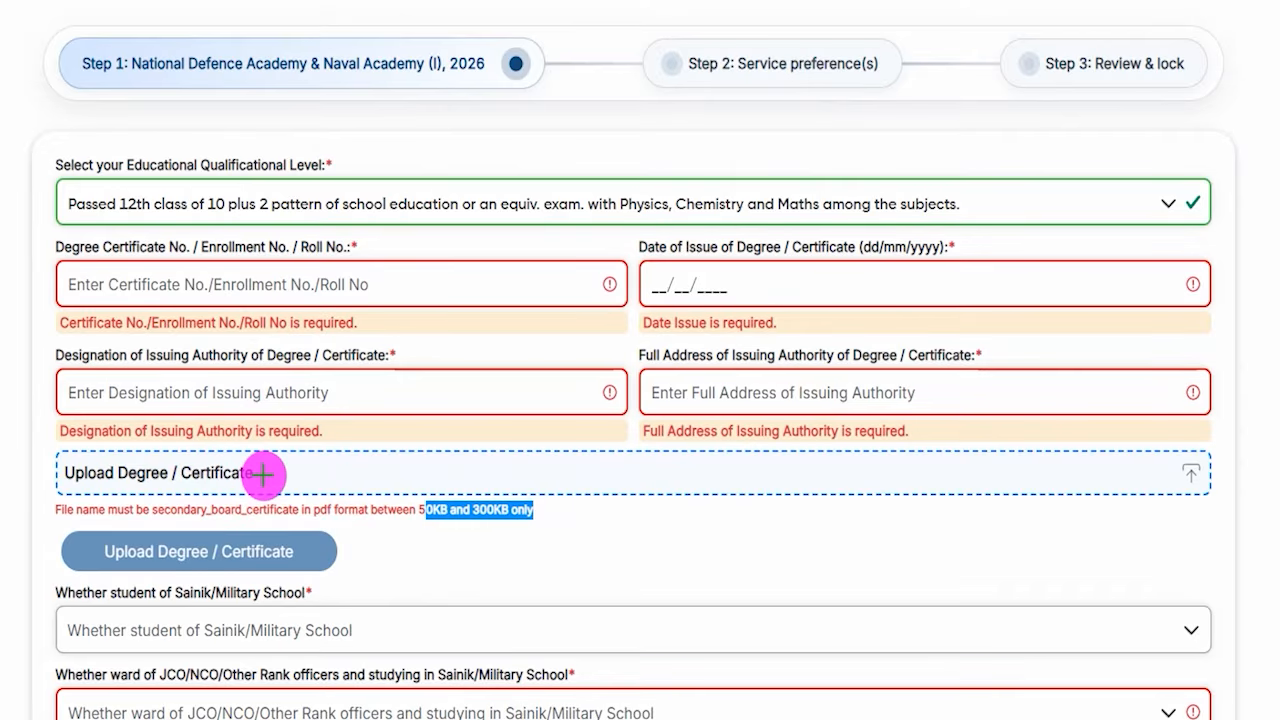
pyautogui.moveTo(264, 475); pyautogui.dragTo(317, 438)
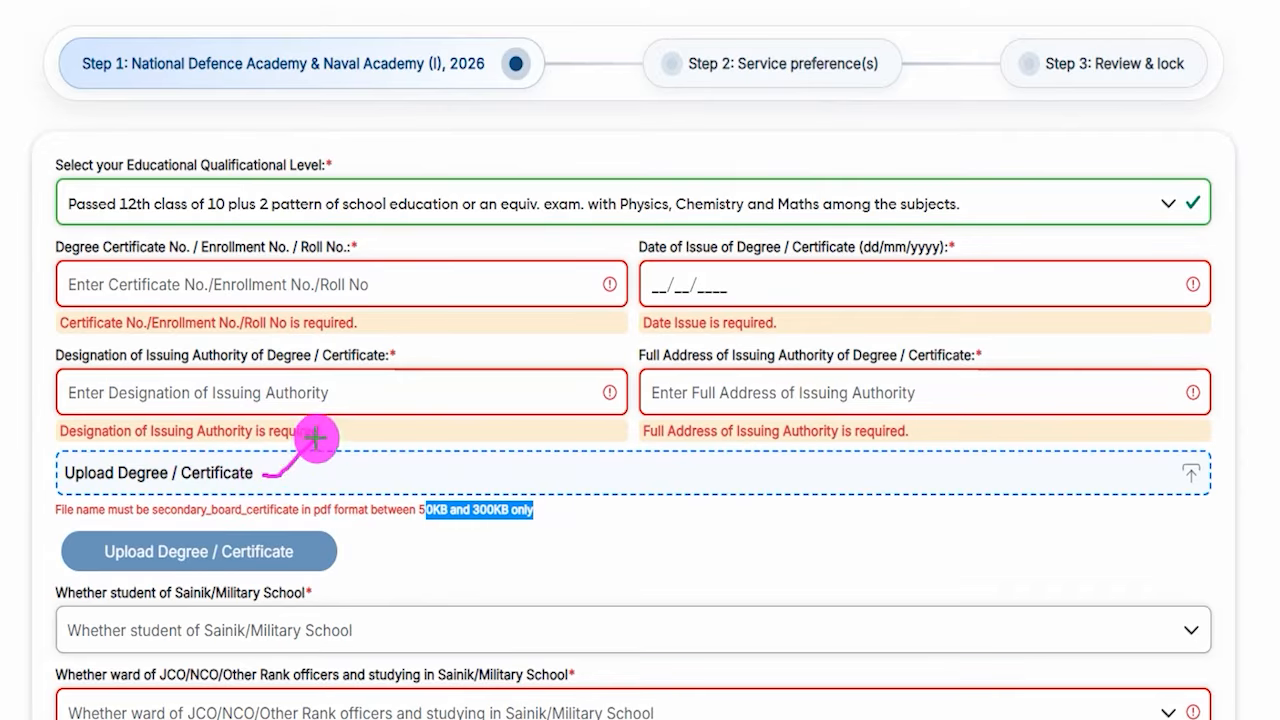
pyautogui.moveTo(307, 550)
pyautogui.mouseDown()
pyautogui.moveTo(325, 549)
pyautogui.moveTo(337, 507)
pyautogui.mouseUp()
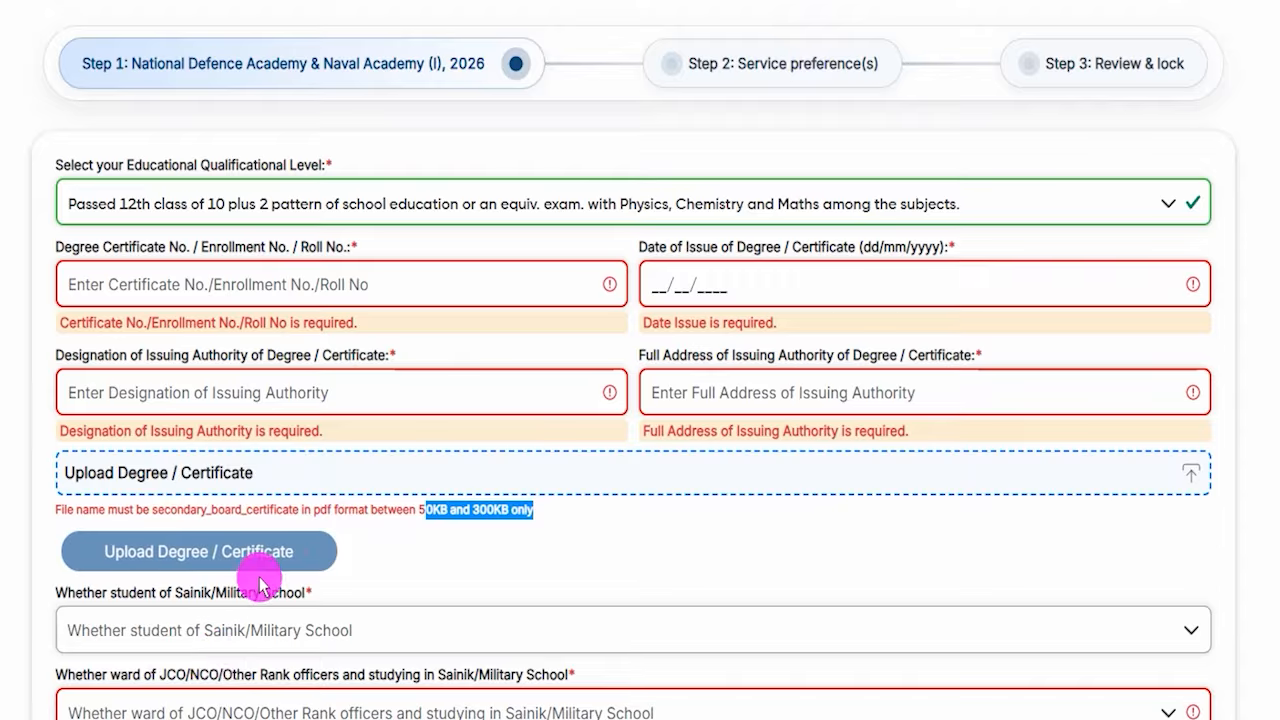
# Answer No to the Sainik/Military School and JCO/NCO ward questions, then continue to Service preference(s)
pyautogui.scroll(-2, 250, 560)
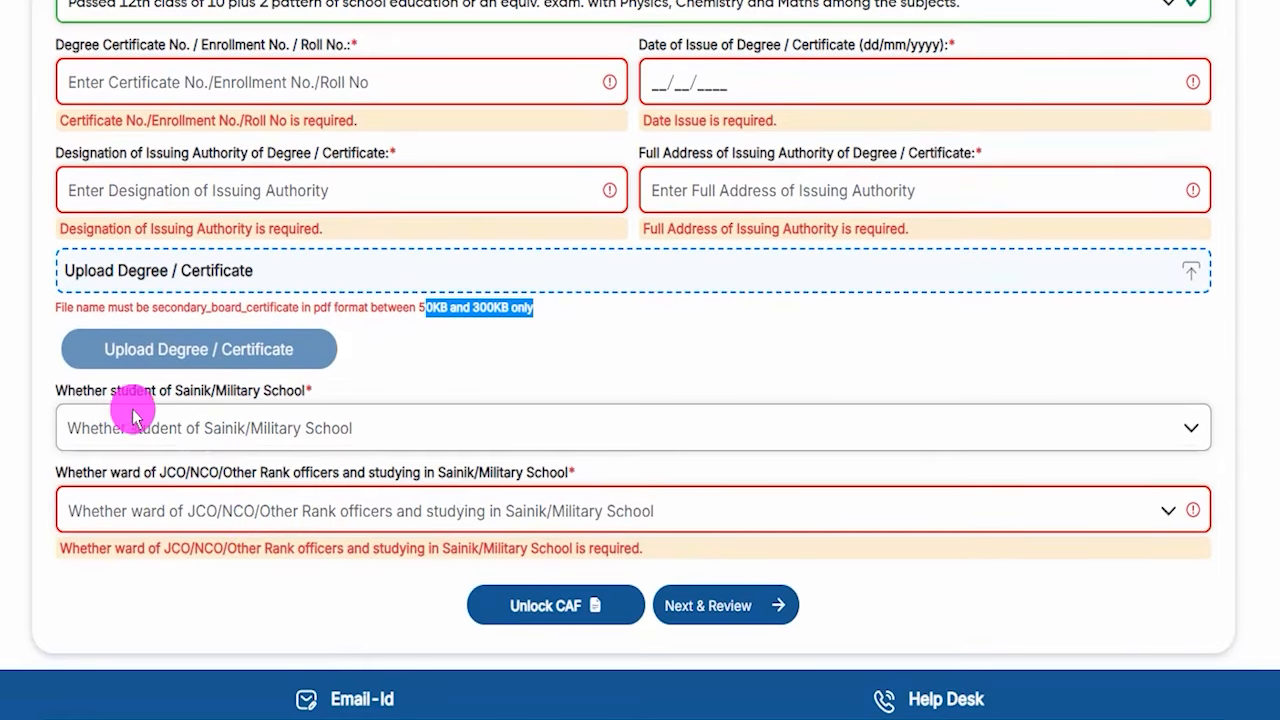
pyautogui.click(230, 438)
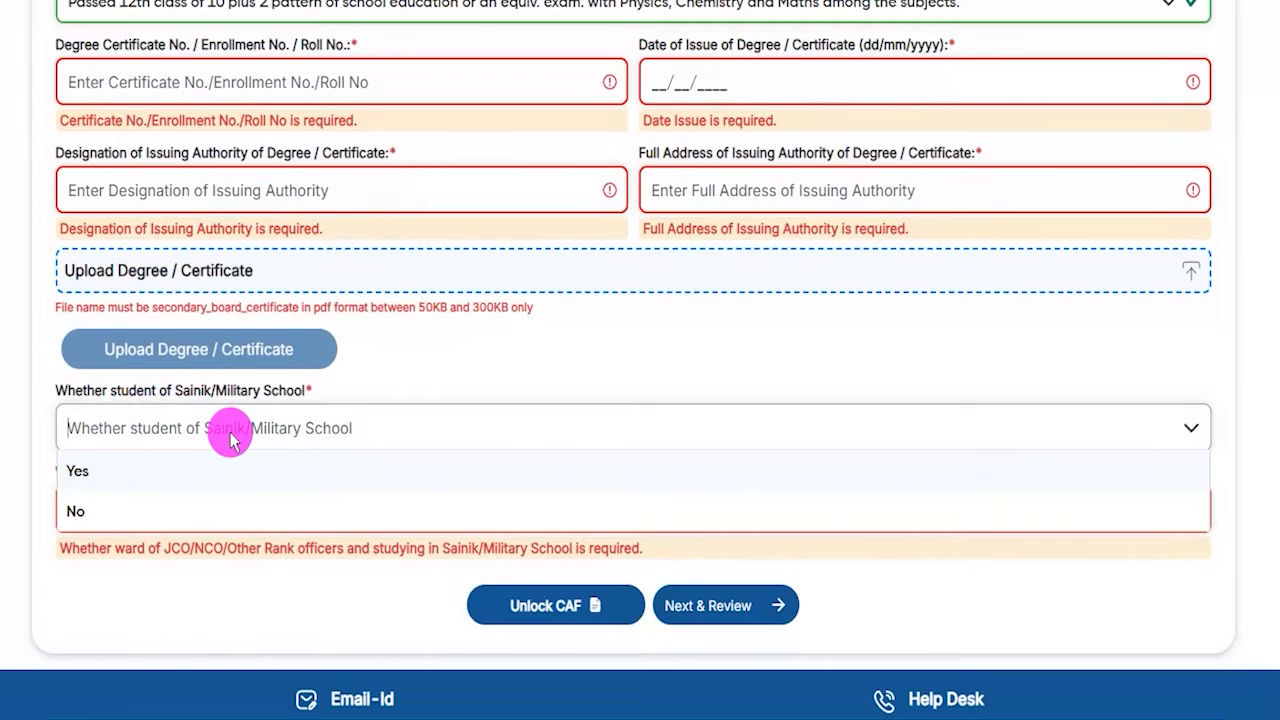
pyautogui.click(114, 471)
pyautogui.click(245, 432)
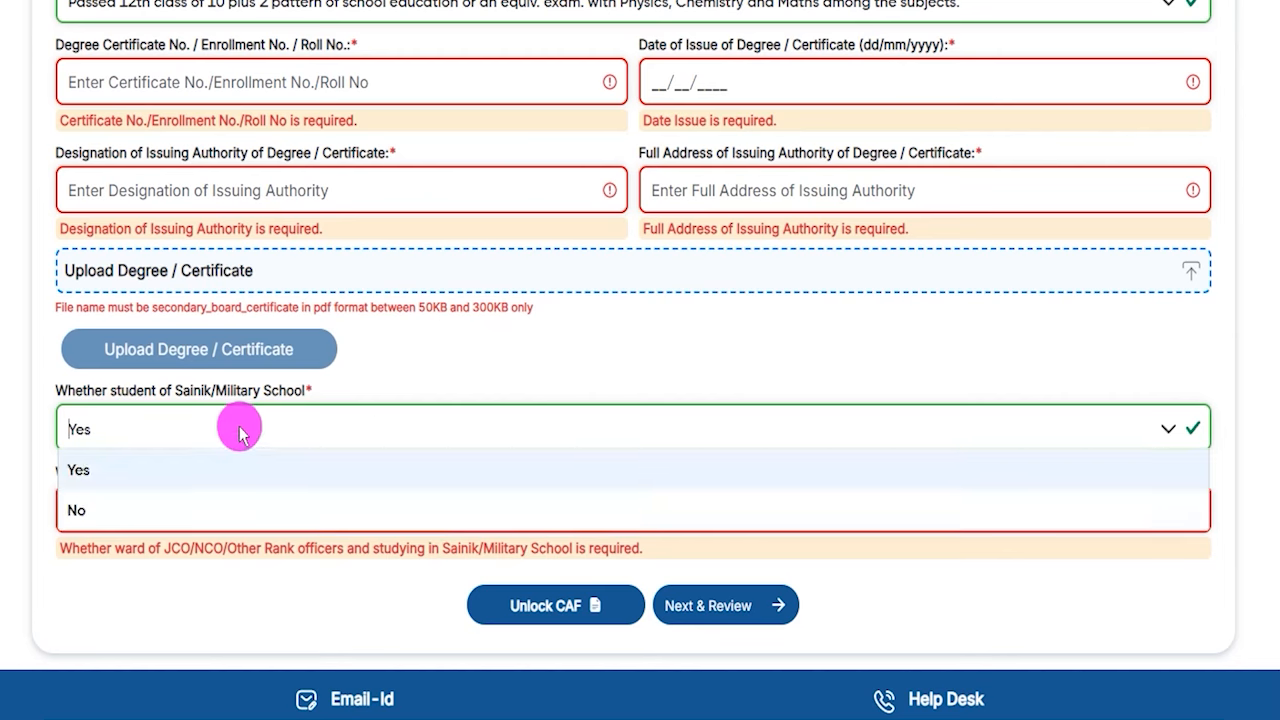
pyautogui.click(100, 509)
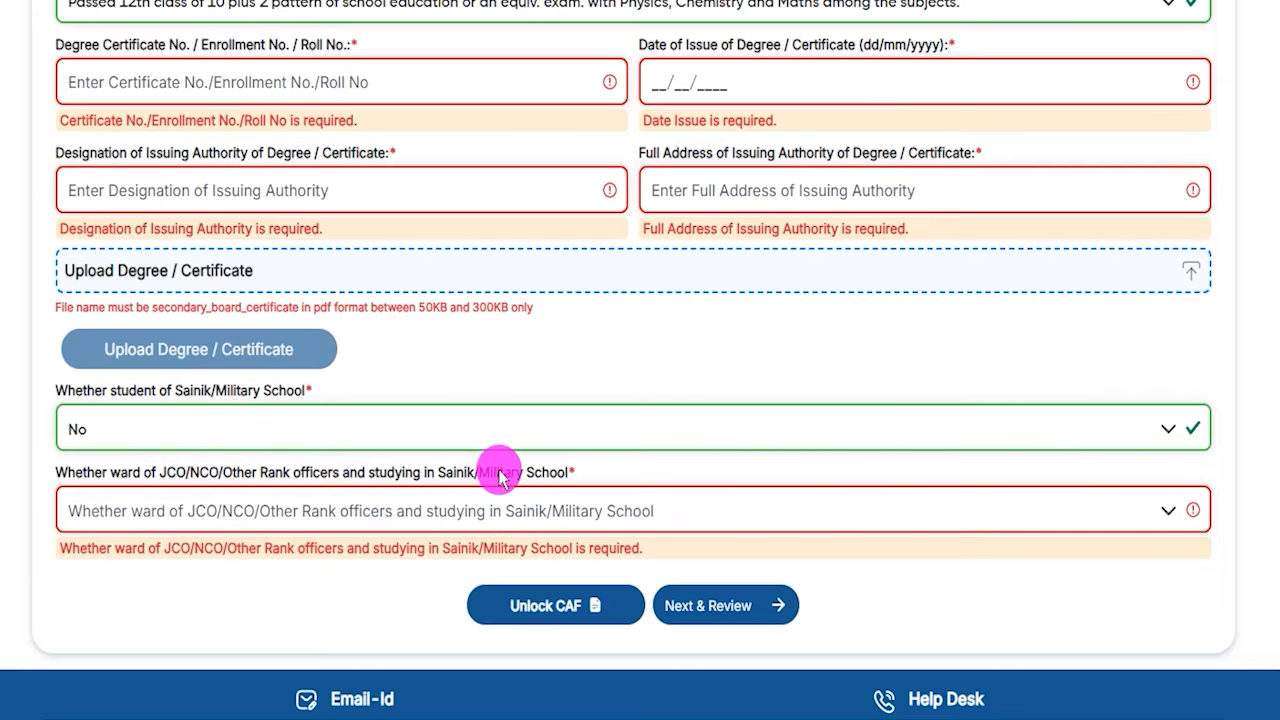
pyautogui.click(400, 510)
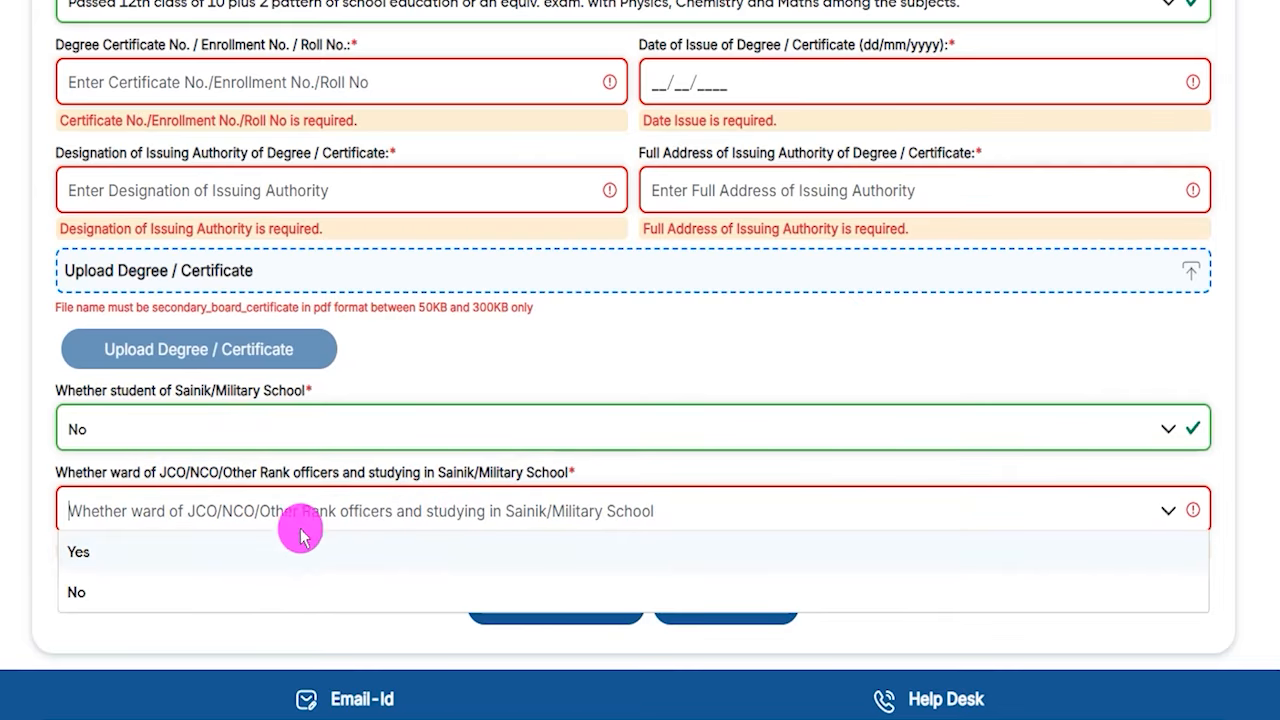
pyautogui.click(130, 560)
pyautogui.click(180, 520)
pyautogui.click(83, 594)
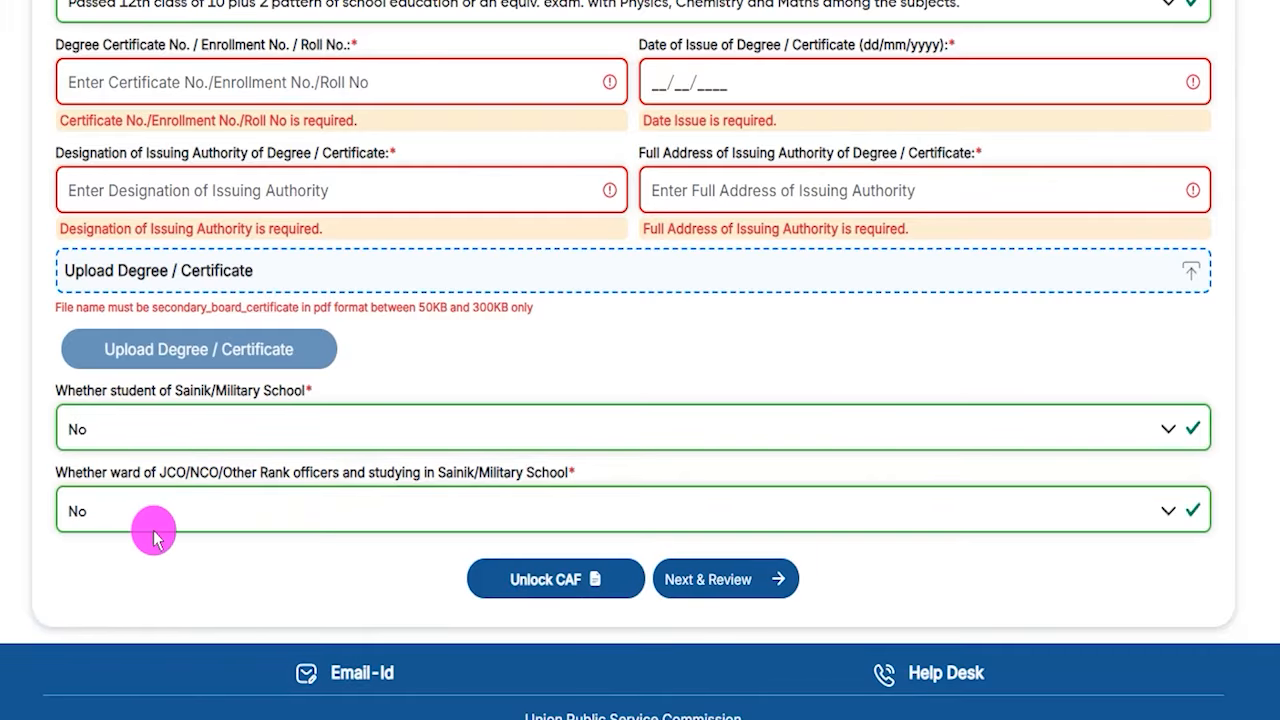
pyautogui.scroll(-1, 427, 480)
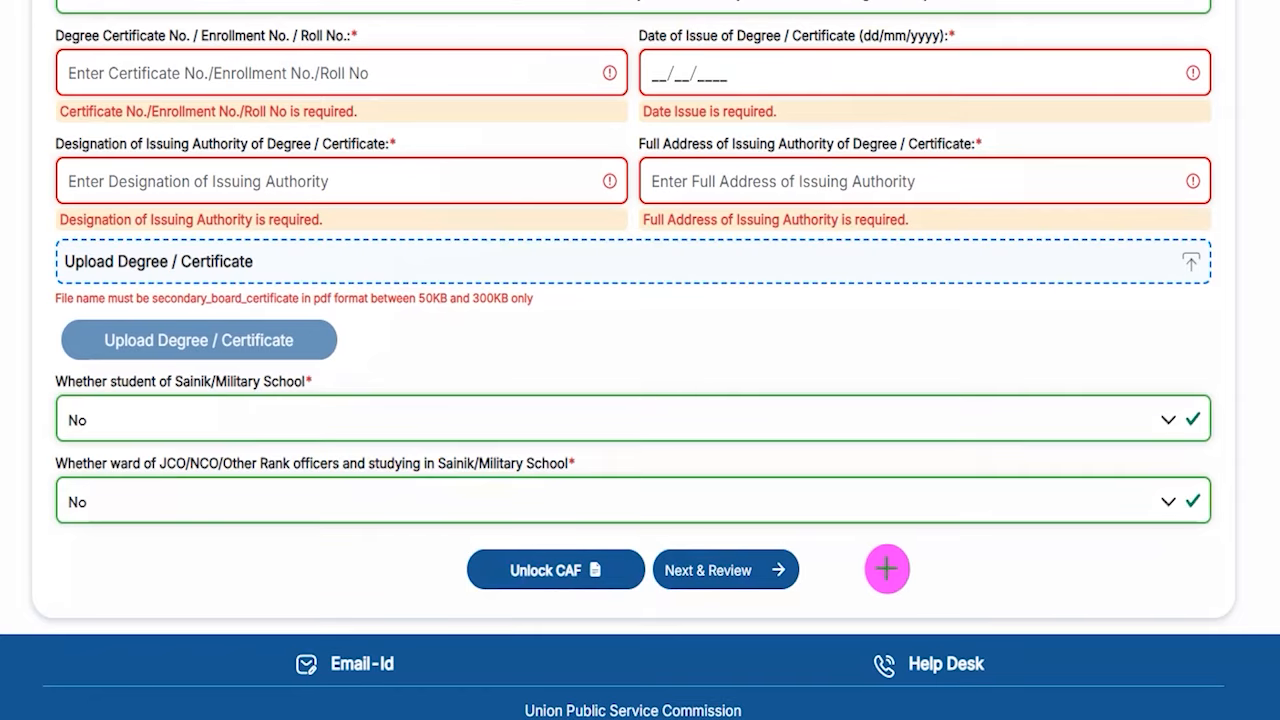
pyautogui.click(782, 566)
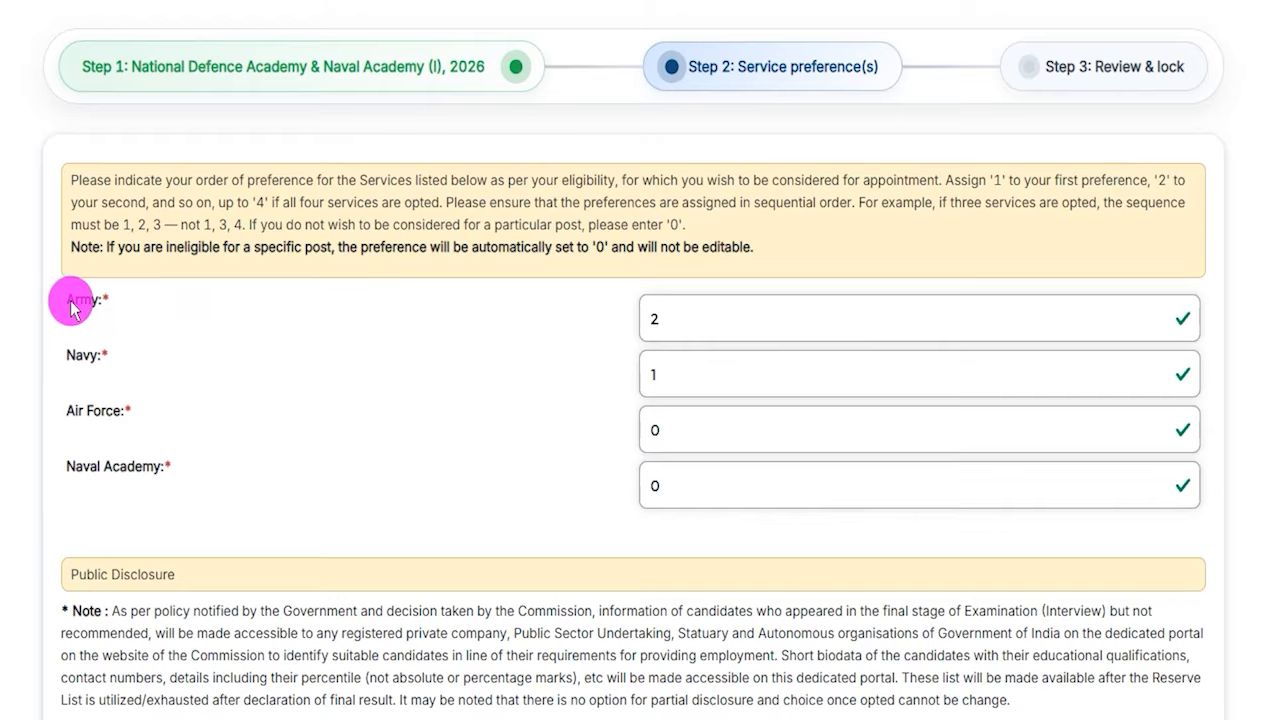
# With Navy 1 and Army 2 already set, change the Air Force preference to 3
pyautogui.moveTo(75, 350); pyautogui.dragTo(87, 350)
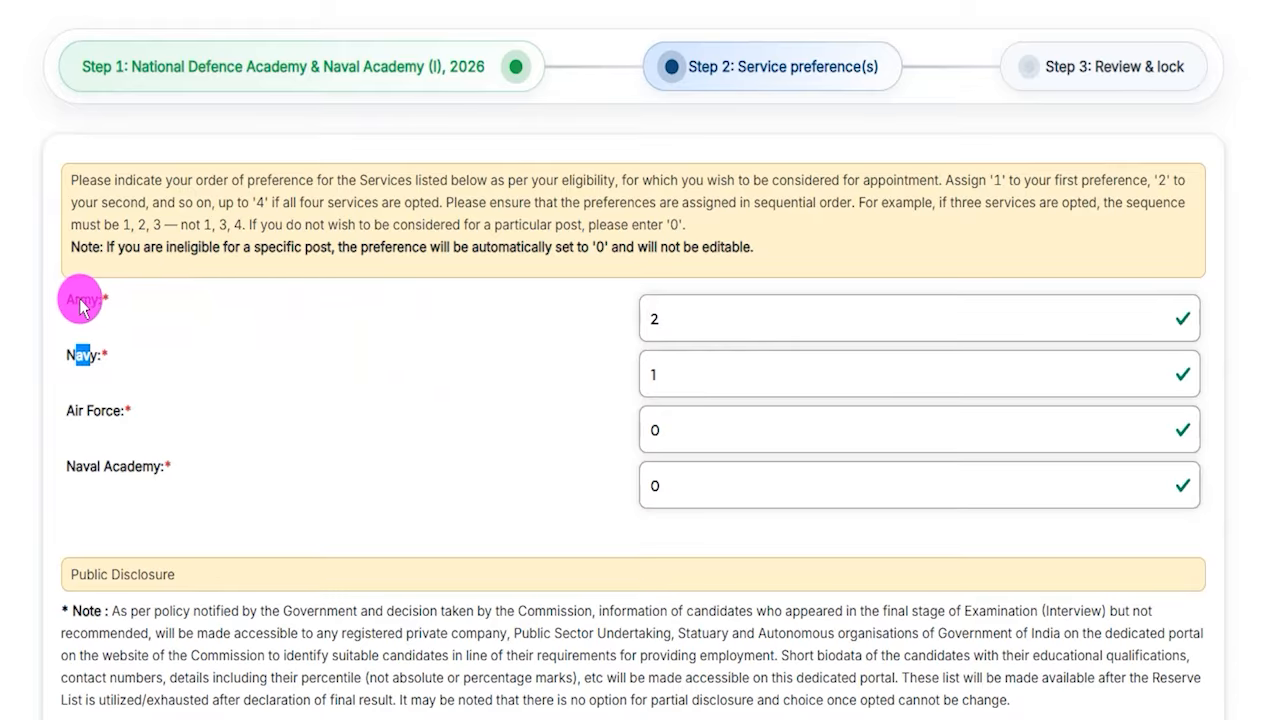
pyautogui.moveTo(76, 300); pyautogui.dragTo(84, 300)
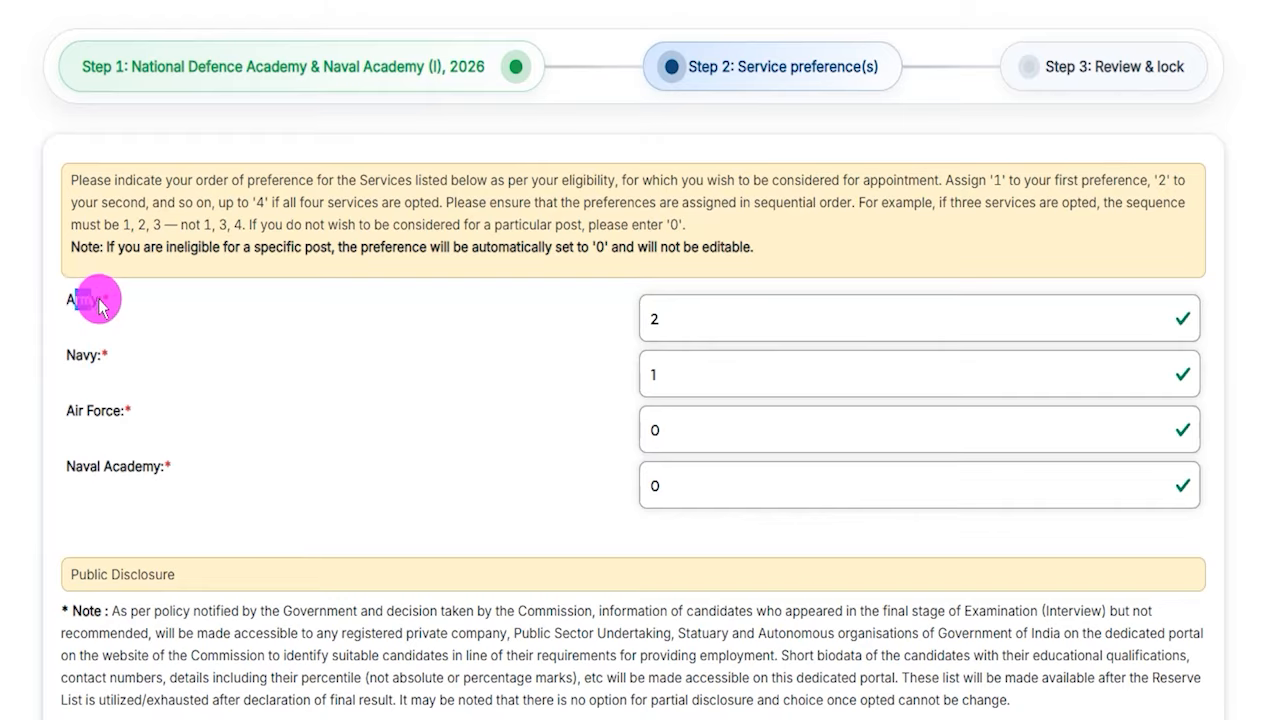
pyautogui.click(674, 320)
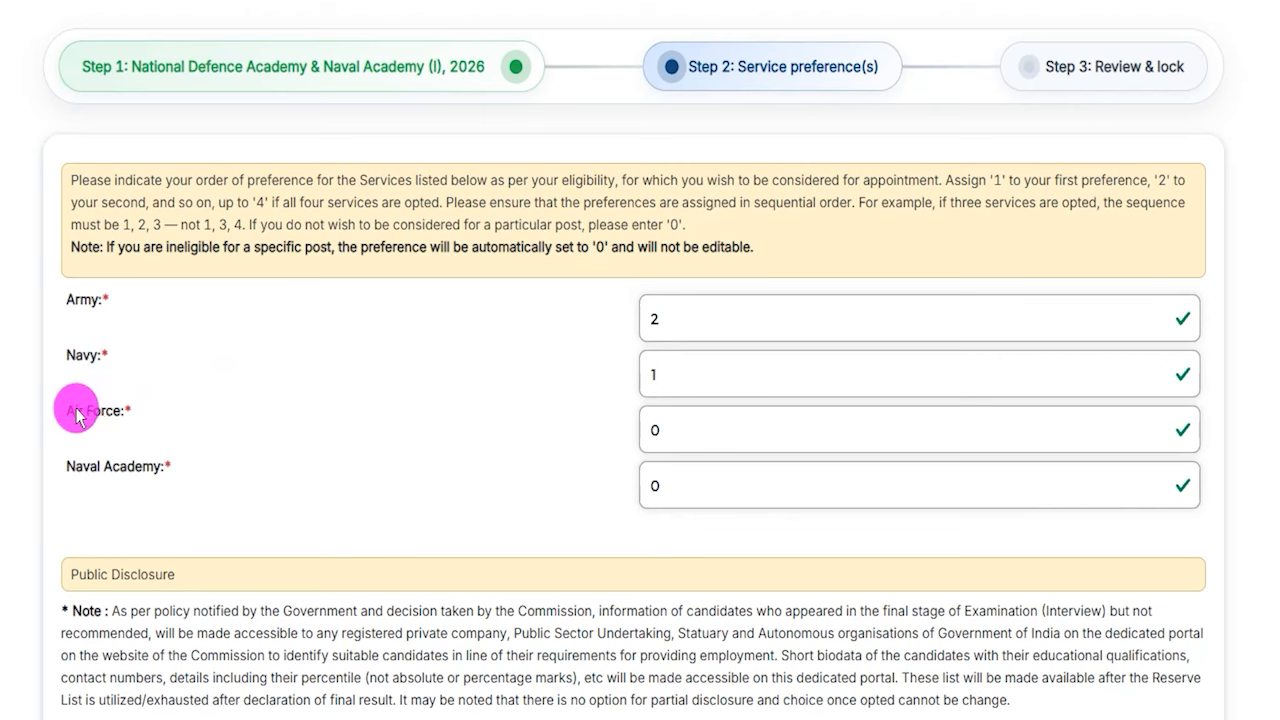
pyautogui.moveTo(78, 410); pyautogui.dragTo(106, 410)
pyautogui.moveTo(76, 466); pyautogui.dragTo(119, 466)
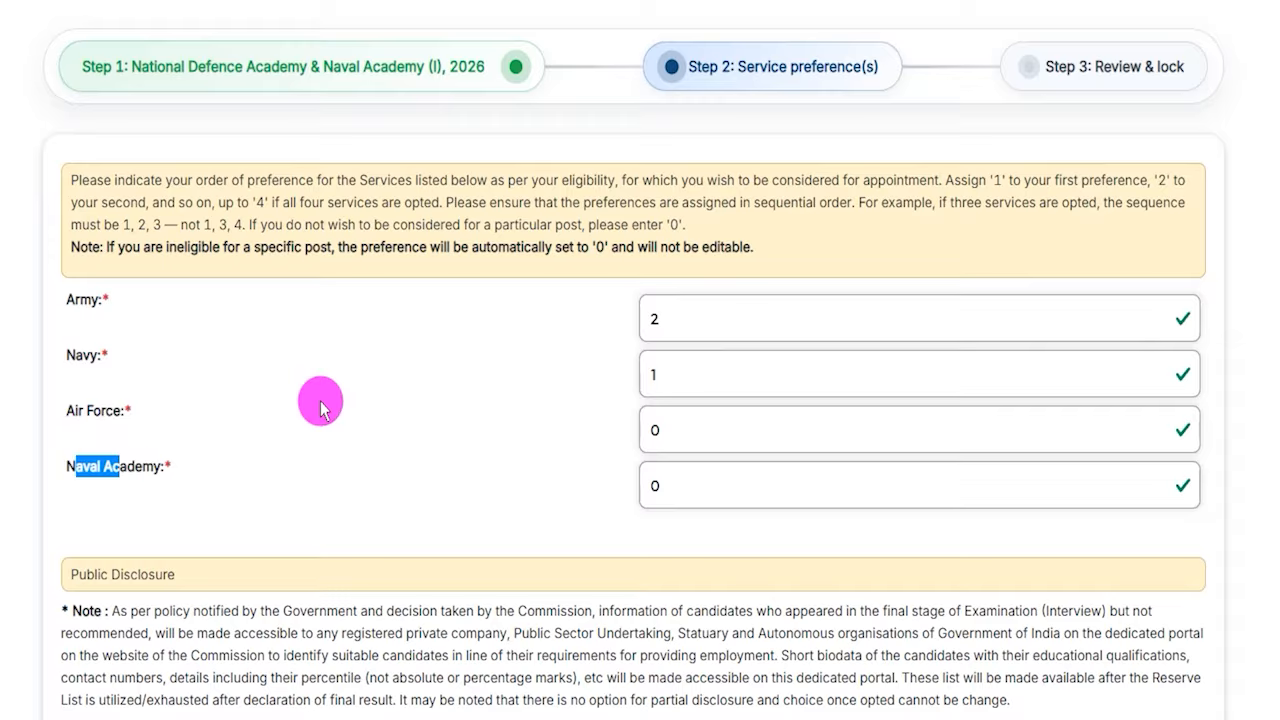
pyautogui.moveTo(76, 410); pyautogui.dragTo(110, 418)
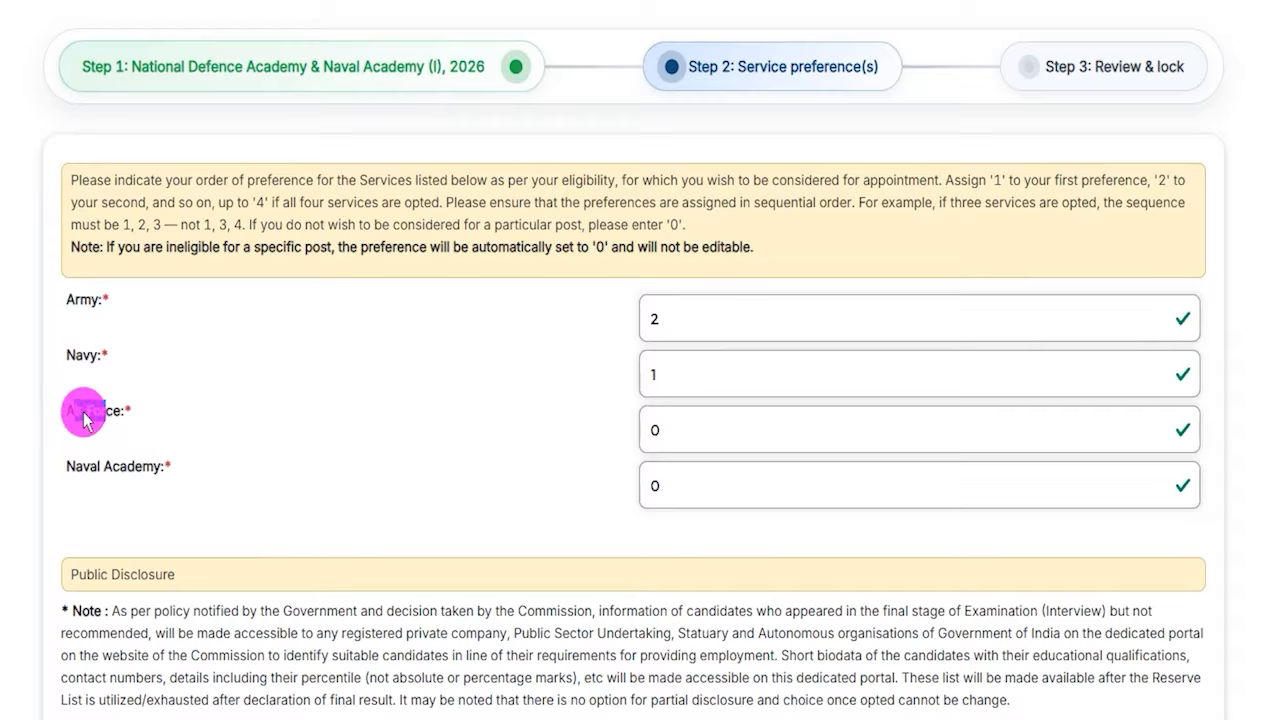
pyautogui.doubleClick(662, 430)
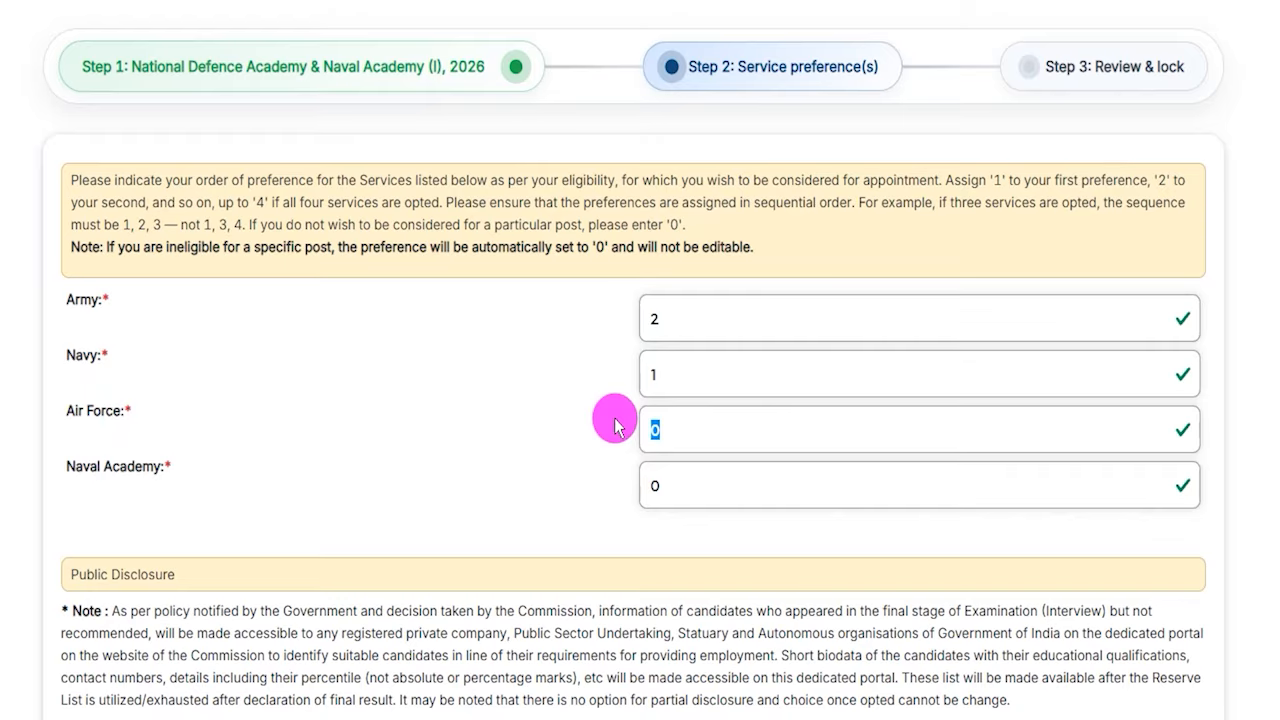
pyautogui.write('3')
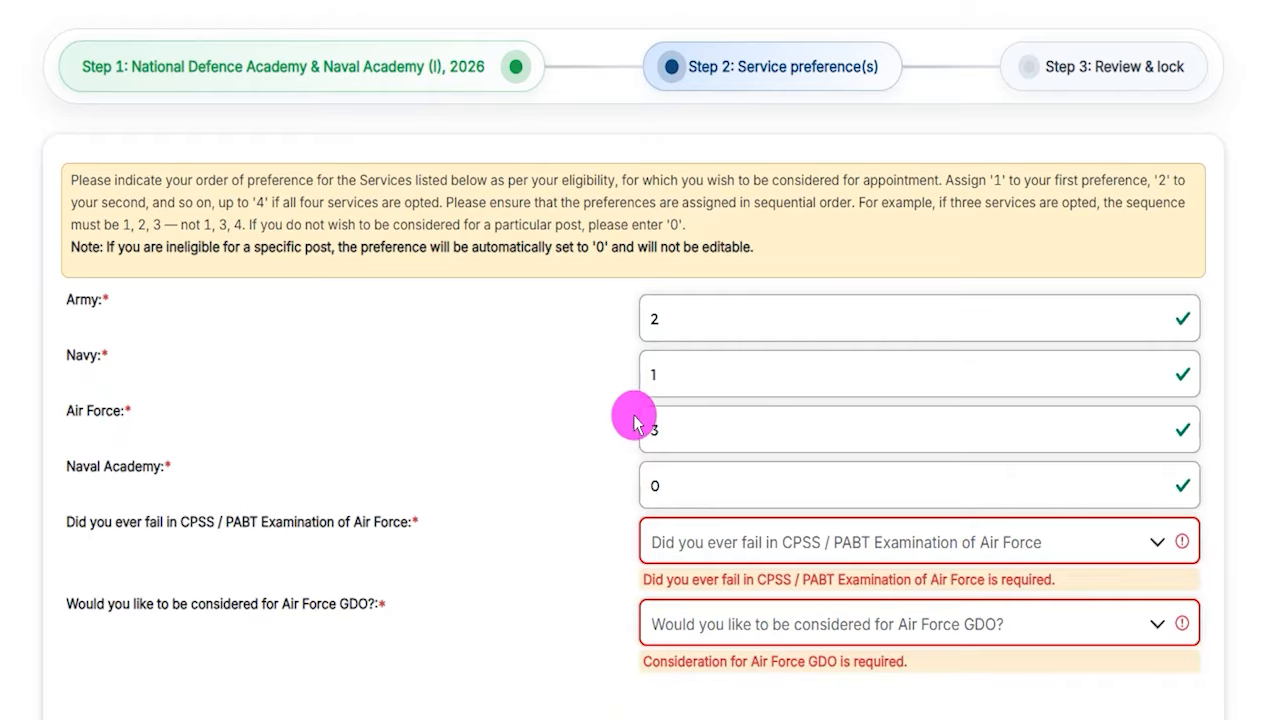
# Answer No to the CPSS/PABT failure question and Yes to Air Force GDO consideration
pyautogui.click(729, 546)
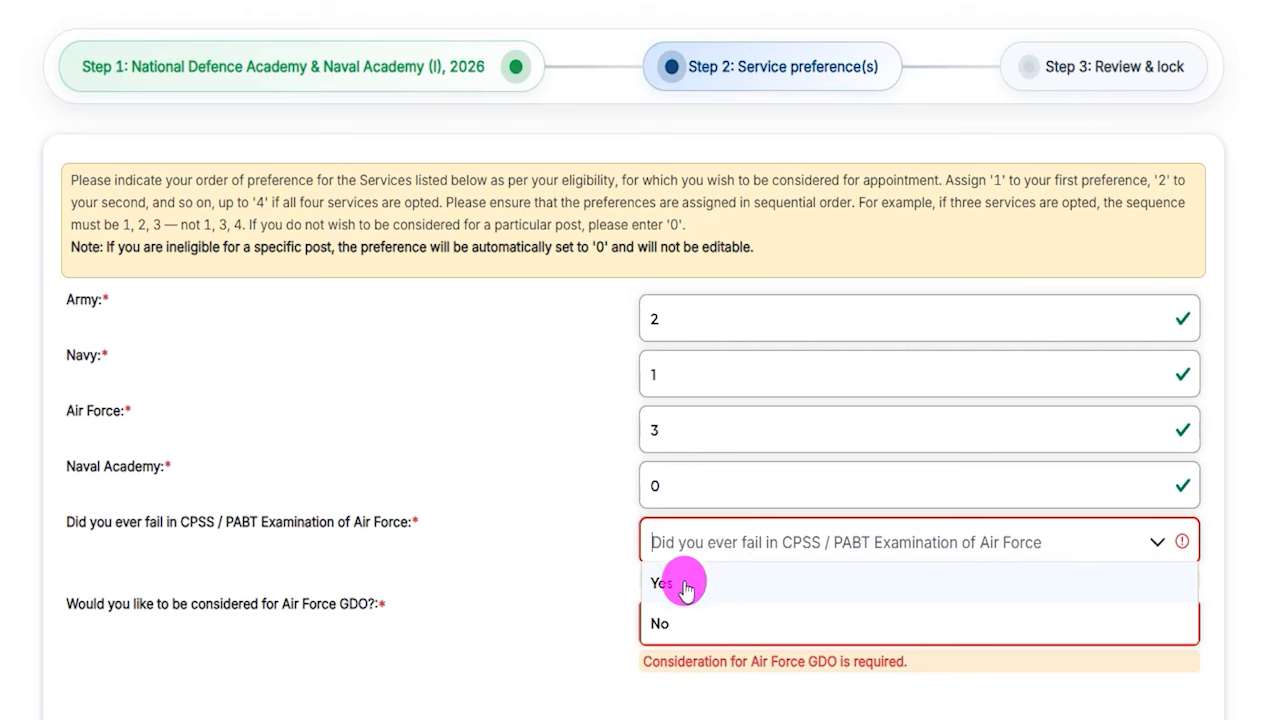
pyautogui.click(676, 618)
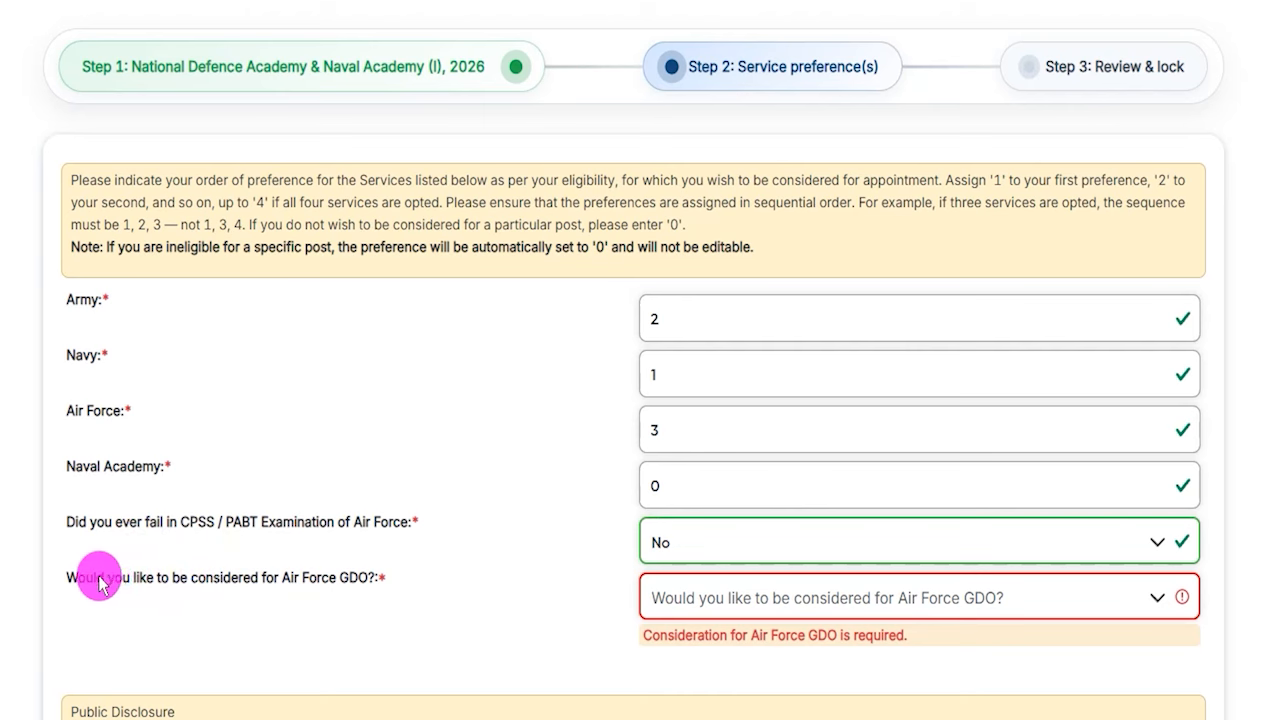
pyautogui.moveTo(92, 582); pyautogui.dragTo(663, 586)
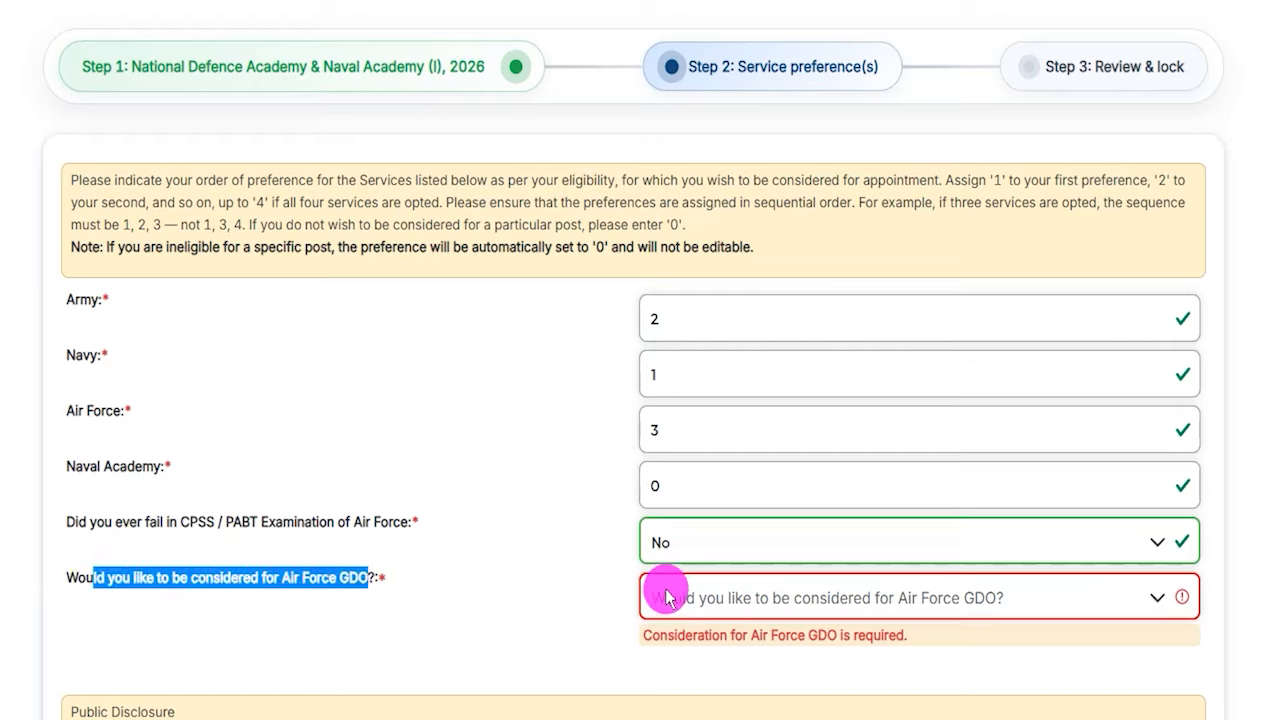
pyautogui.click(665, 597)
pyautogui.click(674, 681)
pyautogui.click(591, 586)
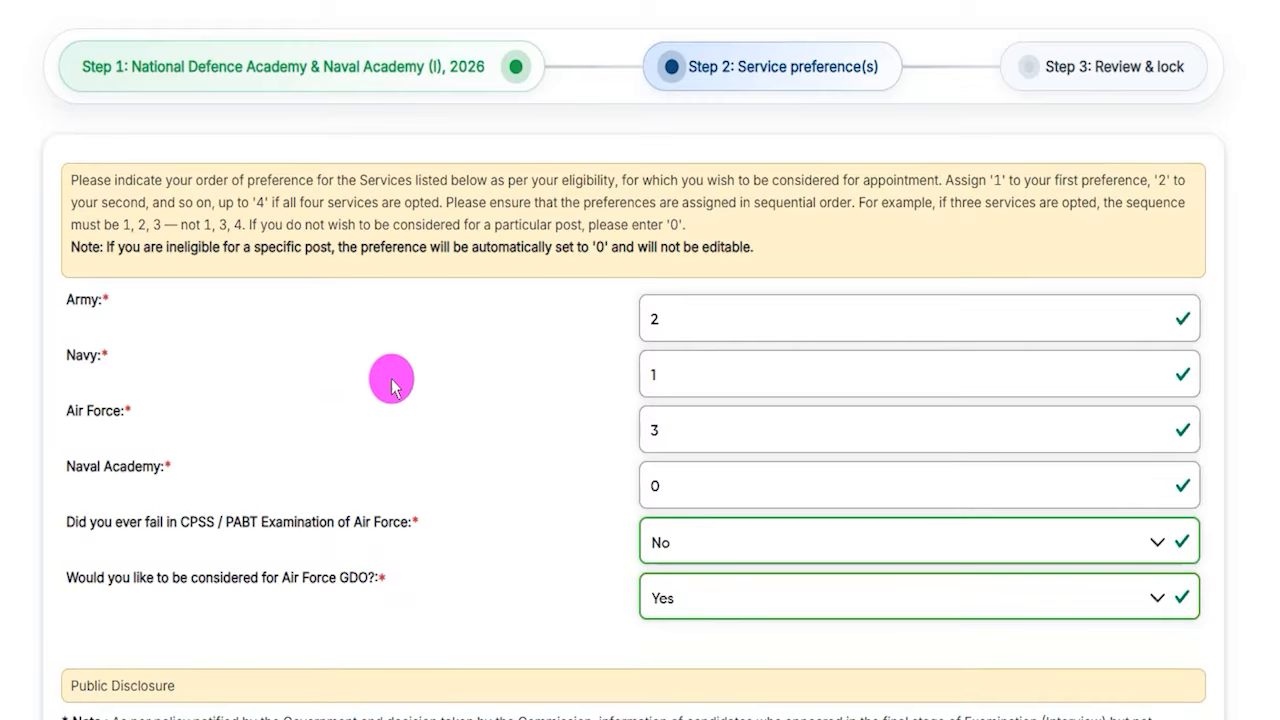
# Choose Yes to making personal information publicly available
pyautogui.scroll(-4, 485, 512)
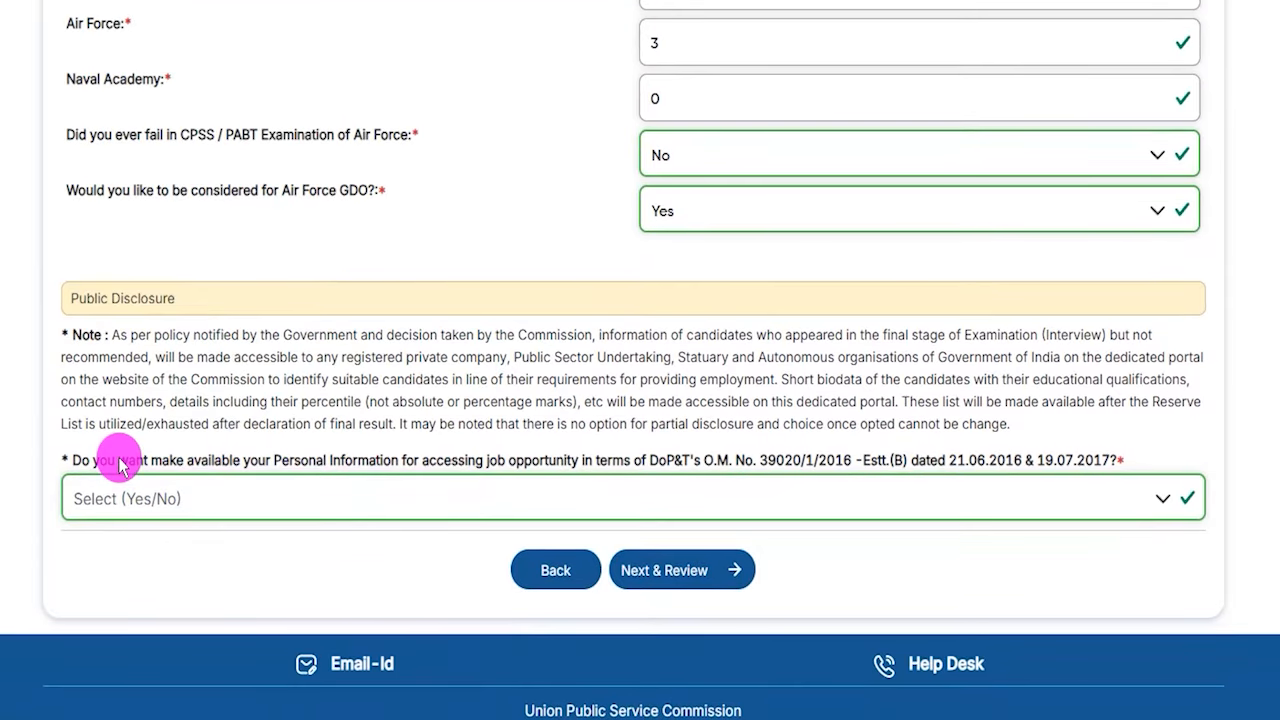
pyautogui.moveTo(281, 460); pyautogui.dragTo(380, 462)
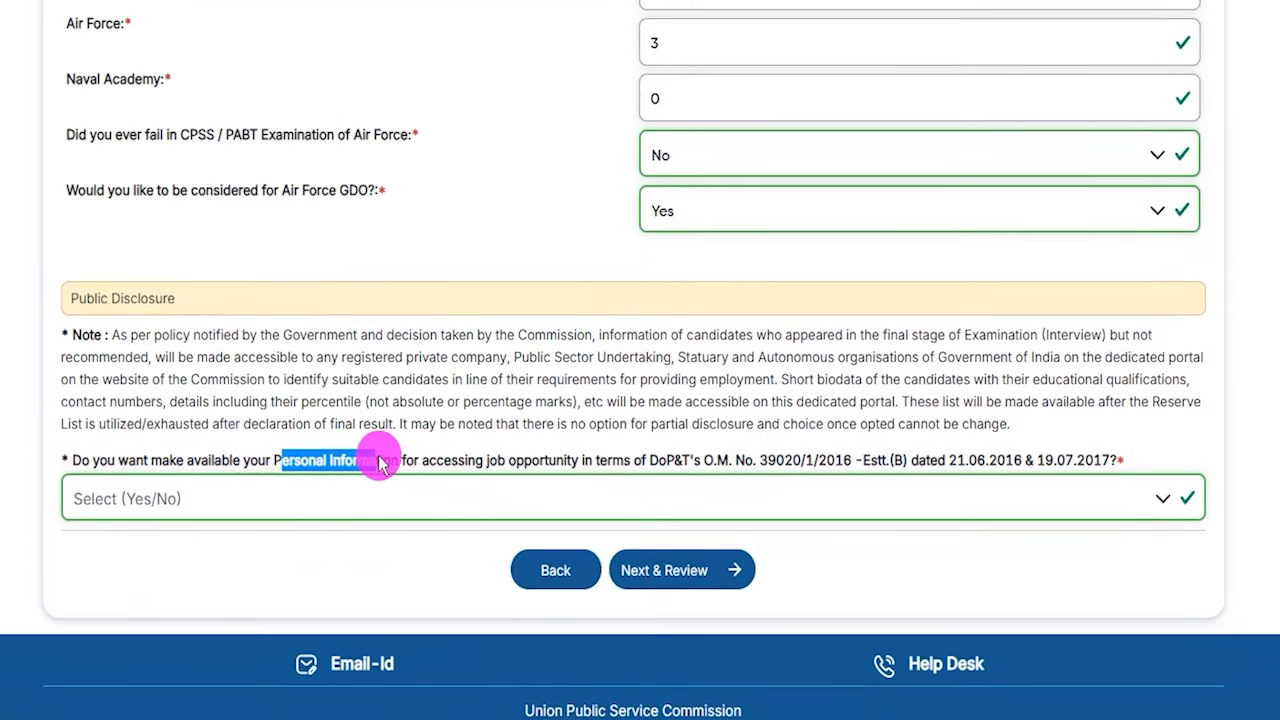
pyautogui.click(214, 499)
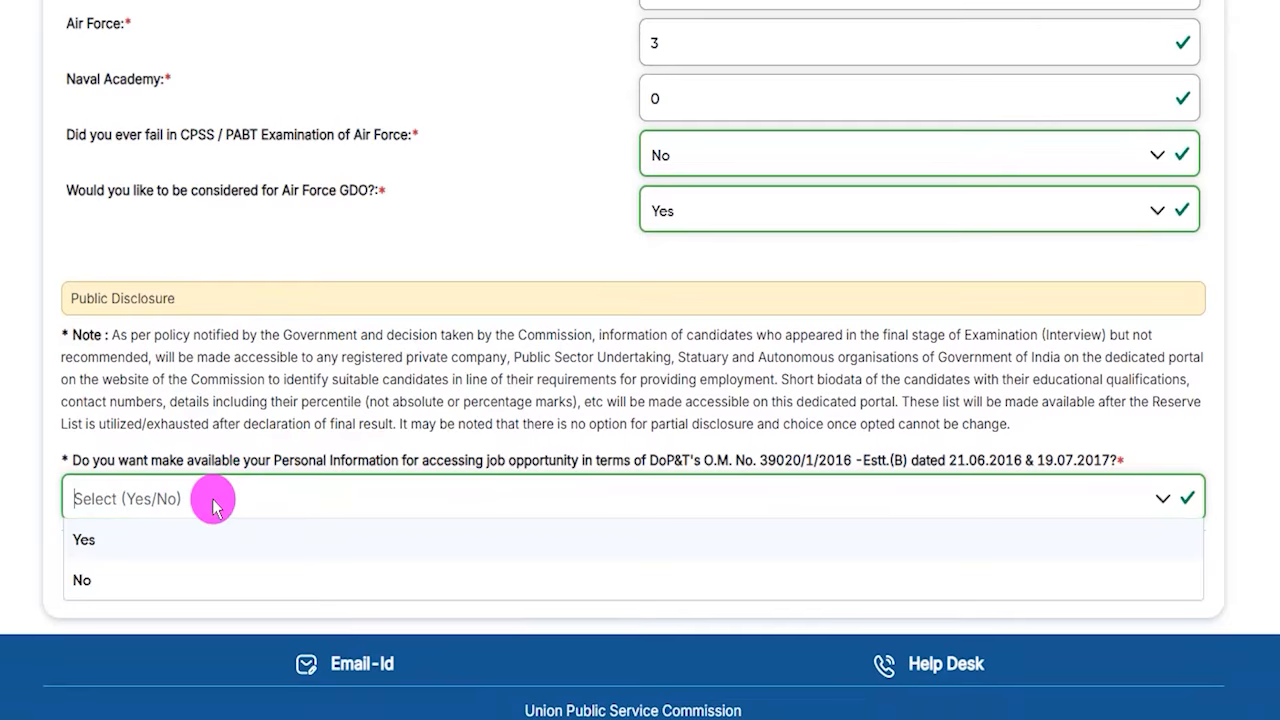
pyautogui.click(95, 537)
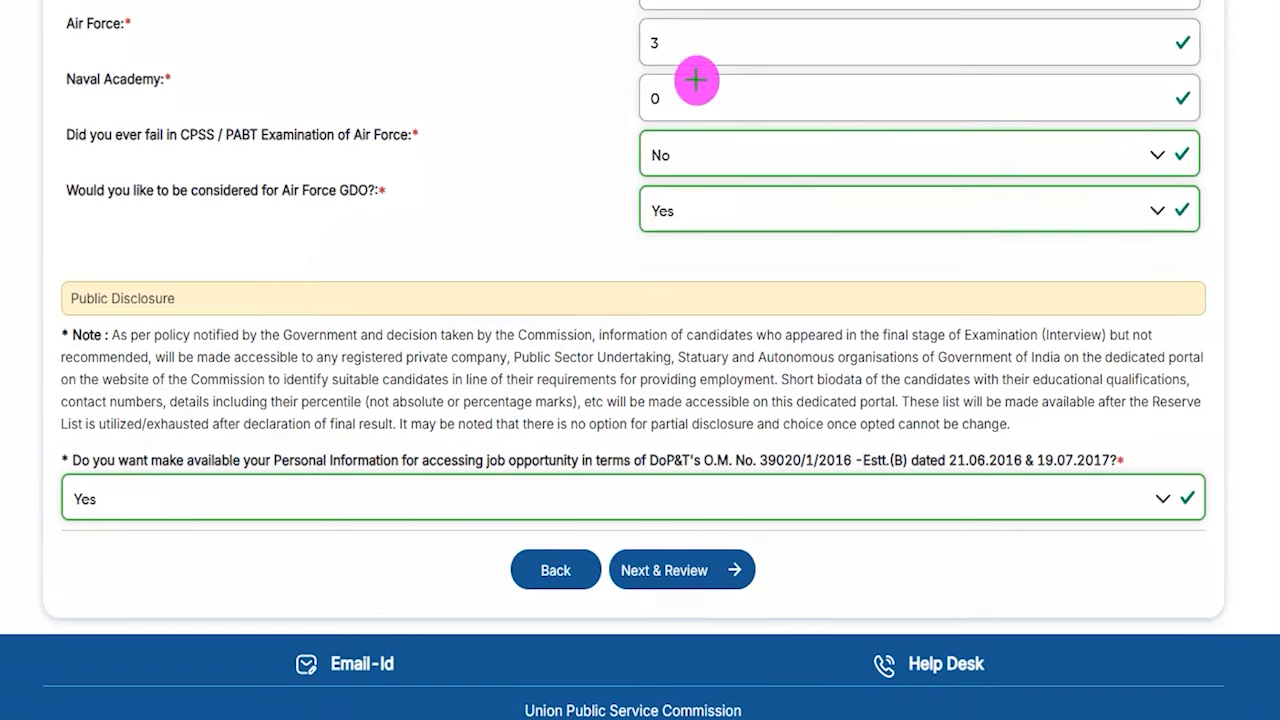
pyautogui.moveTo(982, 558); pyautogui.dragTo(725, 560)
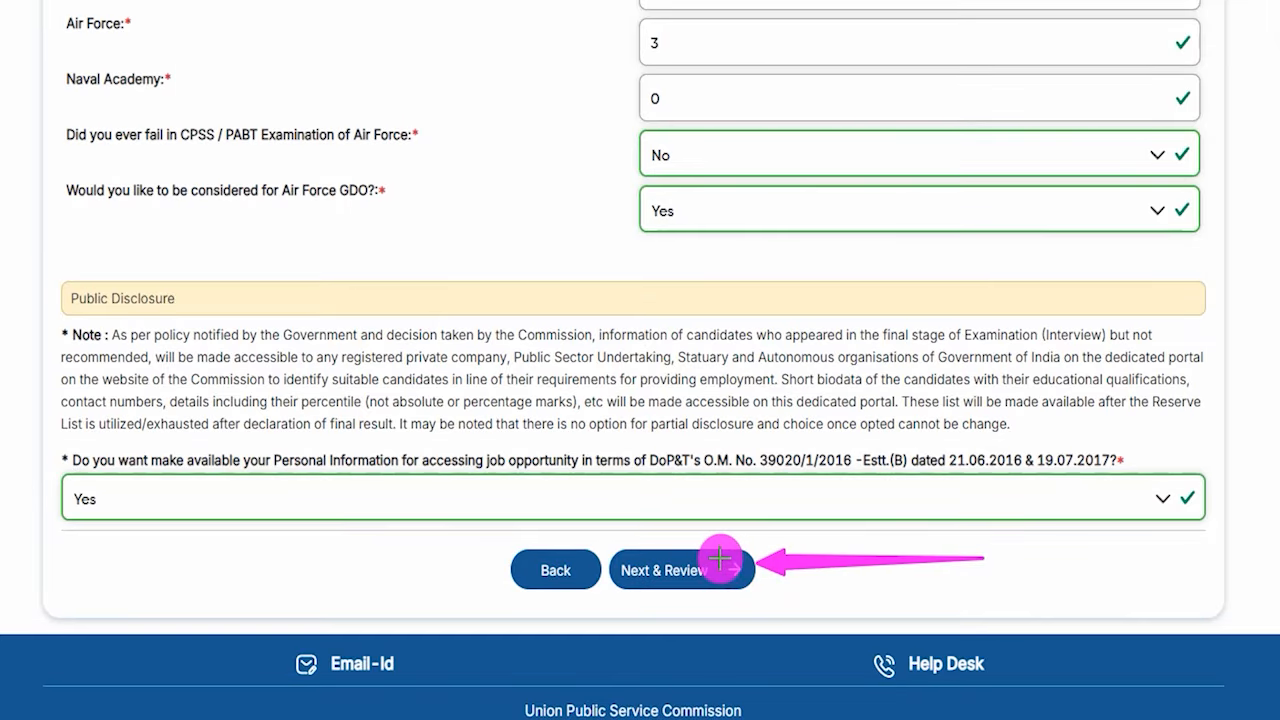
# Check the Service Preference summary on the review page and proceed to Next & Submit
pyautogui.click(720, 560)
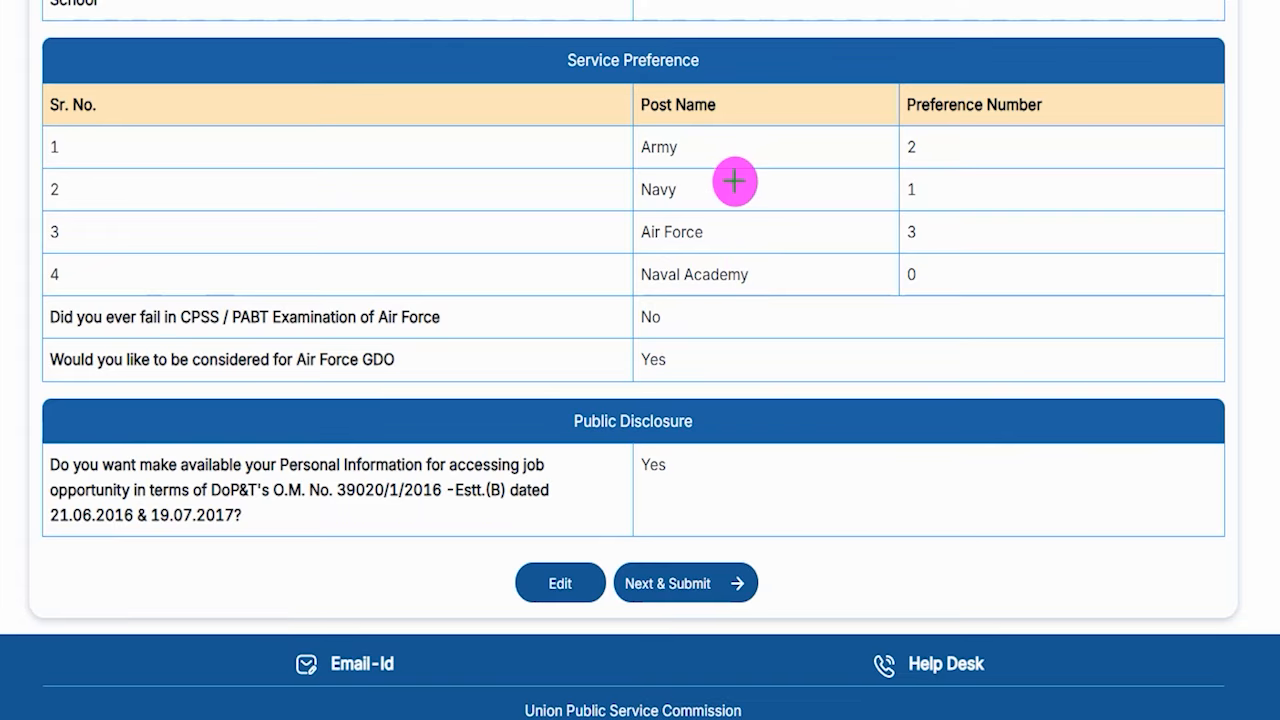
pyautogui.moveTo(737, 143); pyautogui.dragTo(760, 127)
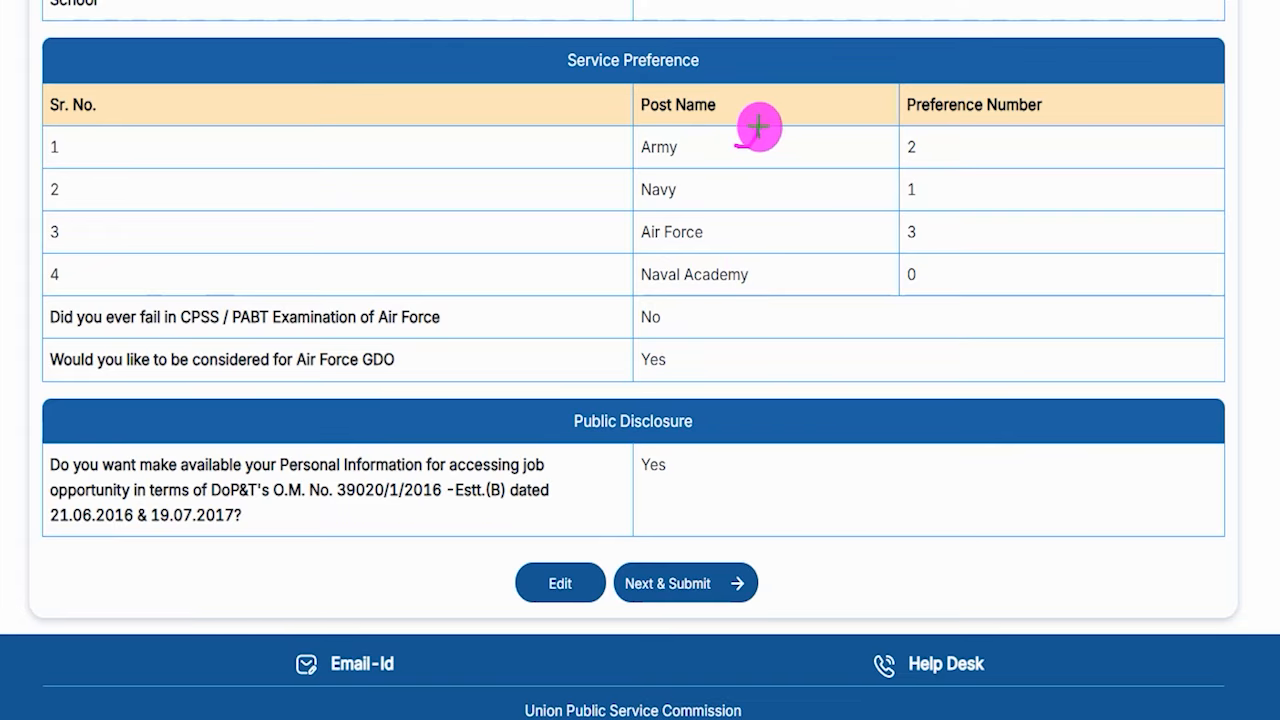
pyautogui.moveTo(716, 417); pyautogui.dragTo(729, 386)
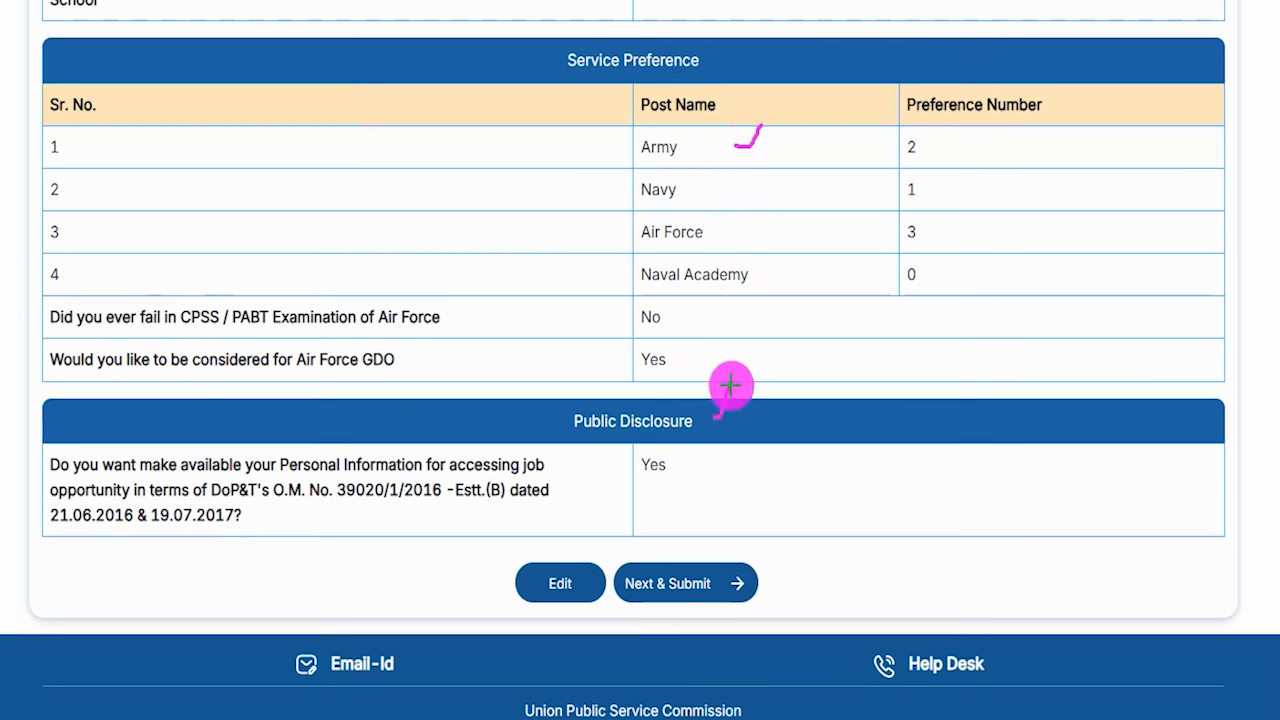
pyautogui.moveTo(957, 146); pyautogui.dragTo(980, 128)
pyautogui.moveTo(967, 207); pyautogui.dragTo(986, 192)
pyautogui.moveTo(968, 265); pyautogui.dragTo(988, 247)
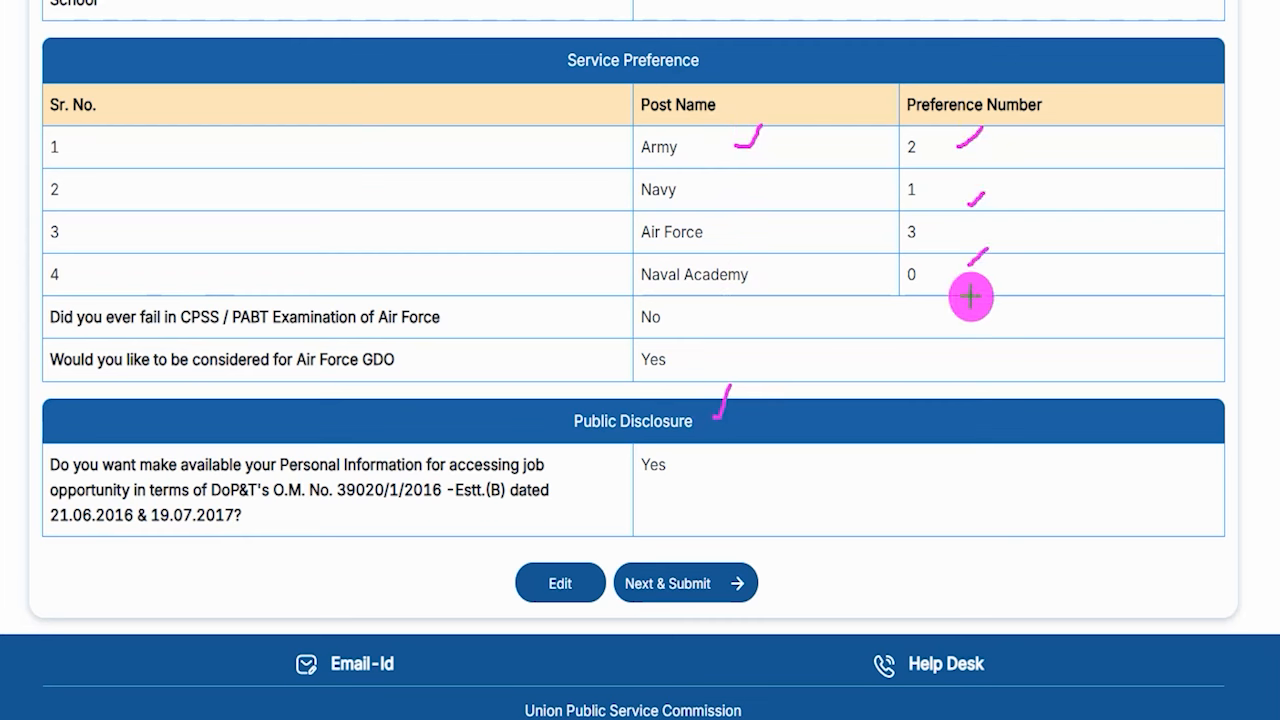
pyautogui.moveTo(587, 483); pyautogui.dragTo(651, 460)
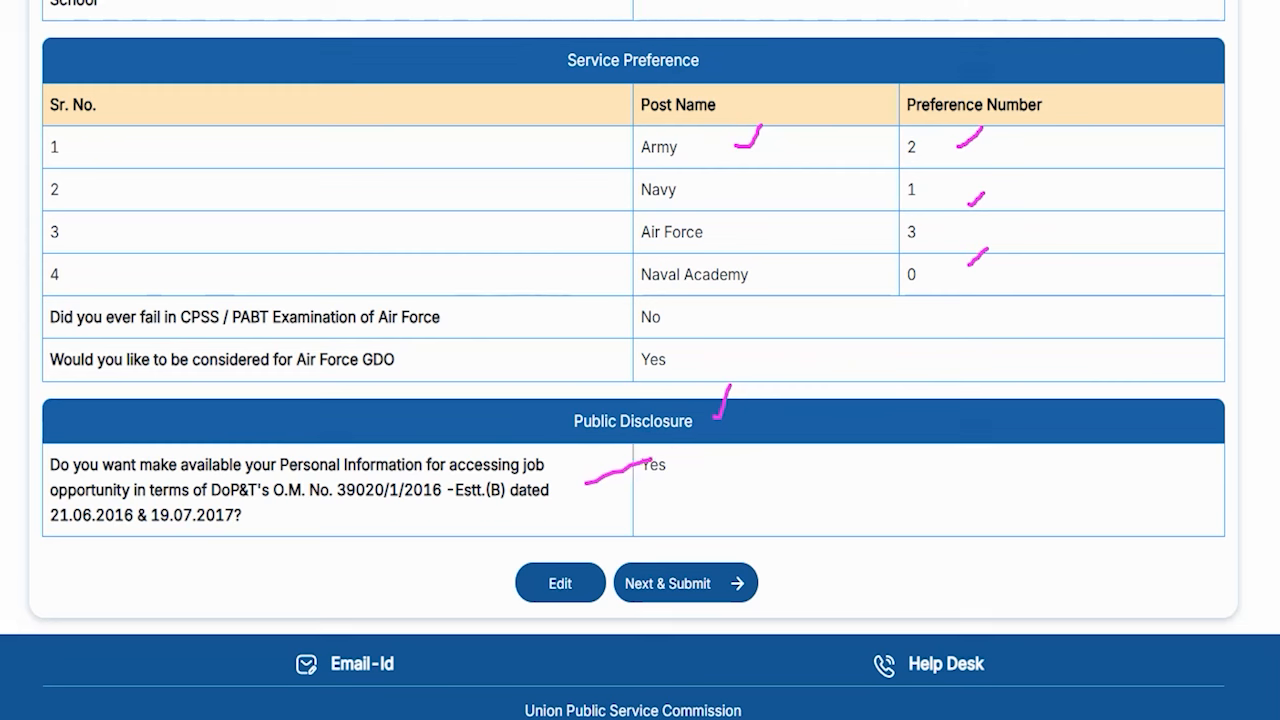
pyautogui.moveTo(314, 574)
pyautogui.mouseDown()
pyautogui.moveTo(429, 569)
pyautogui.moveTo(502, 584)
pyautogui.mouseUp()
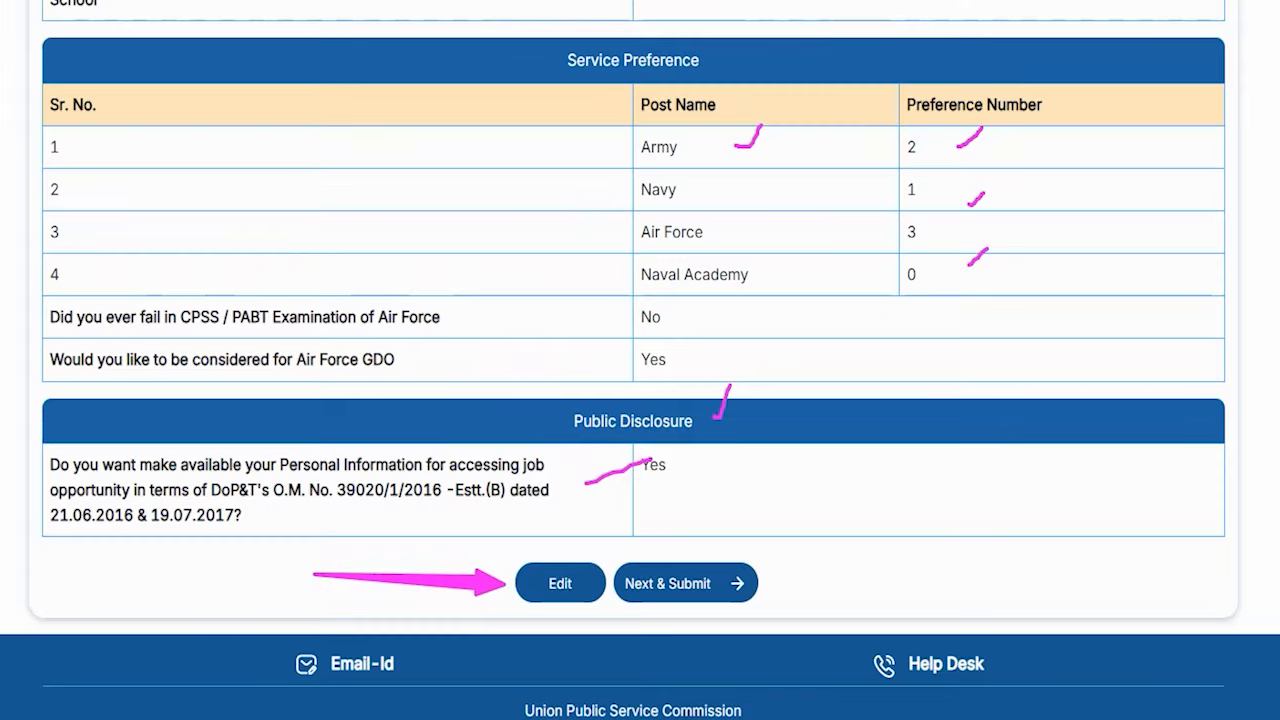
pyautogui.moveTo(975, 459); pyautogui.dragTo(742, 570)
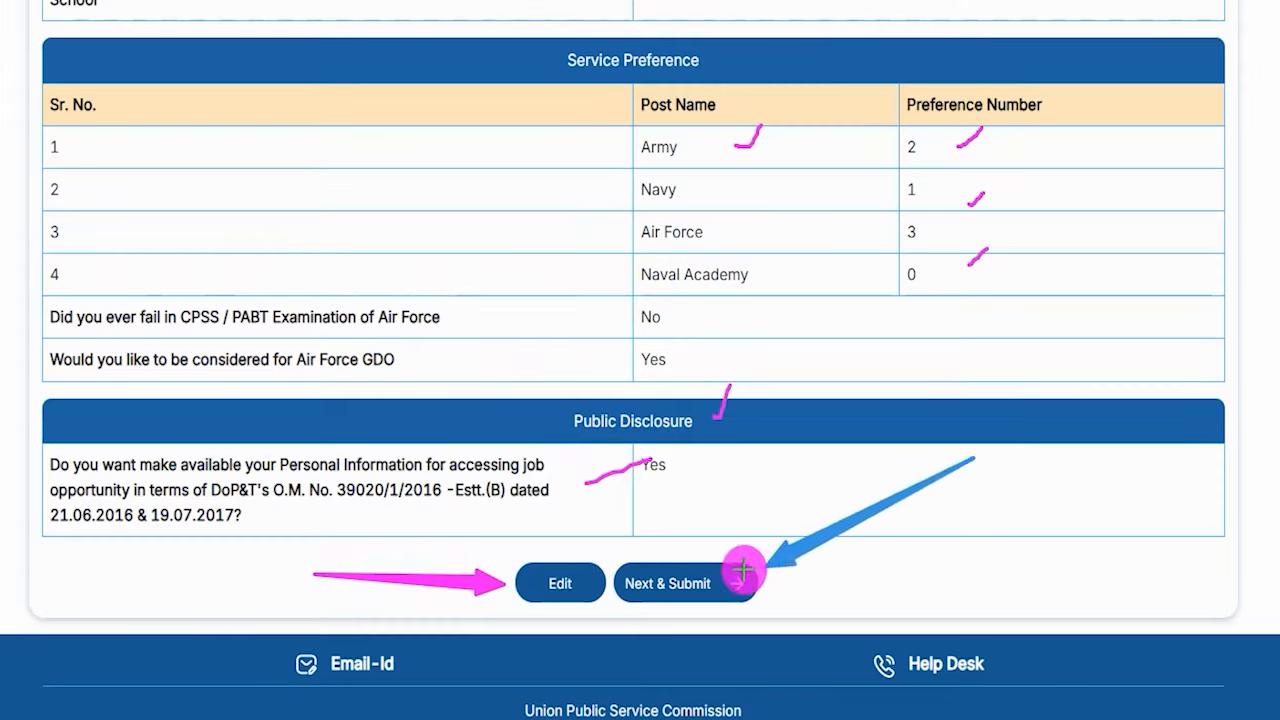
pyautogui.click(726, 575)
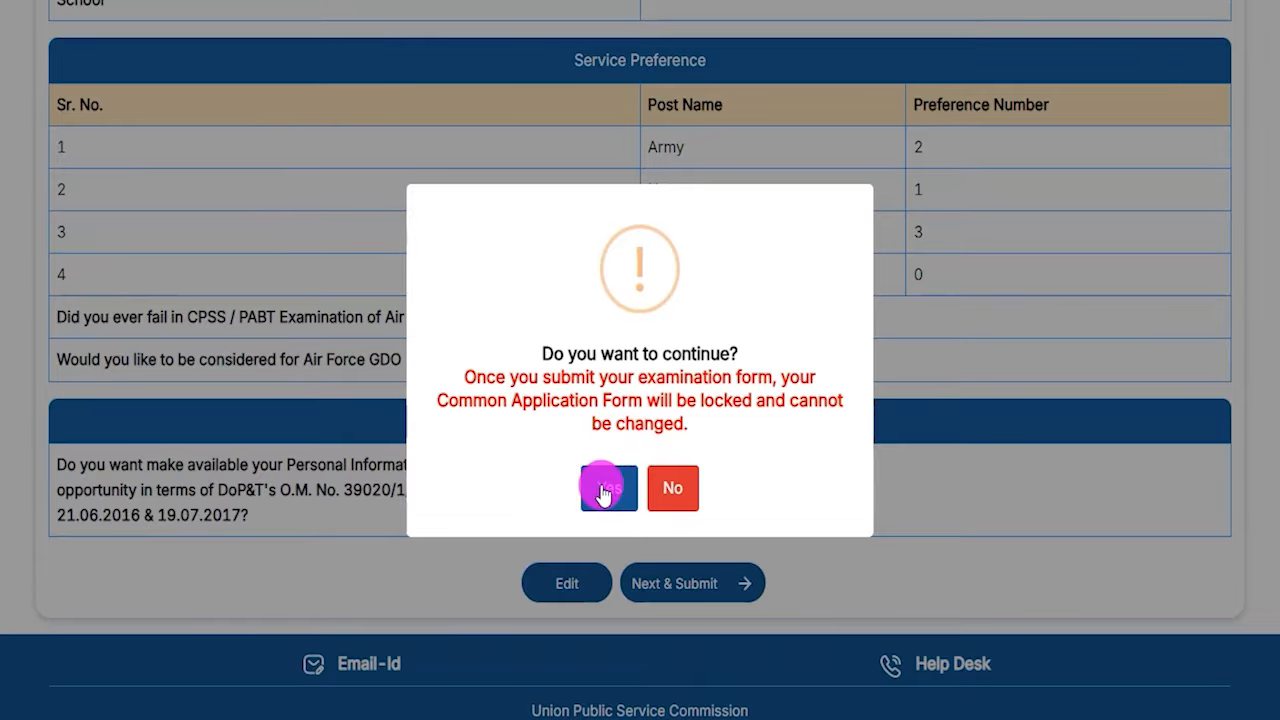
# Agree to continue, confirm submitting the form, and read the preferences success message
pyautogui.moveTo(553, 352); pyautogui.dragTo(693, 350)
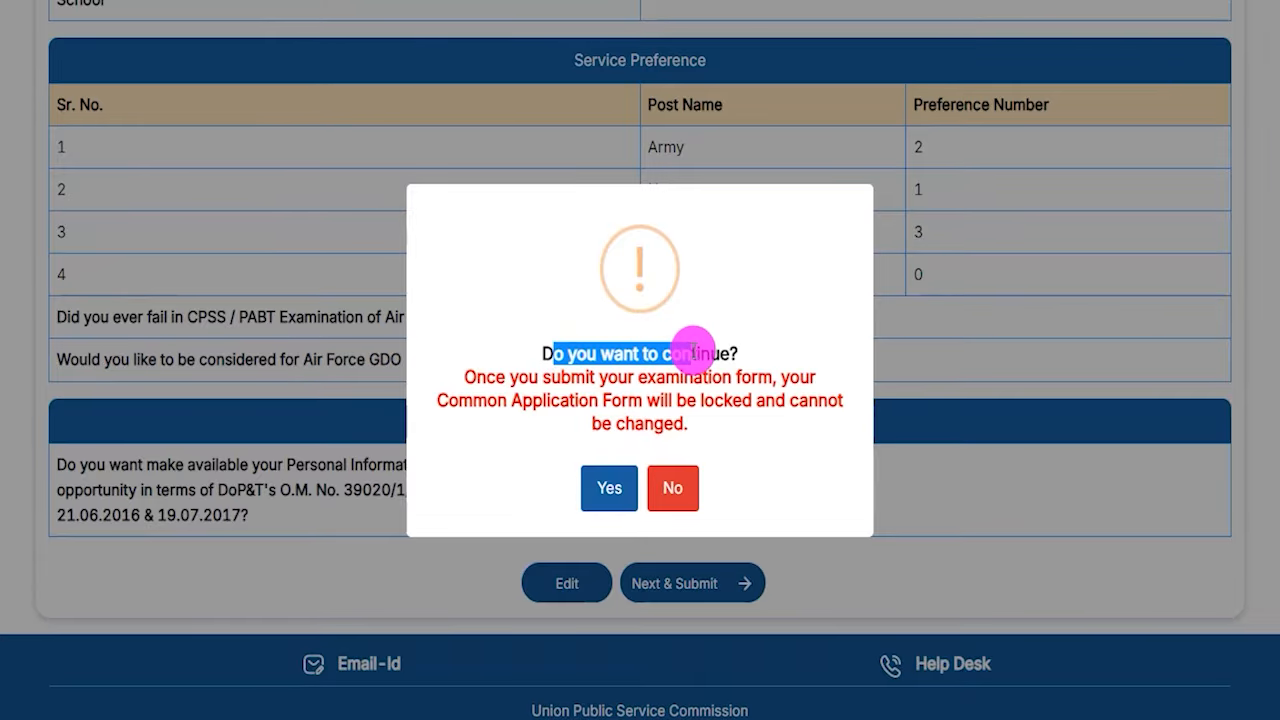
pyautogui.click(610, 490)
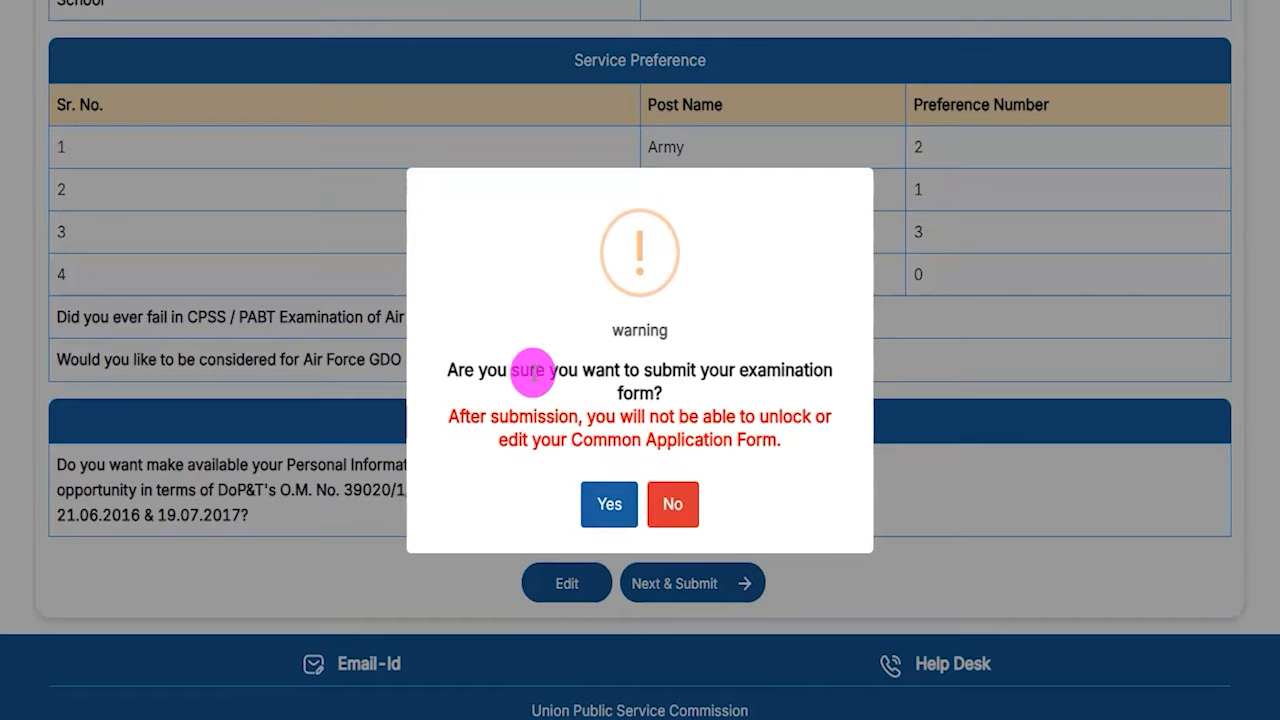
pyautogui.moveTo(486, 370); pyautogui.dragTo(738, 395)
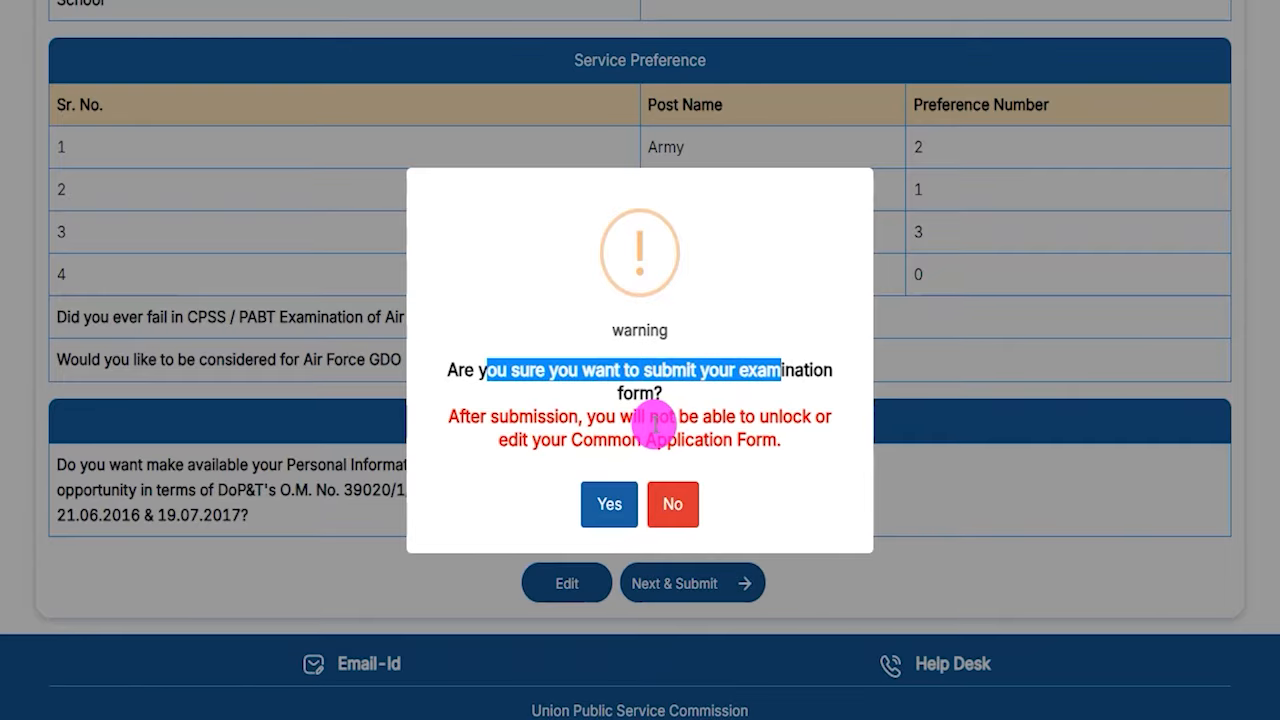
pyautogui.click(608, 505)
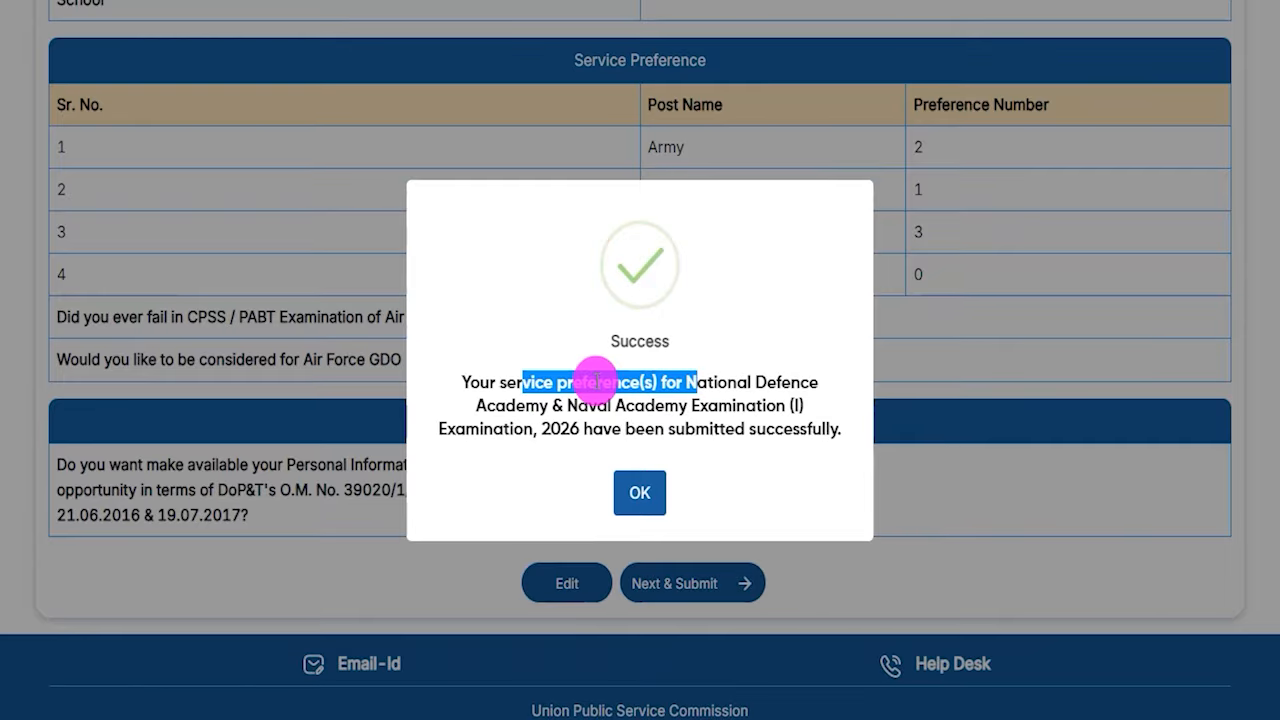
pyautogui.moveTo(505, 382); pyautogui.dragTo(637, 382)
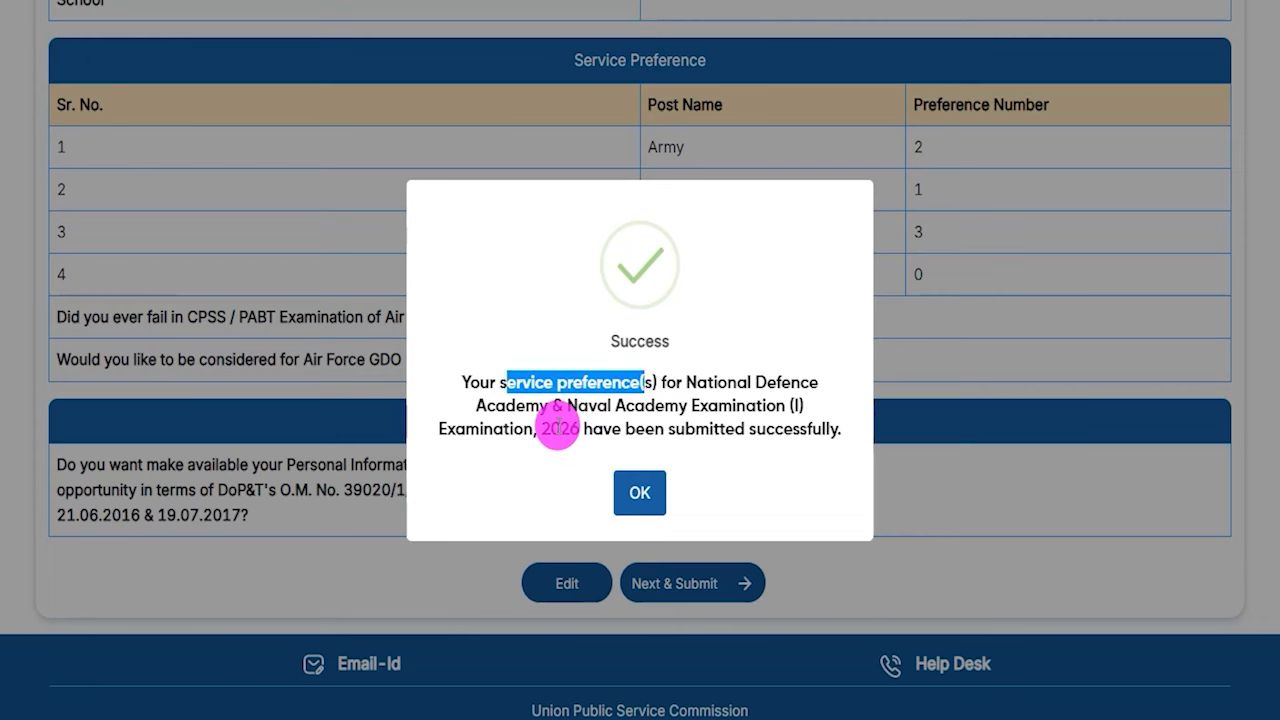
pyautogui.moveTo(561, 427); pyautogui.dragTo(720, 427)
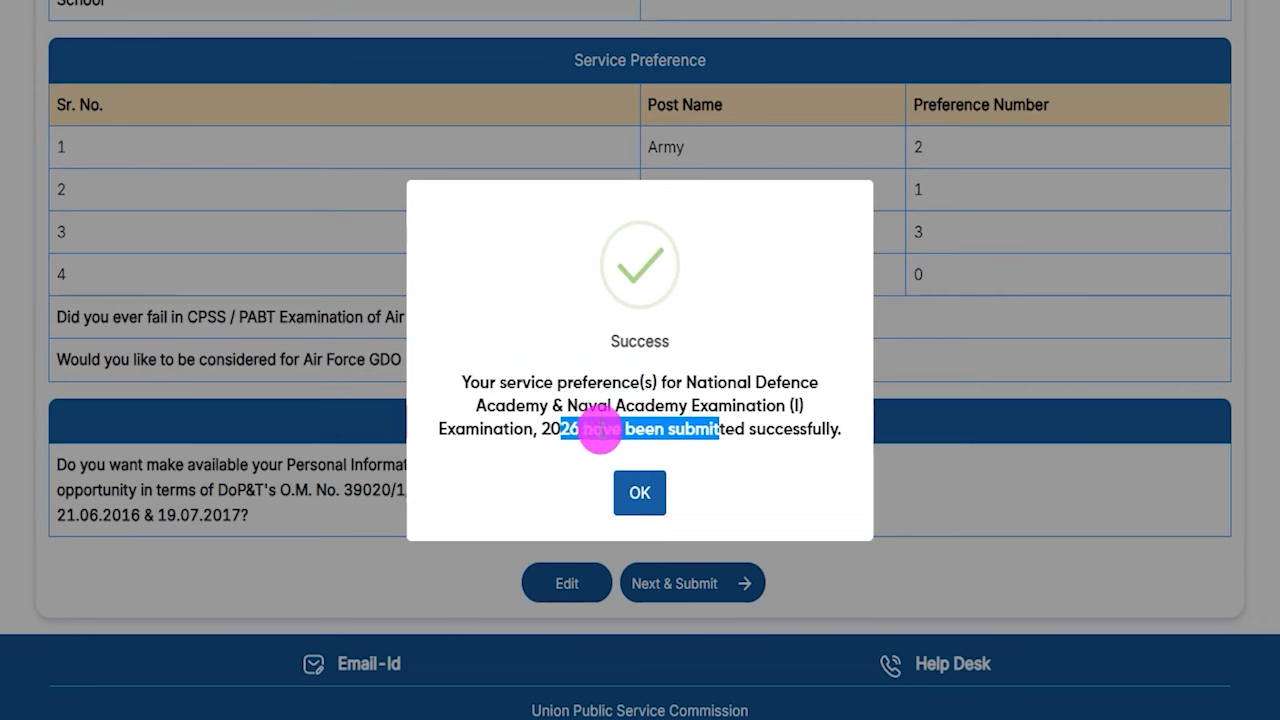
pyautogui.click(517, 447)
# Dismiss the success message and select Jorhat as the examination centre
pyautogui.click(651, 508)
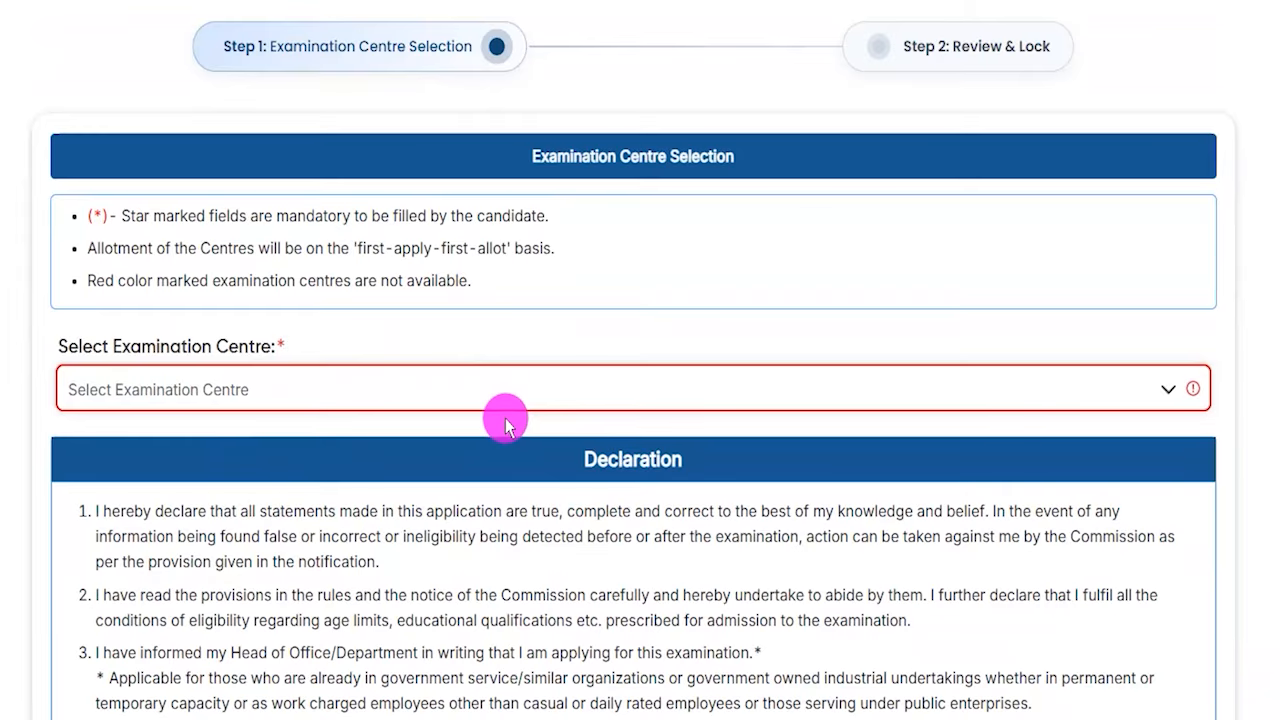
pyautogui.click(228, 387)
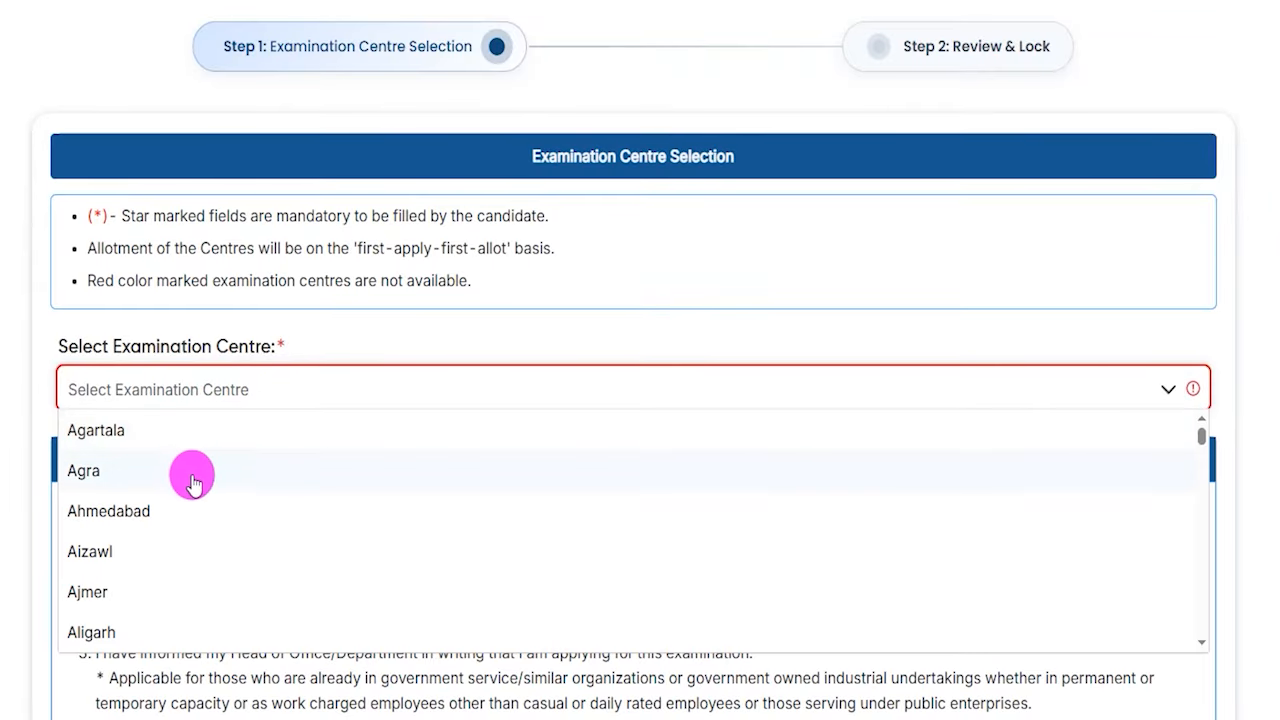
pyautogui.scroll(-5, 189, 480)
pyautogui.scroll(-20, 188, 492)
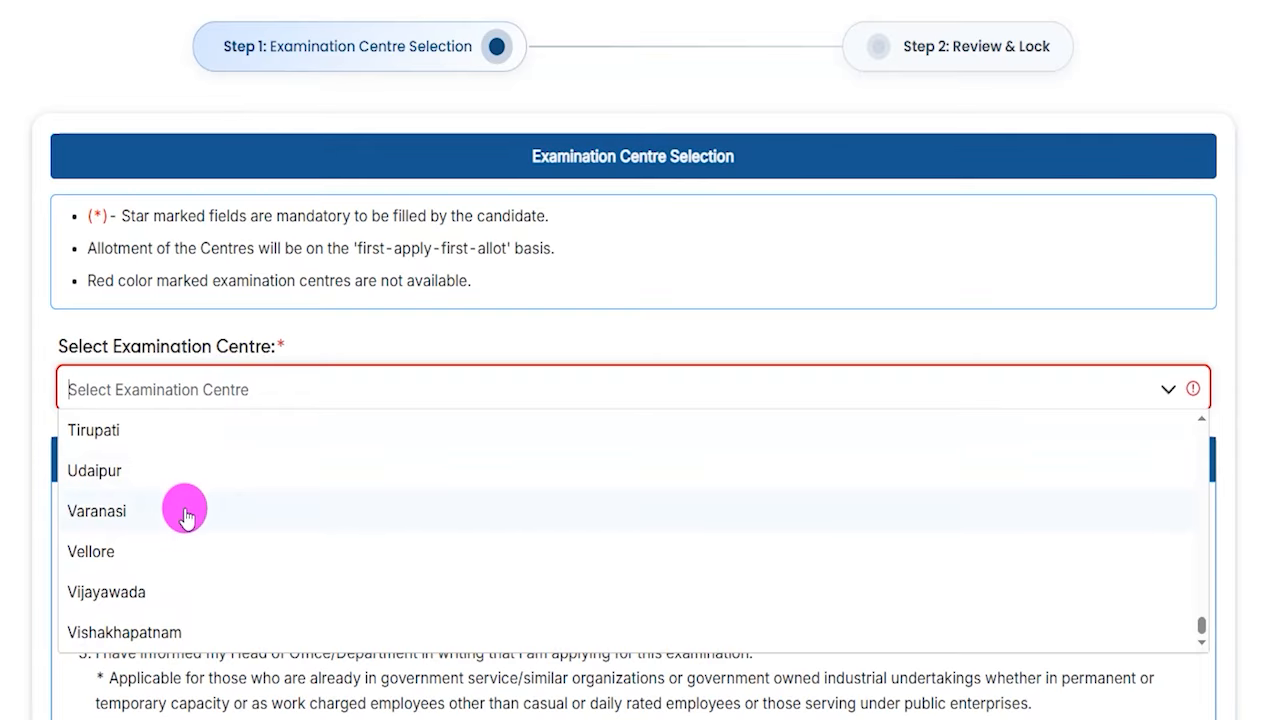
pyautogui.scroll(12, 172, 530)
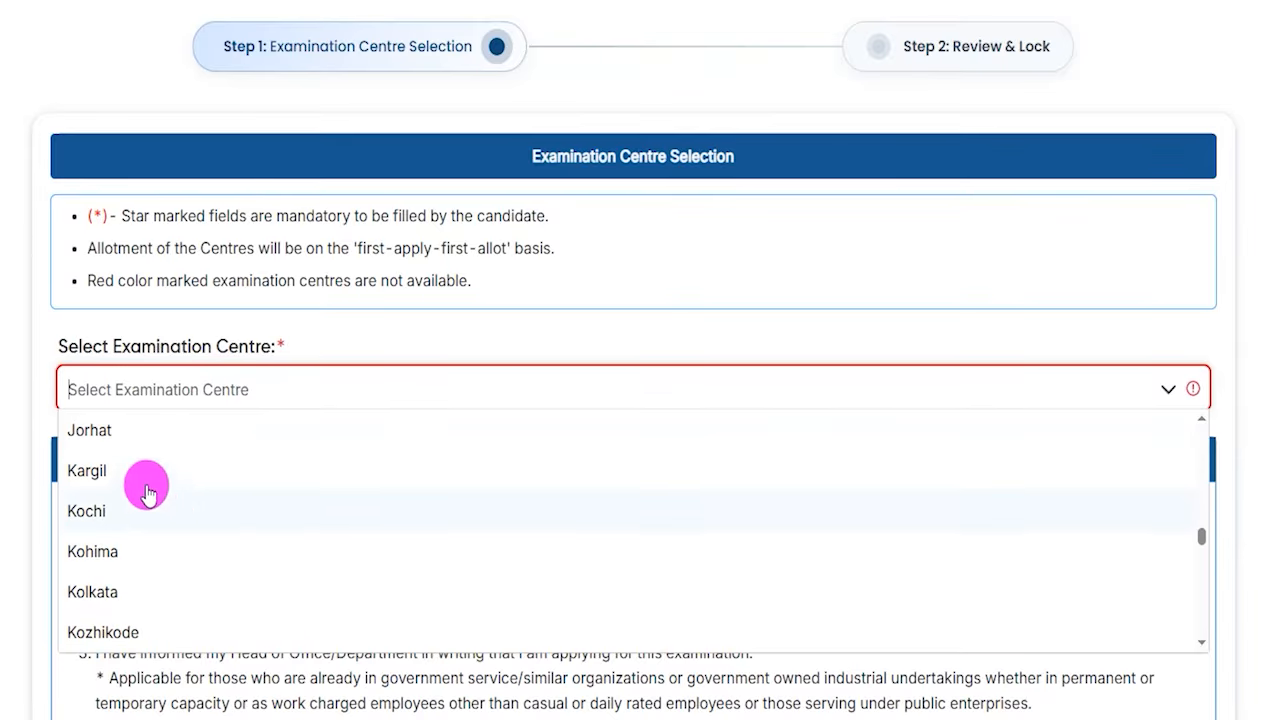
pyautogui.click(112, 432)
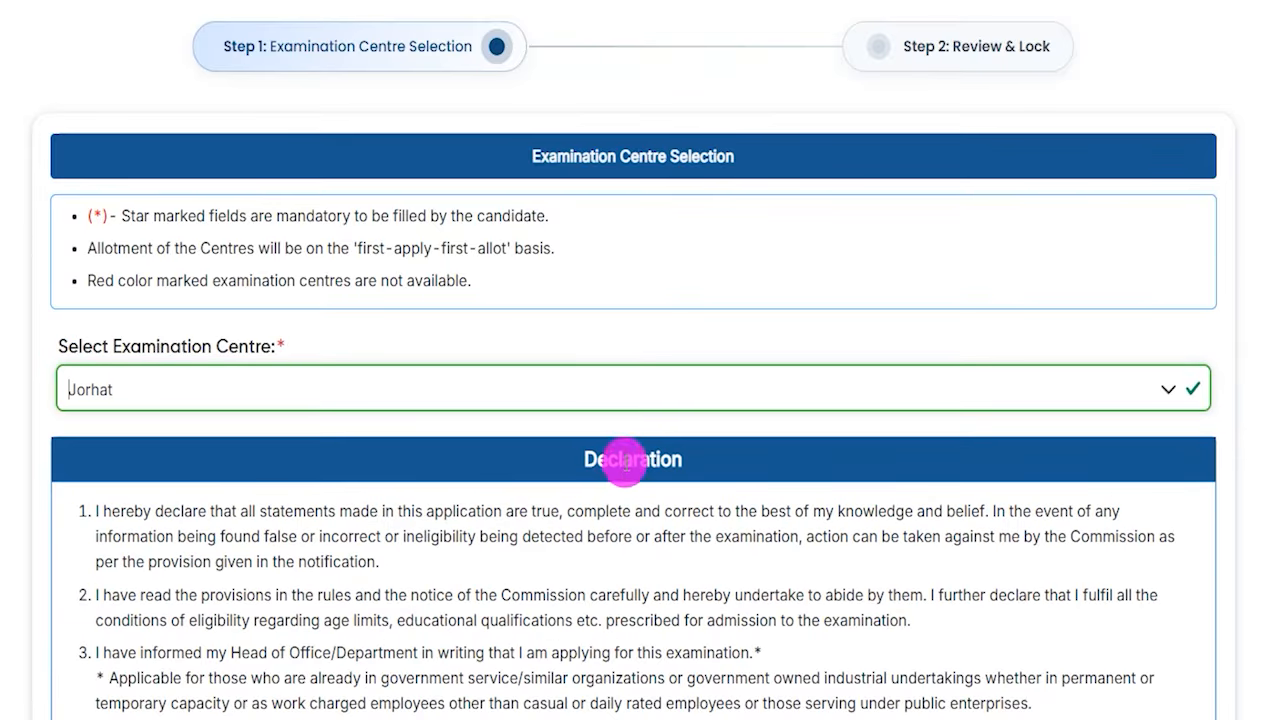
pyautogui.moveTo(386, 518); pyautogui.dragTo(520, 513)
pyautogui.scroll(-2, 449, 540)
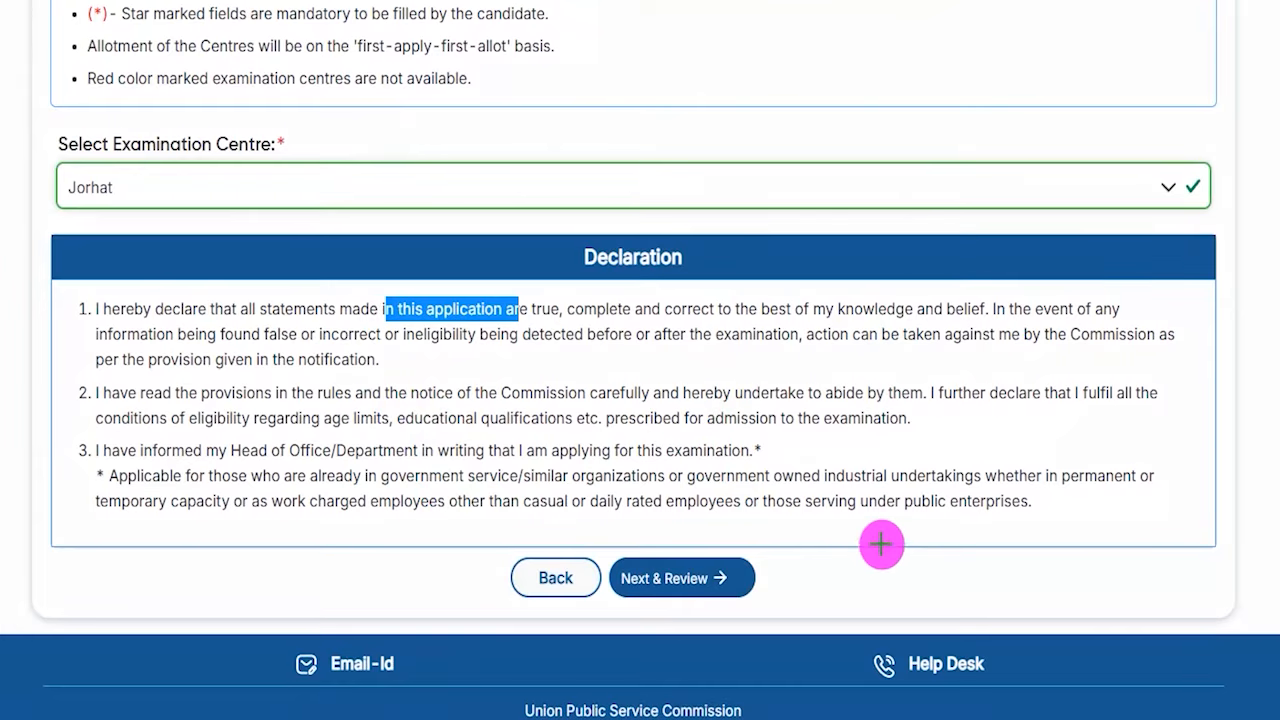
pyautogui.moveTo(992, 572)
pyautogui.mouseDown()
pyautogui.moveTo(768, 586)
pyautogui.moveTo(750, 575)
pyautogui.mouseUp()
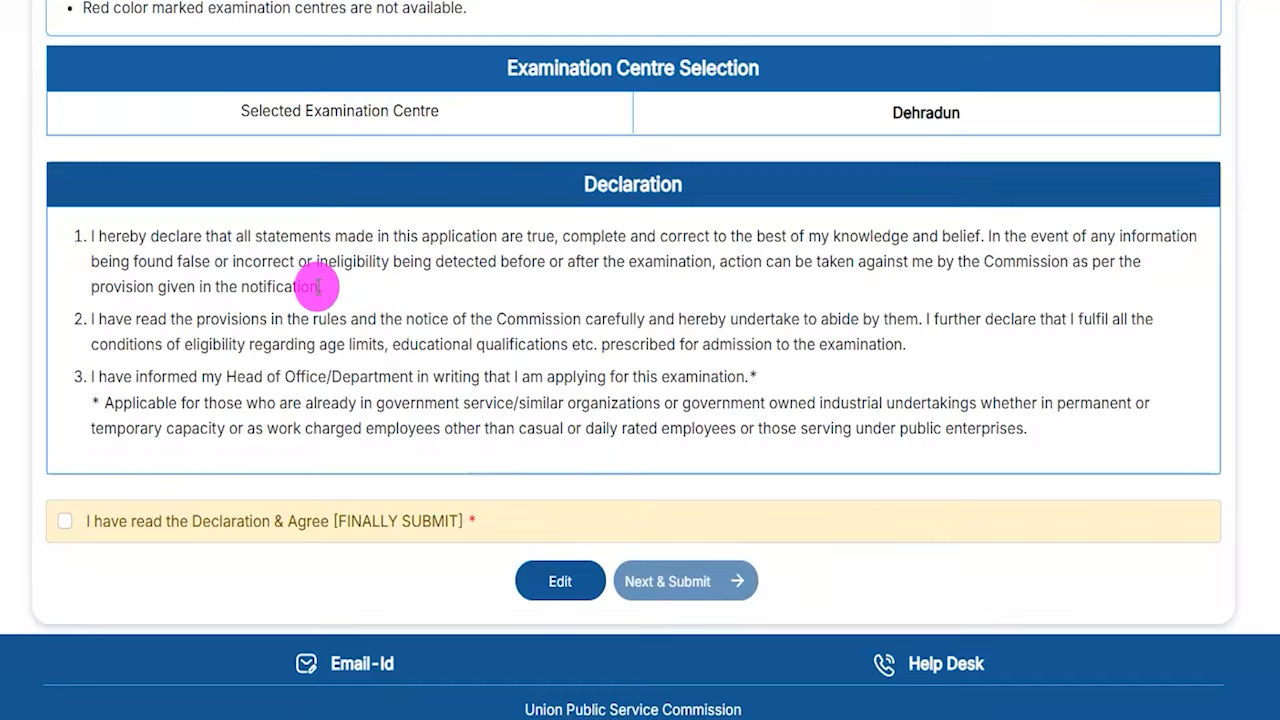
# Tick 'I have read the Declaration & Agree', submit, confirm in the dialog, and close the success message
pyautogui.click(66, 524)
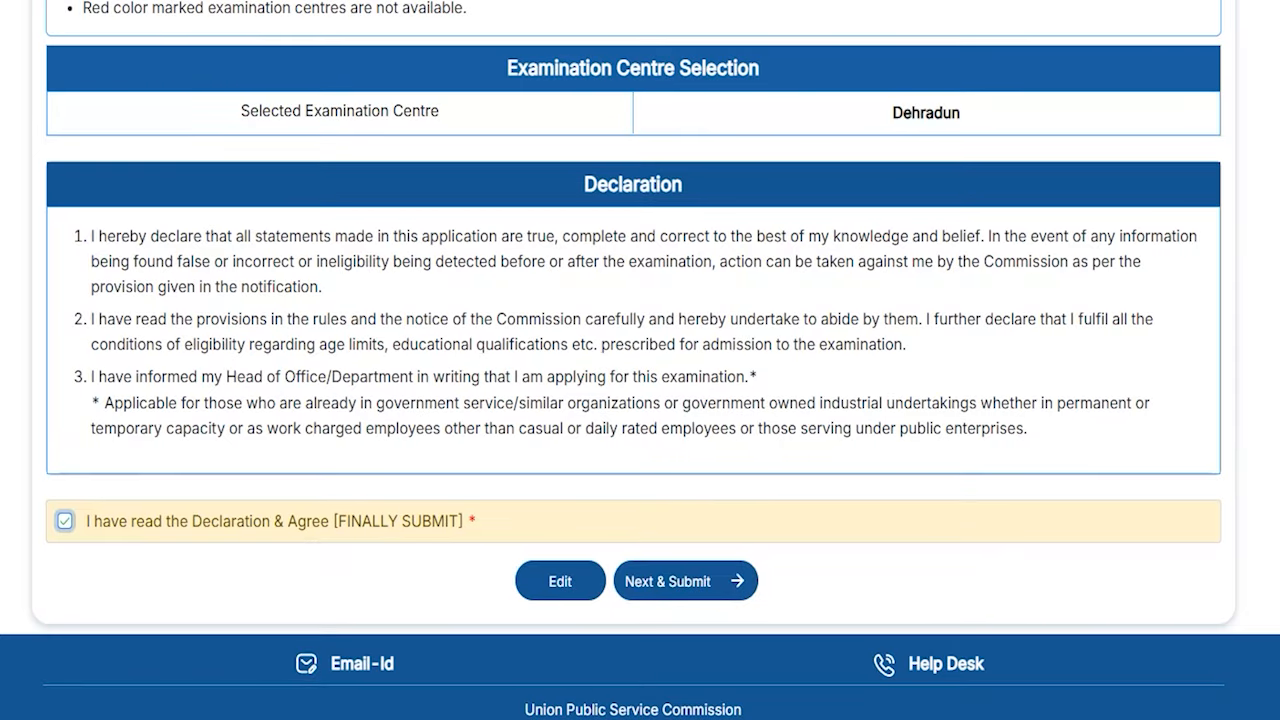
pyautogui.moveTo(293, 581); pyautogui.dragTo(503, 580)
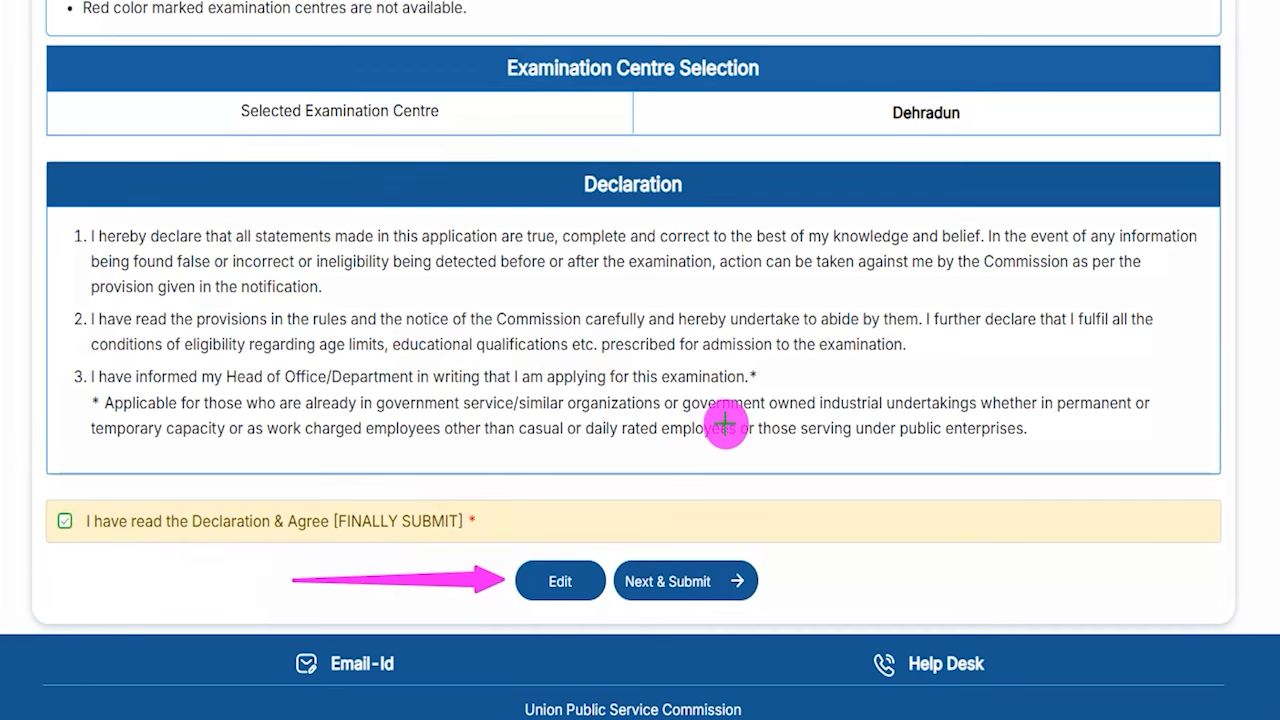
pyautogui.moveTo(1032, 571); pyautogui.dragTo(772, 581)
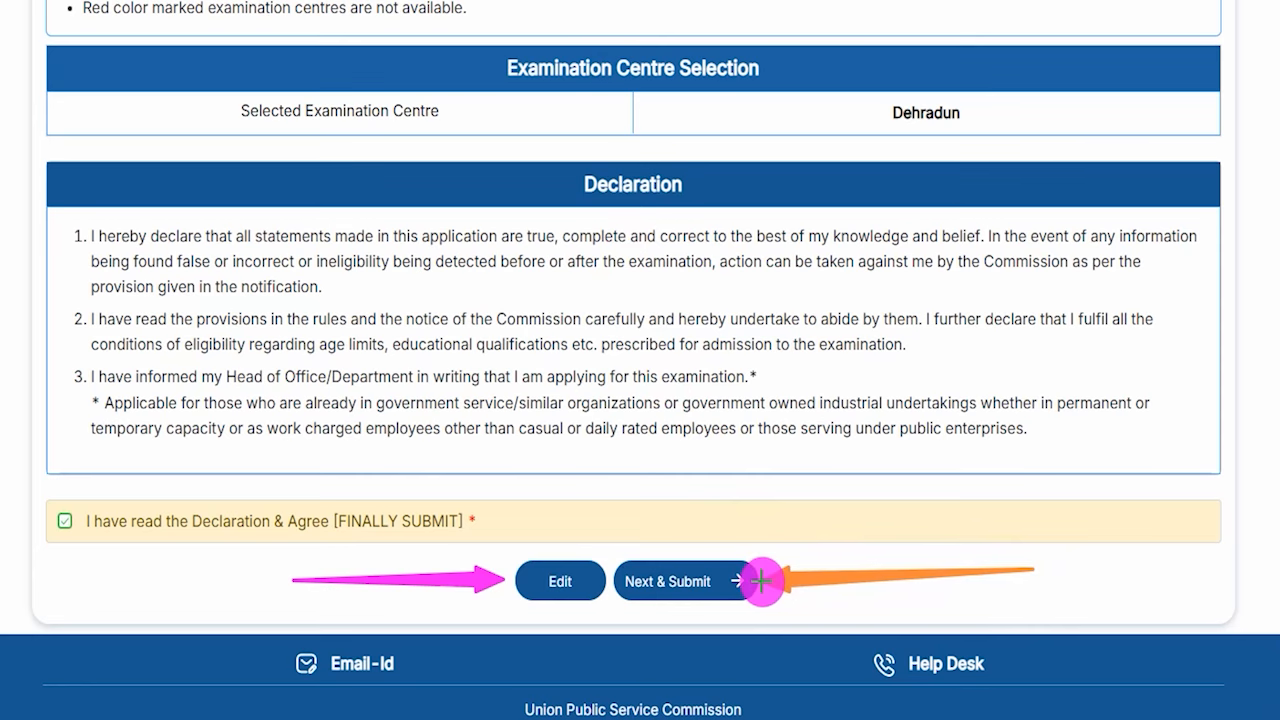
pyautogui.click(735, 577)
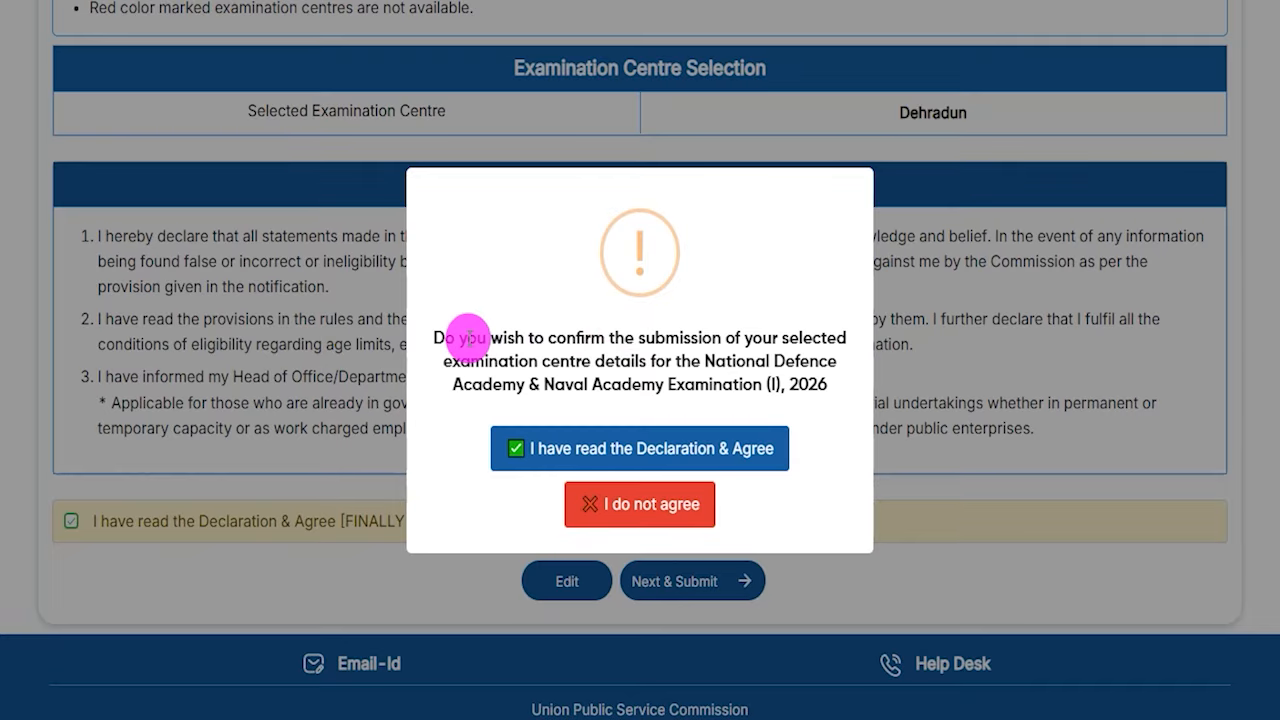
pyautogui.moveTo(468, 335); pyautogui.dragTo(665, 337)
pyautogui.moveTo(580, 362); pyautogui.dragTo(686, 356)
pyautogui.click(686, 356)
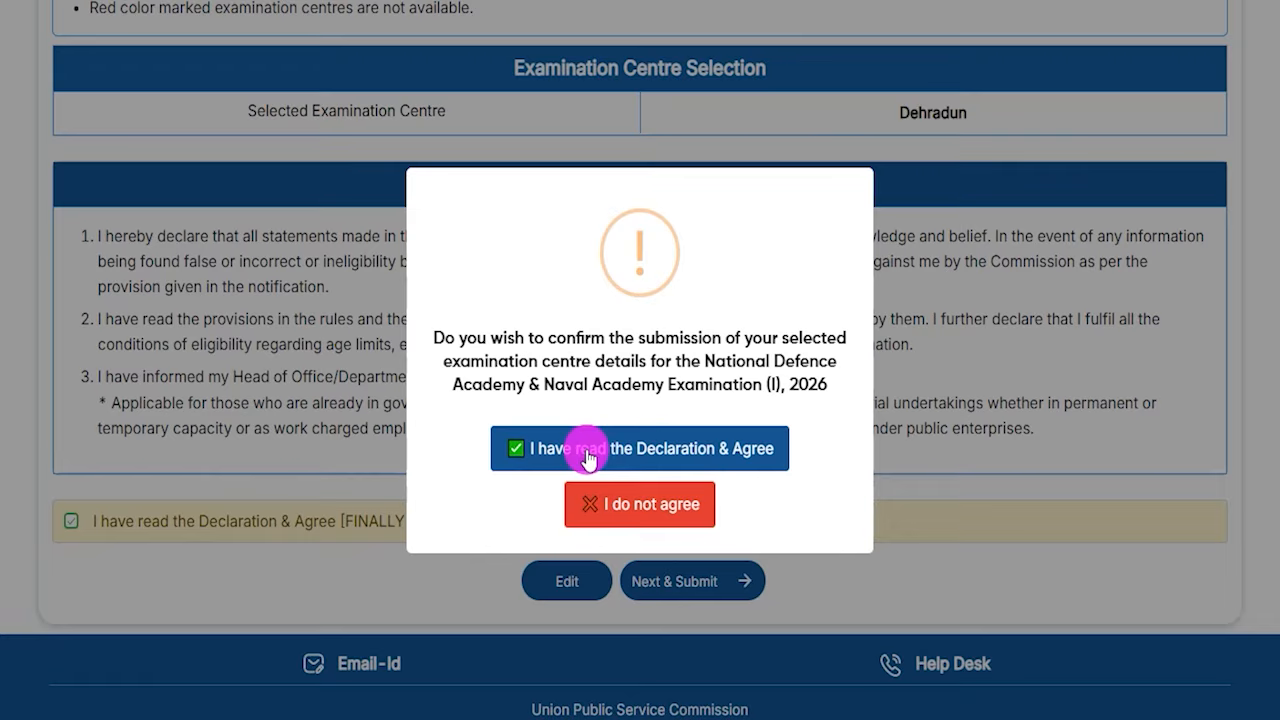
pyautogui.click(774, 446)
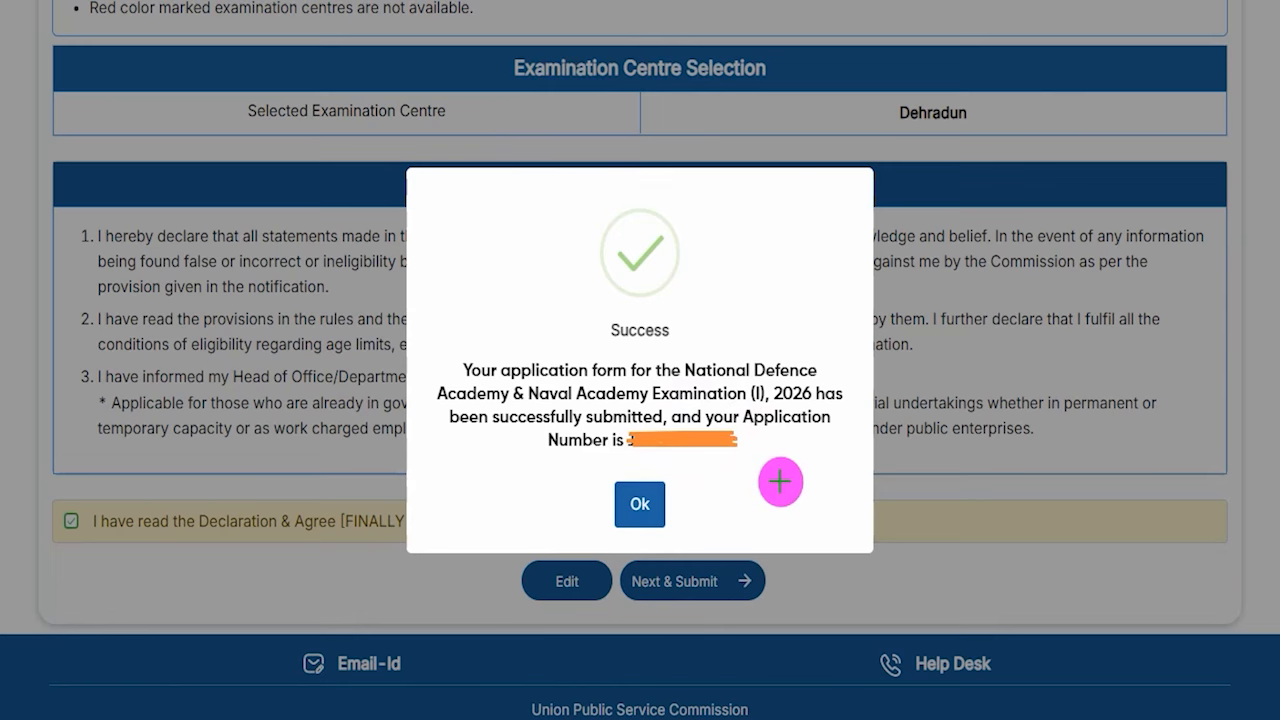
pyautogui.click(660, 504)
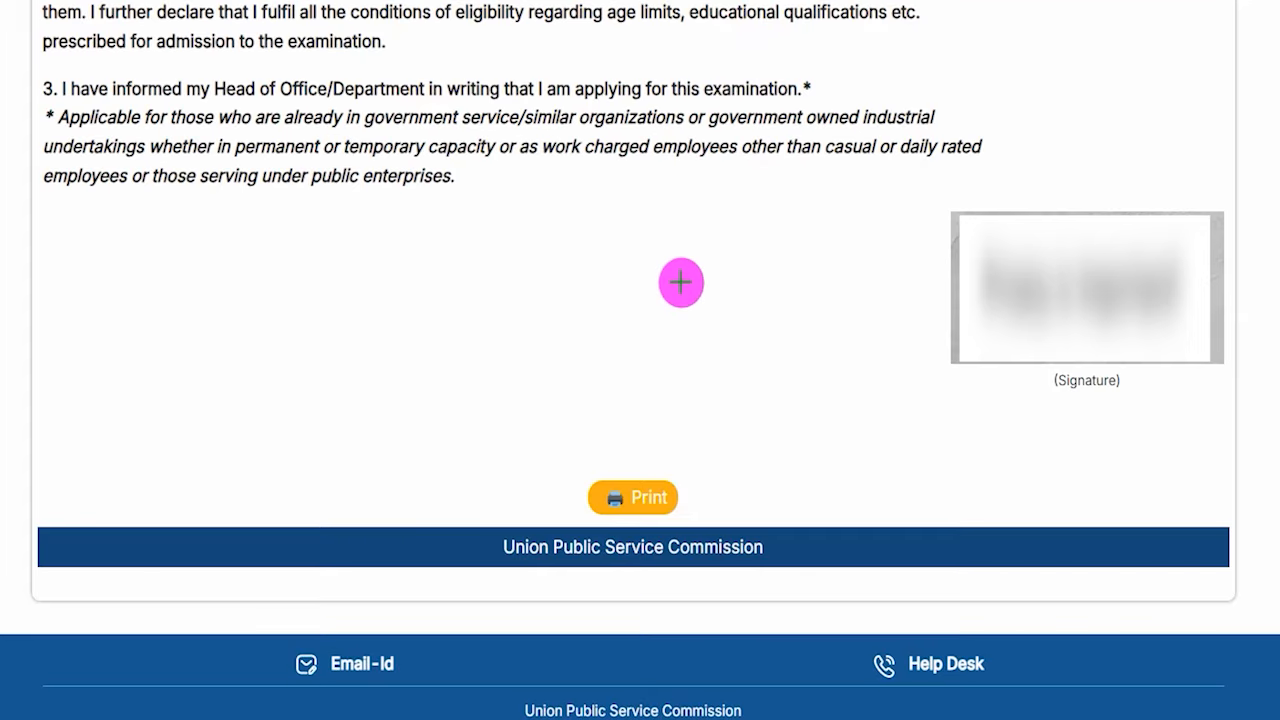
# Mark up the declaration lines, applicability note and Print option on the submitted form
pyautogui.moveTo(858, 45); pyautogui.dragTo(891, 21)
pyautogui.moveTo(836, 88); pyautogui.dragTo(872, 70)
pyautogui.moveTo(792, 173)
pyautogui.mouseDown()
pyautogui.moveTo(817, 169)
pyautogui.moveTo(823, 143)
pyautogui.mouseUp()
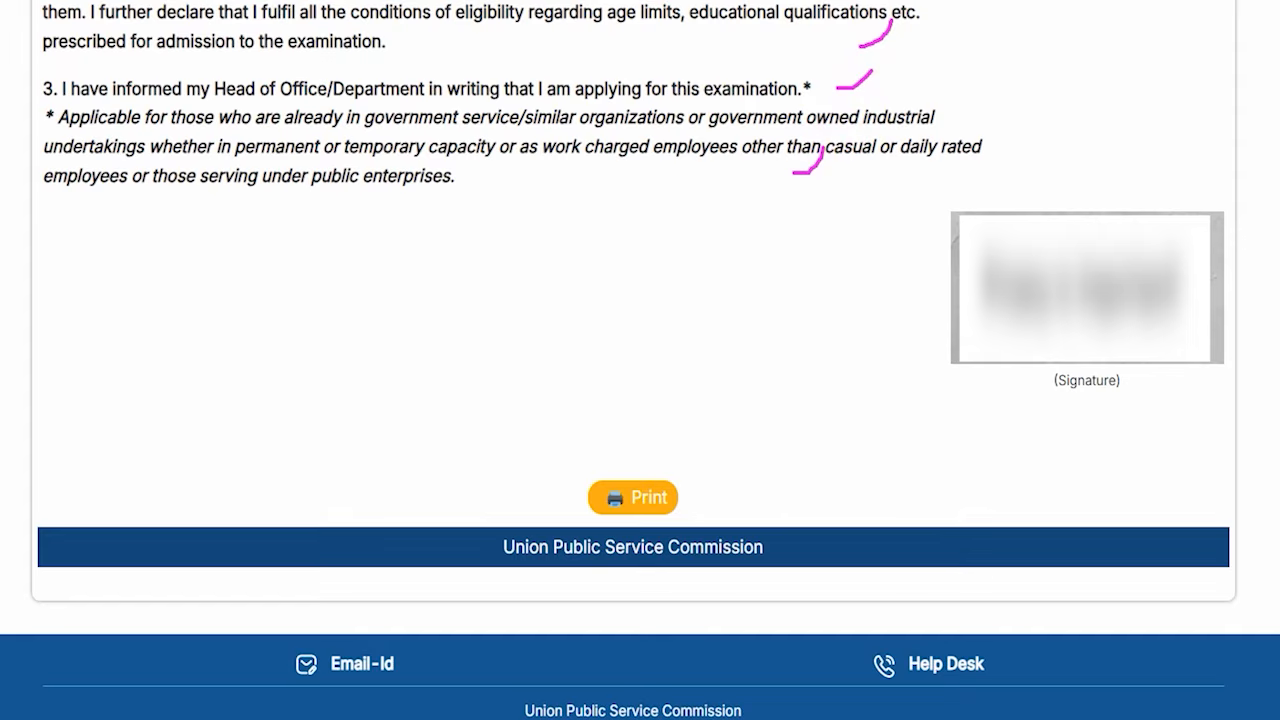
pyautogui.moveTo(848, 343); pyautogui.dragTo(683, 483)
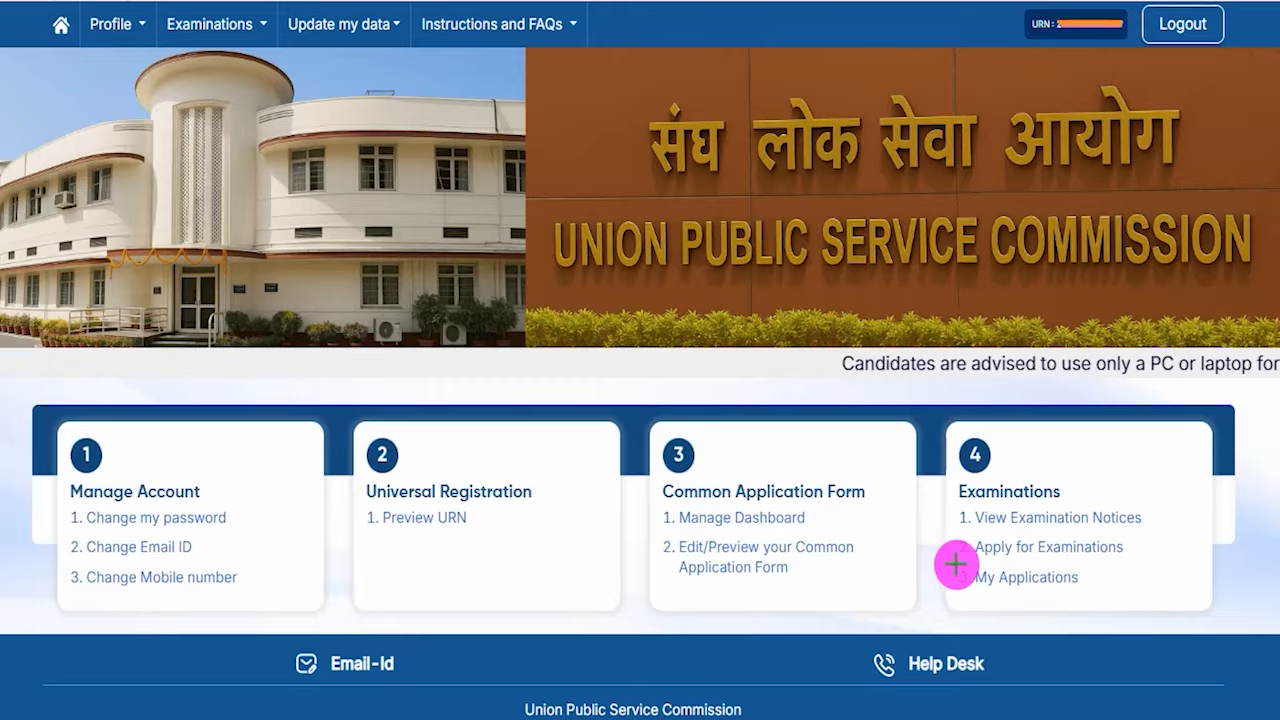
# In My Applications, locate the NDA & NA (I) 2026 entry in row 4 and view its form
pyautogui.moveTo(948, 558); pyautogui.dragTo(1122, 602)
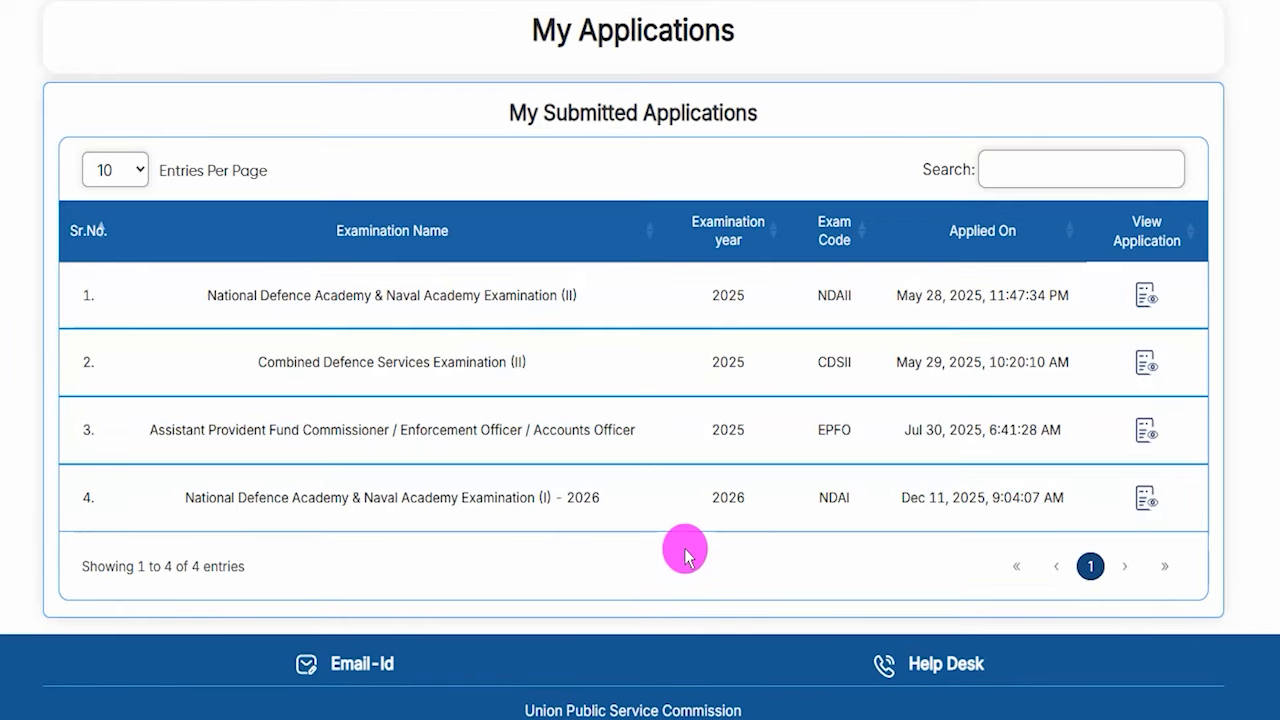
pyautogui.moveTo(826, 66); pyautogui.dragTo(880, 9)
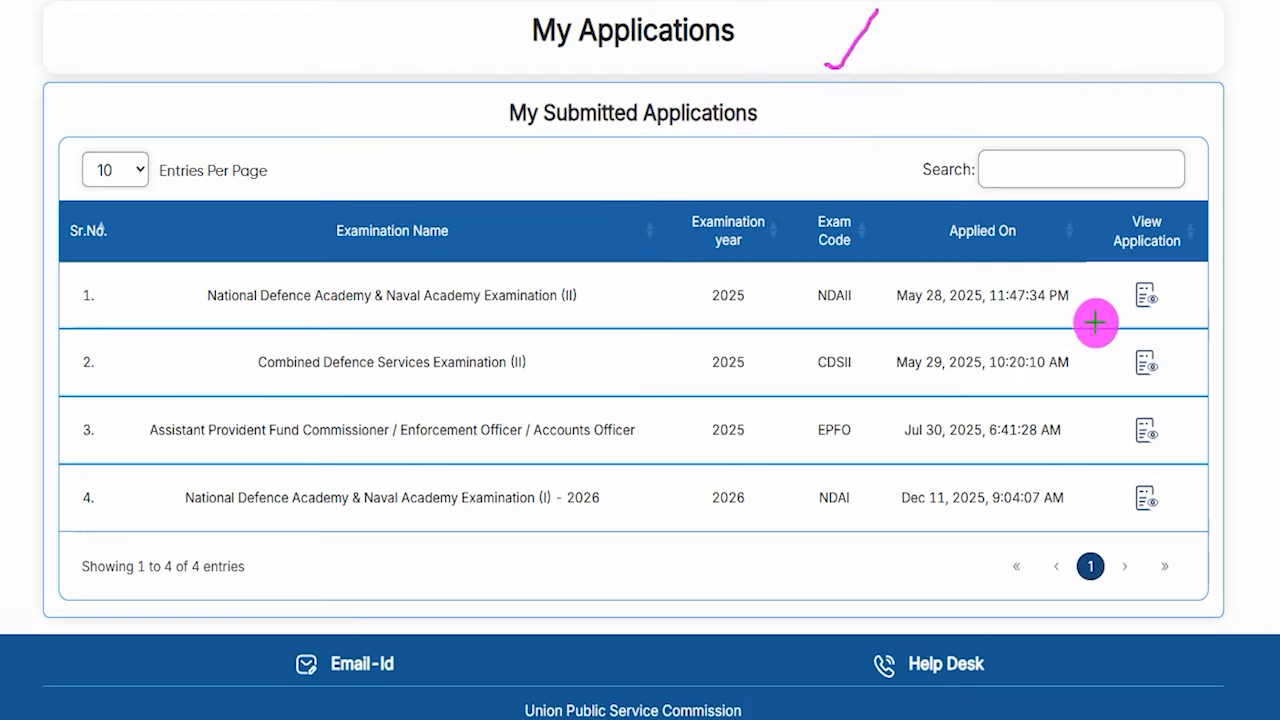
pyautogui.moveTo(366, 321); pyautogui.dragTo(420, 321)
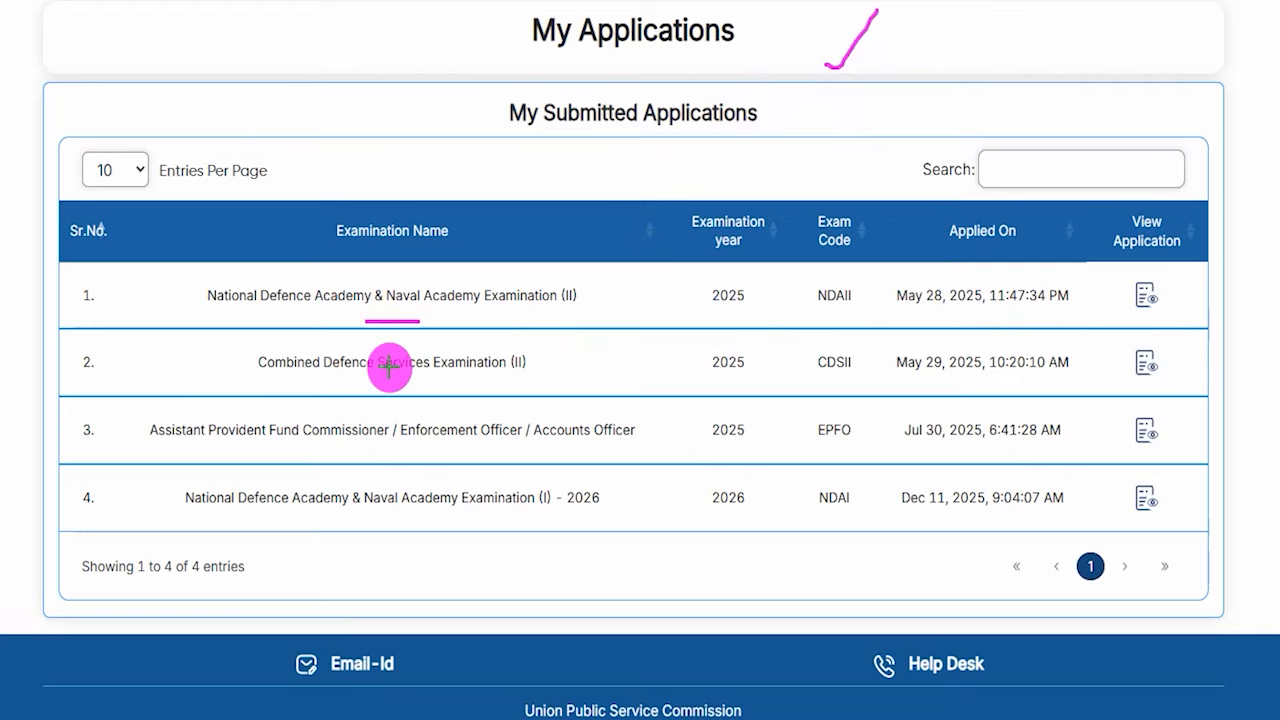
pyautogui.moveTo(378, 374); pyautogui.dragTo(513, 374)
pyautogui.moveTo(1122, 381); pyautogui.dragTo(1140, 381)
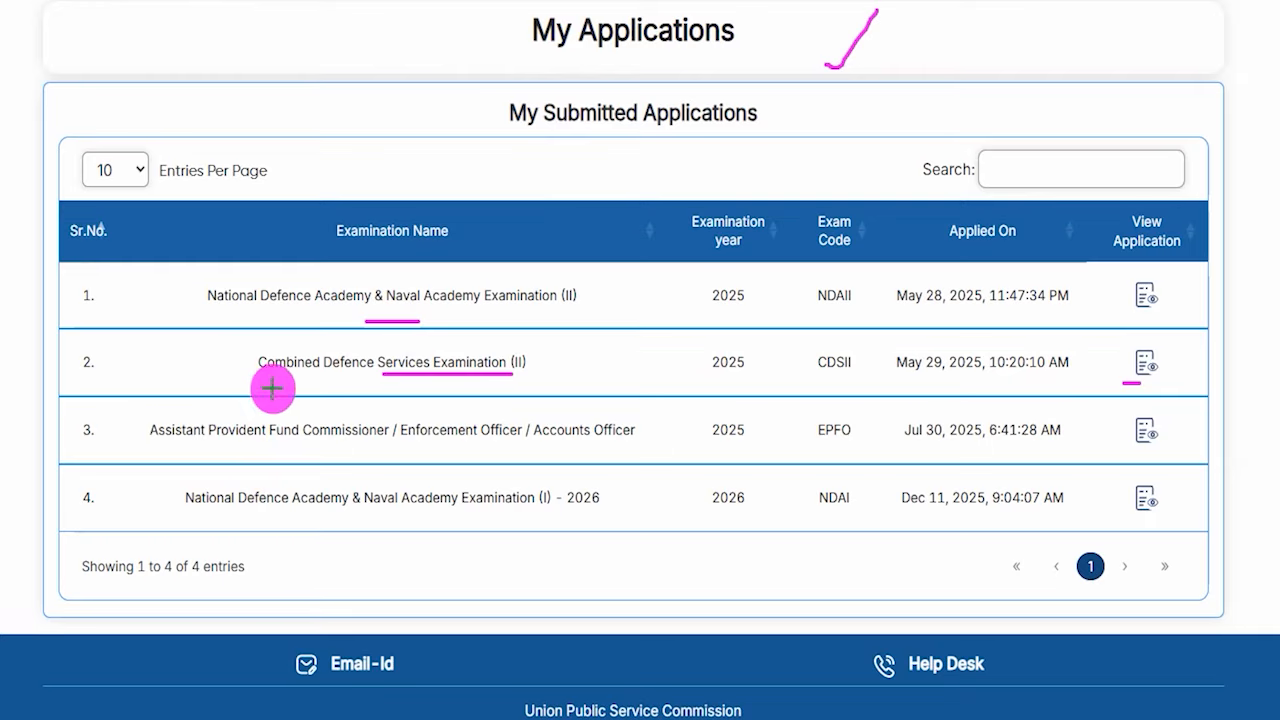
pyautogui.moveTo(63, 462)
pyautogui.mouseDown()
pyautogui.moveTo(266, 486)
pyautogui.moveTo(977, 502)
pyautogui.moveTo(1219, 545)
pyautogui.mouseUp()
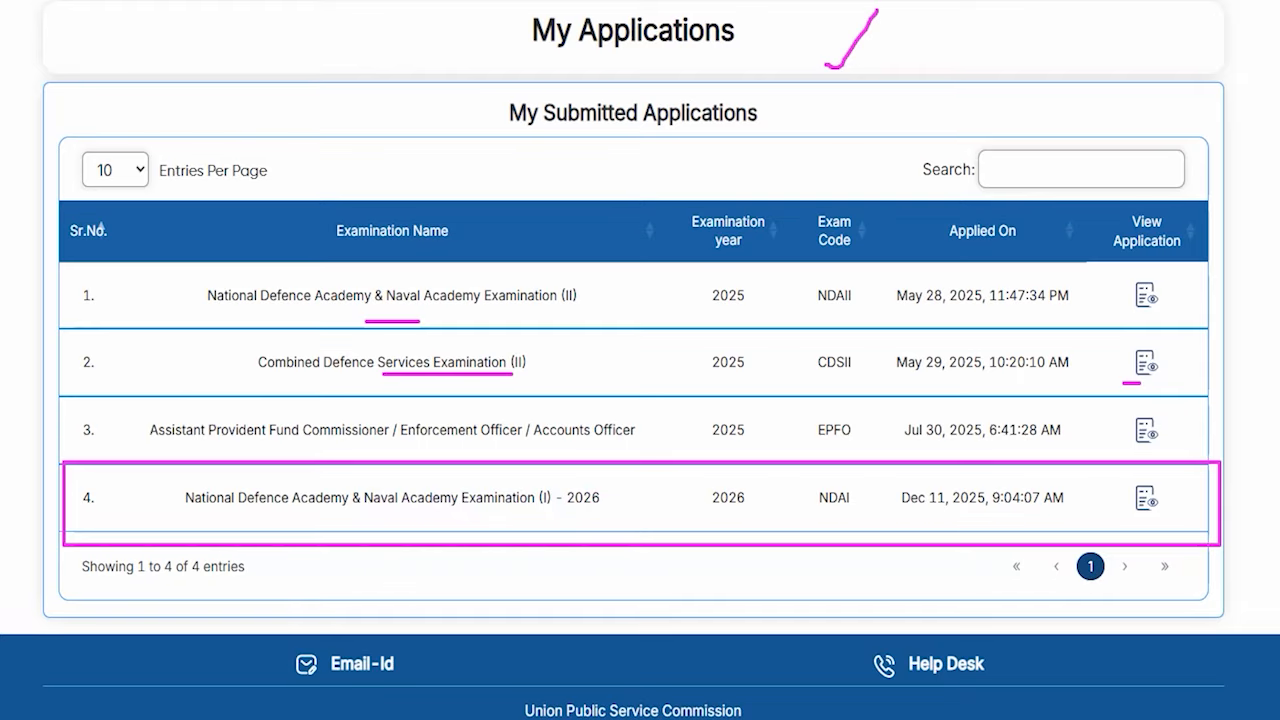
pyautogui.moveTo(1166, 495); pyautogui.dragTo(1200, 460)
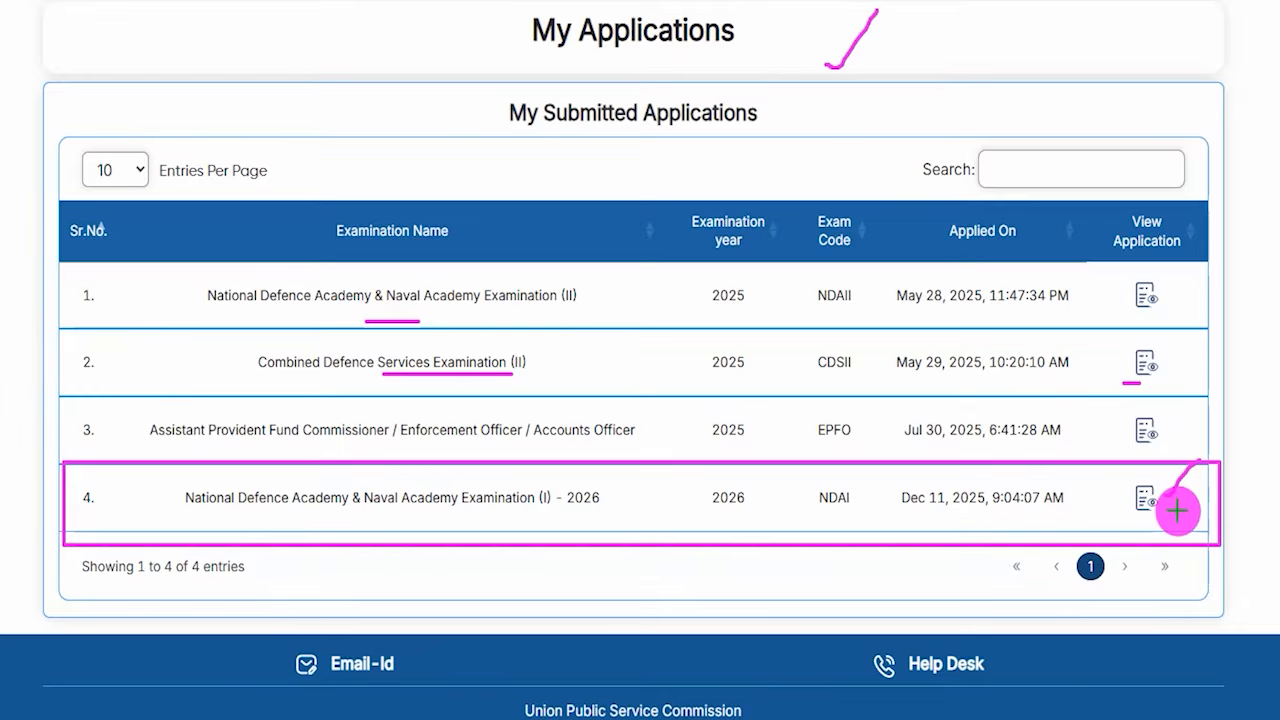
pyautogui.moveTo(1171, 508); pyautogui.dragTo(1205, 474)
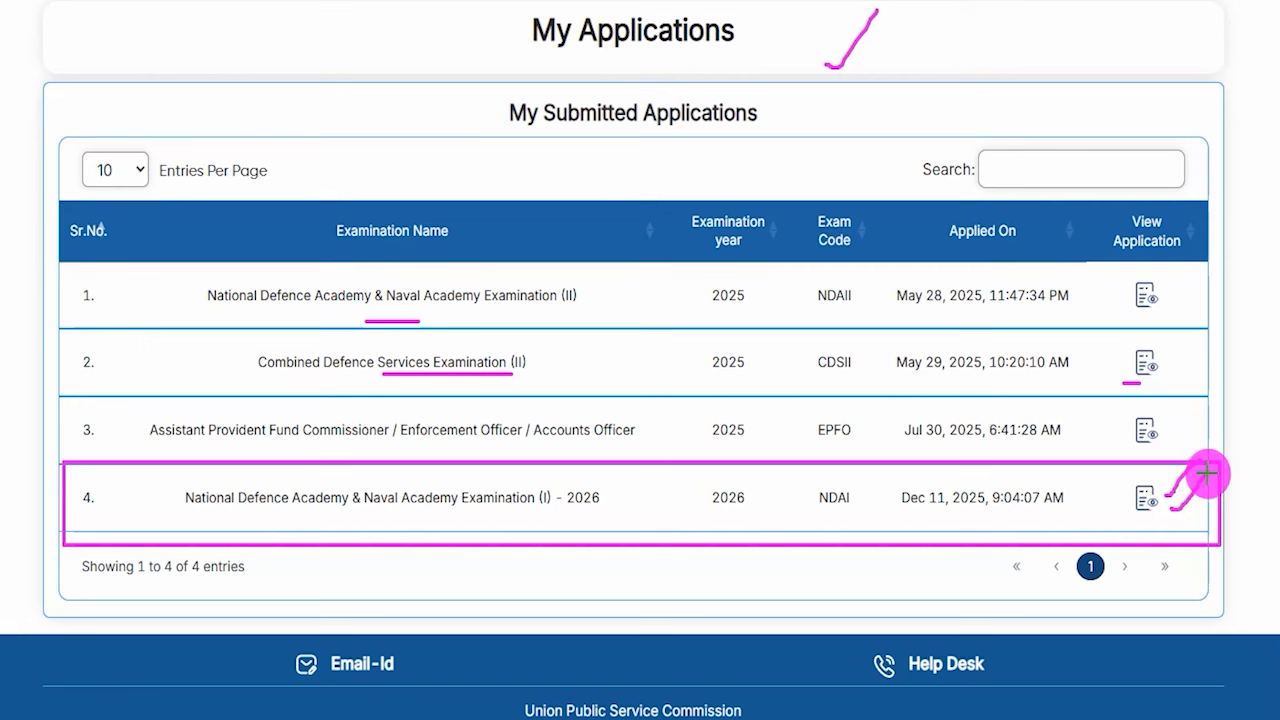
pyautogui.click(1146, 497)
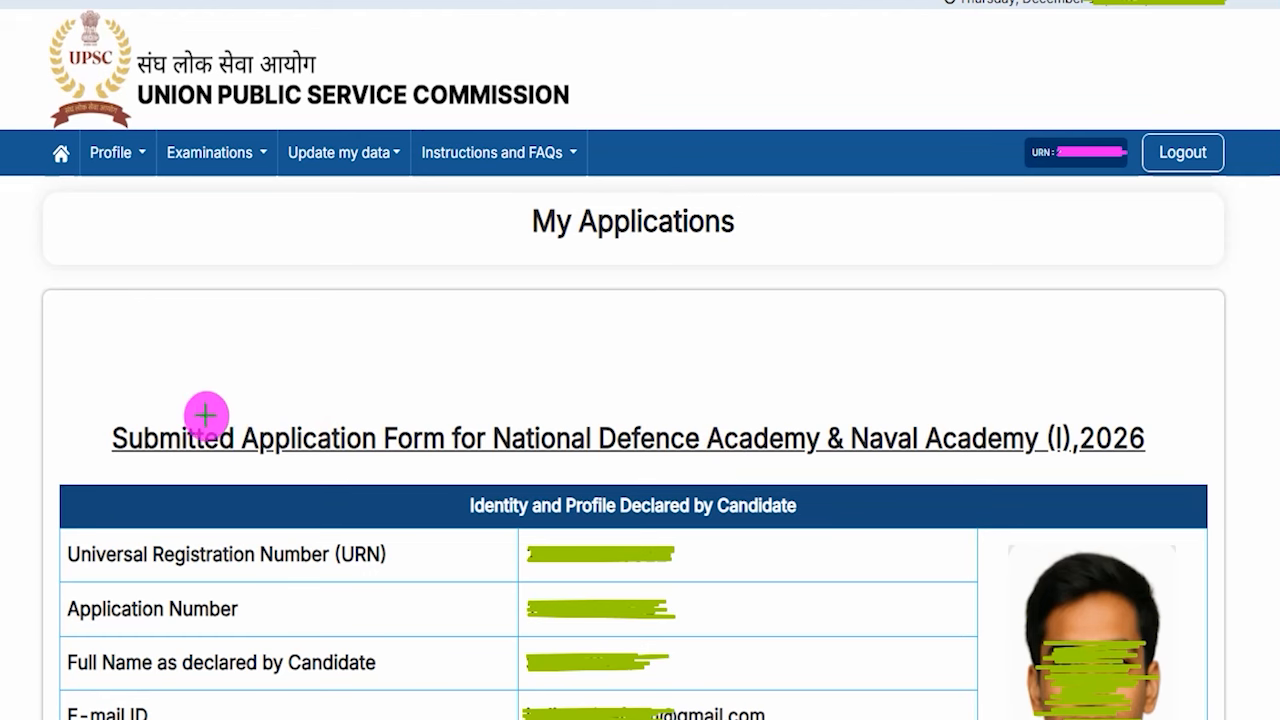
# Annotate the 'Submitted' NDA & NA (I) 2026 application form heading
pyautogui.moveTo(200, 413); pyautogui.dragTo(289, 323)
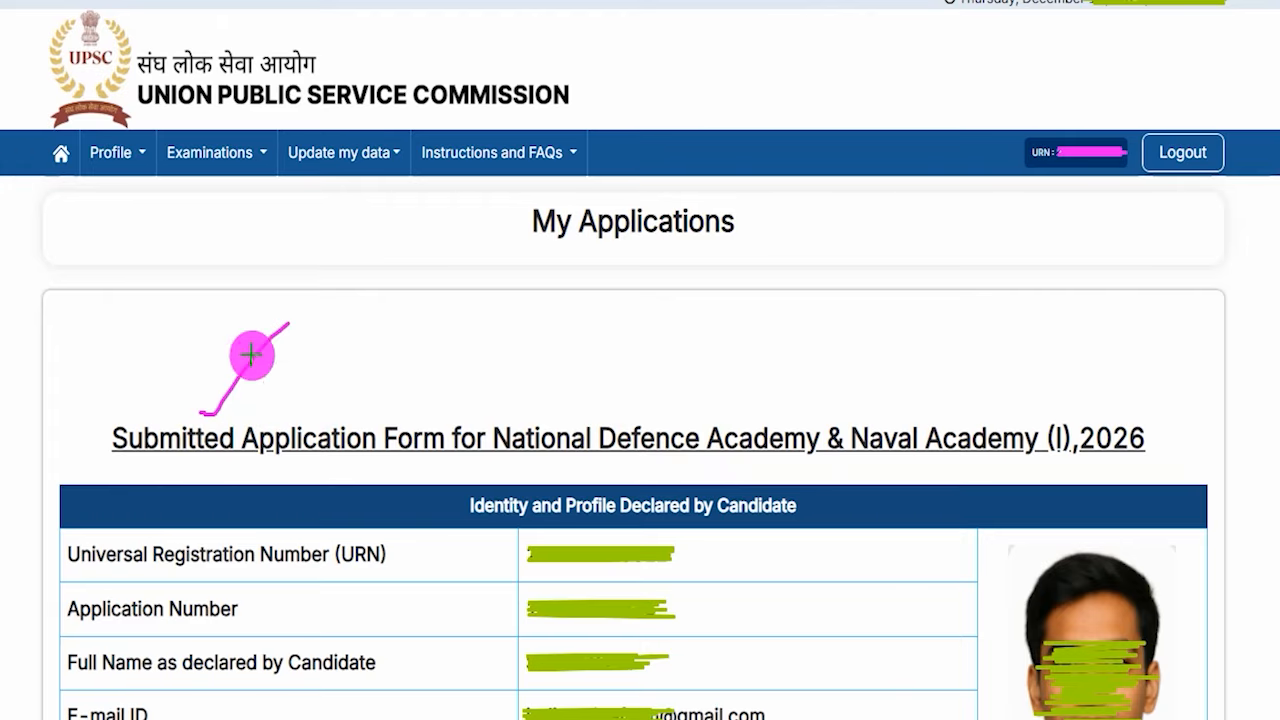
pyautogui.moveTo(108, 461); pyautogui.dragTo(228, 461)
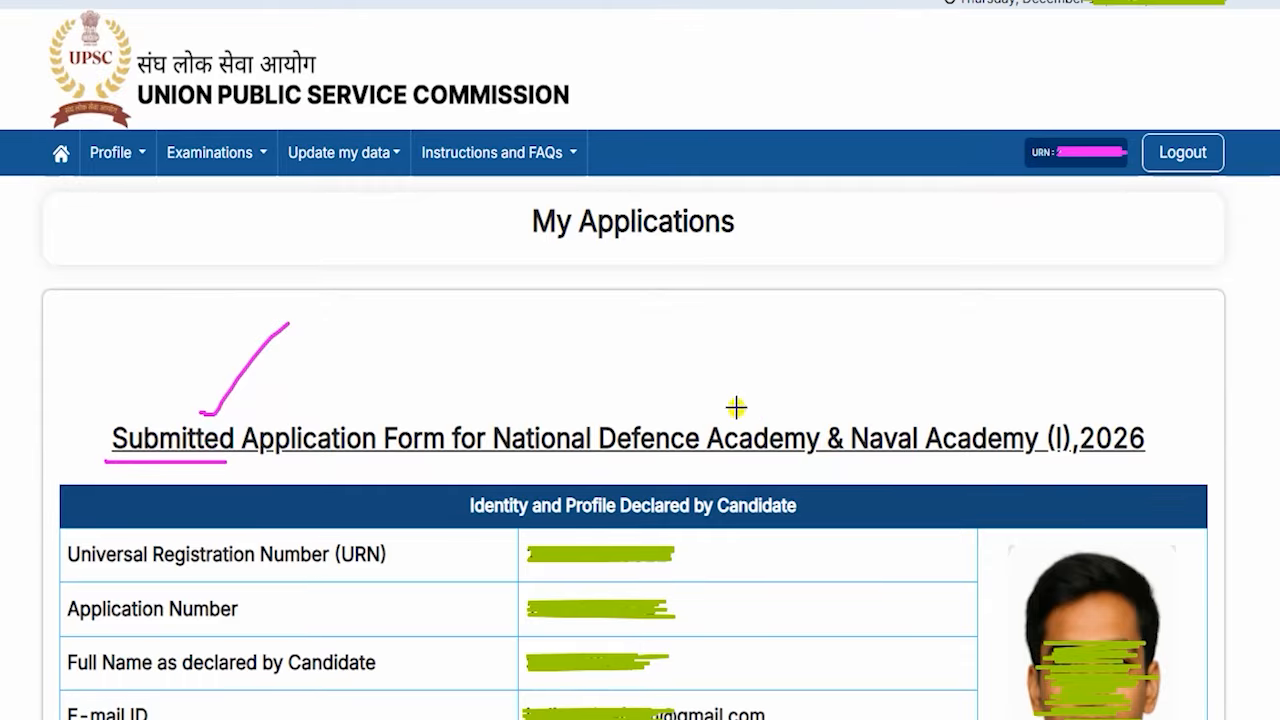
pyautogui.moveTo(735, 407); pyautogui.dragTo(831, 295)
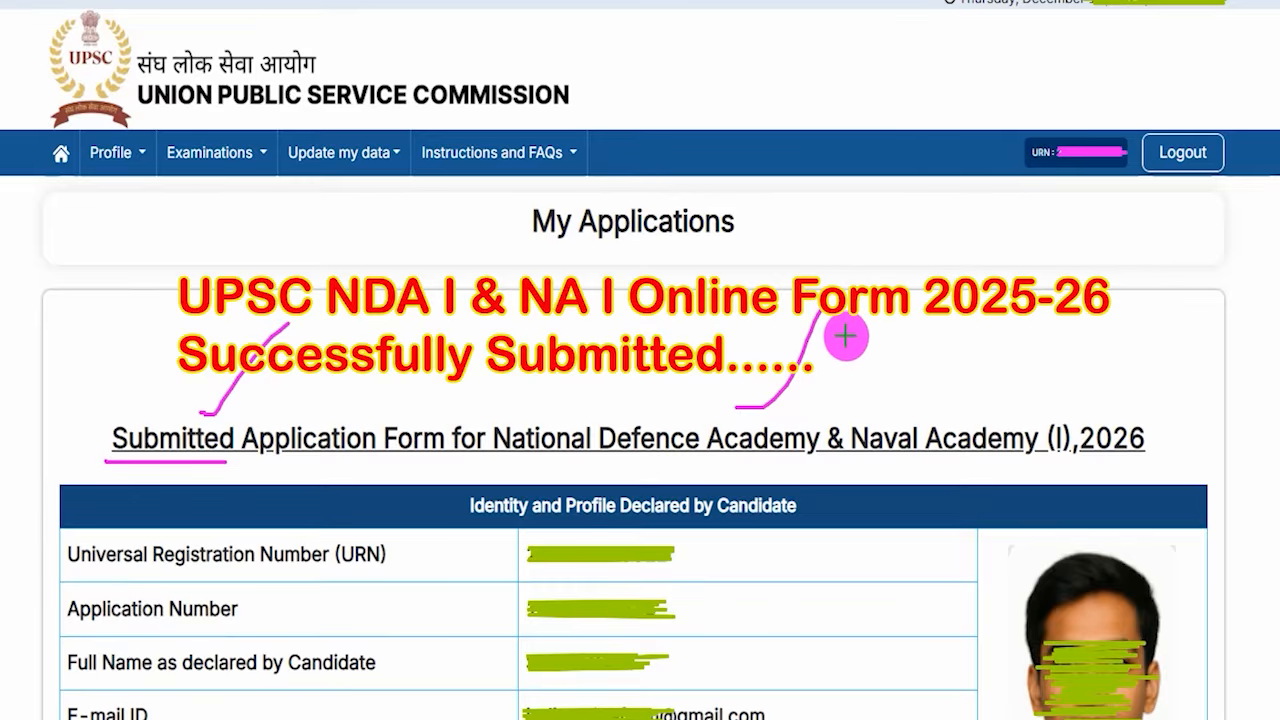
pyautogui.moveTo(1026, 407); pyautogui.dragTo(1086, 335)
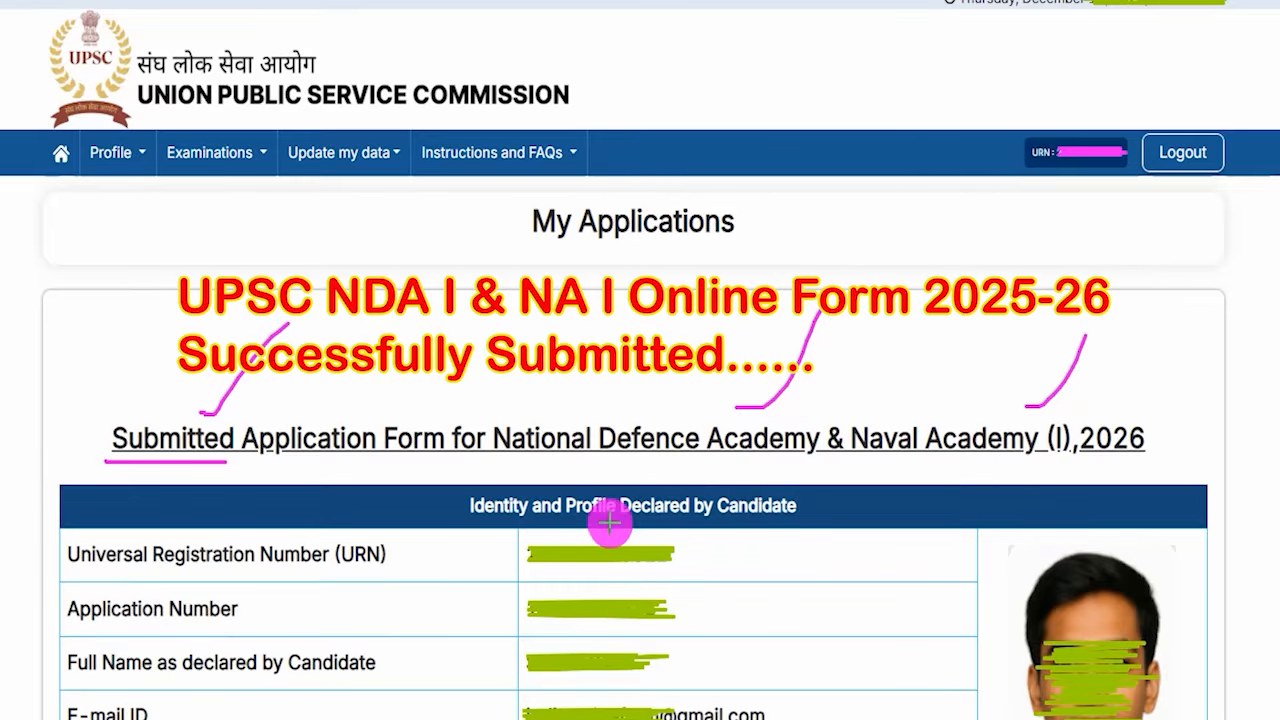
pyautogui.moveTo(516, 355); pyautogui.dragTo(562, 300)
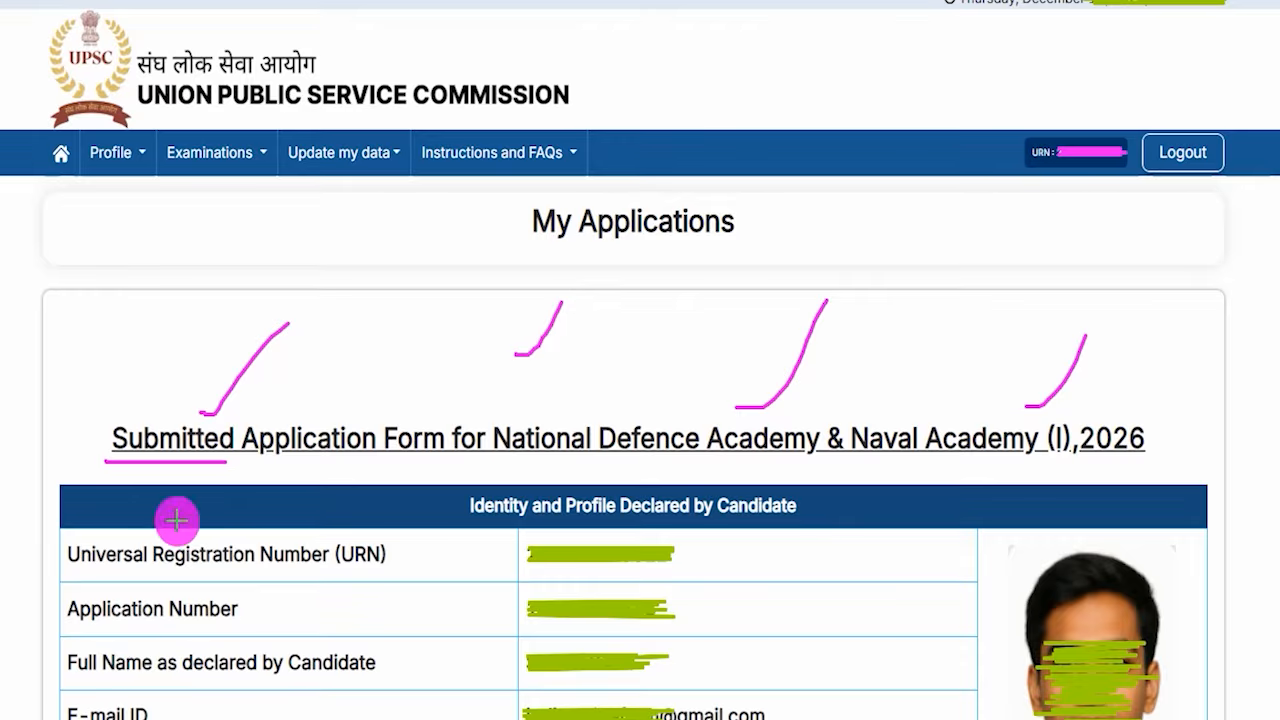